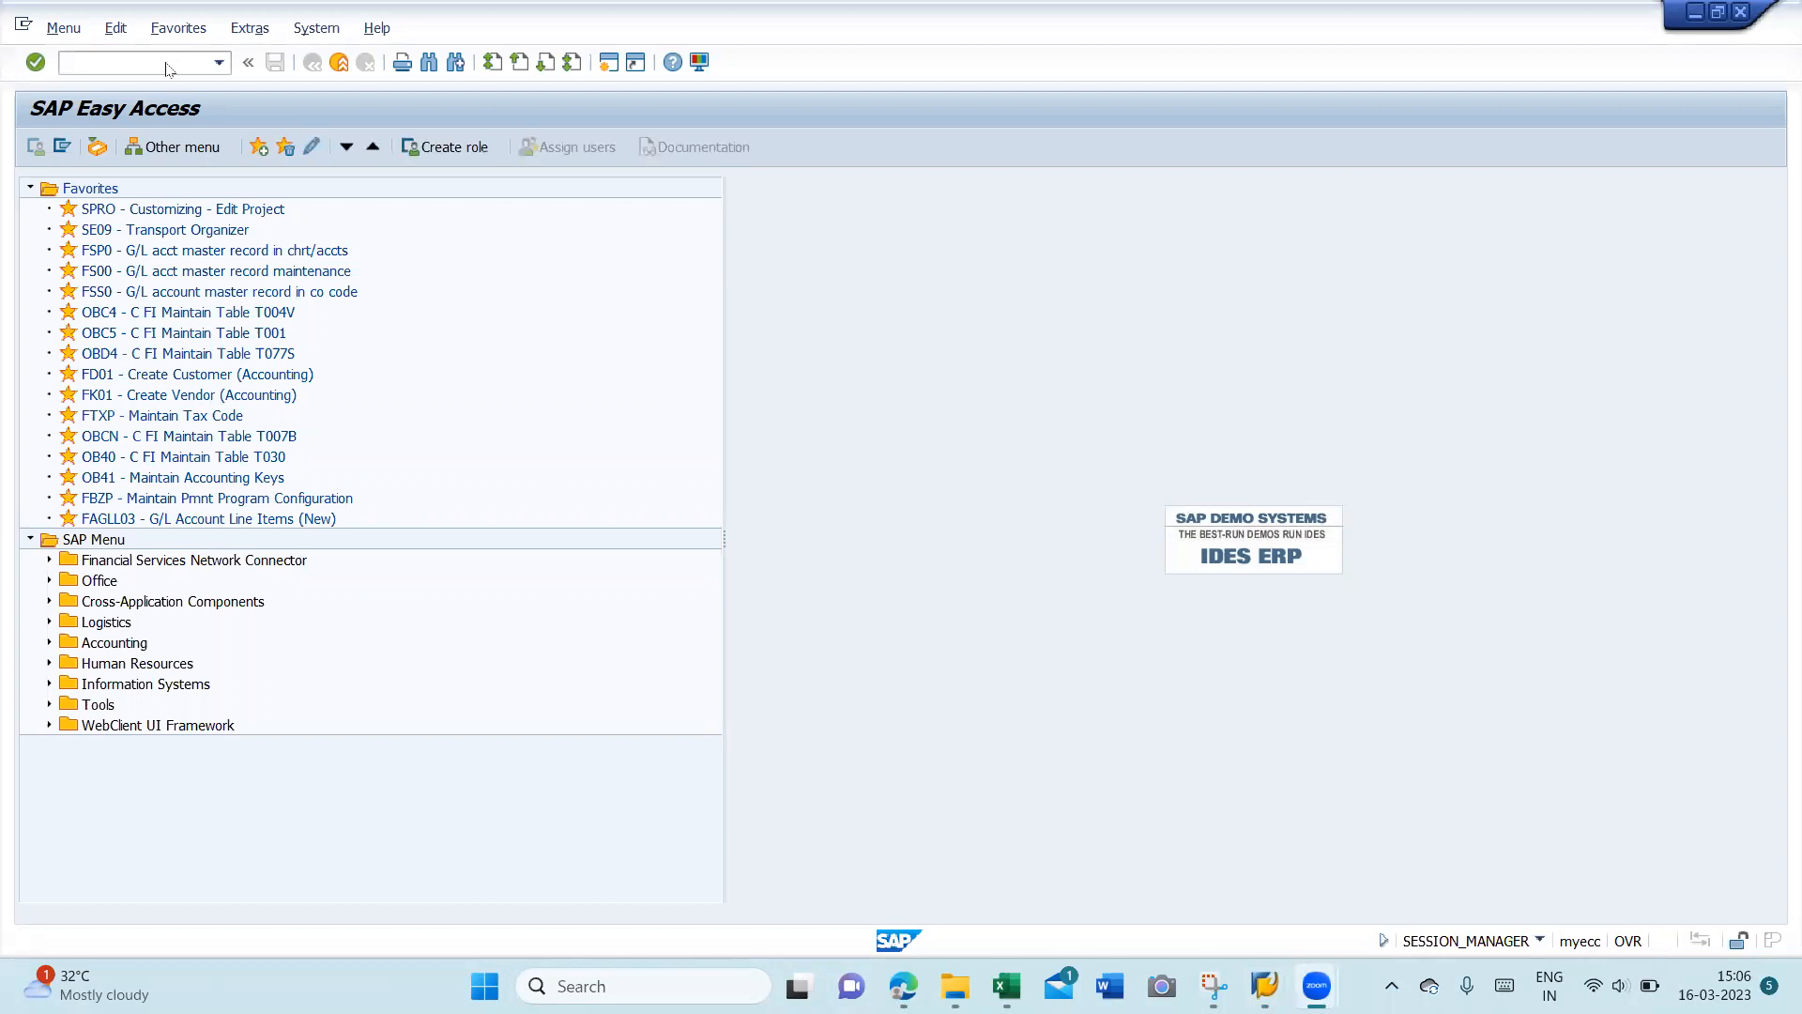
- Run FD01 (Create Customer) and cancel back to the menu
text(fd01)
key(Return)
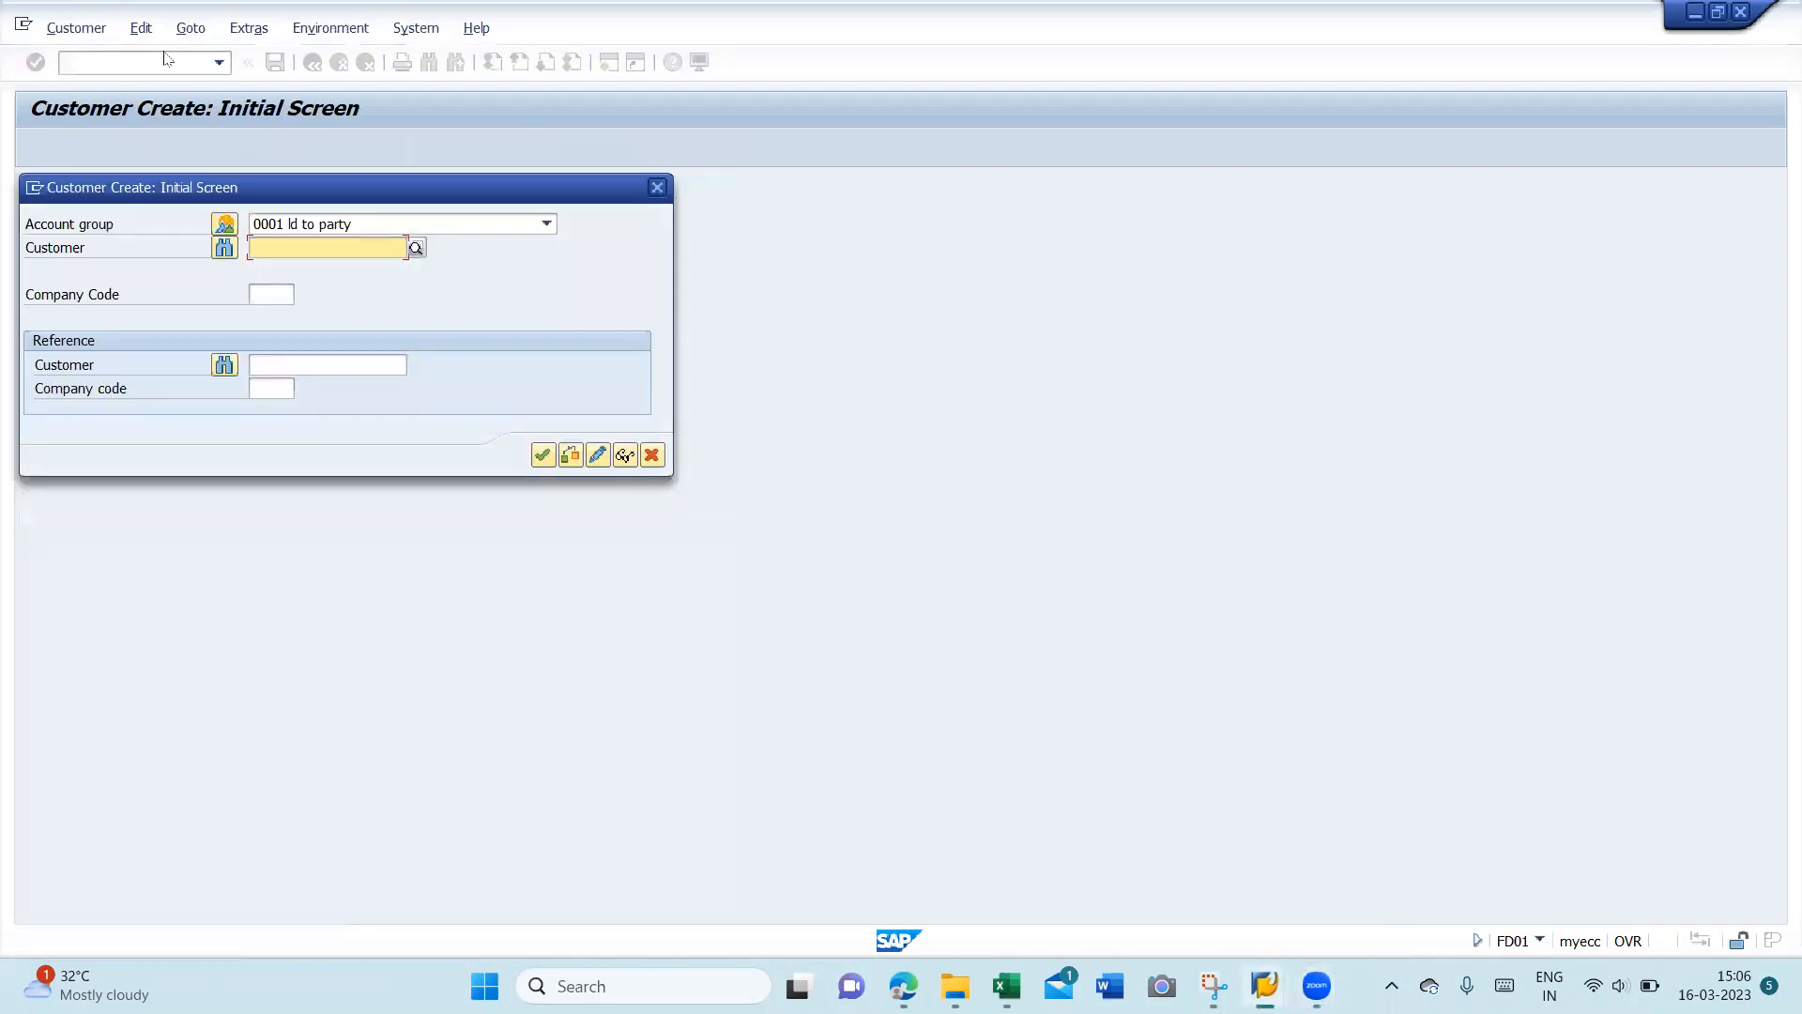
click(657, 188)
- Open FK01 vendor creation, then switch to XK01 purchasing vendor creation
text(fk0)
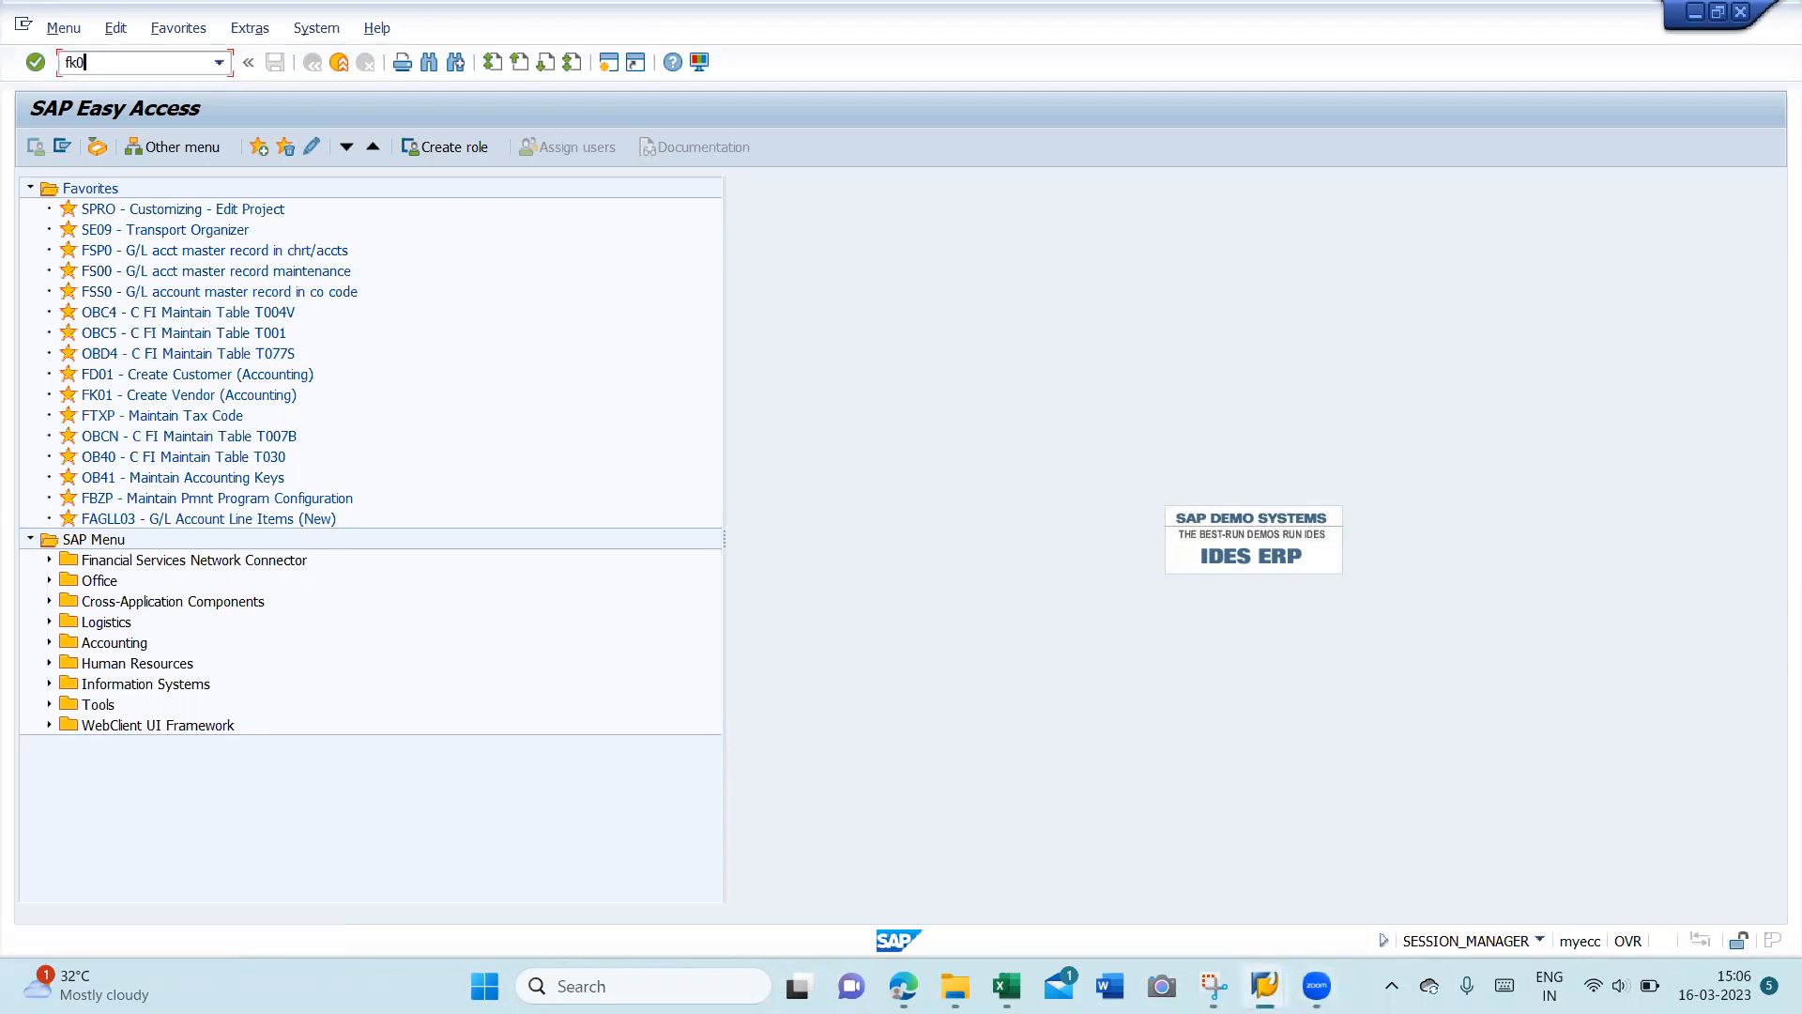
text(1)
key(Return)
click(145, 61)
text(/nxk01)
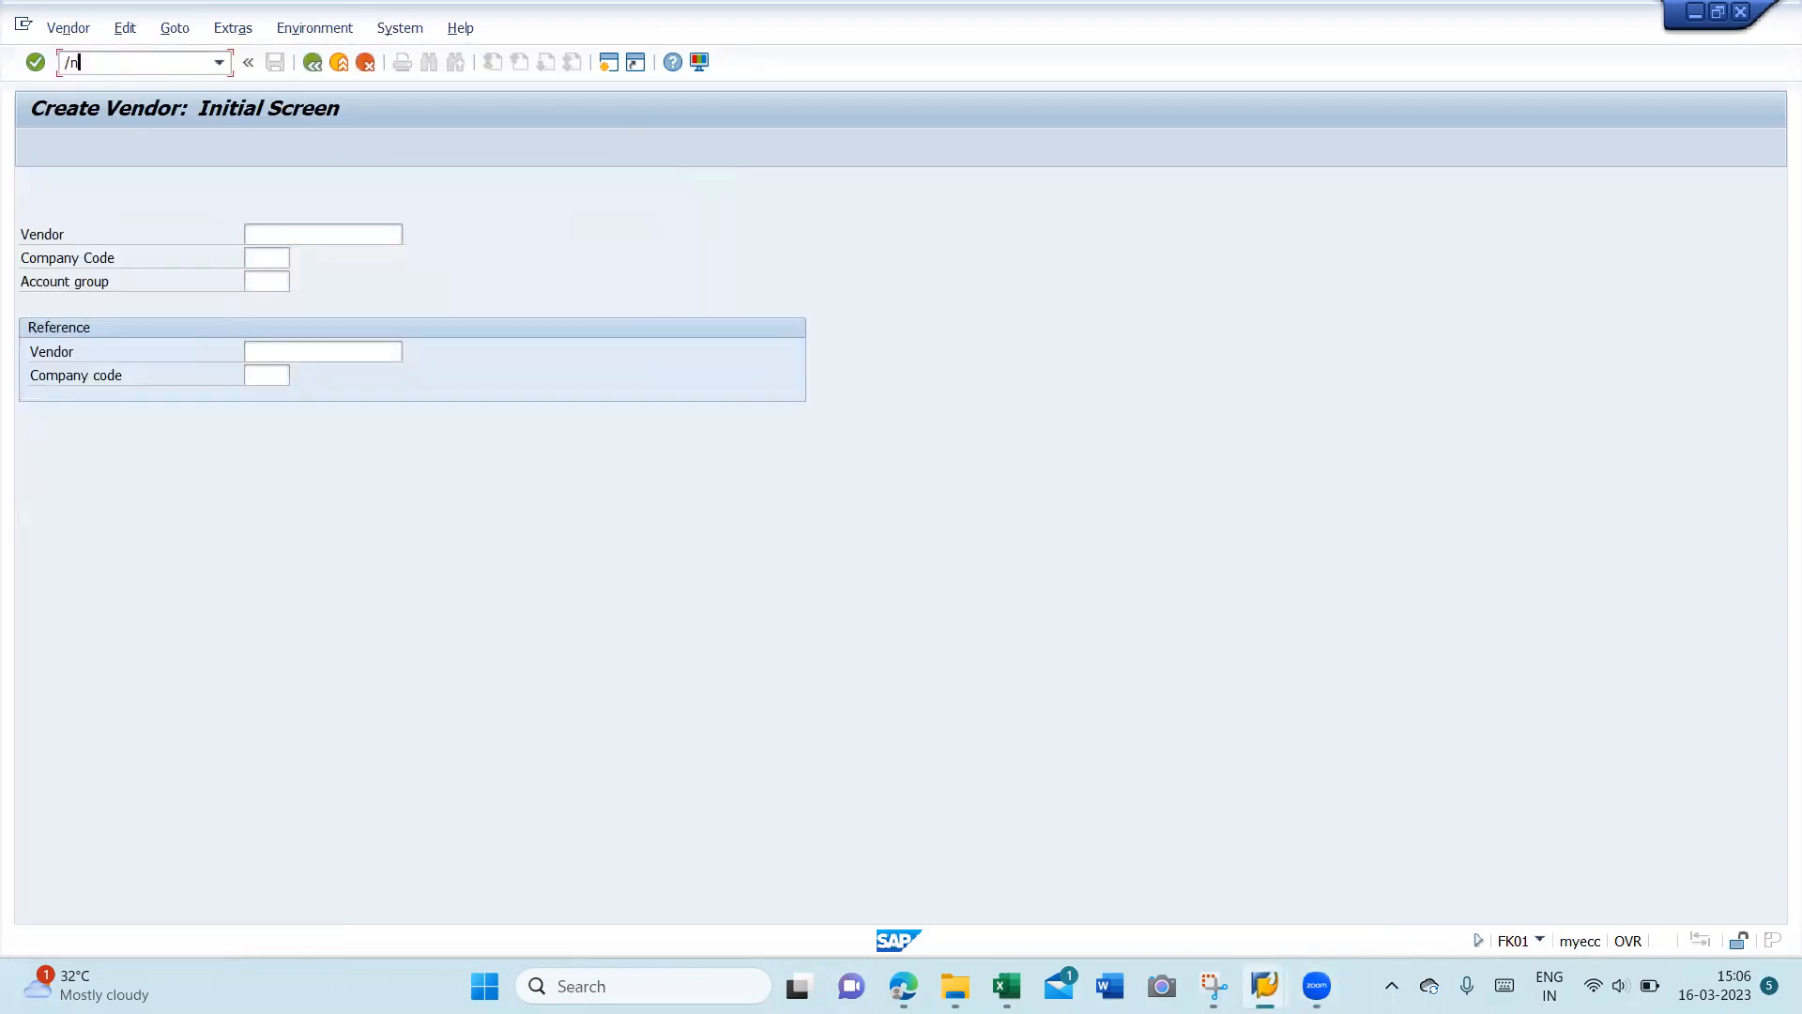
key(Return)
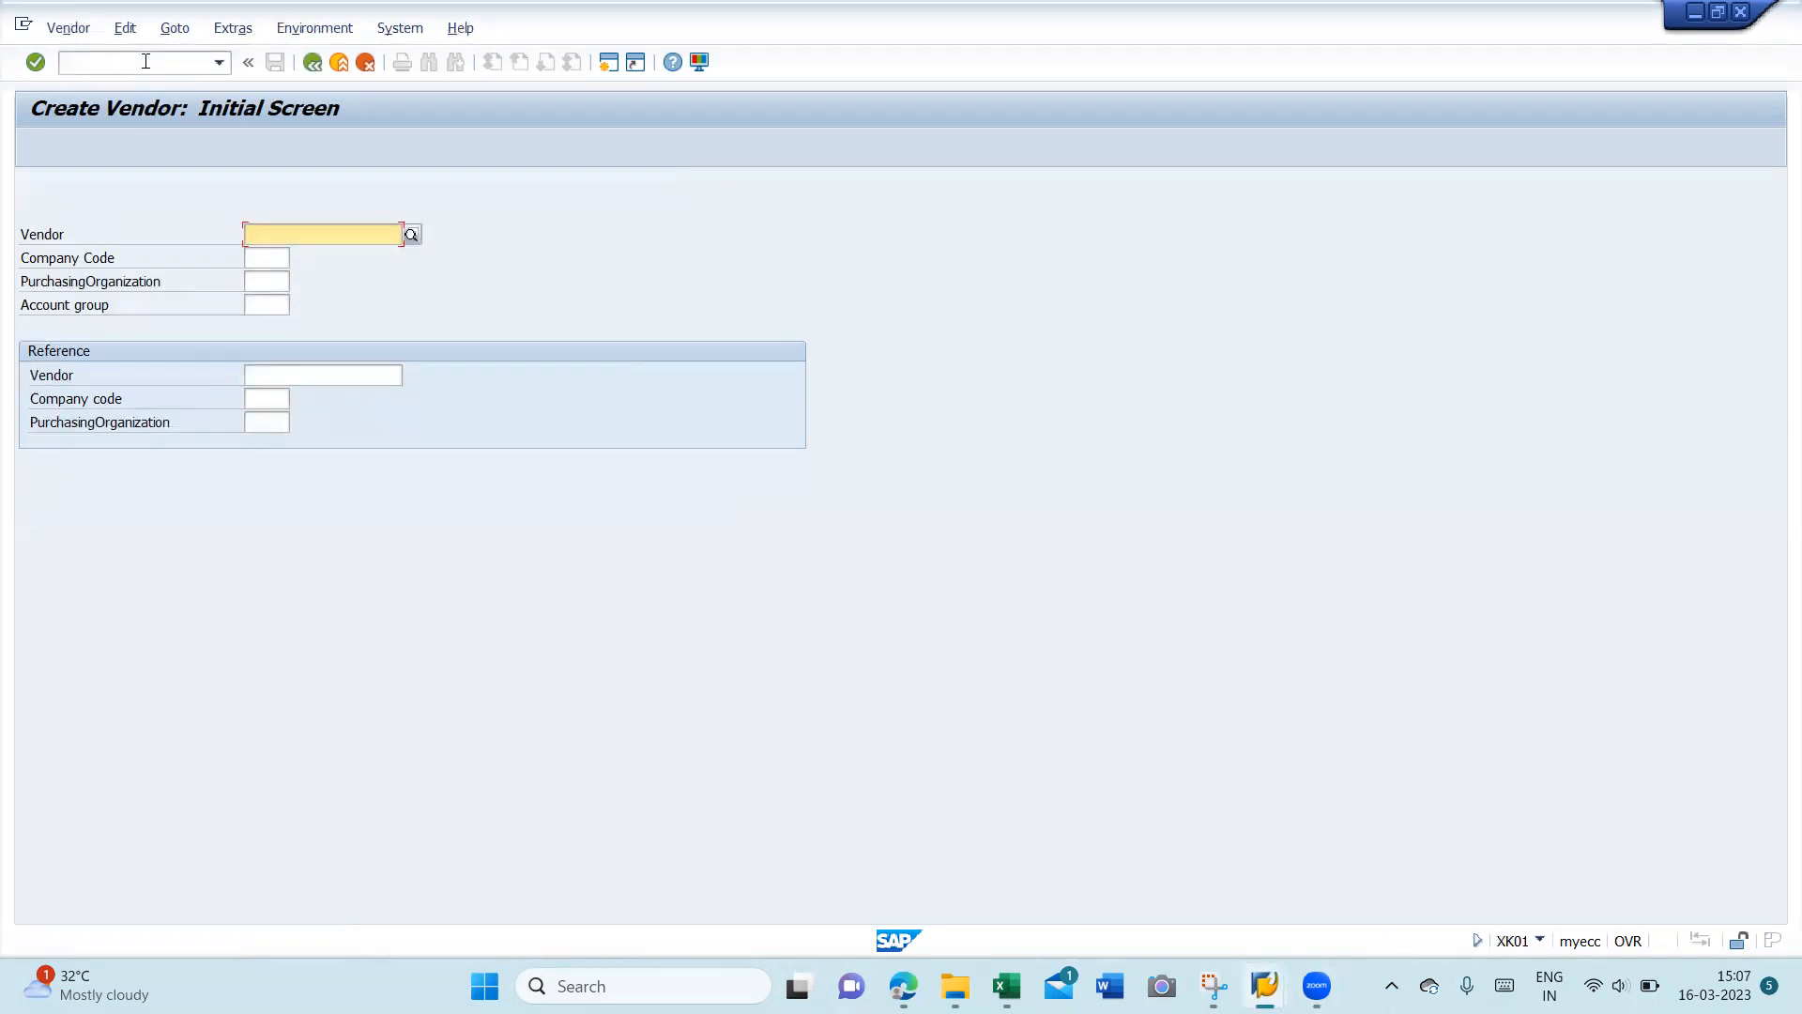
- Return to the FK01 Create Vendor initial screen, correcting the mistyped /nfd code
click(145, 61)
text(/nfd)
key(BackSpace)
text(k01)
key(Return)
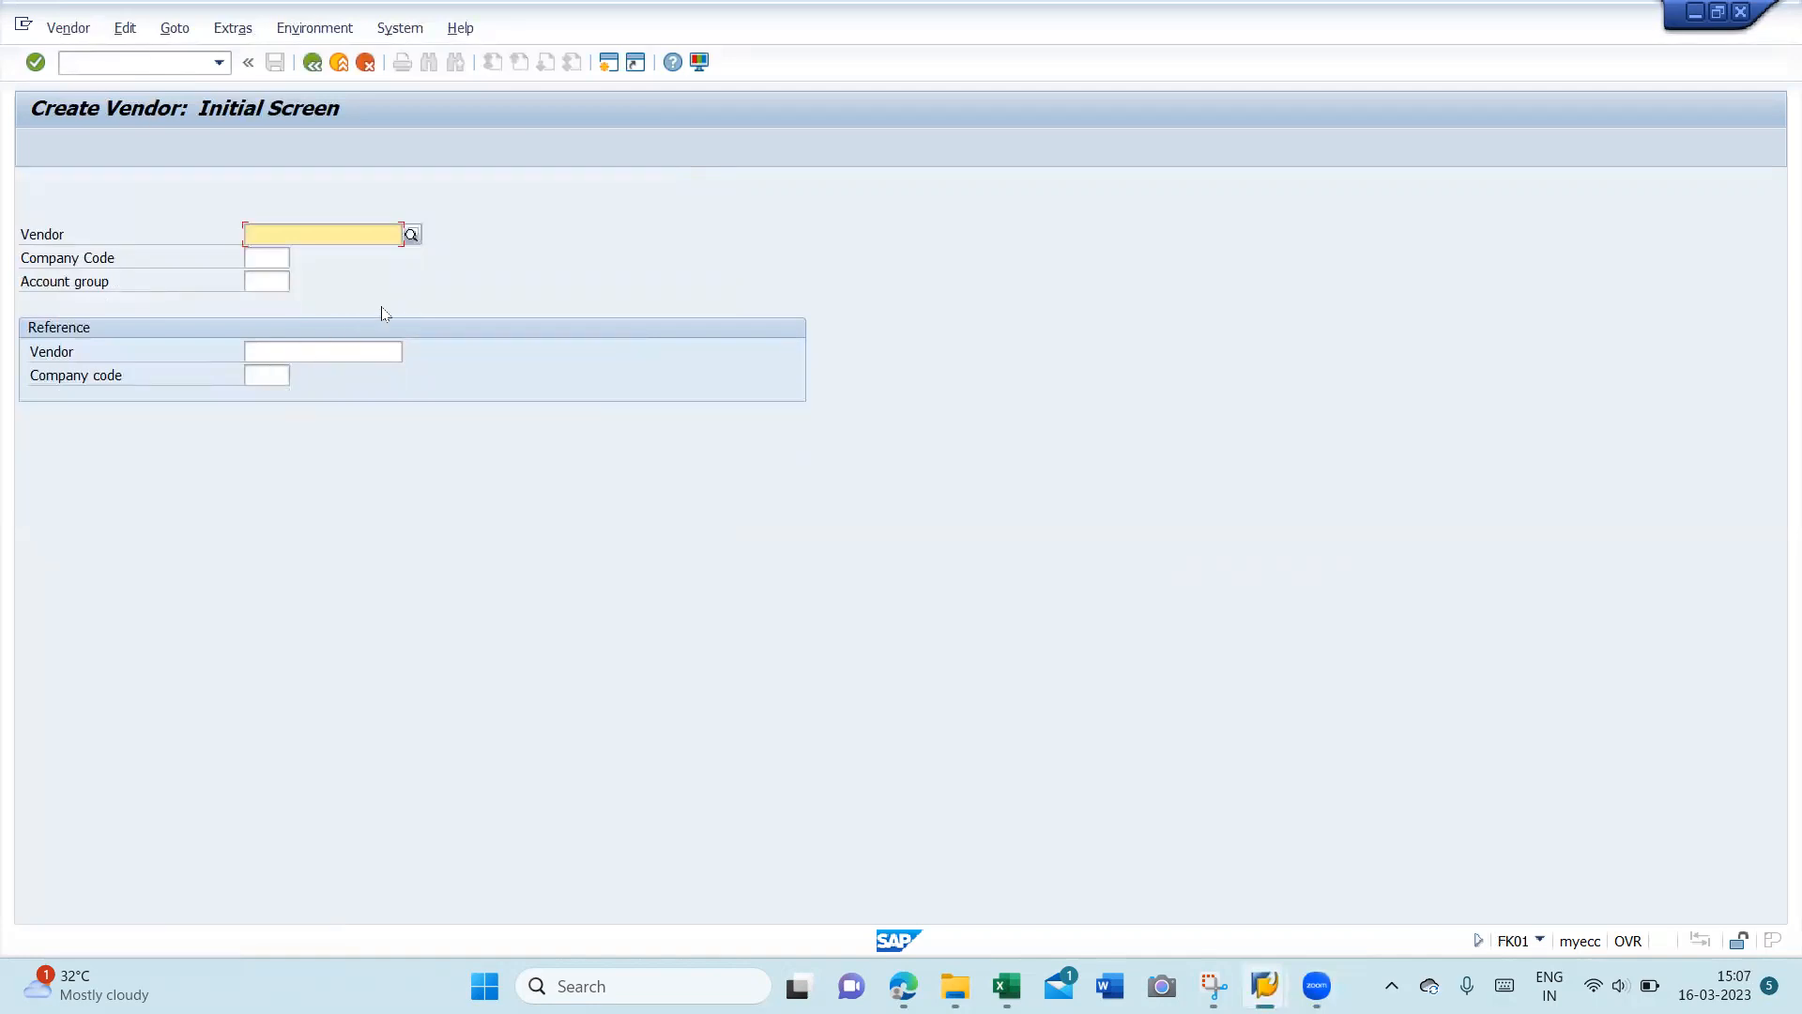
click(288, 260)
- Enter company code AURA and pick account group ZAV3 (AoK Loans from Secured Lendor)
text(AURA)
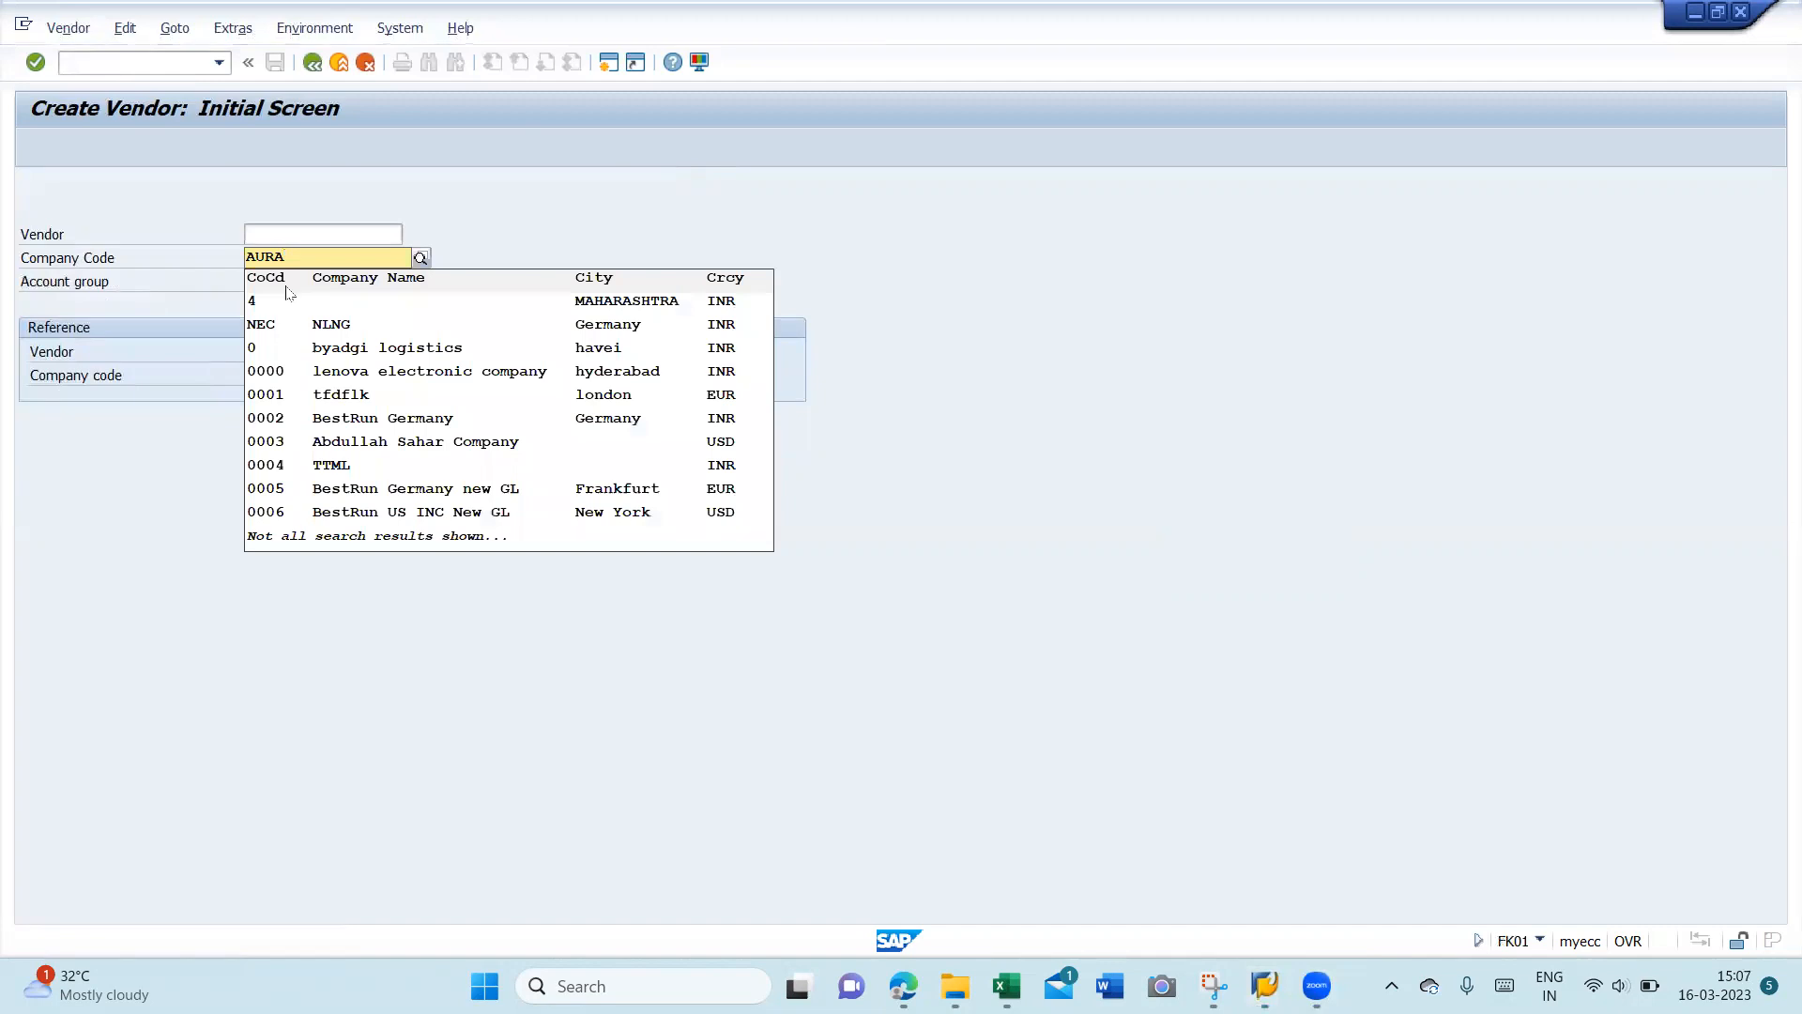
click(462, 226)
click(268, 283)
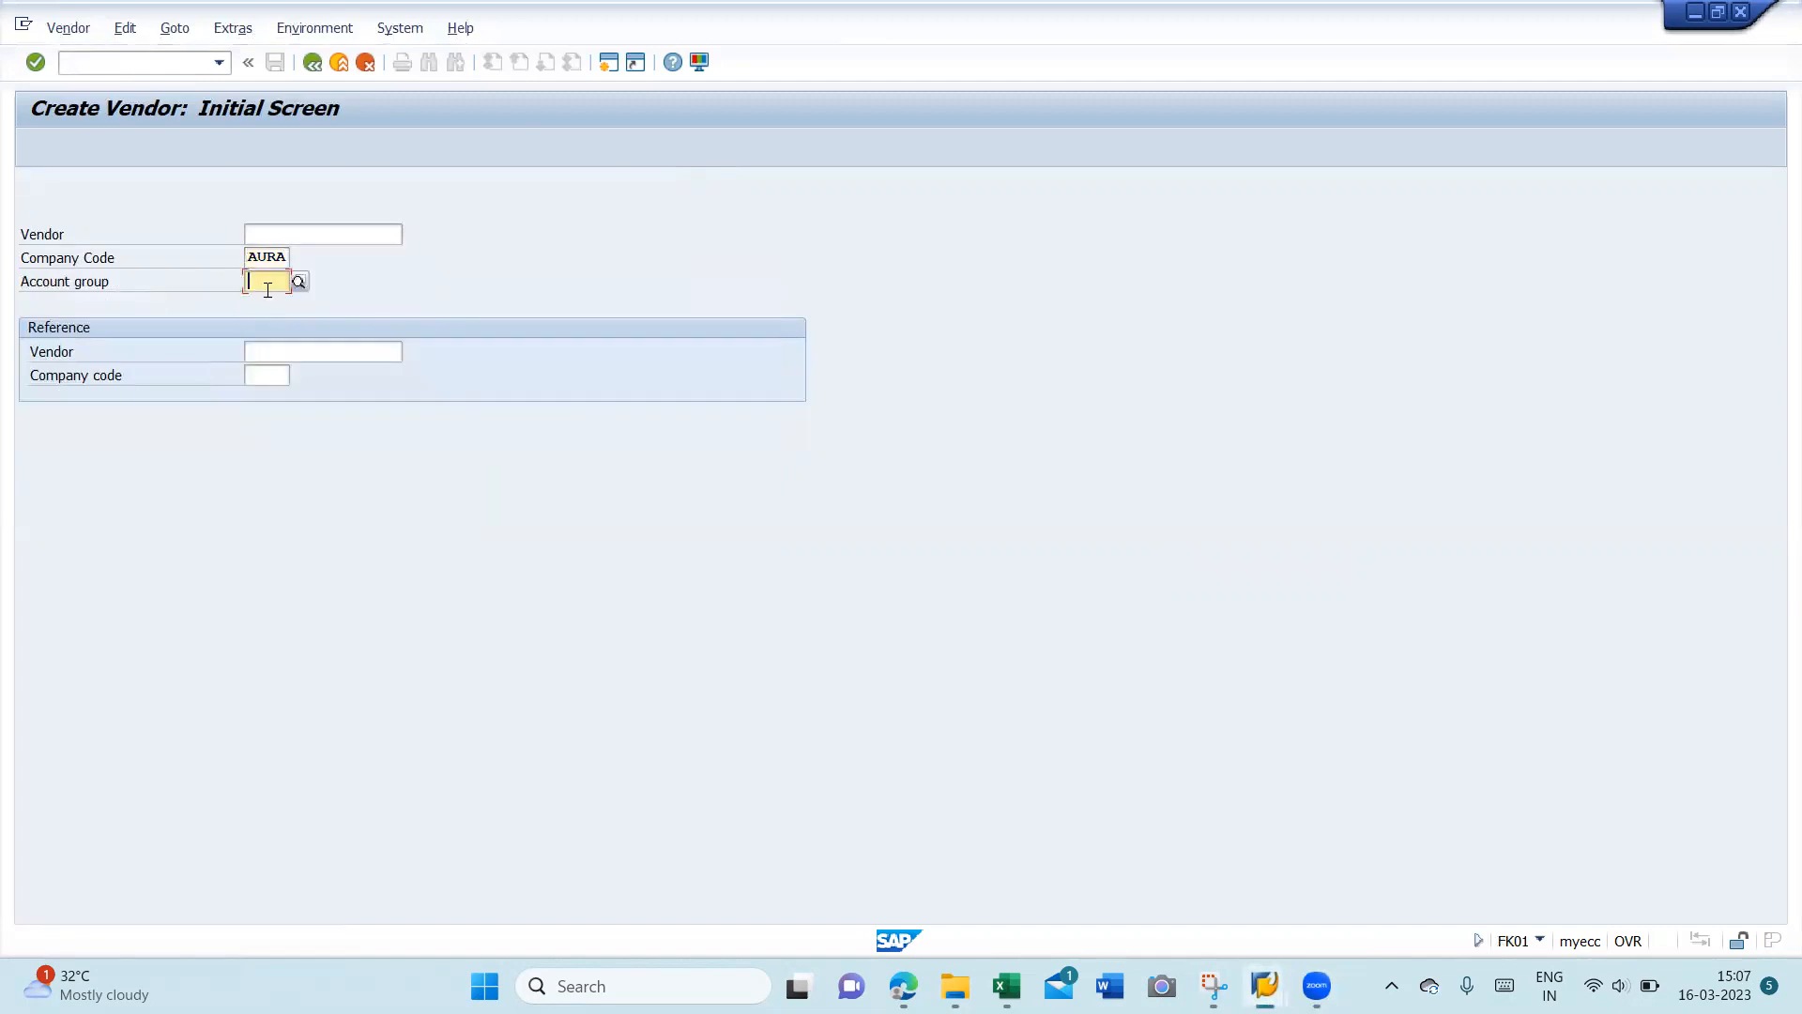
key(Return)
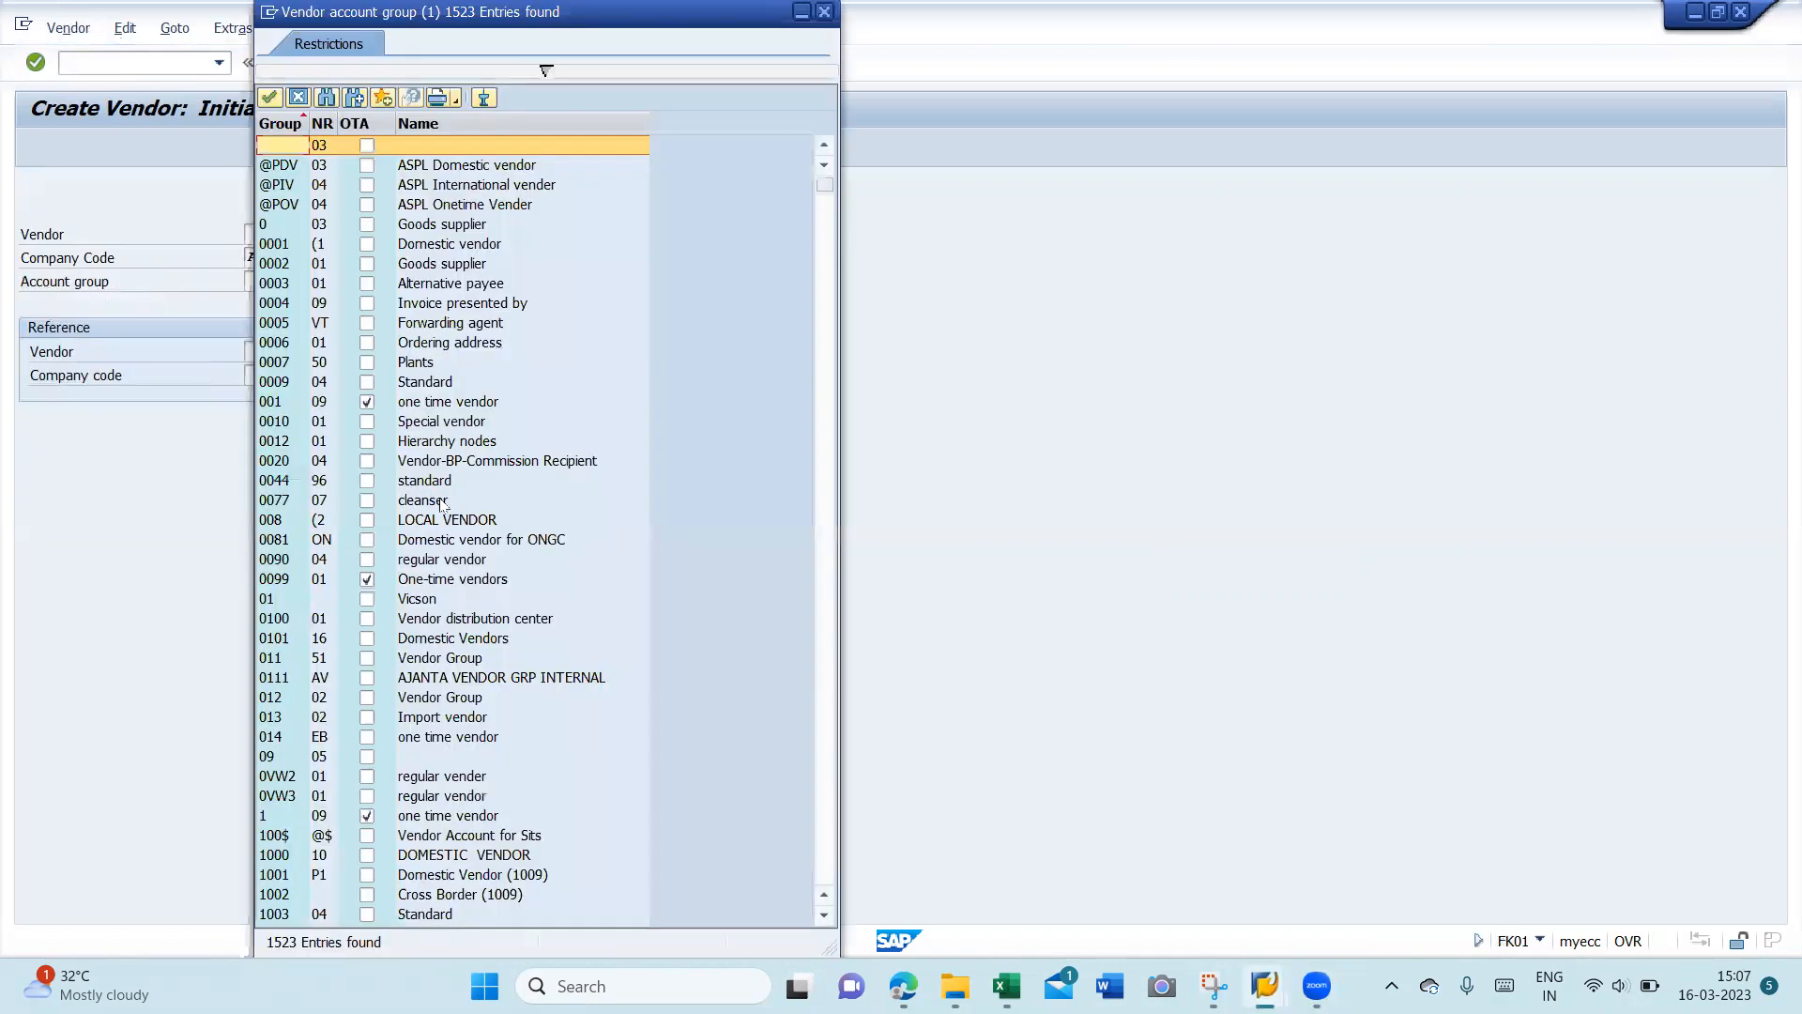
key(ctrl+f)
text(A)
key(Return)
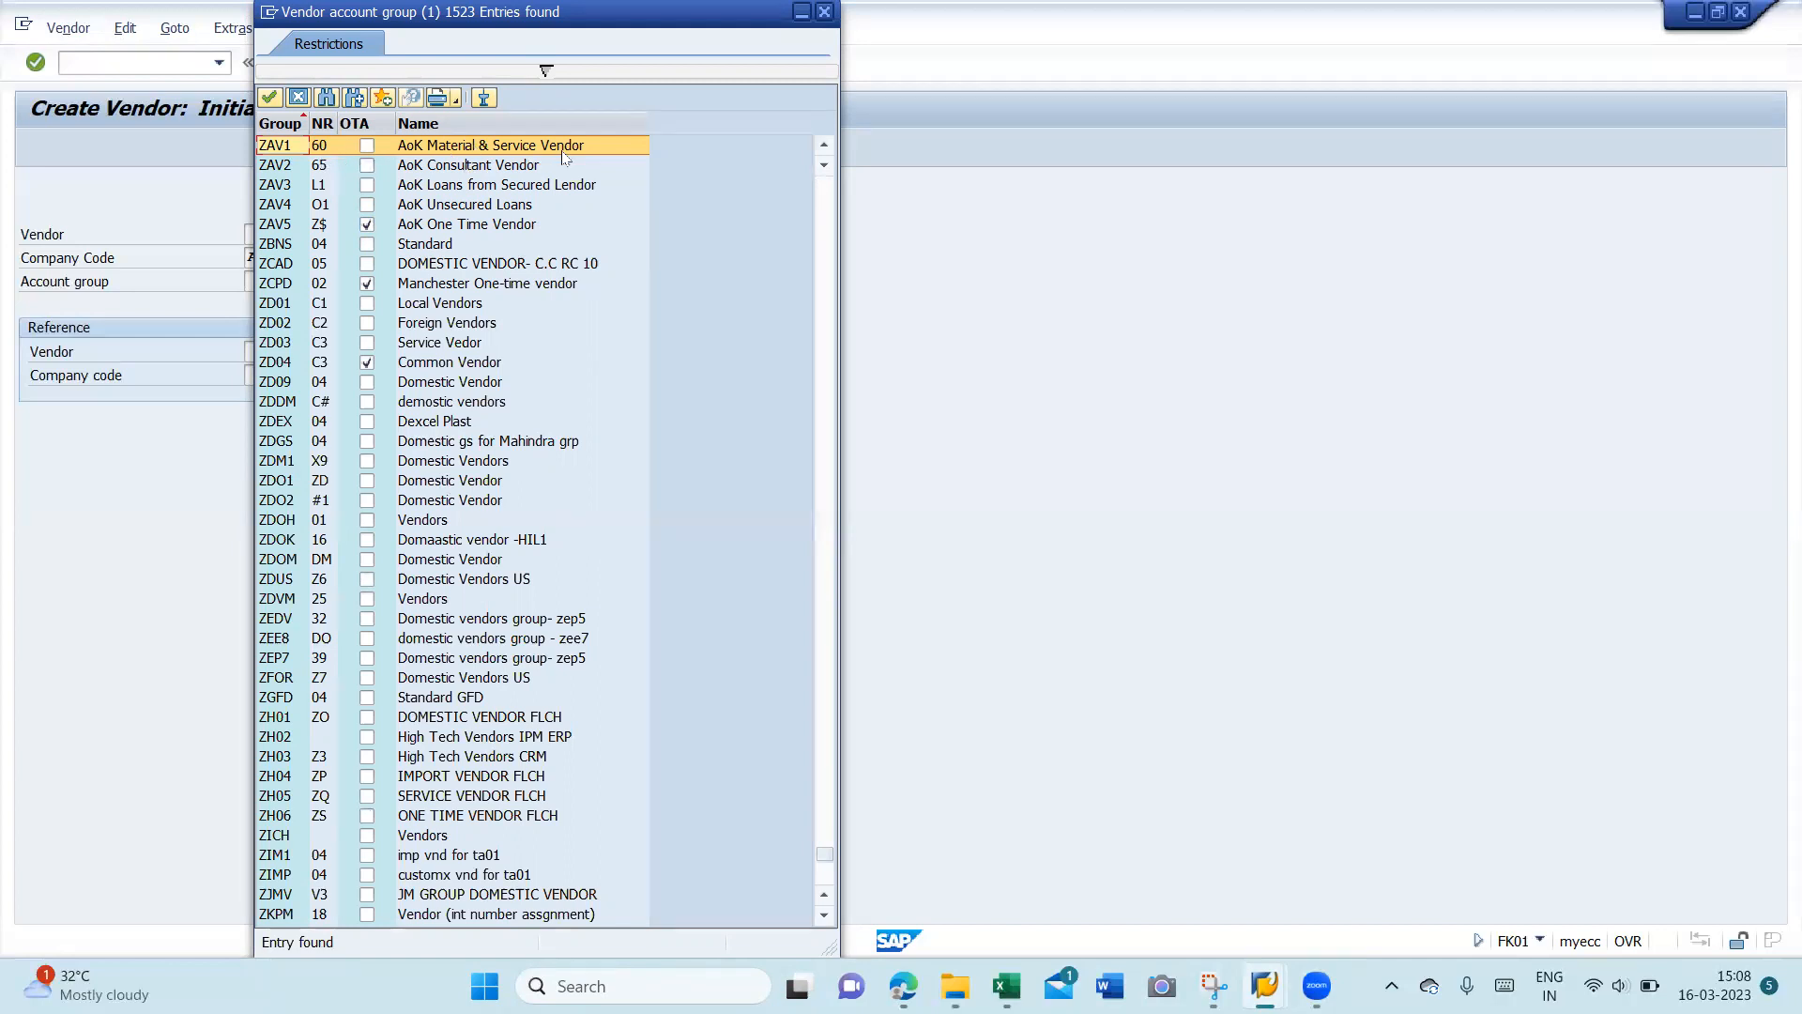
click(470, 187)
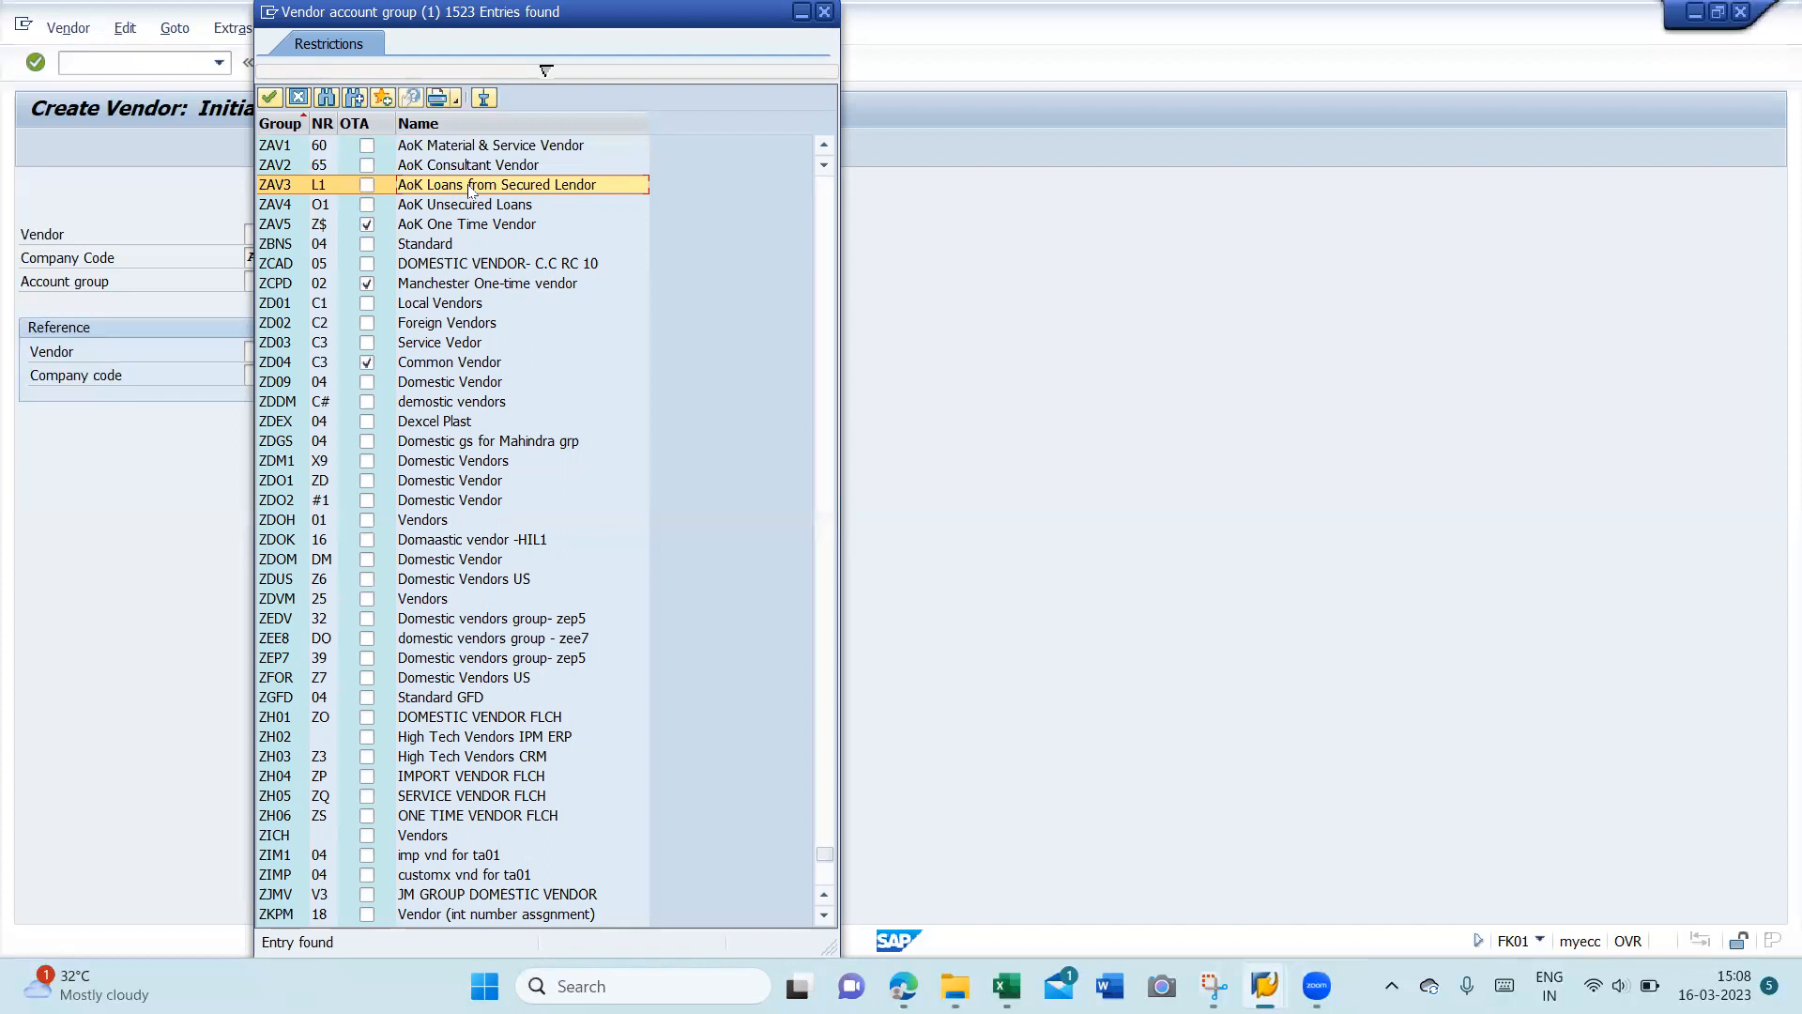
double_click(470, 187)
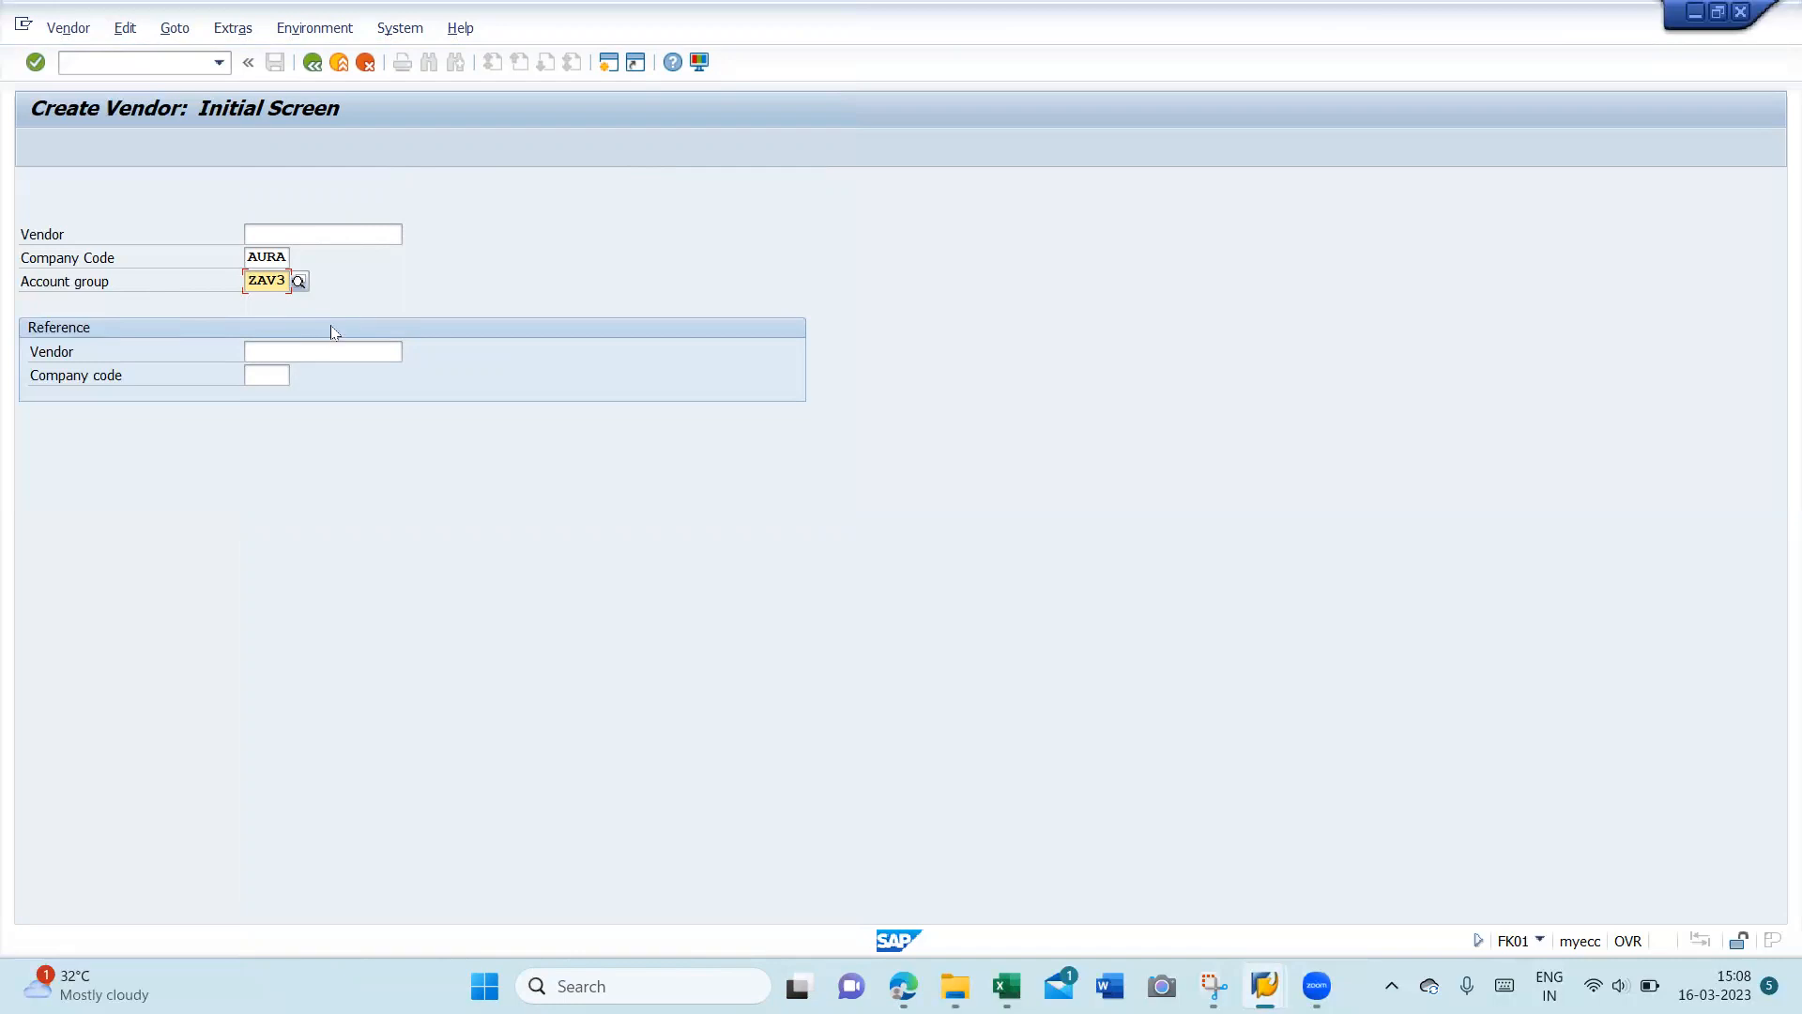
key(Return)
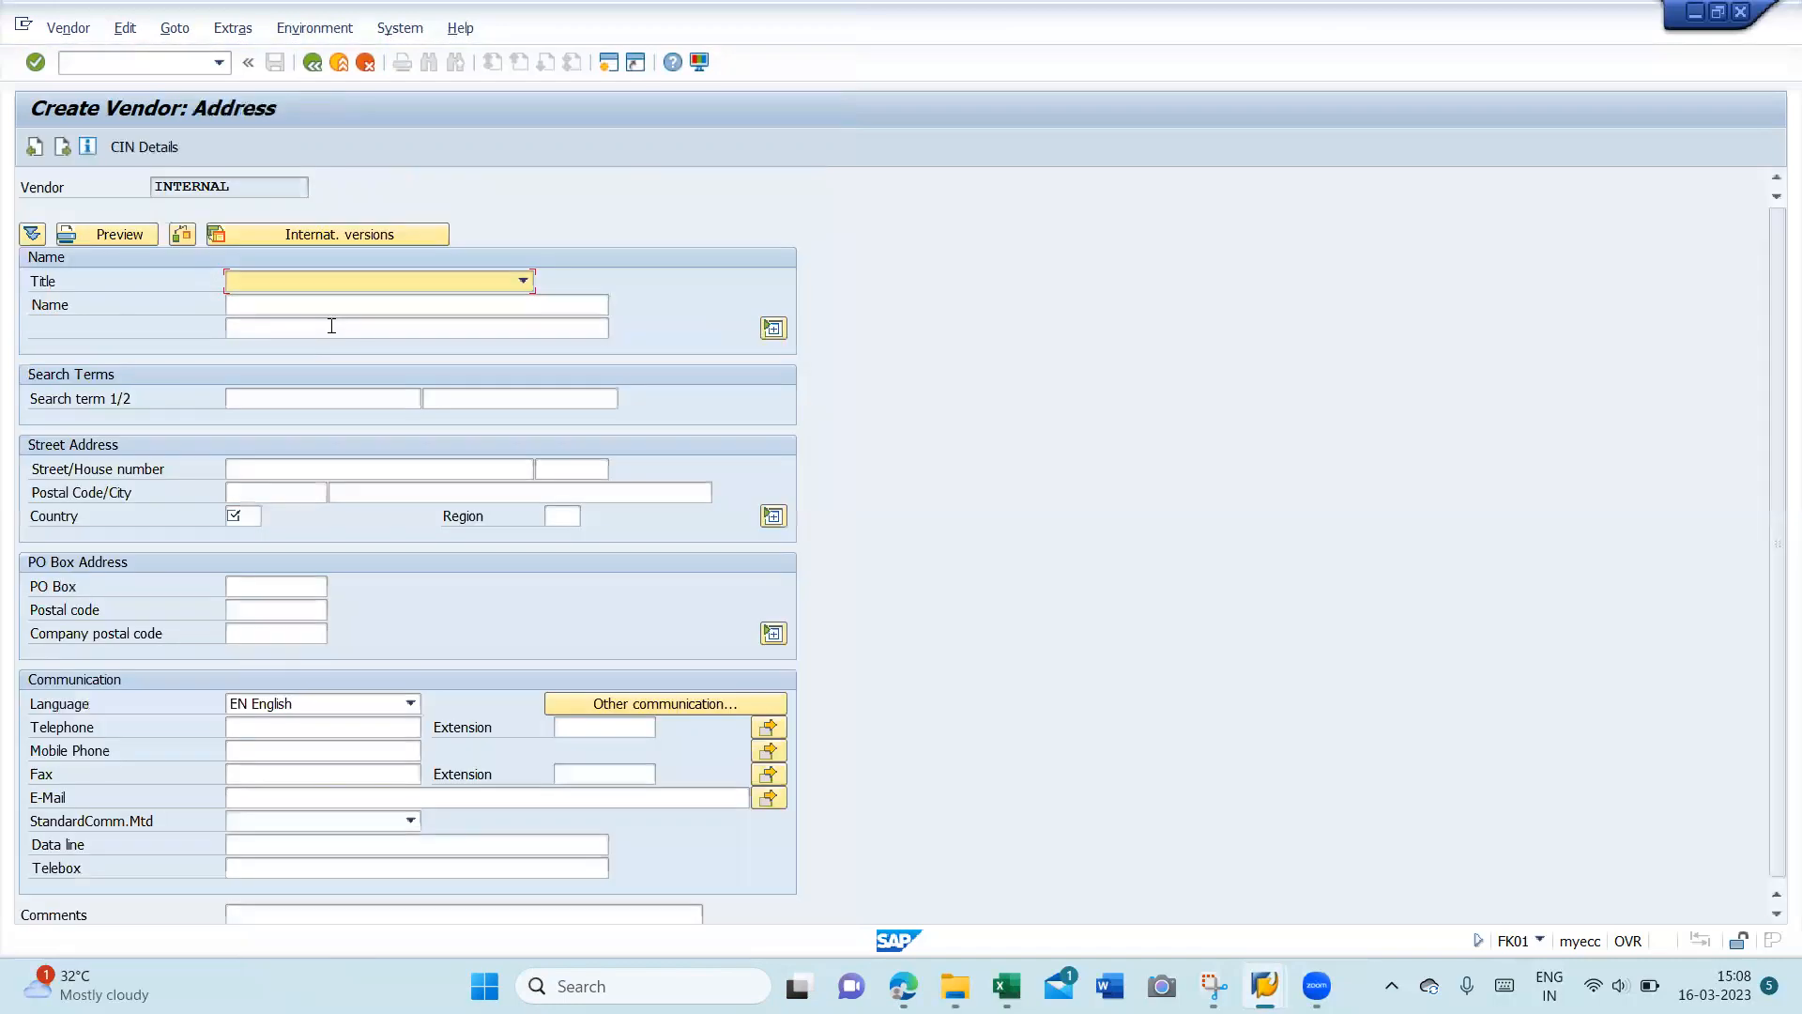
- Set the vendor title to Company
click(523, 281)
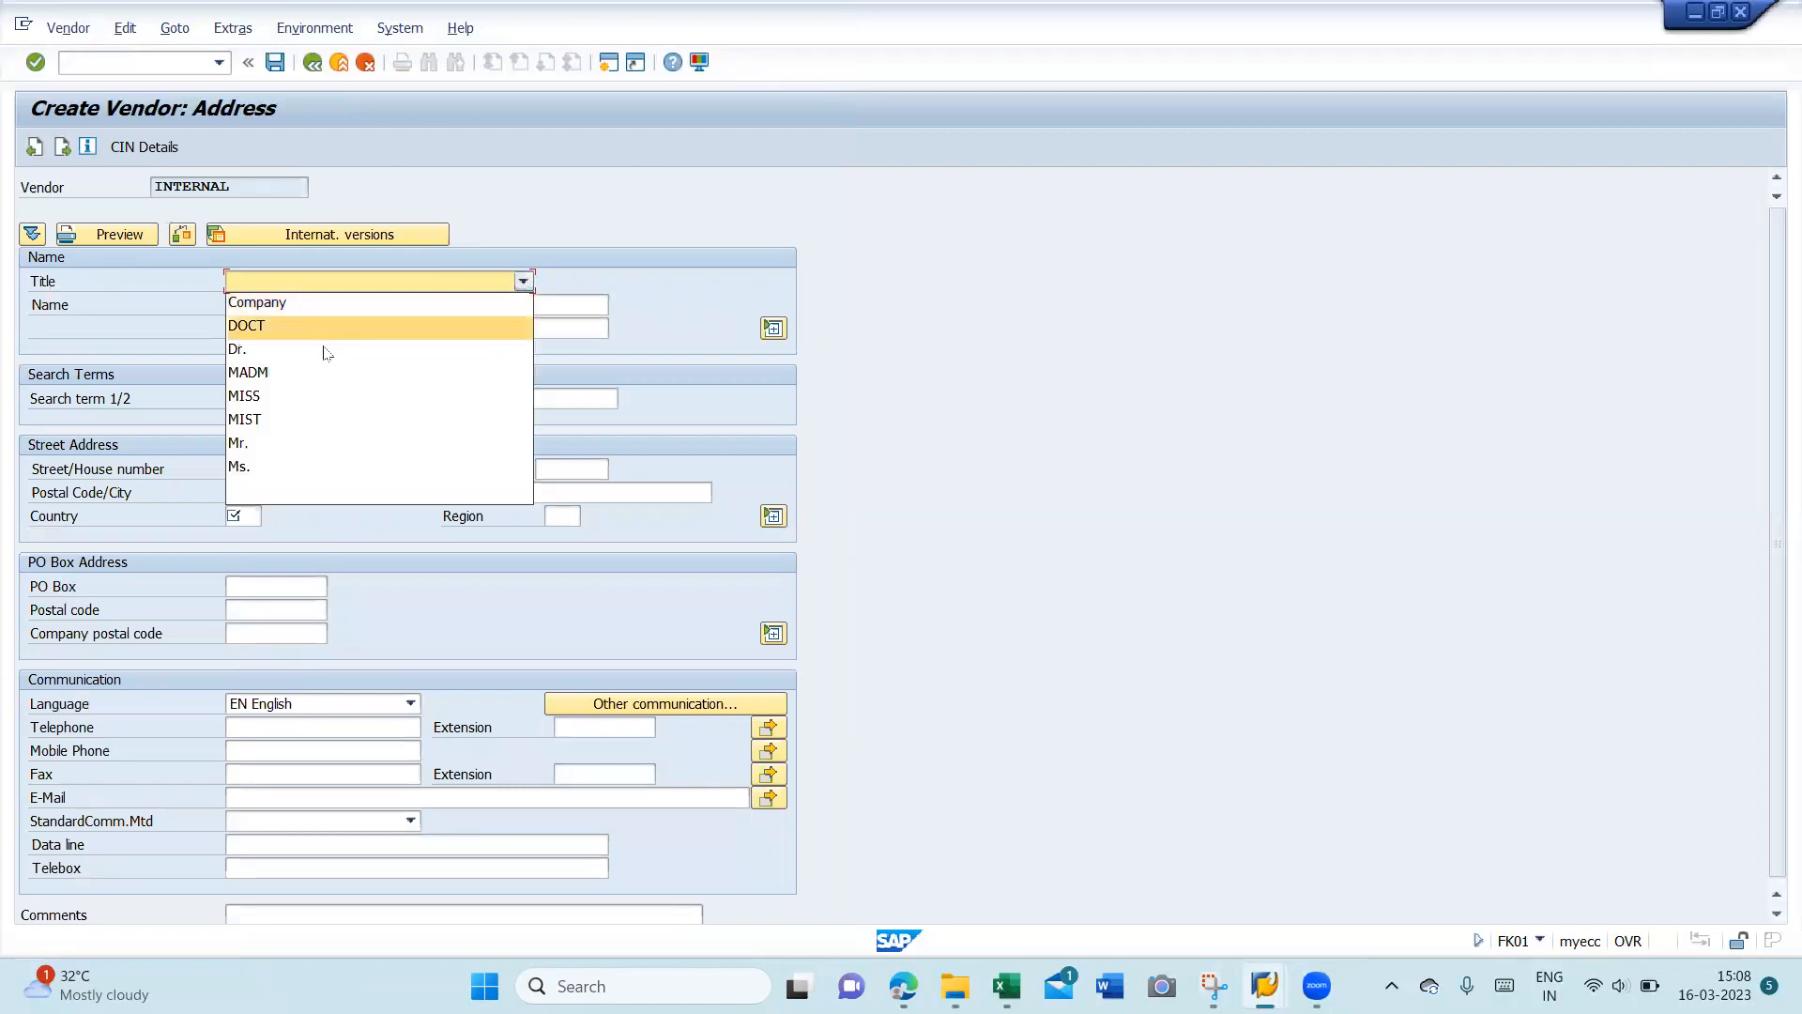
click(560, 216)
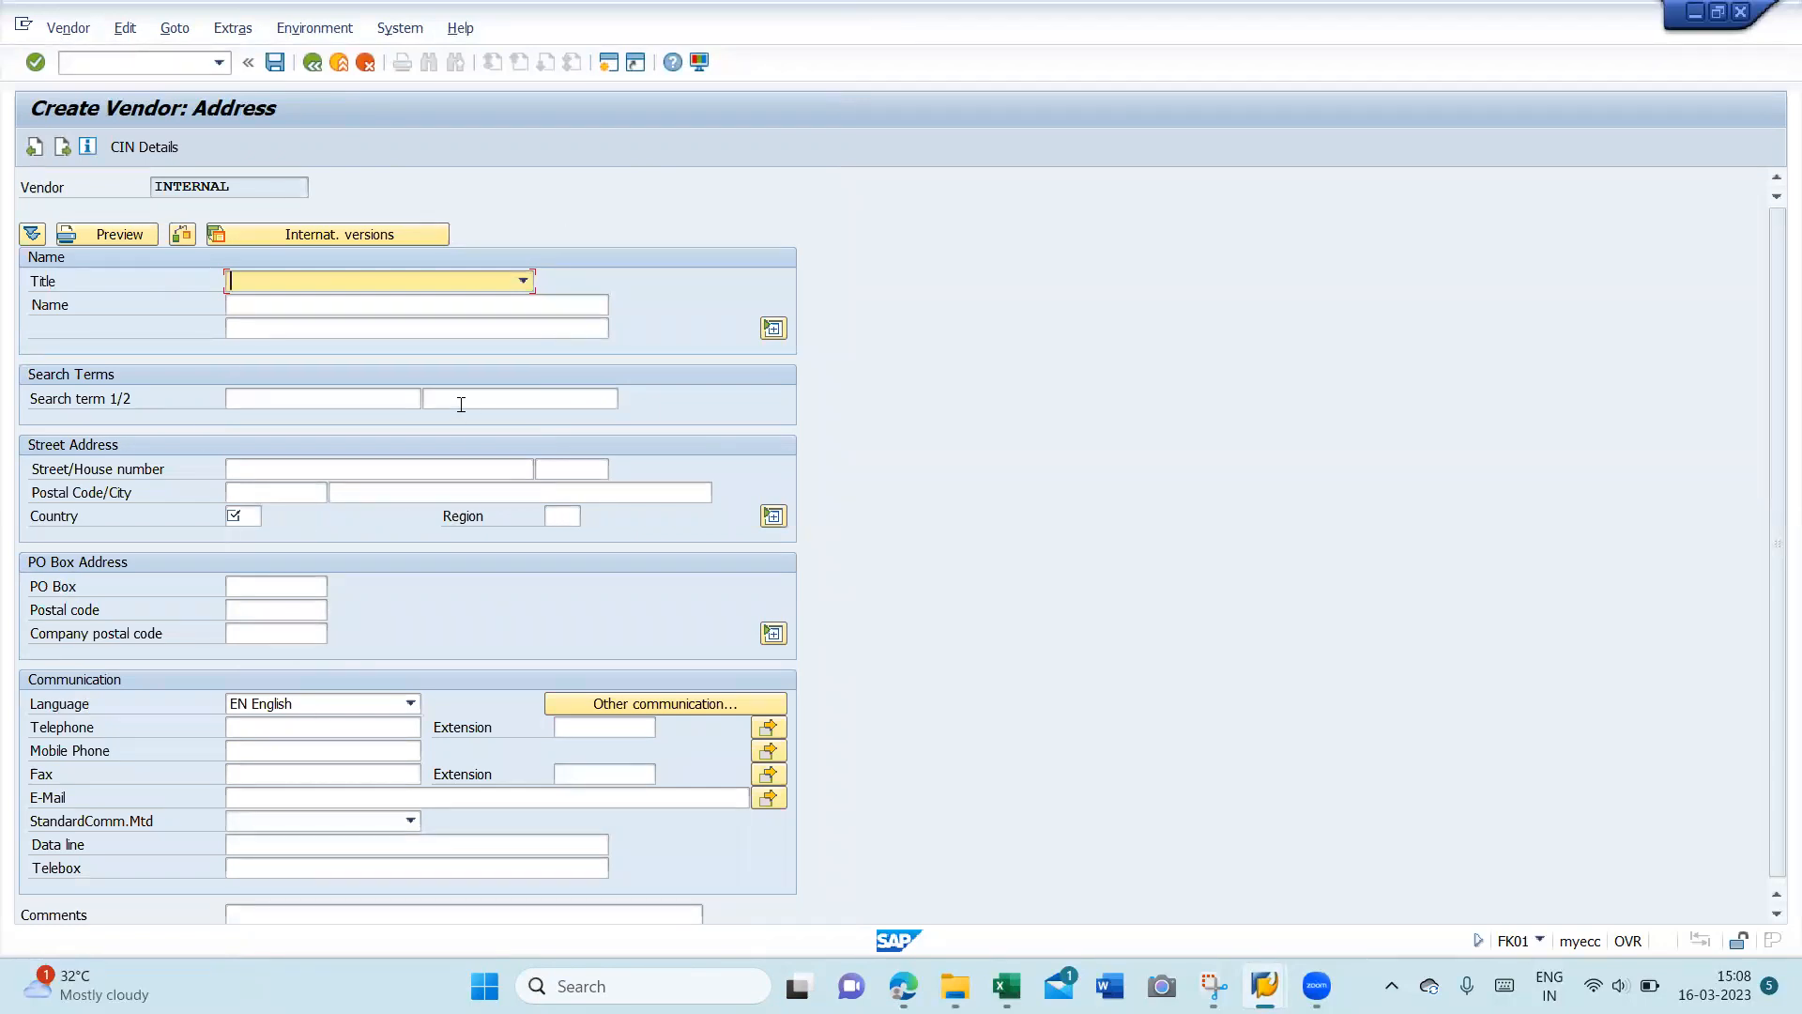
click(523, 283)
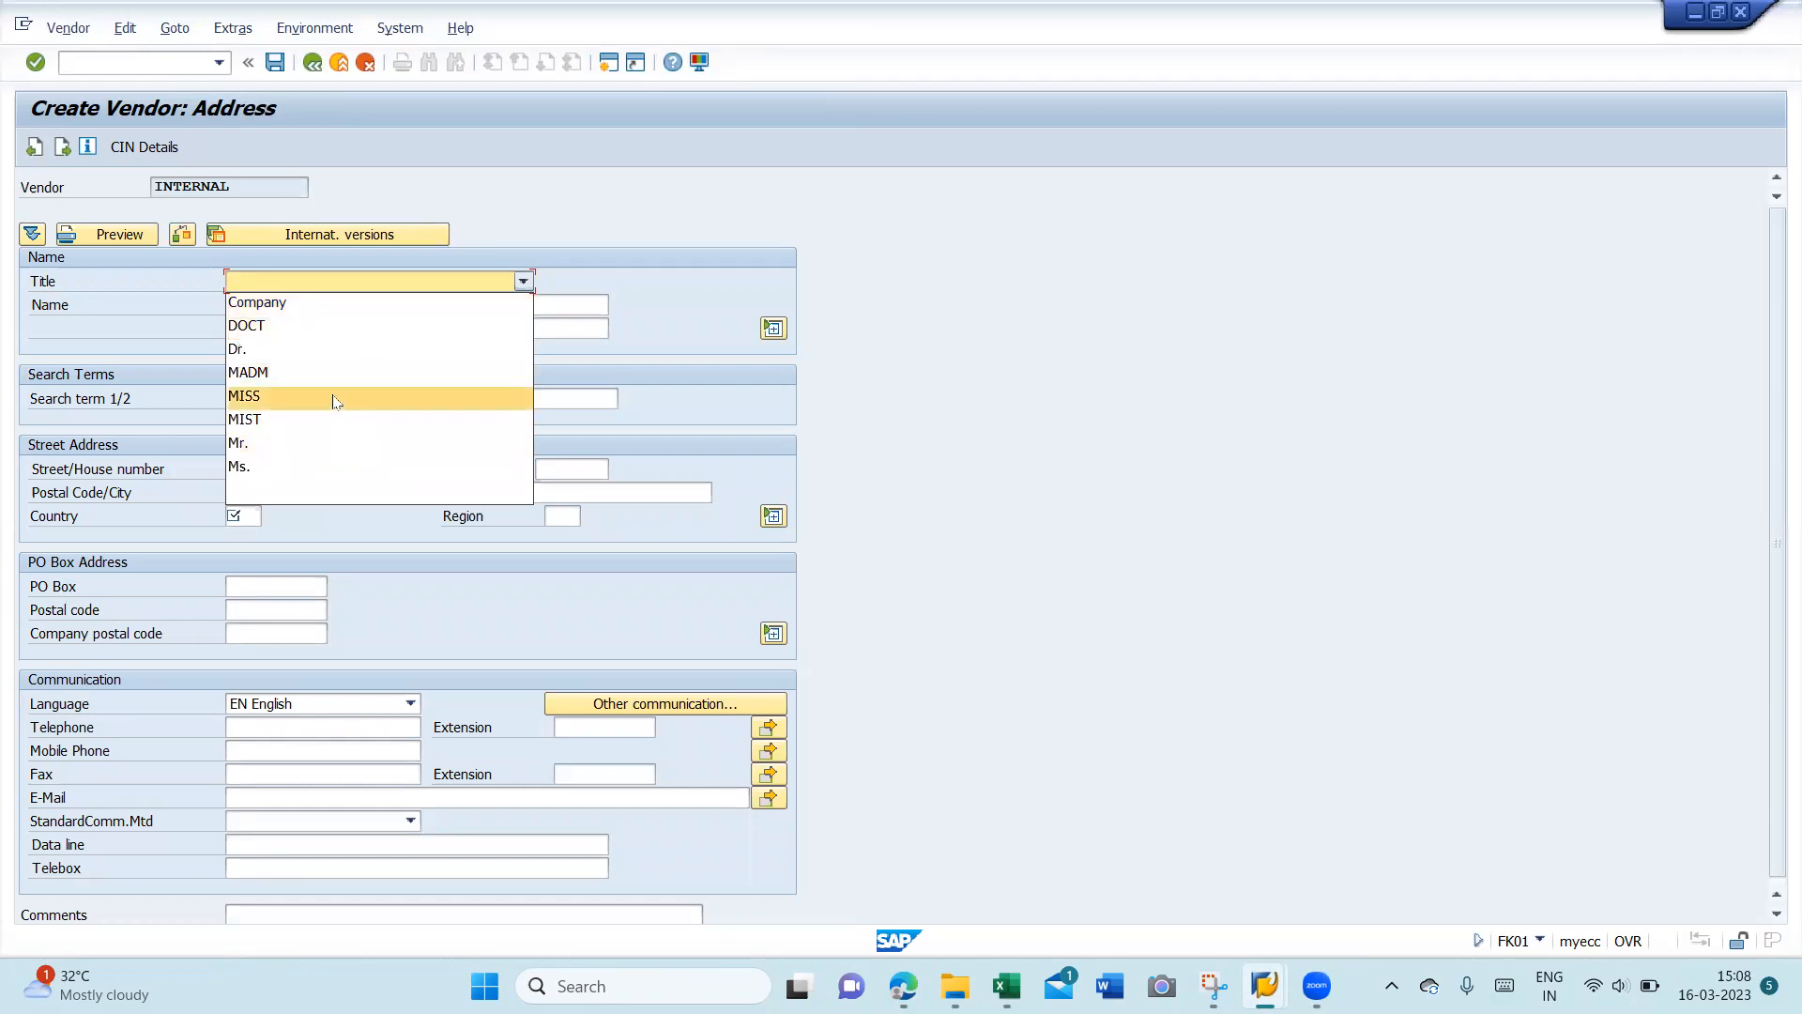
click(366, 305)
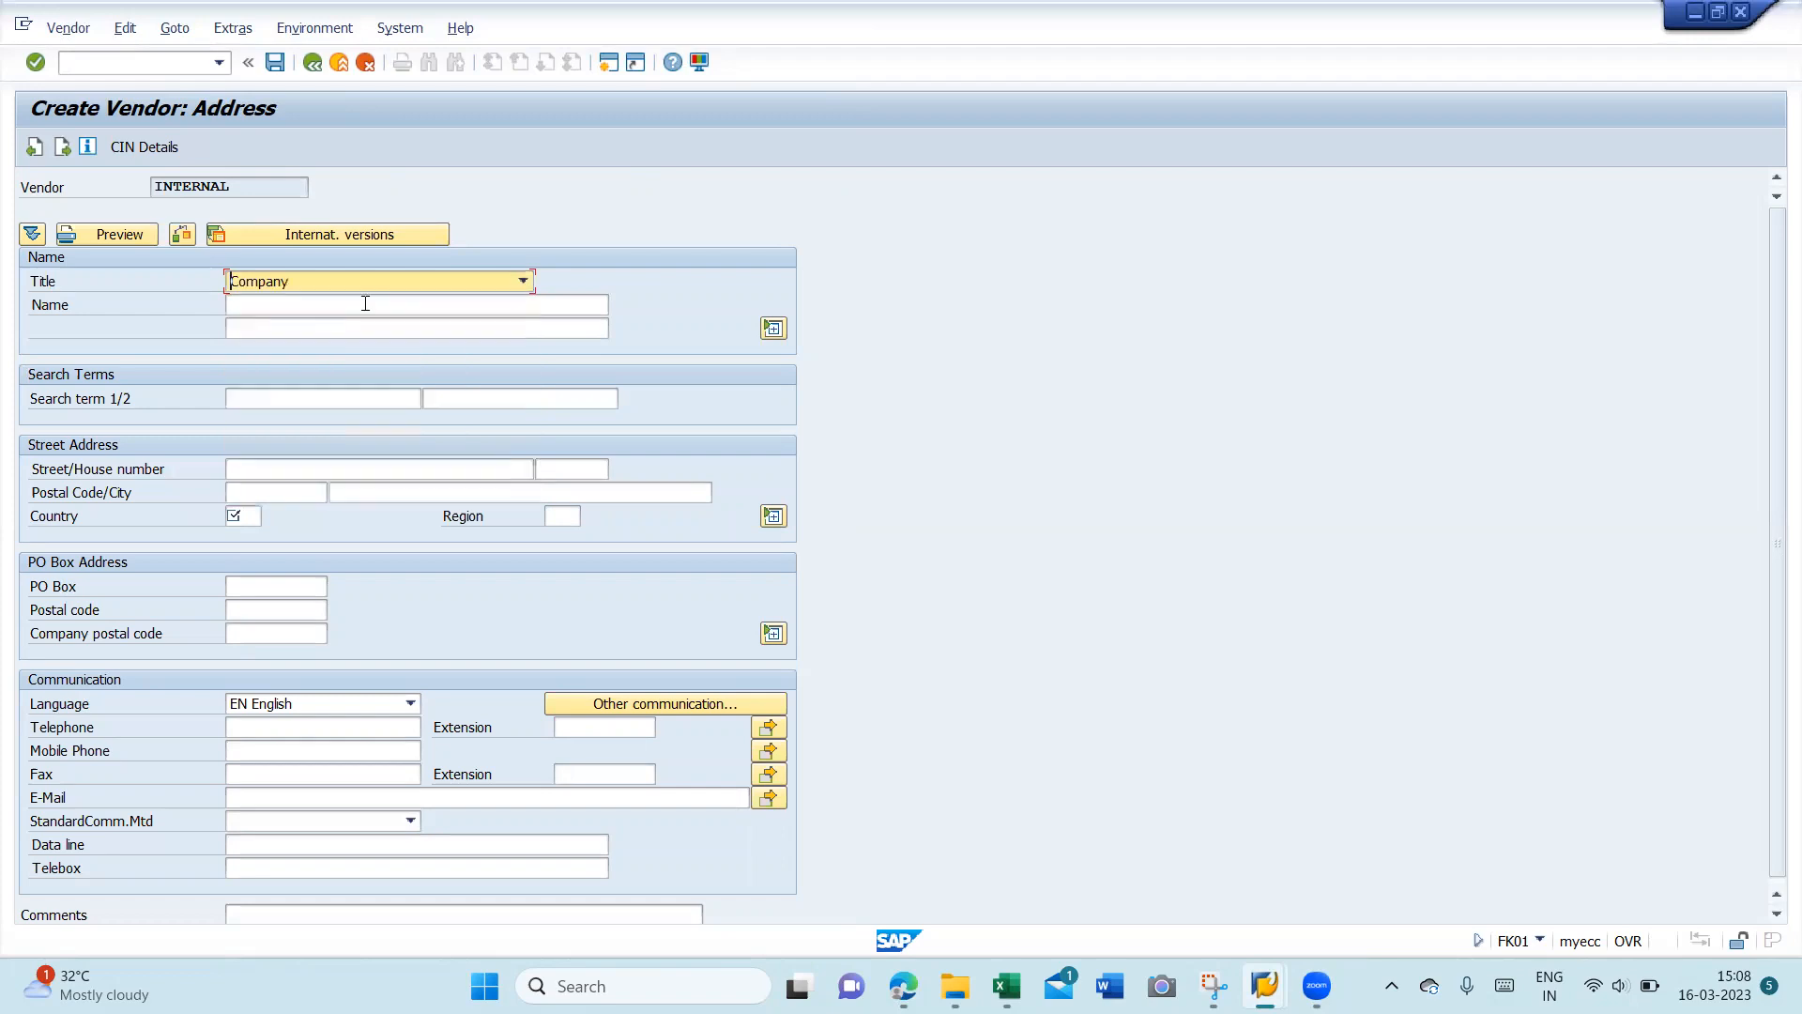
- Enter MONEY LENDING COMPANY PVT LTD on both vendor name lines
click(365, 303)
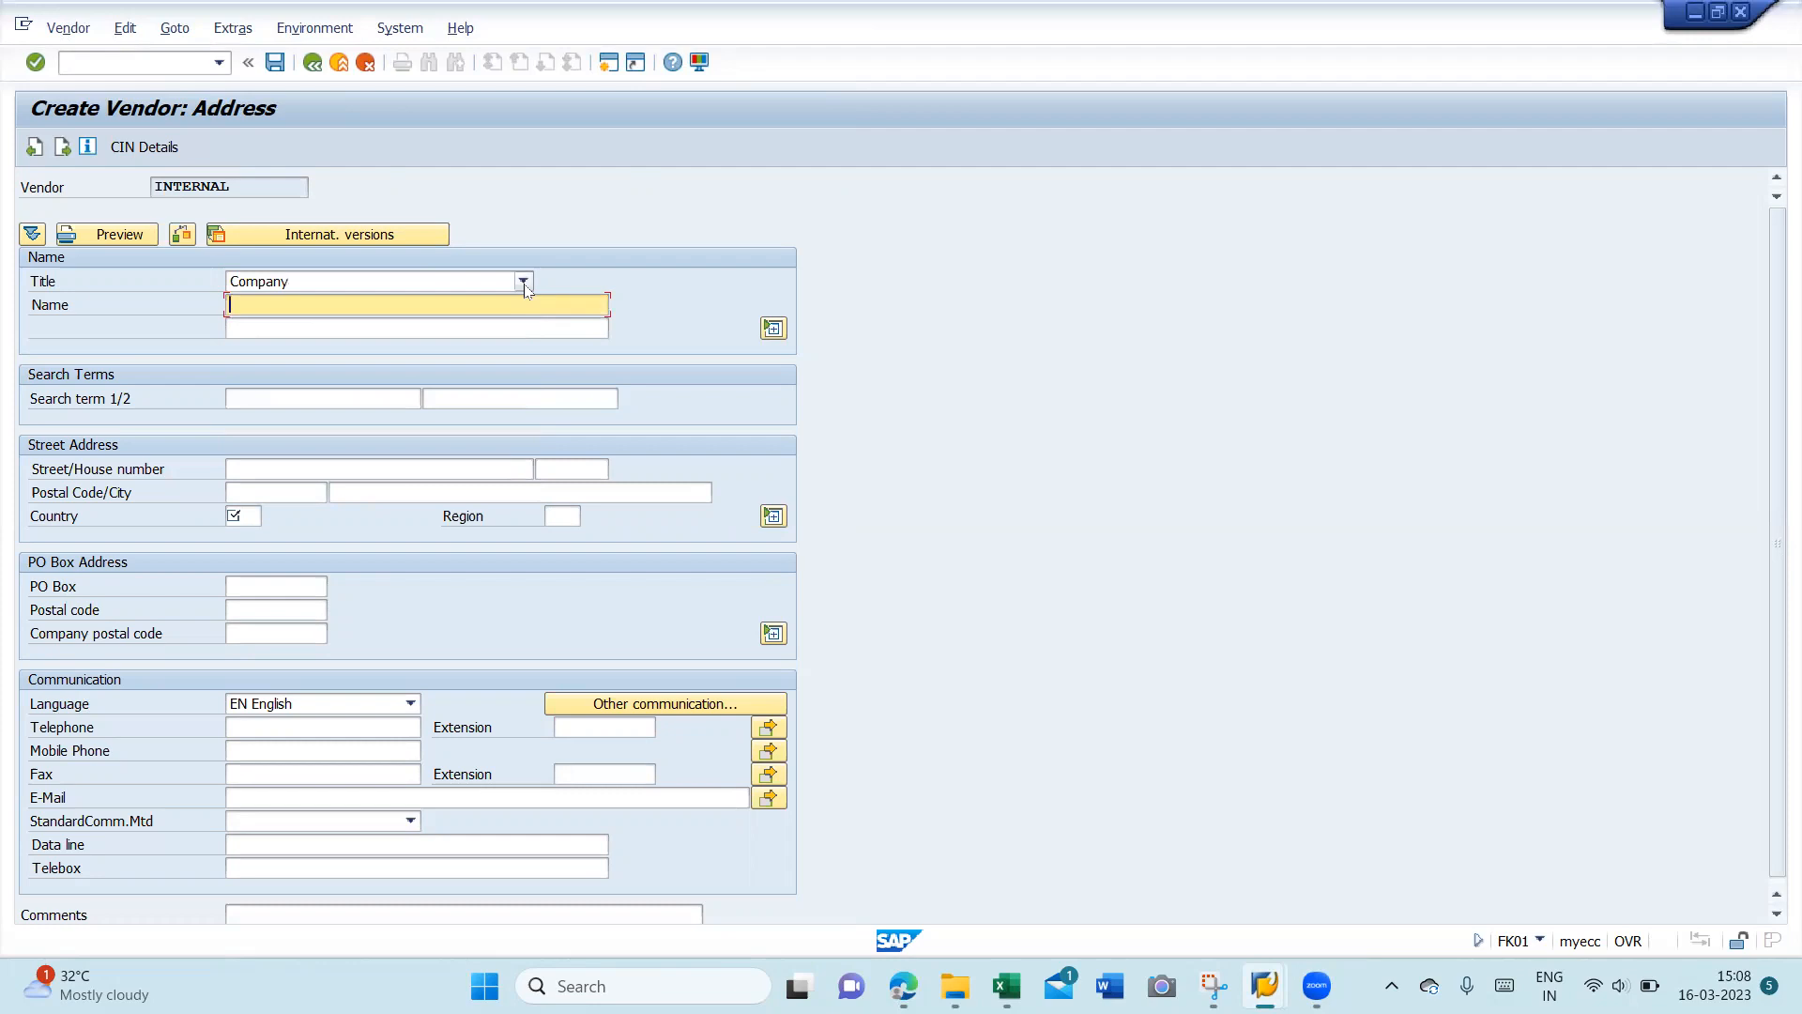
text(MONEY LENDING COMPANY PVT LTD)
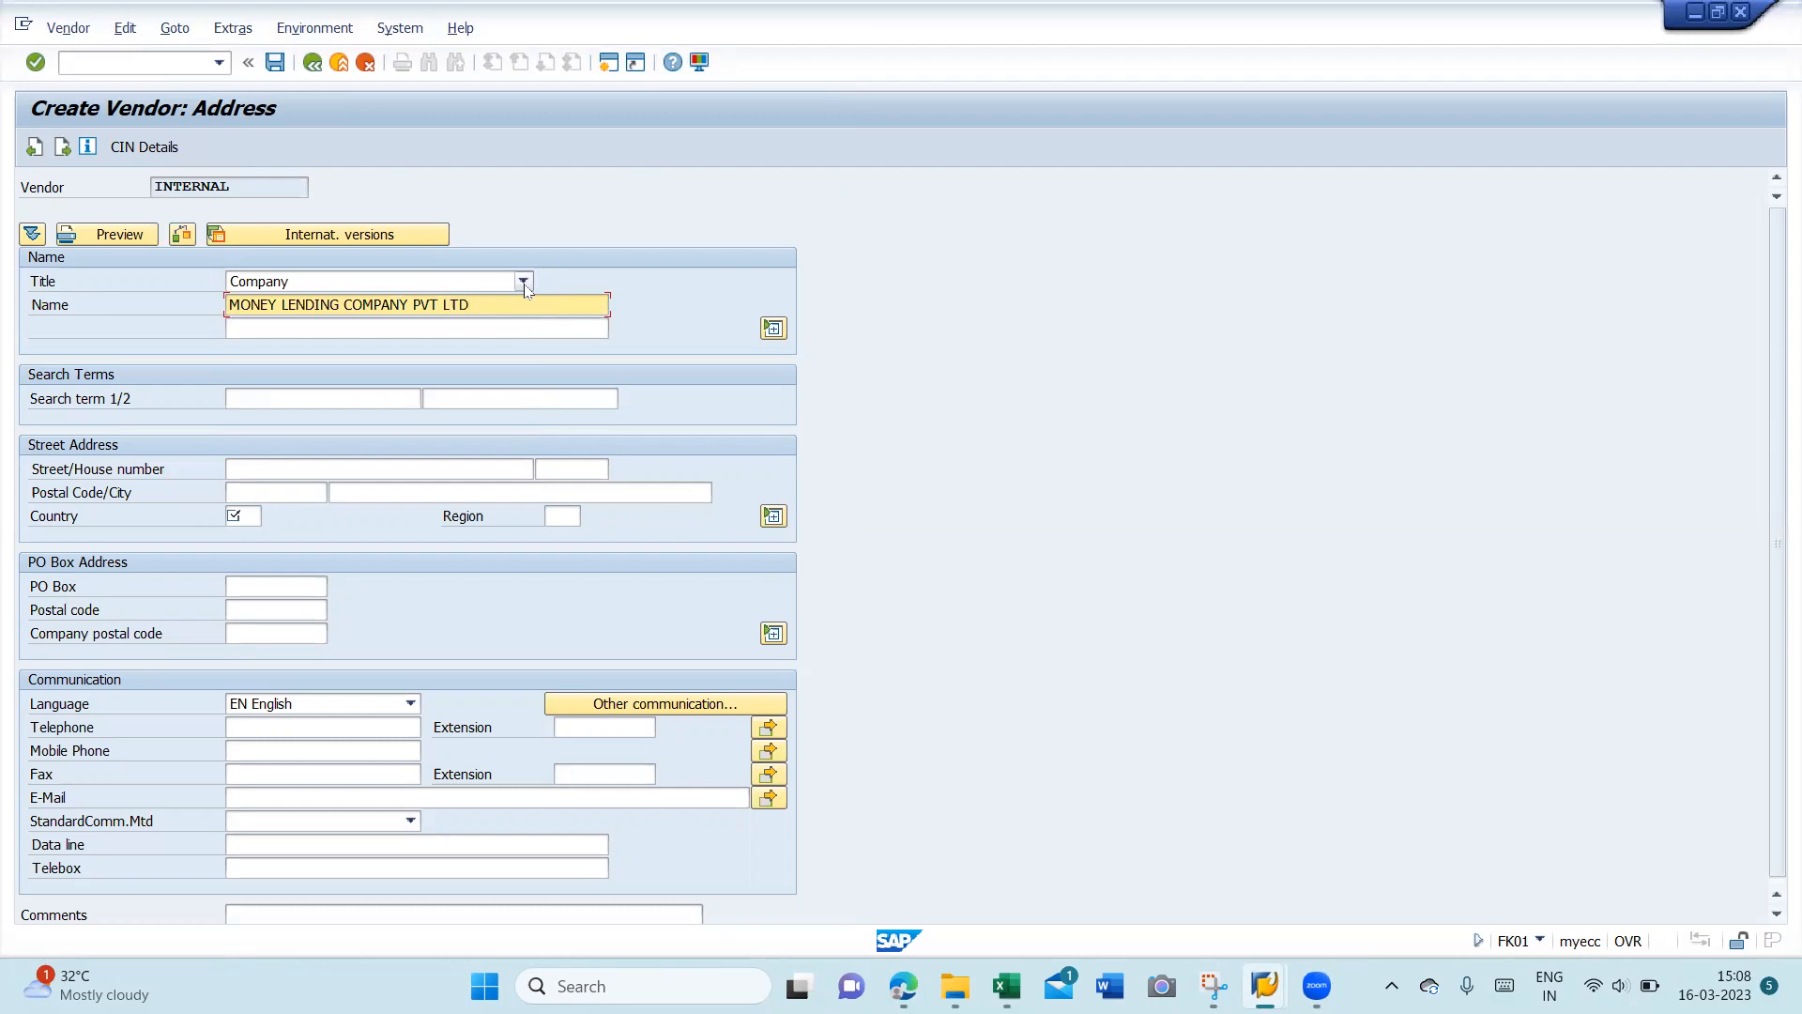
key(shift+Left)
key(shift+Left)
key(shift+Left)
key(shift+Left)
key(shift+Left)
key(shift+Left)
key(shift+Left)
key(shift+Left)
key(shift+Left)
key(shift+Left)
key(shift+Left)
key(shift+Left)
key(shift+Left)
key(shift+Left)
key(shift+Left)
key(shift+Left)
key(shift+Left)
key(shift+Left)
key(shift+Left)
key(shift+Left)
key(ctrl+c)
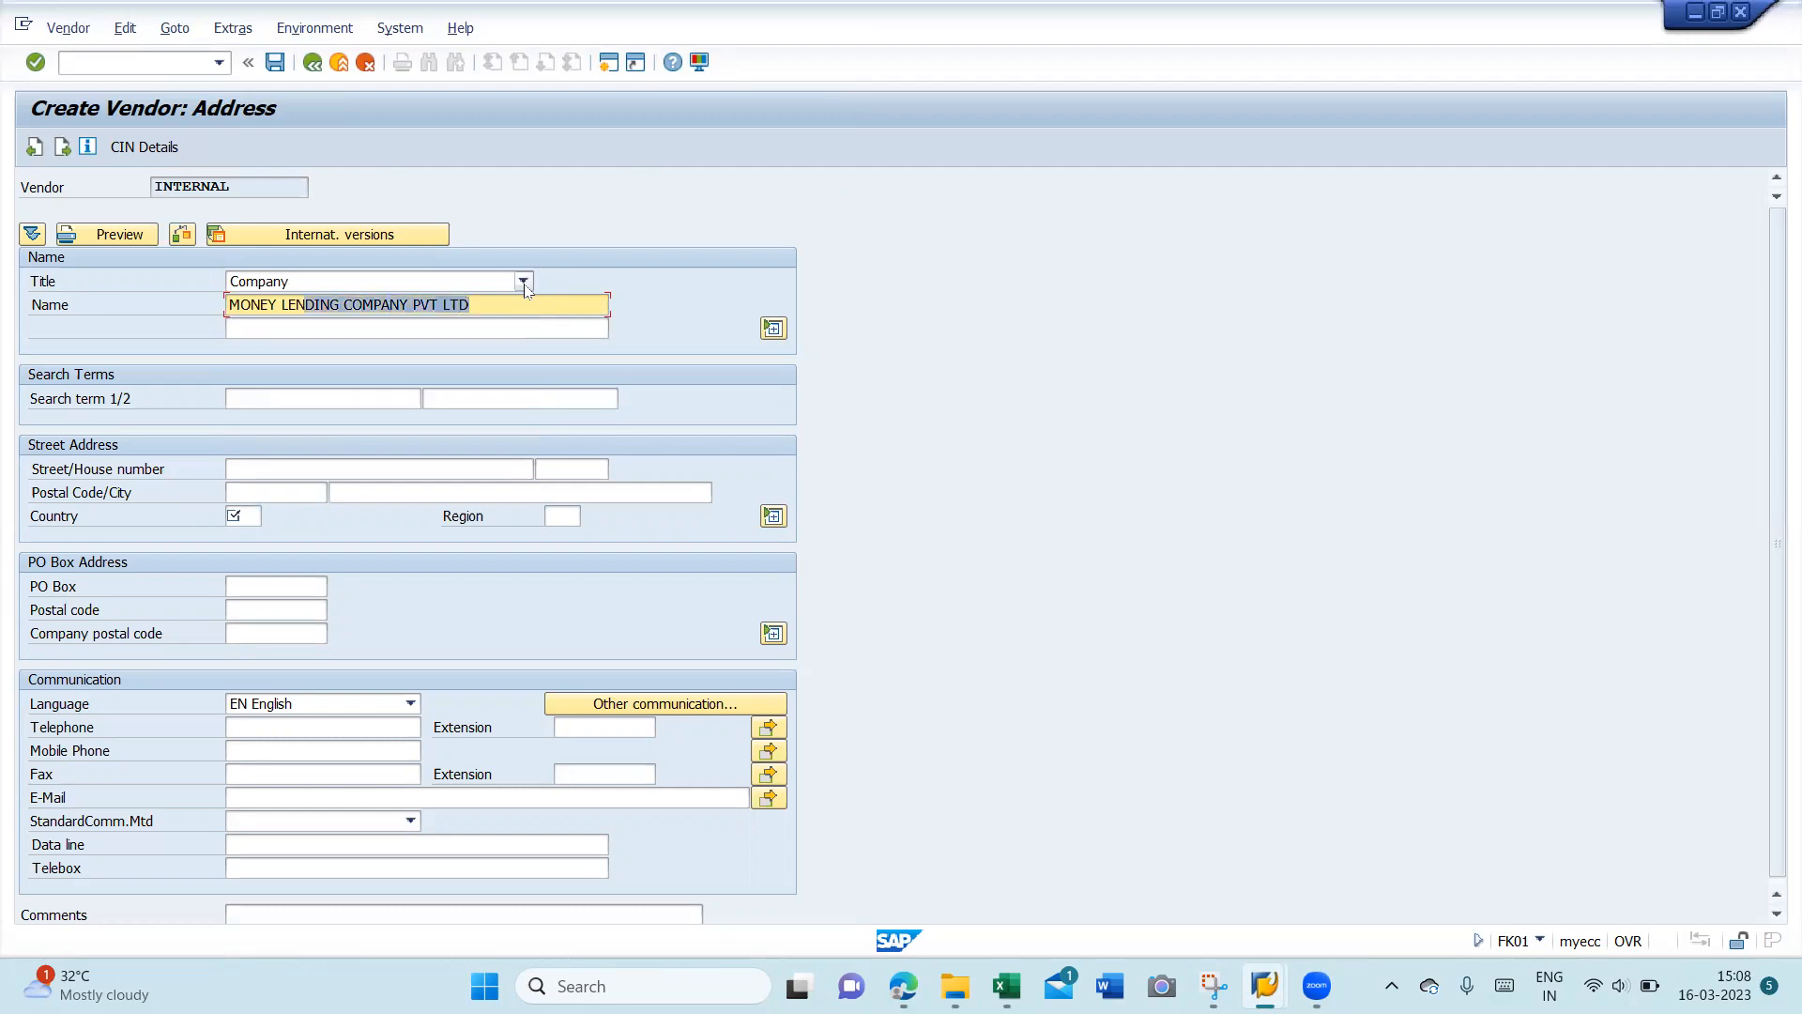
key(Tab)
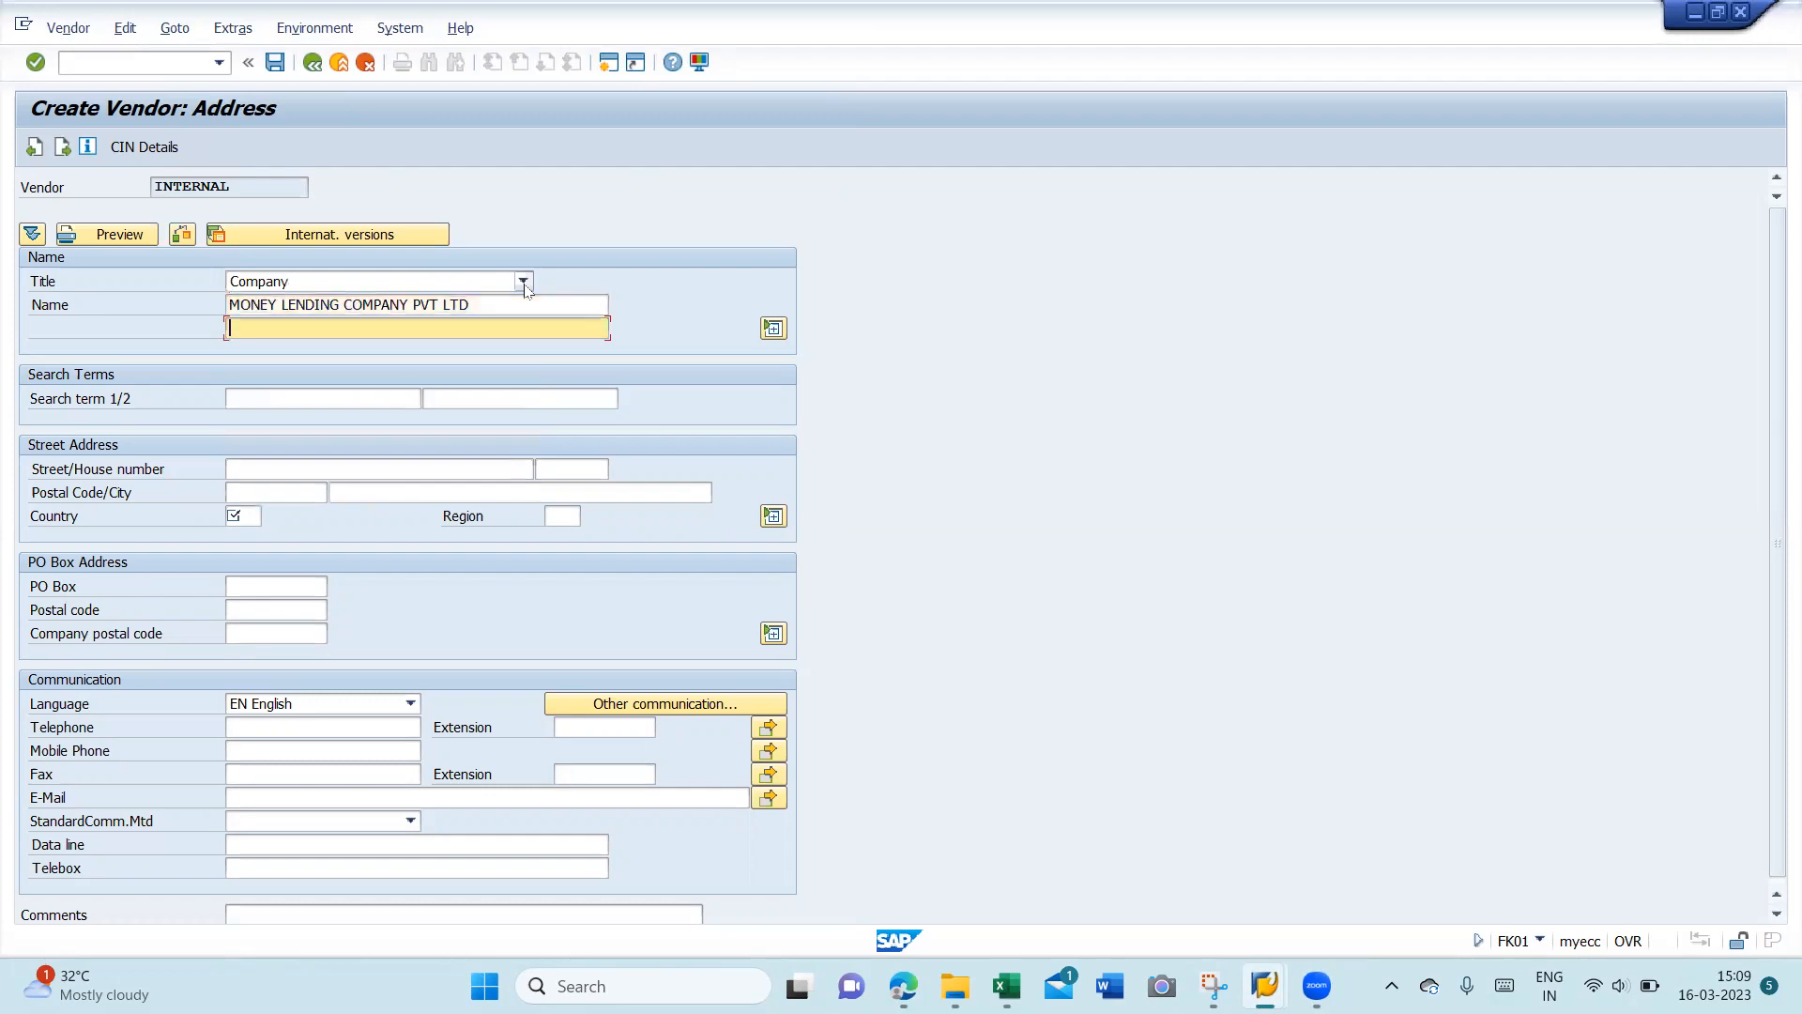
key(ctrl+v)
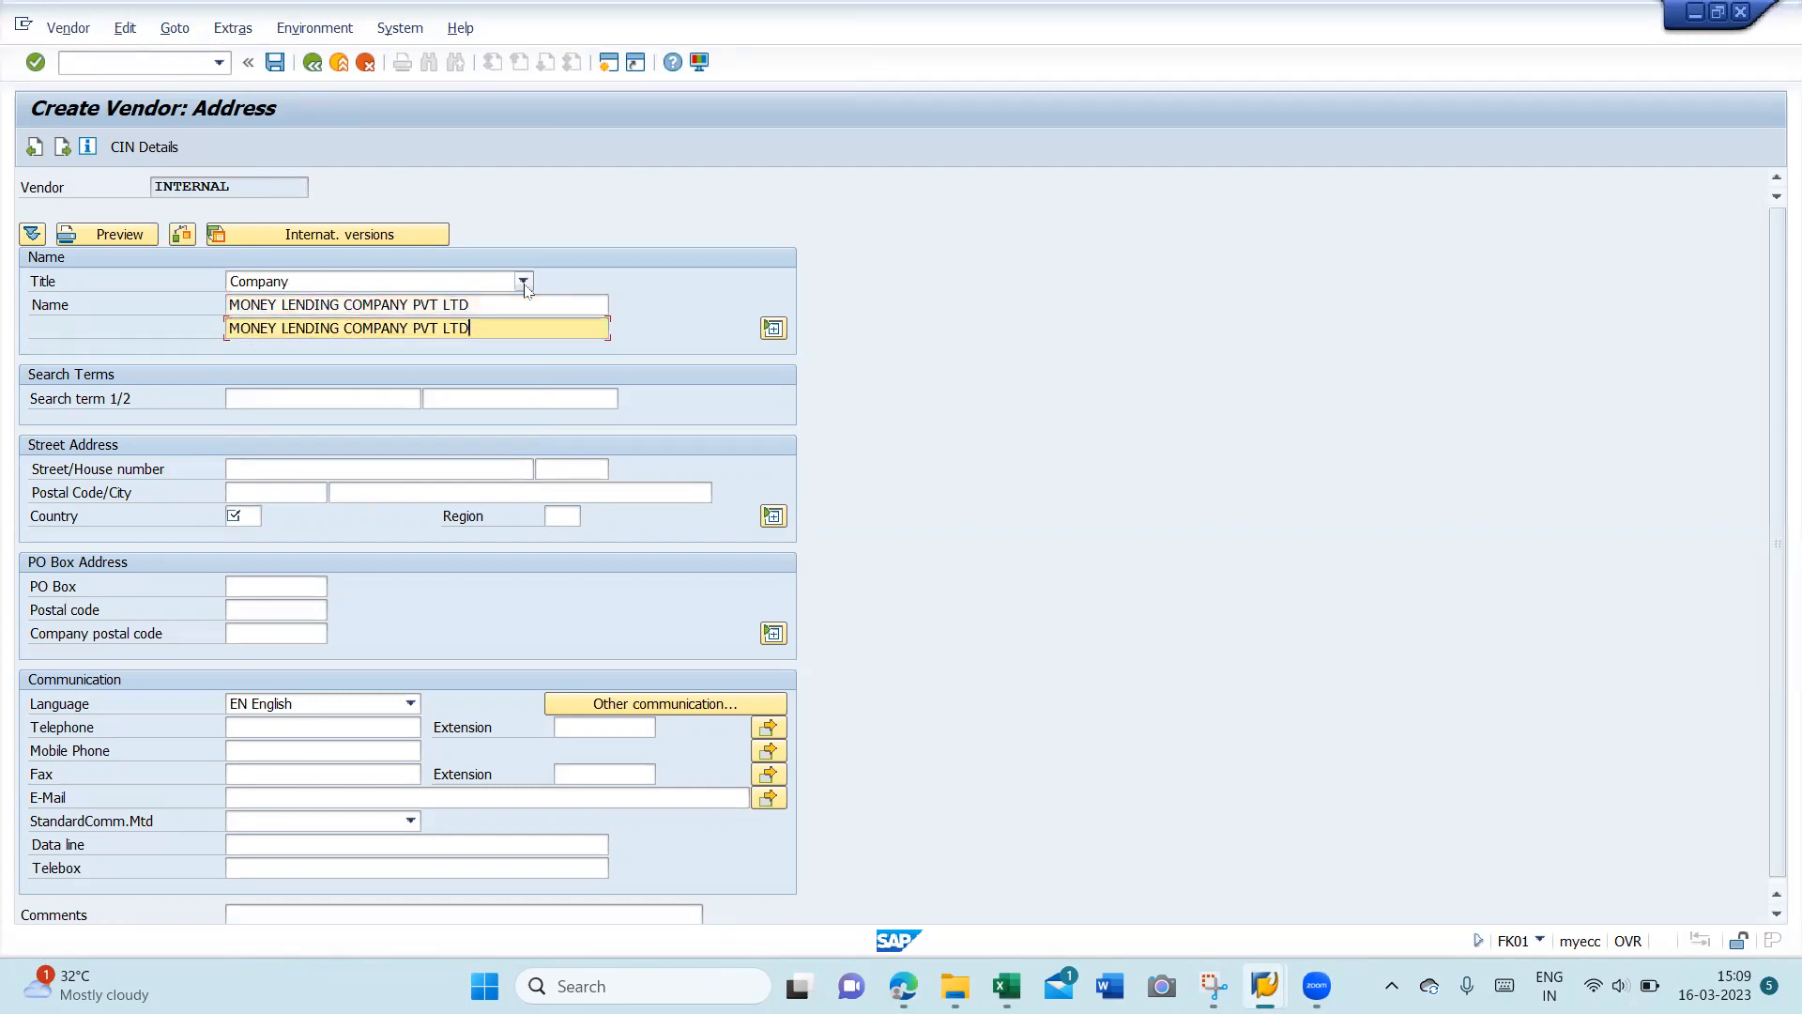
click(274, 469)
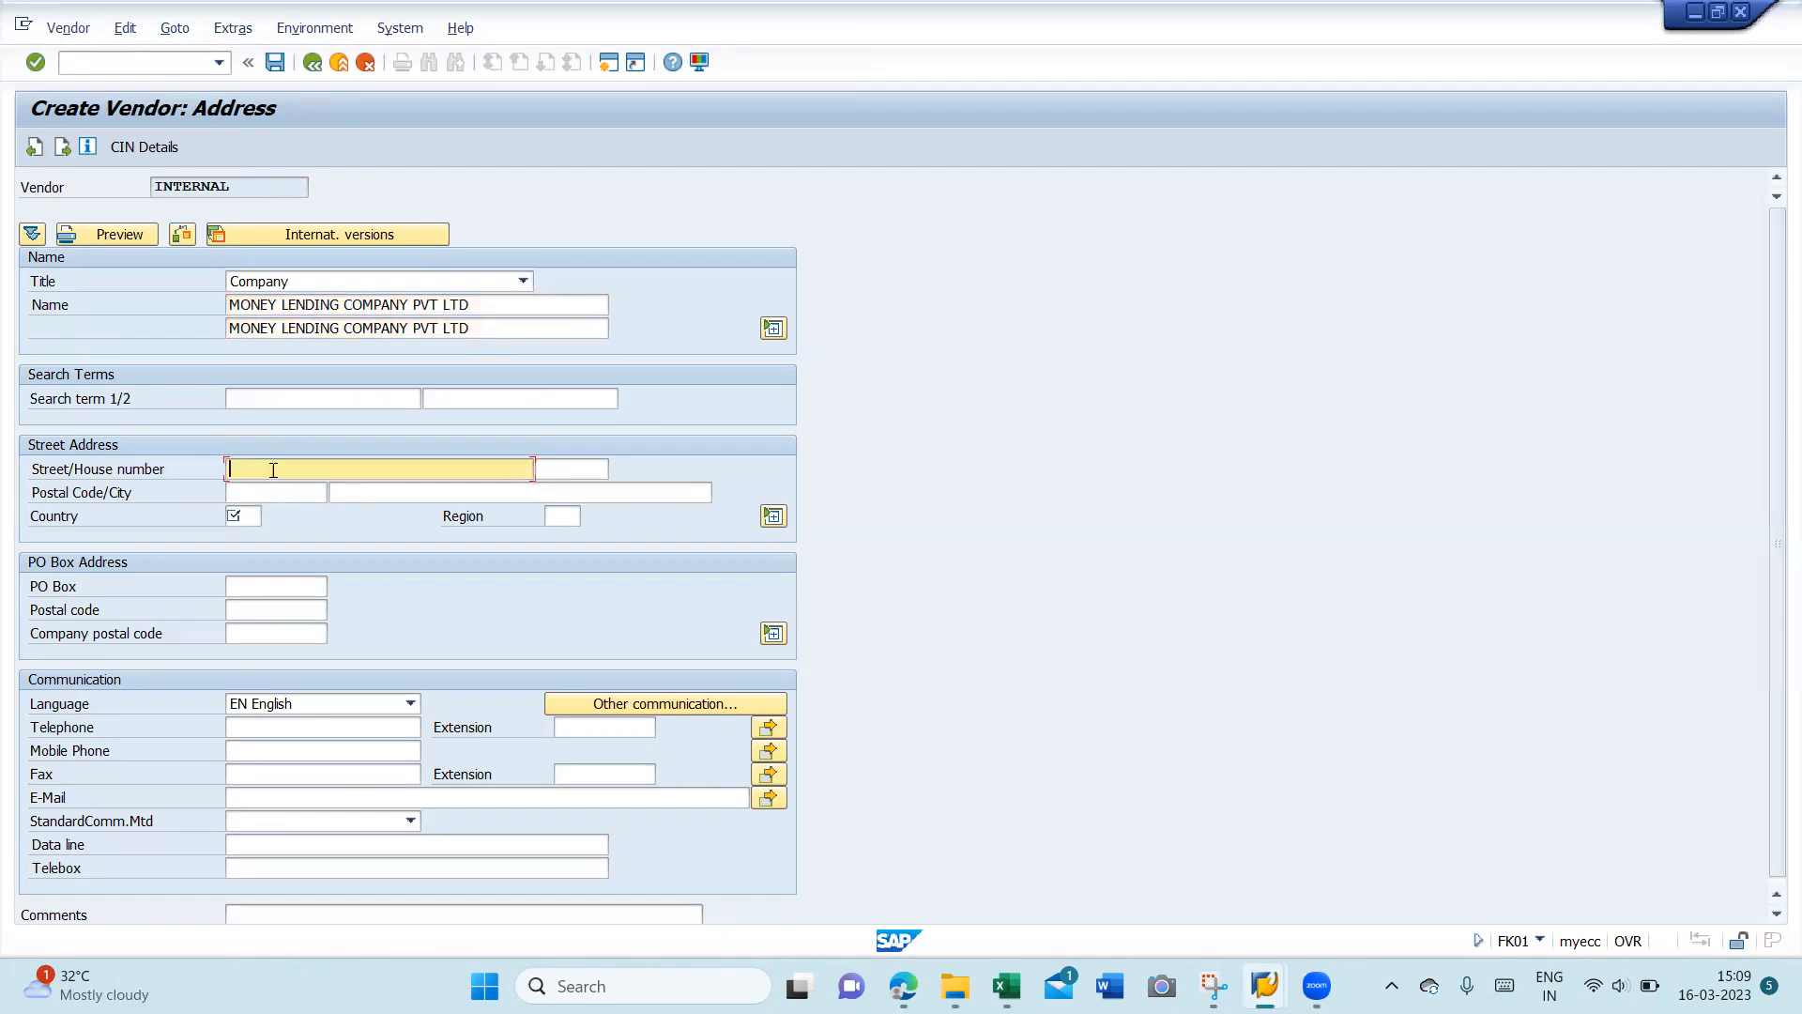
click(311, 406)
- Set both search terms to MLCPL
key(BackSpace)
text(M)
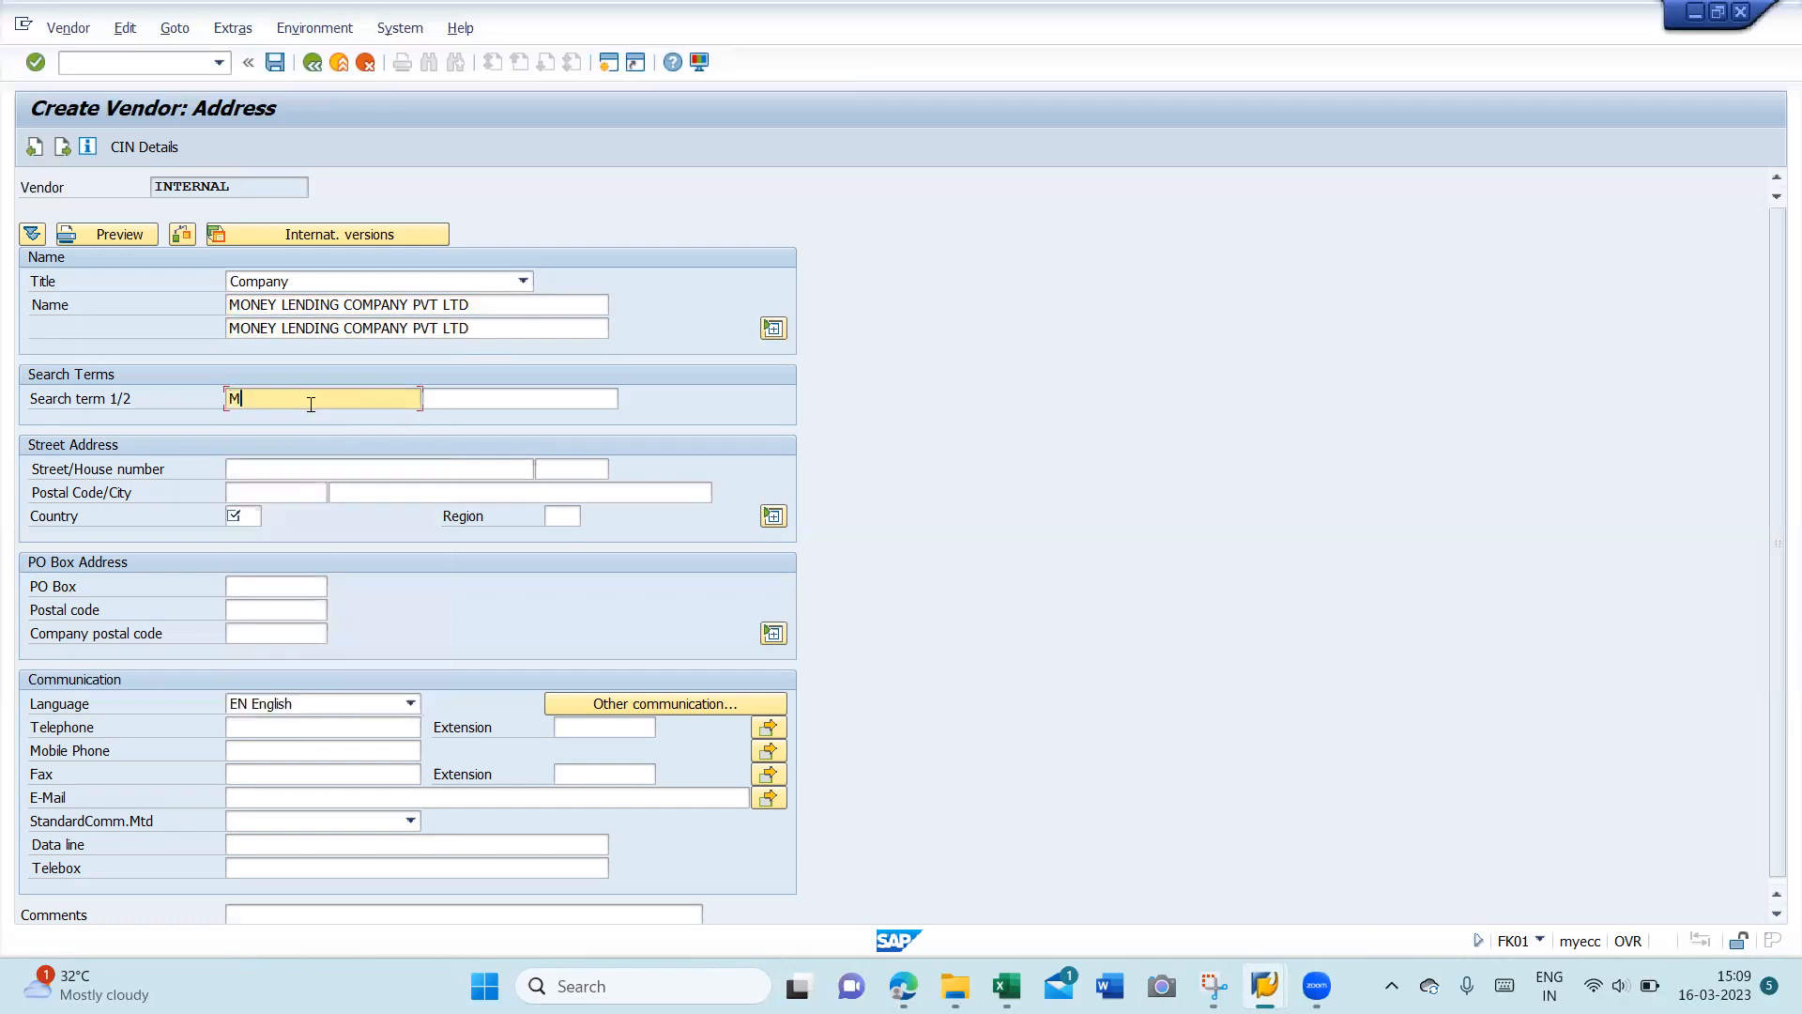
text(LCPT)
key(BackSpace)
text(L)
key(Tab)
text(MLCPL)
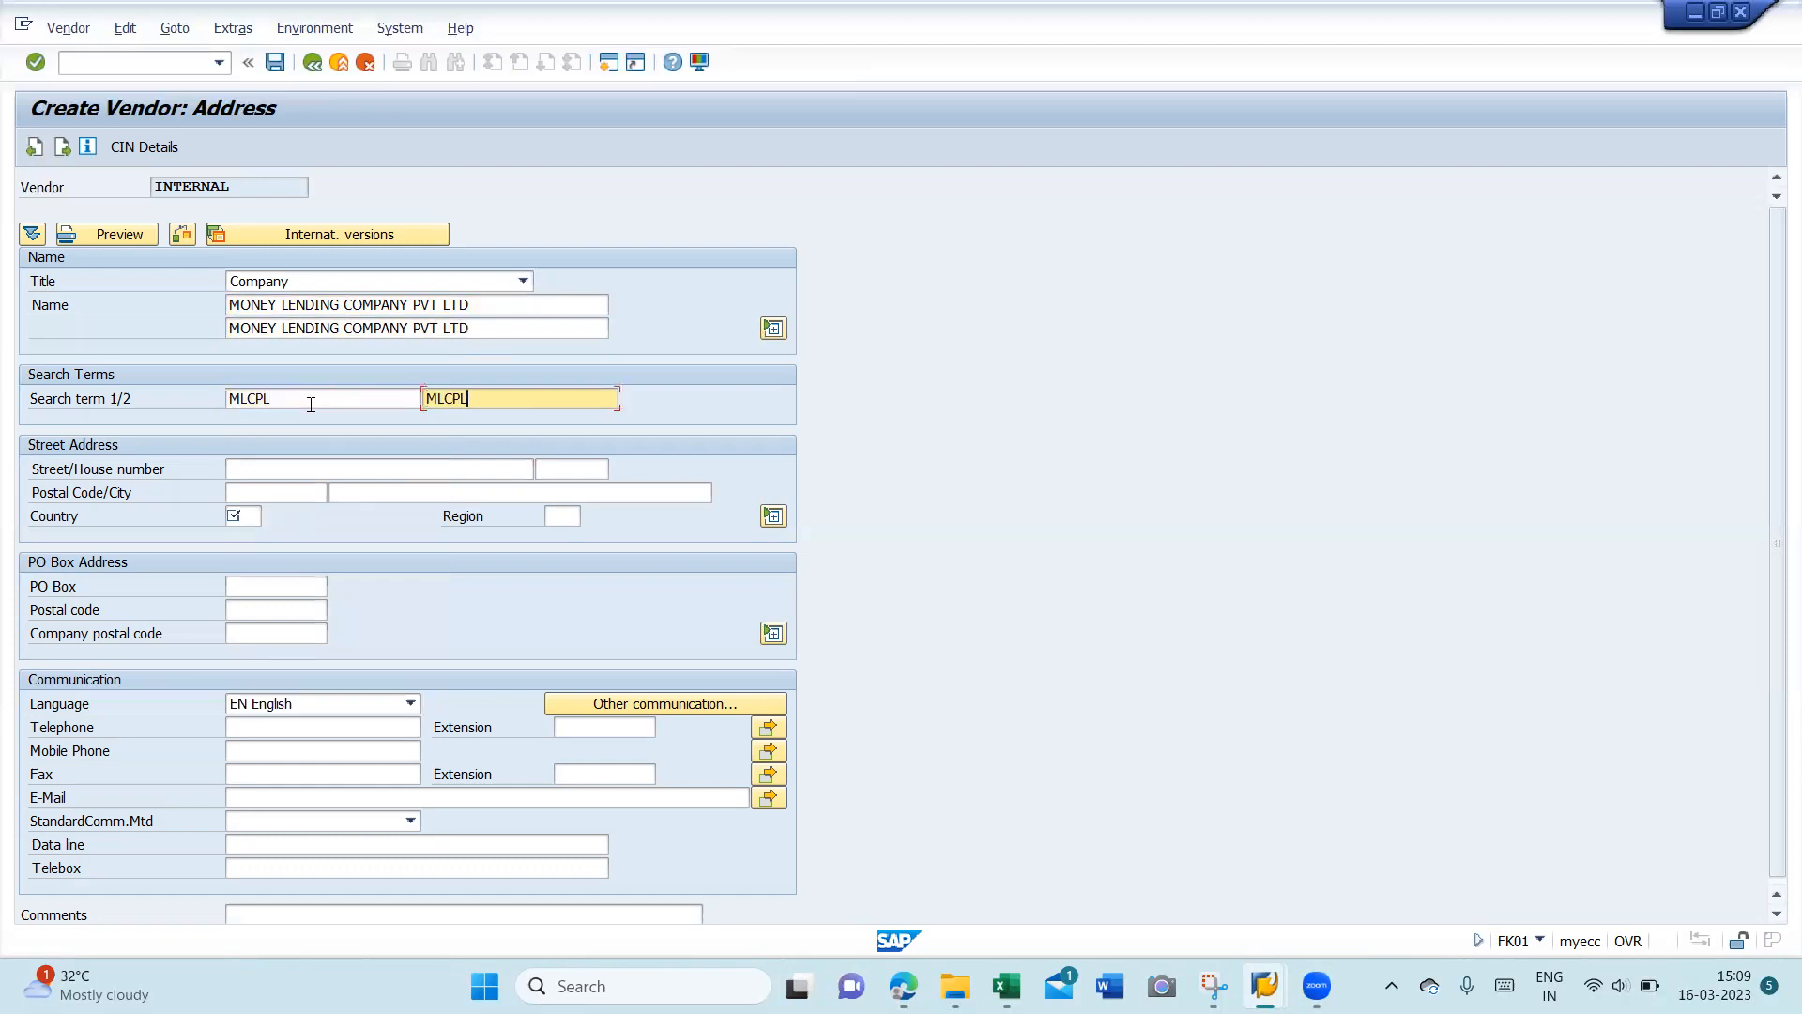
key(Tab)
- Enter street PUNE, house number PUNE, postal code 421018 and city PUNE
text(PUNE)
key(Tab)
text(PUNE)
key(Tab)
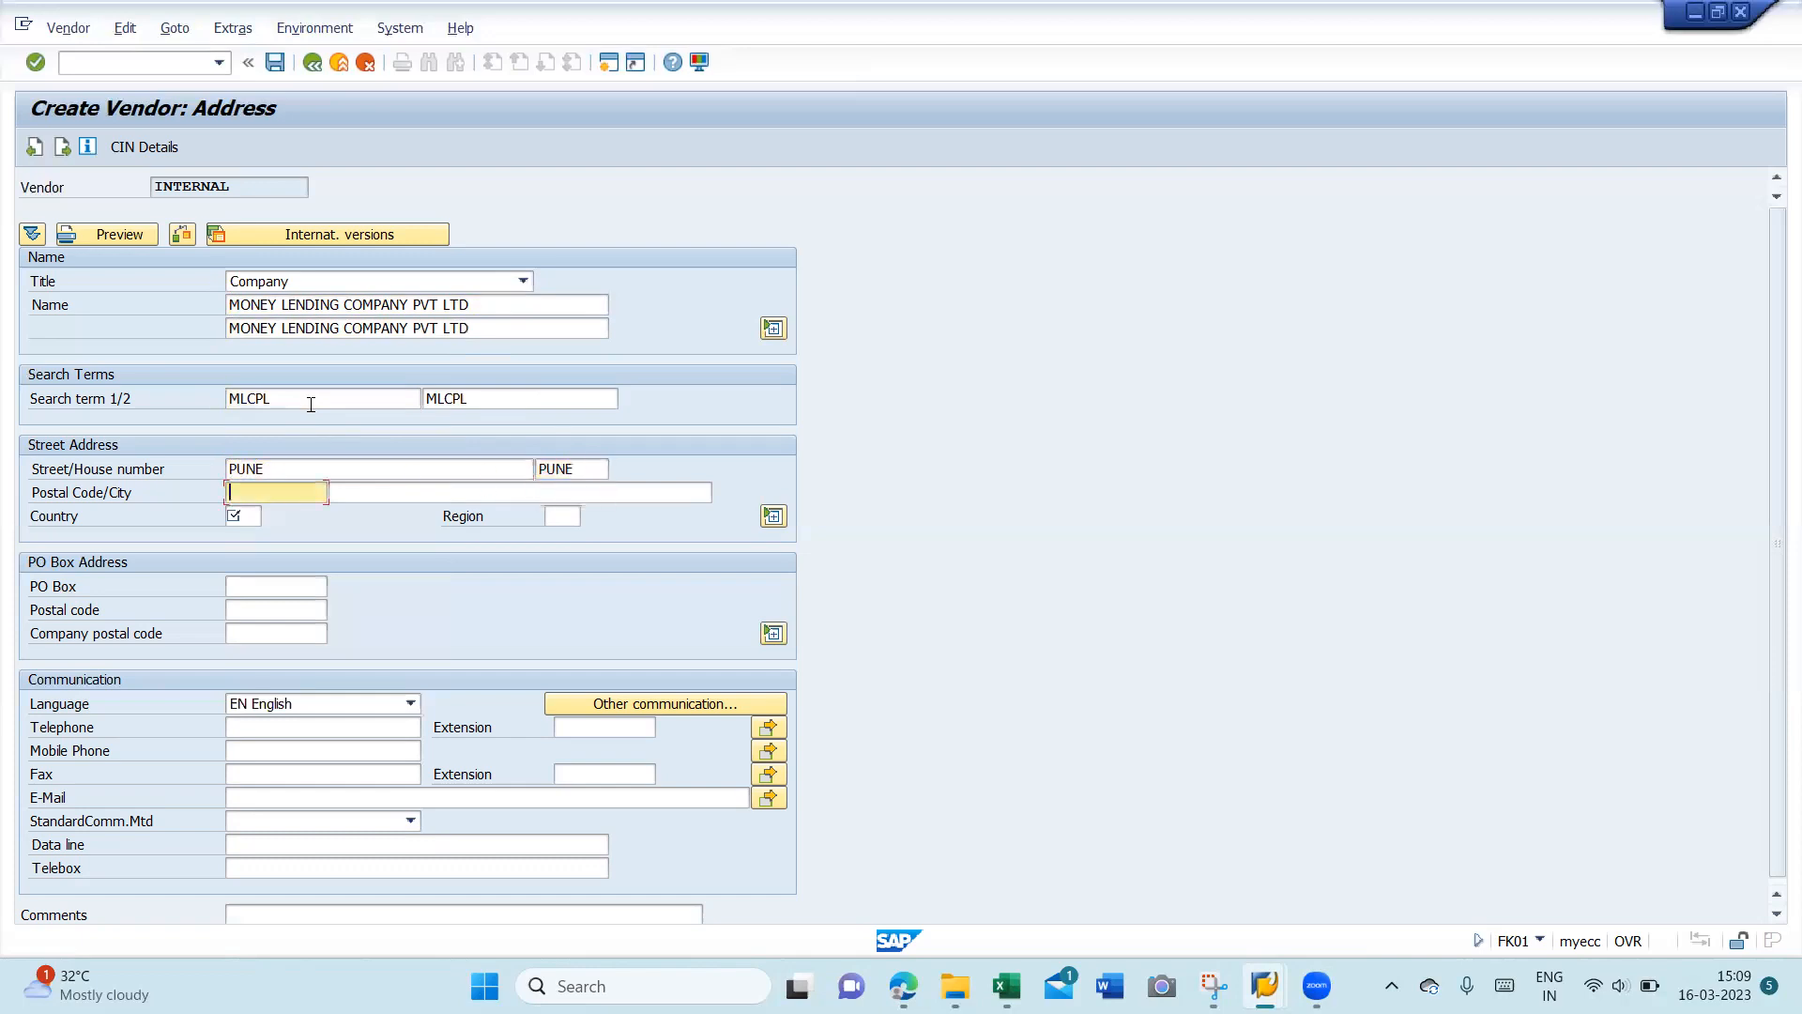
text(421018)
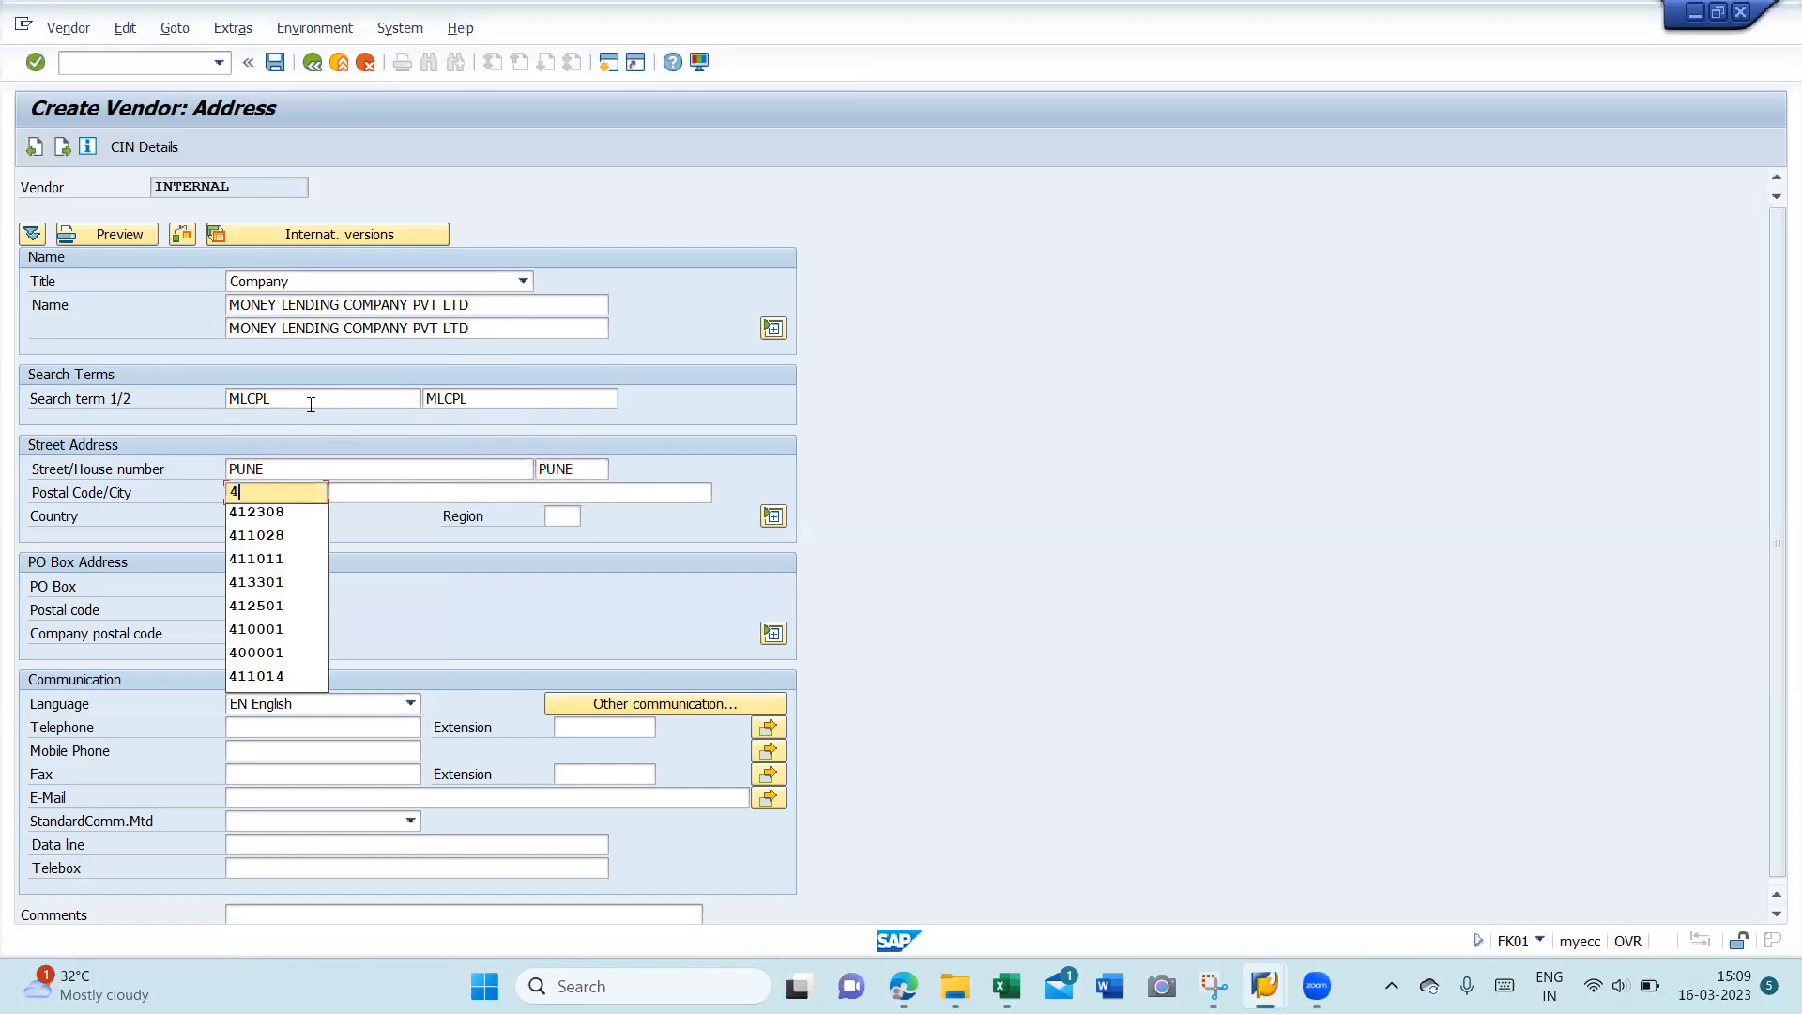
key(Tab)
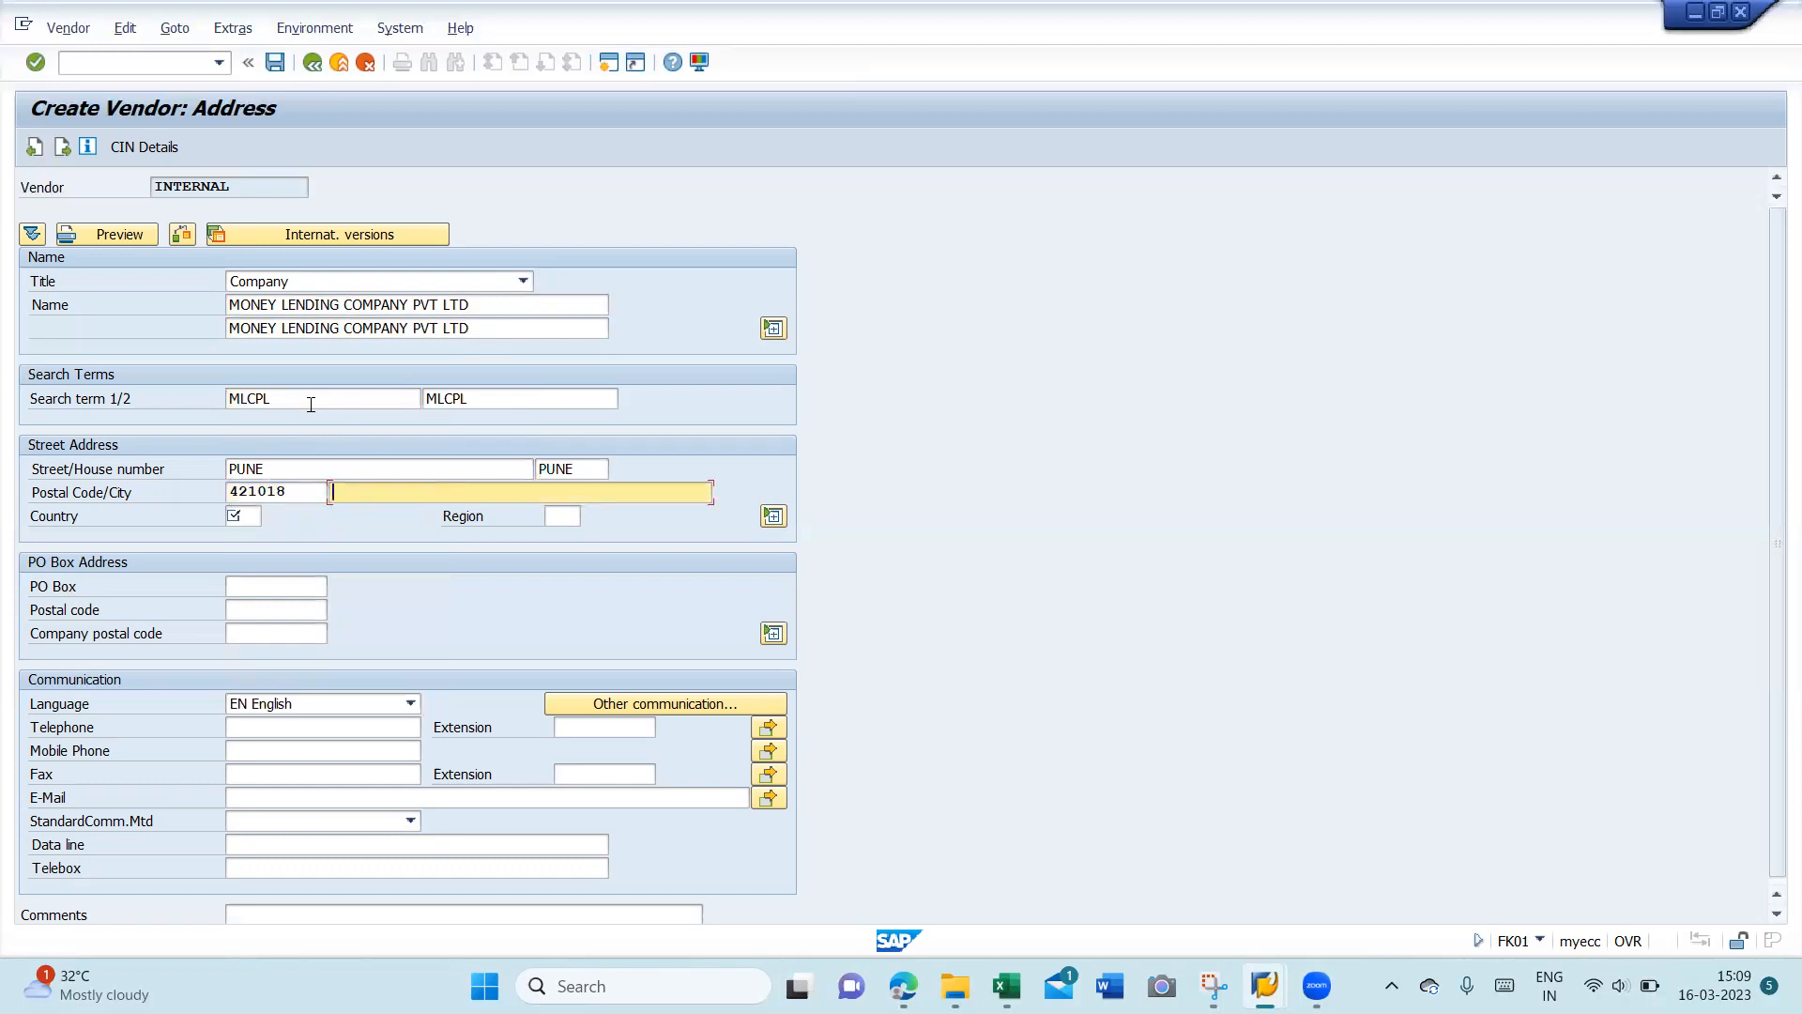
text(PUNE)
key(Tab)
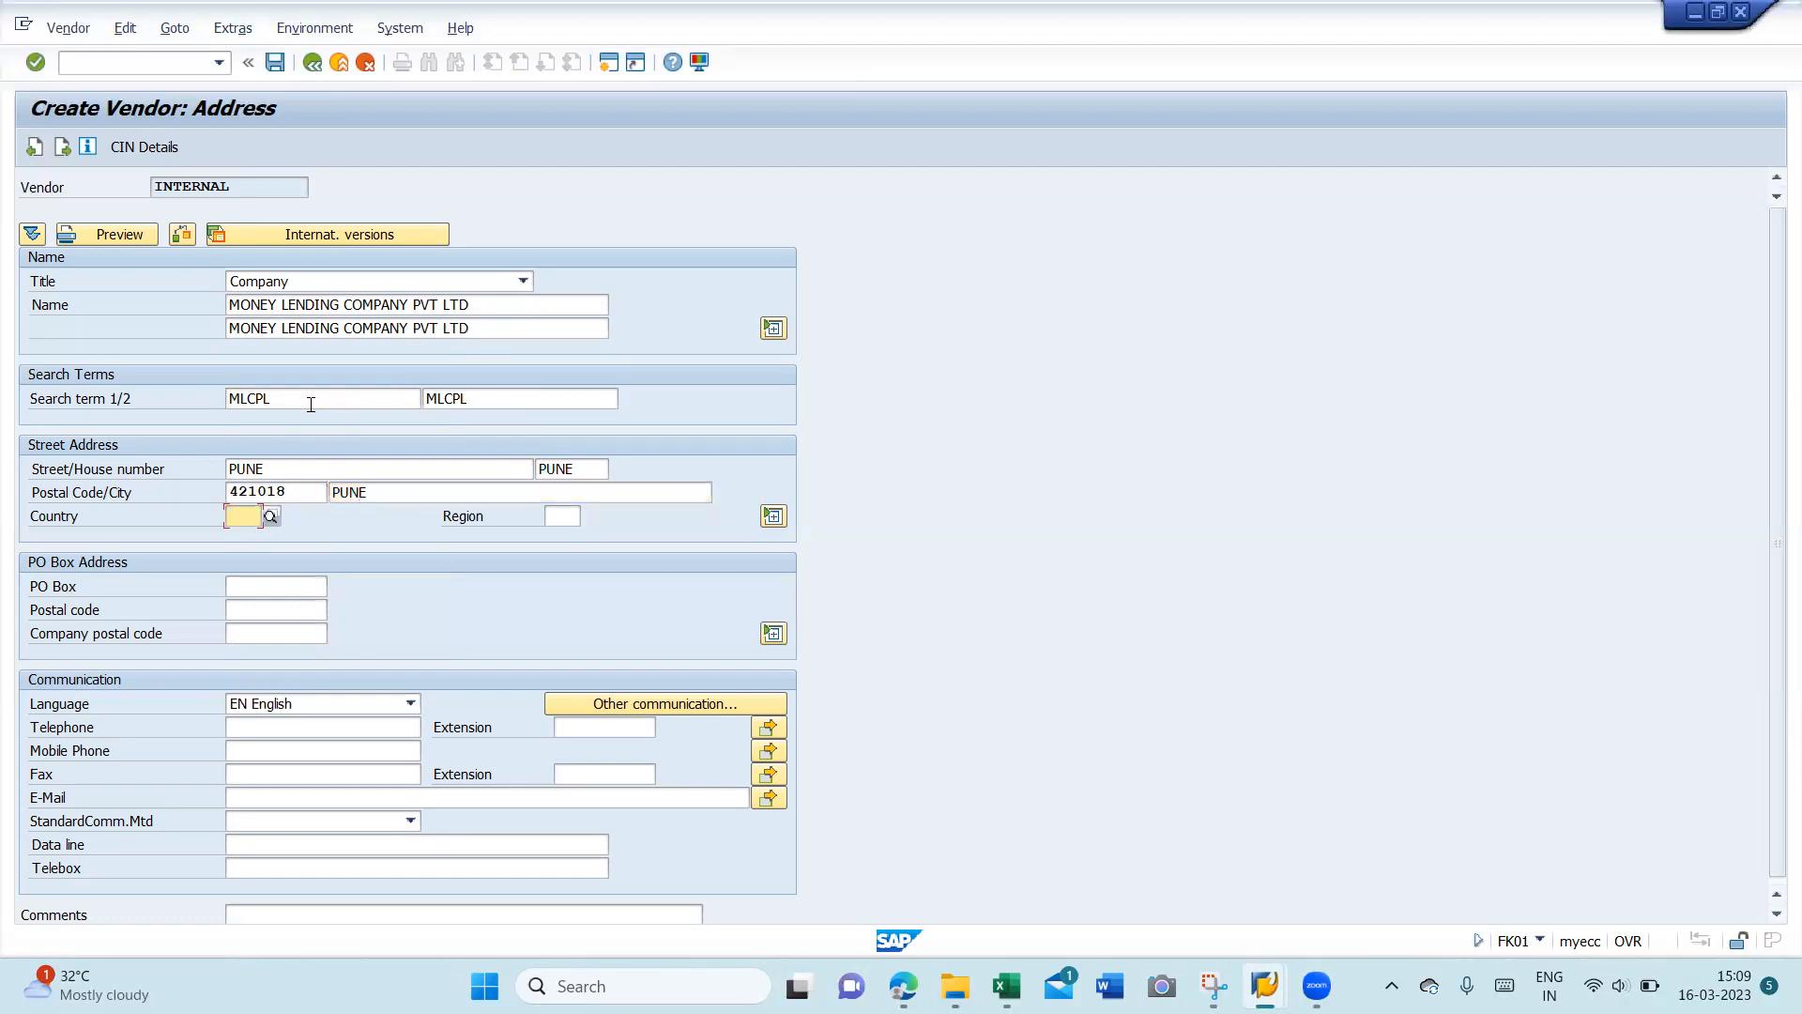
- Set country IN (India) and region 13 Maharashtra, then go to CIN Details
text(IN)
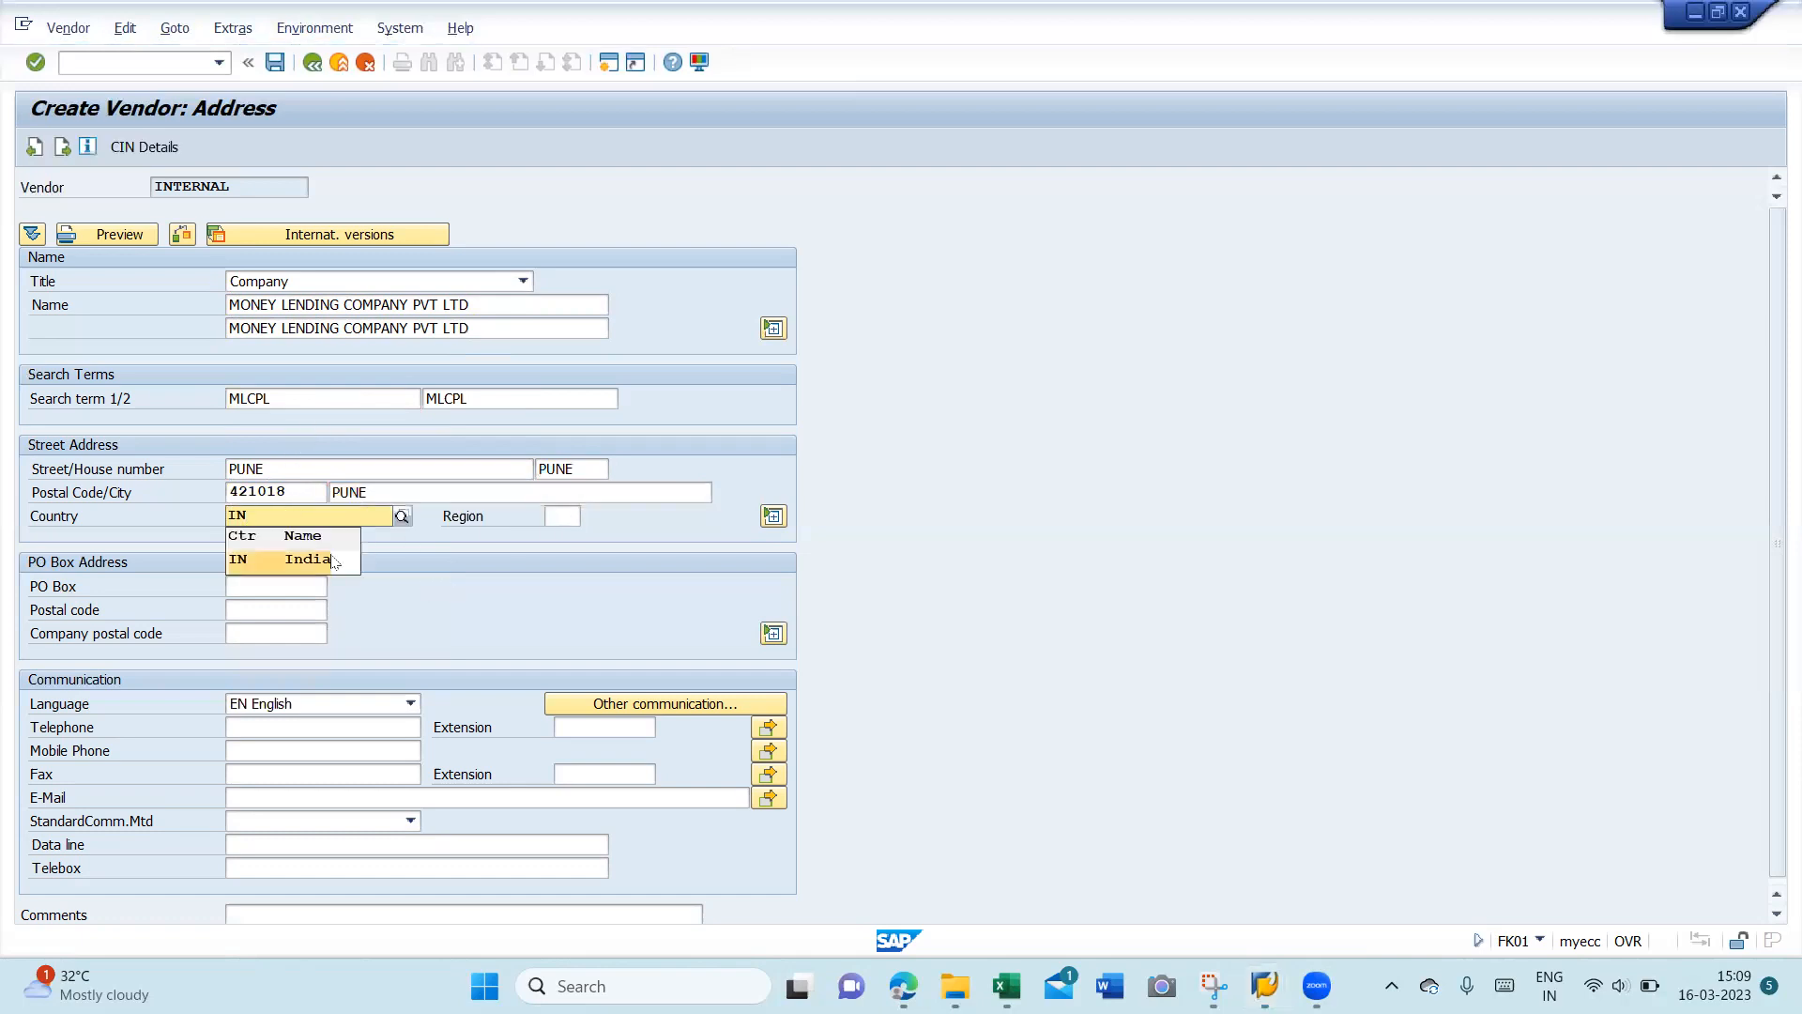
click(347, 560)
click(562, 516)
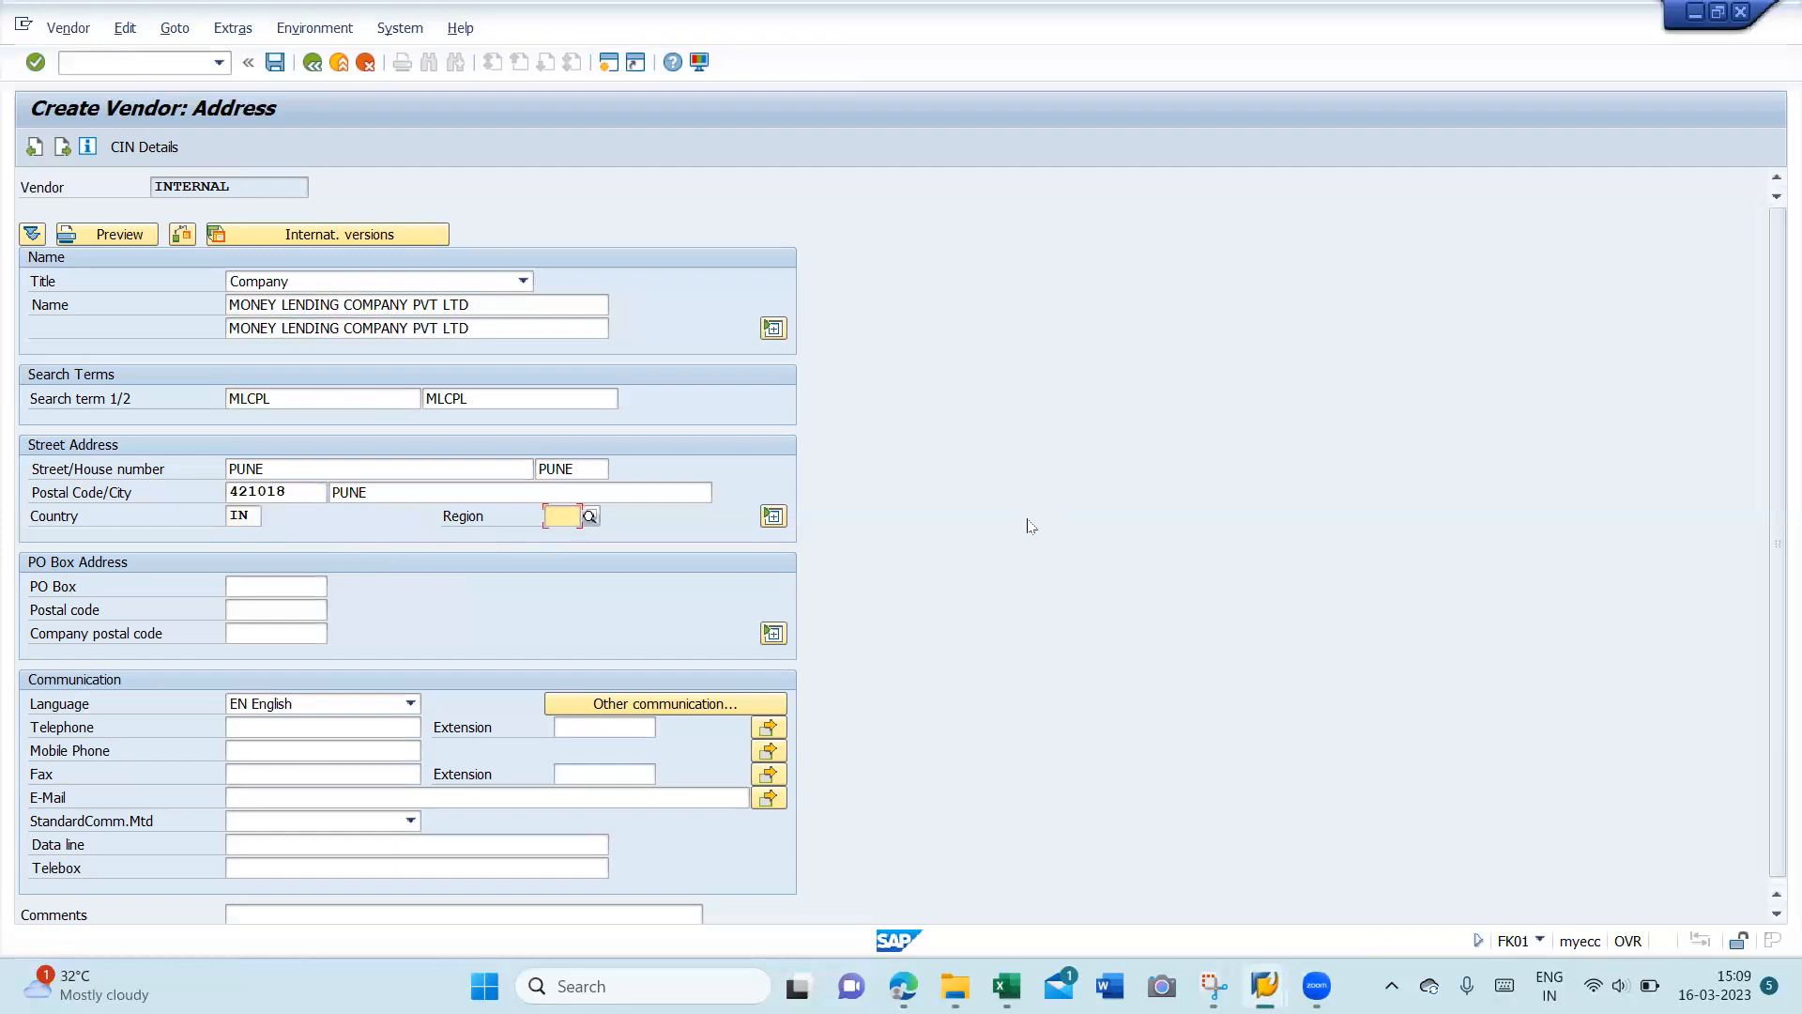
text(13)
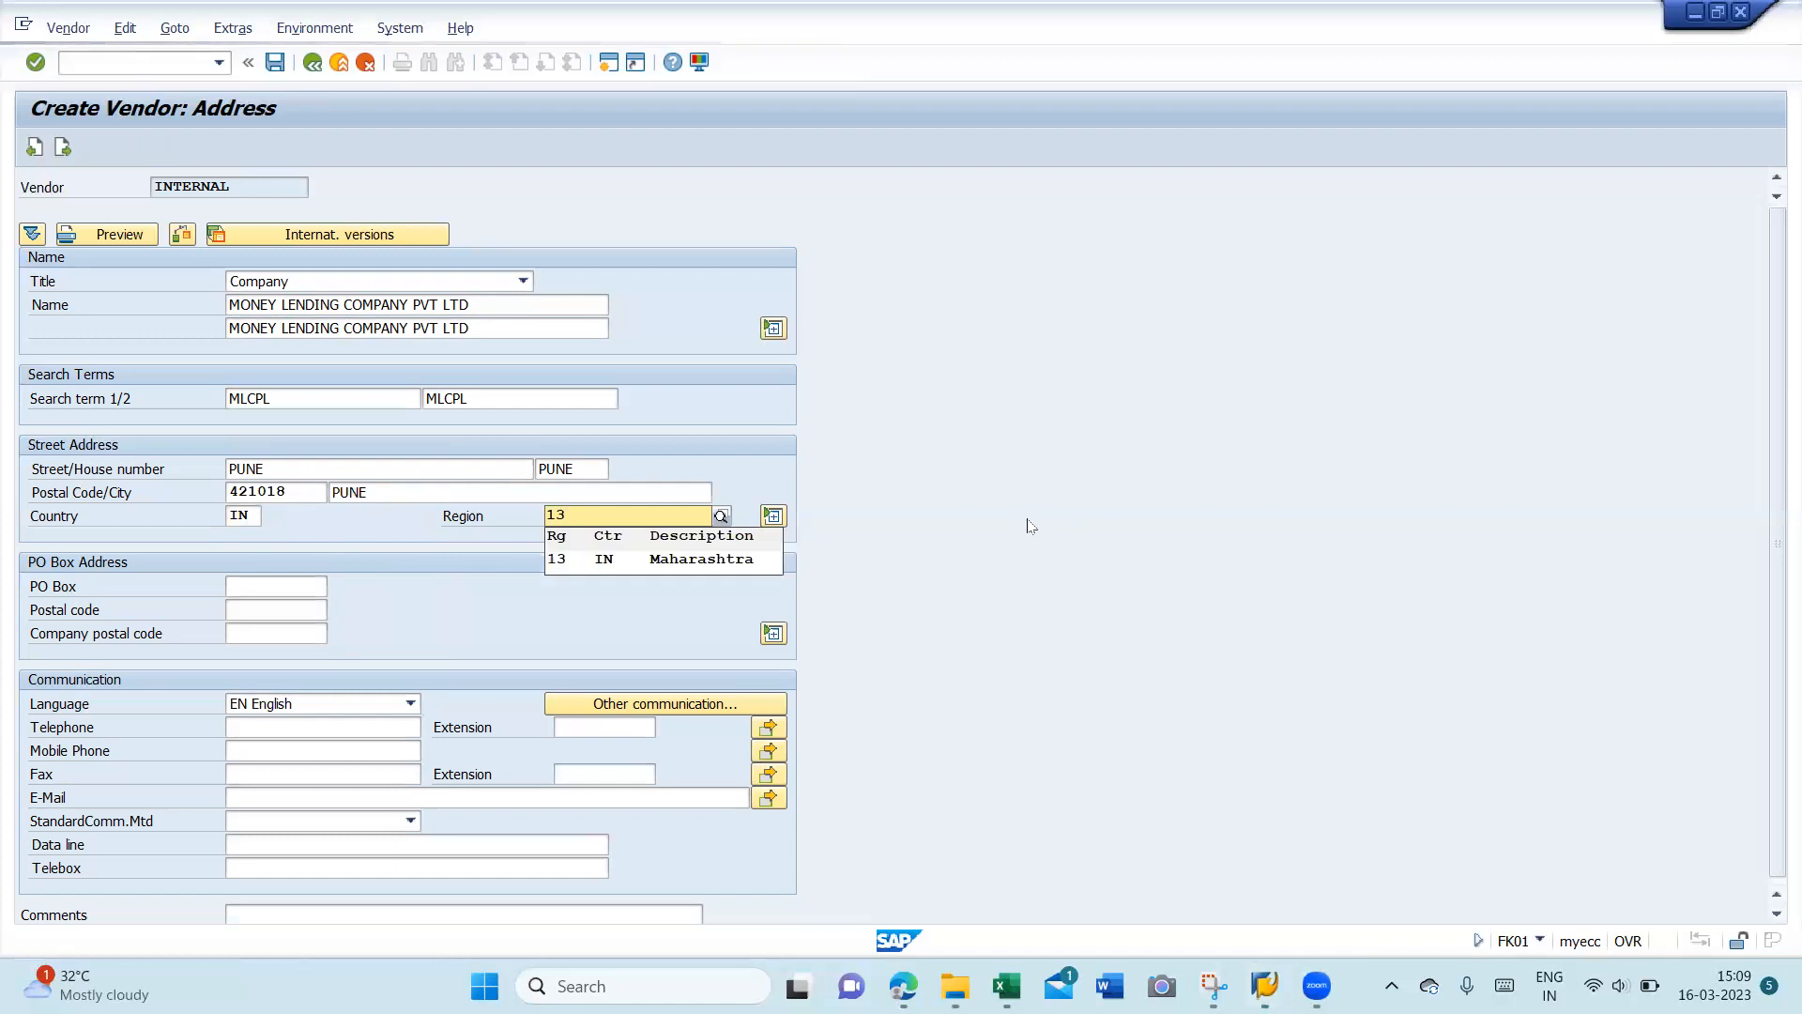
click(725, 563)
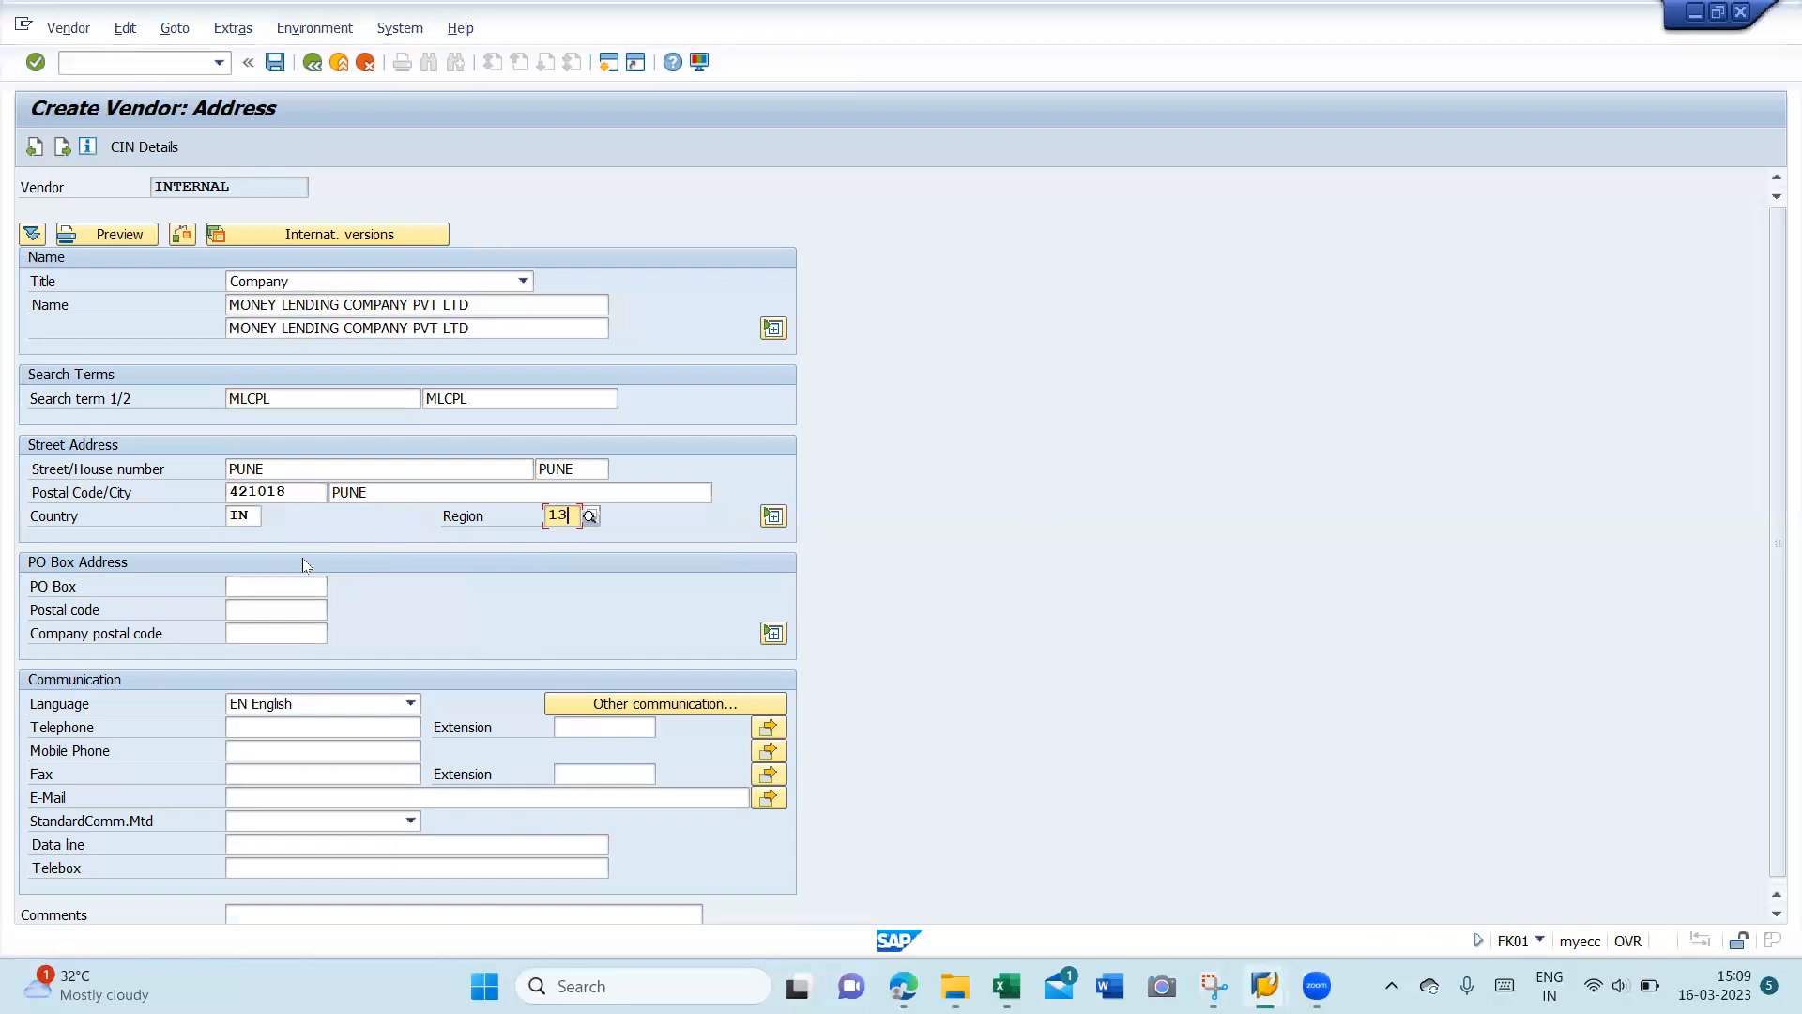
click(131, 150)
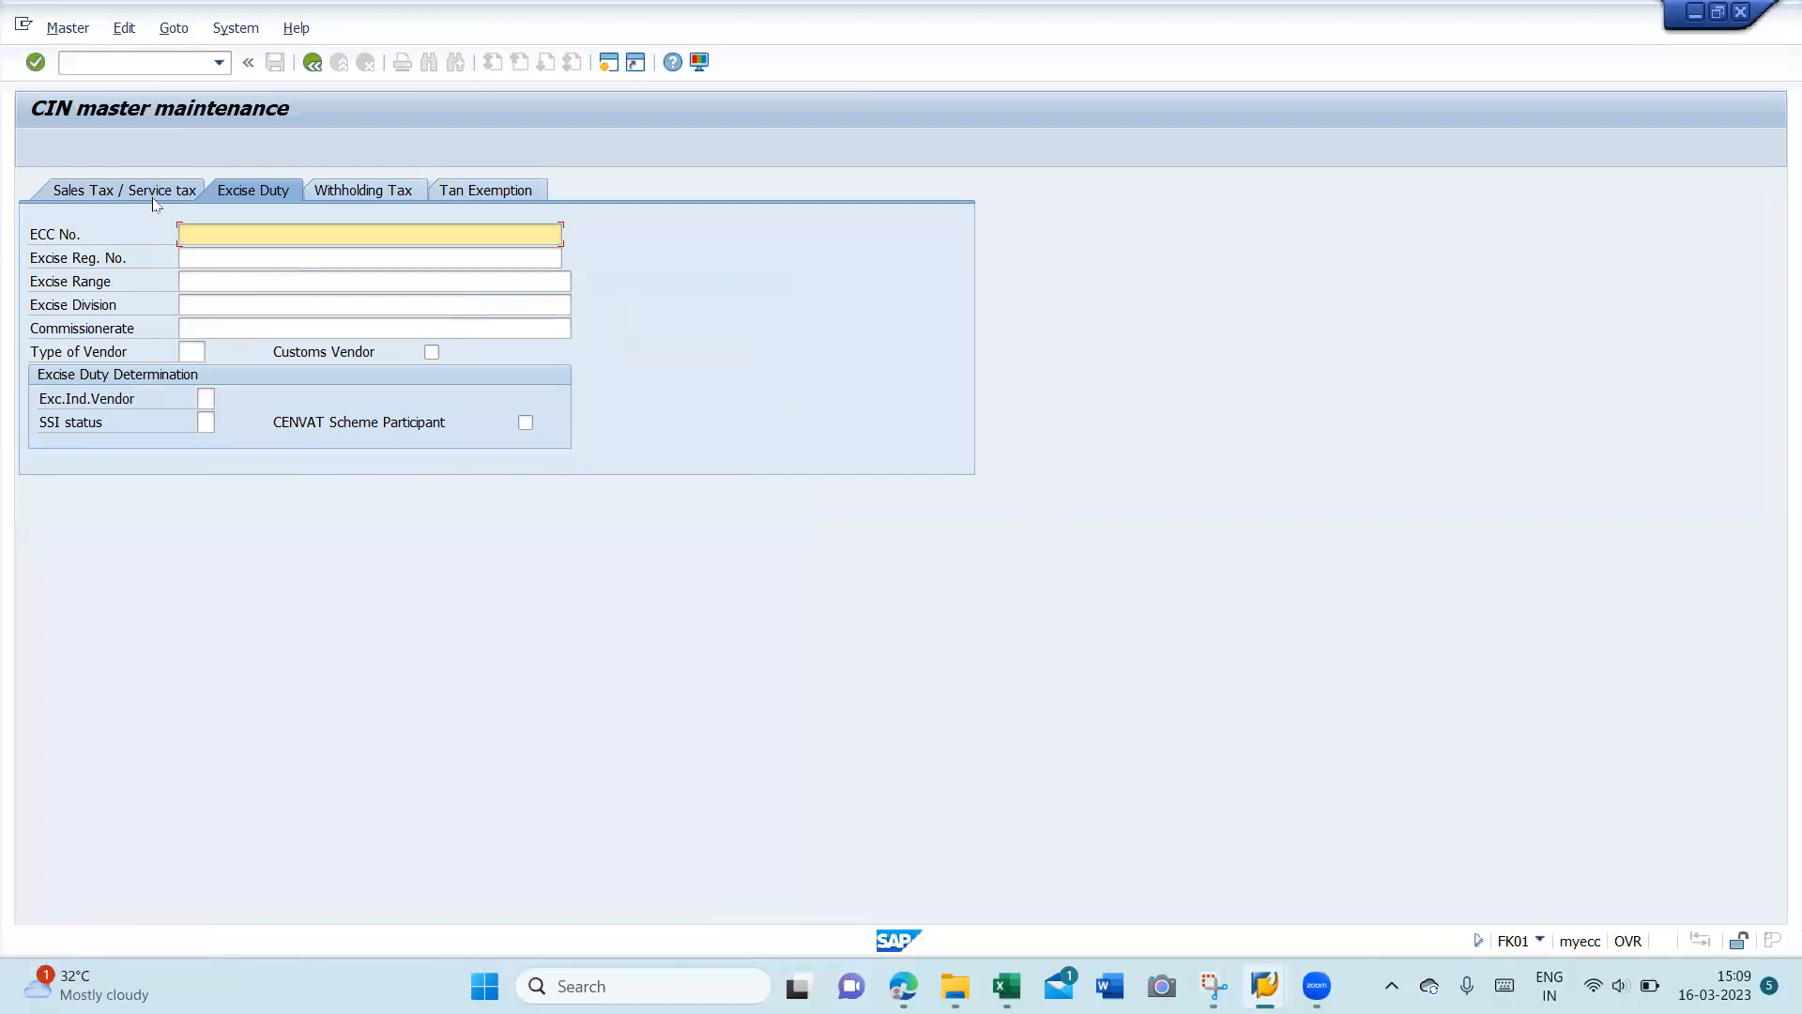
- Check the Sales Tax and Excise Duty tabs, then enter the vendor's PAN number on the Withholding Tax tab
click(160, 191)
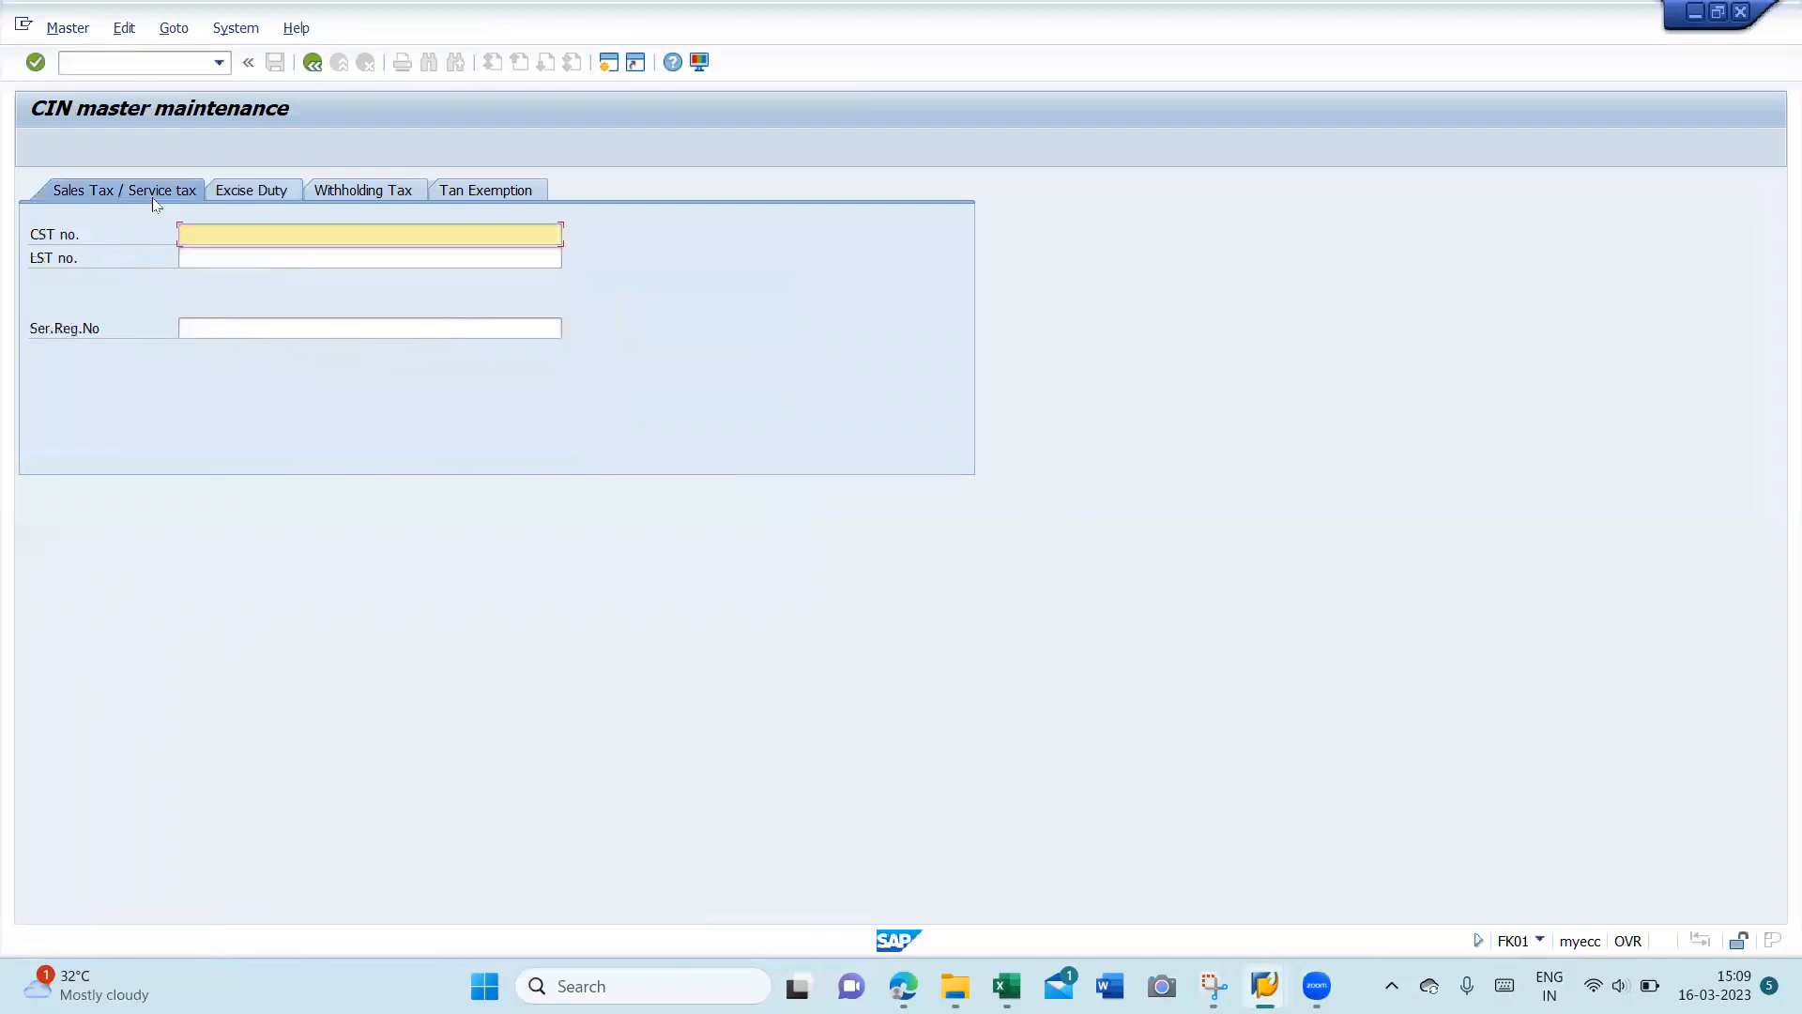
click(222, 192)
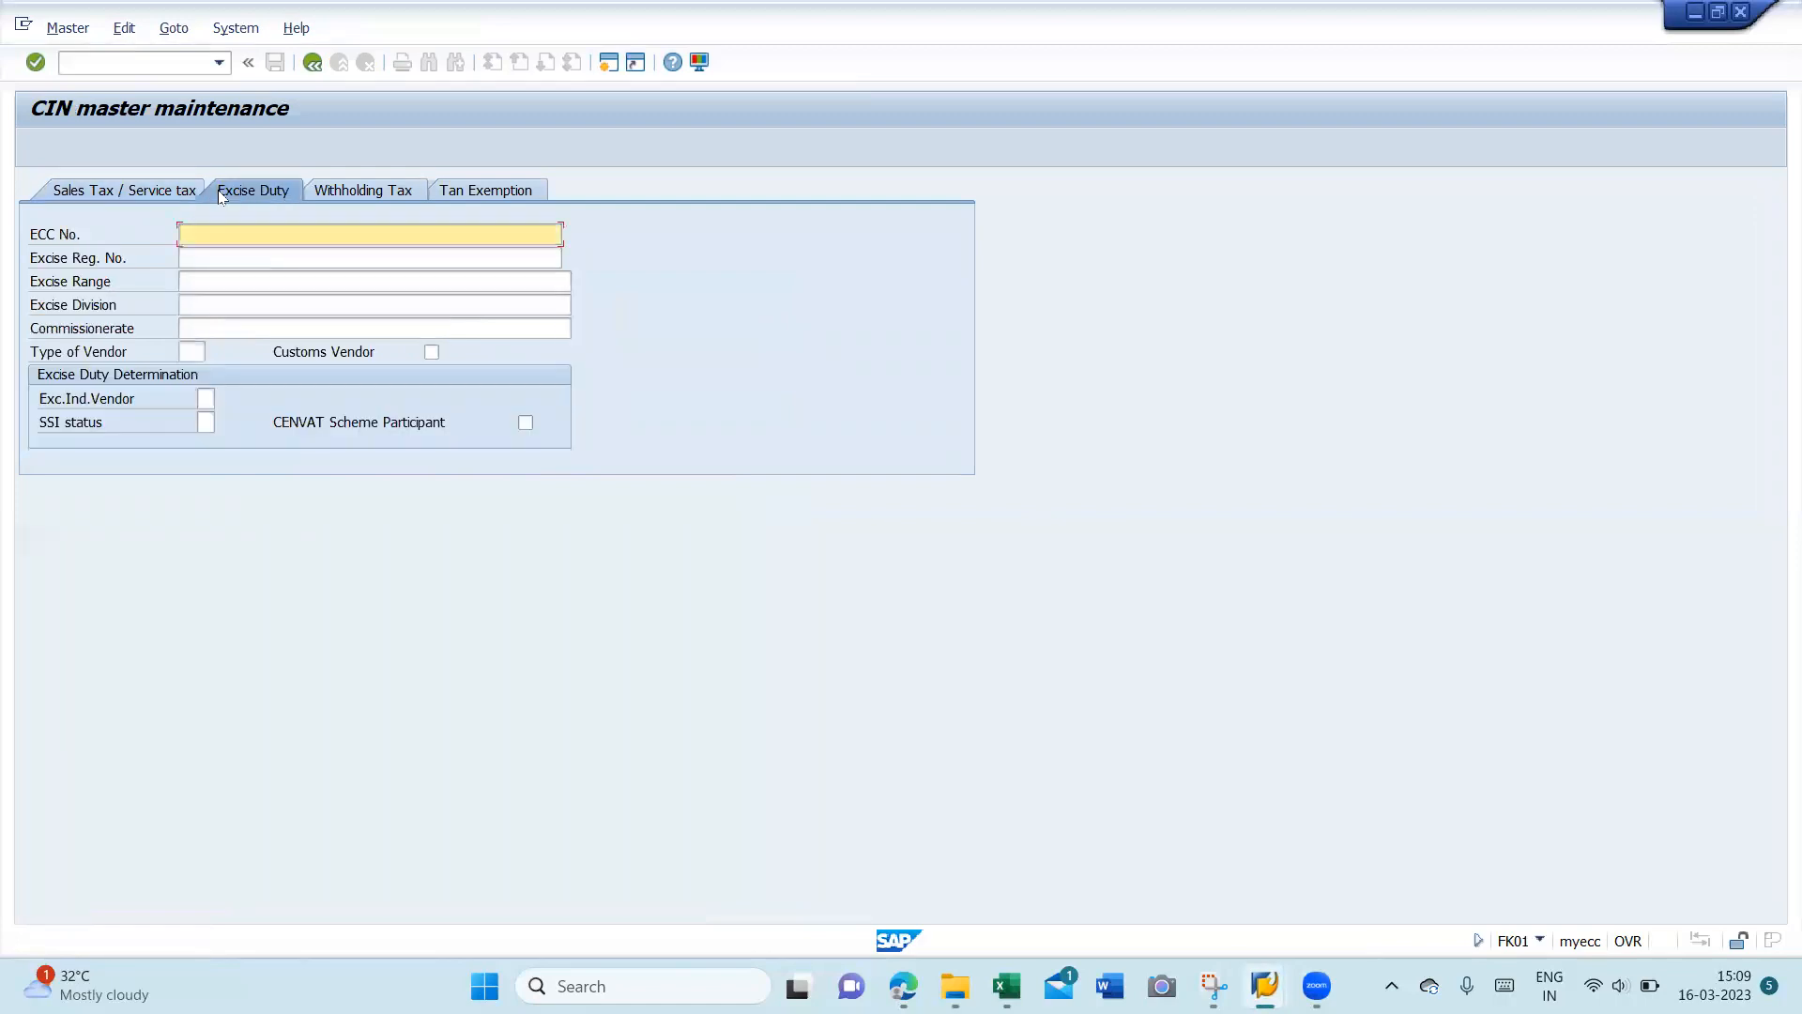
click(328, 190)
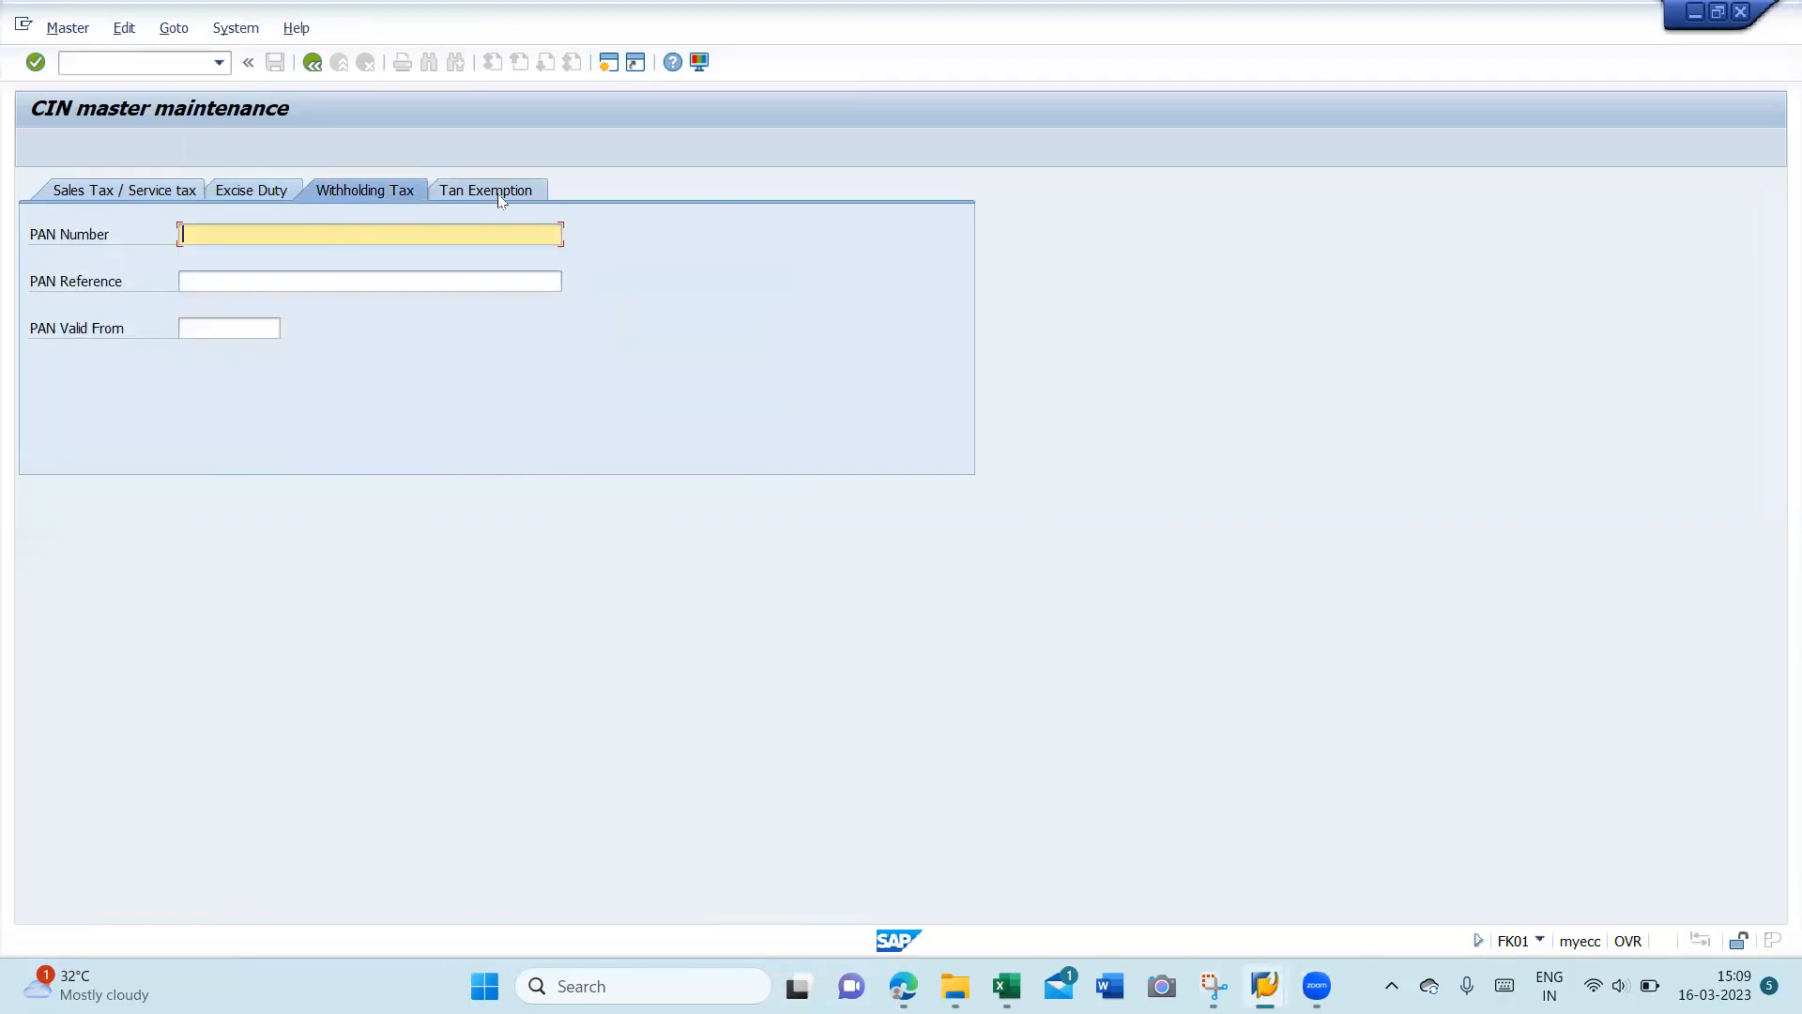
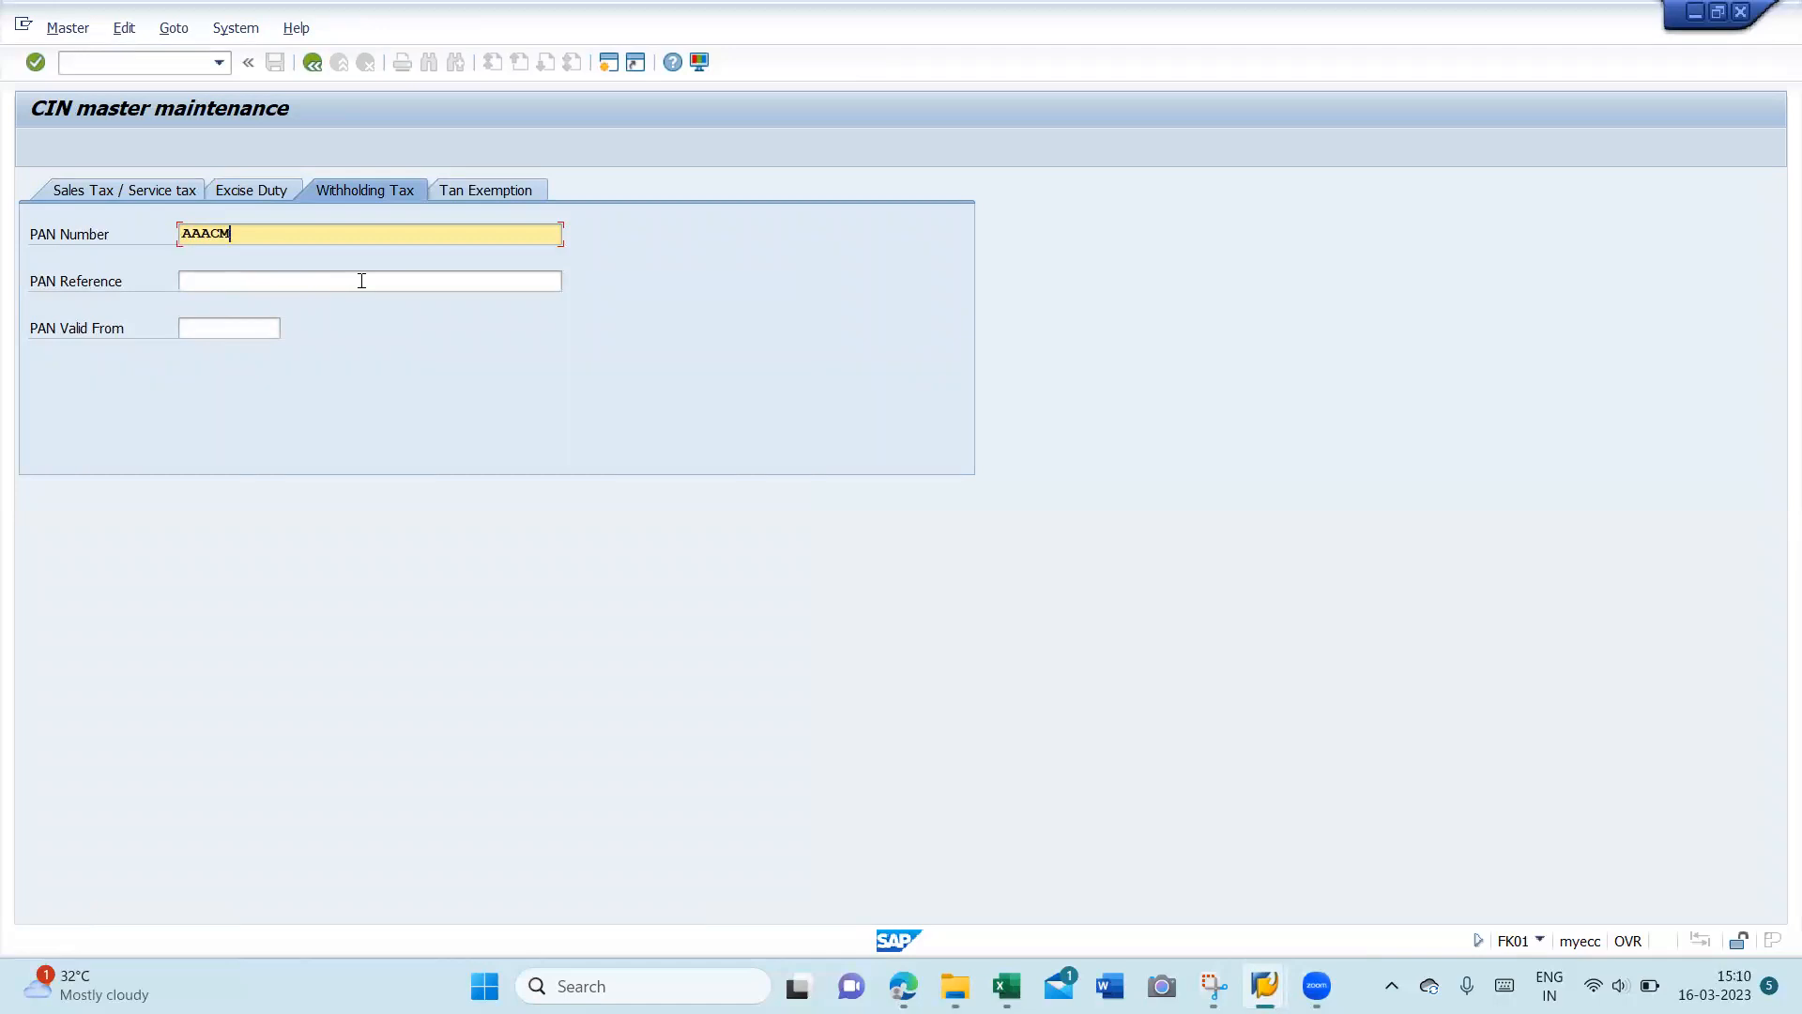
- Return to the Address screen and advance past Control data toward Payment transactions
click(315, 64)
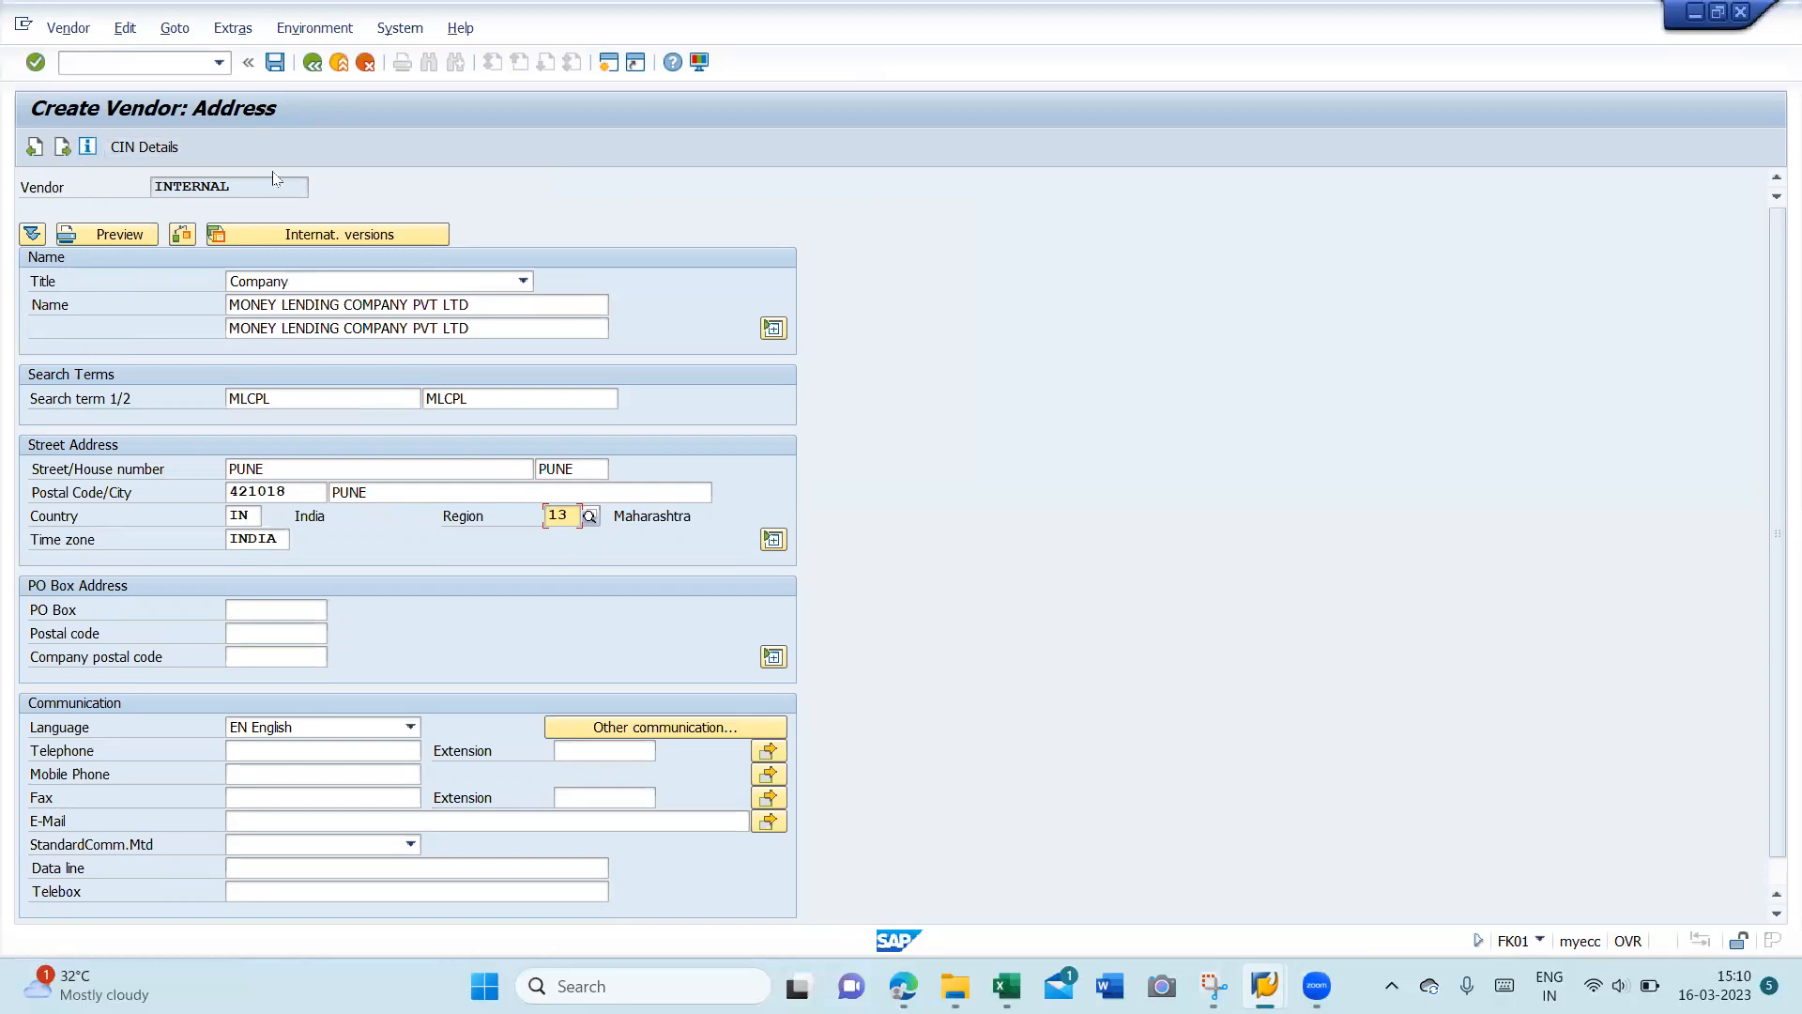
click(62, 147)
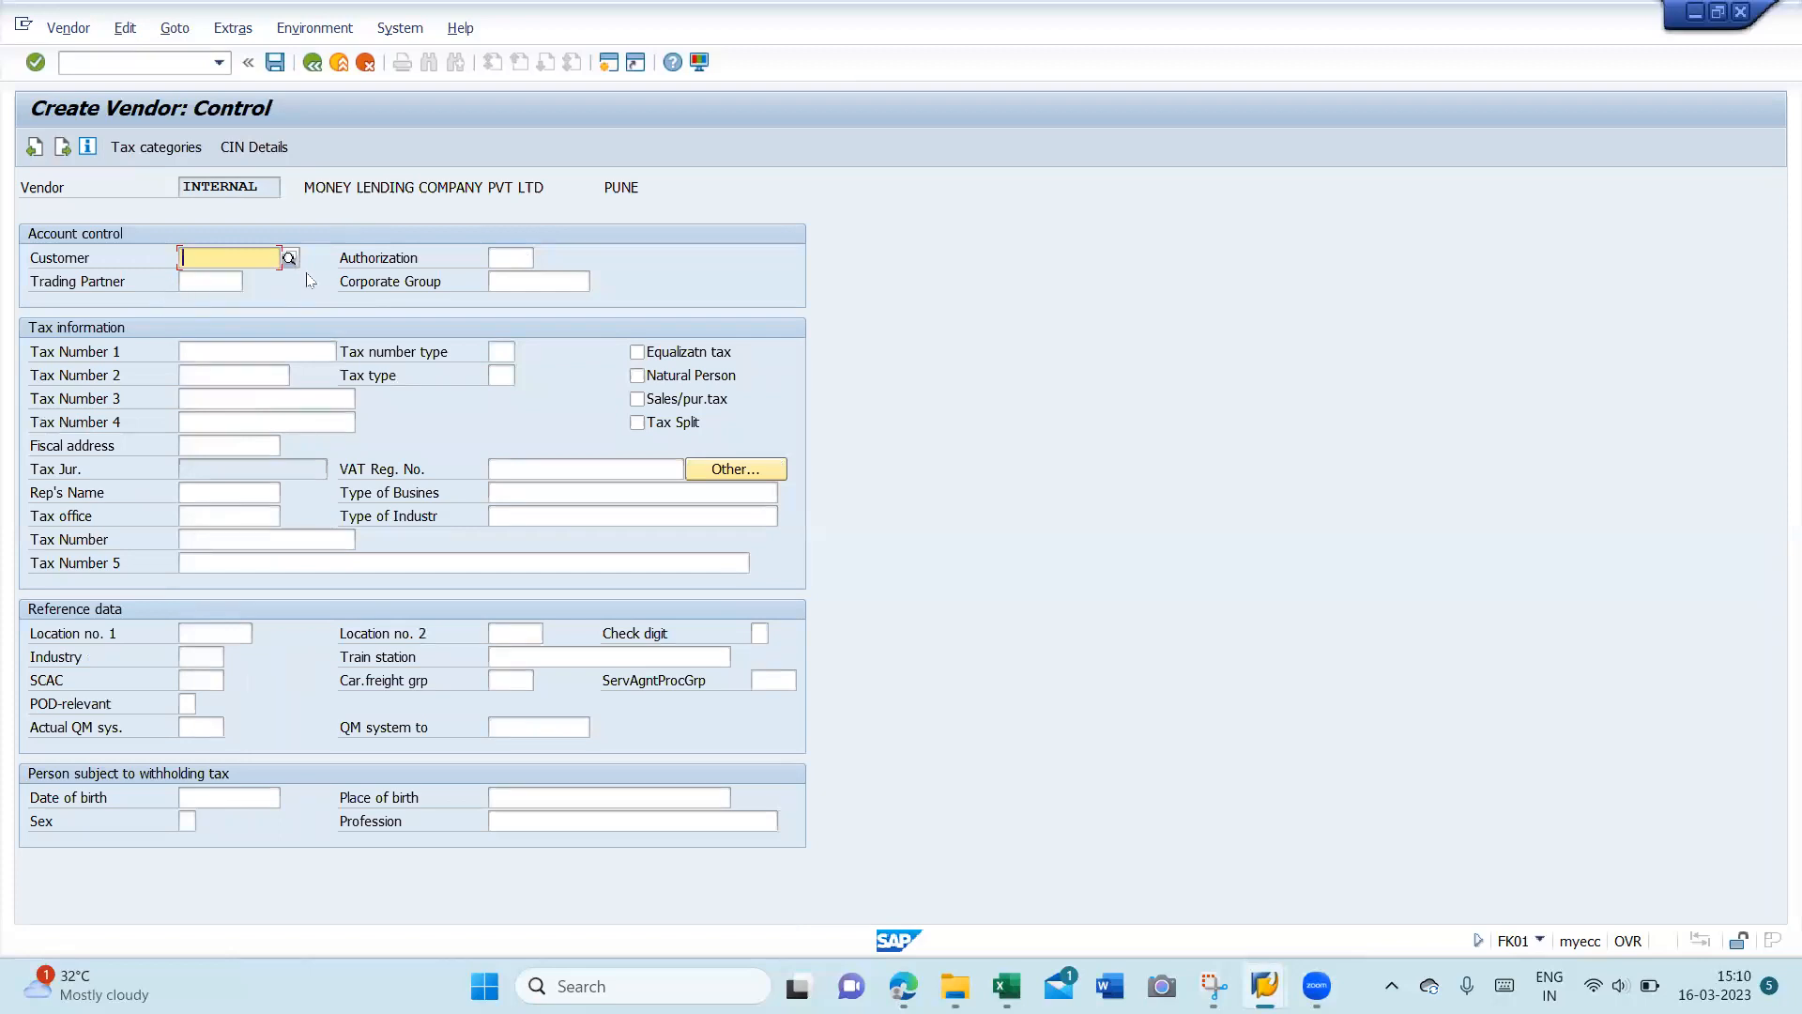
click(63, 148)
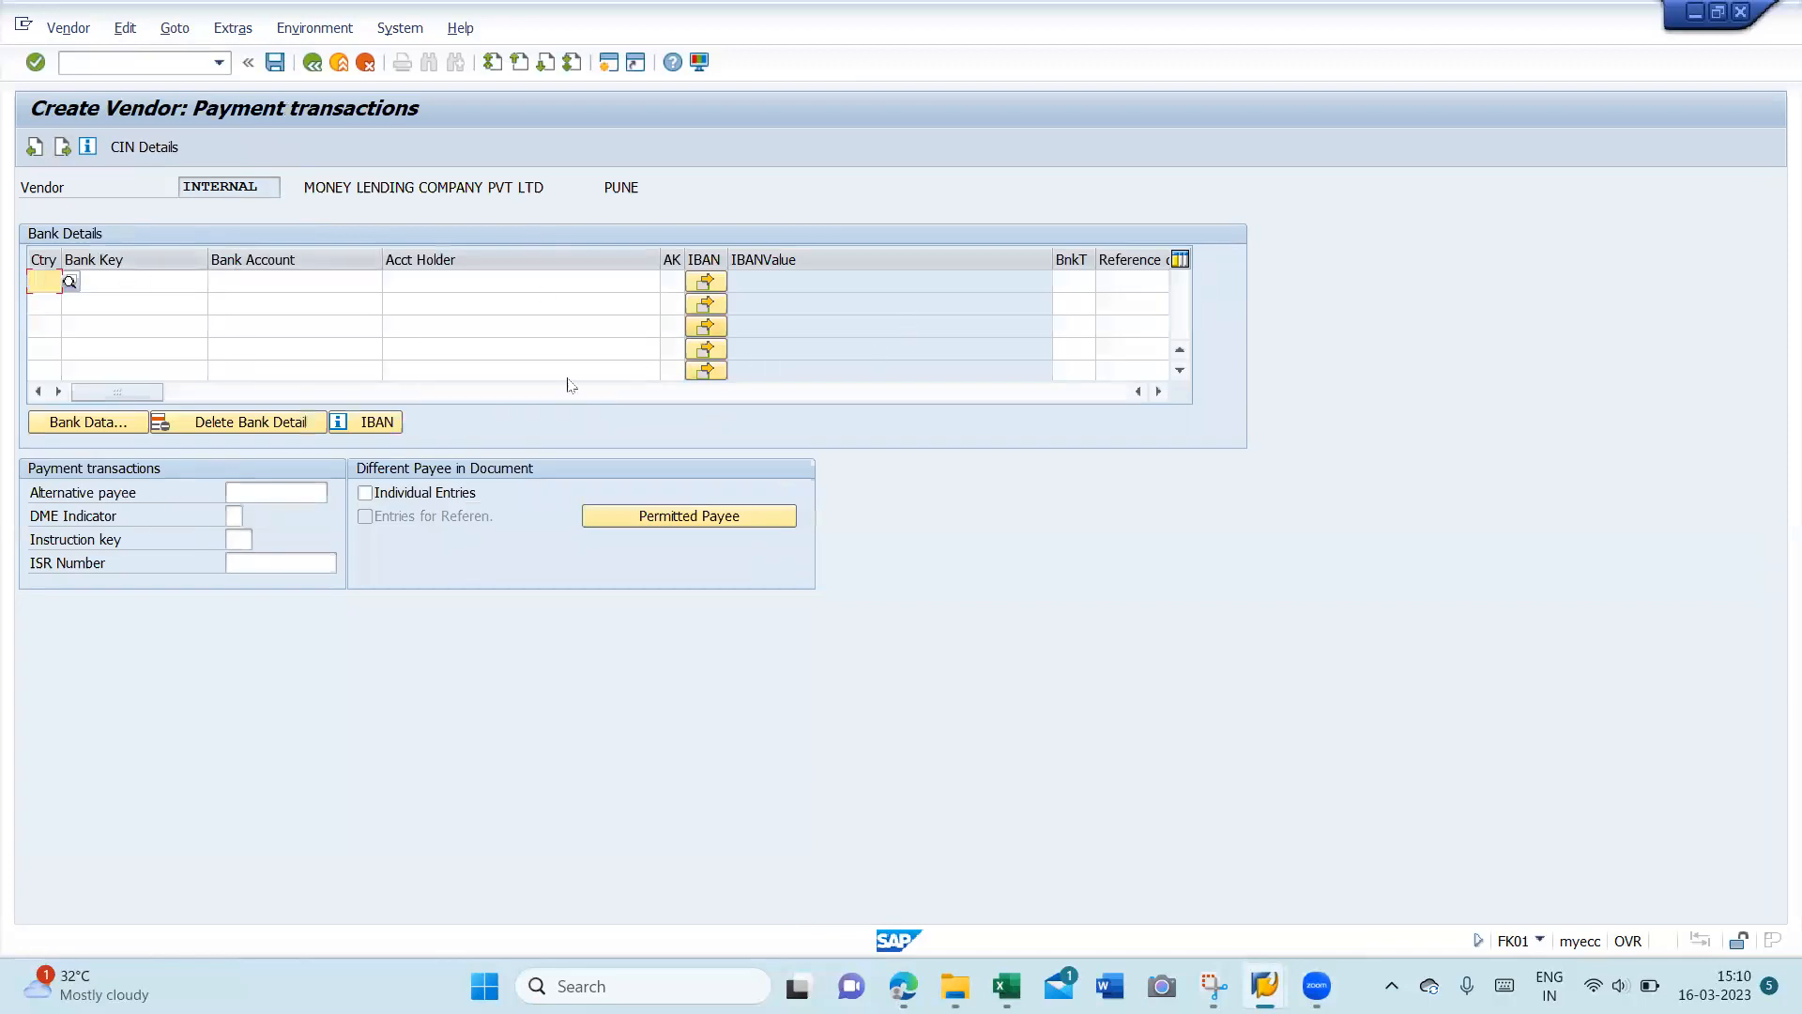
- Skip Payment transactions and Contact persons to reach Accounting information for AURA
click(62, 148)
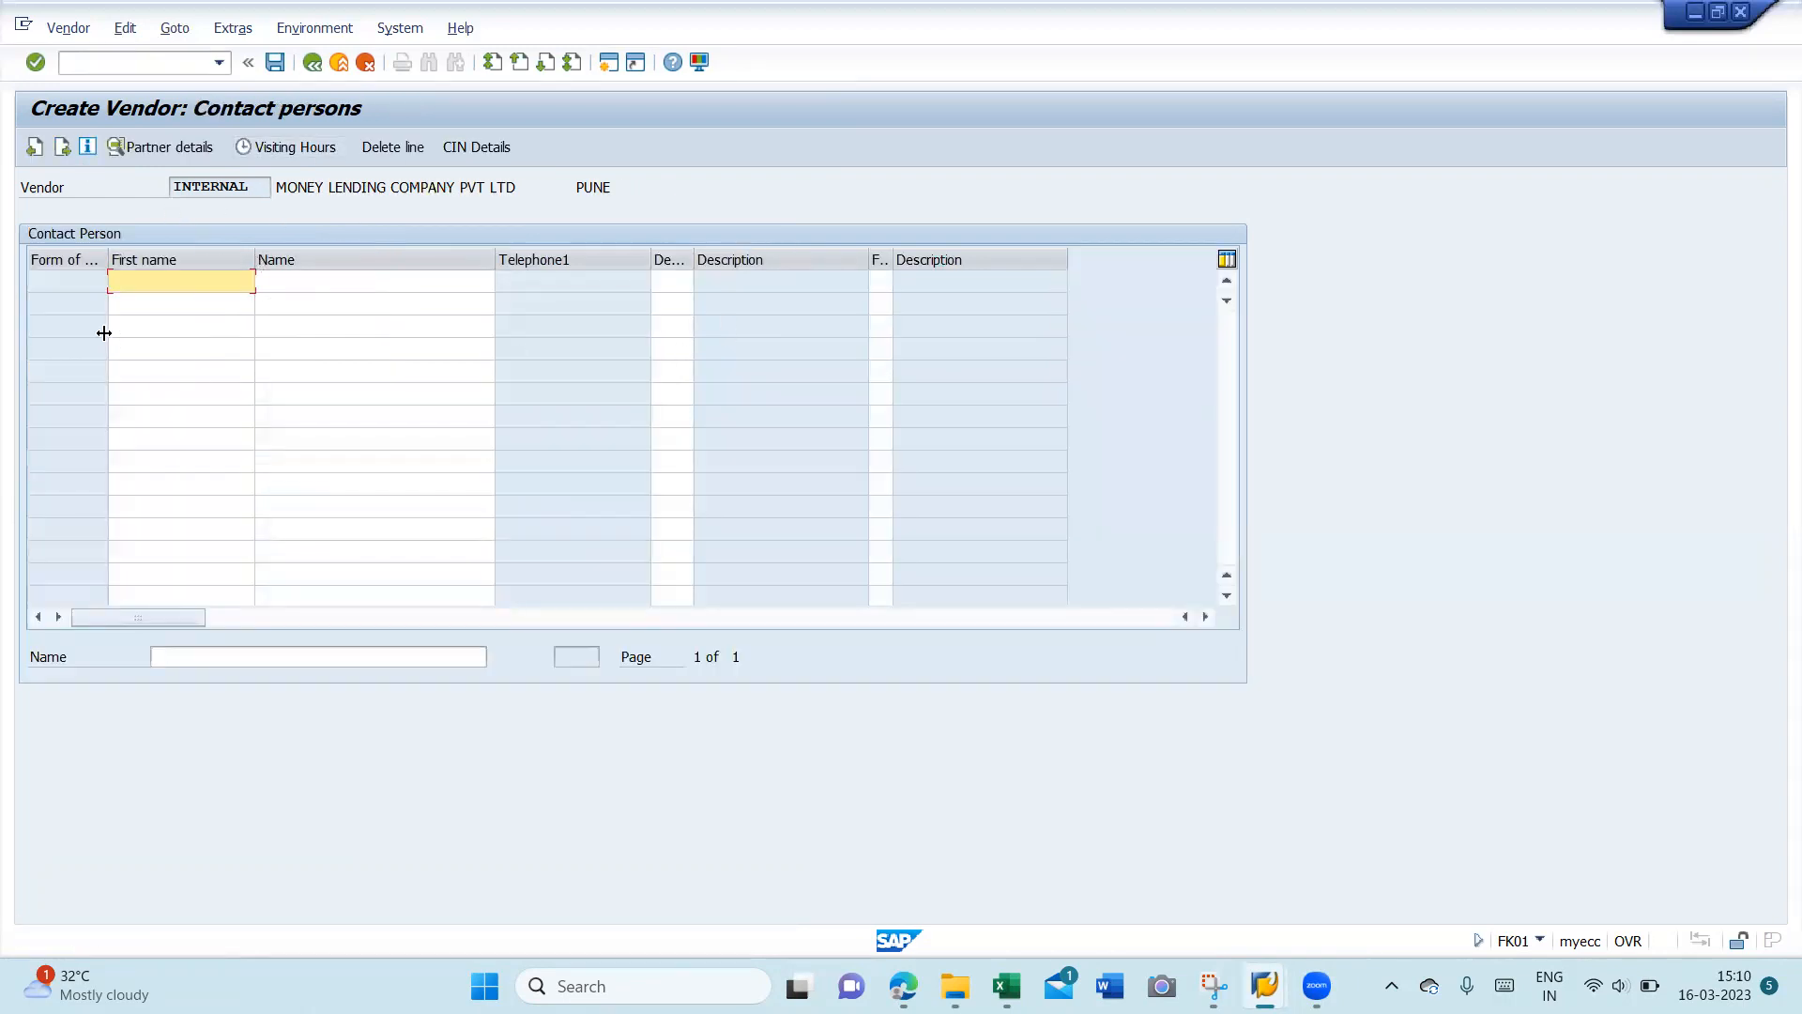
click(62, 147)
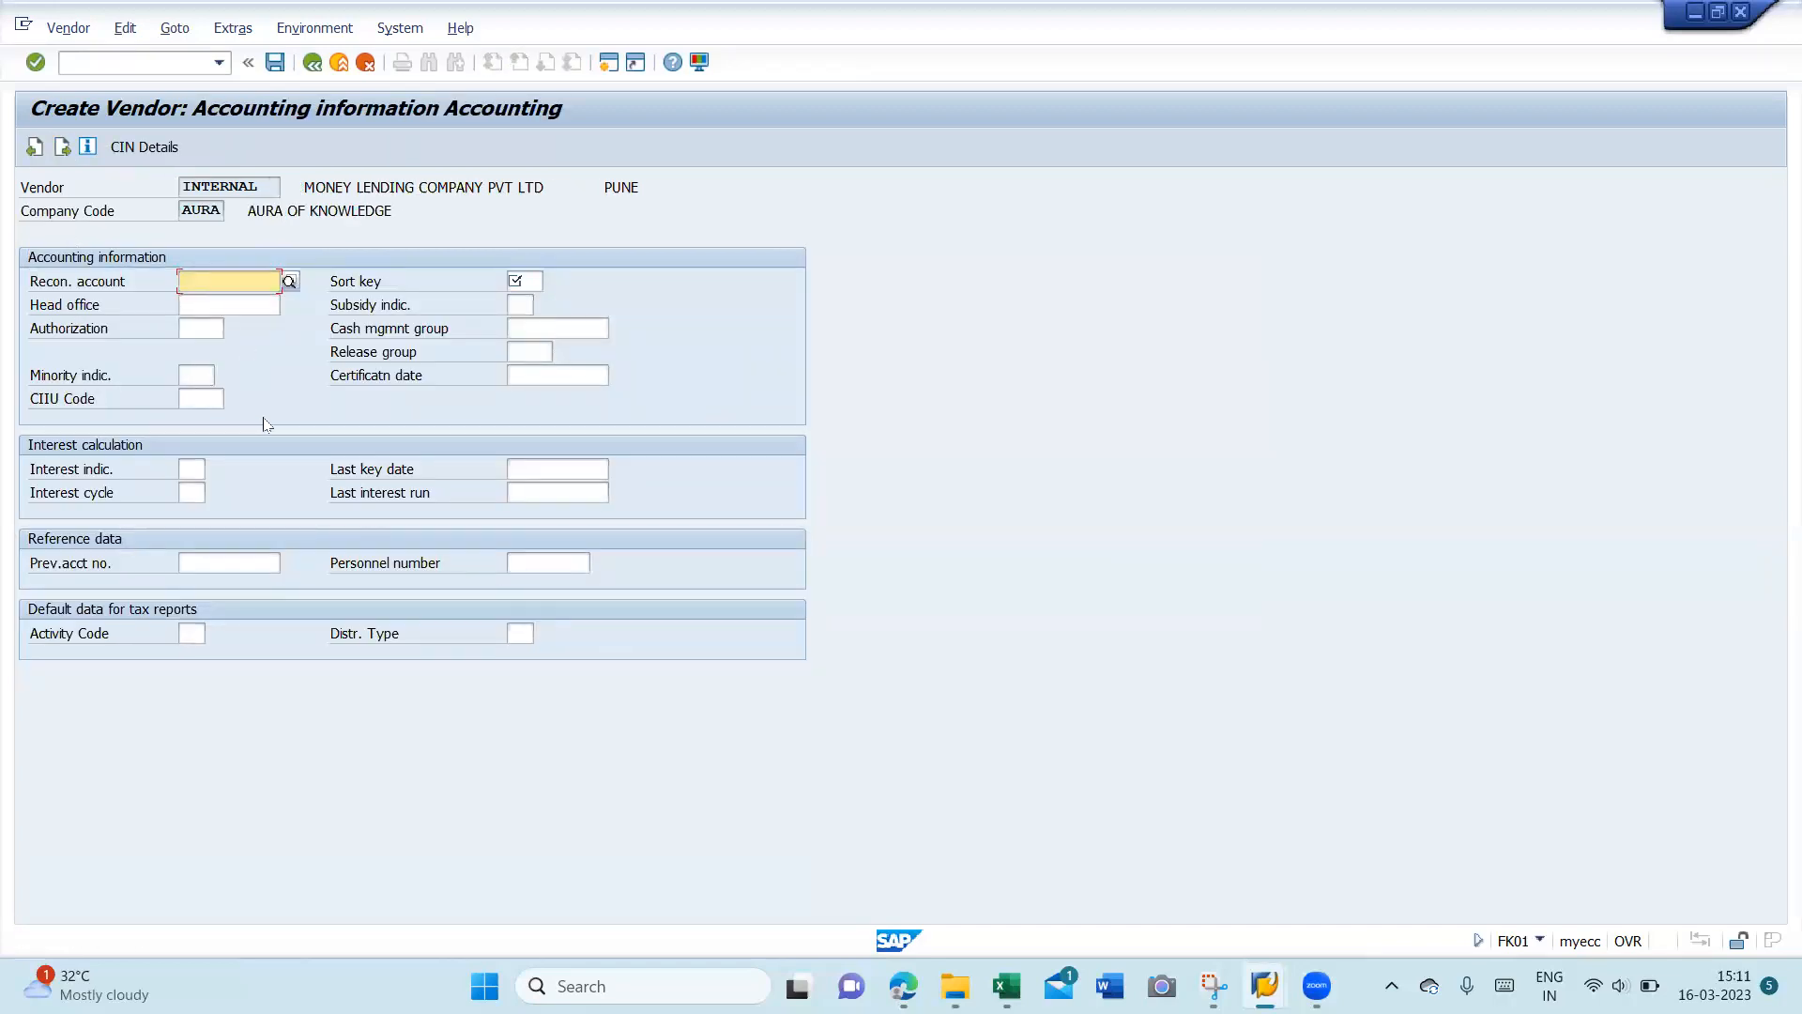
key(F4)
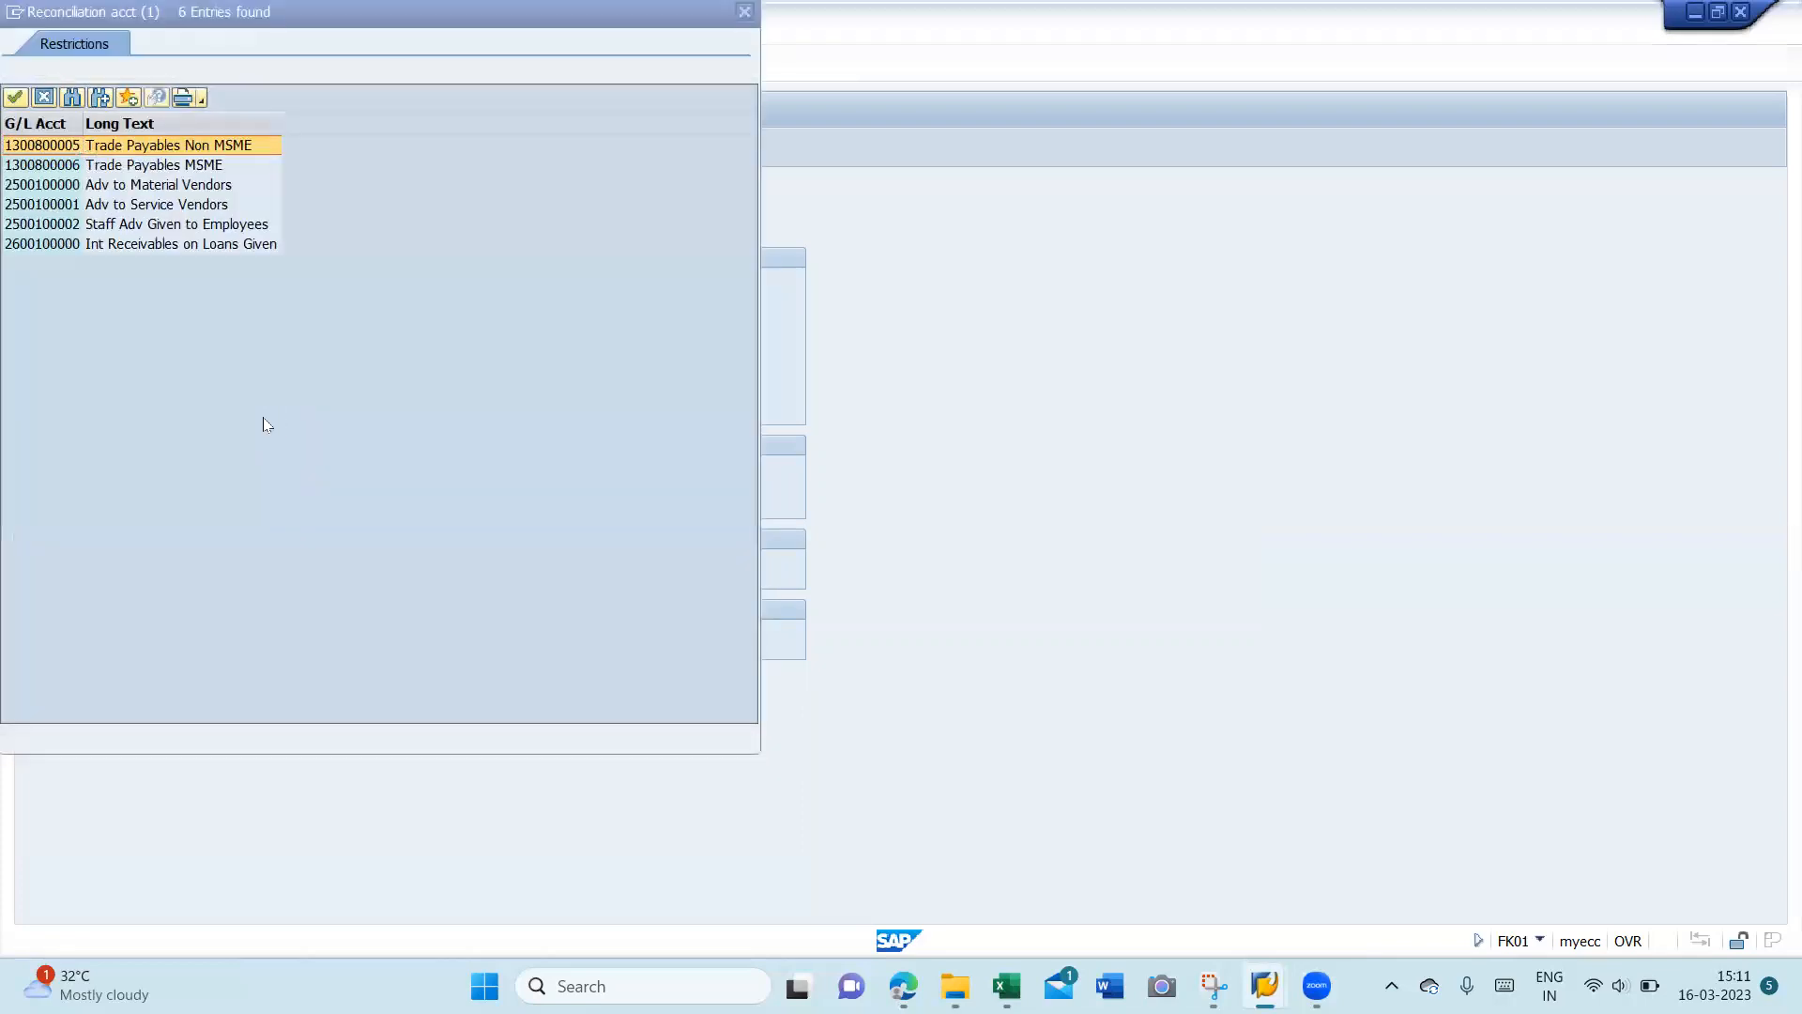
double_click(137, 166)
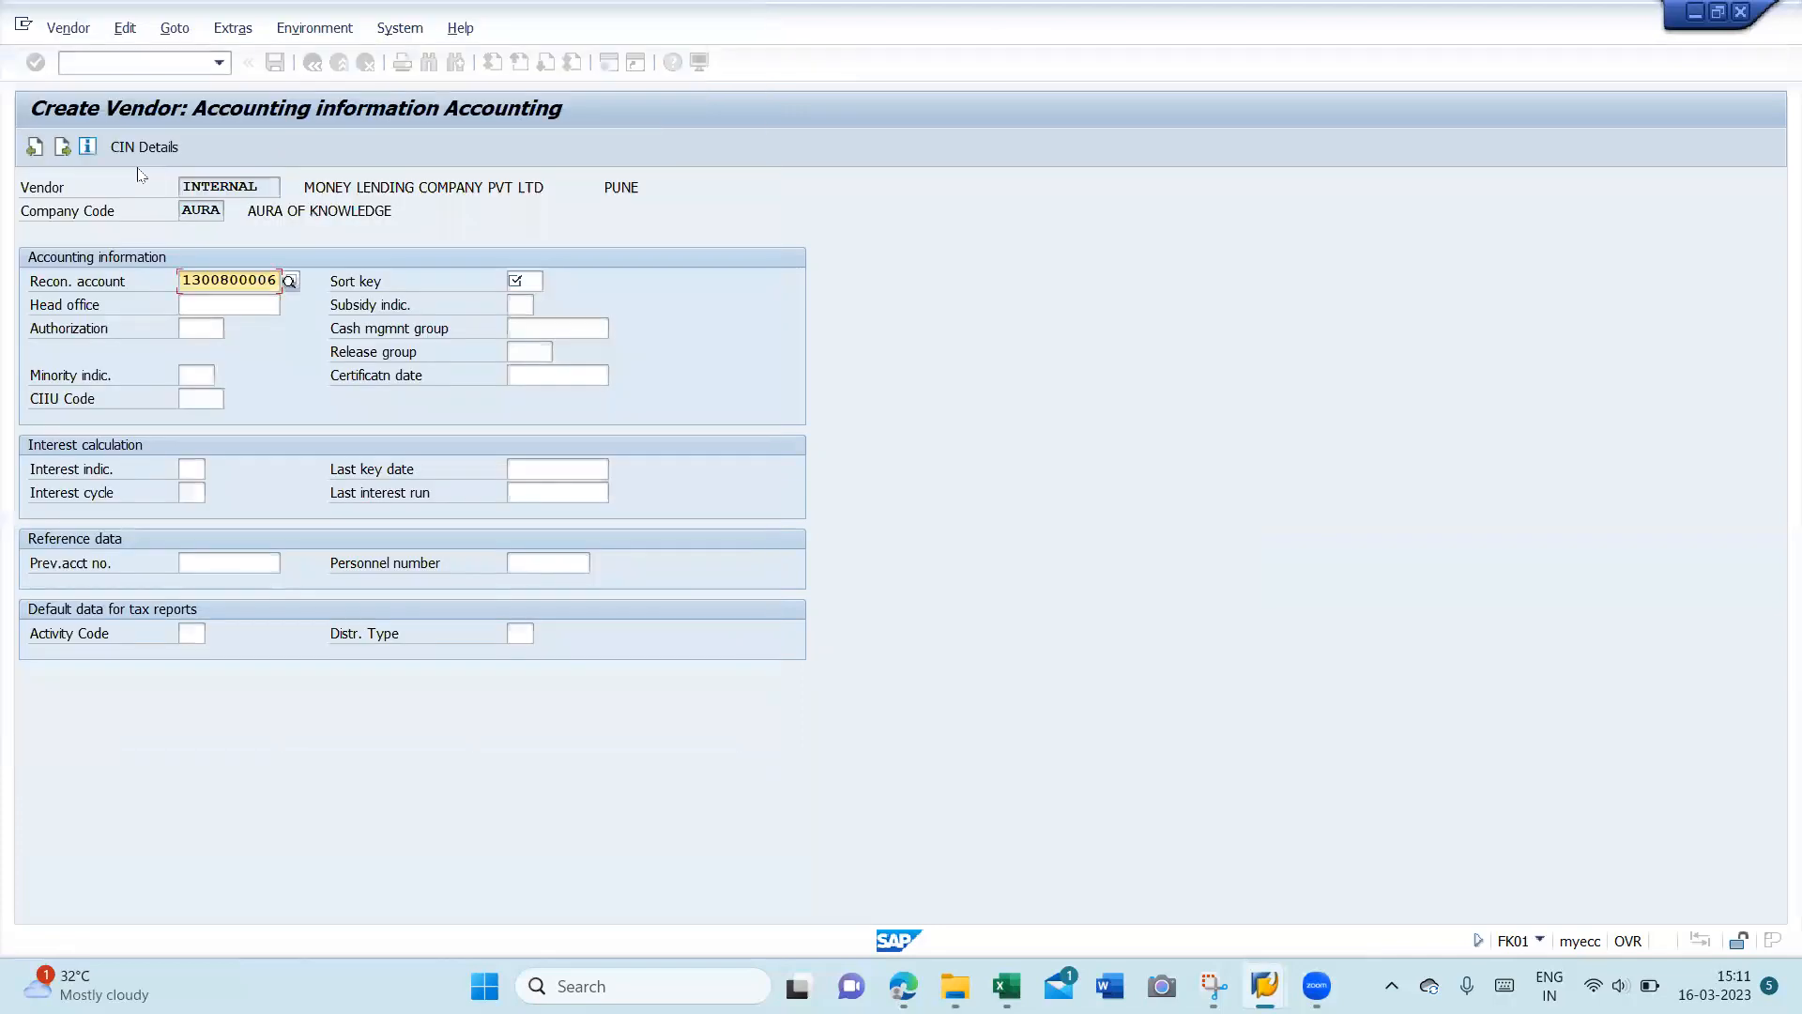
click(515, 283)
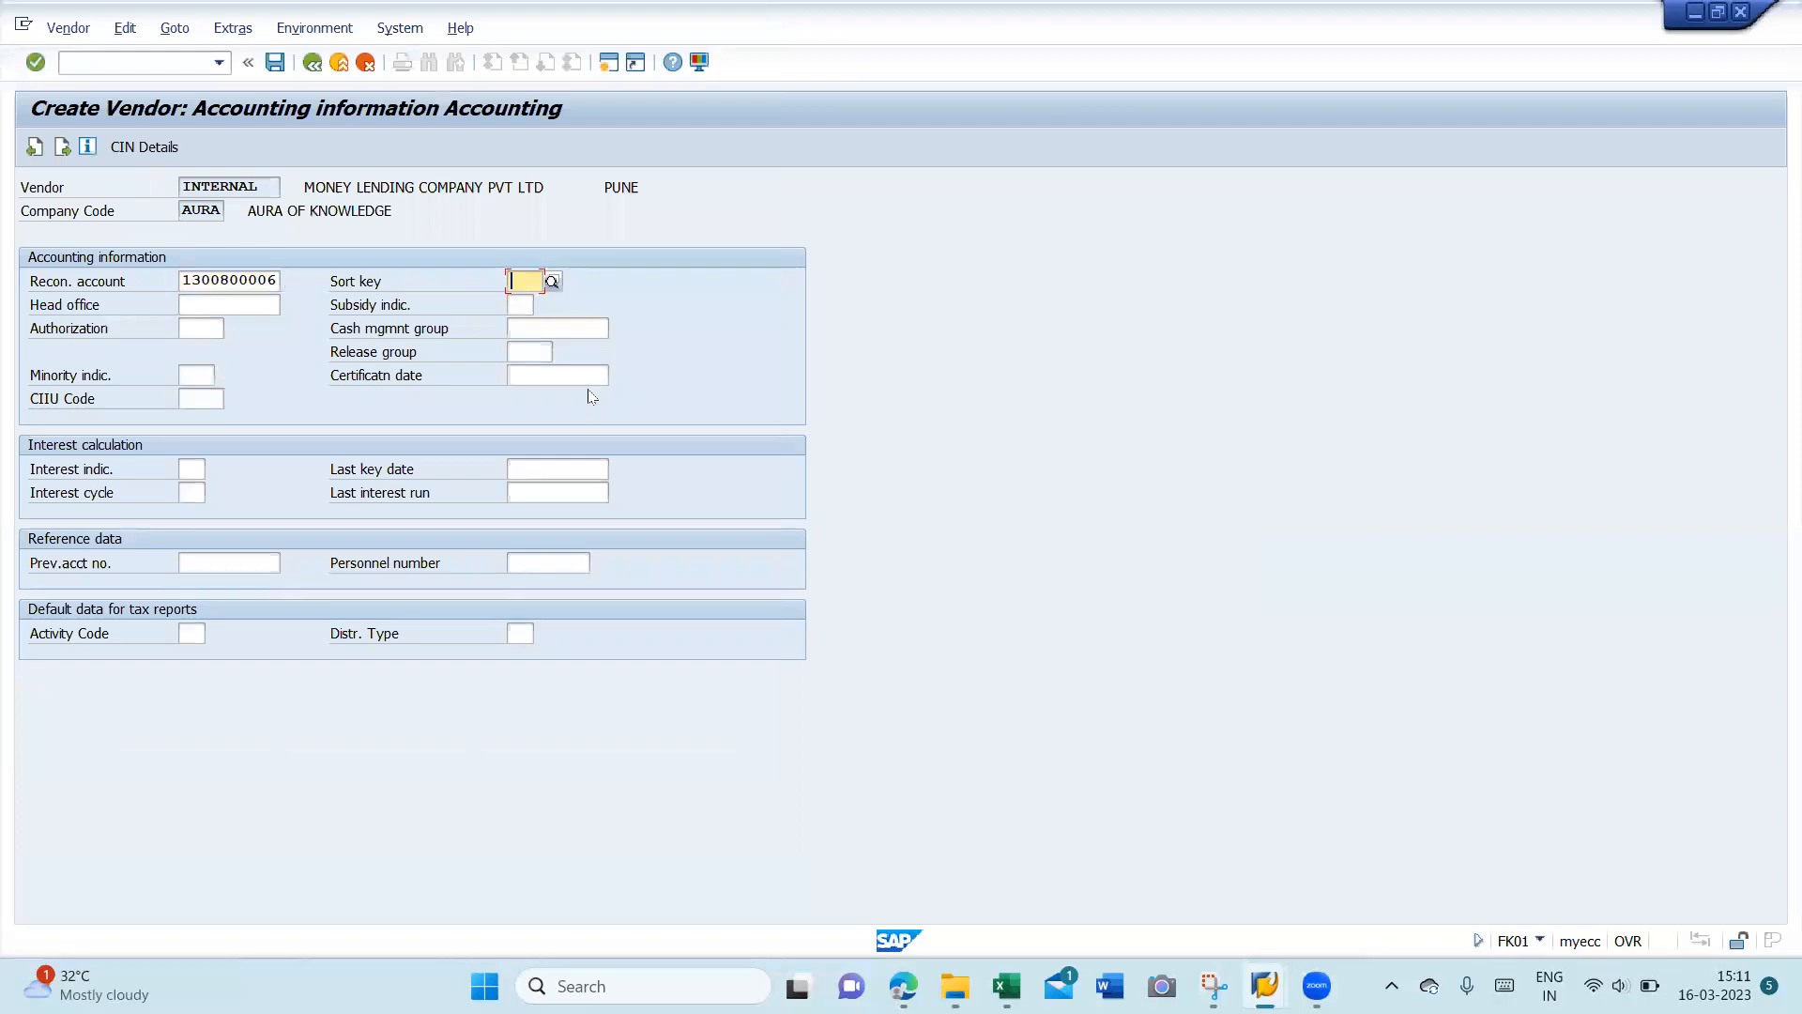
key(Down)
key(Return)
- Leave payment terms blank and advance to the Correspondence screen
click(63, 147)
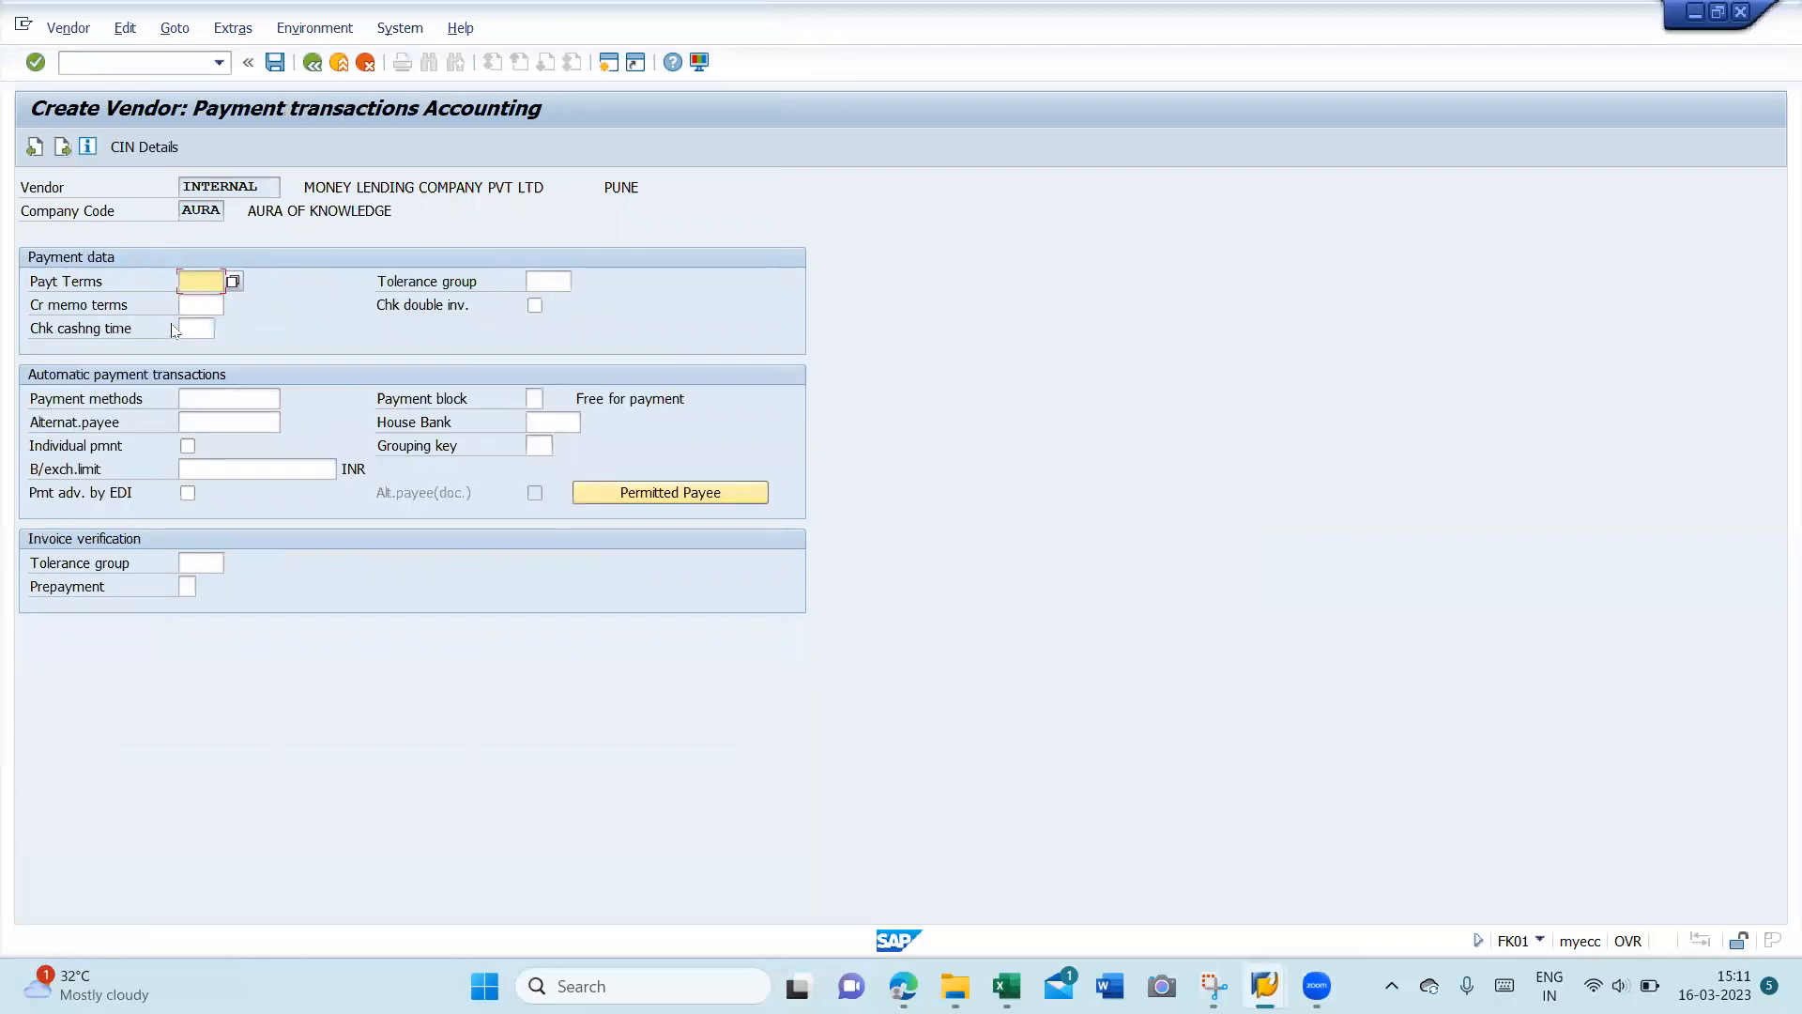
key(BackSpace)
text(001)
key(BackSpace)
key(BackSpace)
key(BackSpace)
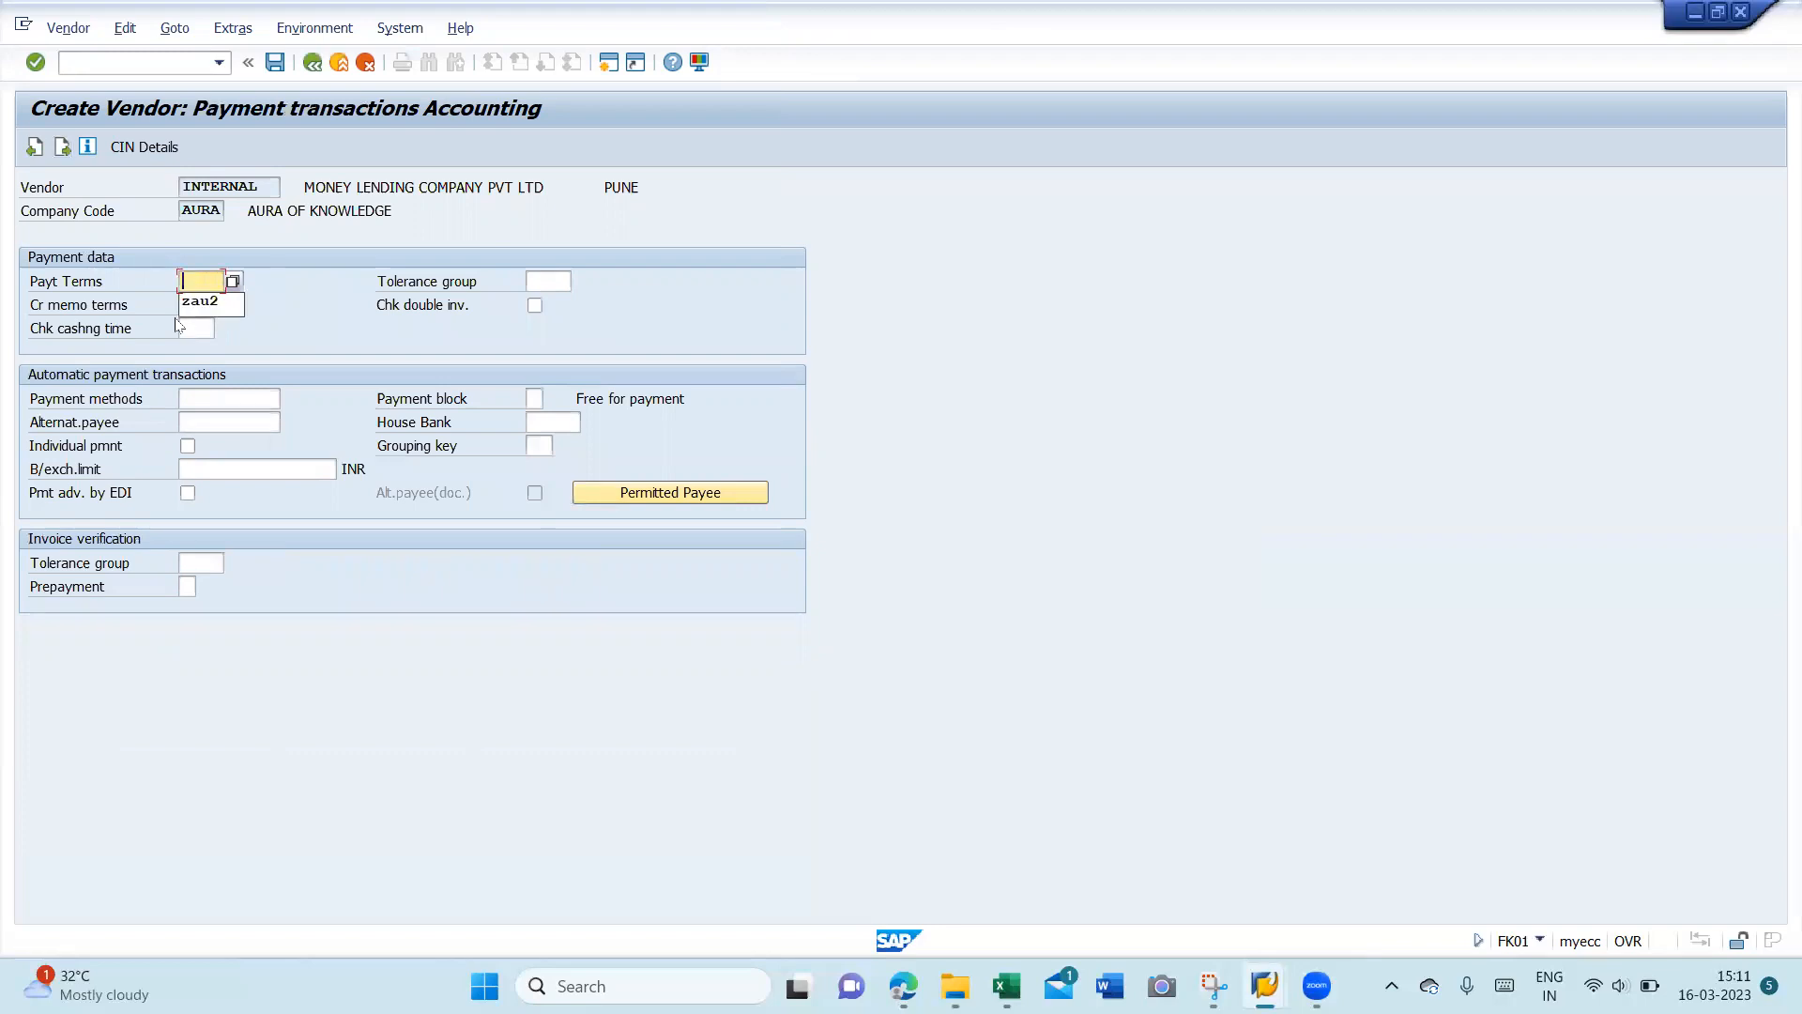
click(324, 299)
click(62, 146)
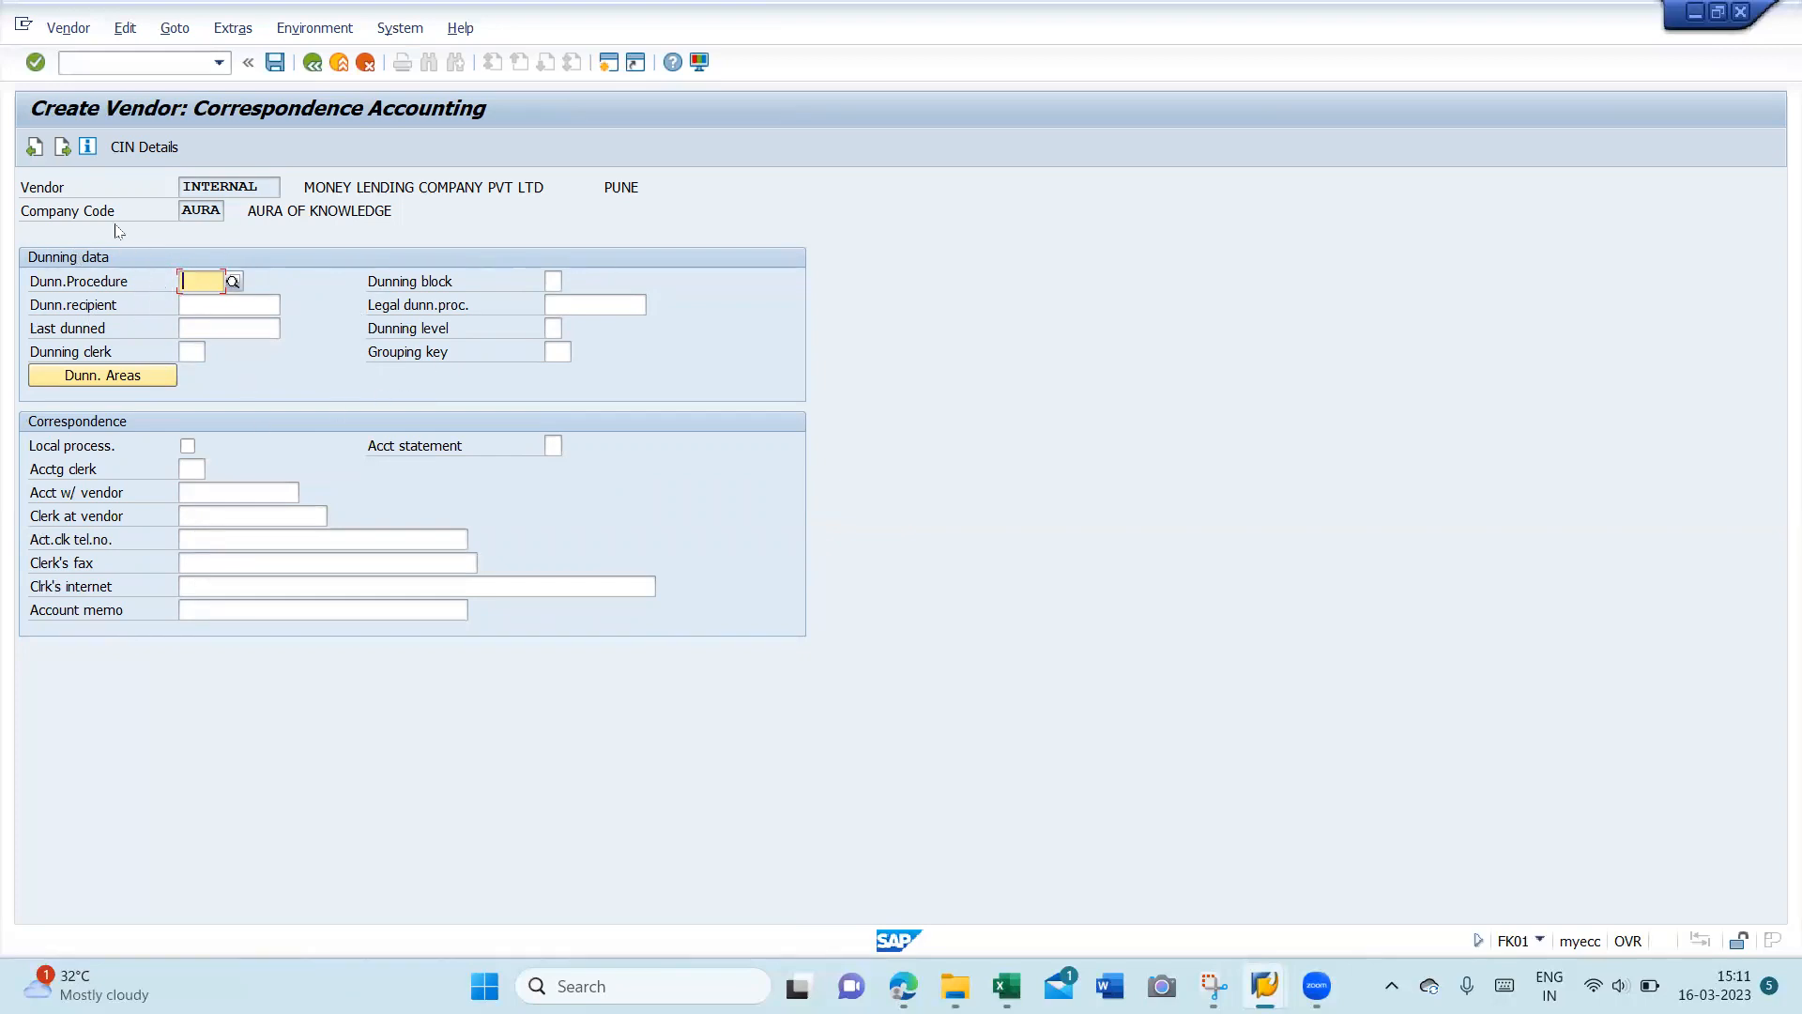
- Go to Withholding tax Accounting, back to Correspondence, then forward to Withholding tax again
click(62, 147)
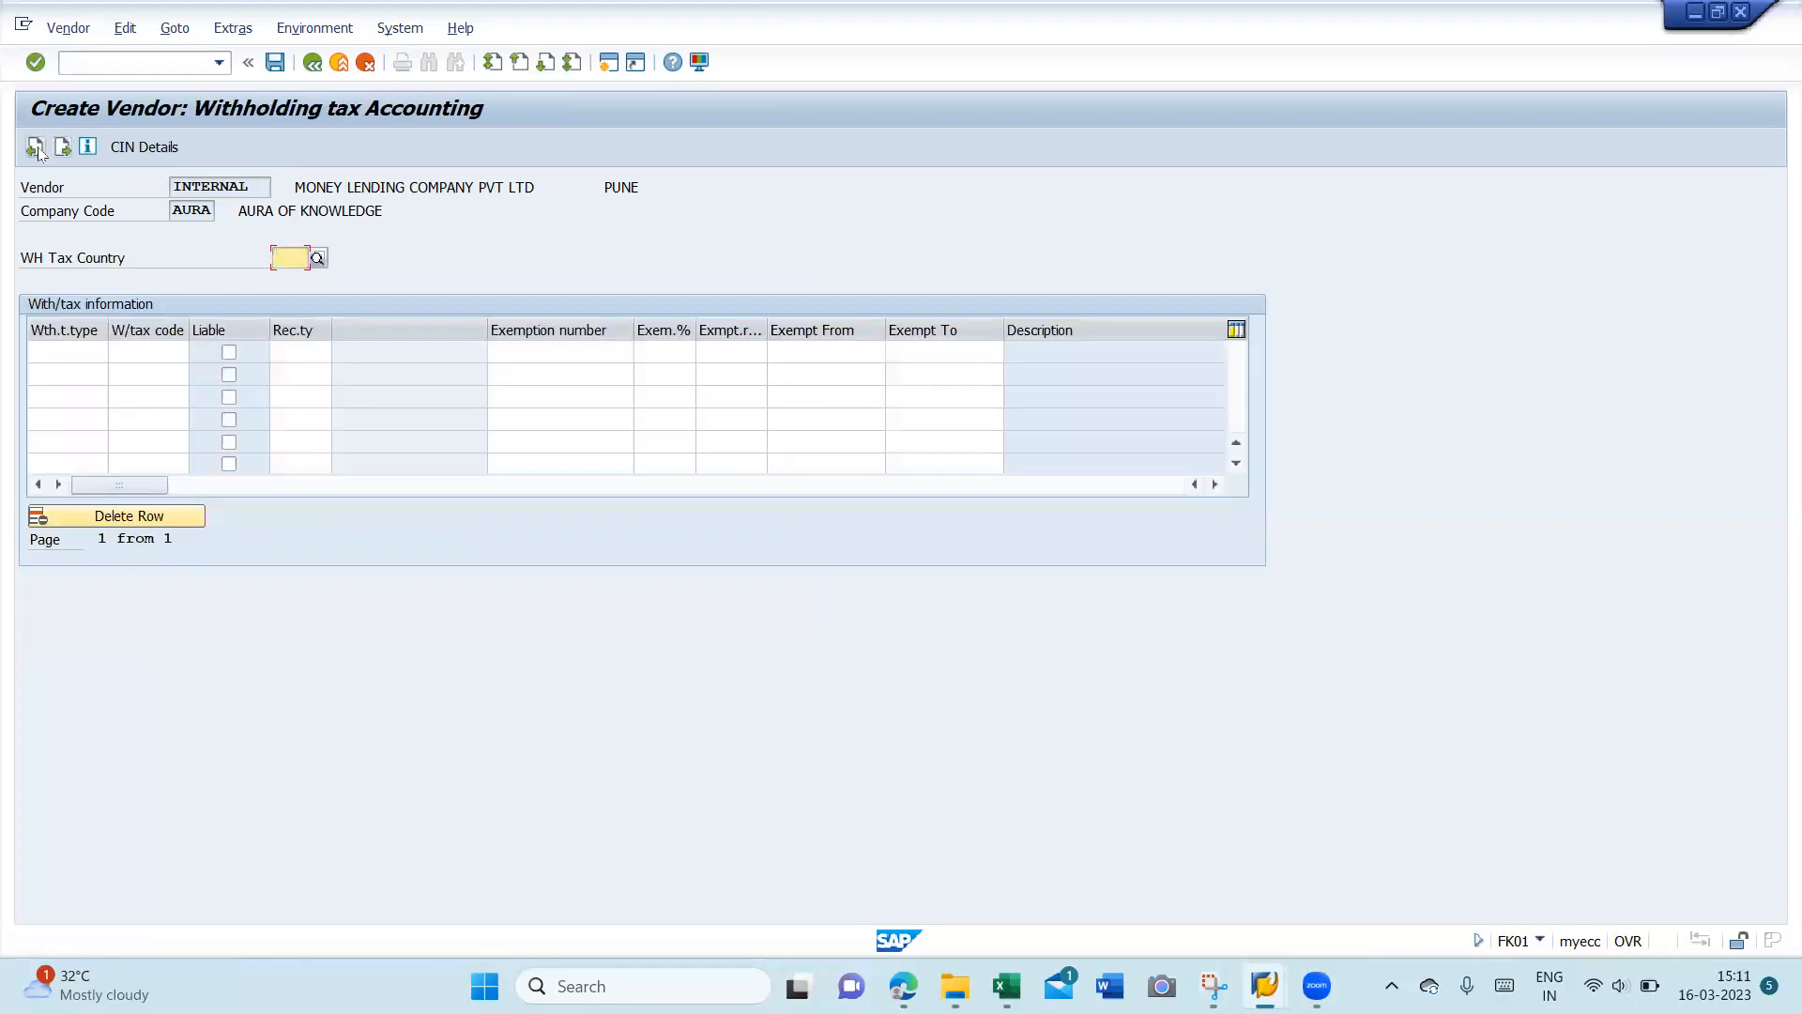
click(35, 148)
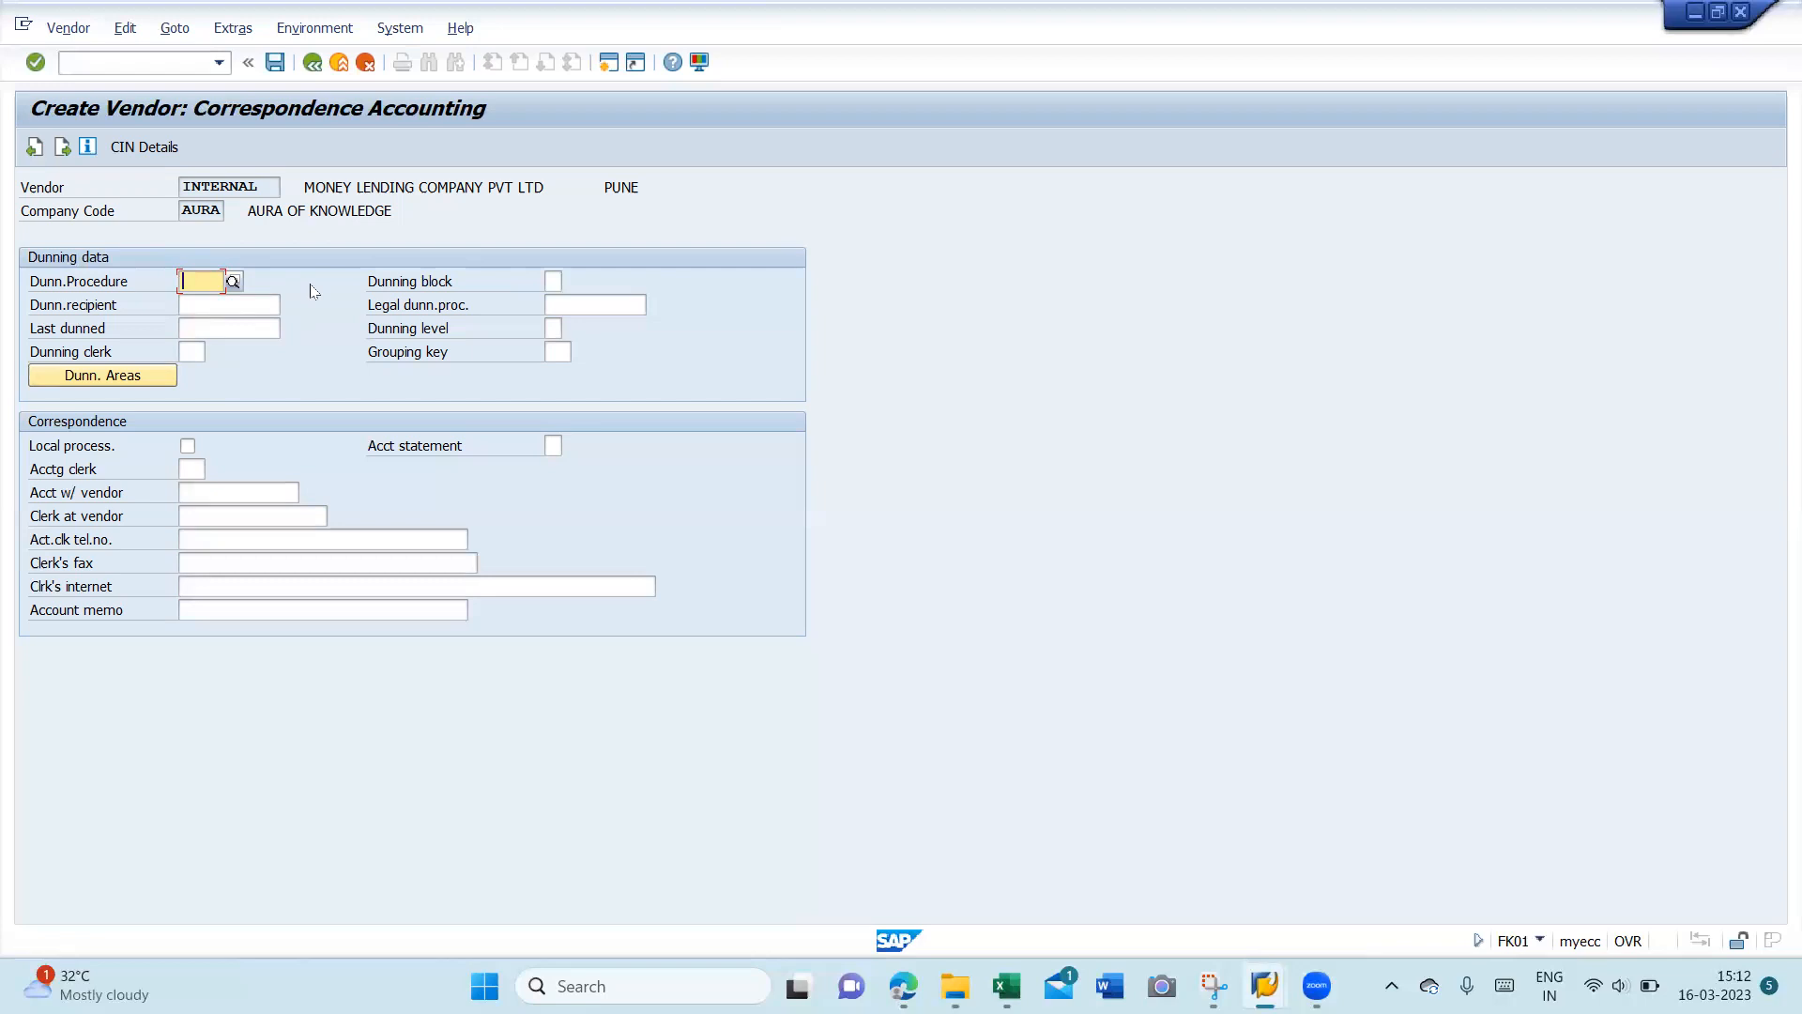
click(63, 146)
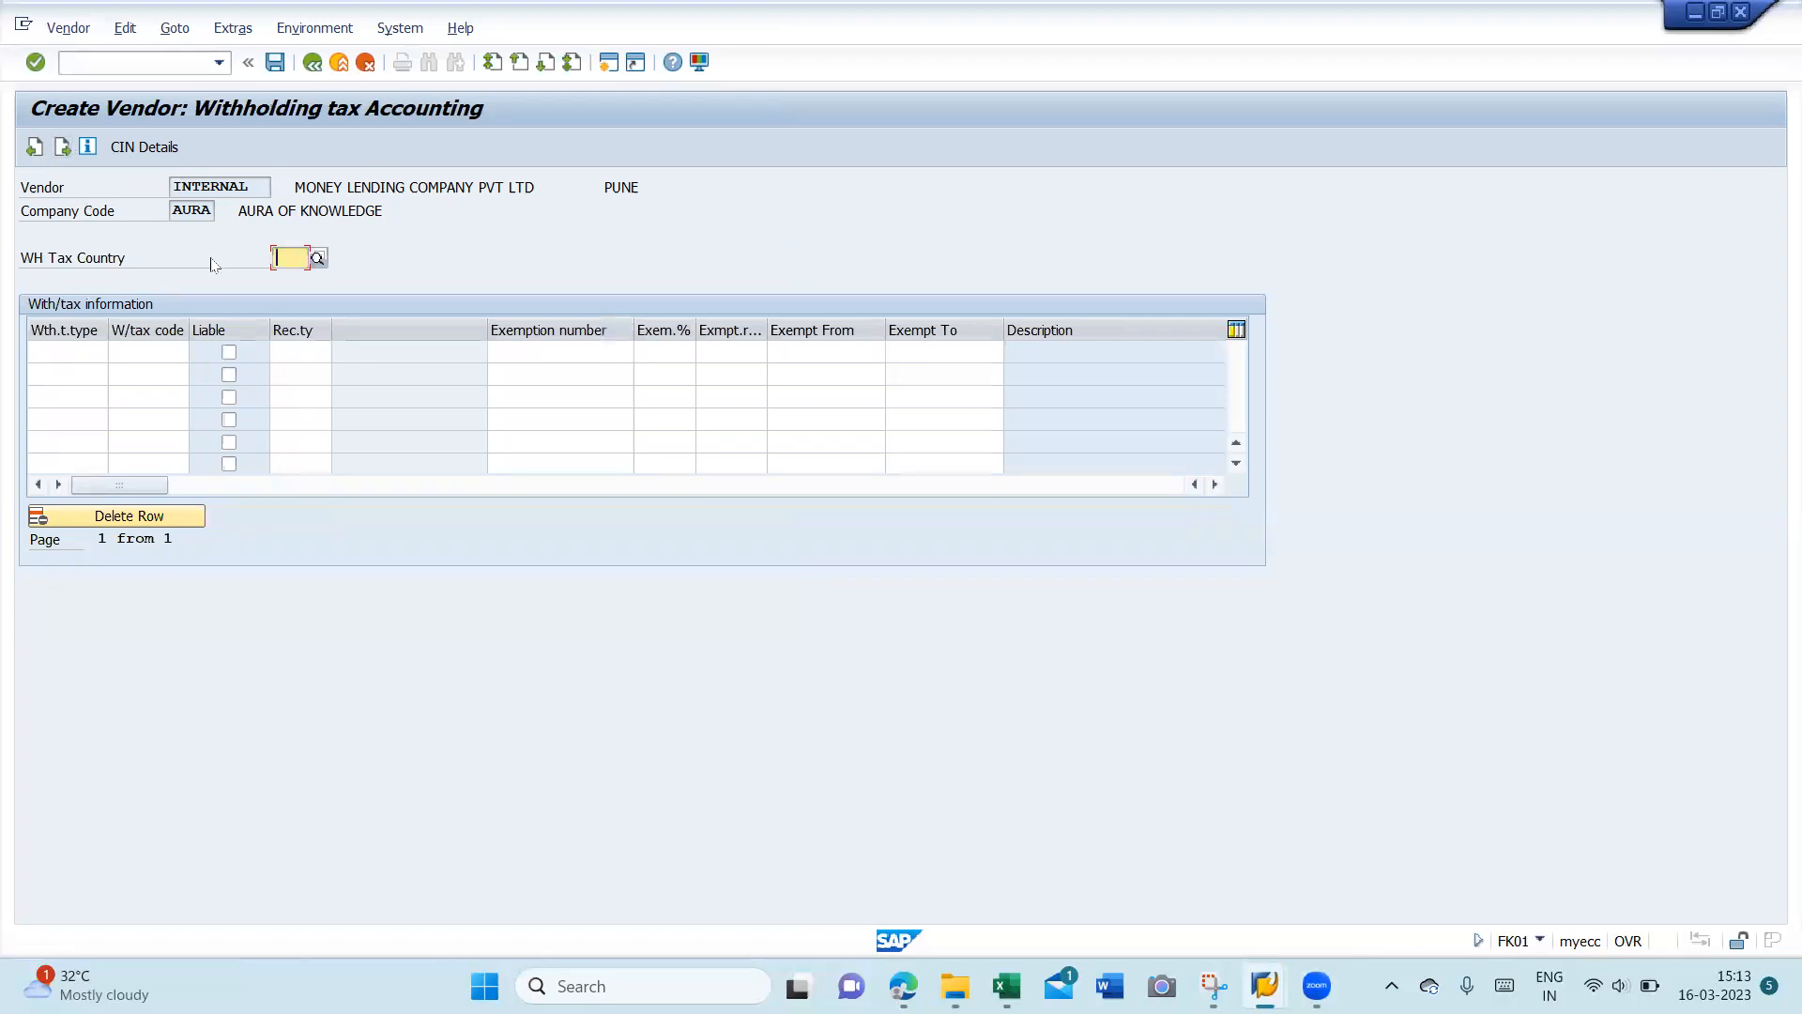
- Set WH tax country IN and row 1 to 194J on Invoice type, code J1, liable
text(I)
key(Down)
key(Return)
click(97, 353)
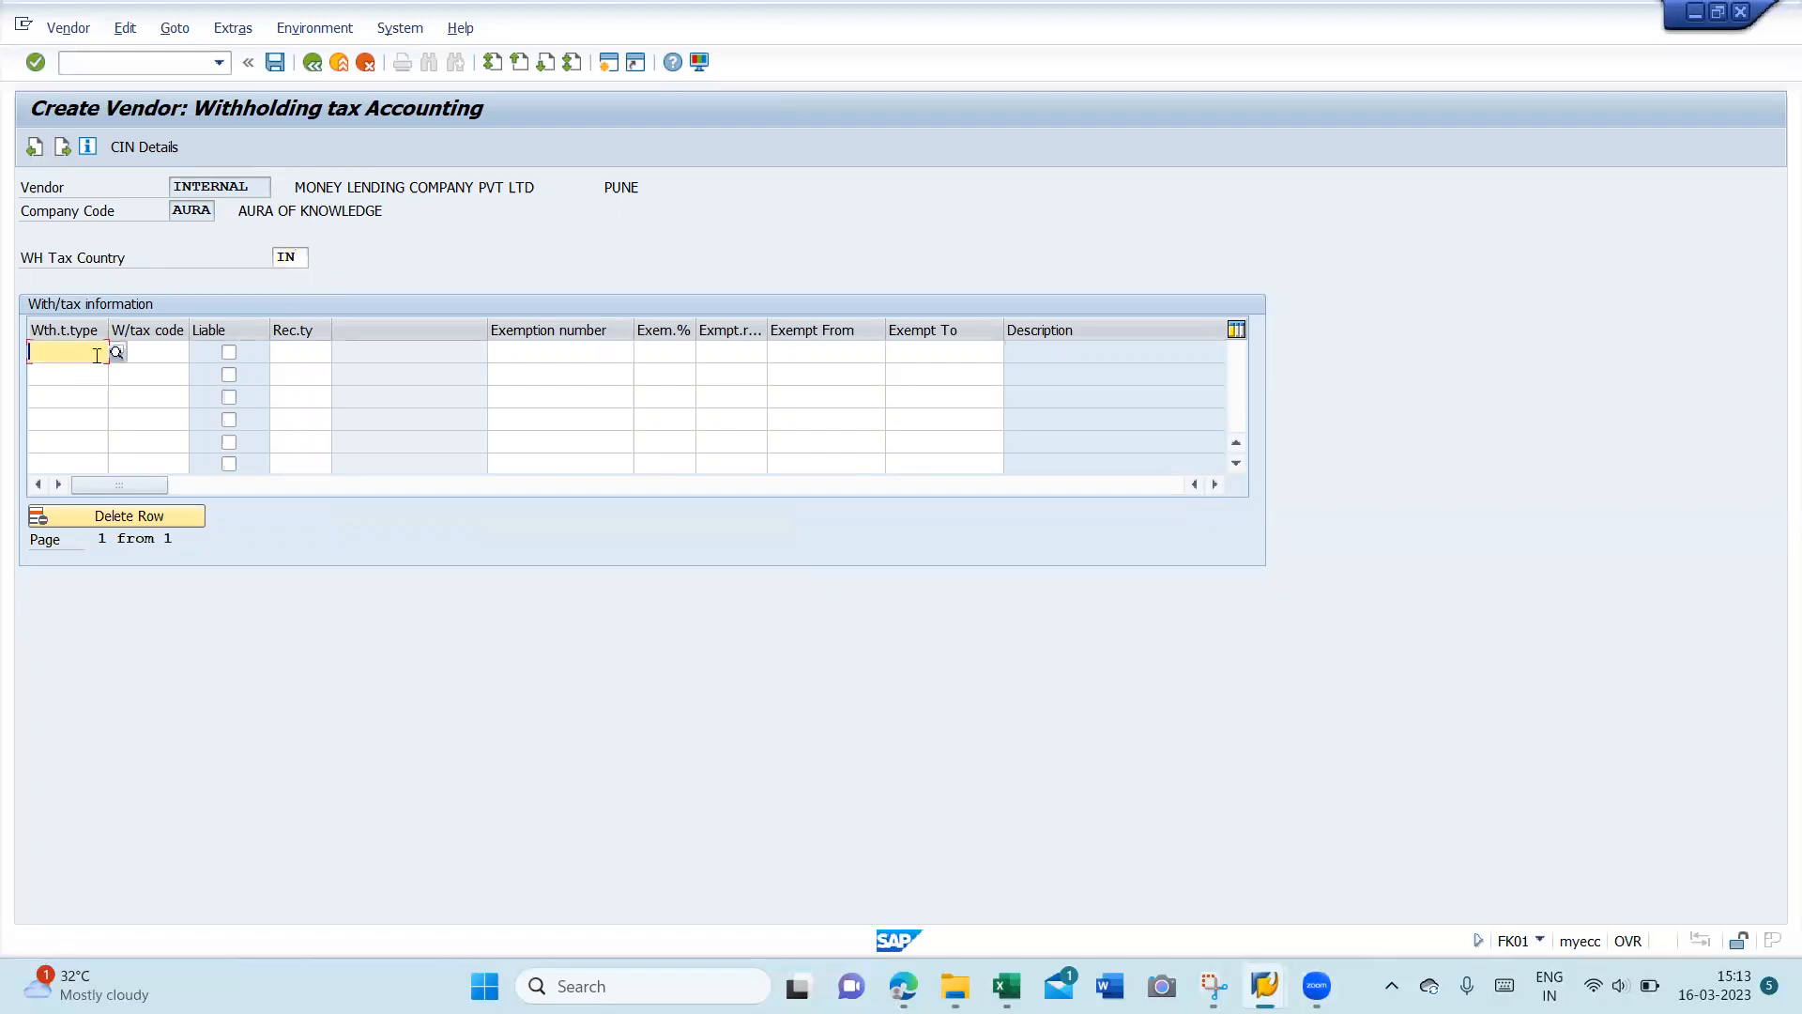
key(F4)
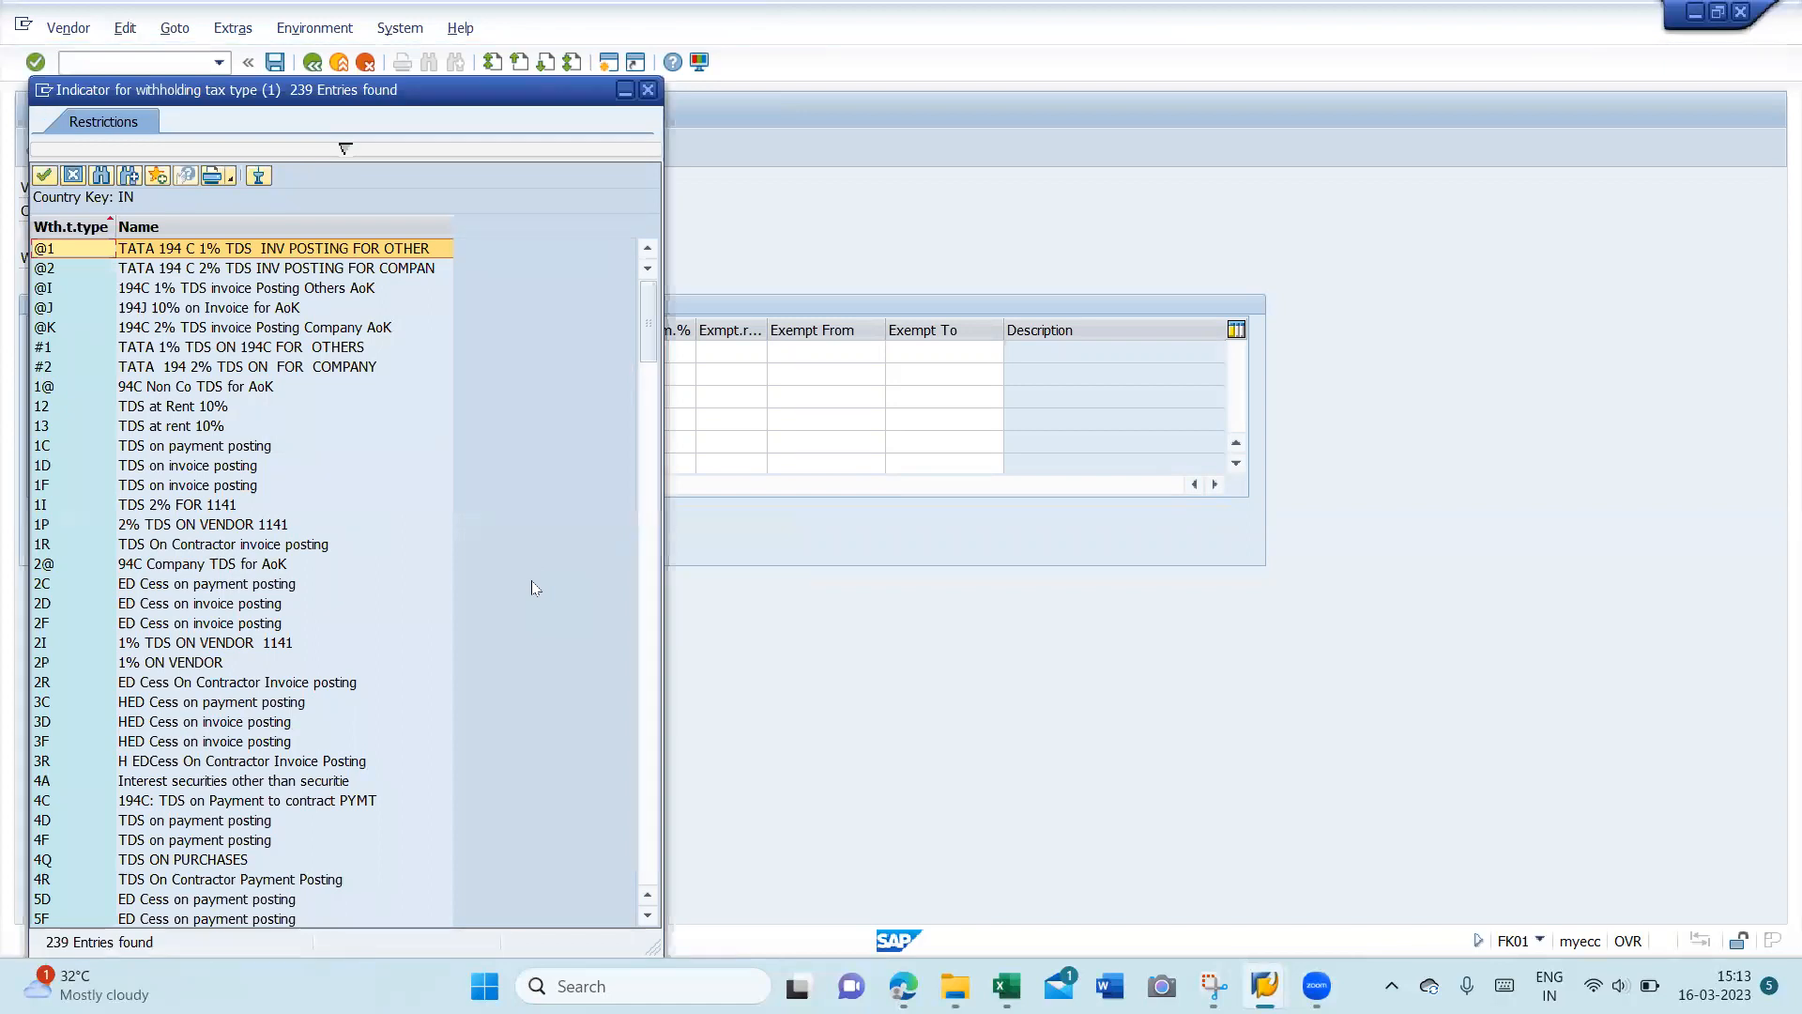
click(184, 311)
double_click(184, 311)
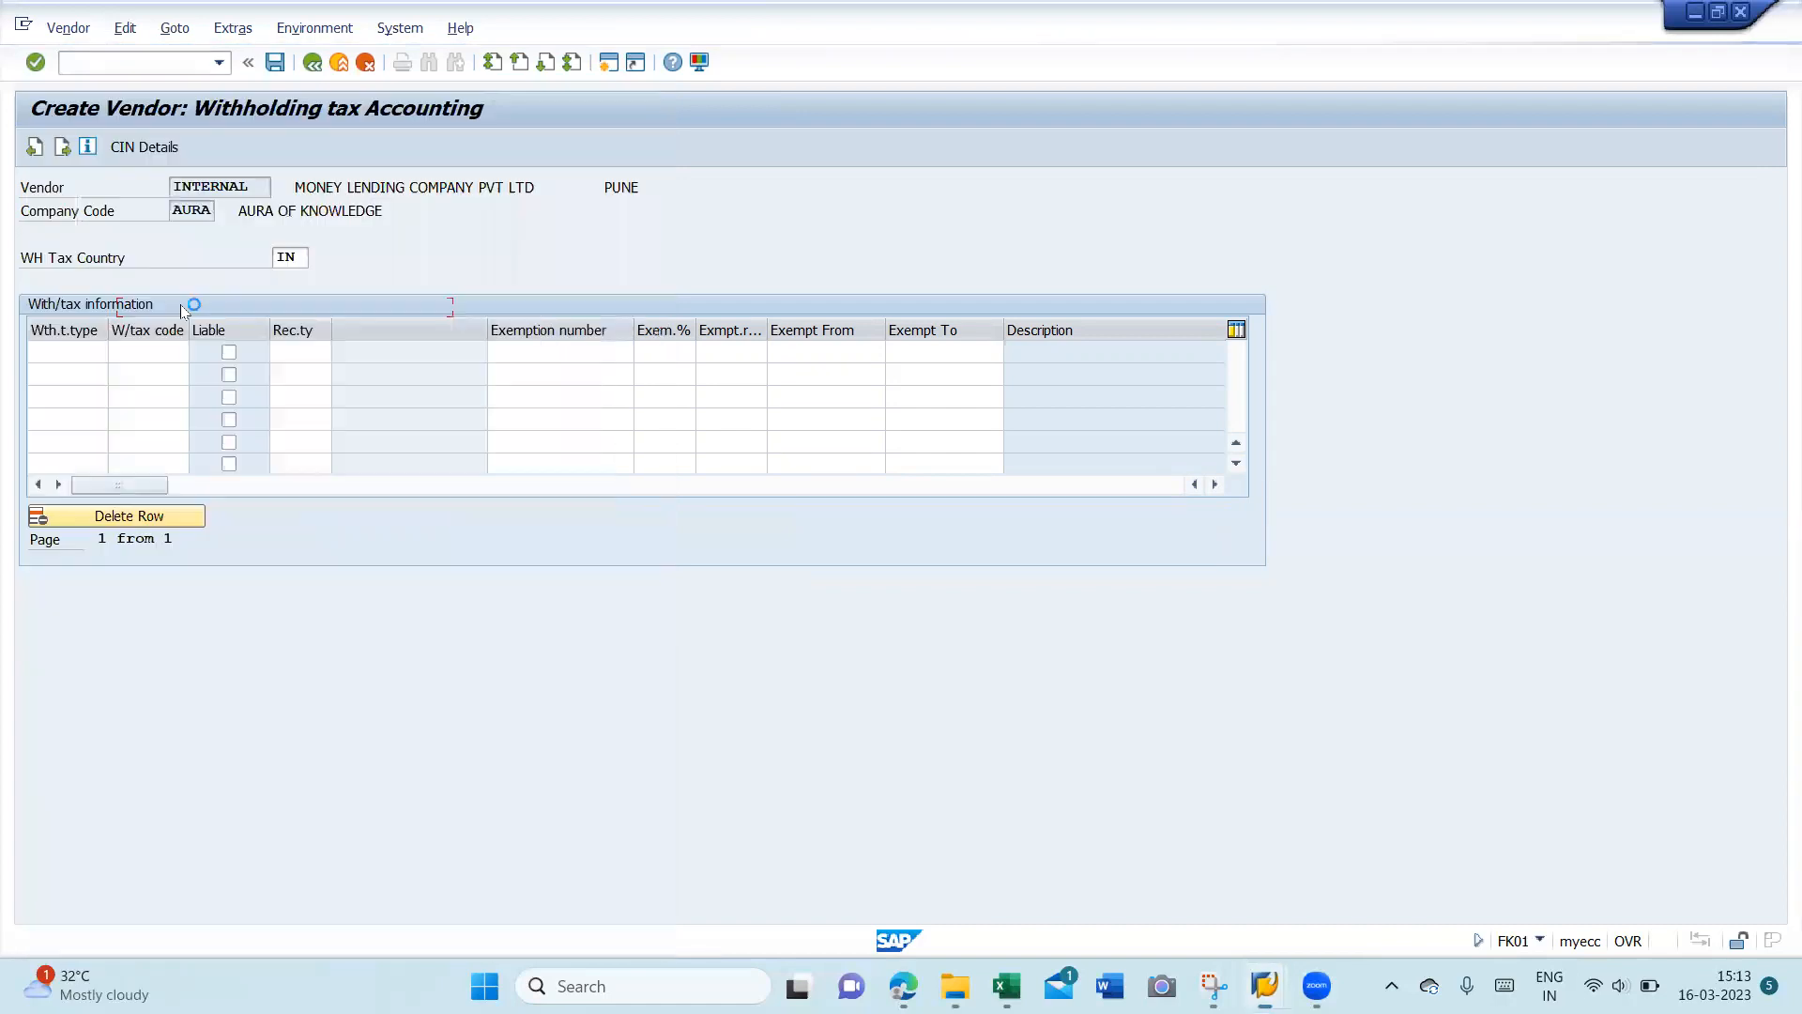
click(142, 349)
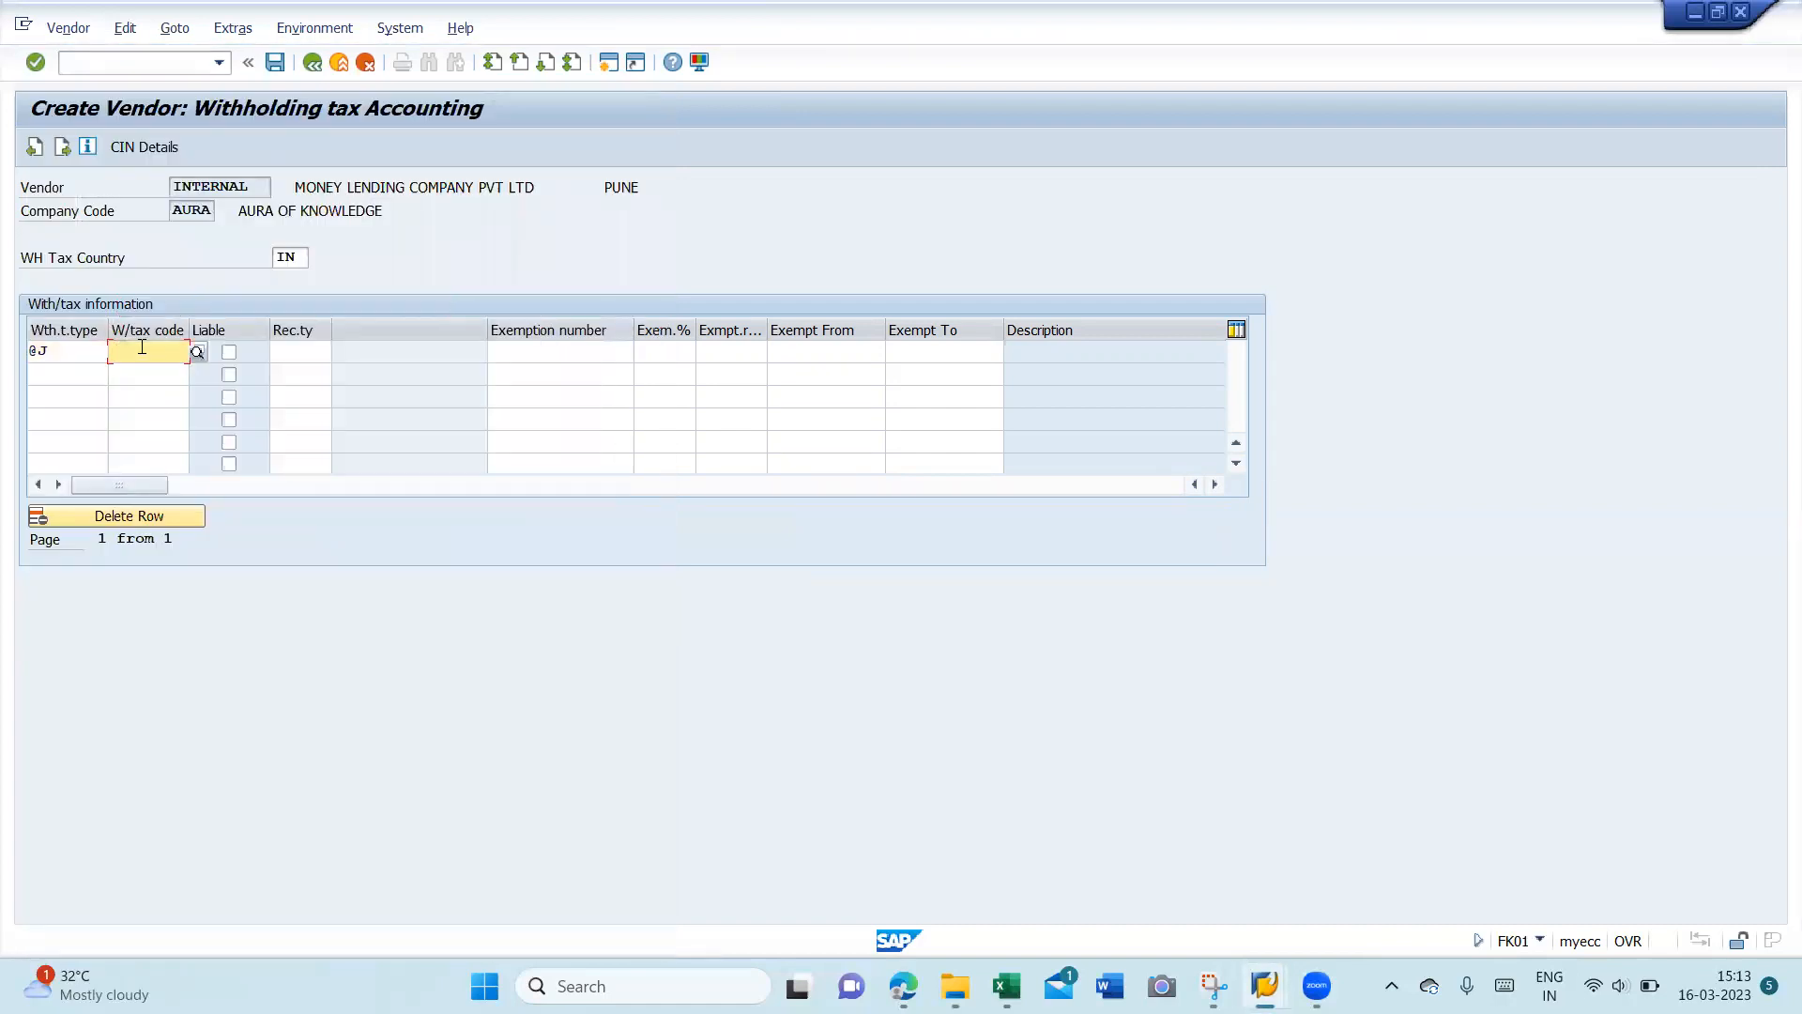
key(F4)
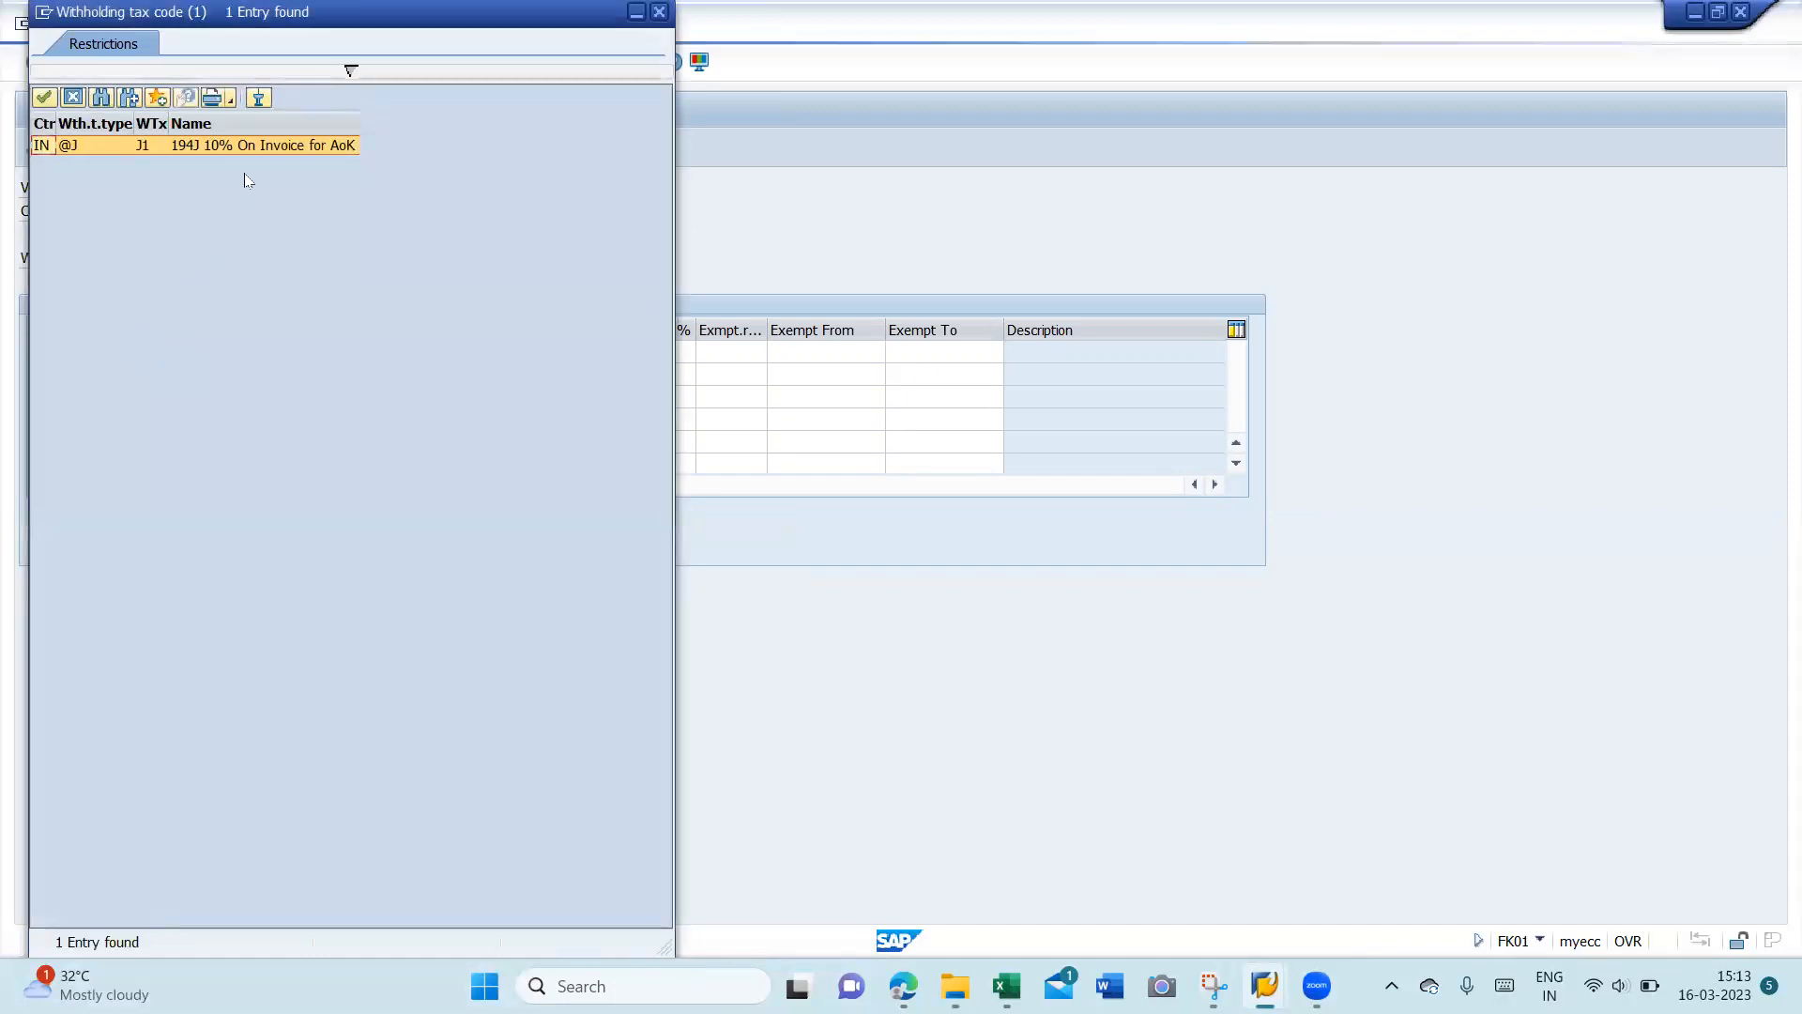
double_click(242, 145)
click(228, 352)
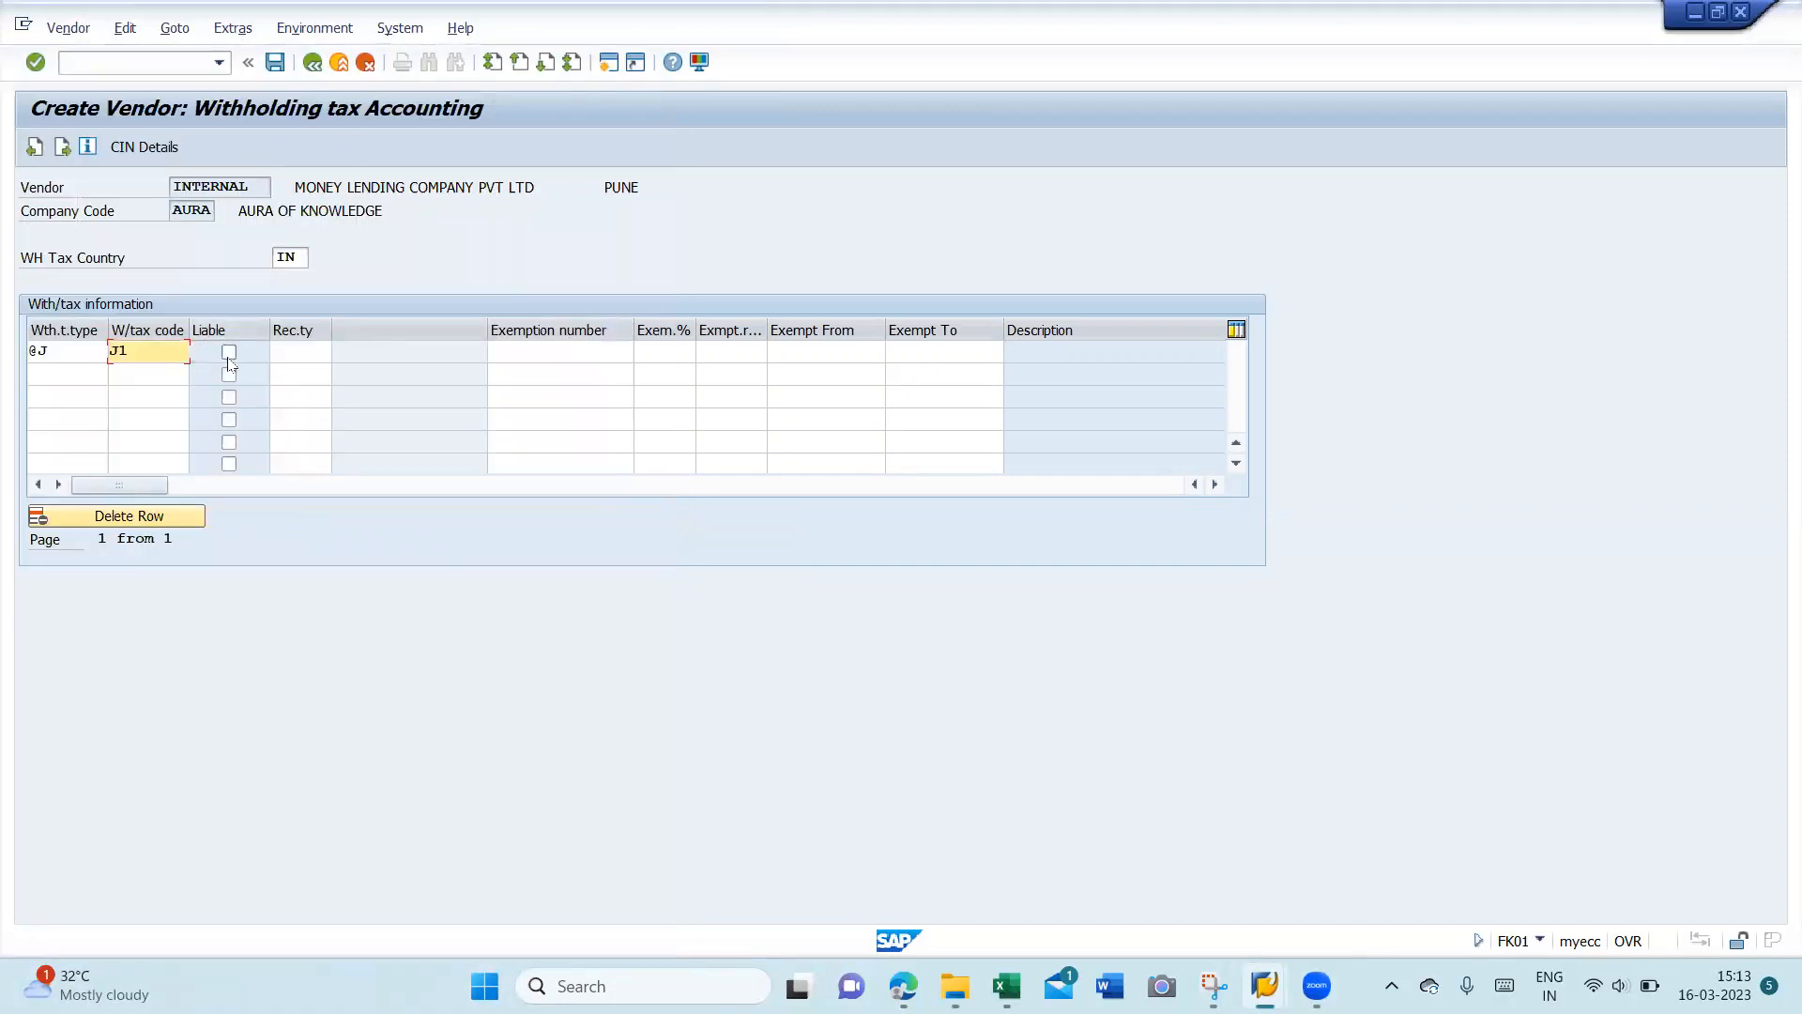
- Add row 2 with 194J 10% on Payment type, code 1J, liable, and save the vendor
click(61, 373)
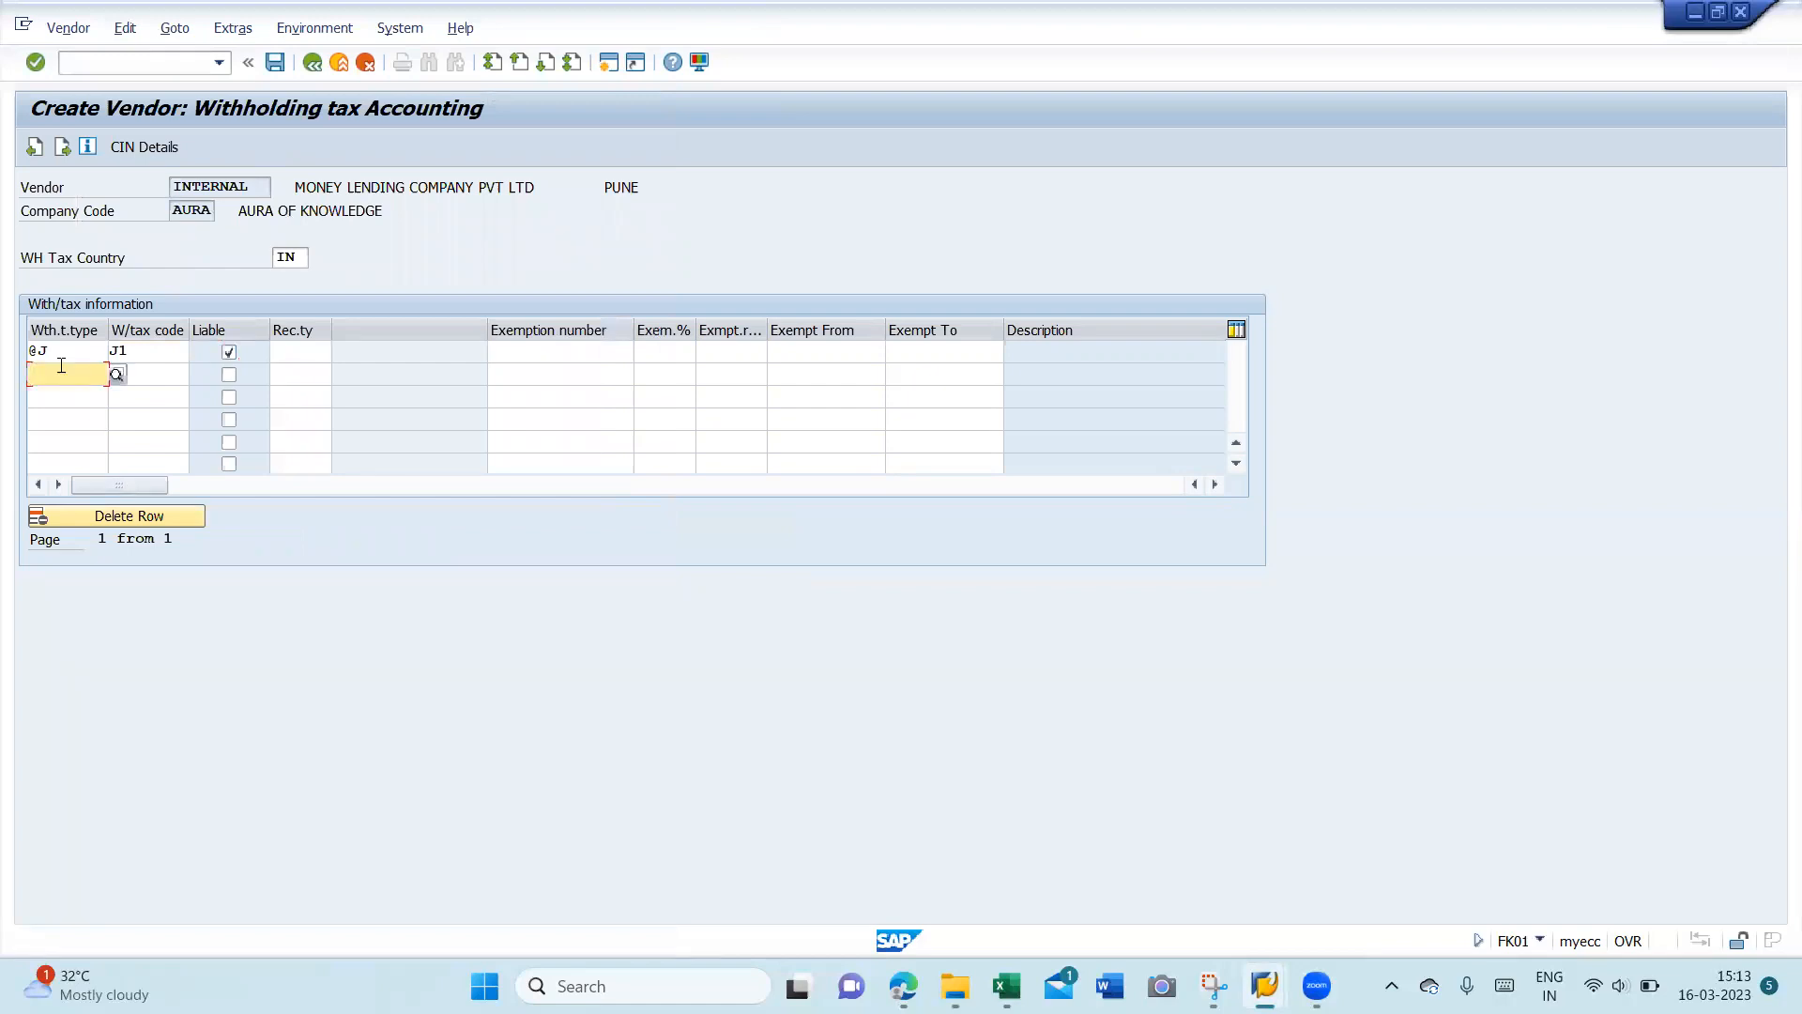
key(Return)
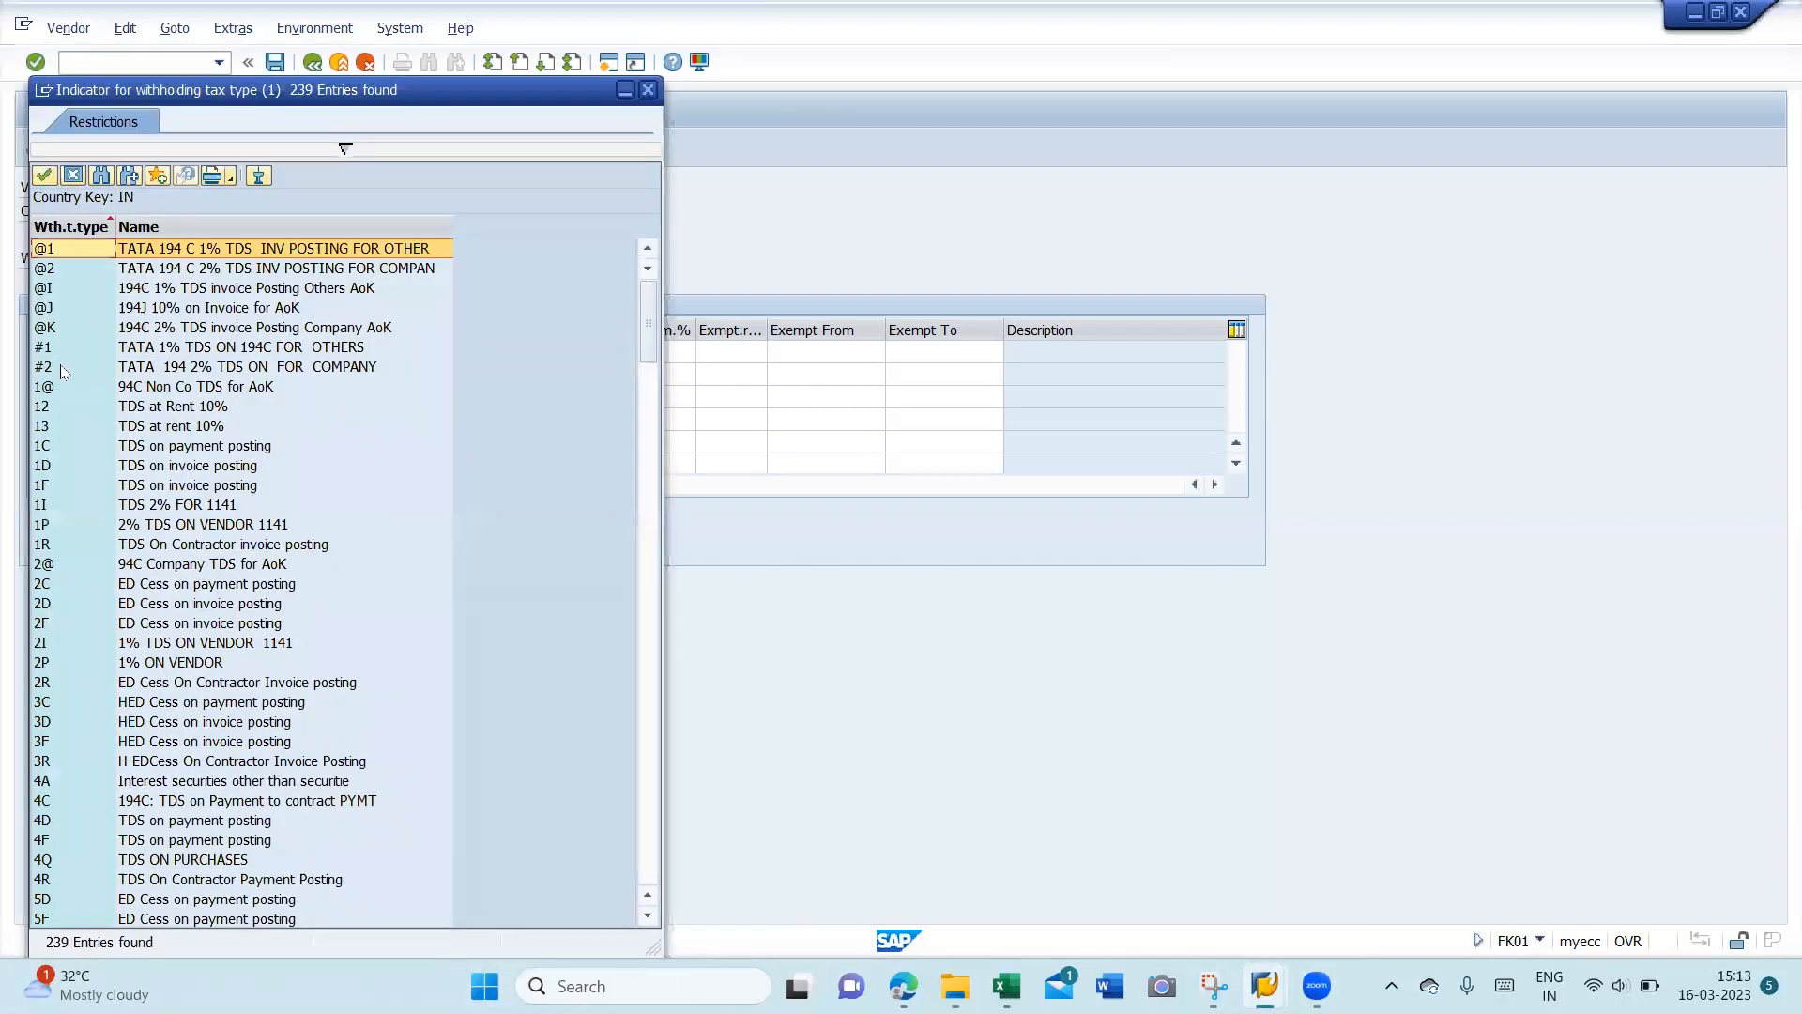
click(654, 777)
click(654, 777)
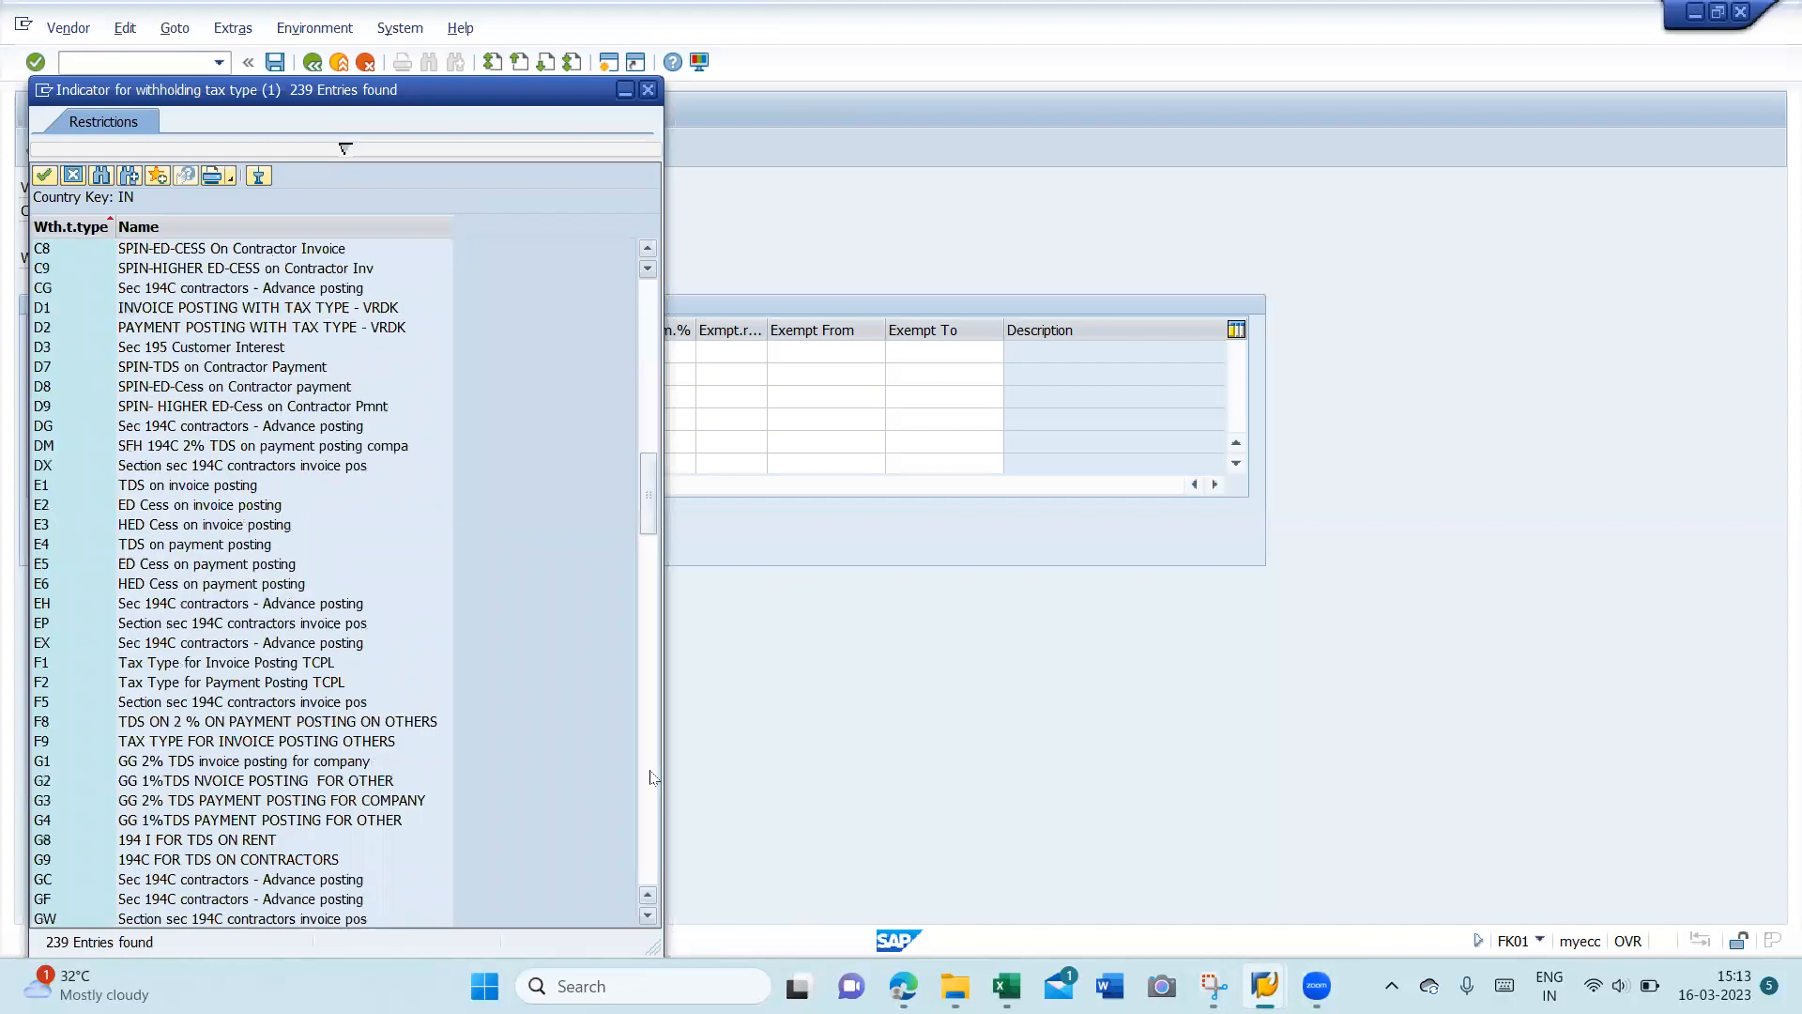
click(654, 778)
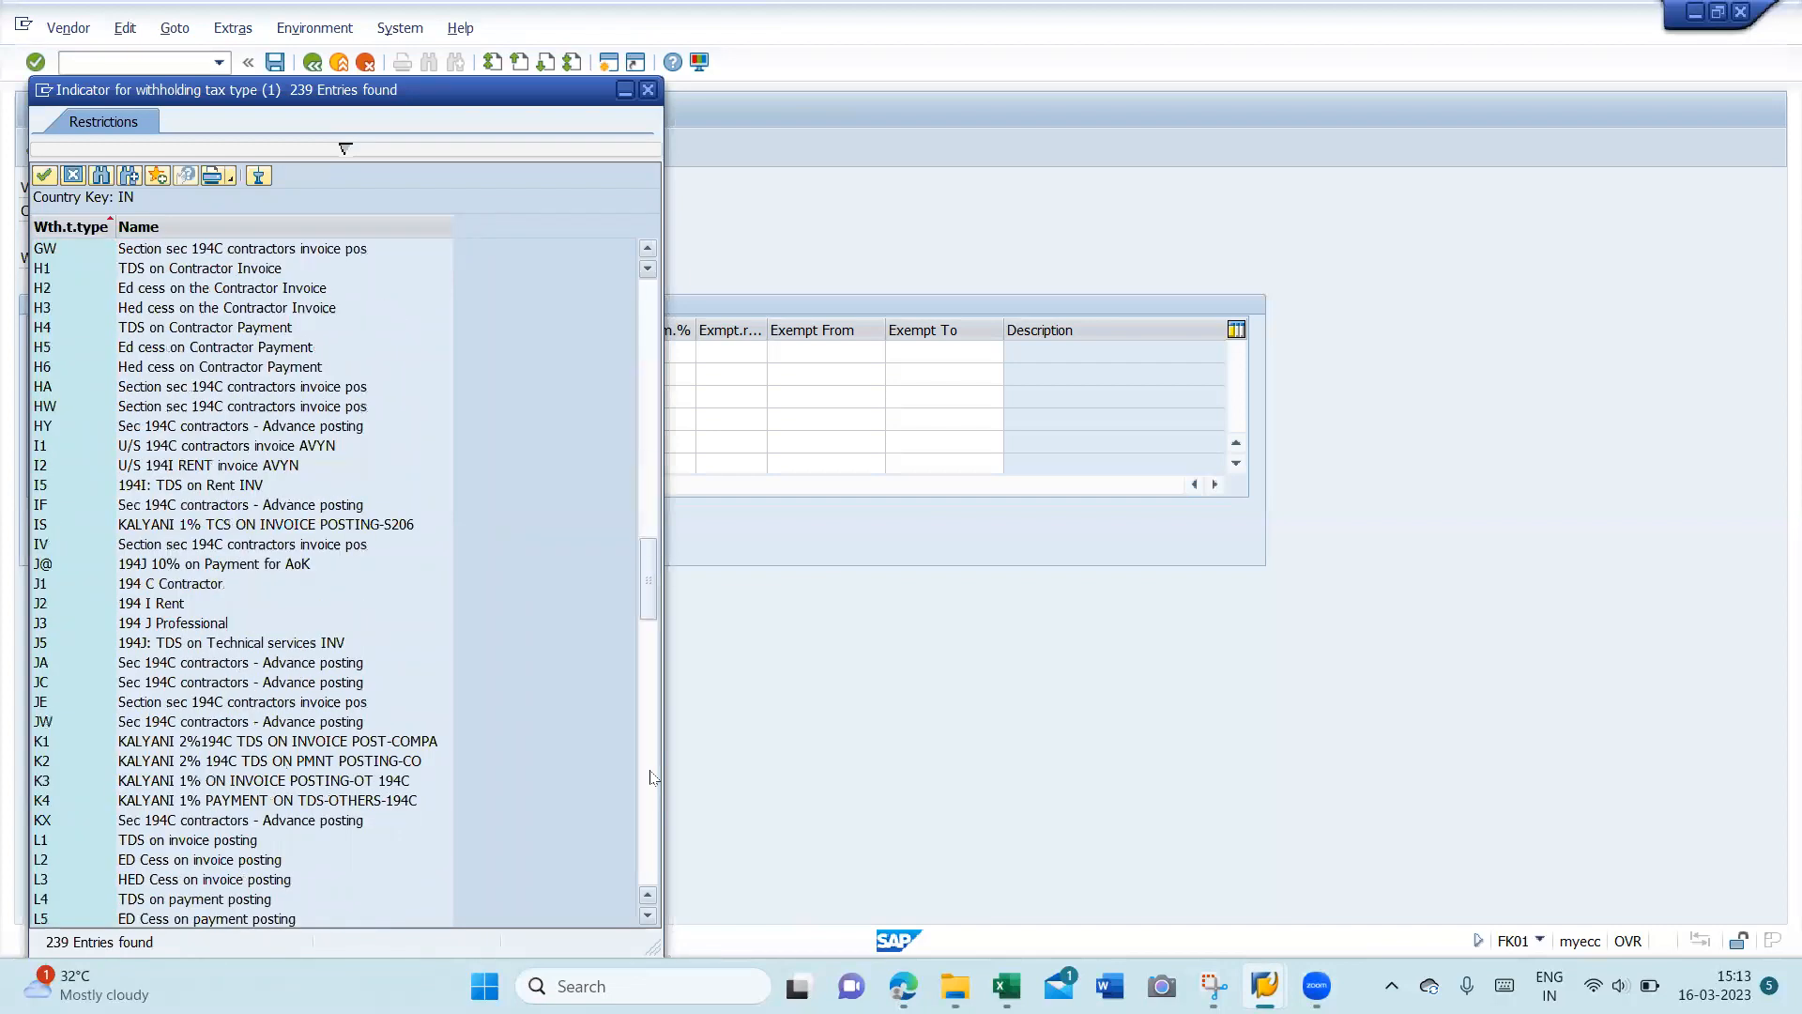
double_click(229, 565)
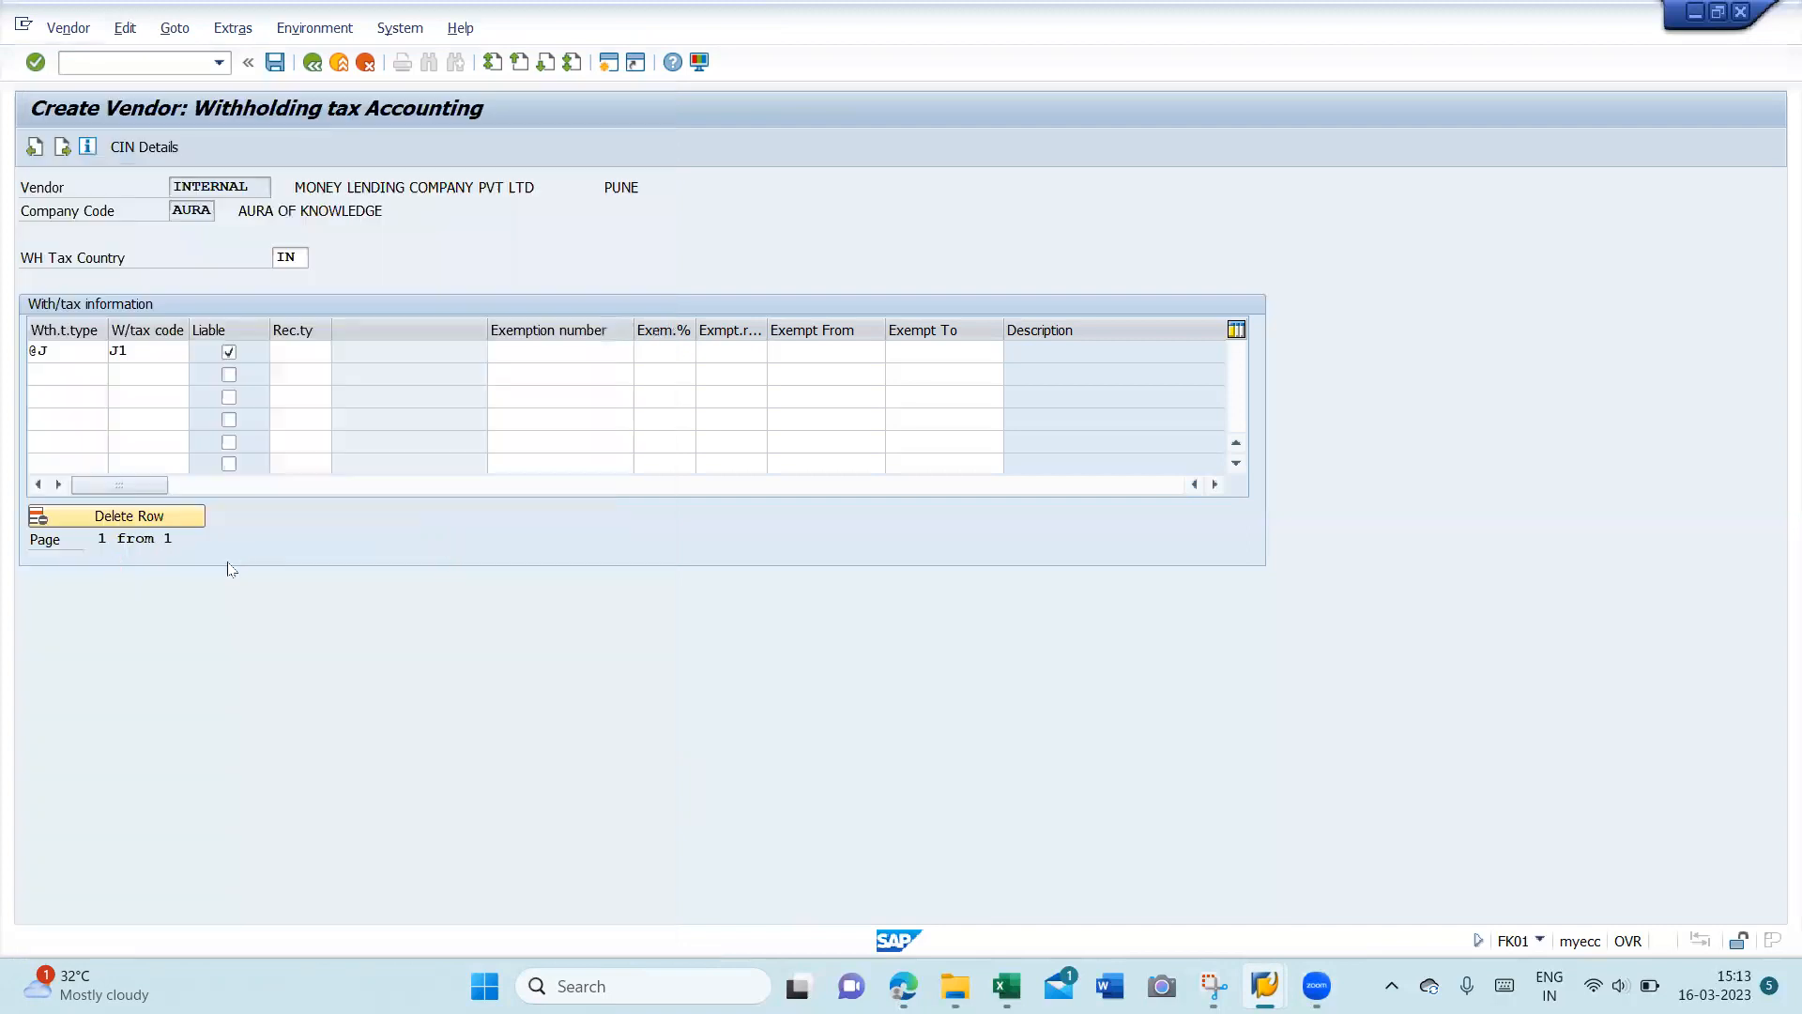
click(138, 371)
key(F4)
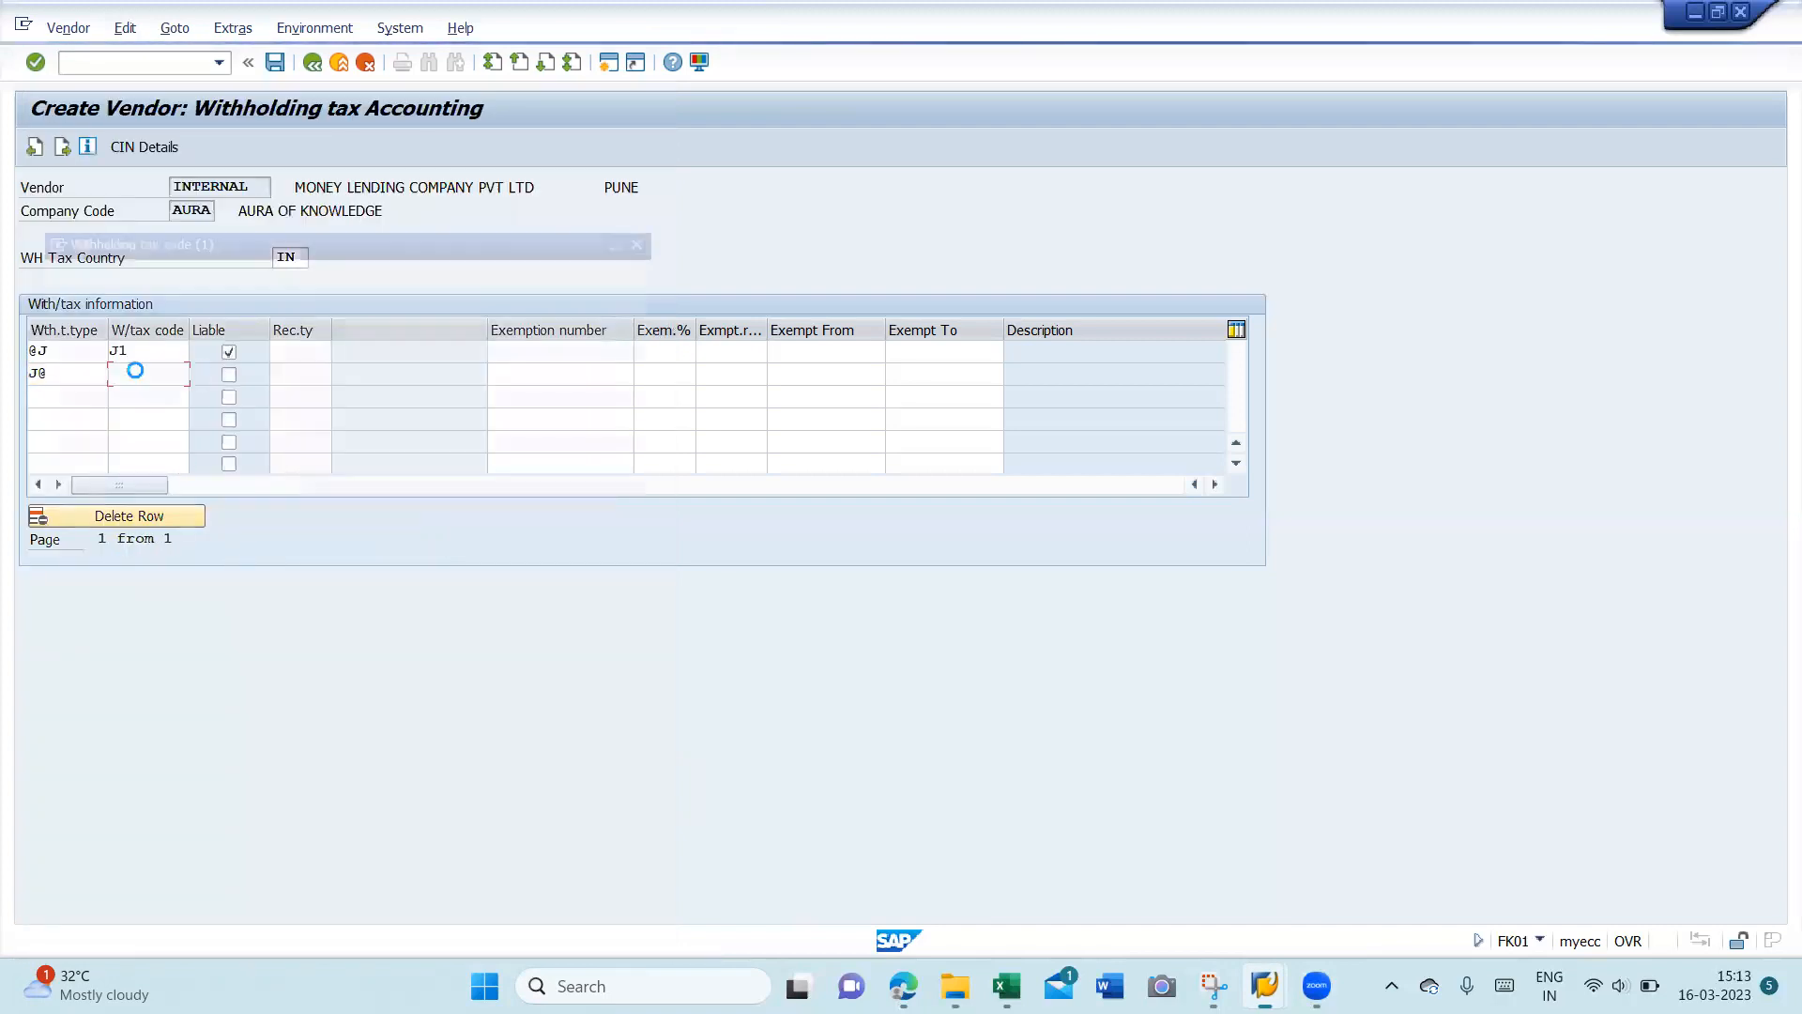
double_click(241, 148)
click(230, 375)
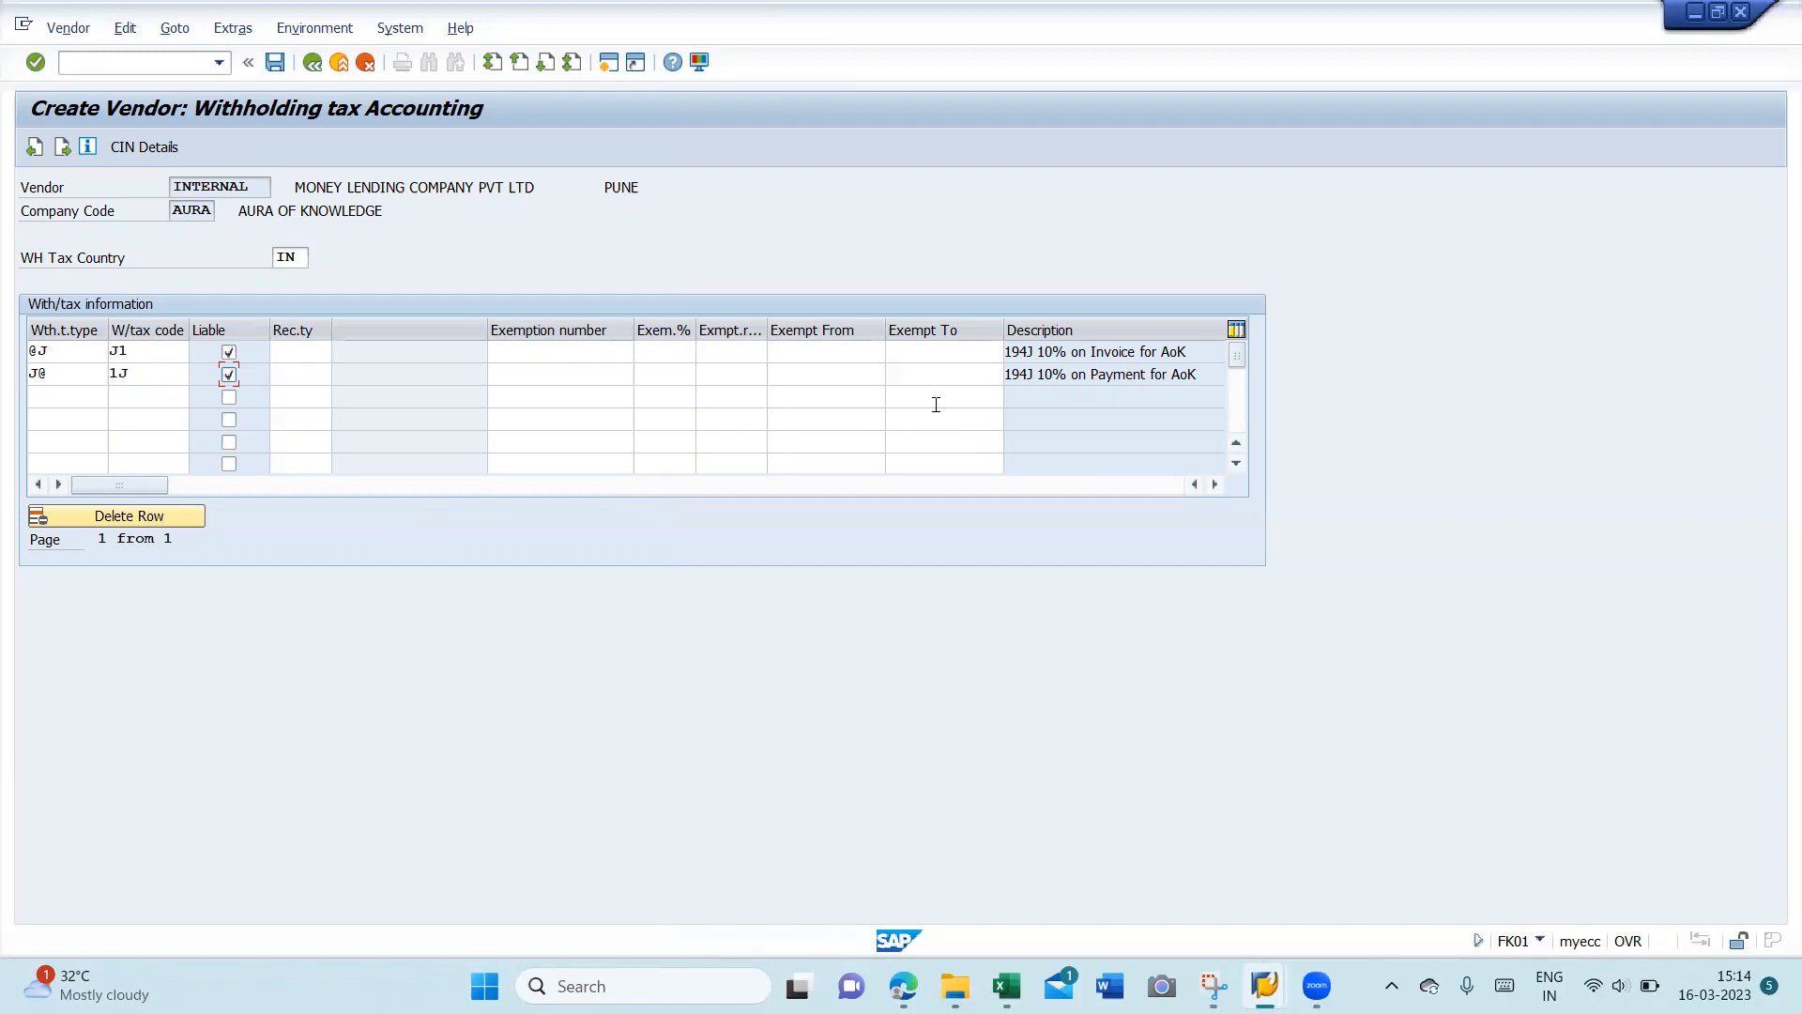
click(276, 62)
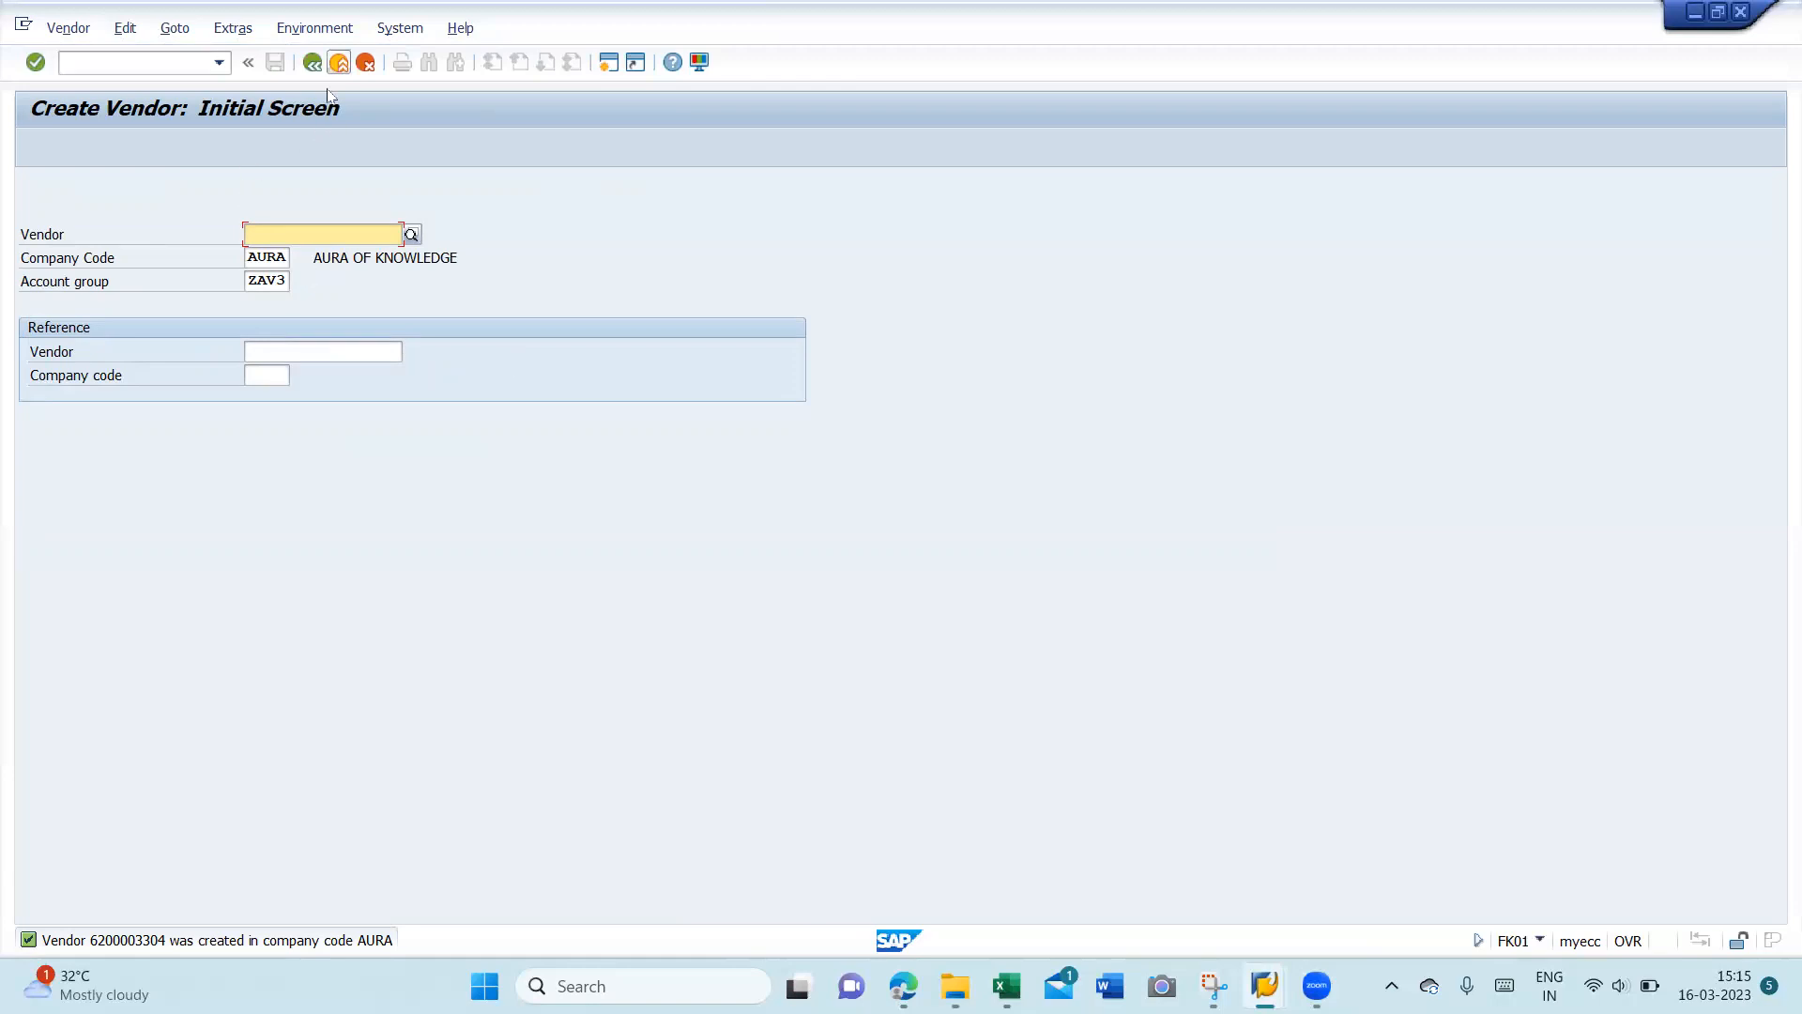
- Leave vendor creation and return to the SAP Easy Access menu
click(339, 62)
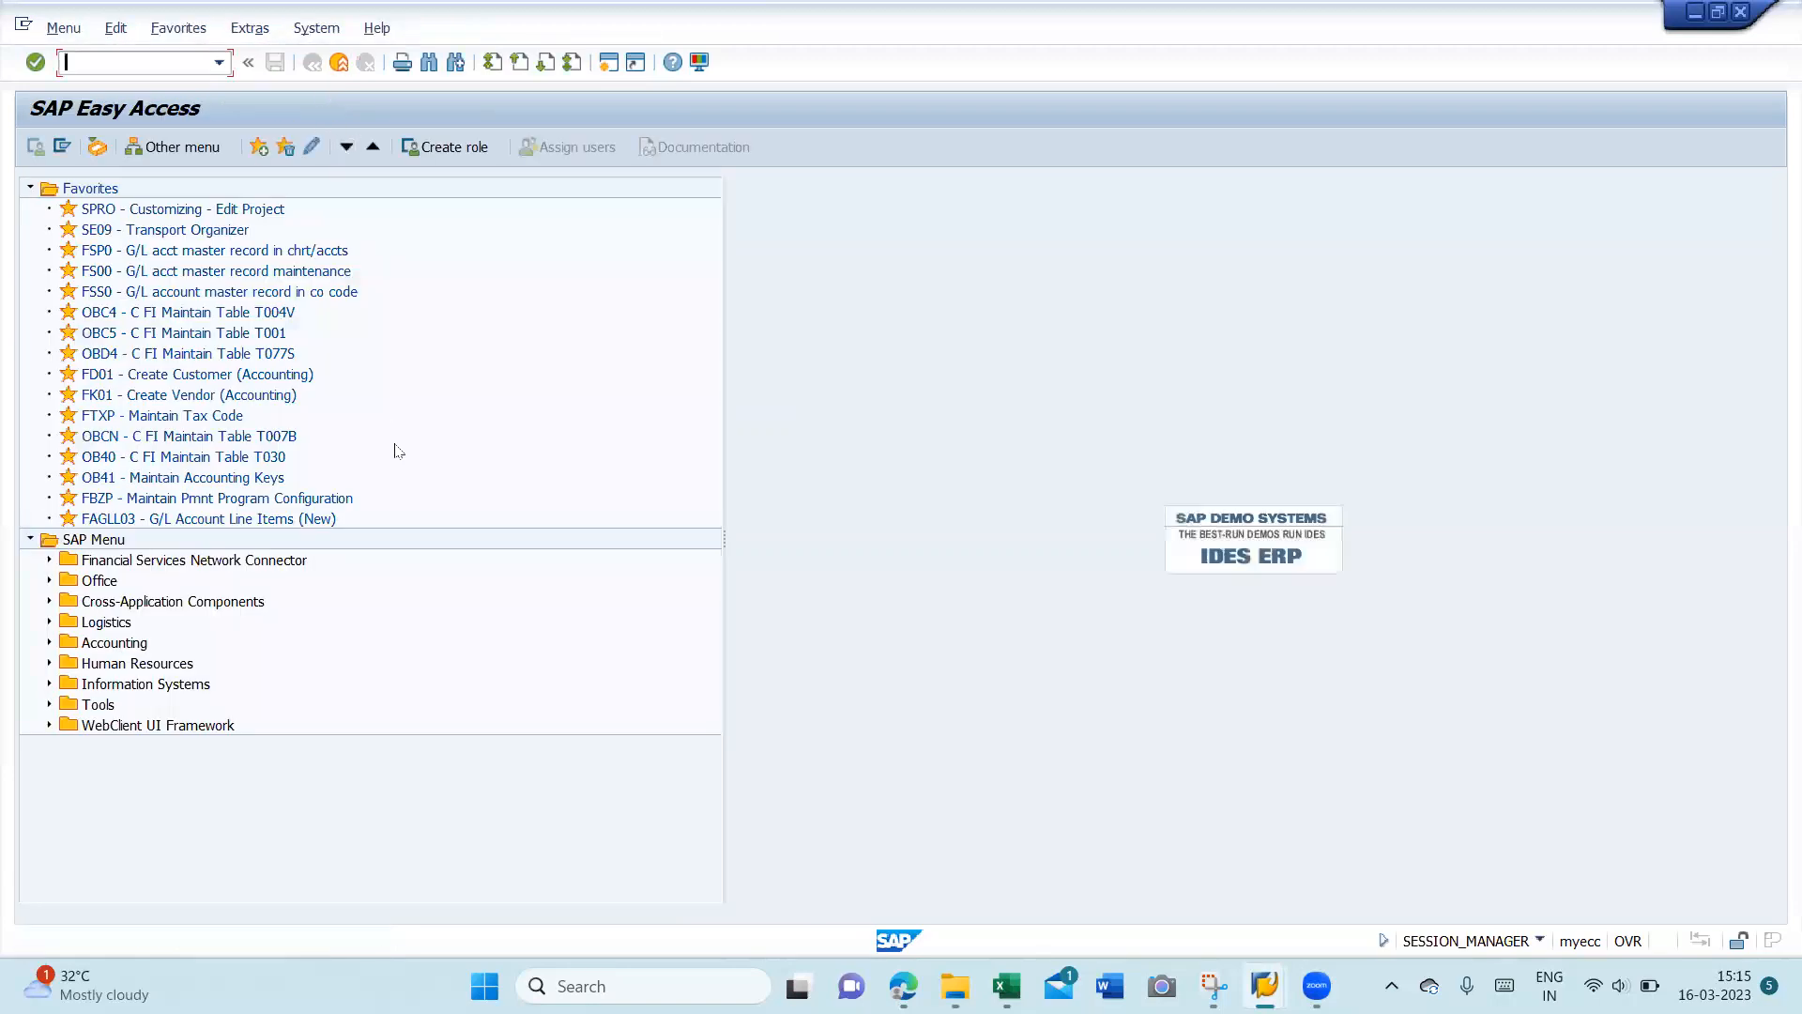
- Start transaction FB60 to enter a vendor invoice
text(FB)
text(60)
key(Return)
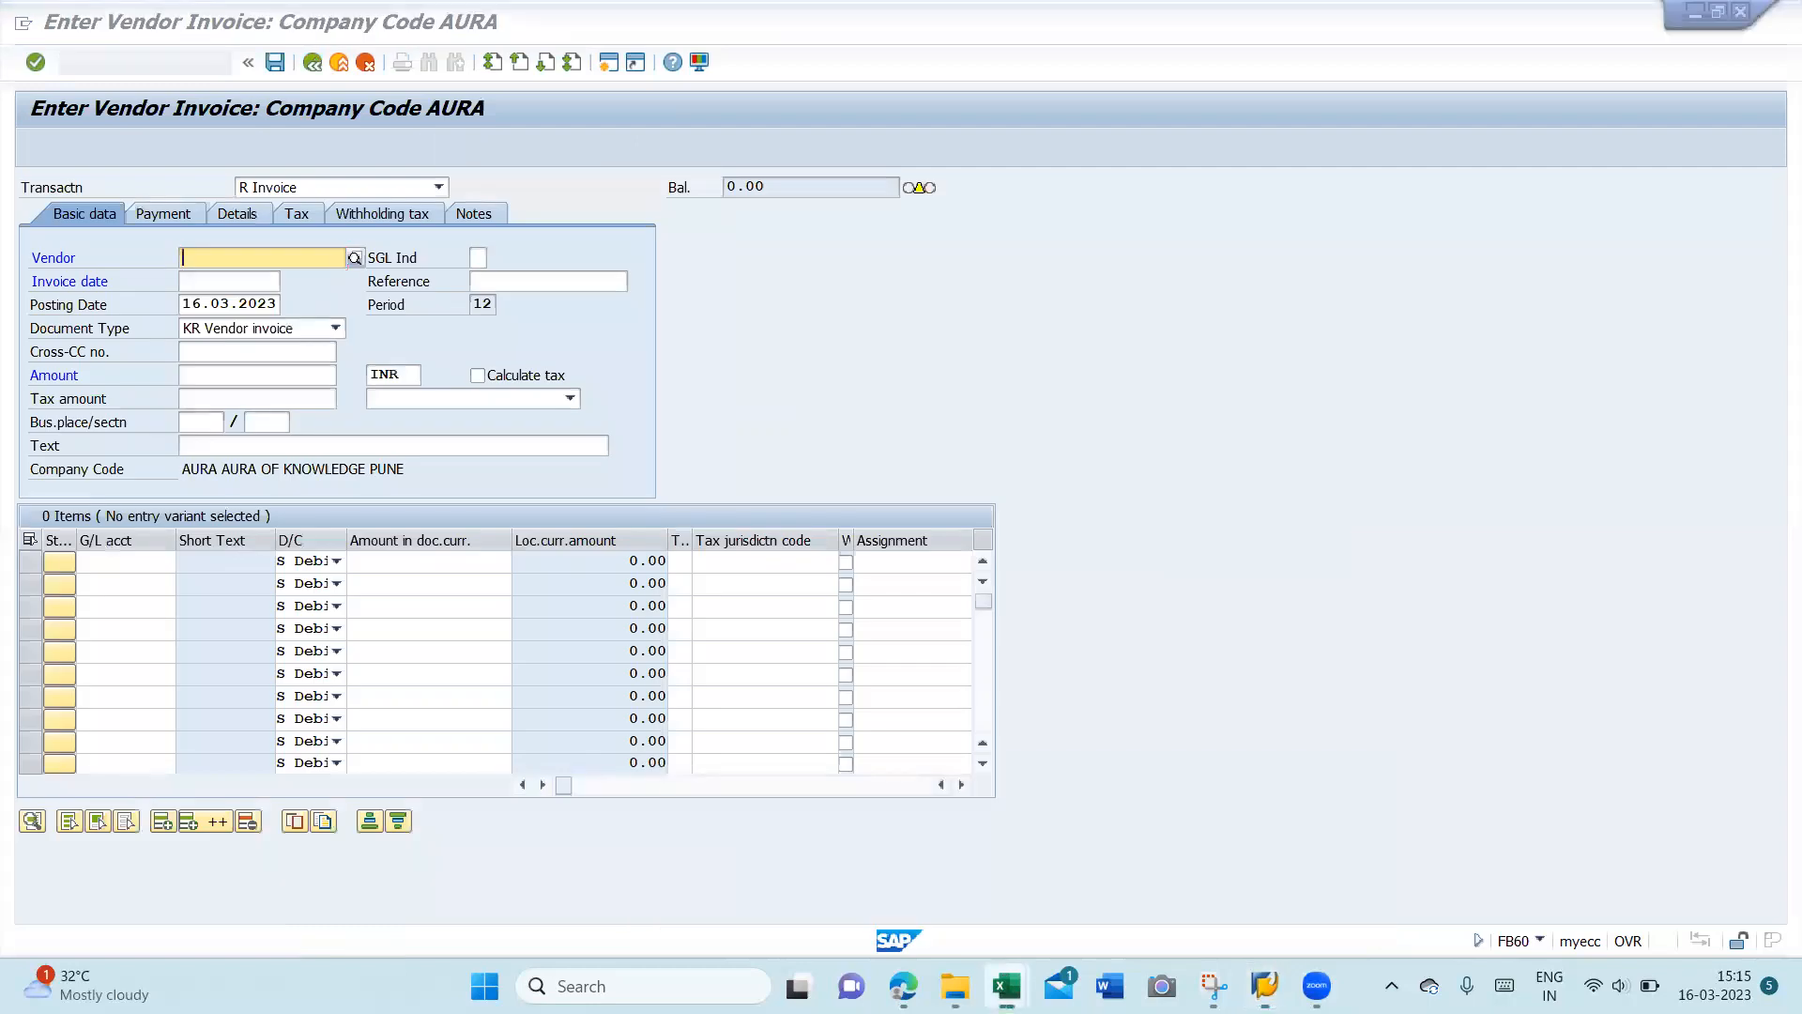
- Close both AEROPOLIS workbooks and the RN Invoice Register from Excel's taskbar previews
right_click(1005, 986)
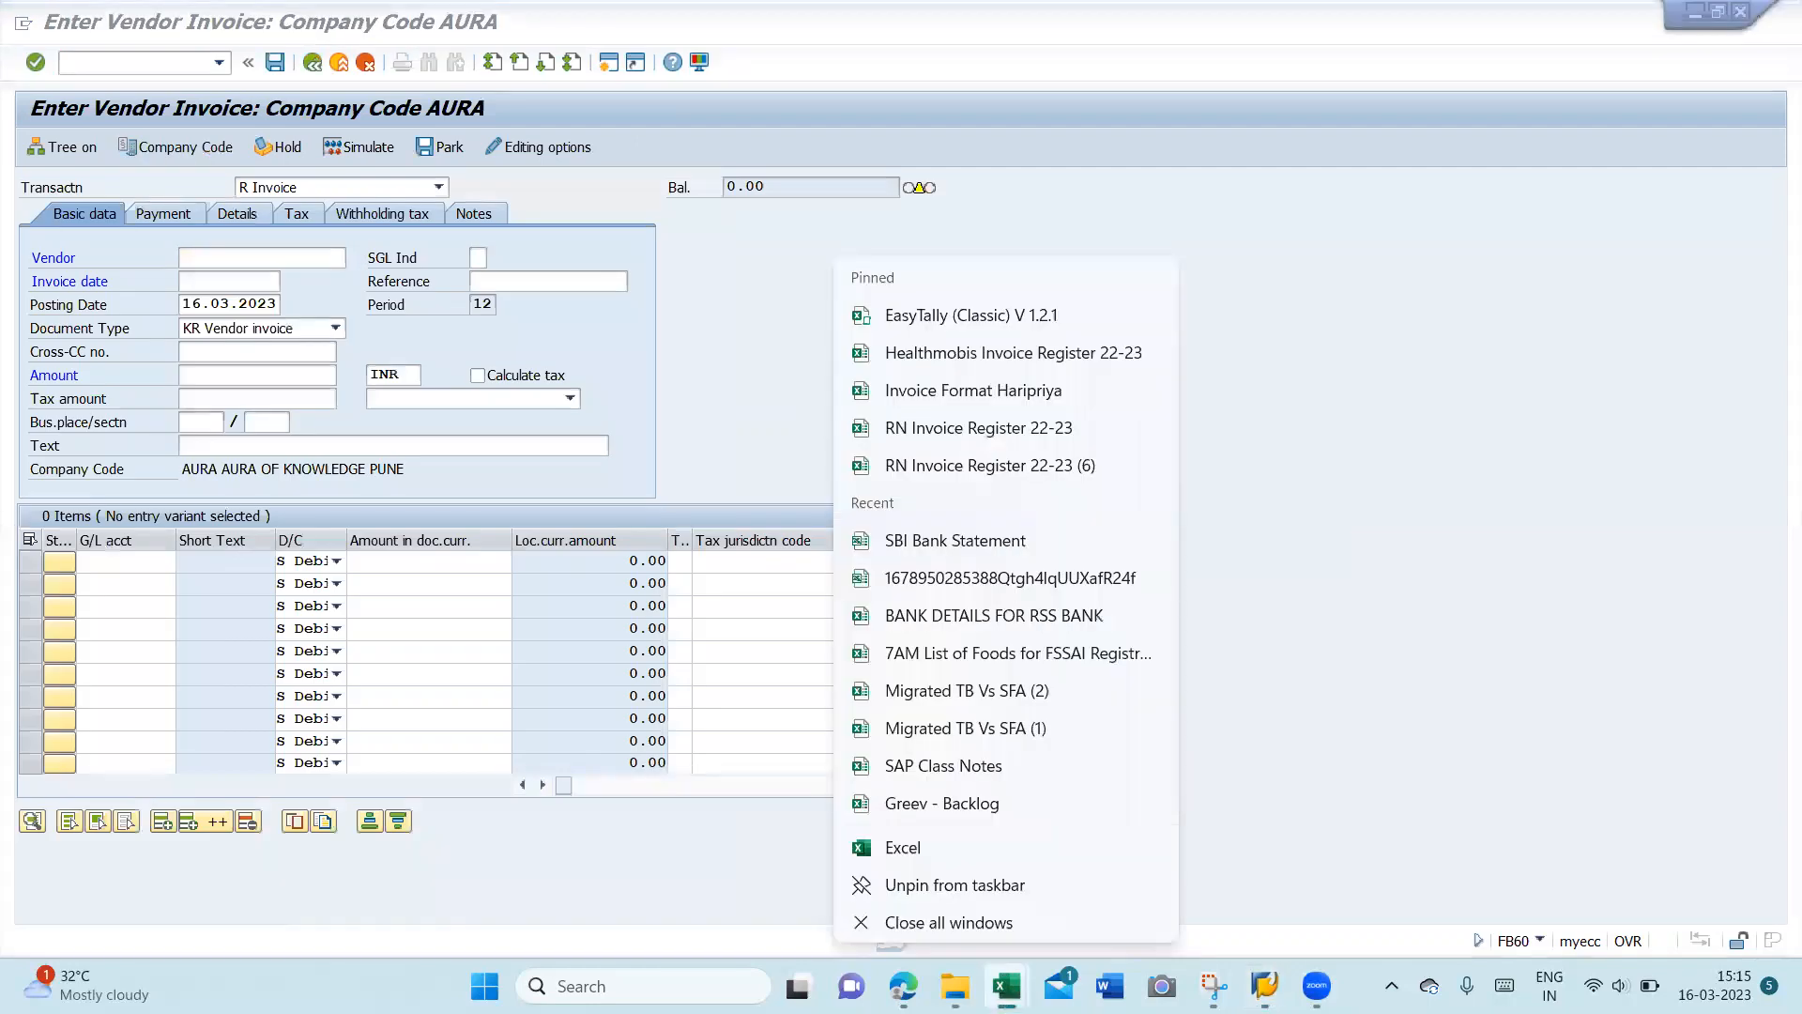
key(Escape)
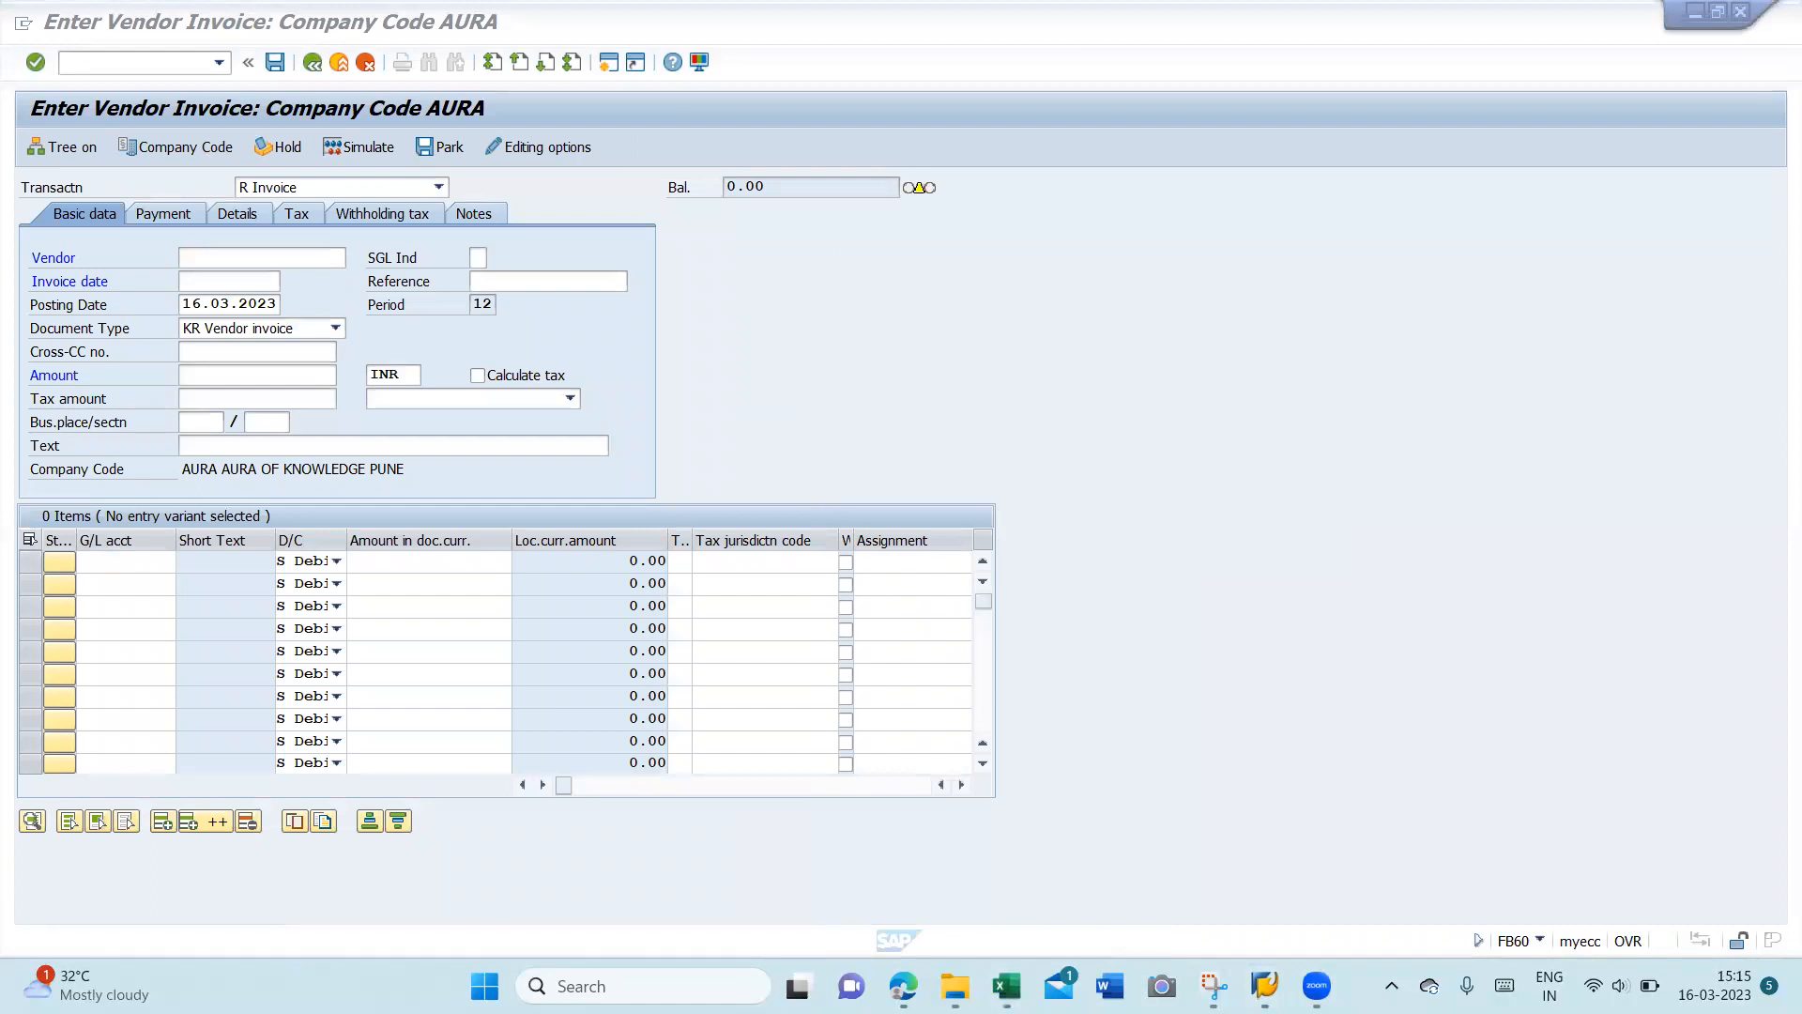
mouse_move(1006, 986)
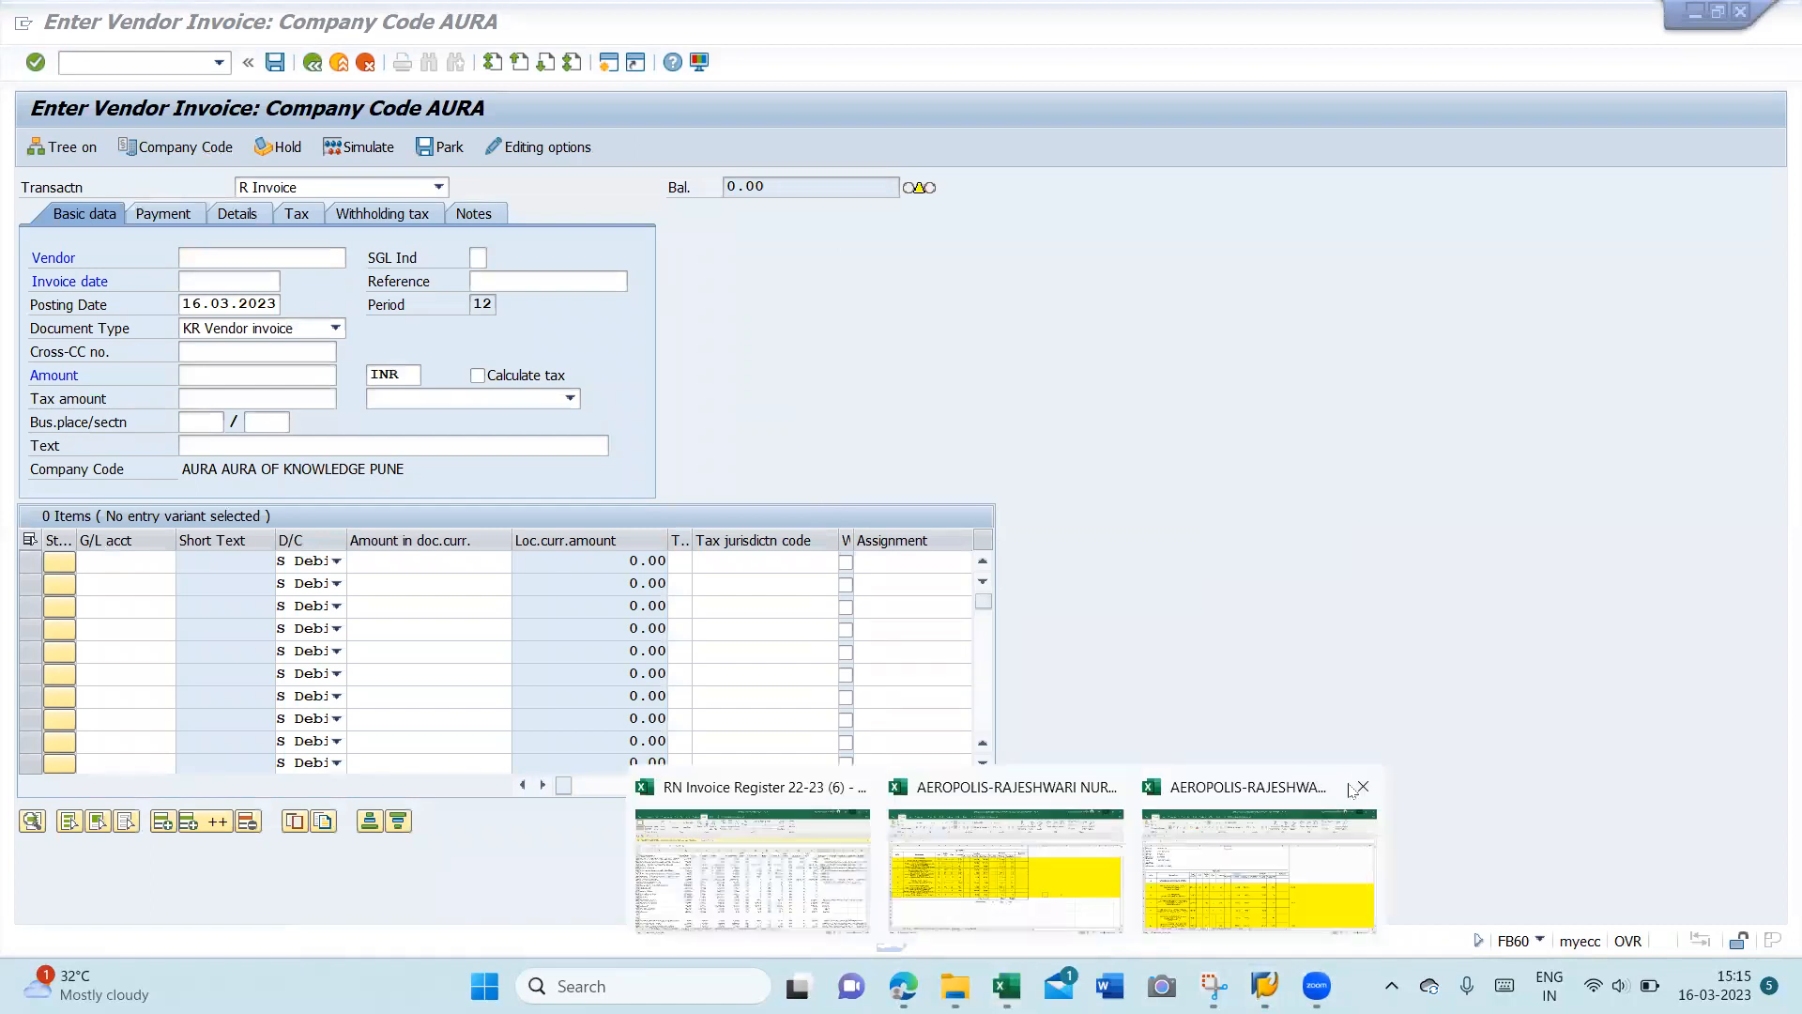
click(1362, 787)
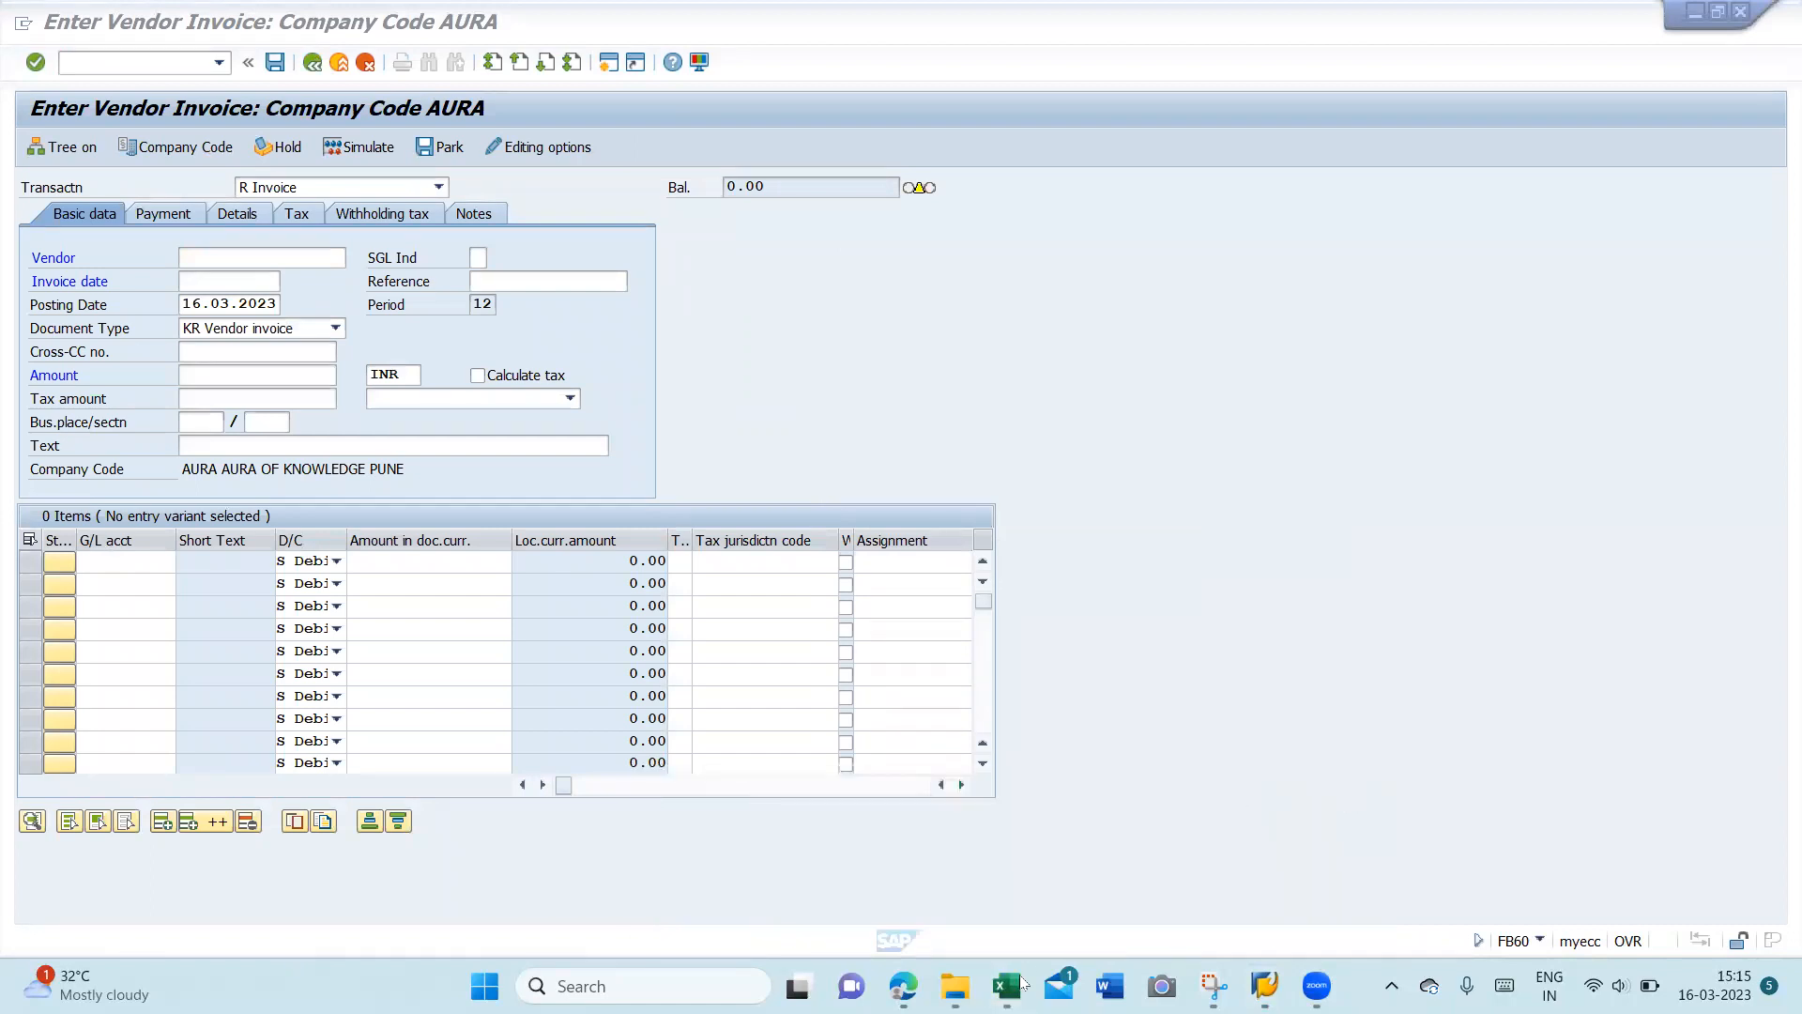
mouse_move(1018, 981)
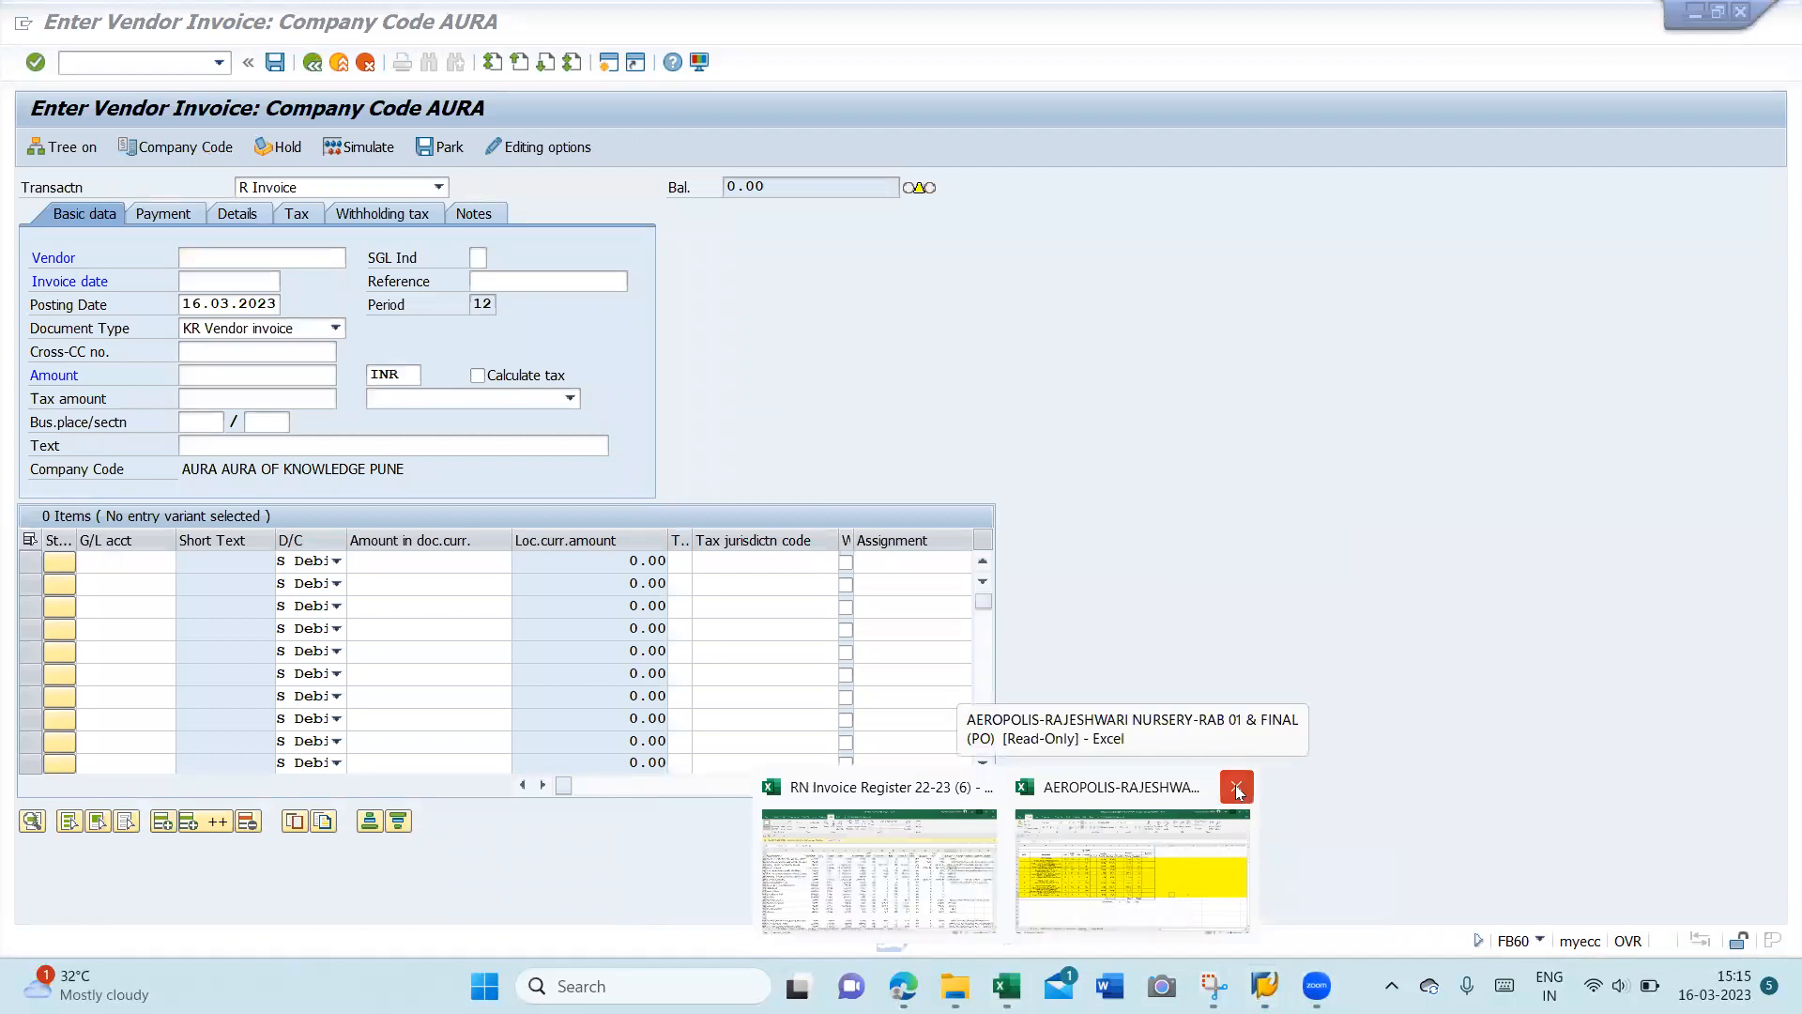
click(1235, 784)
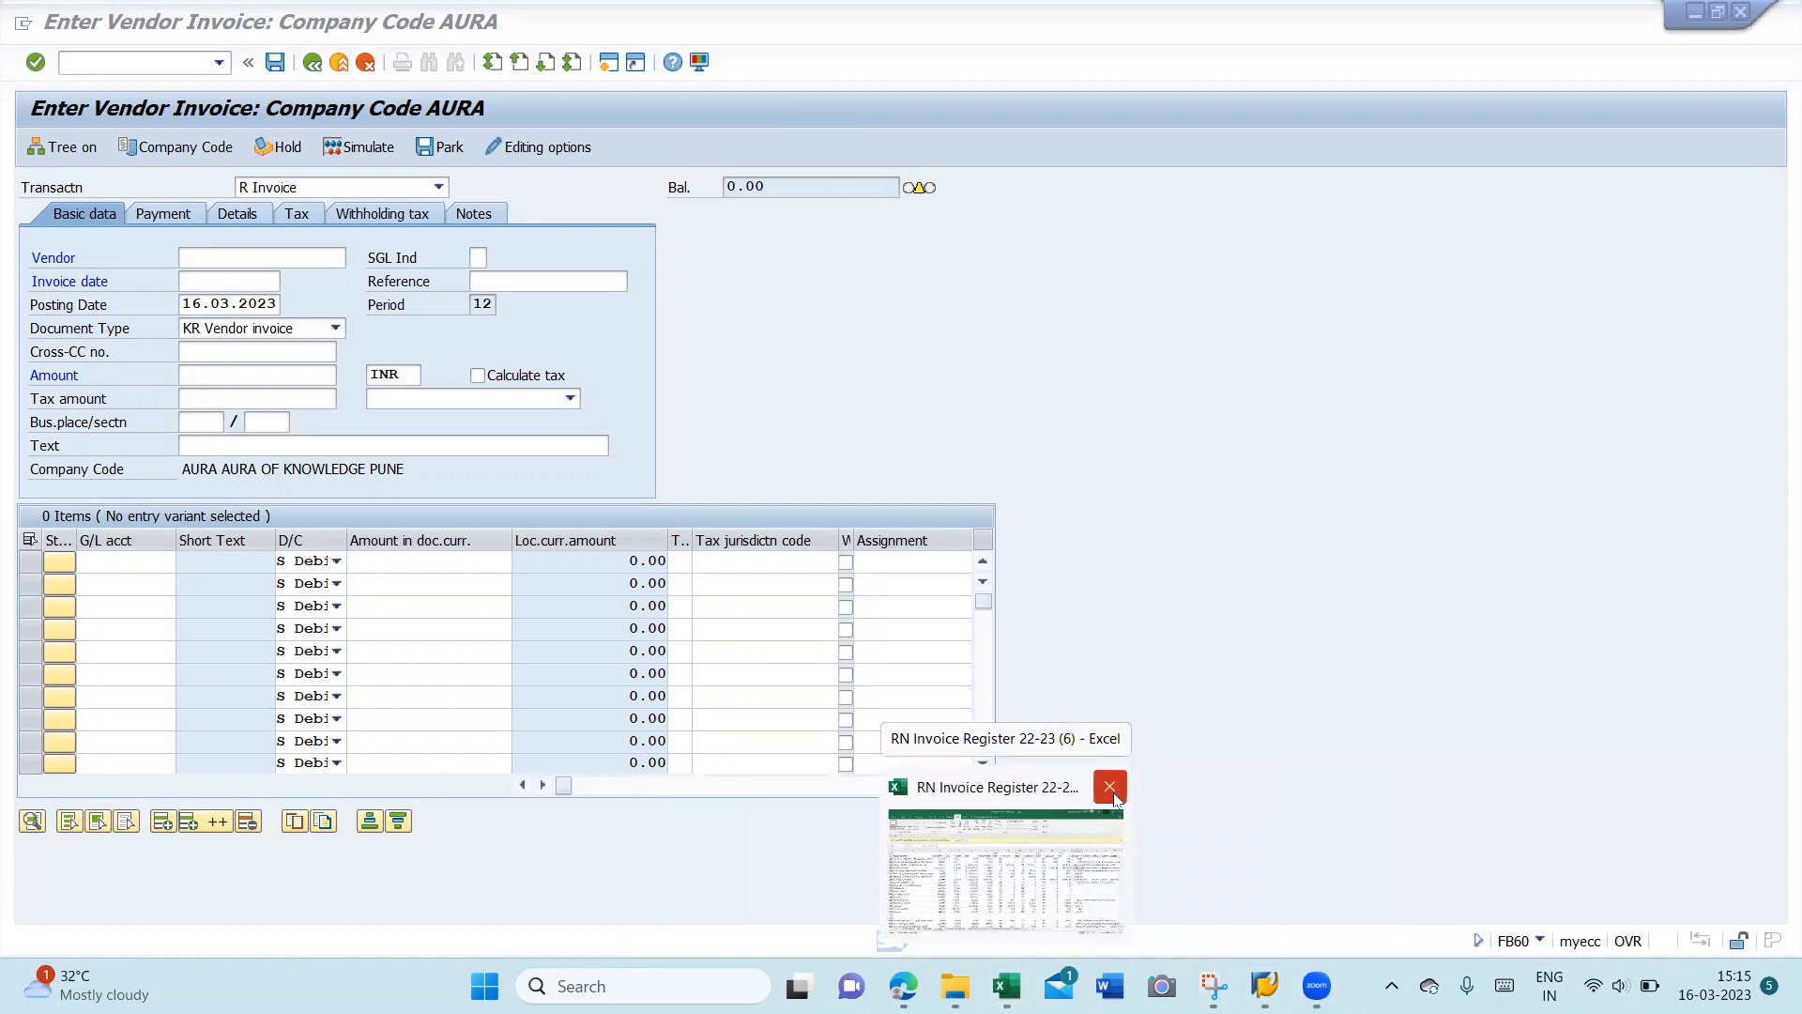
click(1114, 798)
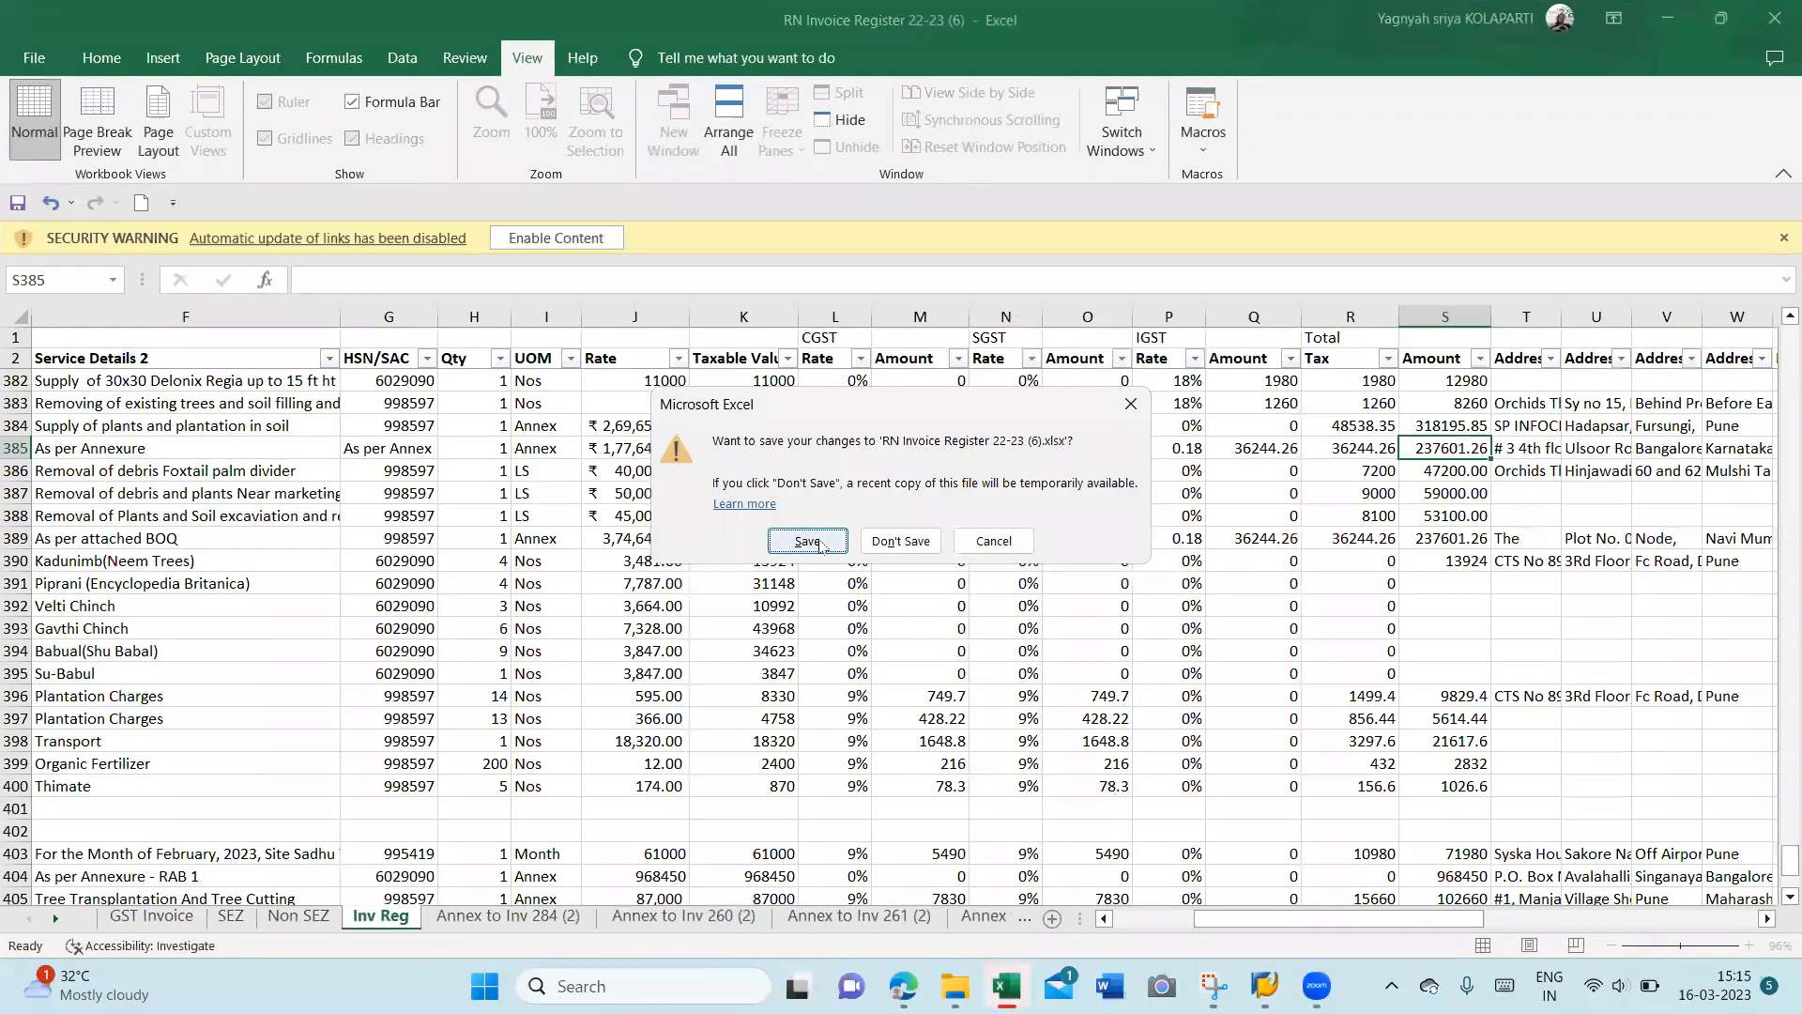
- Save the RN Invoice Register changes and bring SAP's Enter Vendor Invoice window back
click(821, 543)
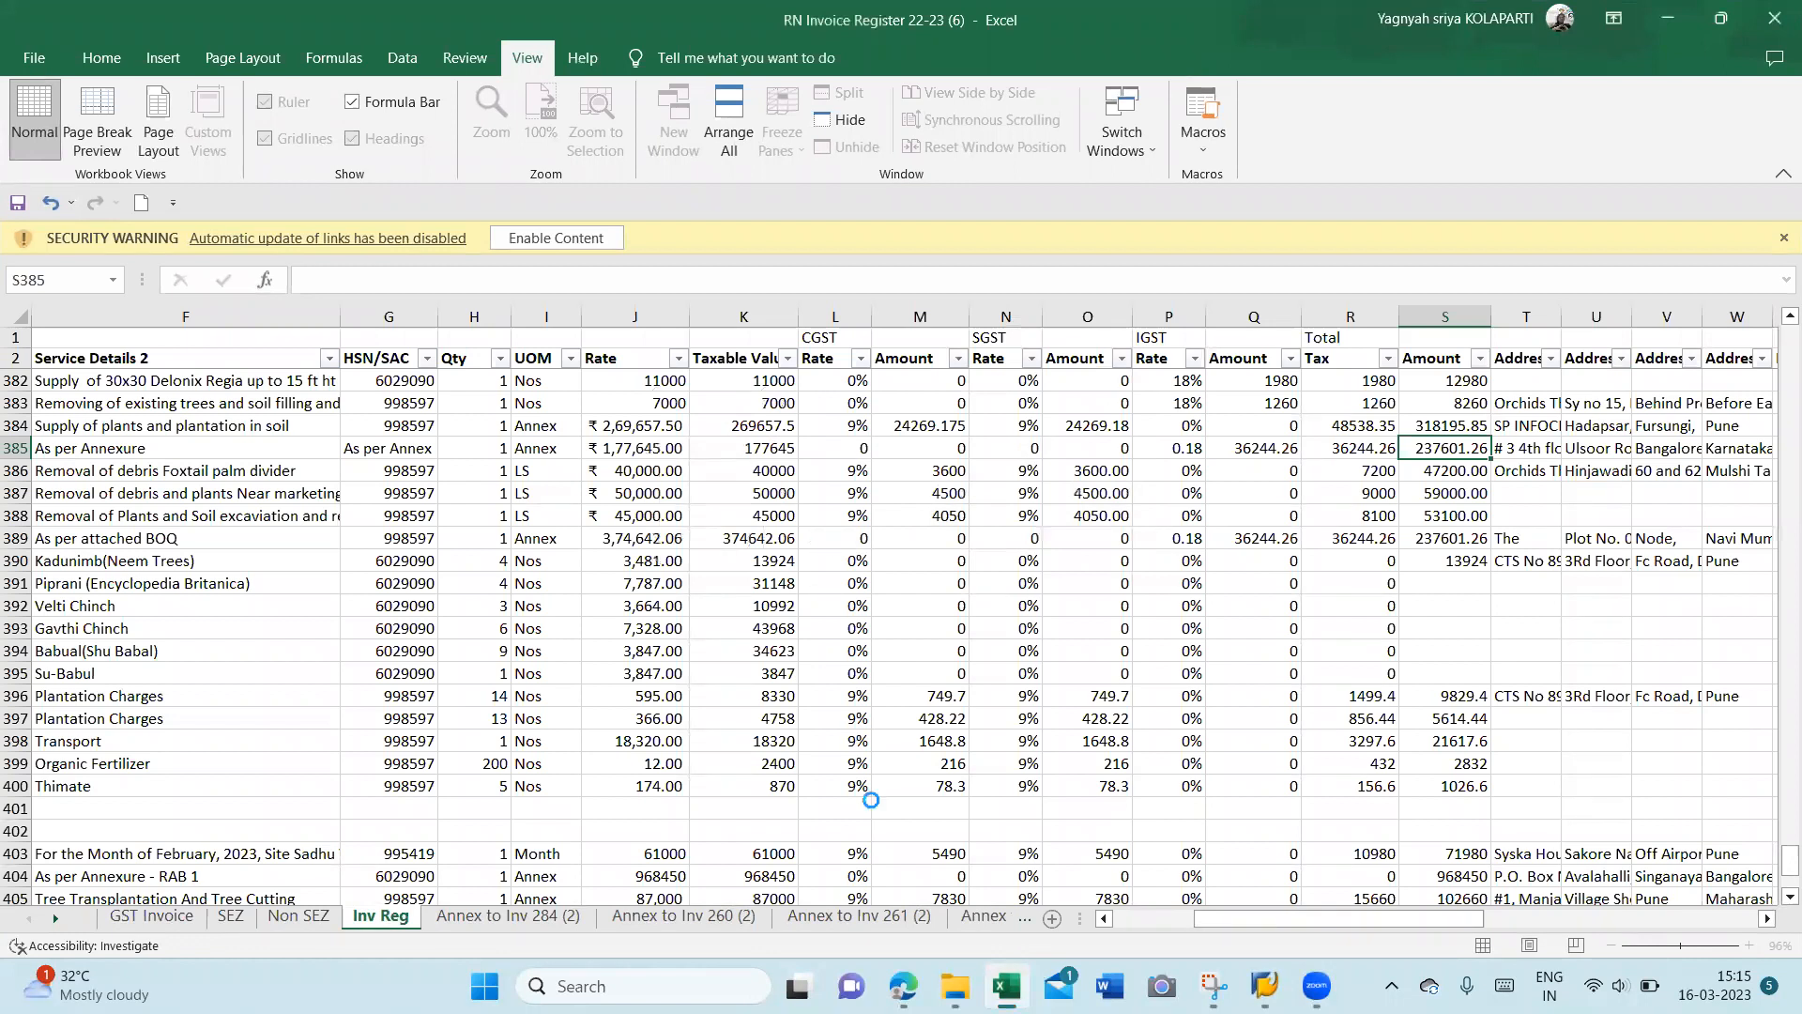
mouse_move(954, 985)
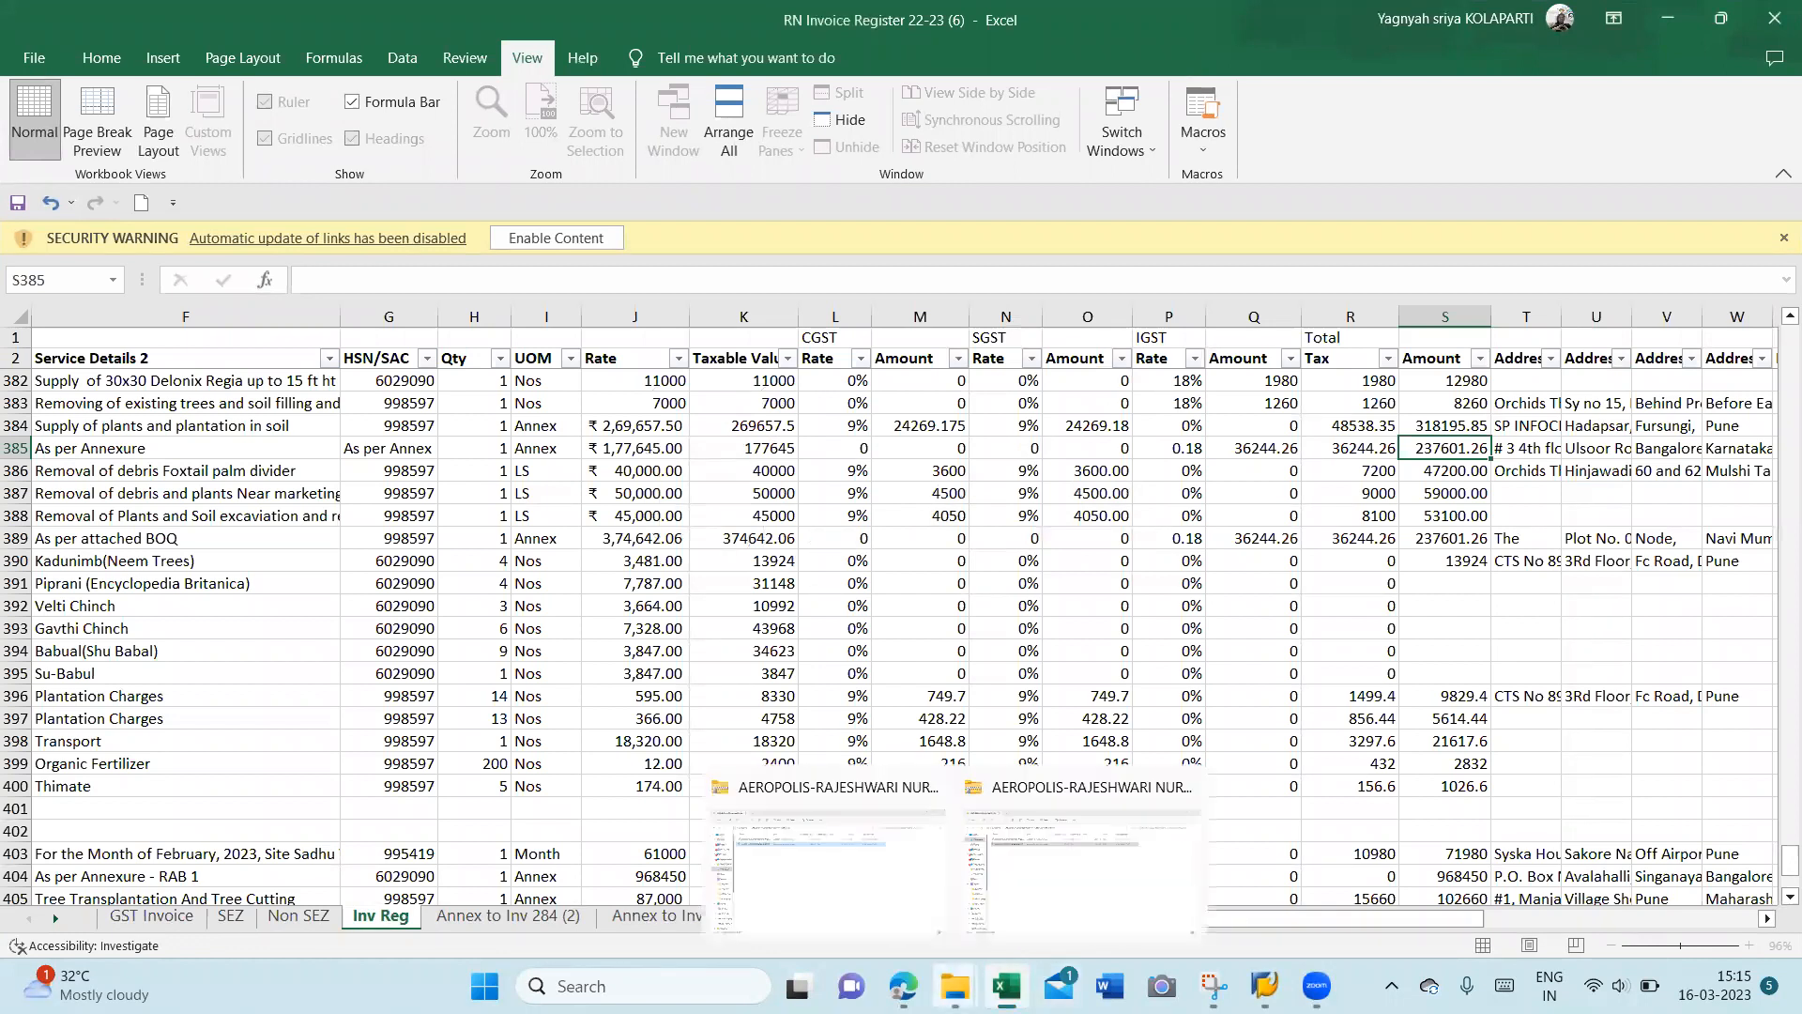
mouse_move(1264, 986)
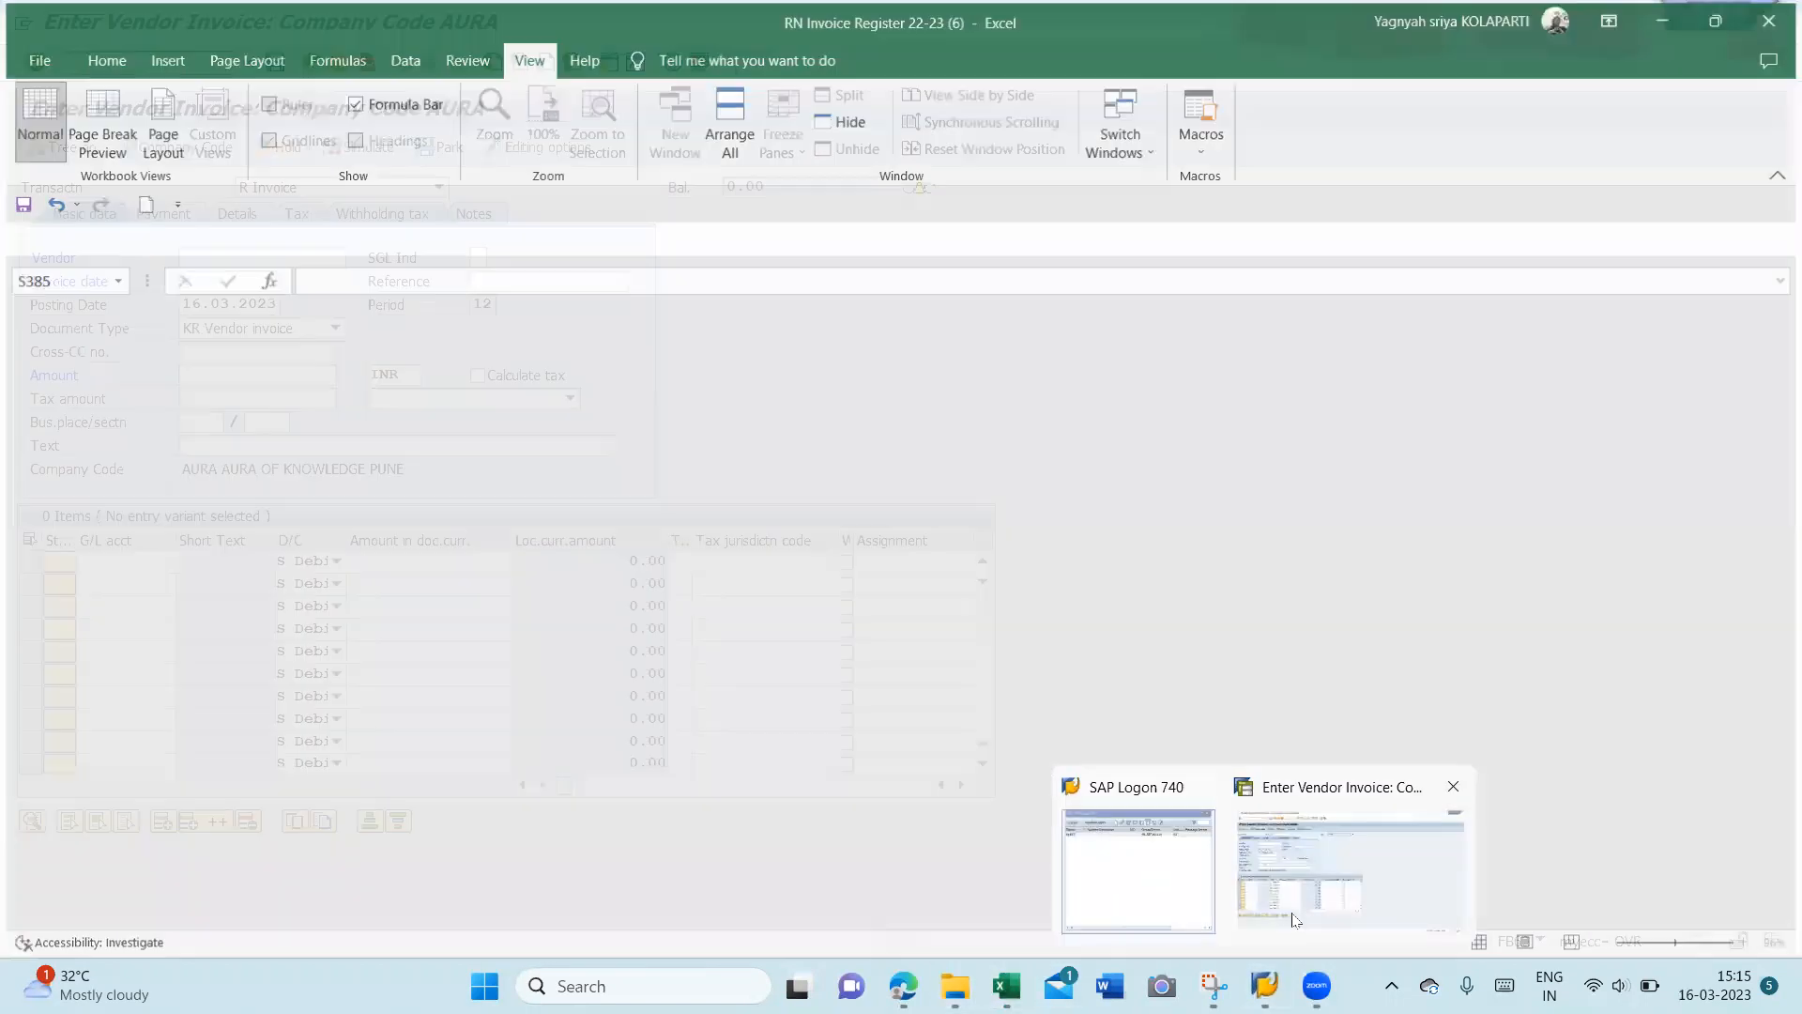
click(1295, 918)
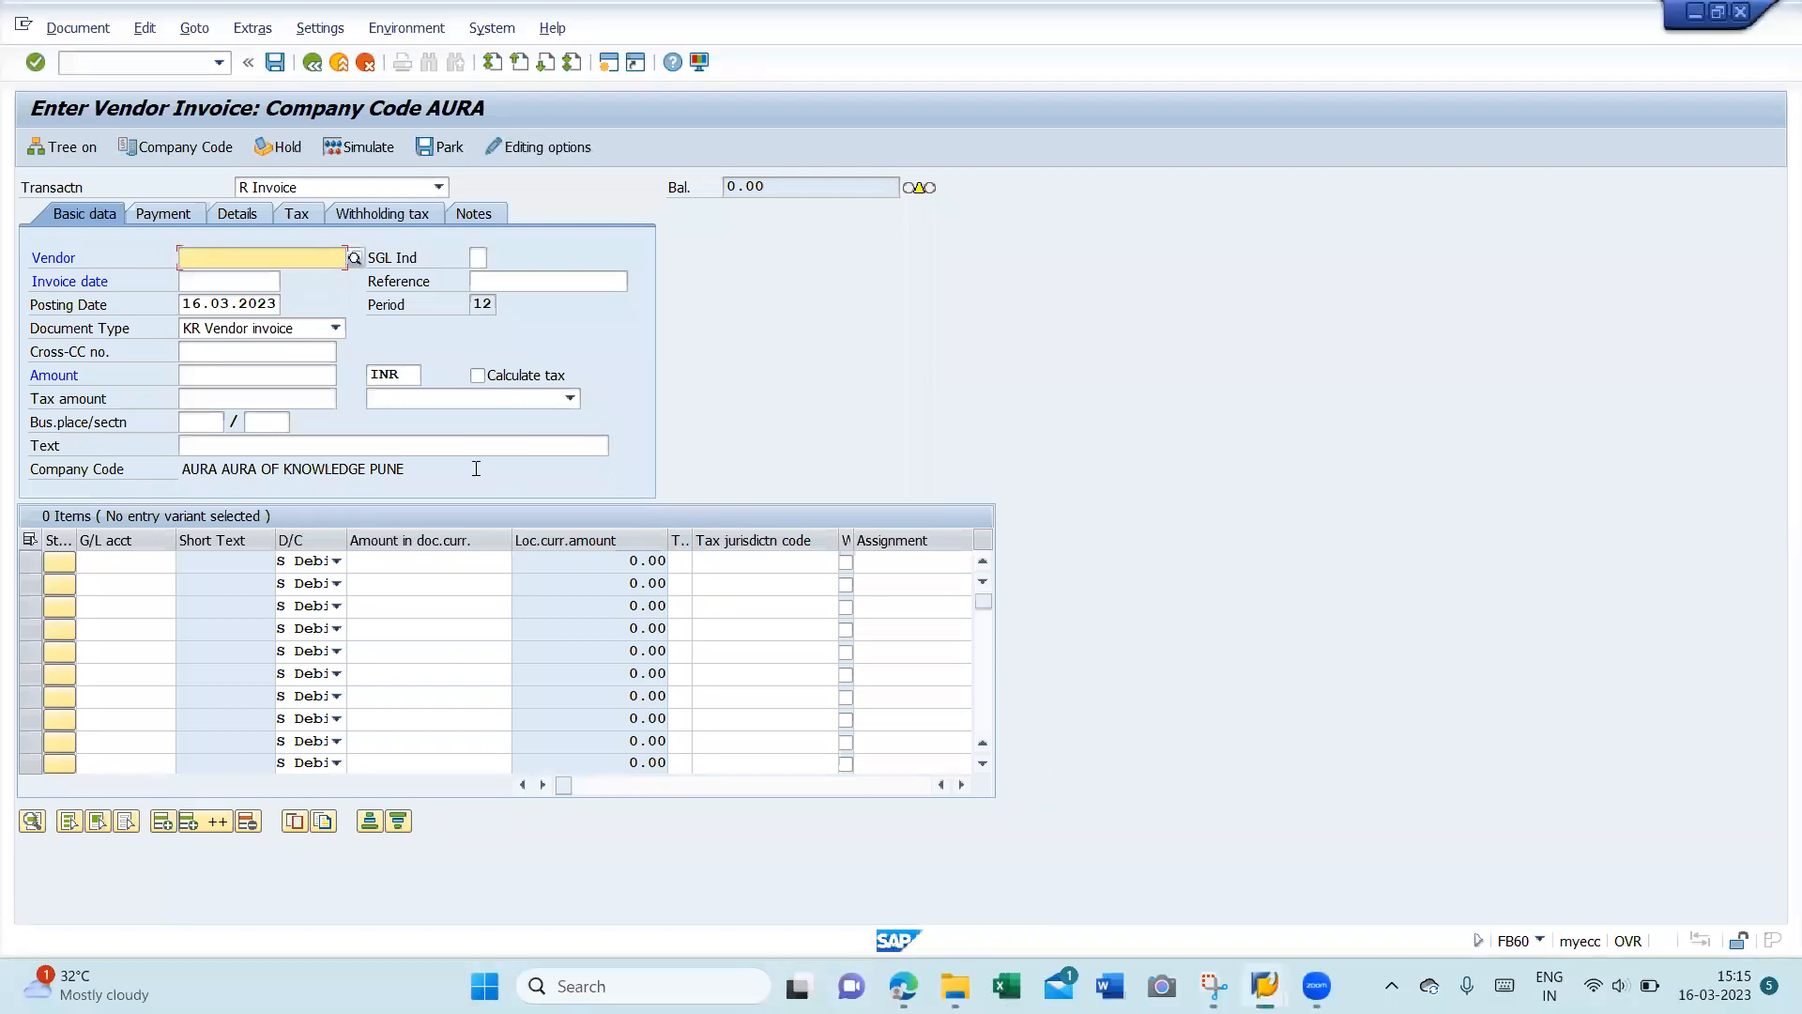
- Find vendor MONEY LENDING COMPANY PVT LTD with a *MONEY* name search and select it
key(Return)
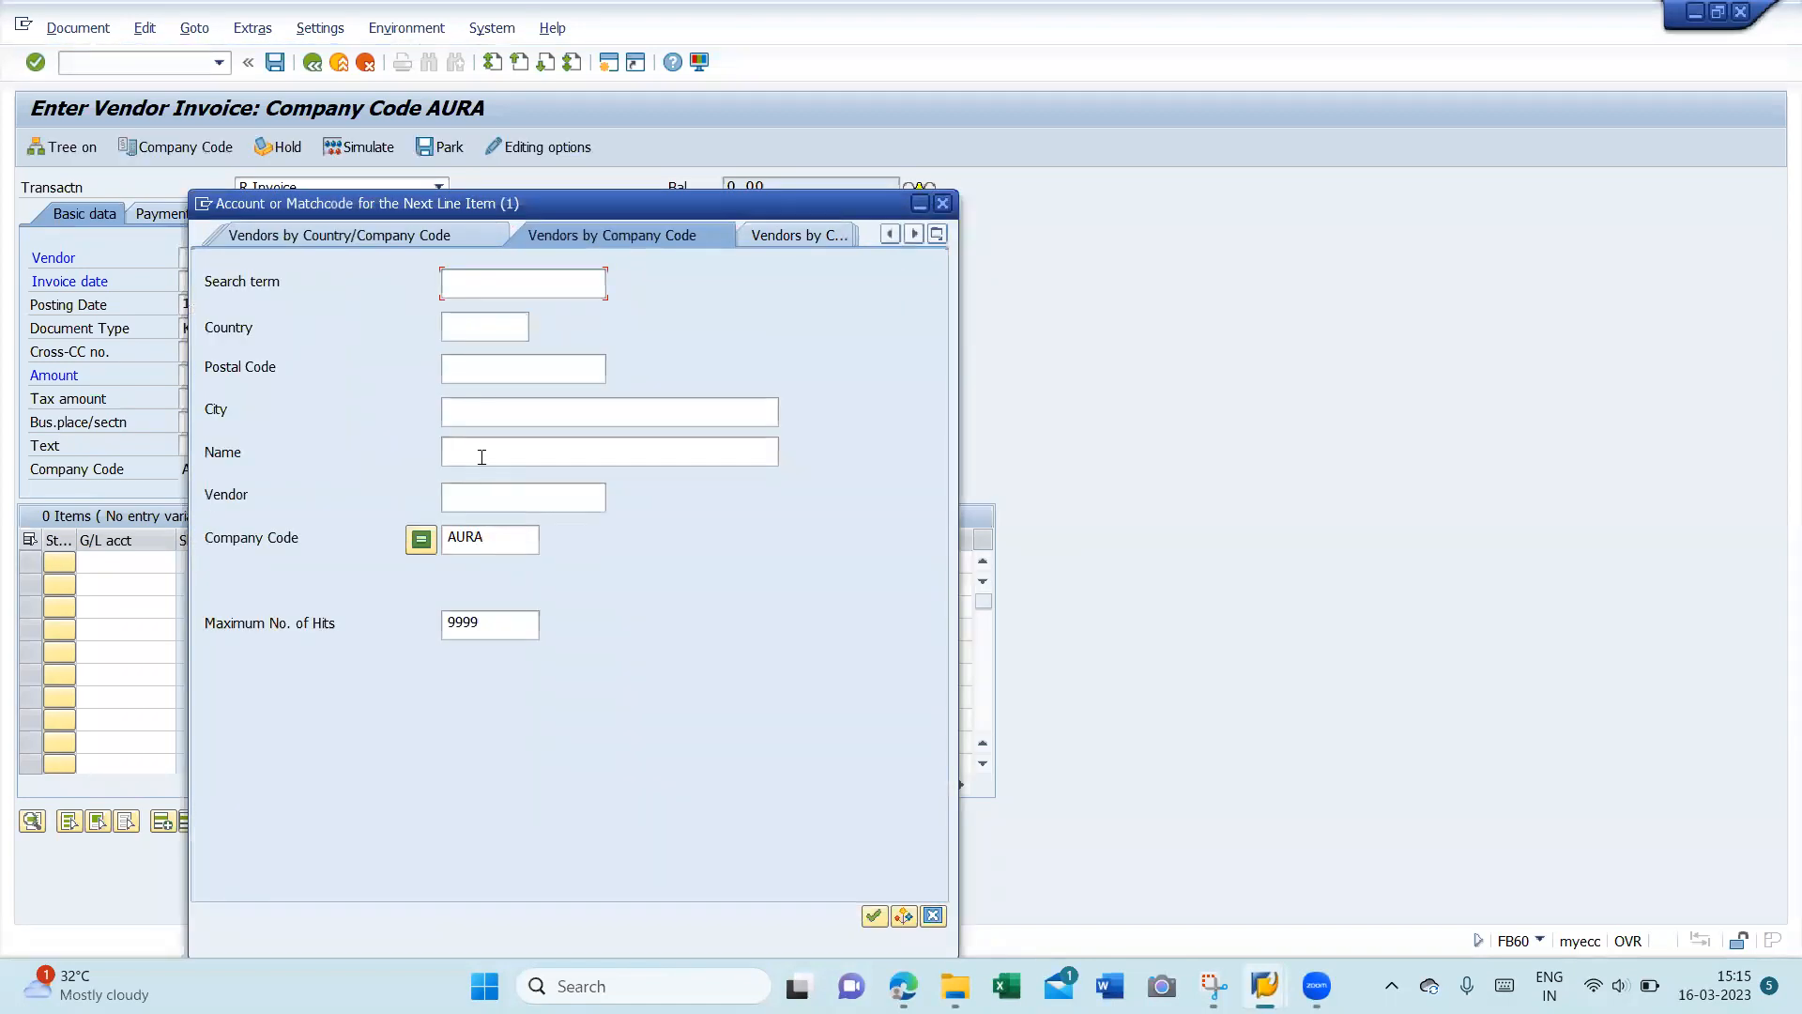
text(*MONEY*)
key(Return)
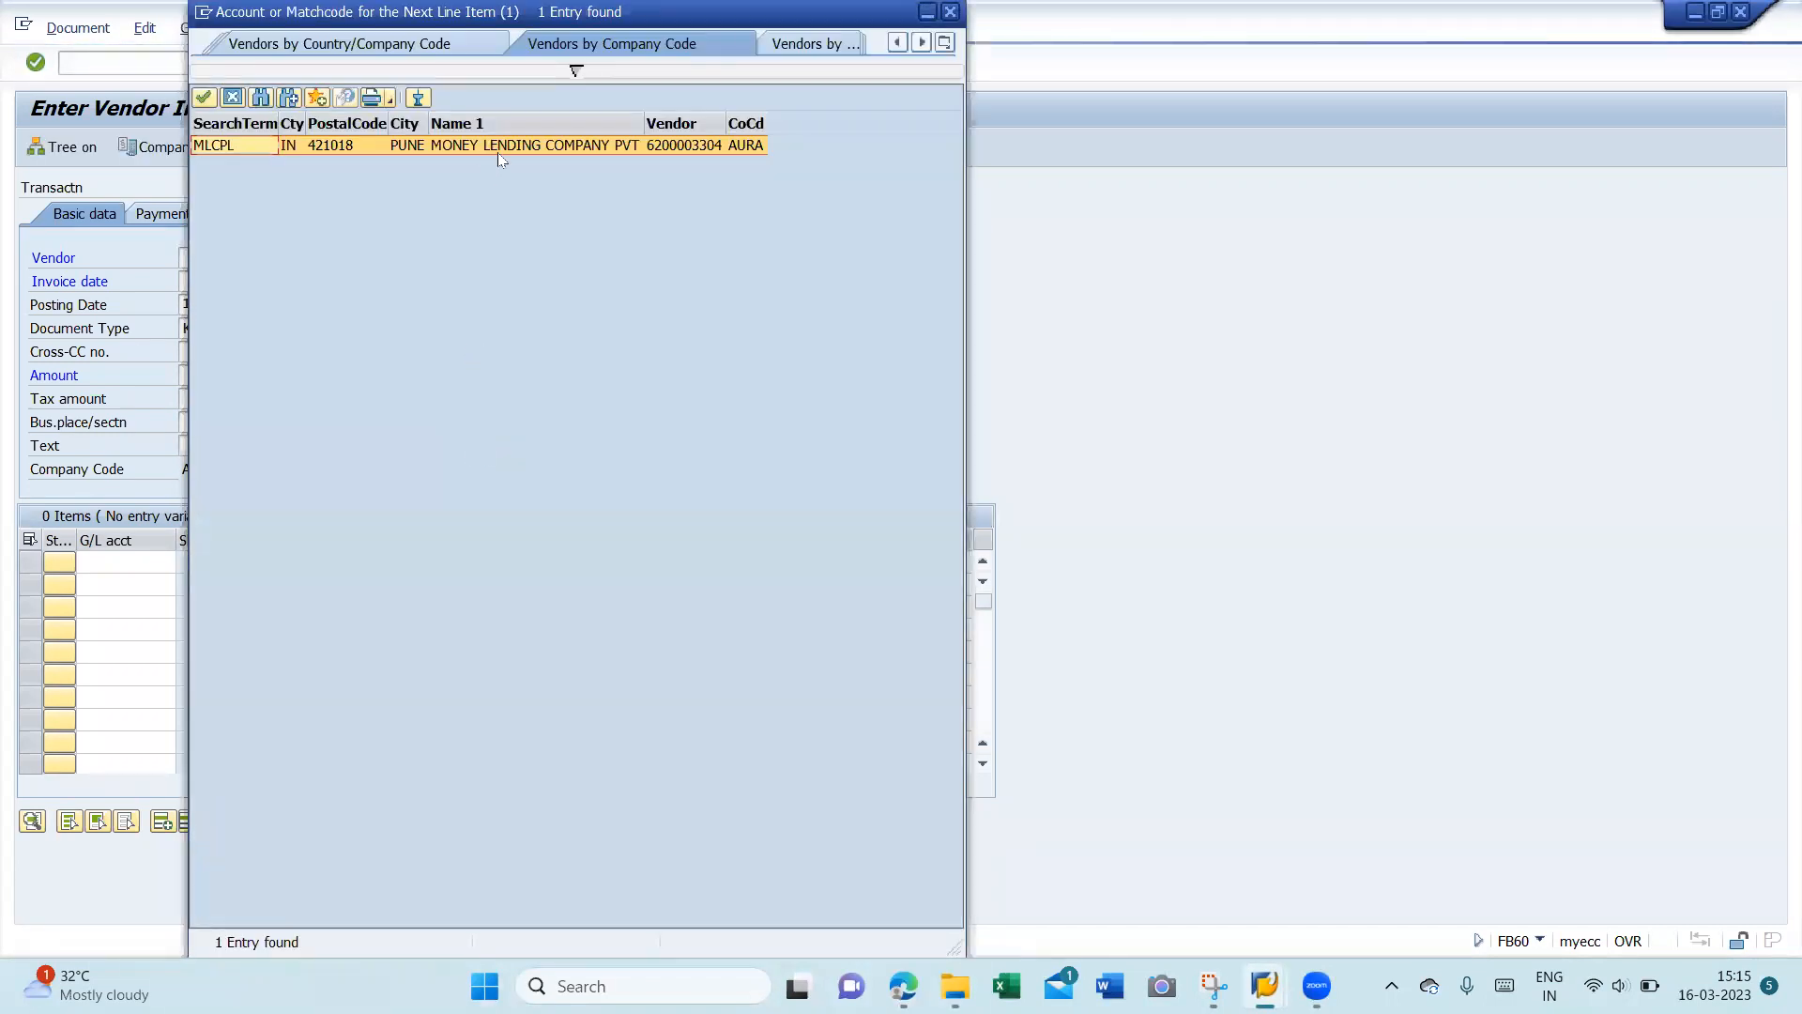
double_click(514, 148)
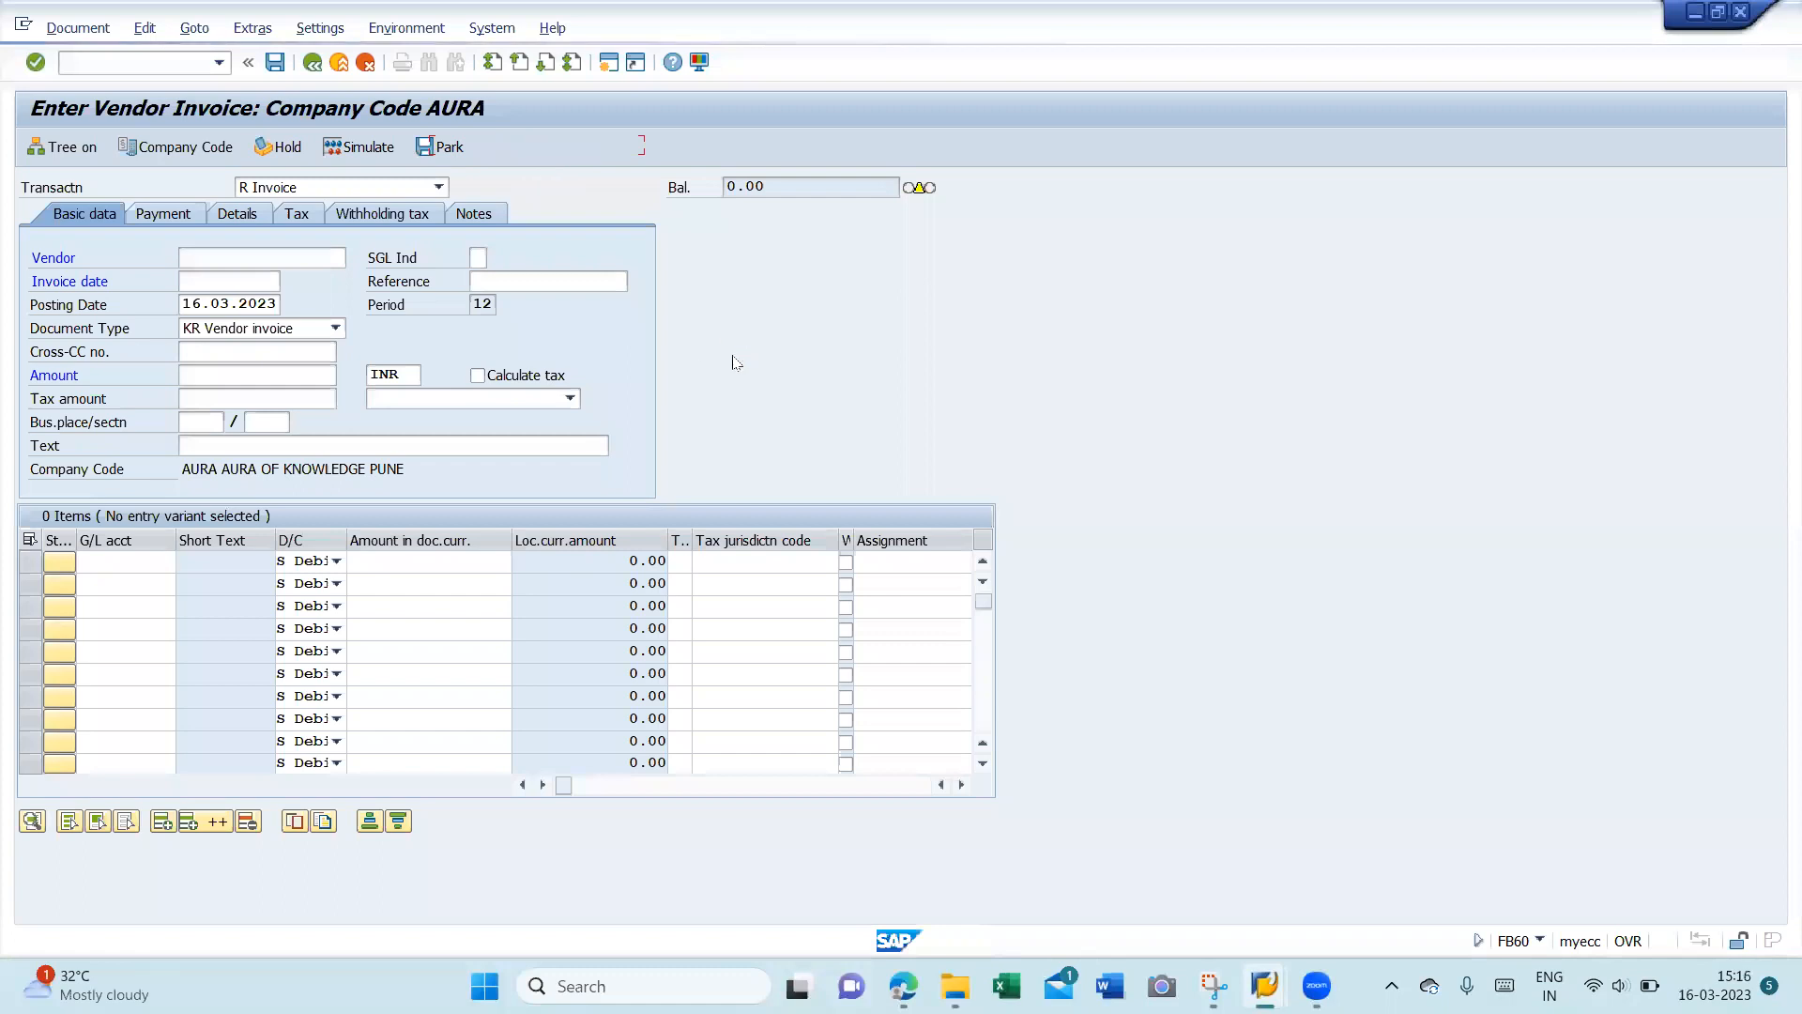
- Enter invoice date 01.01.2023, reference INT FOR DEC2022 and posting date 01.01.2023
key(Tab)
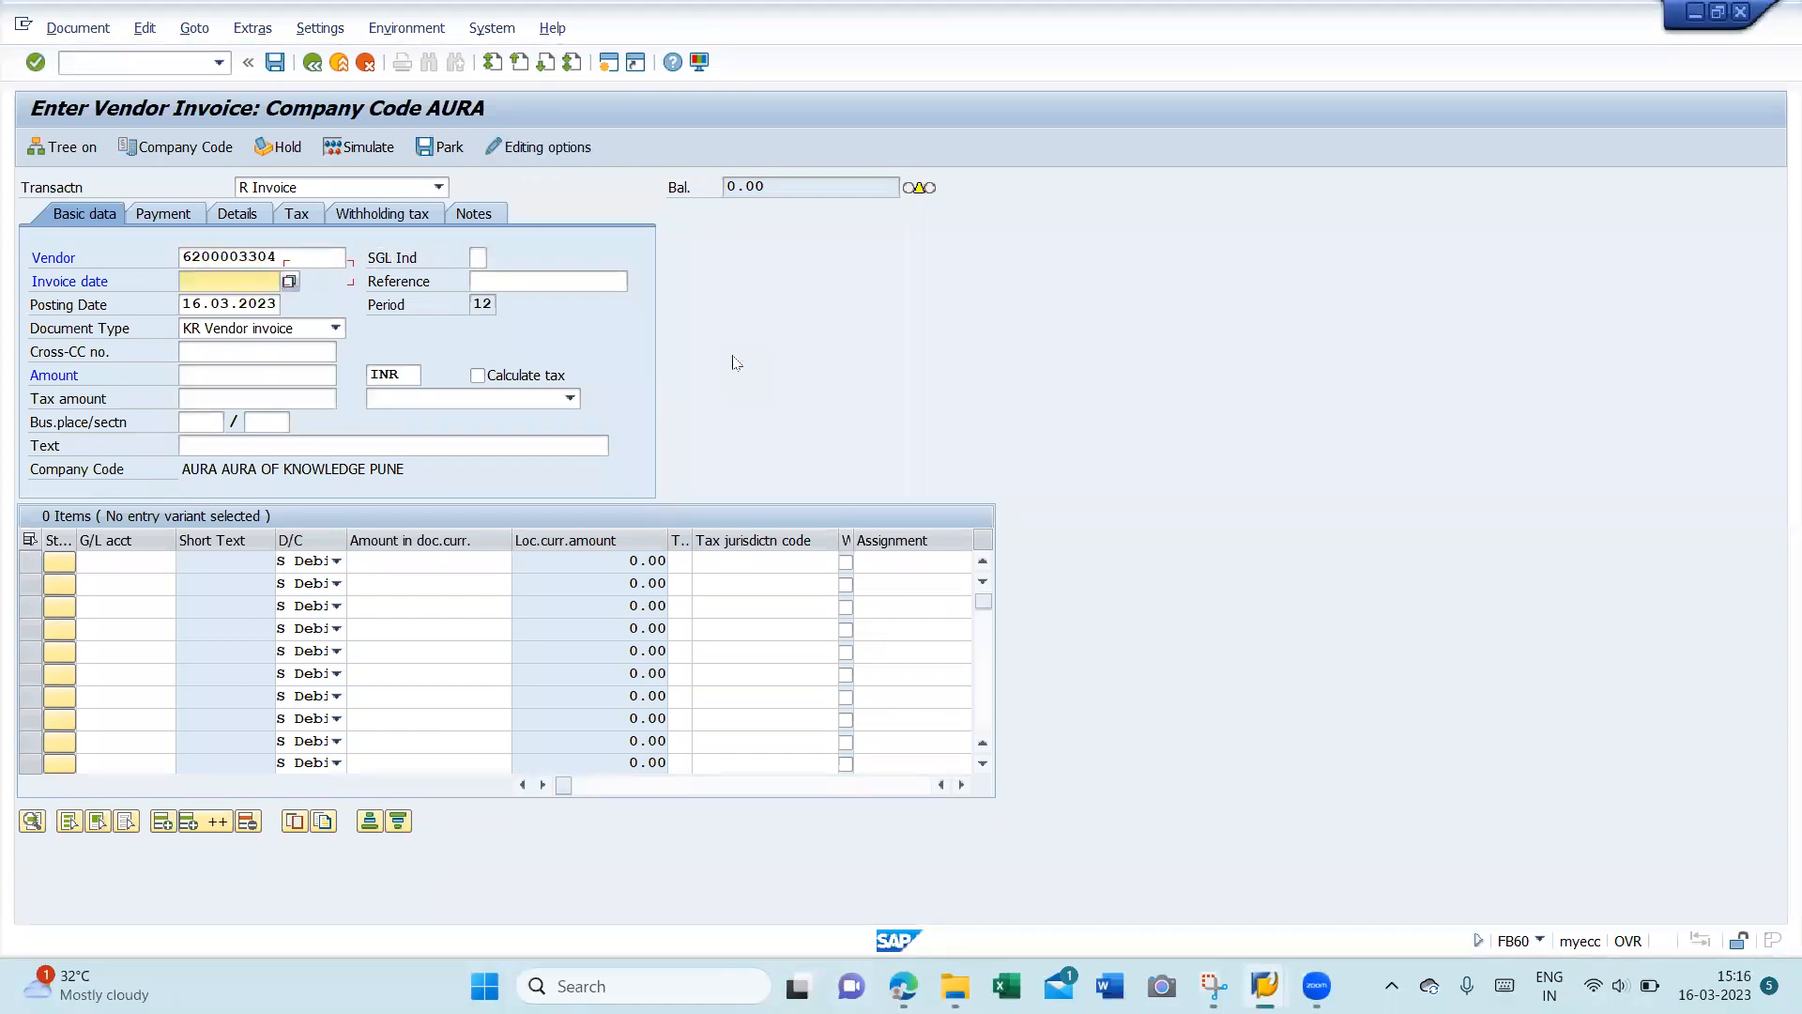
text(01012023)
key(Tab)
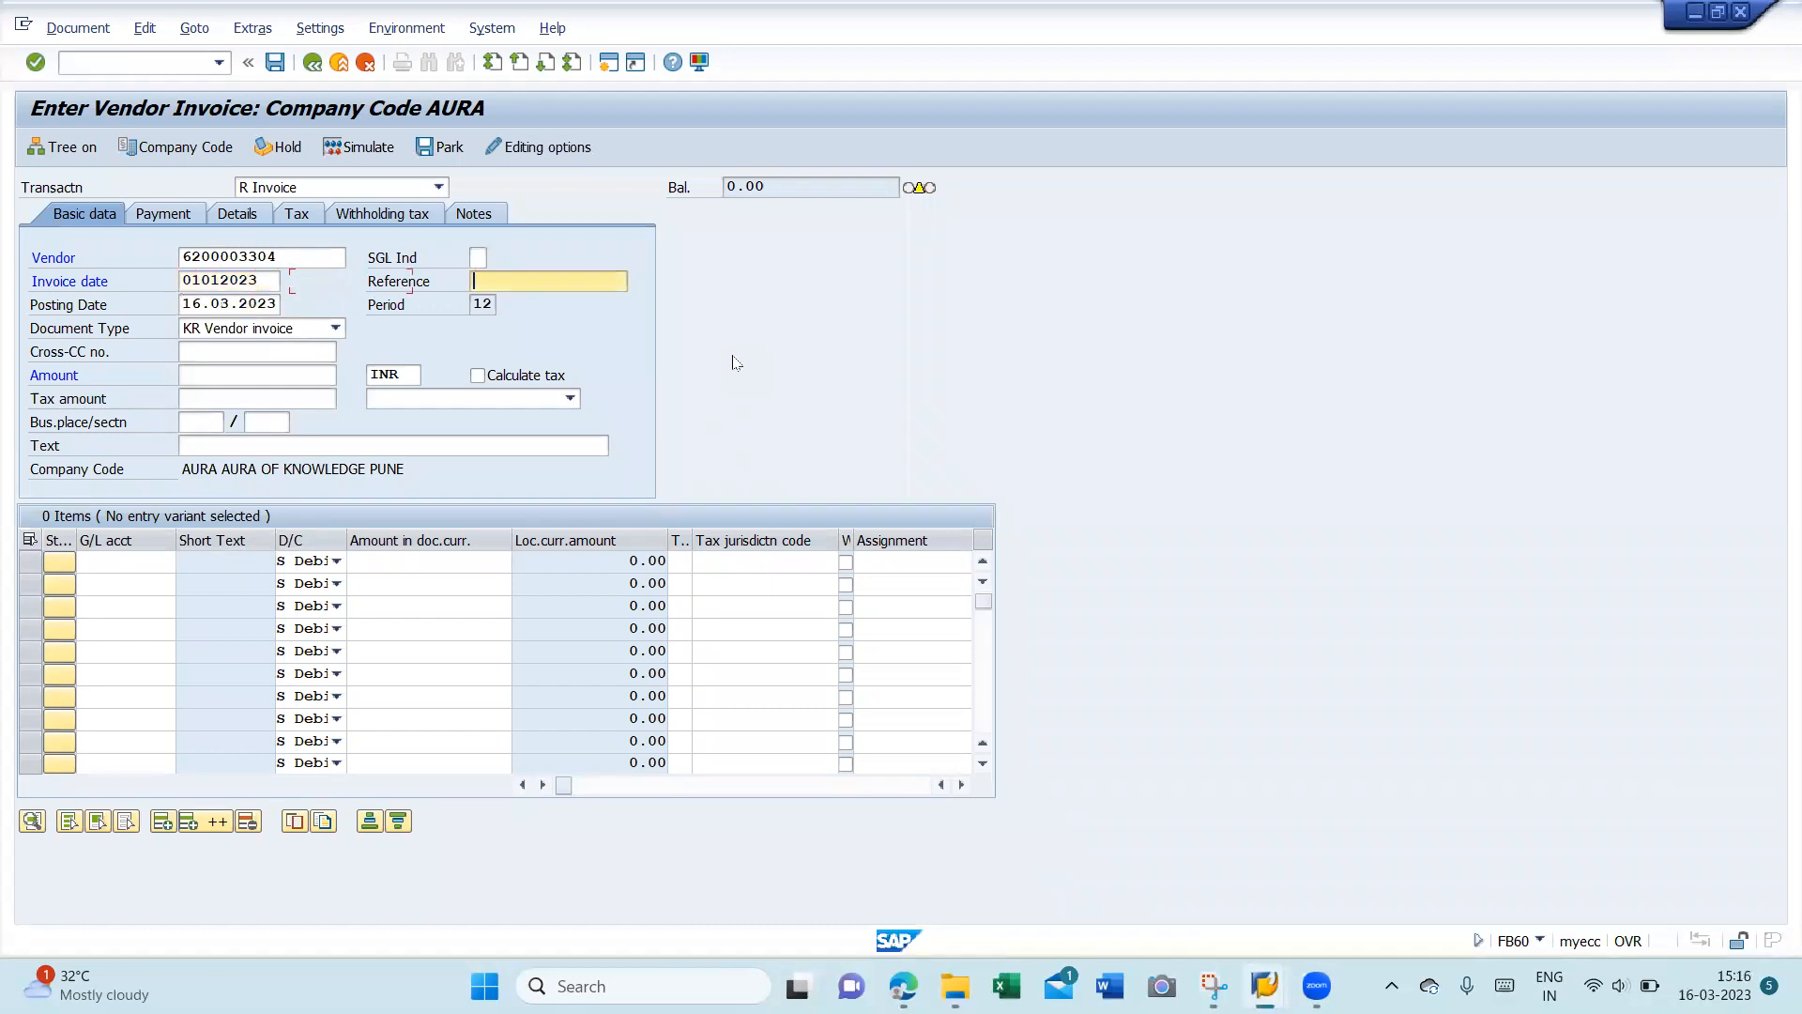
text(INT FOR DEC2022)
key(Tab)
key(Delete)
key(Delete)
key(Delete)
key(Delete)
key(Delete)
key(Delete)
key(Delete)
key(Delete)
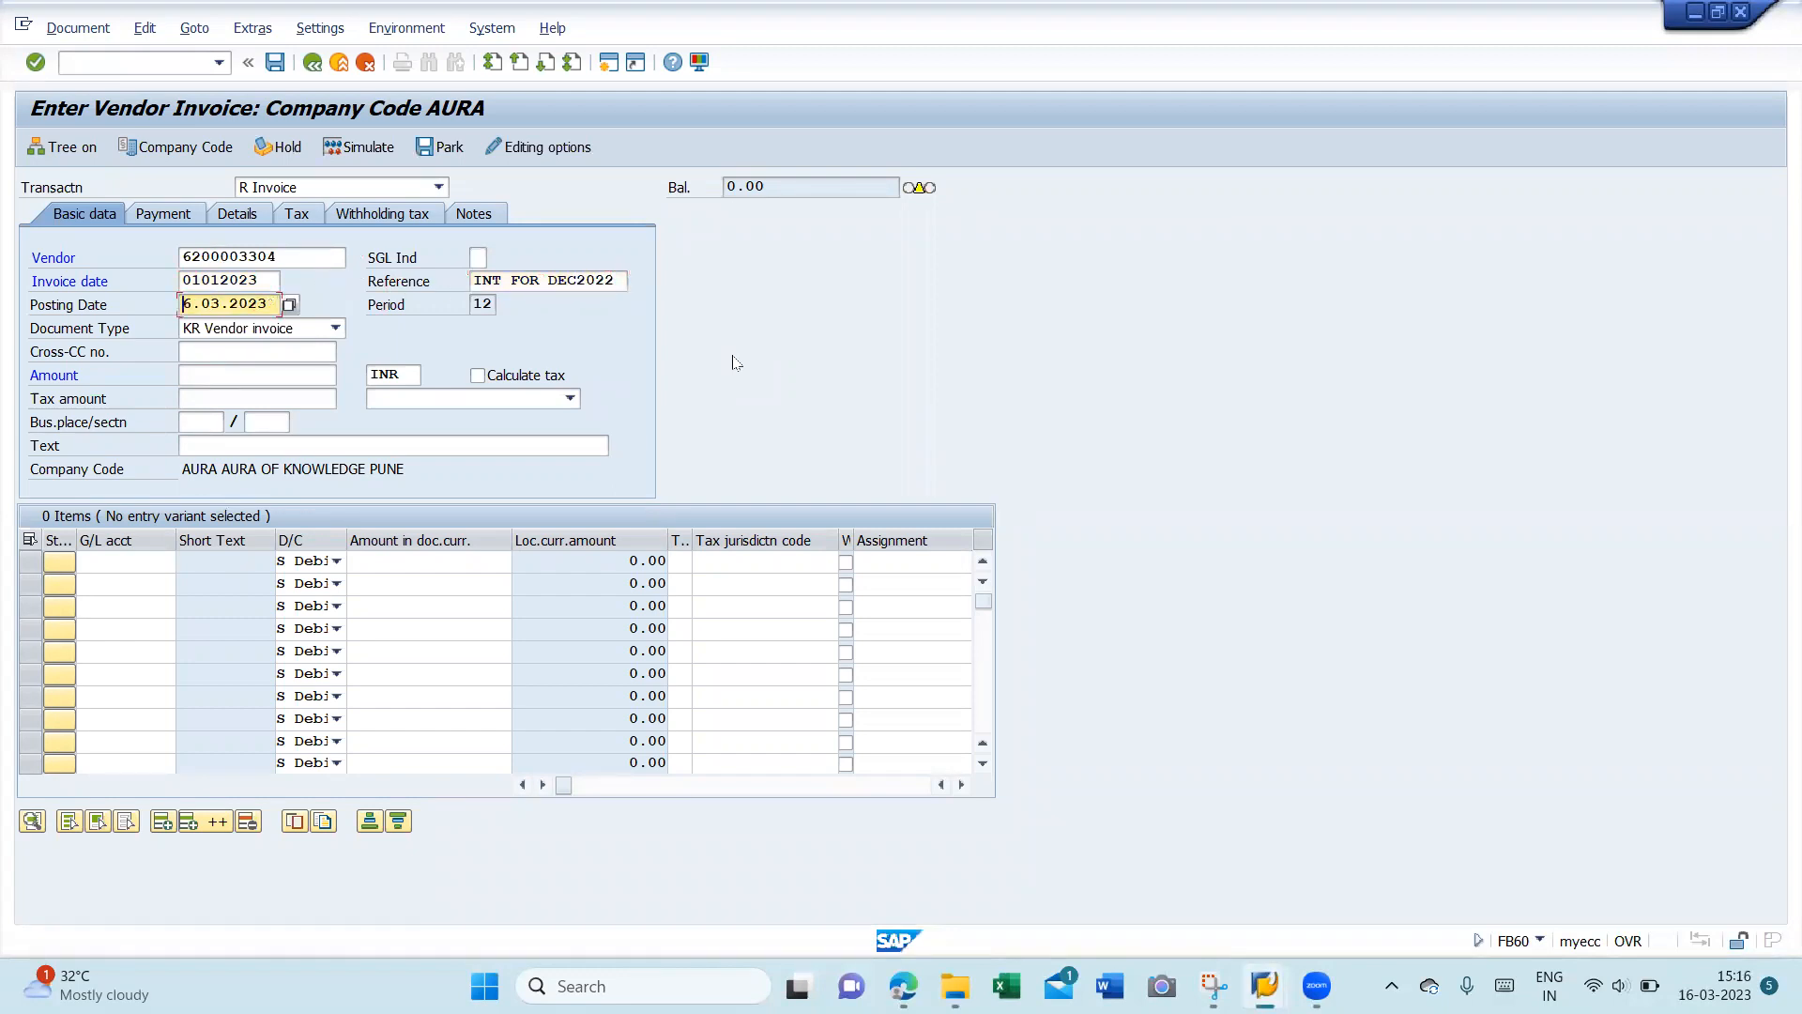
key(Delete)
key(Delete)
text(01012023)
- Enter amount 118,000.00 INR and validate the header to load the vendor's address
key(Tab)
key(Tab)
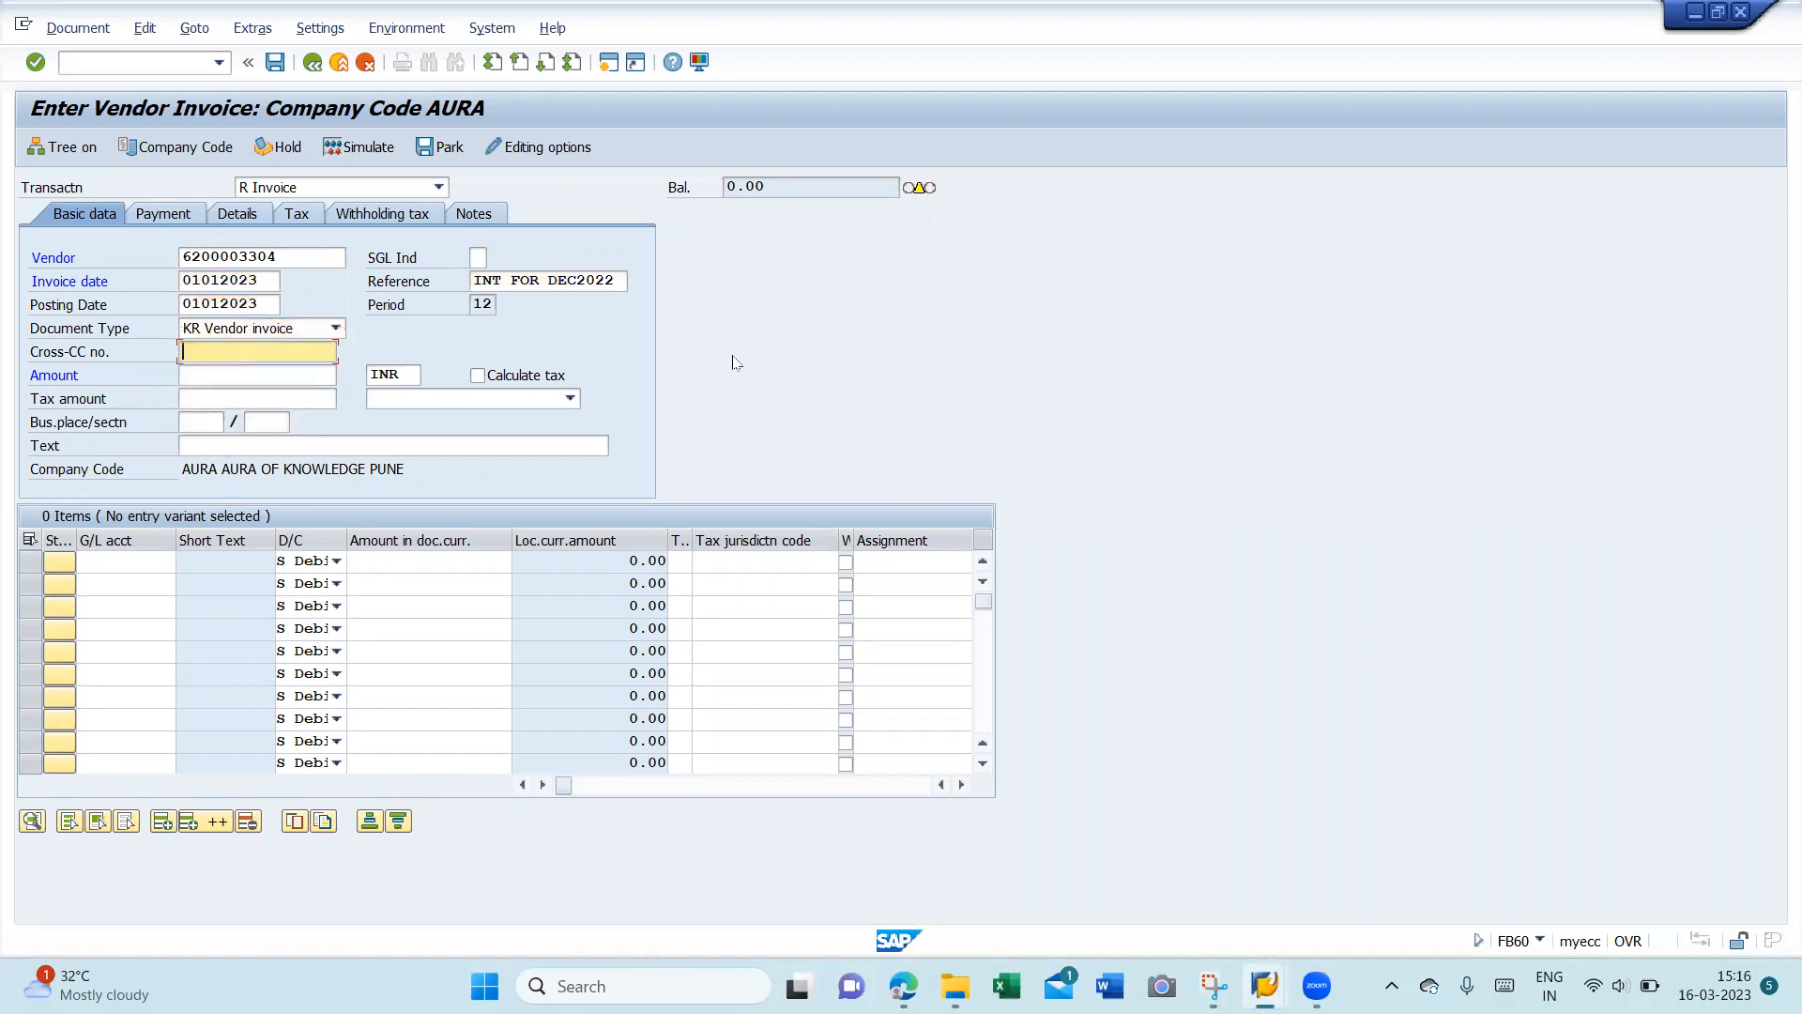
key(Tab)
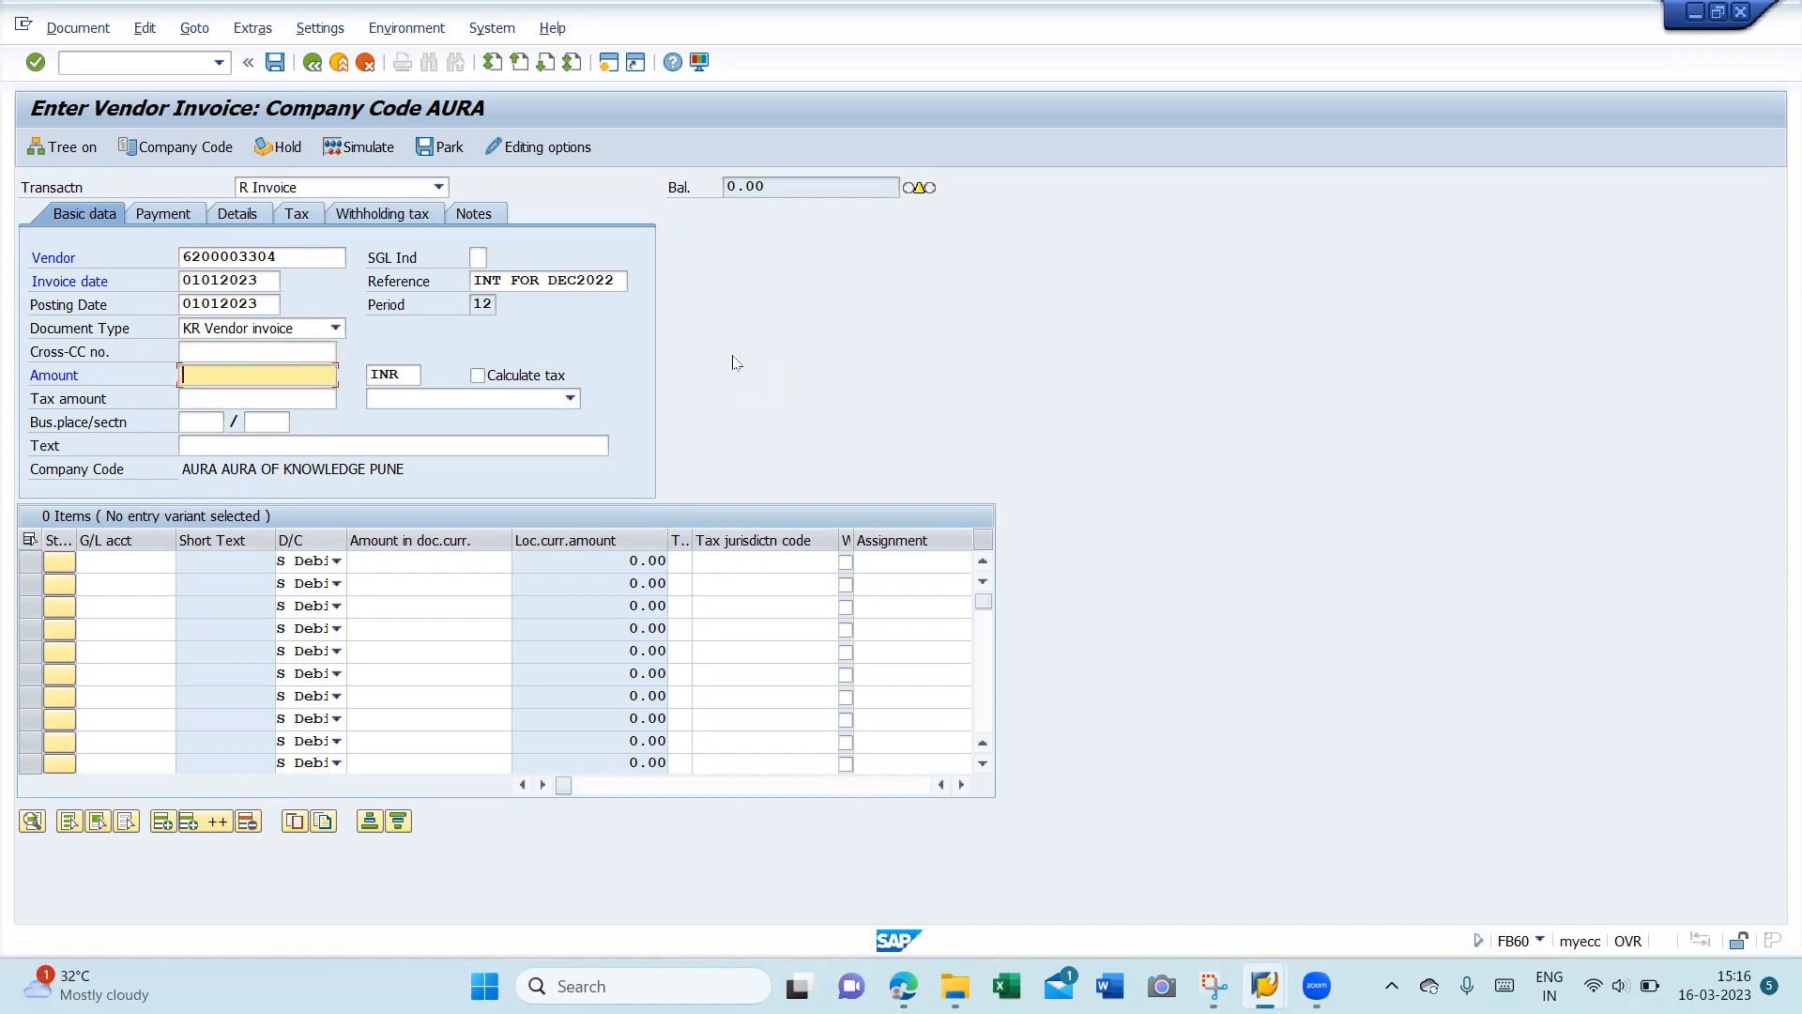
text(1)
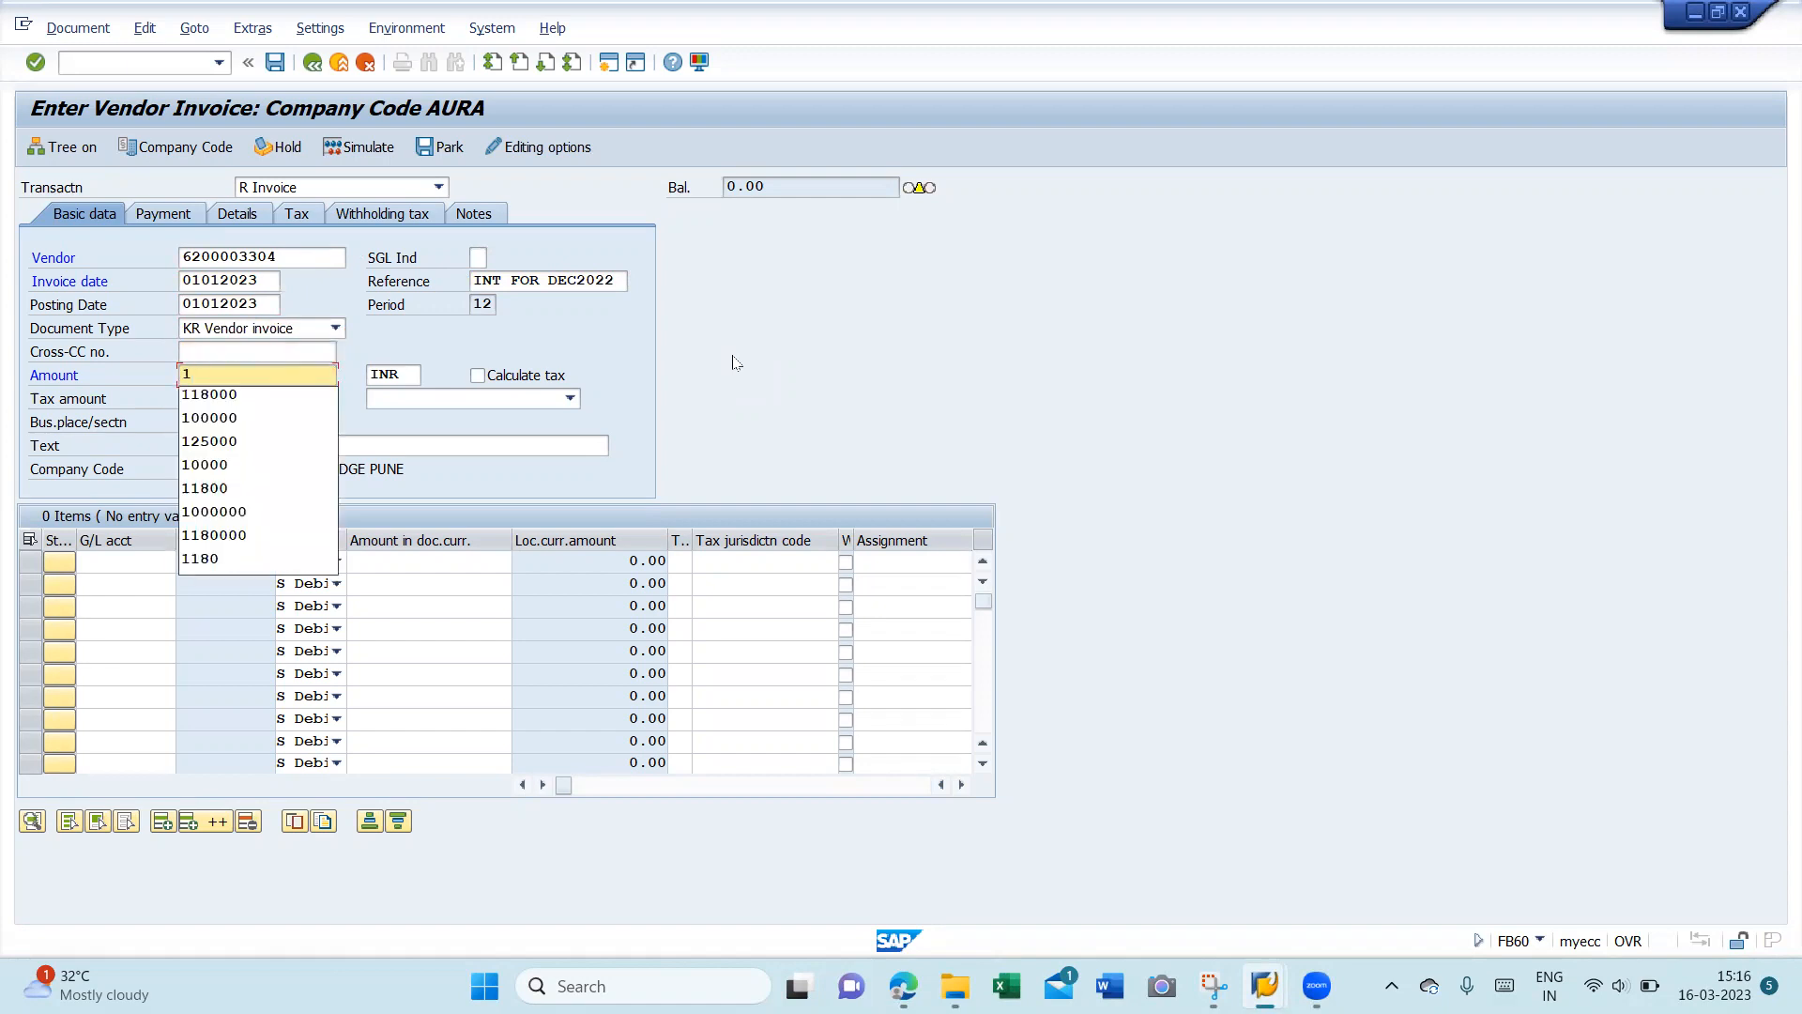
key(Down)
key(Tab)
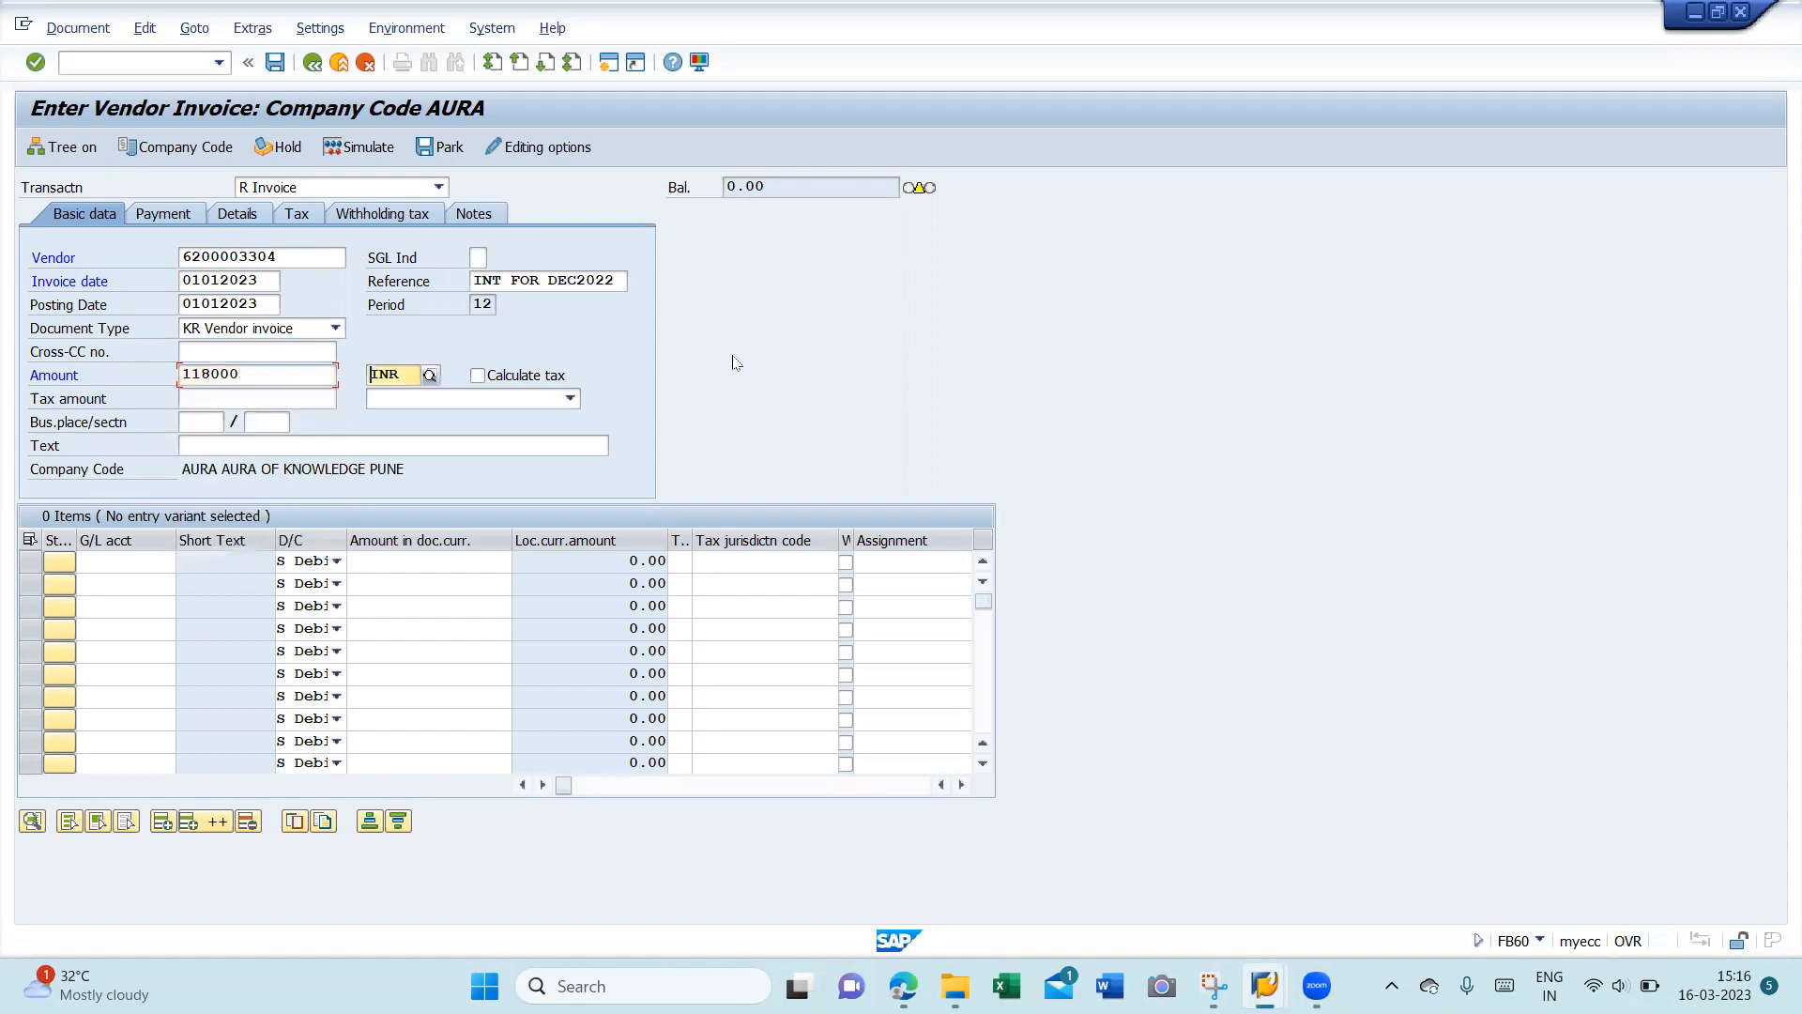
key(Return)
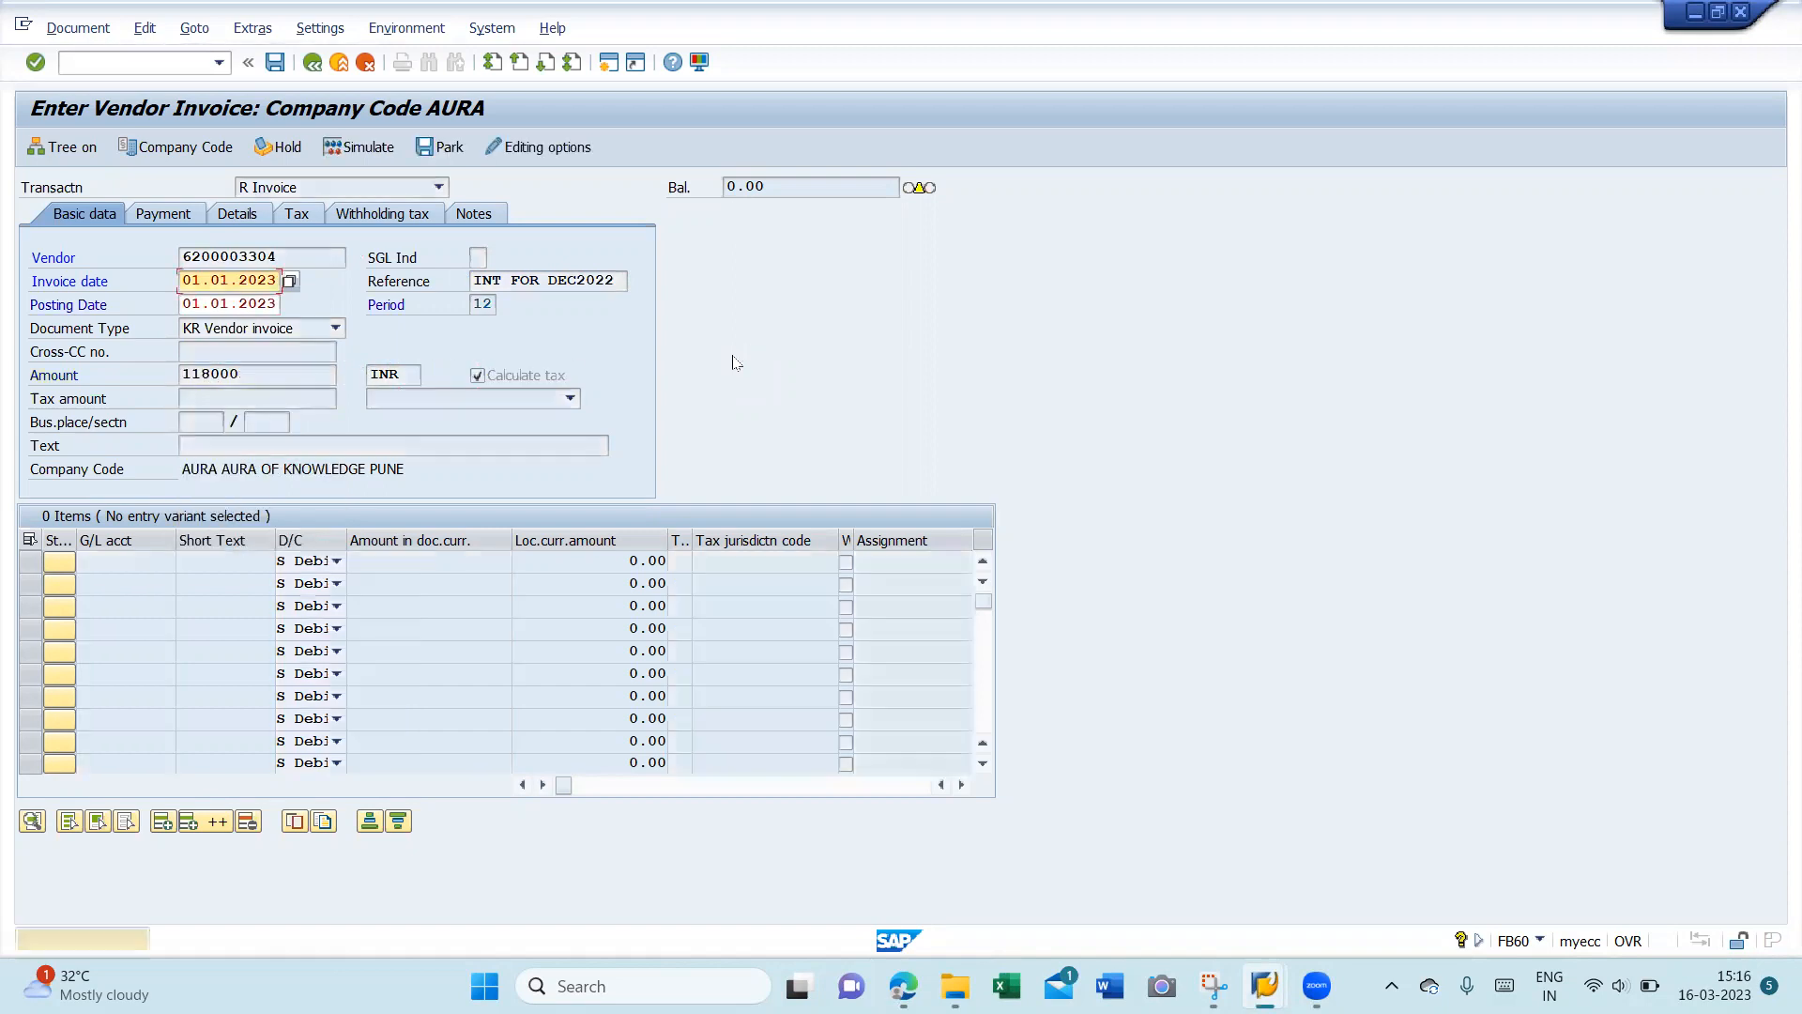
key(Return)
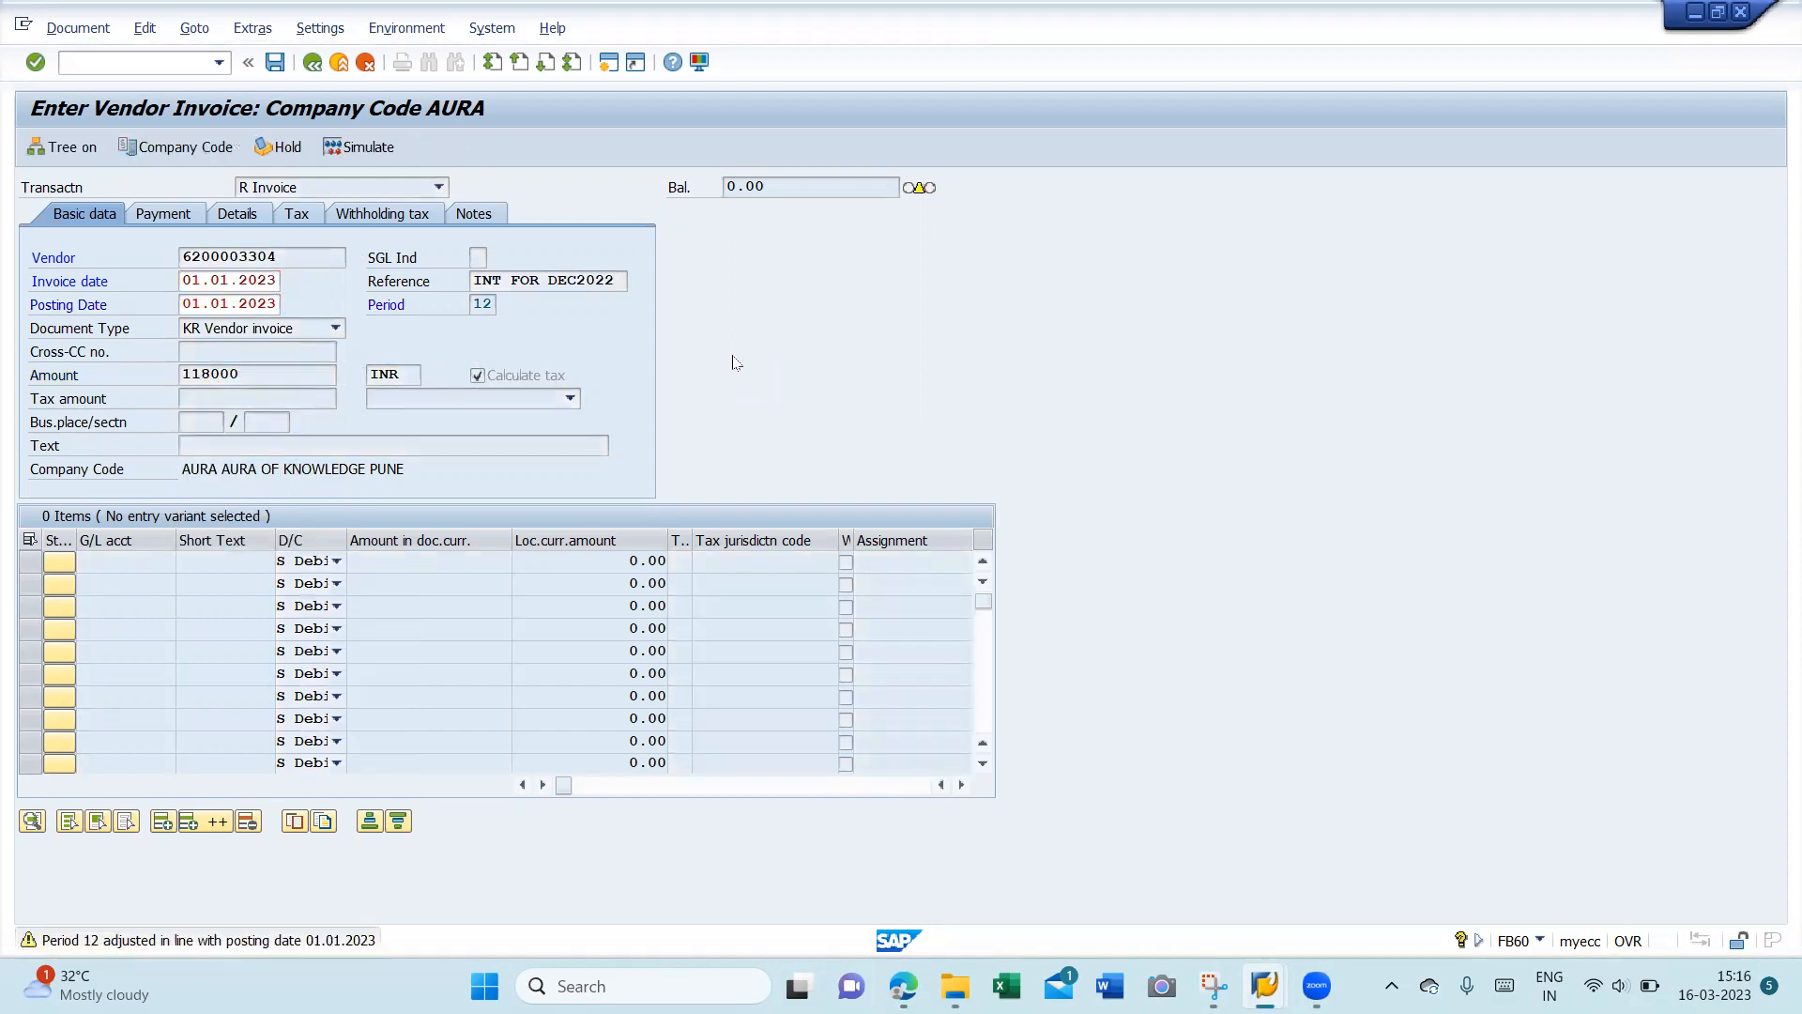
click(546, 401)
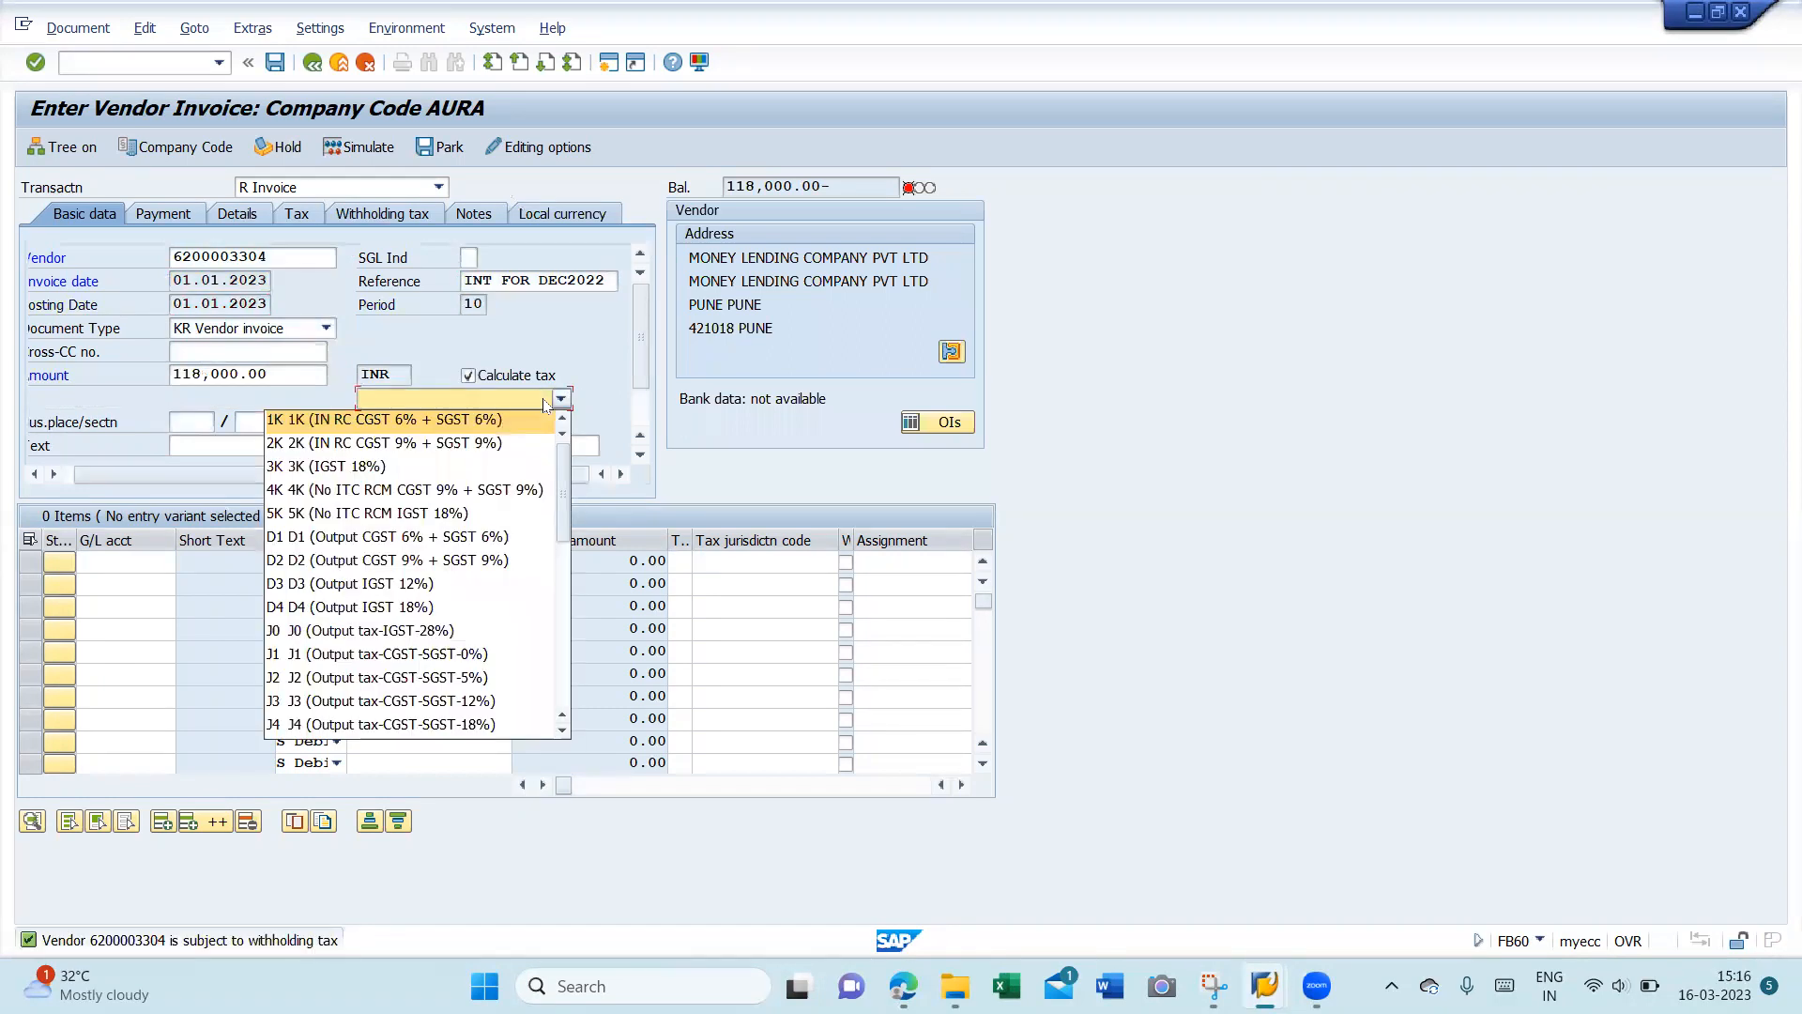
- Set tax code K2 and business place/section HYD1 / HYD
key(k)
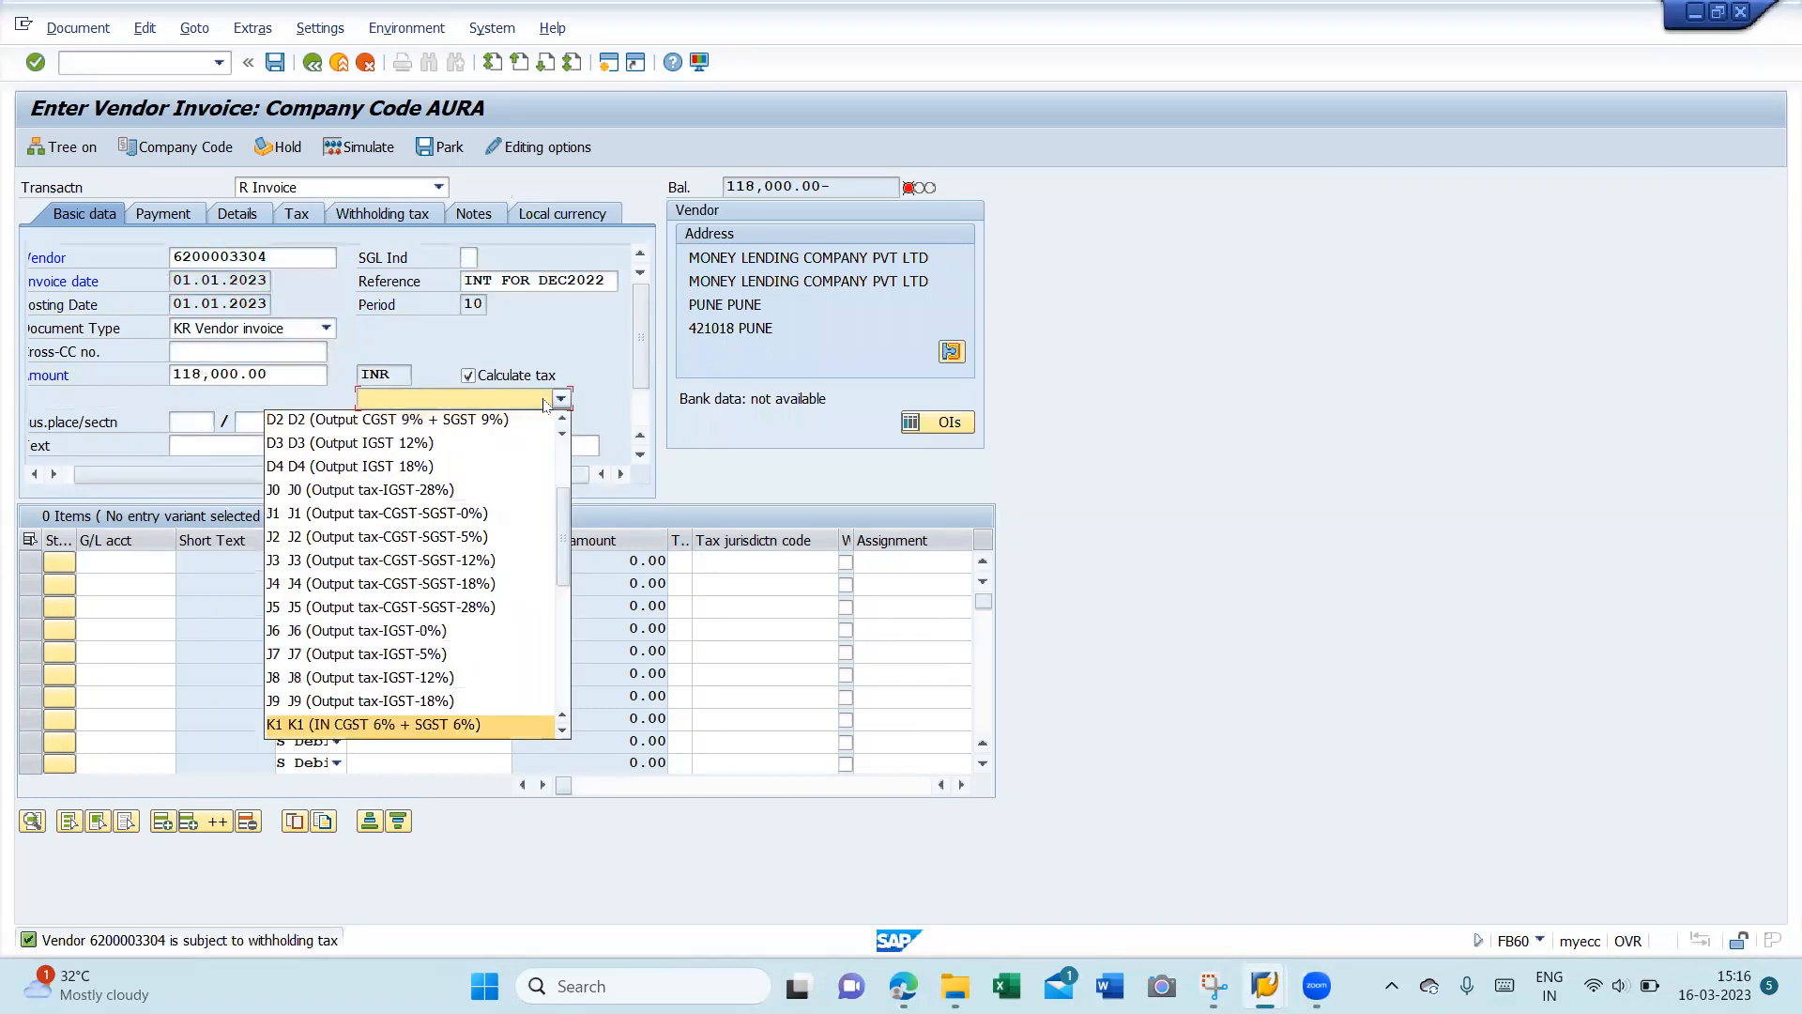
key(k)
key(Return)
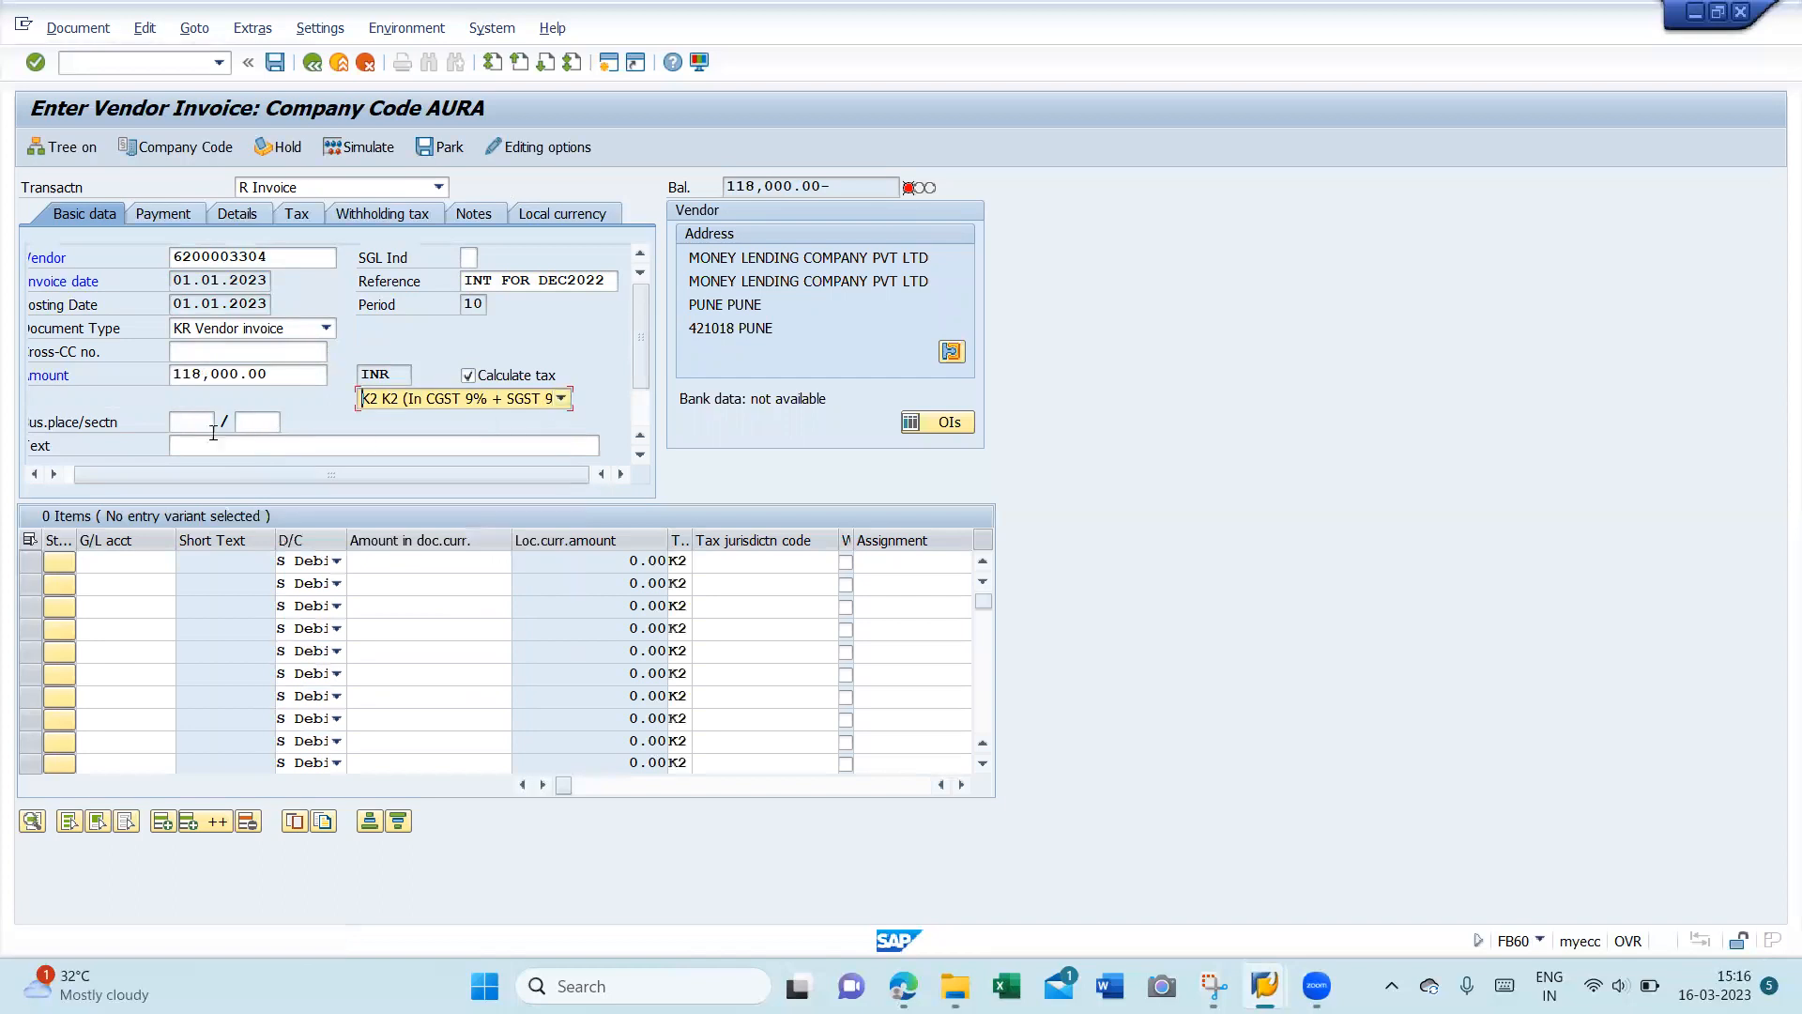
click(203, 424)
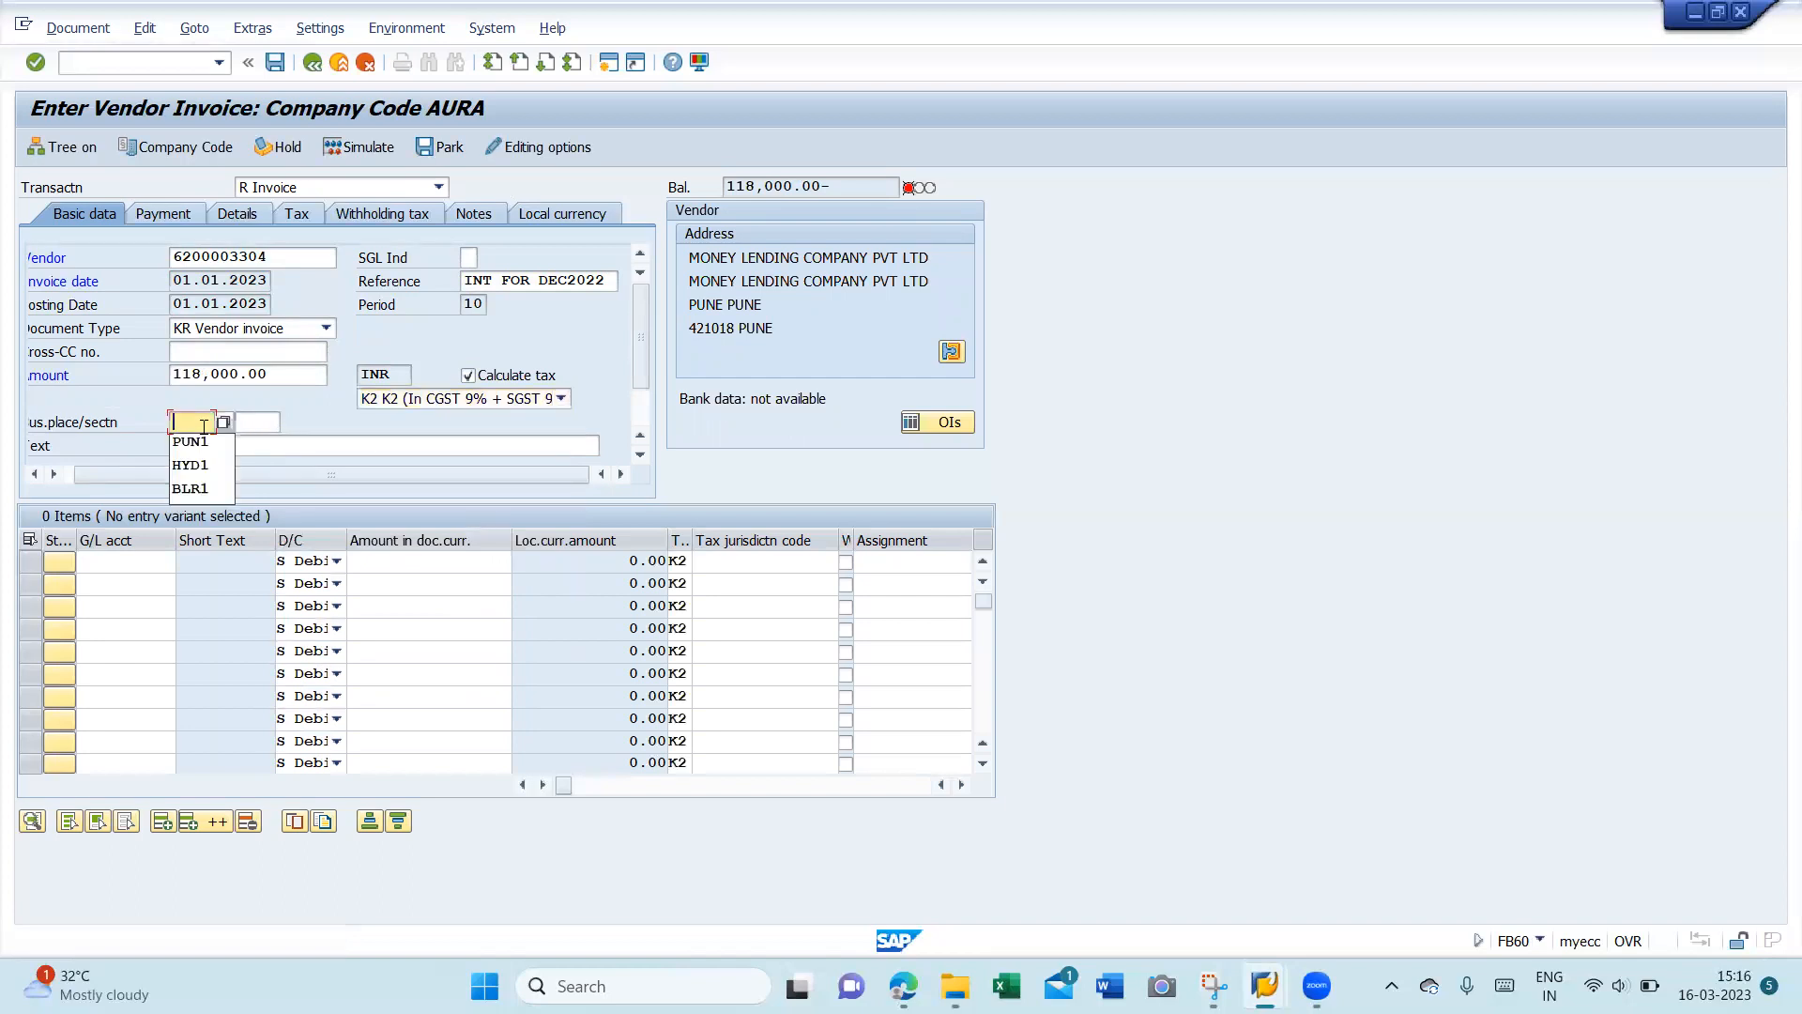
key(Down)
key(Down)
key(Return)
key(Tab)
key(Down)
key(Down)
key(Return)
key(Return)
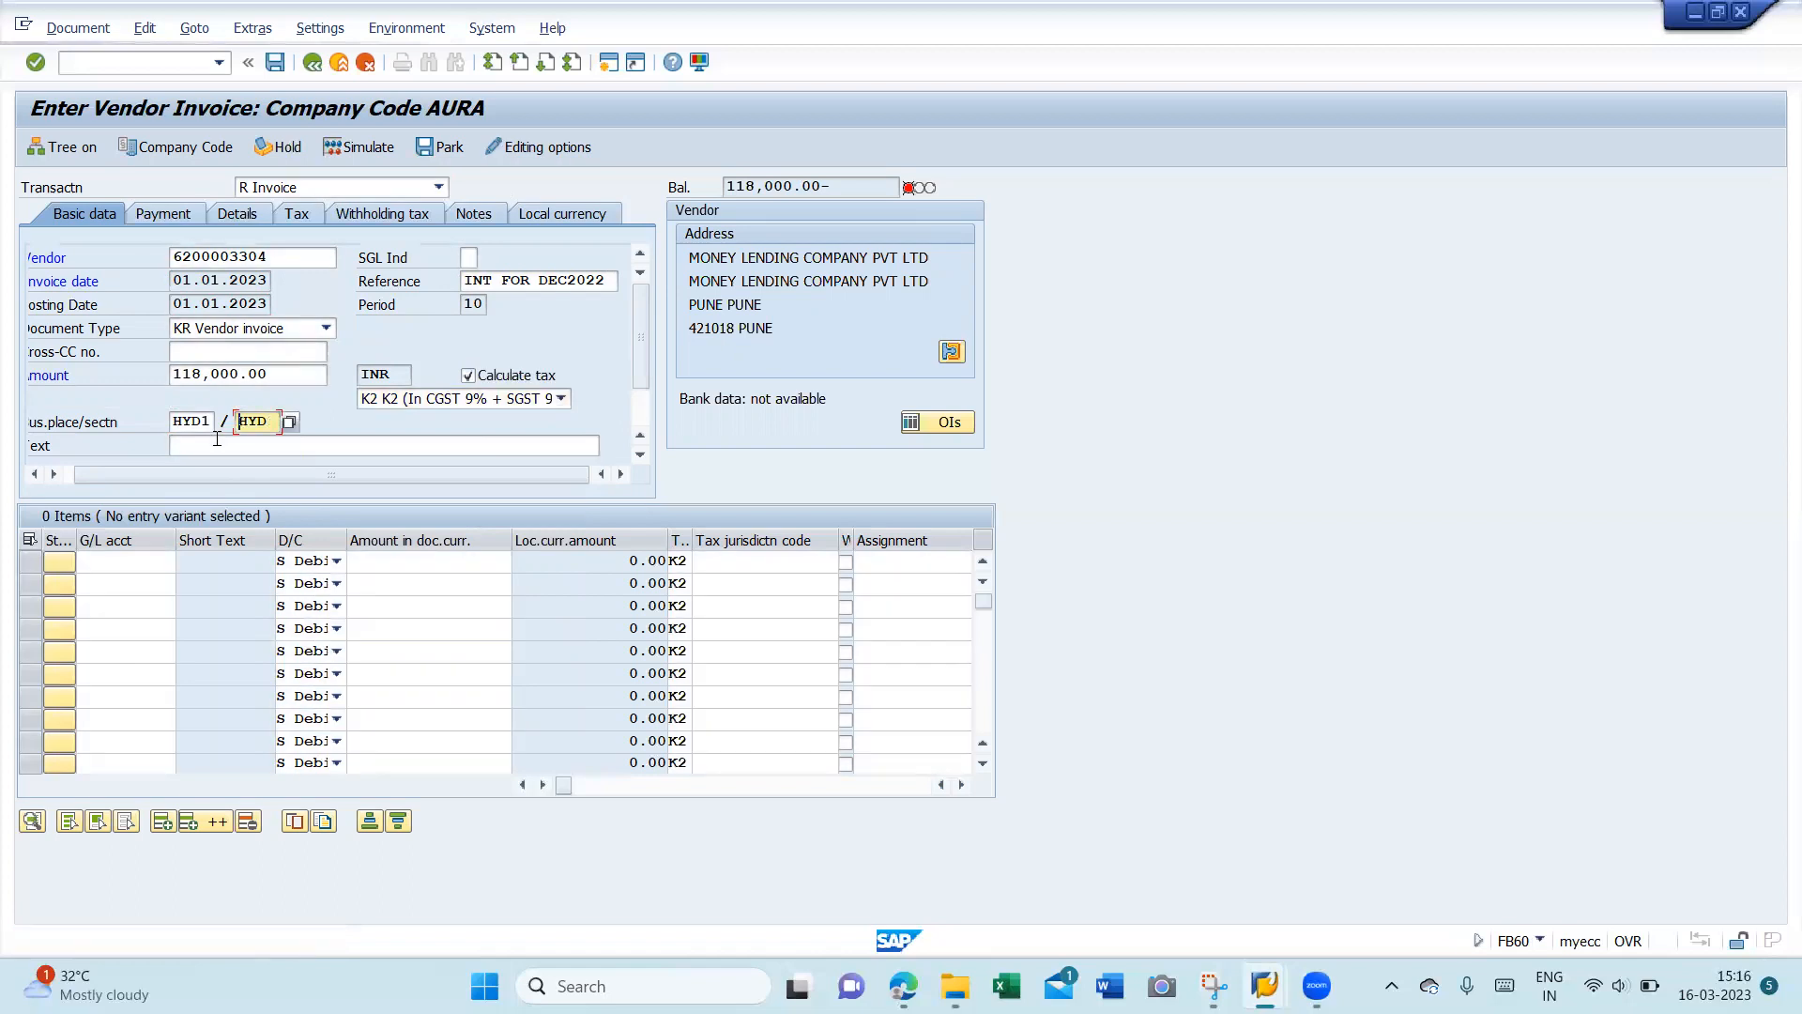
- Enter header text INTEREST FOR DEC 2022 and look up the first line's G/L account
click(217, 439)
text(INTEREST FOR DEC 2022)
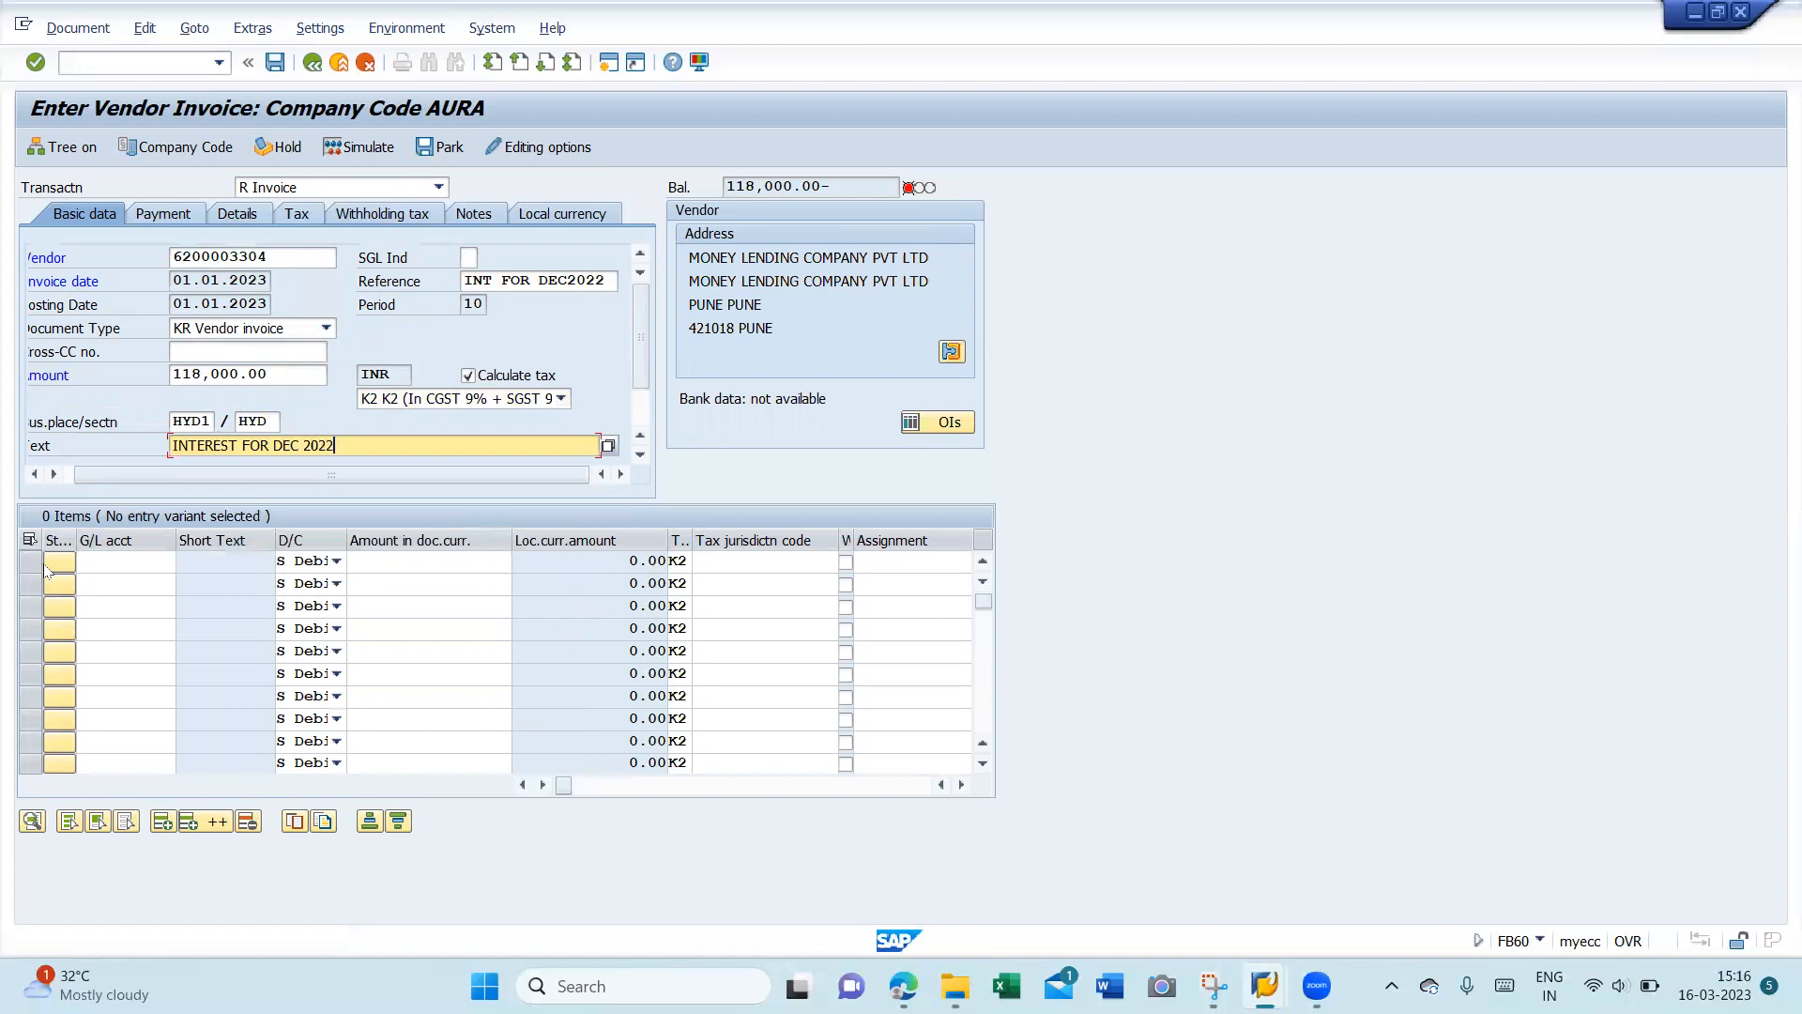
click(120, 568)
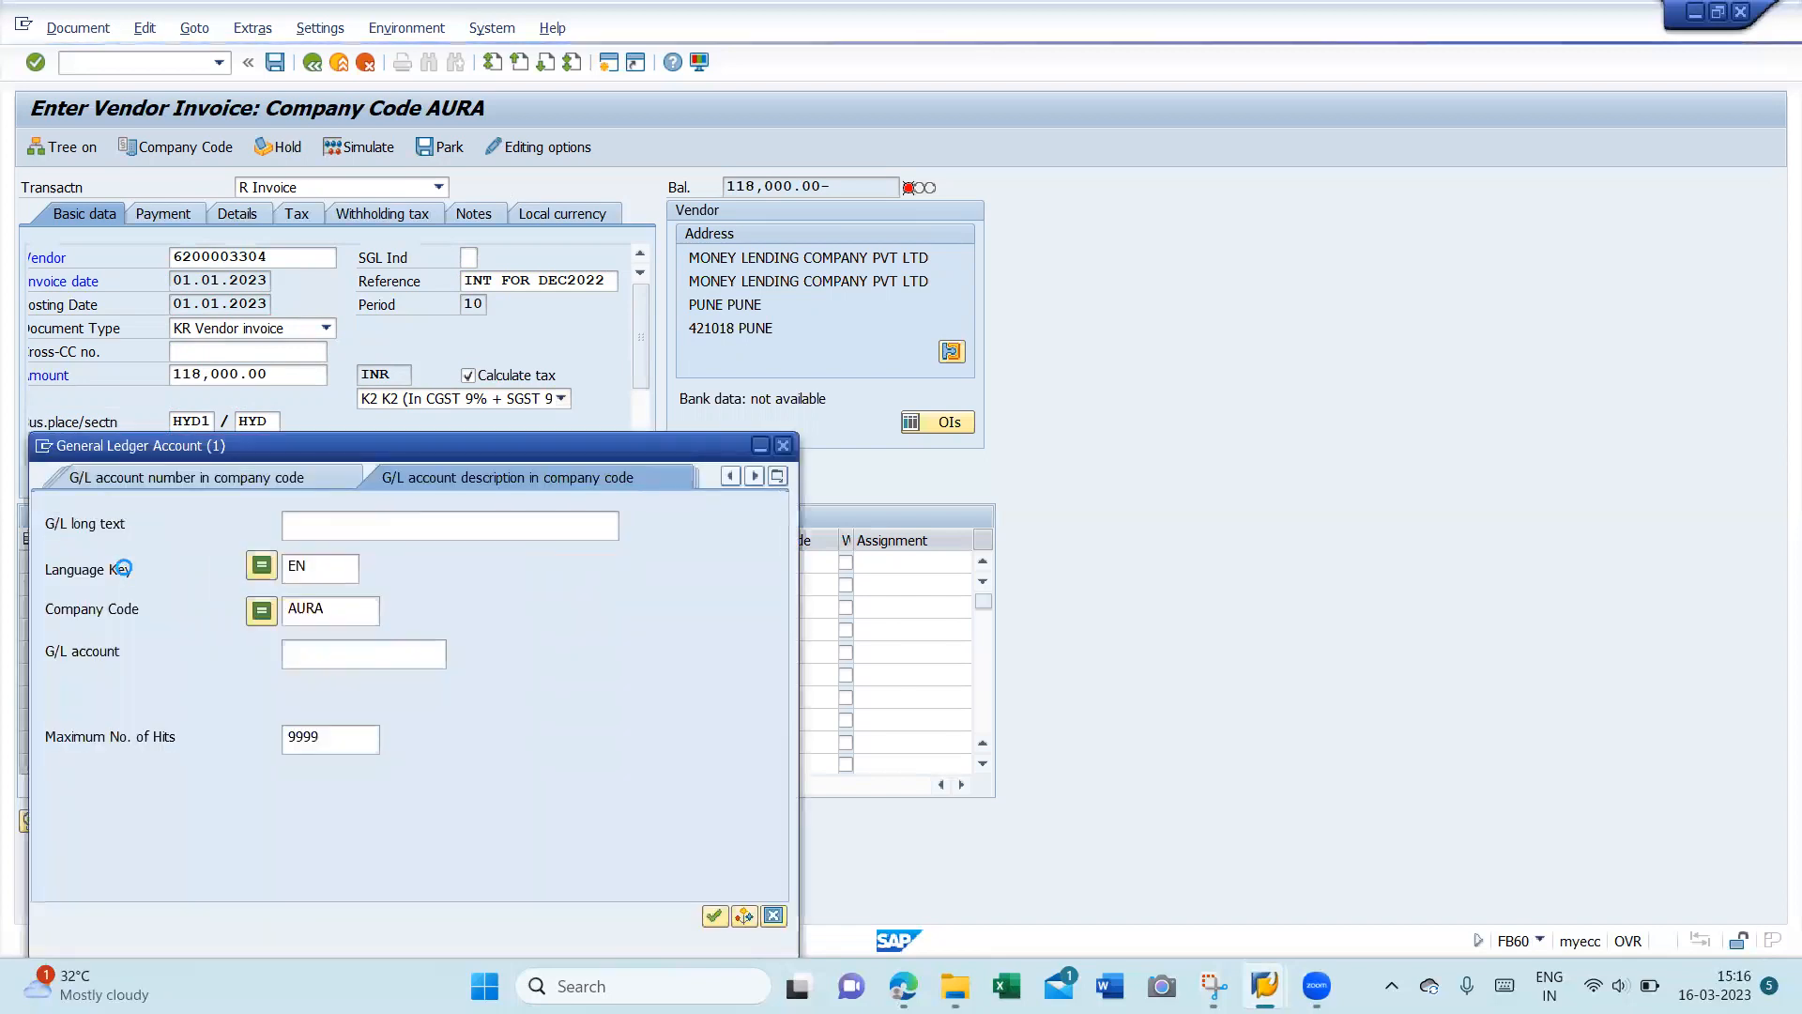
key(Return)
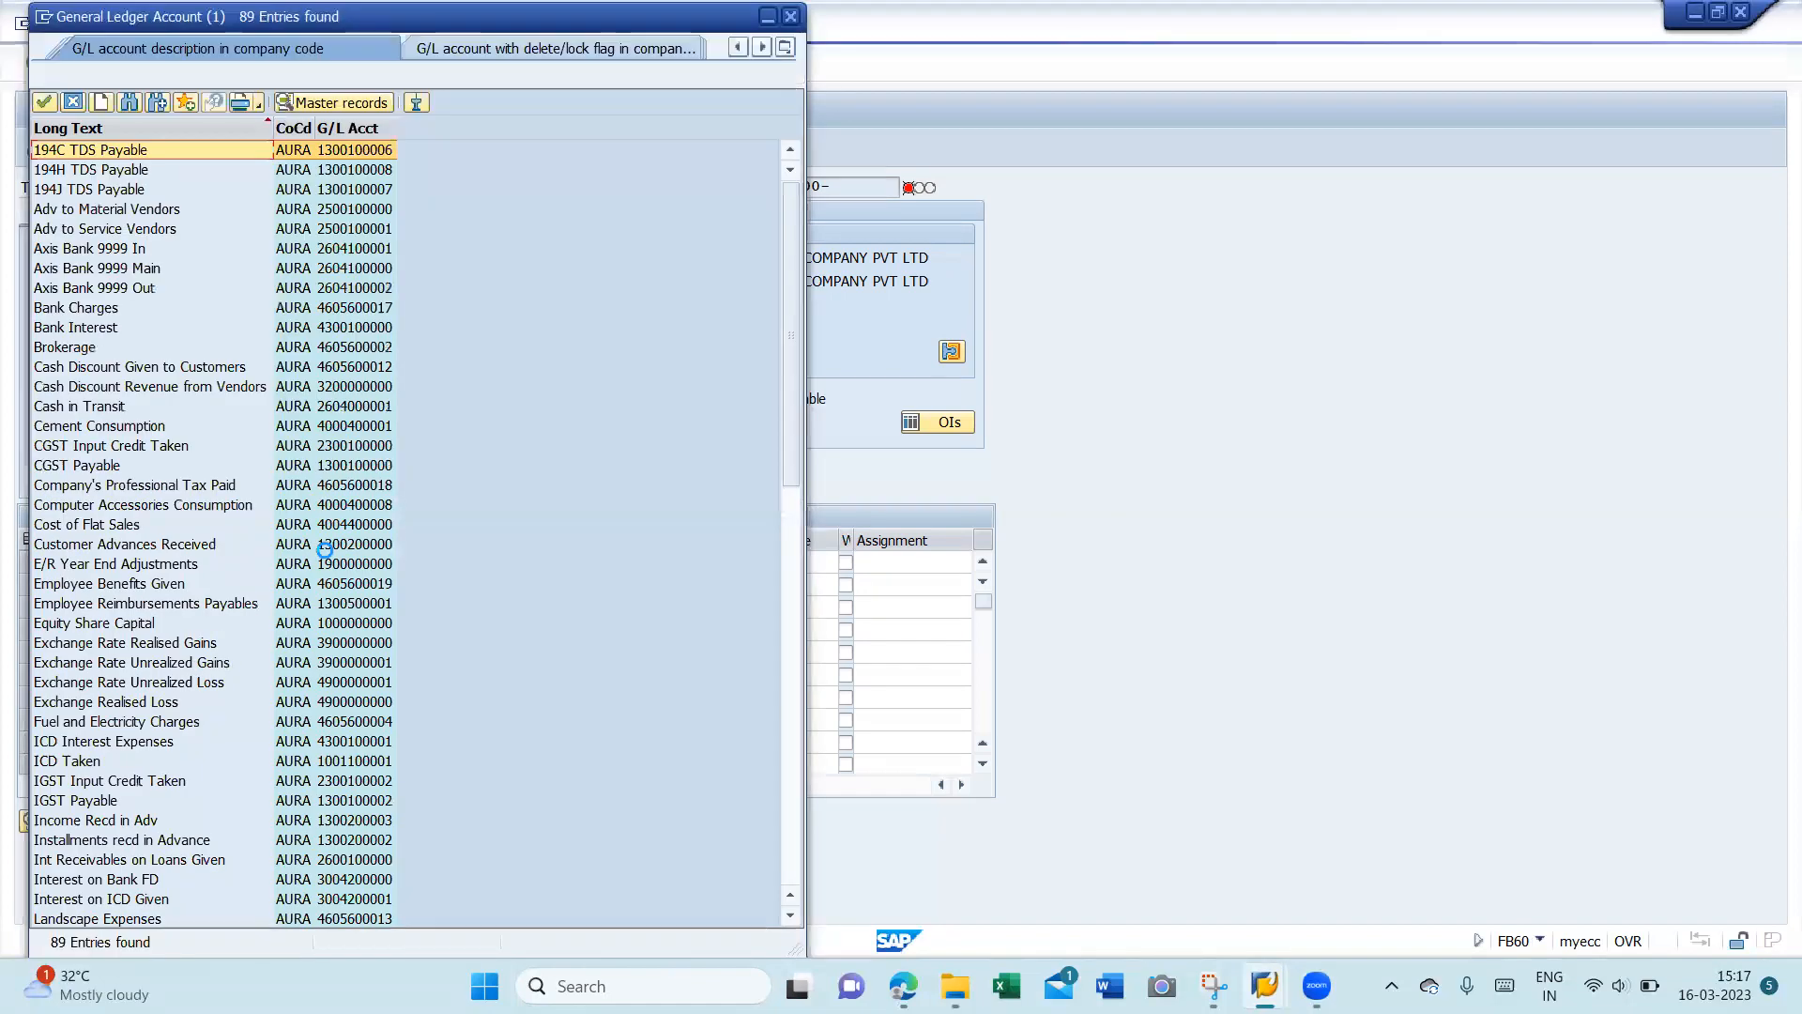
click(351, 122)
click(351, 122)
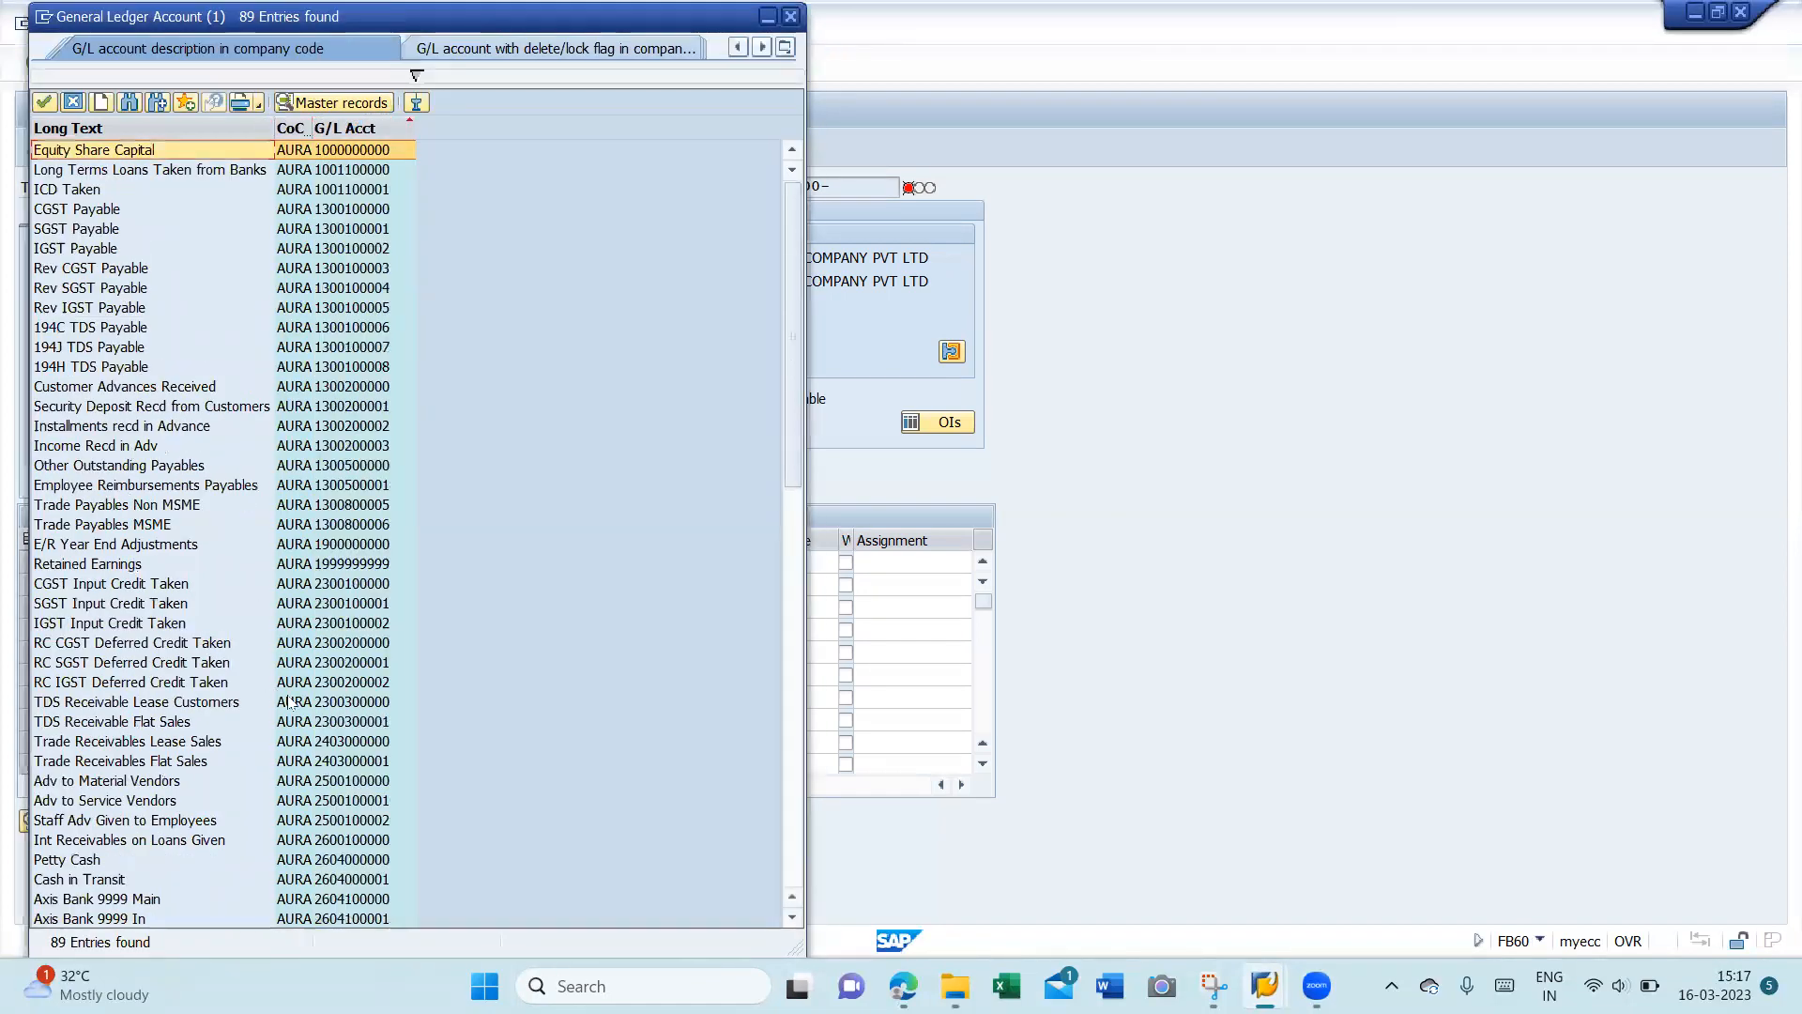
click(352, 741)
click(792, 836)
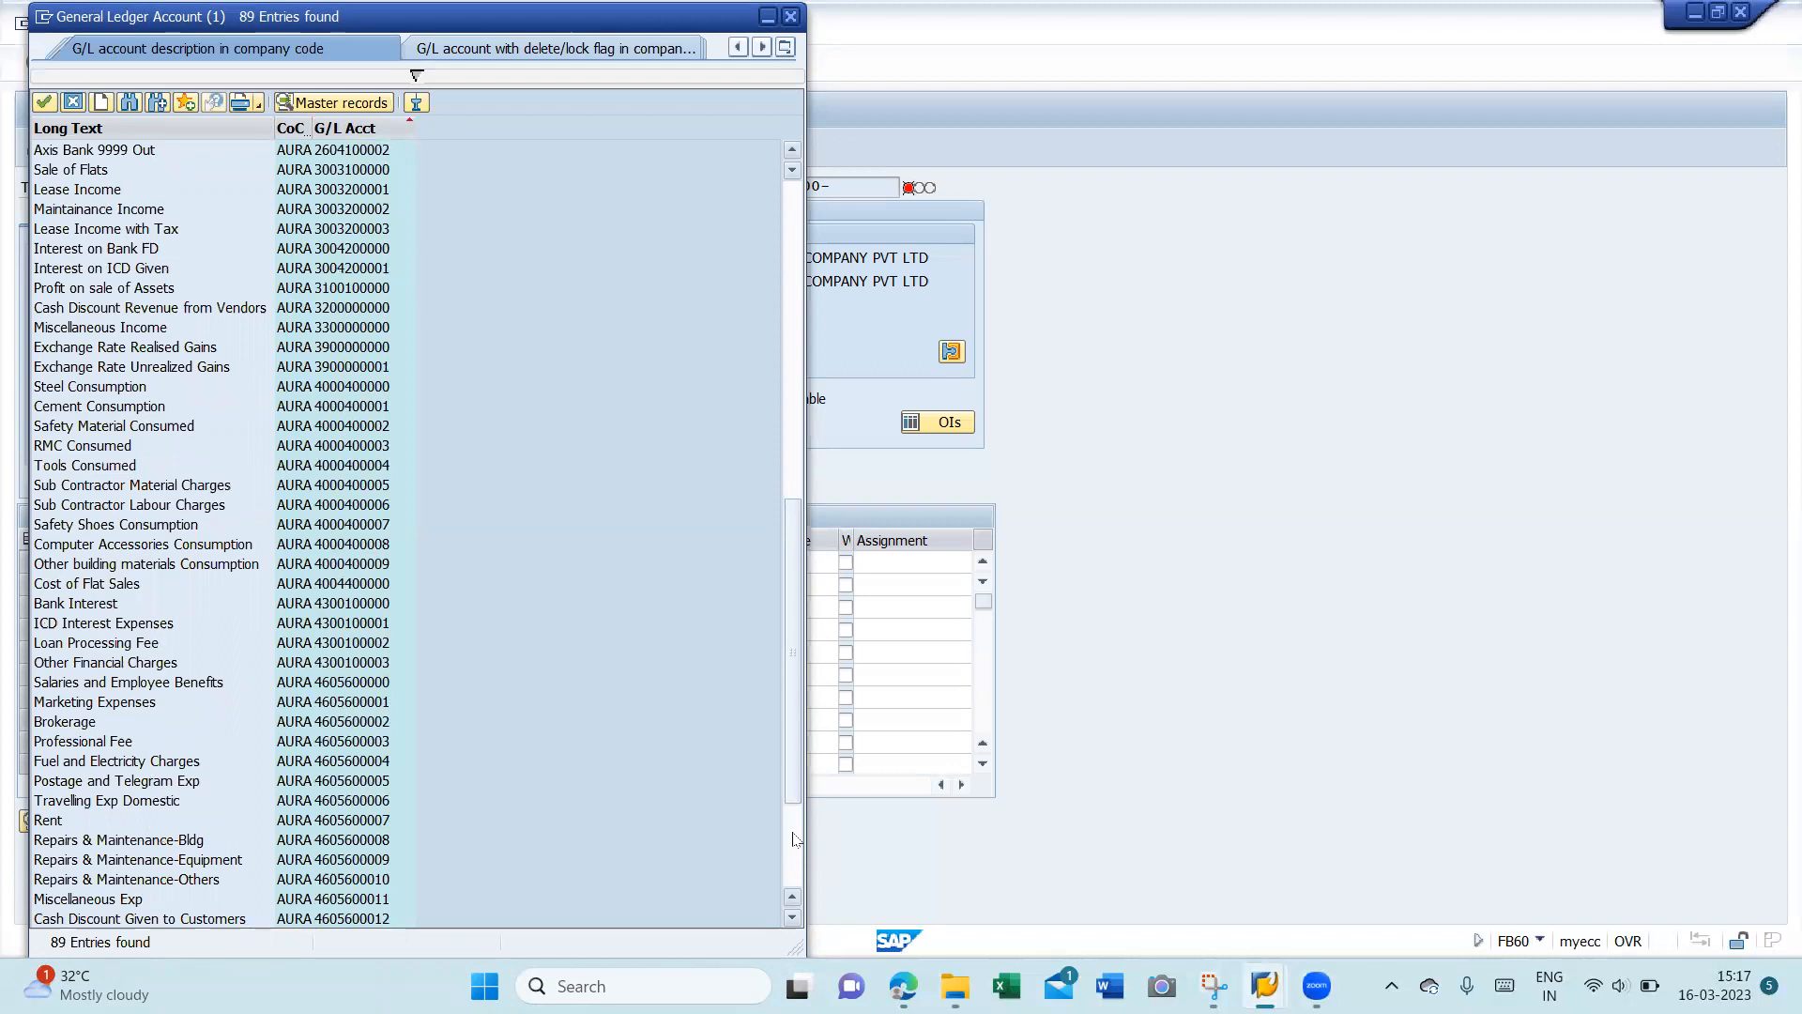
click(793, 838)
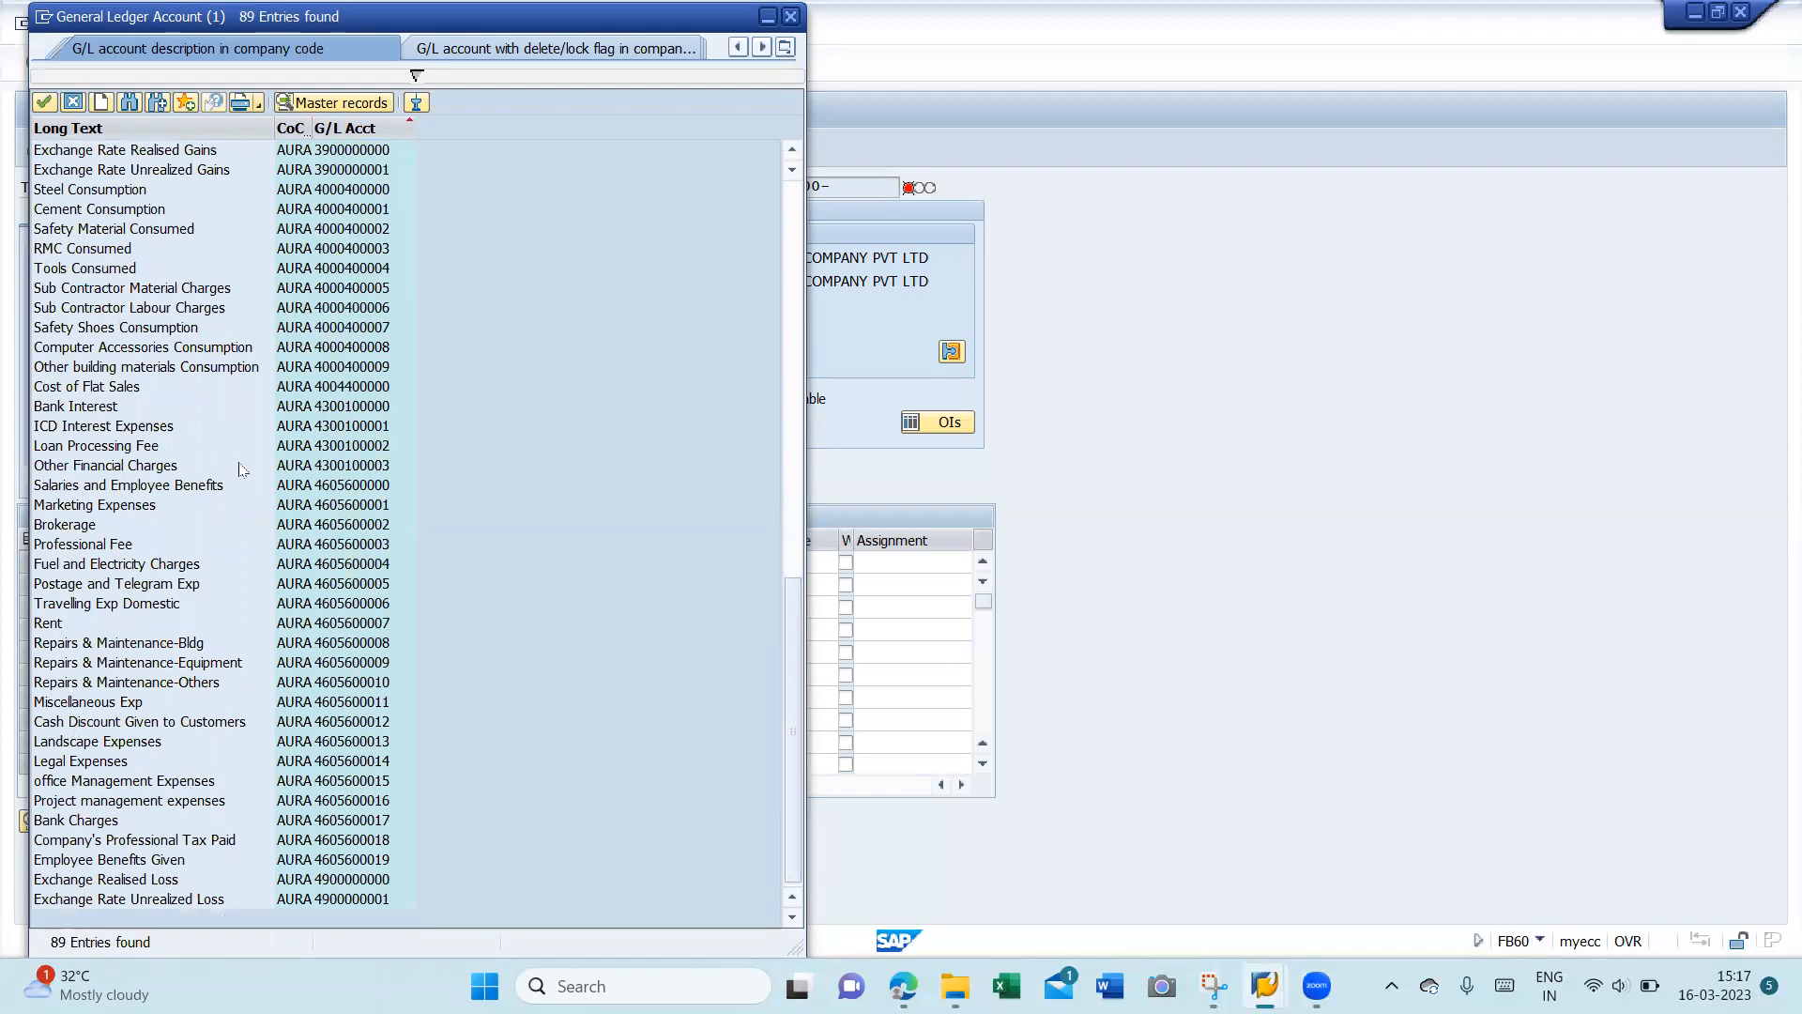
click(325, 414)
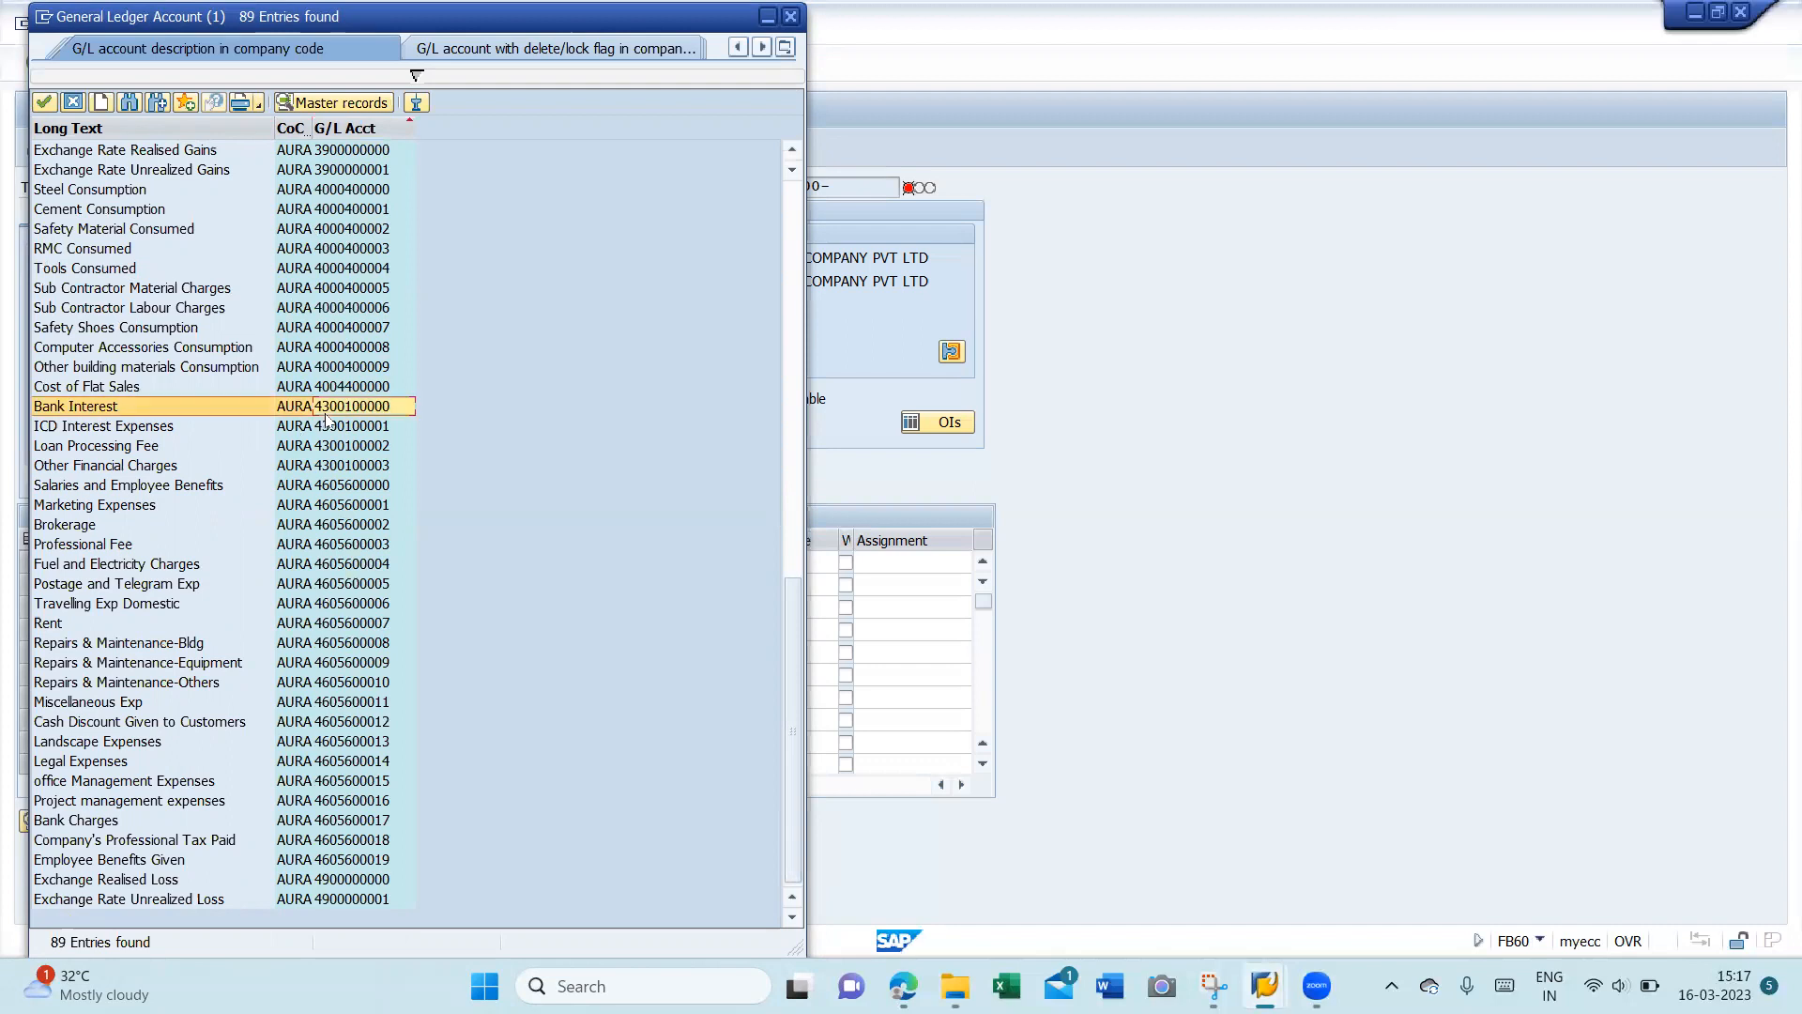
double_click(326, 414)
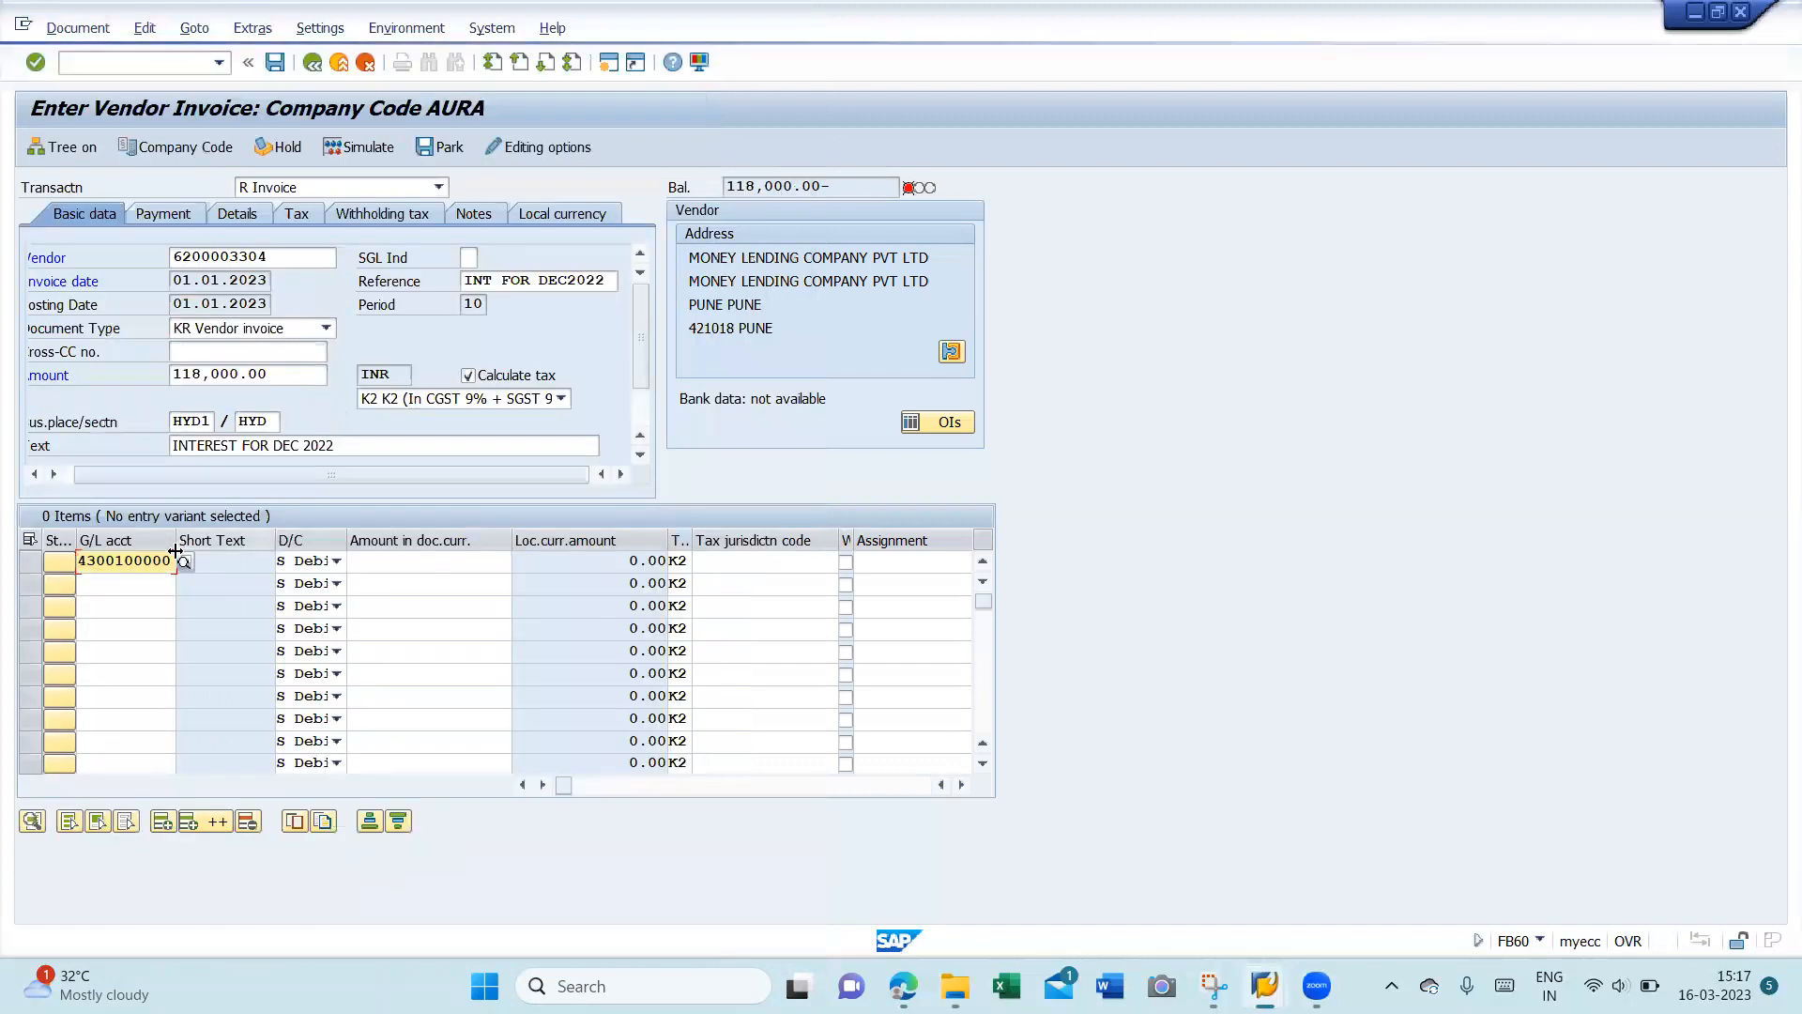
- Give the Bank Interest line amount 100,000.00 and copy the header text into it with +
click(422, 565)
text(100000)
key(Tab)
key(Tab)
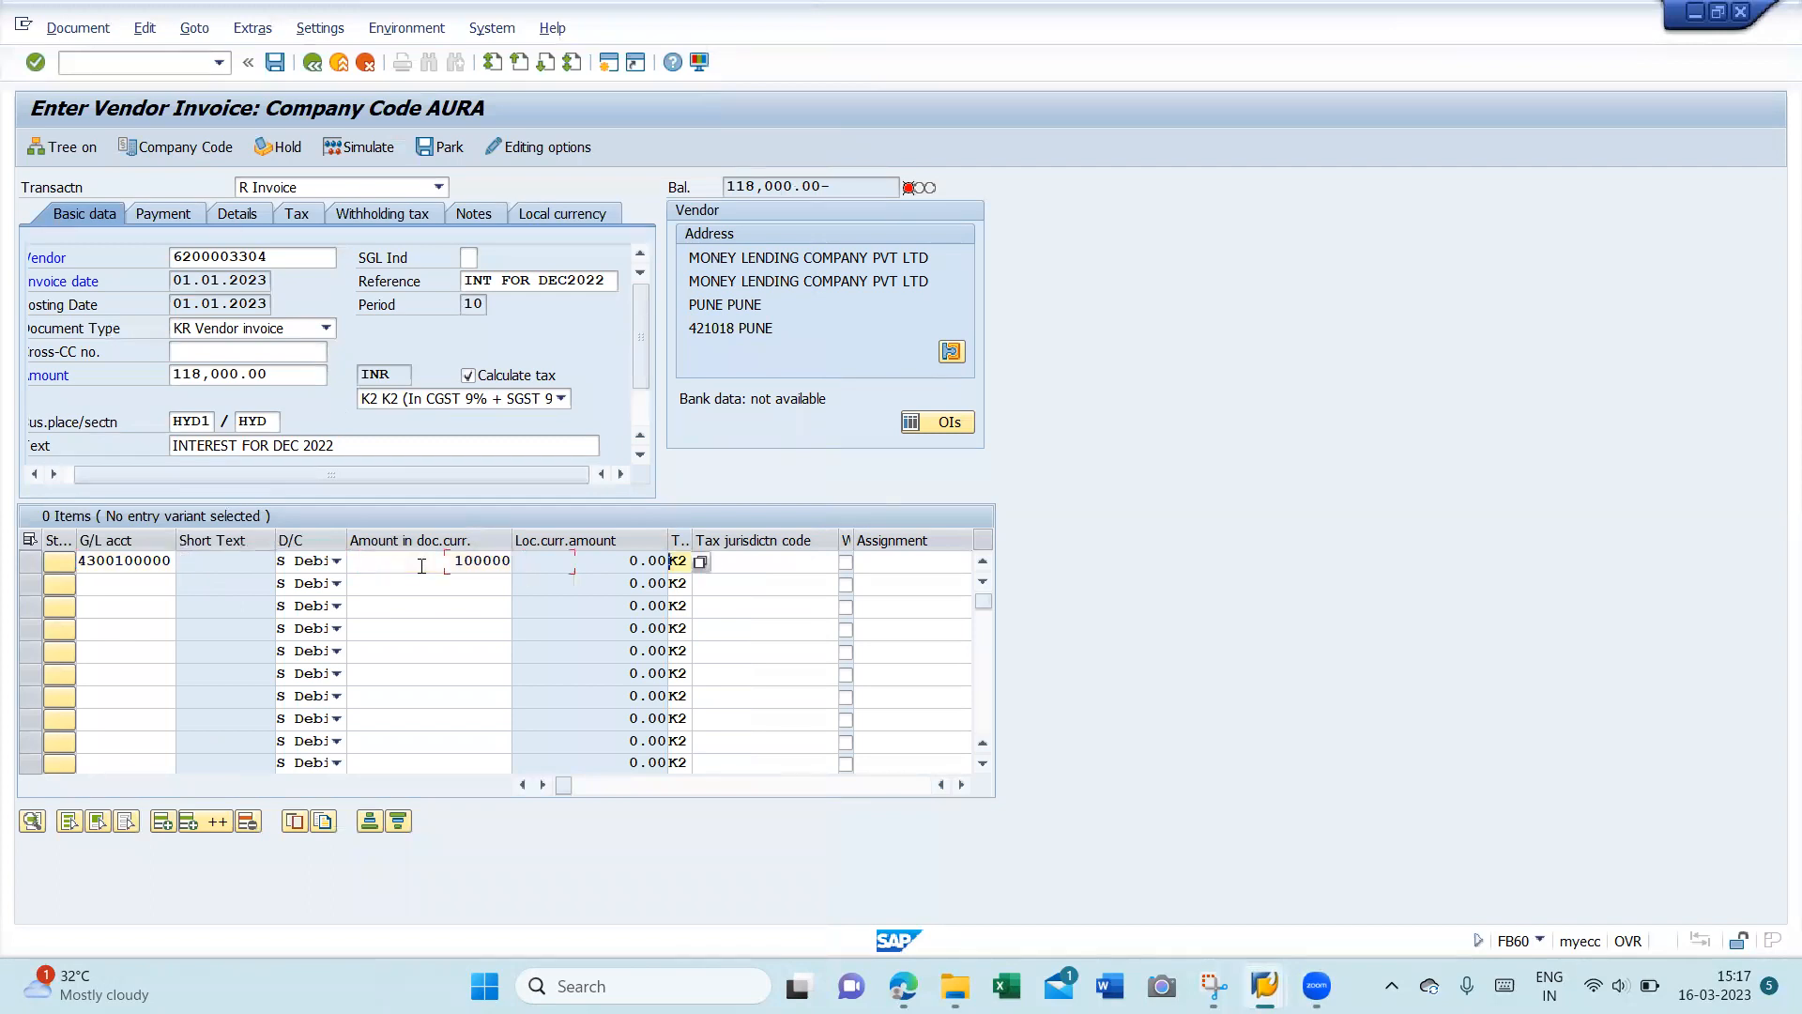
key(Tab)
key(Tab)
key(Tab)
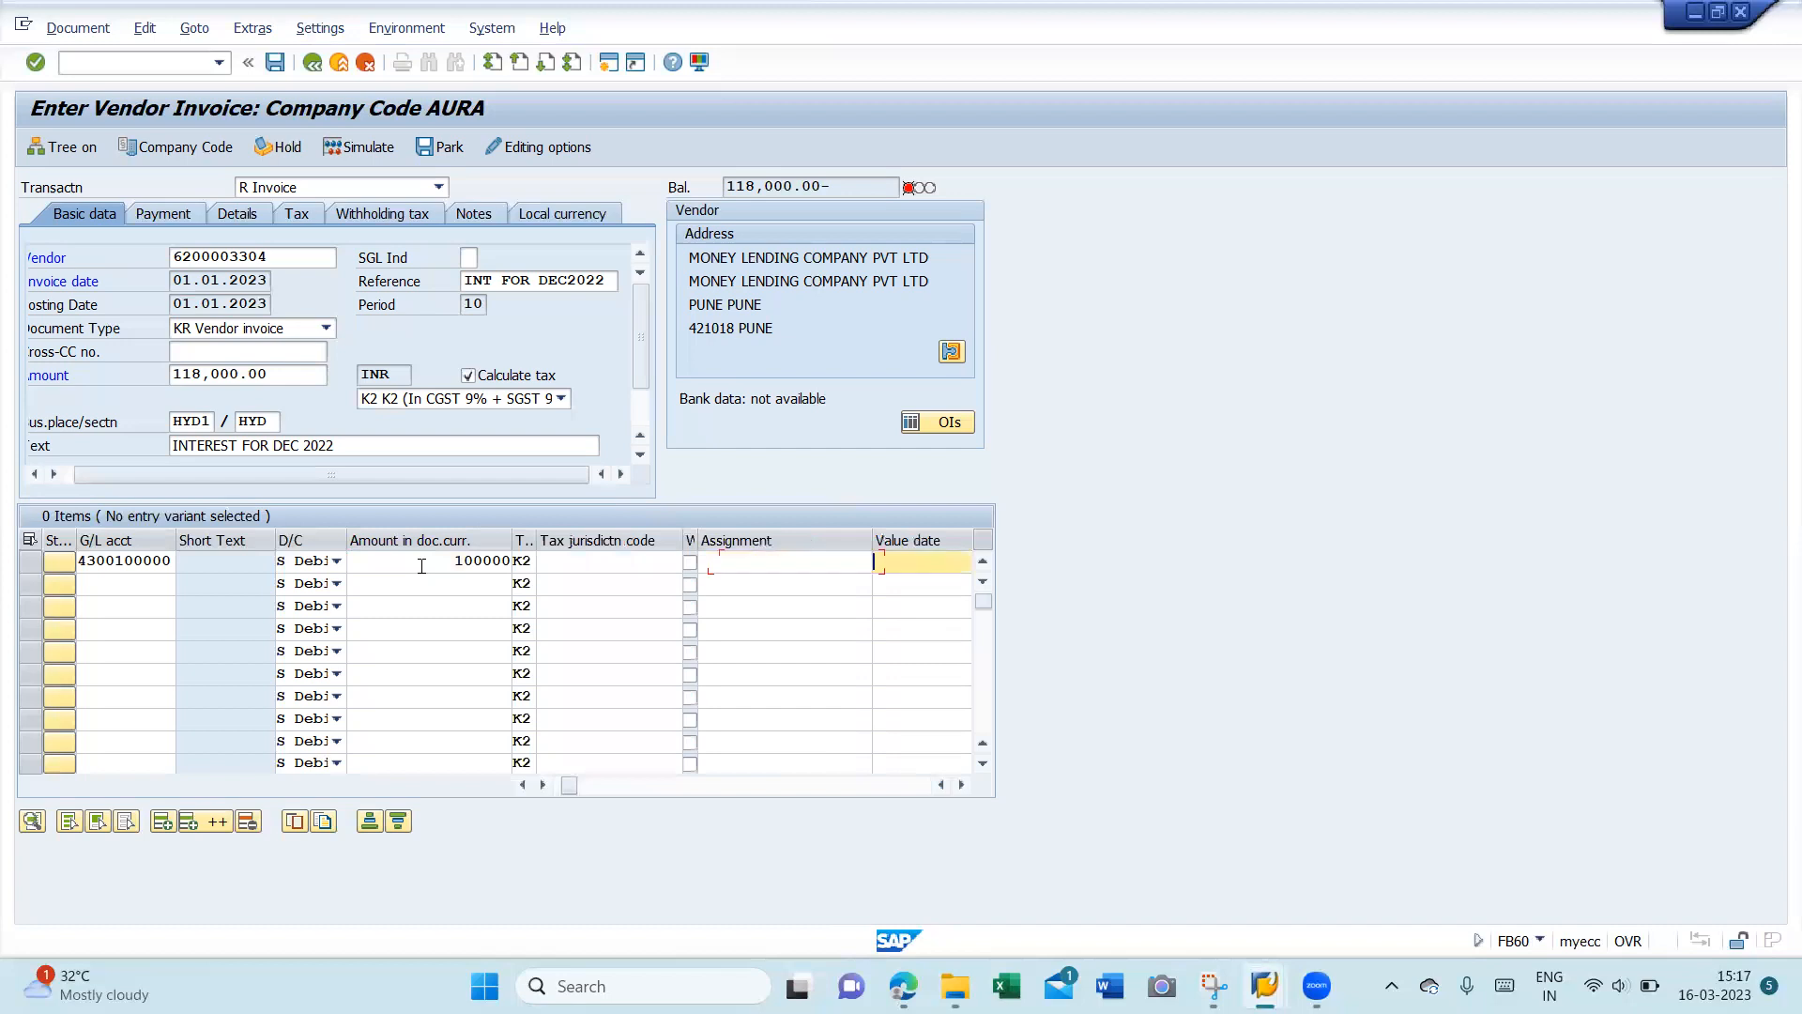
key(Tab)
text(+)
key(Tab)
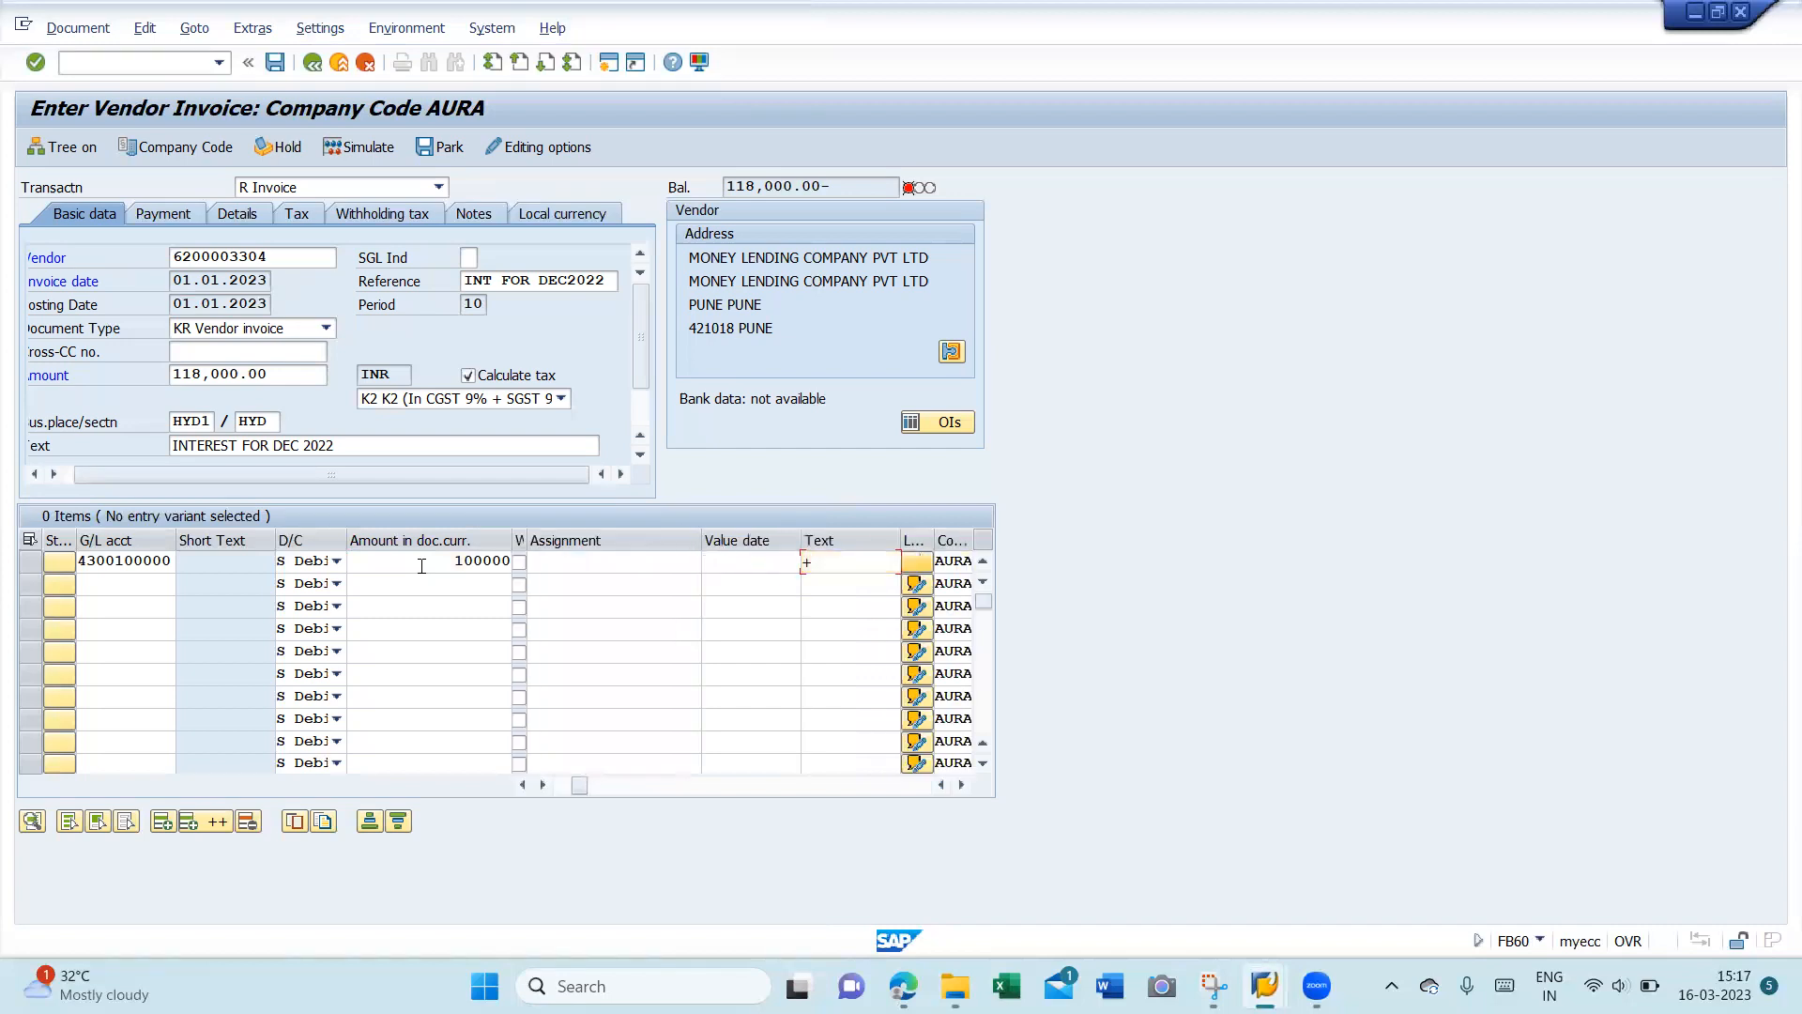
- Set business area AUR1 on the line, then go to the SAP Easy Access menu
key(Tab)
key(Tab)
key(Tab)
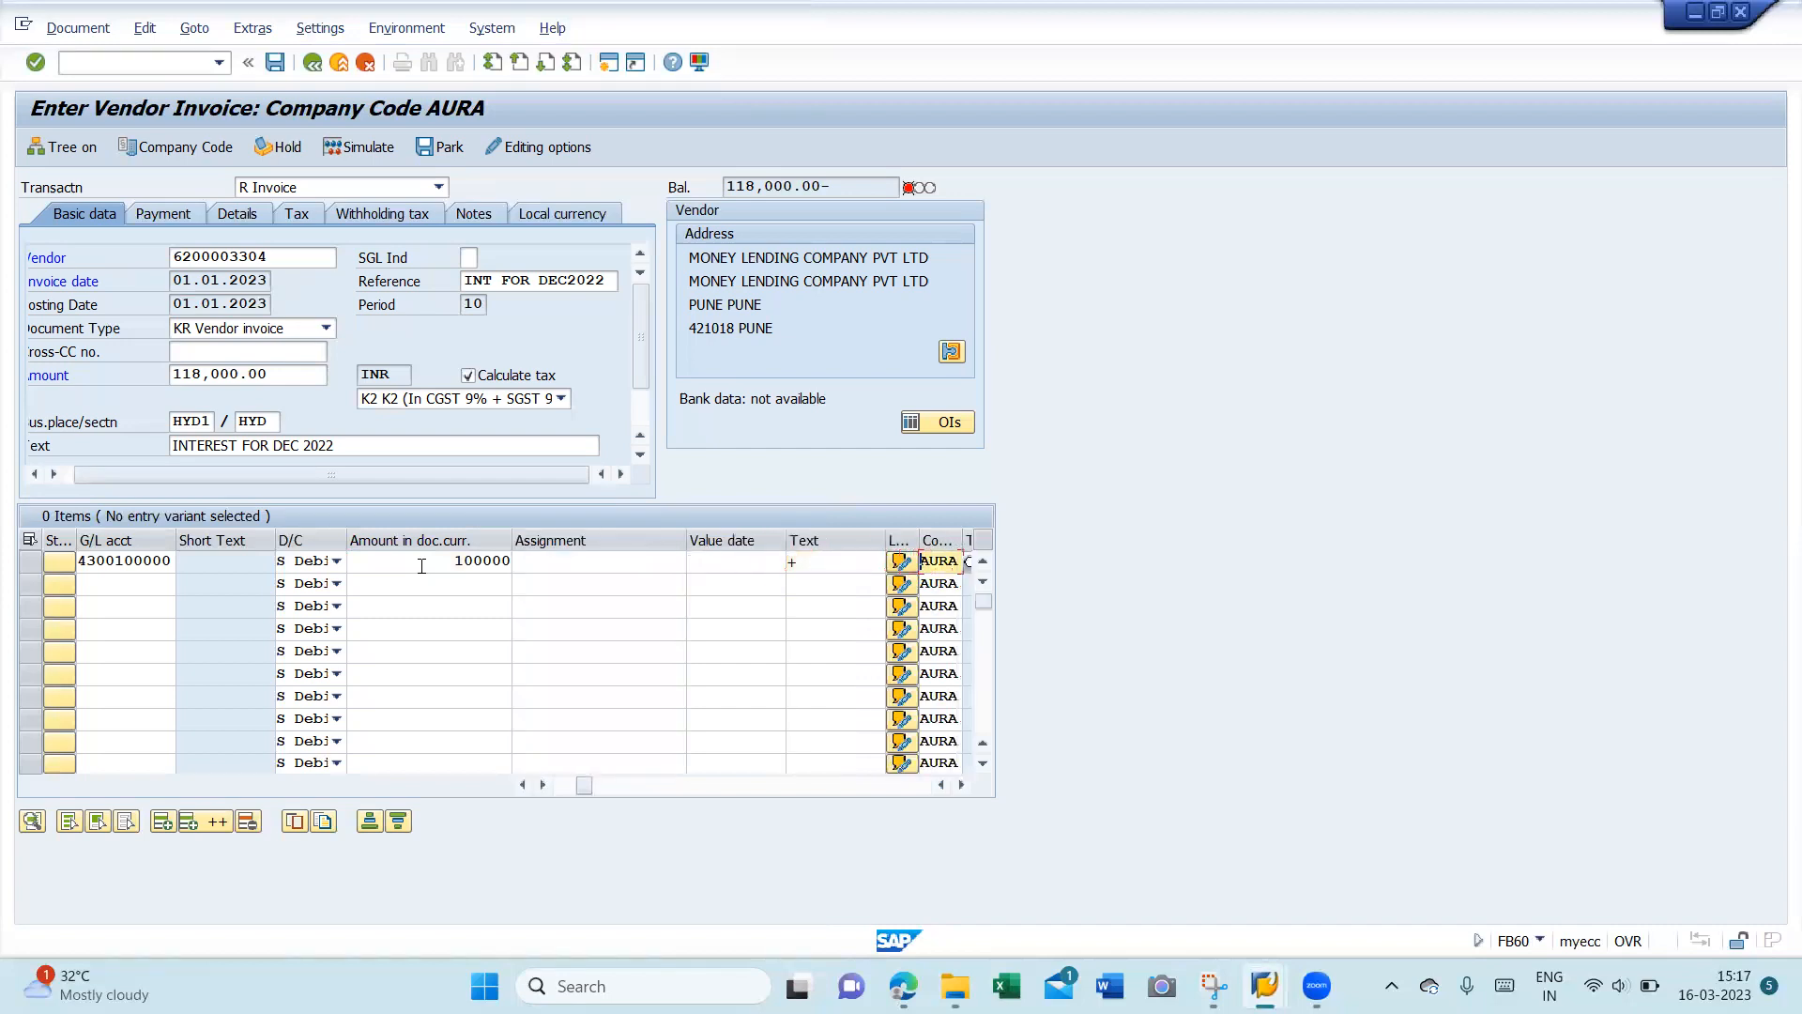
text(A)
key(Down)
key(Return)
key(Return)
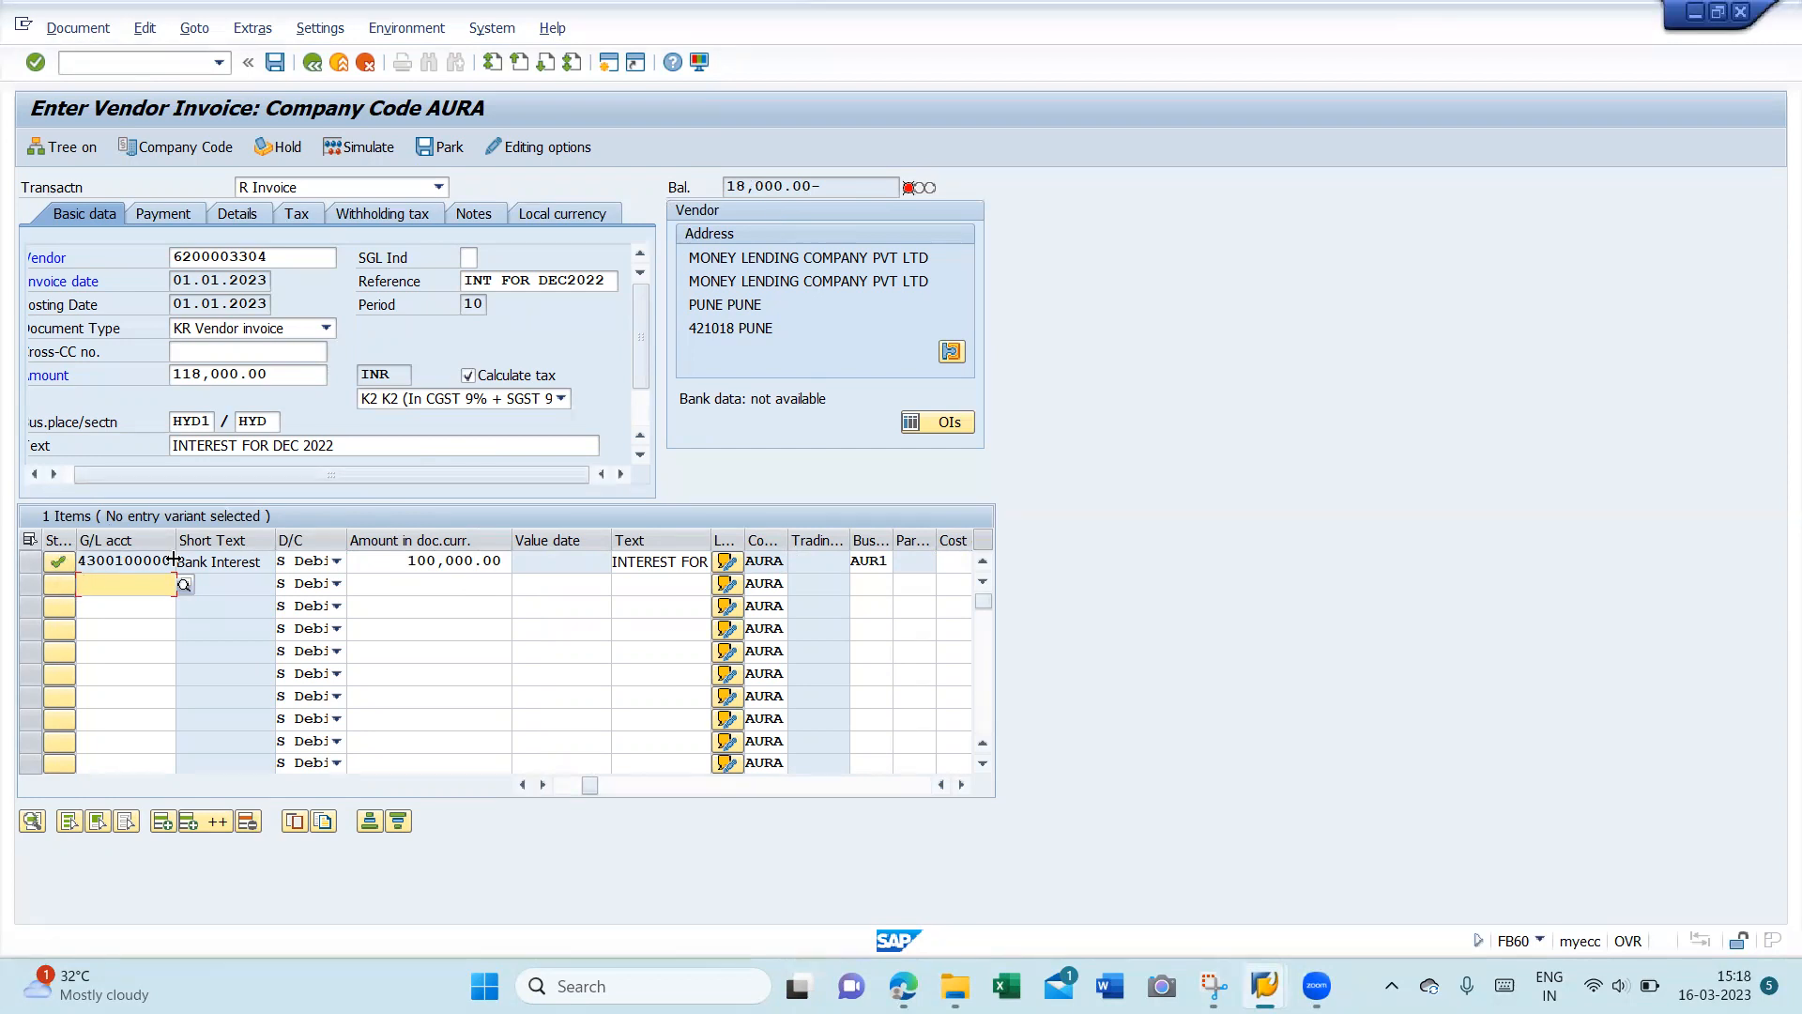
click(943, 548)
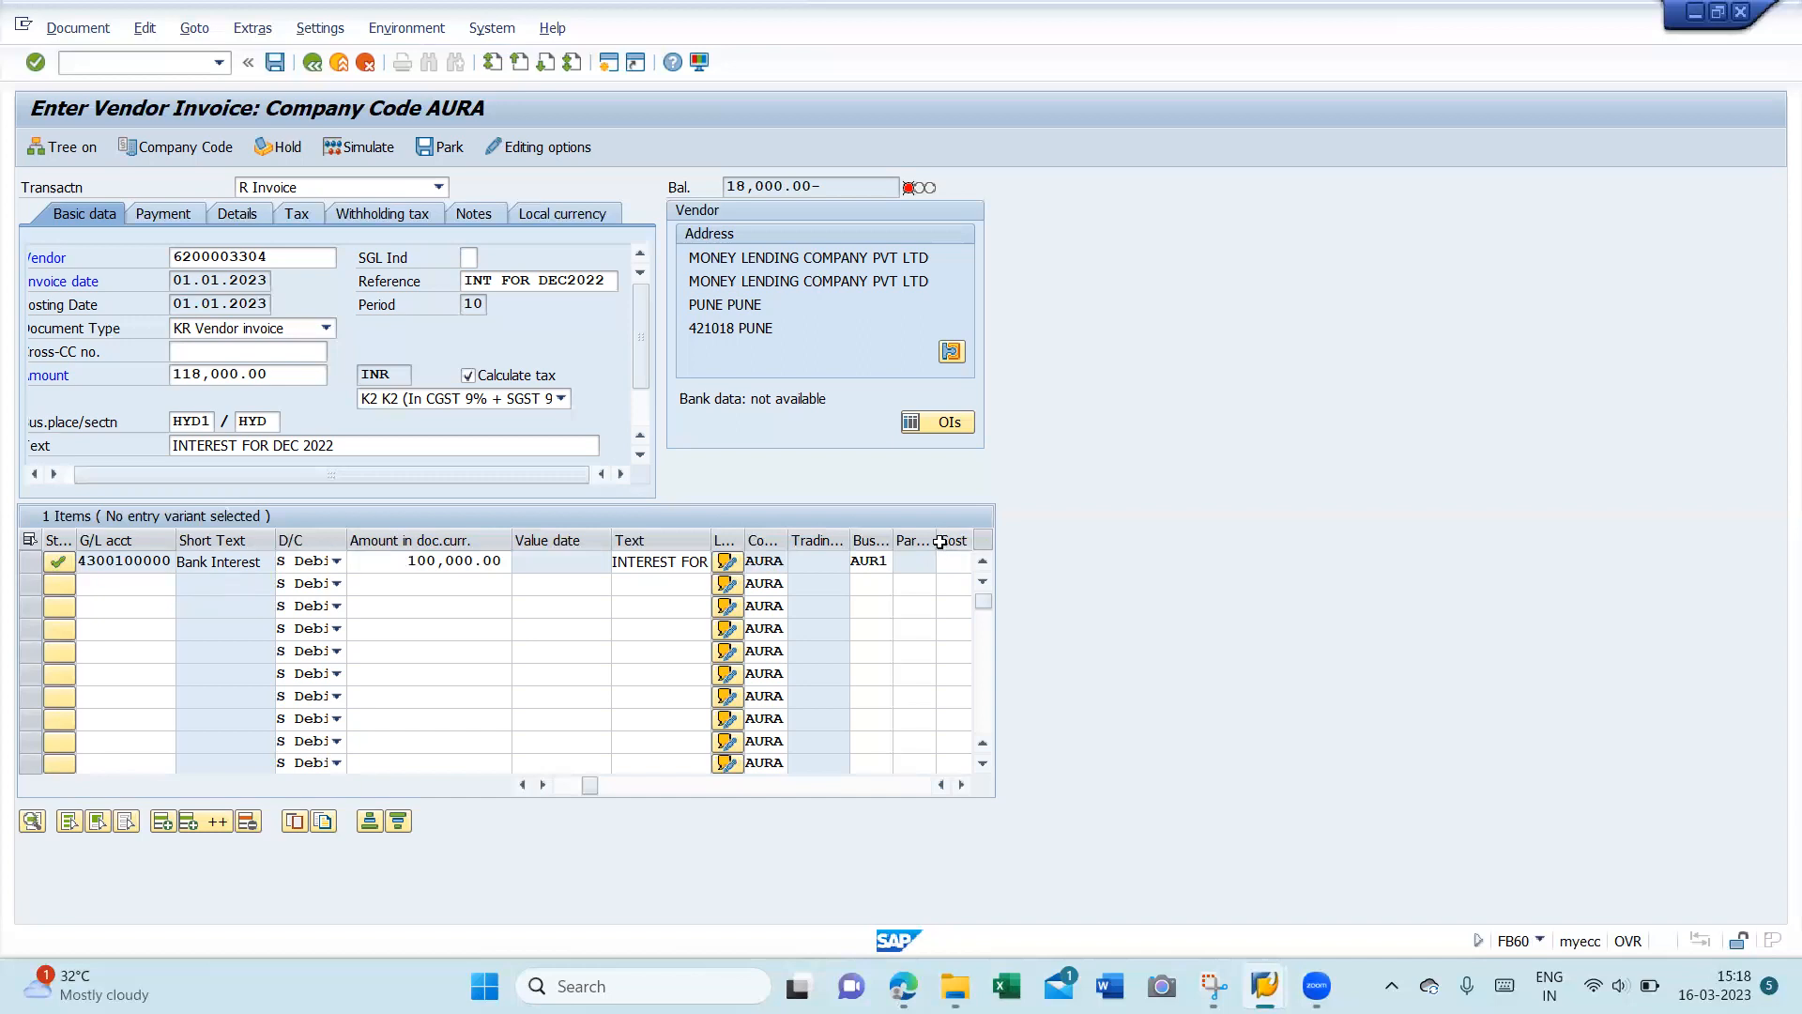
key(F3)
text(FS00)
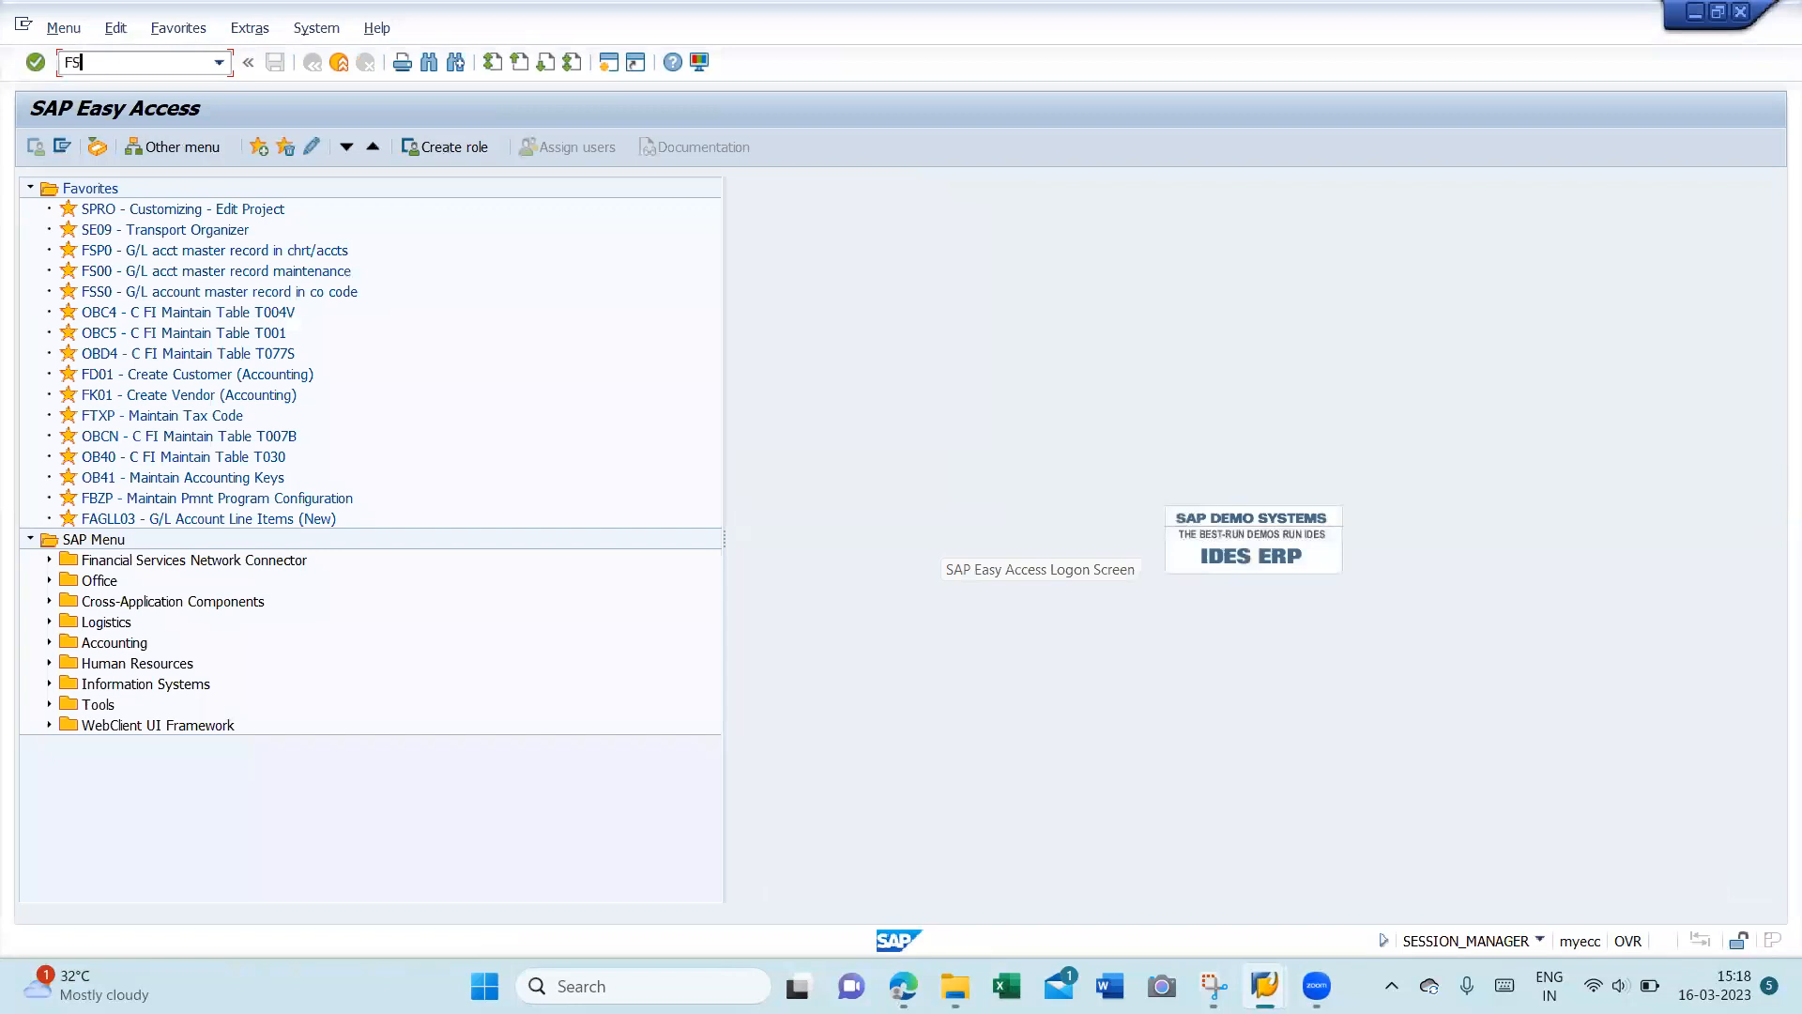
key(Return)
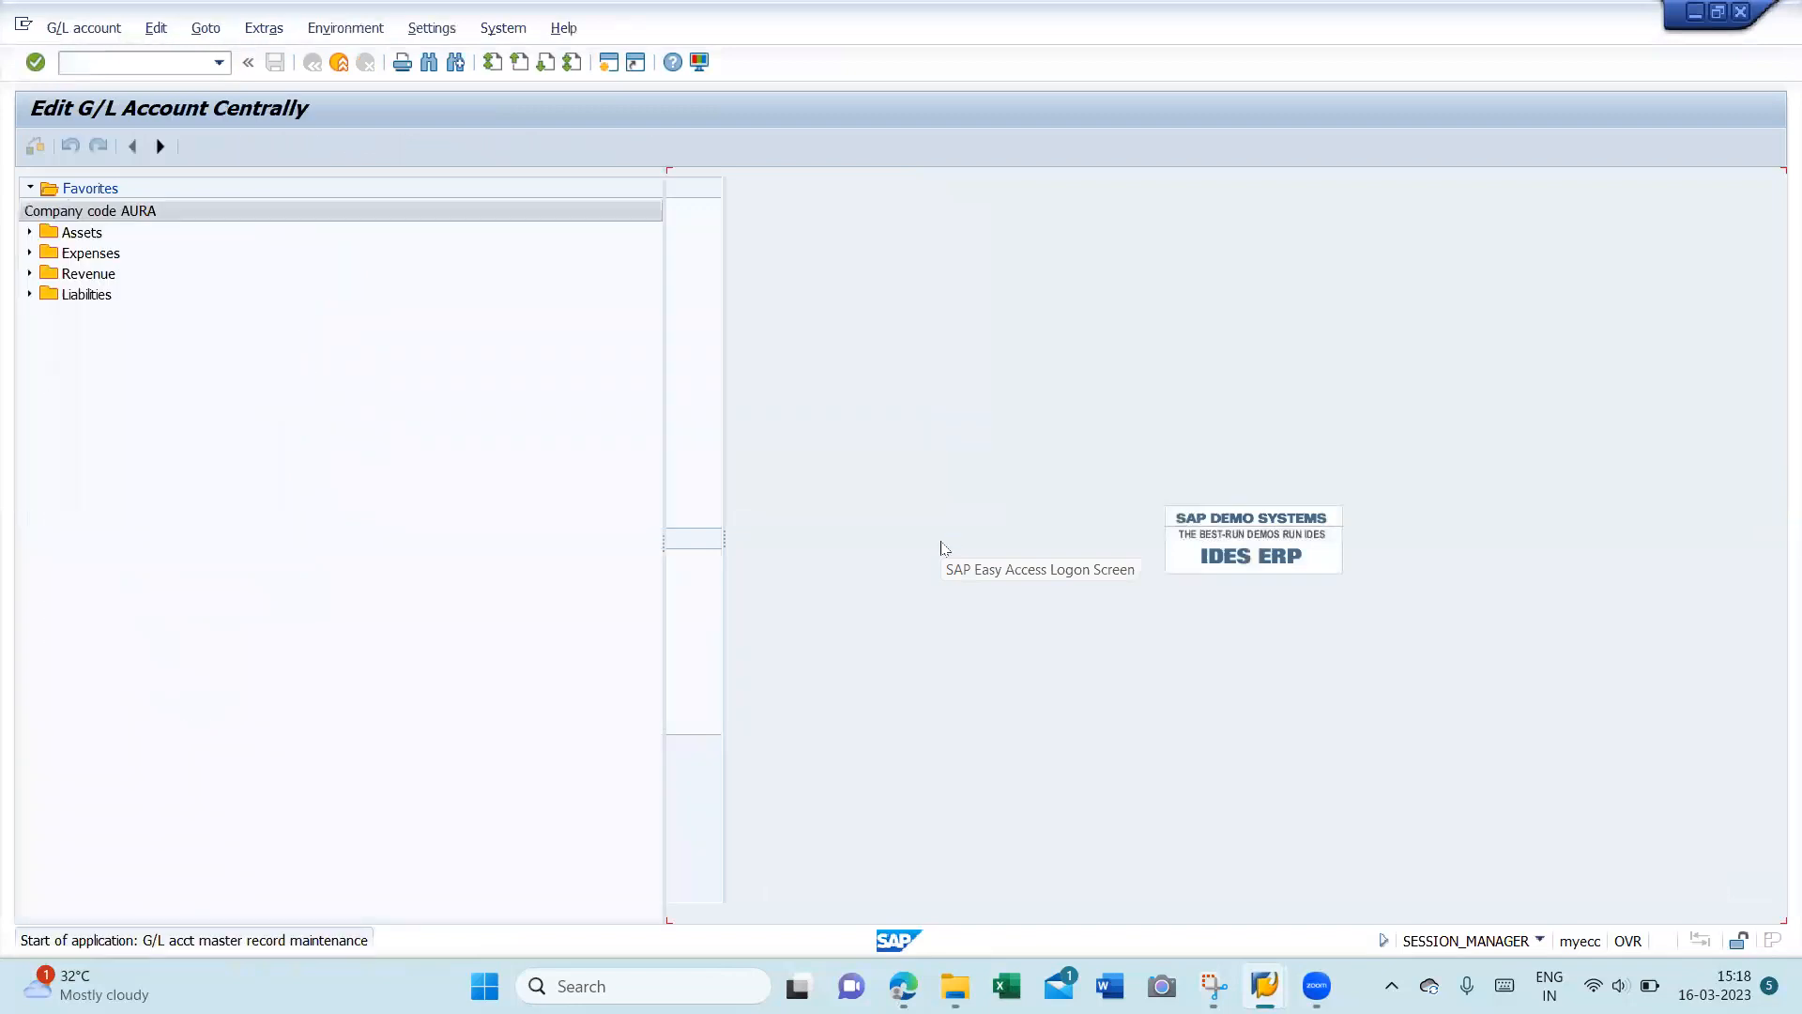
key(alt+Tab)
click(78, 574)
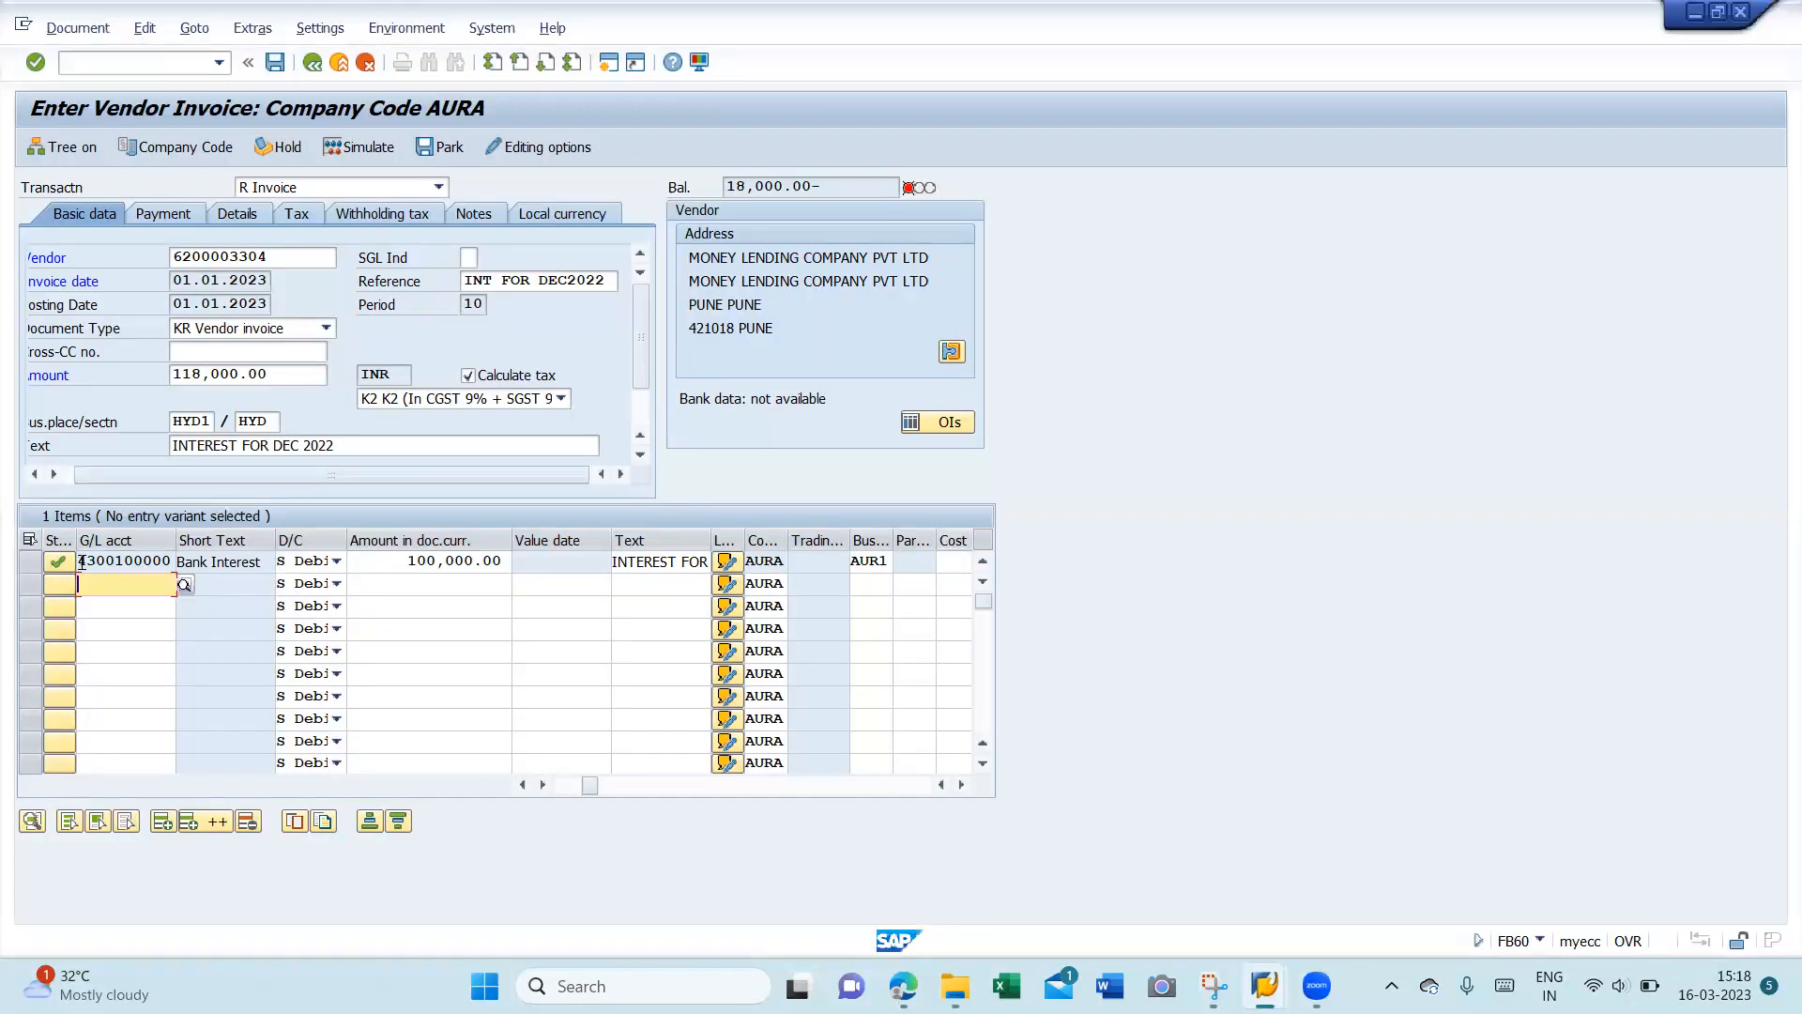
double_click(82, 561)
key(ctrl+c)
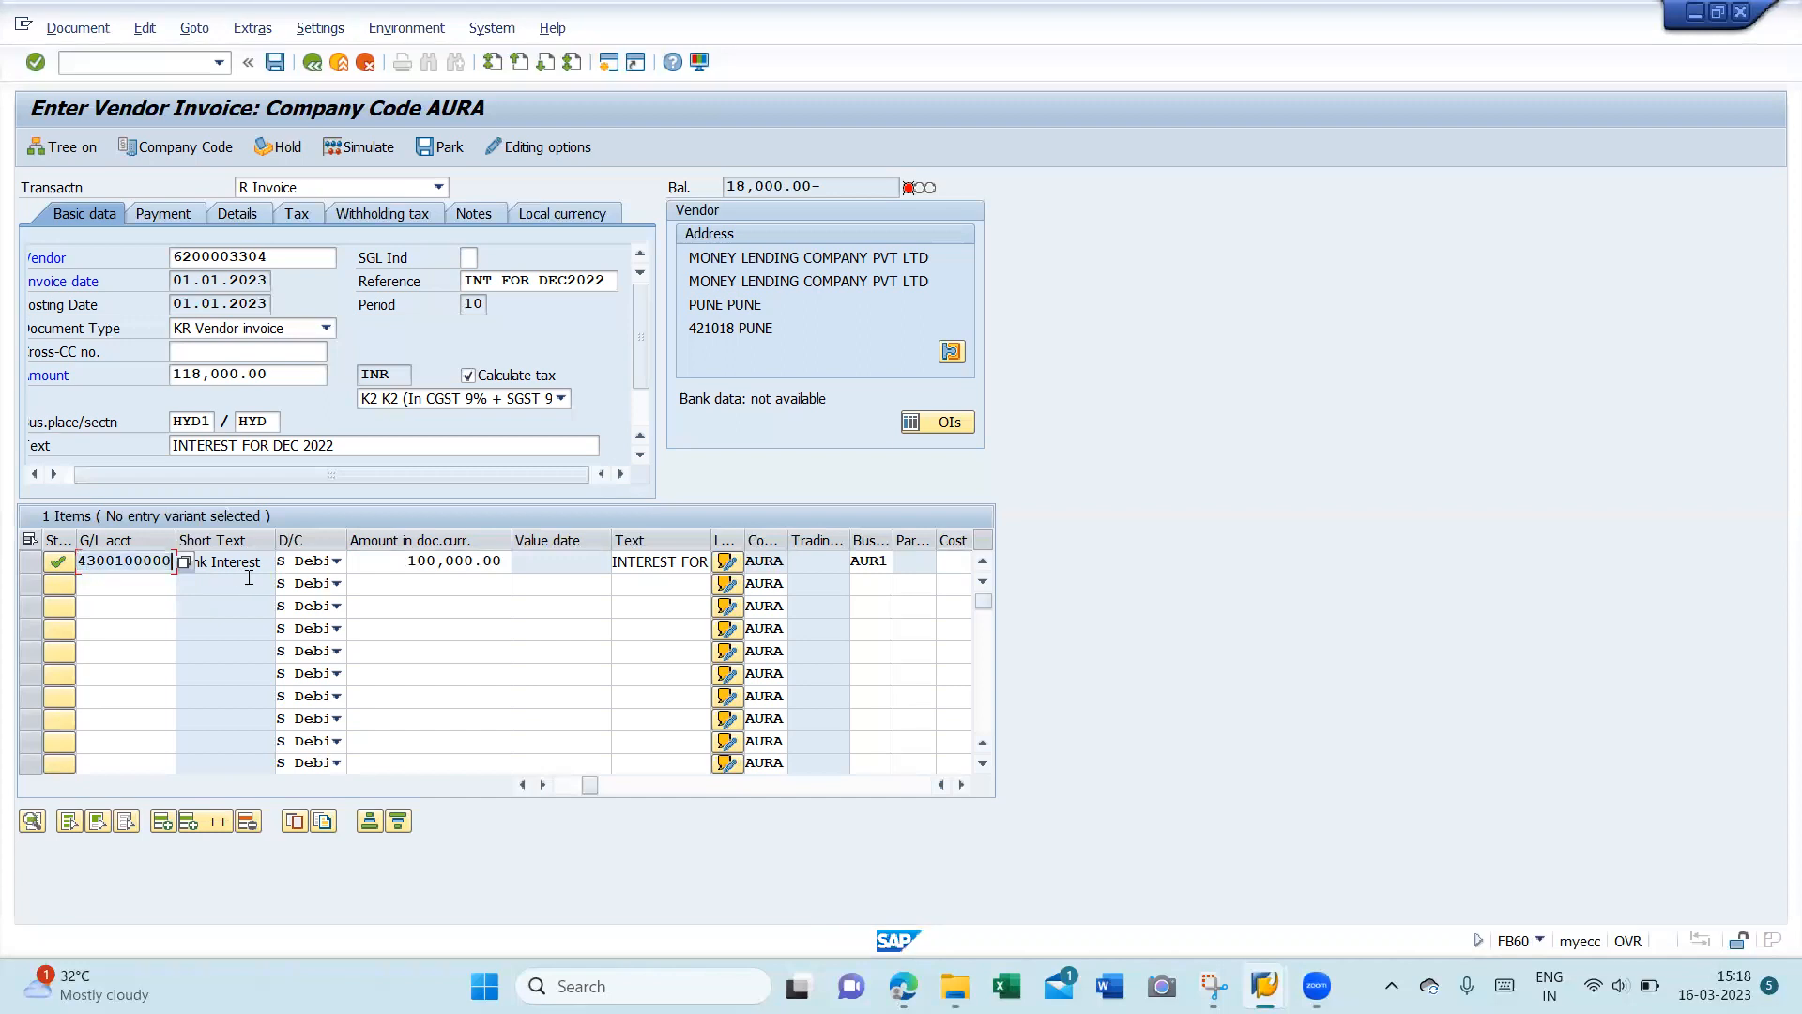
key(alt+Tab)
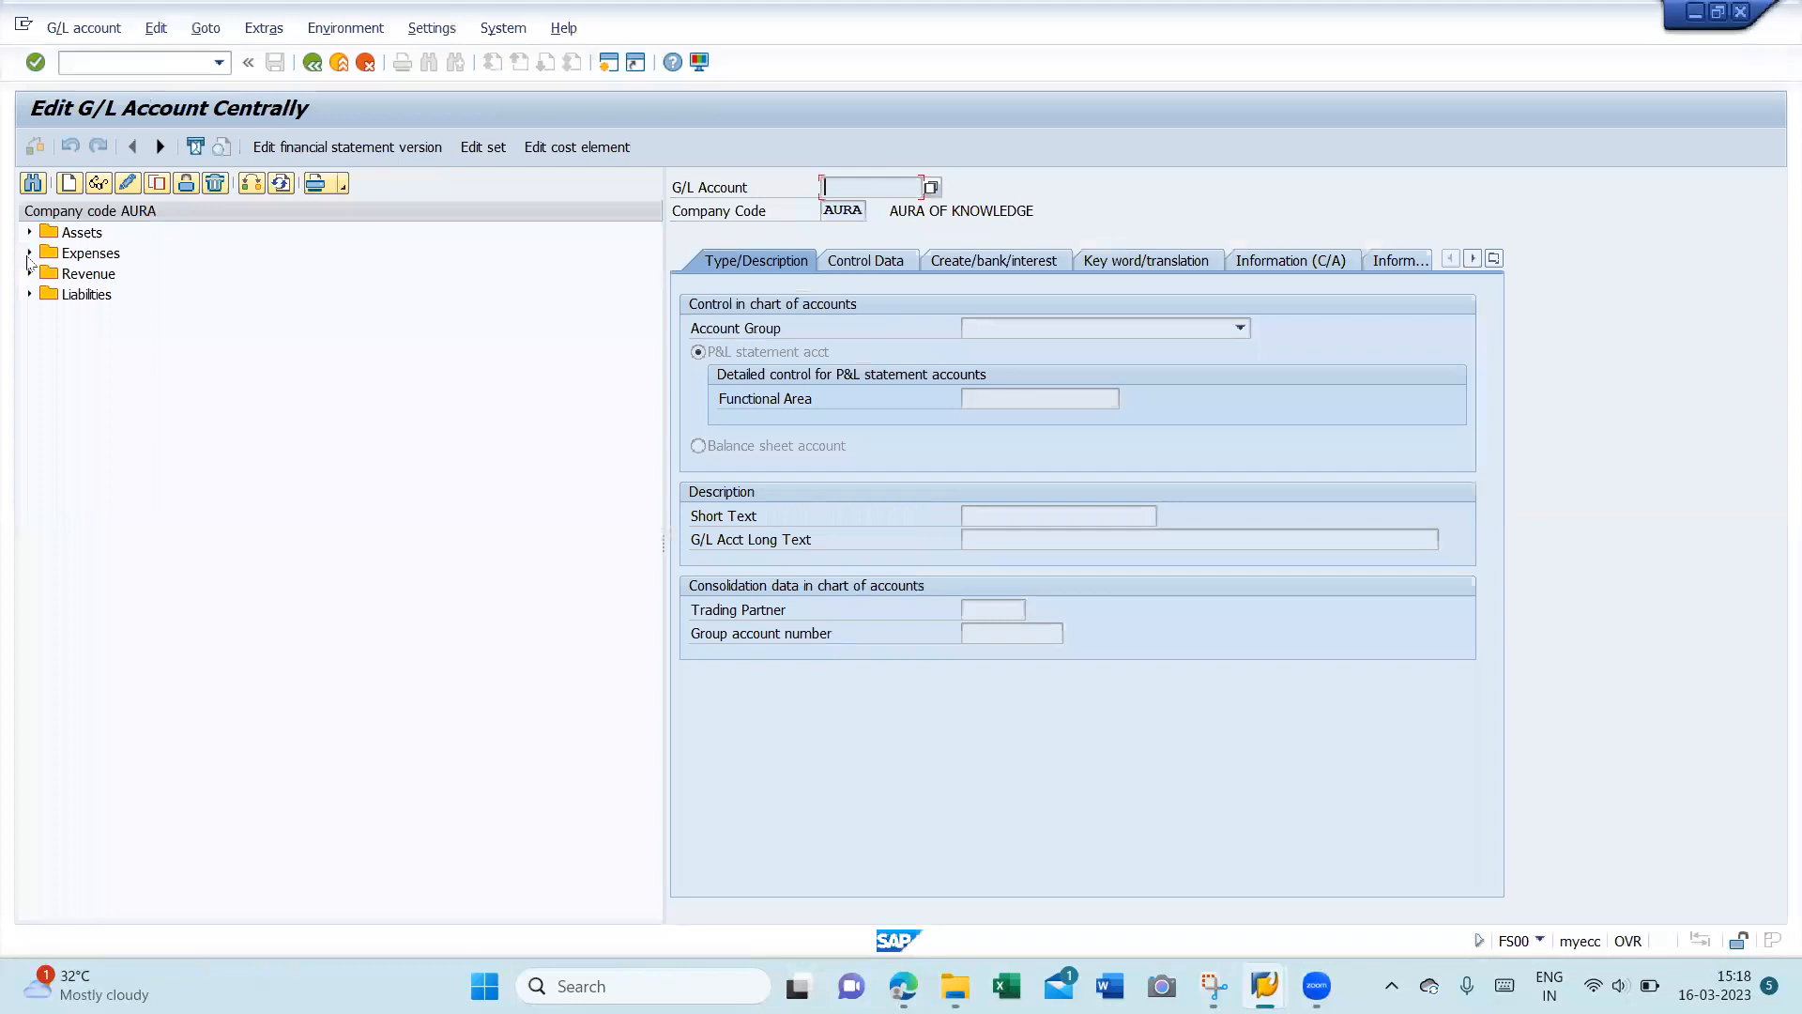
click(29, 254)
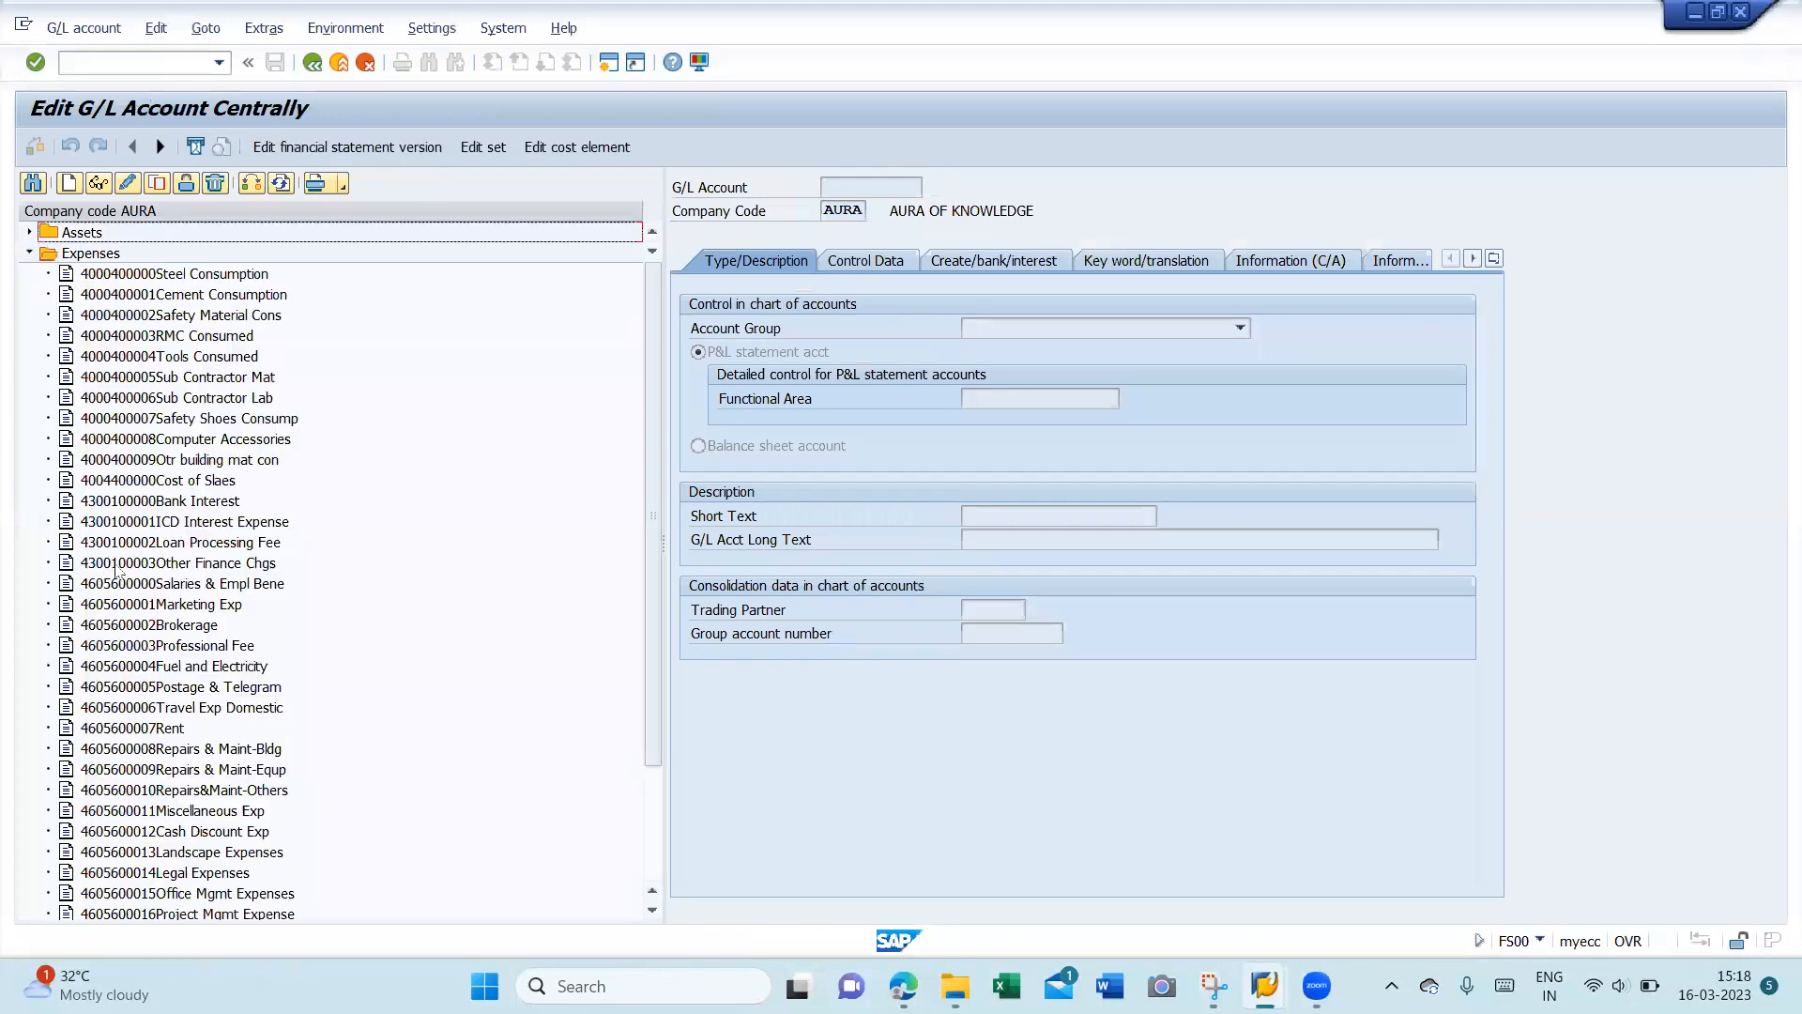
click(196, 499)
double_click(196, 499)
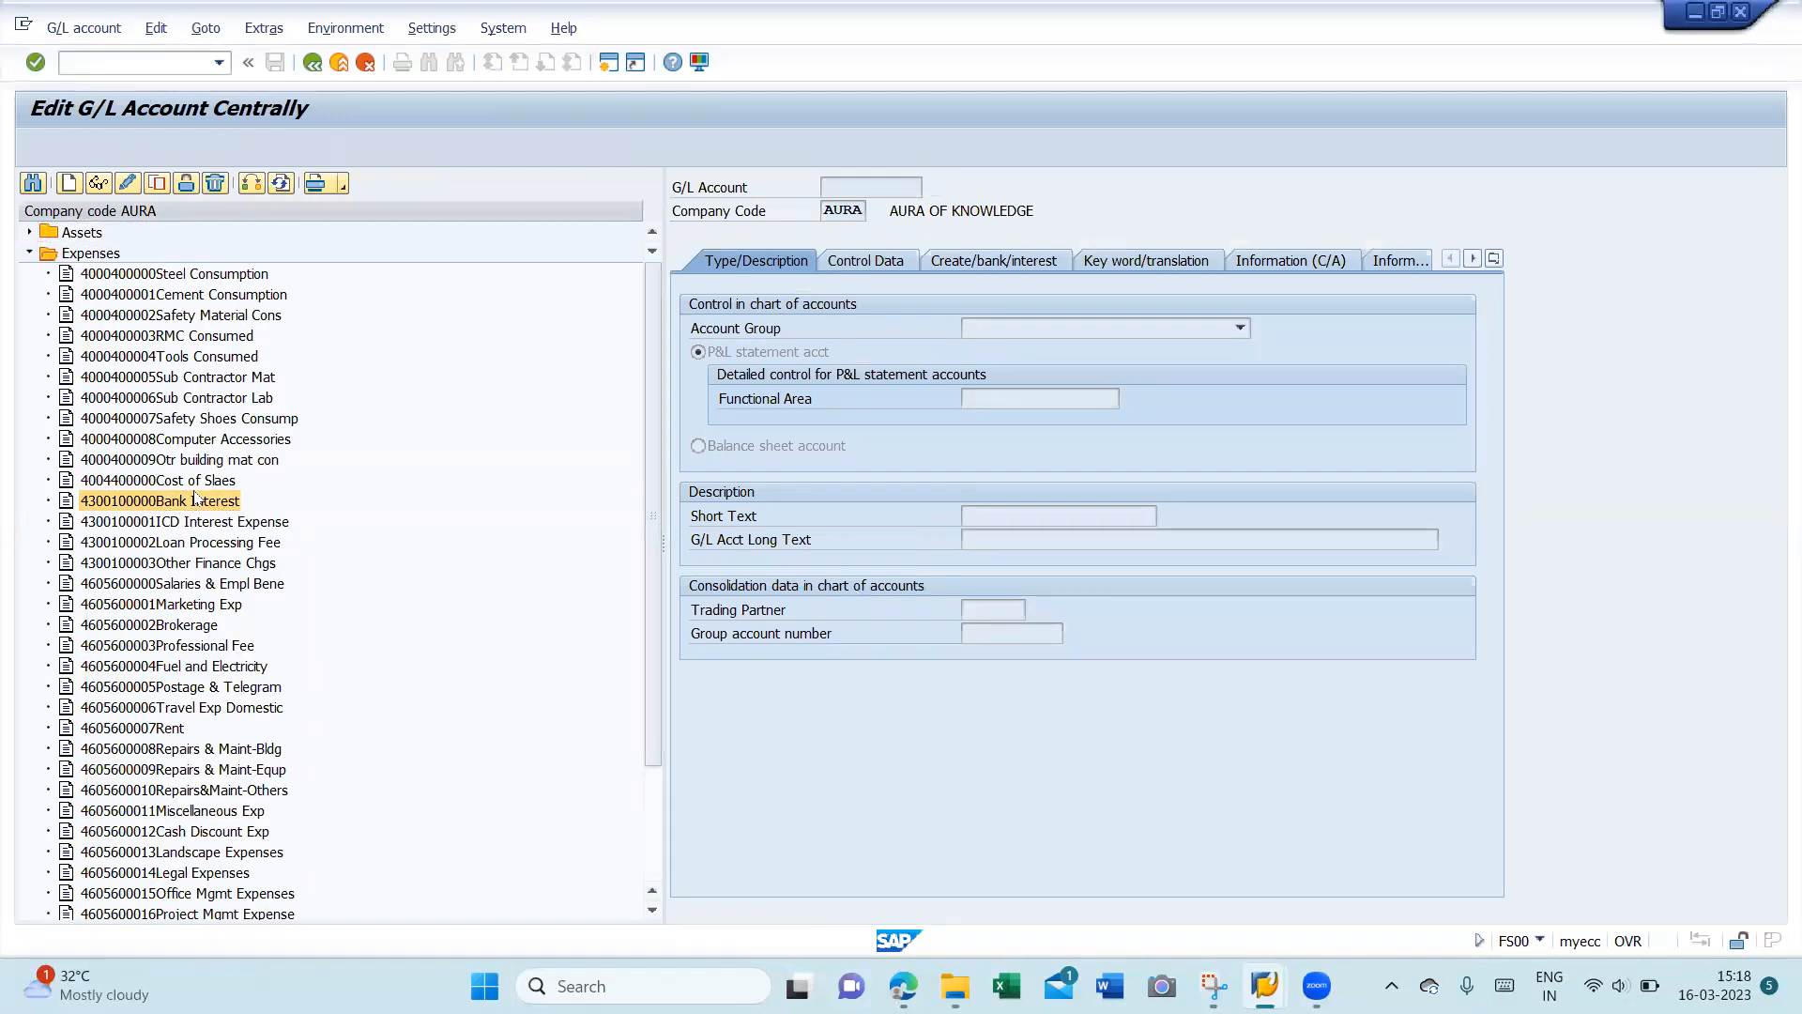
- Set the account's tax category to '-' (input tax only), save, and re-confirm the invoice line
click(953, 263)
click(892, 262)
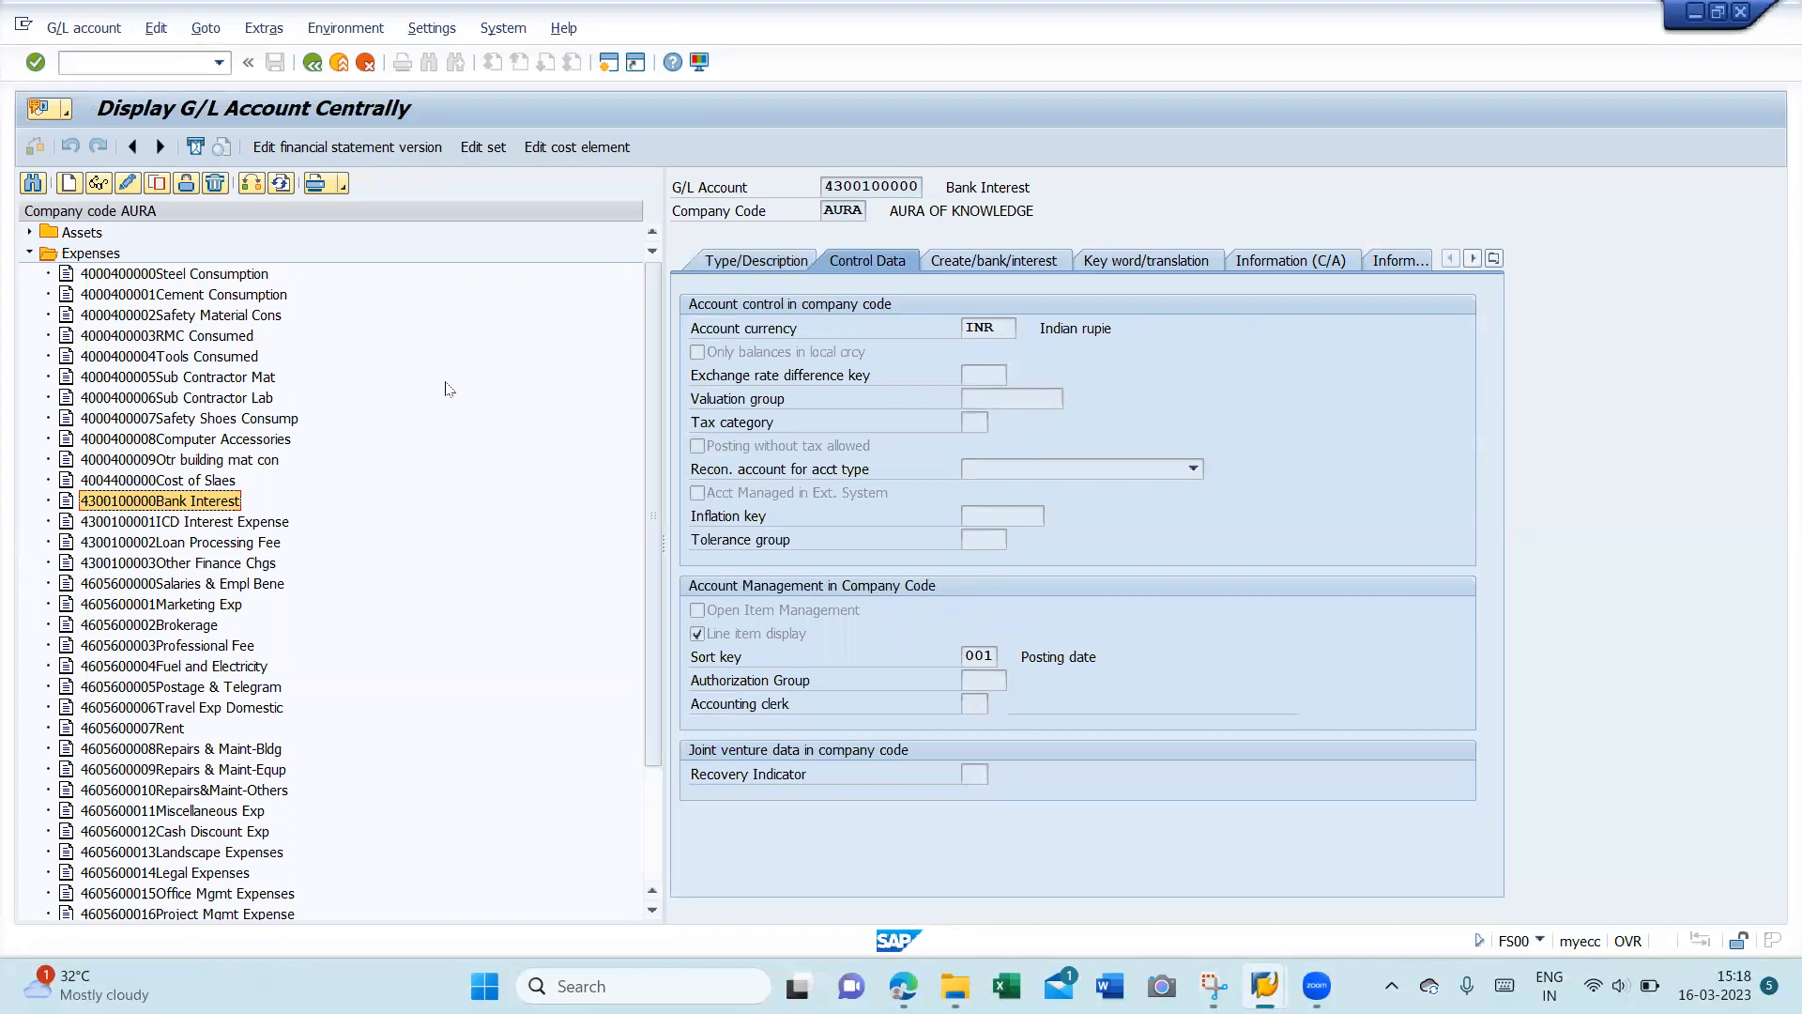
click(129, 186)
click(968, 423)
key(F4)
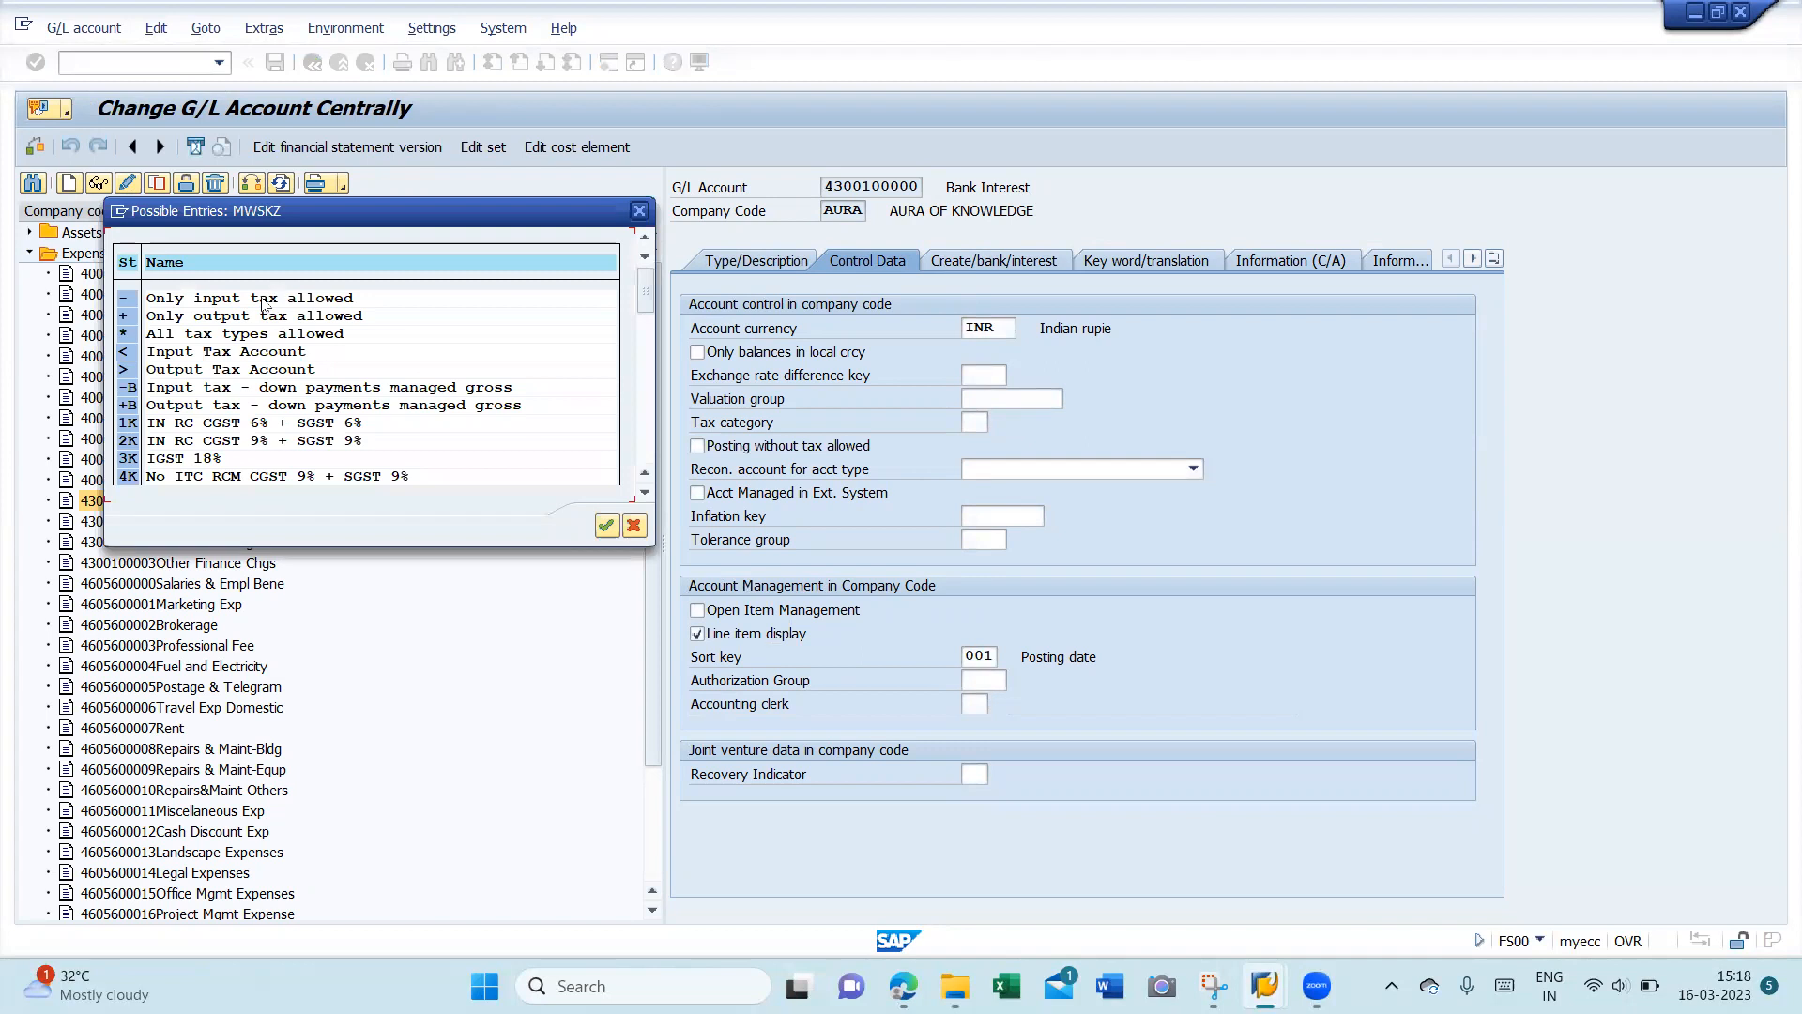
click(639, 210)
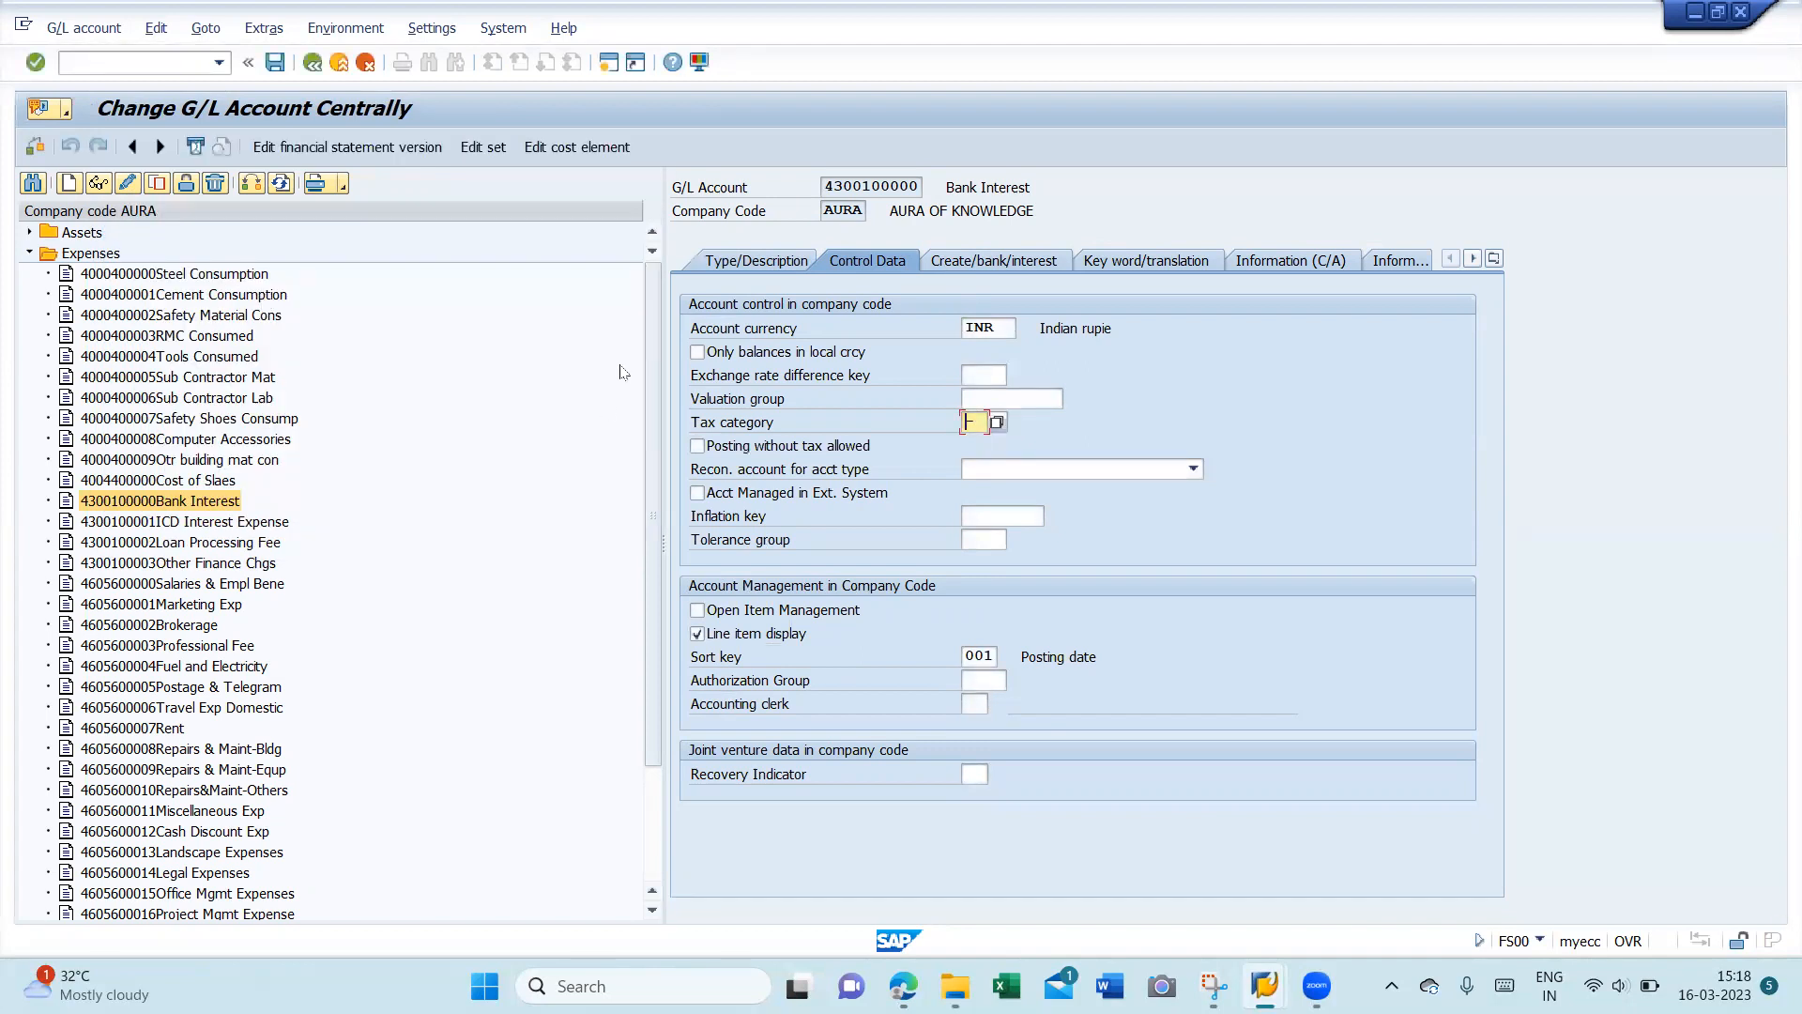
click(276, 63)
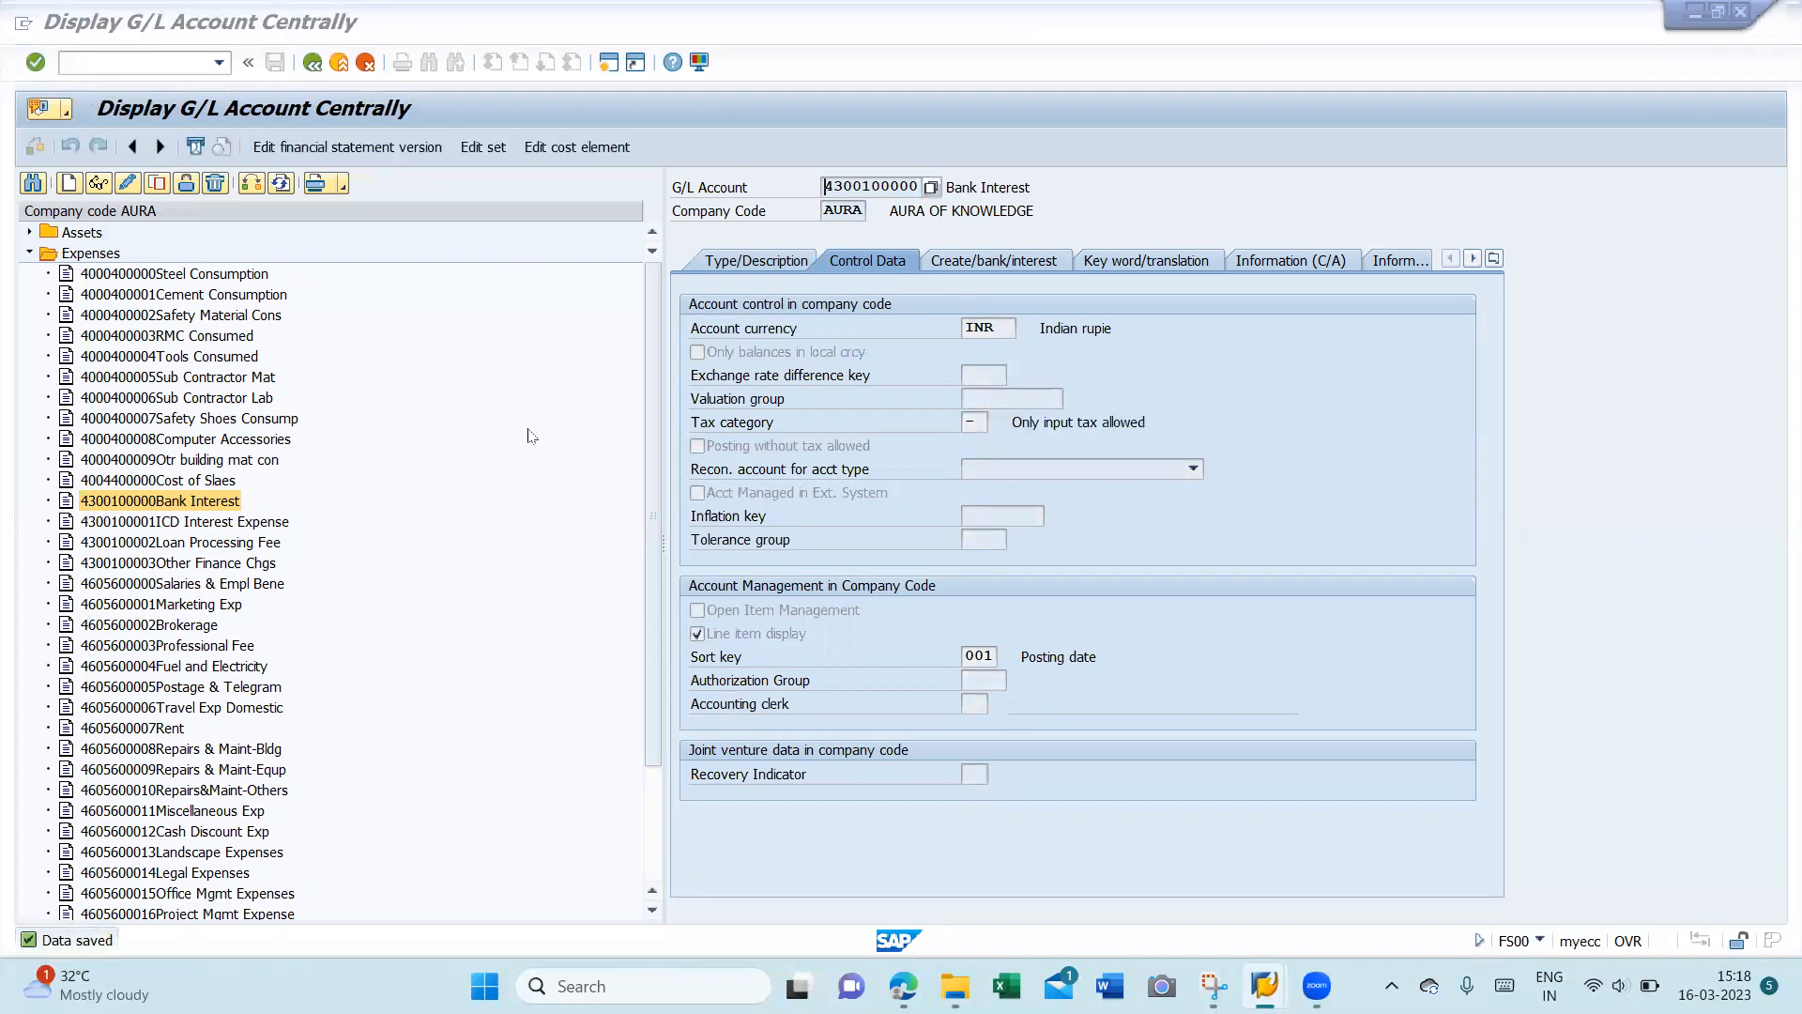
key(alt+Tab)
key(Return)
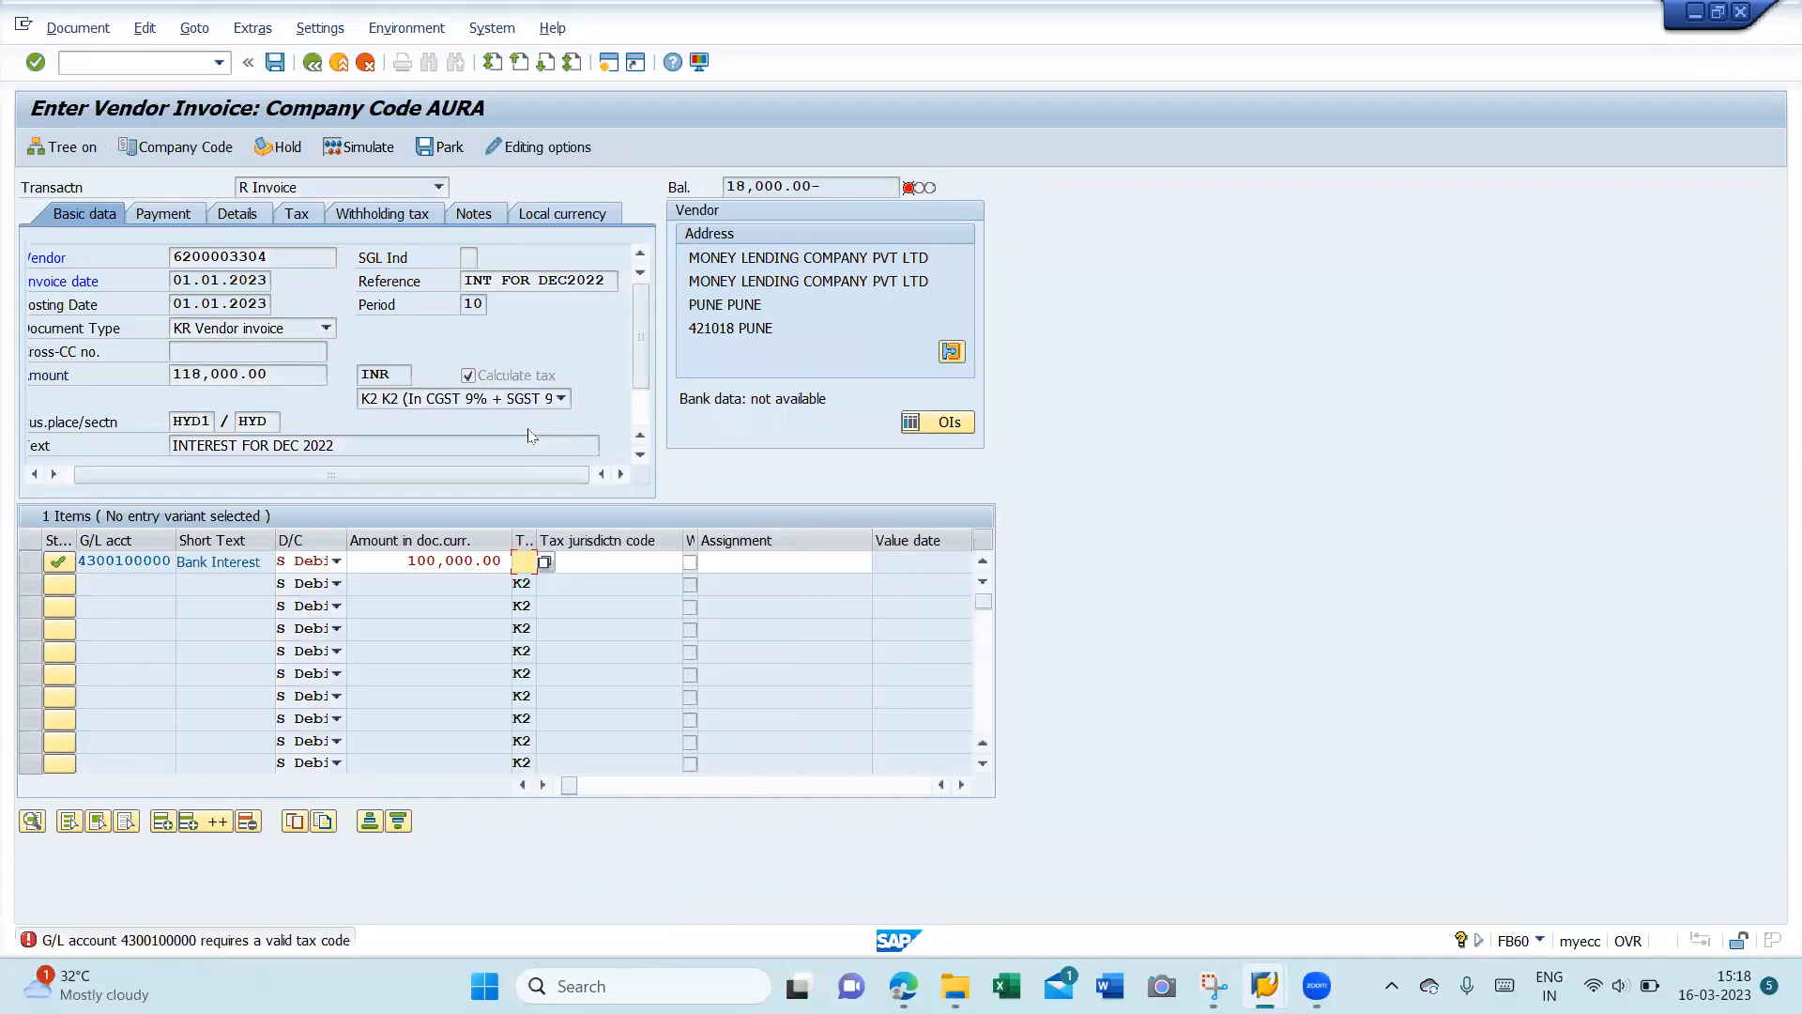
- Give the Bank Interest line tax code K2, bringing the balance to 0.00
text(K2)
key(Return)
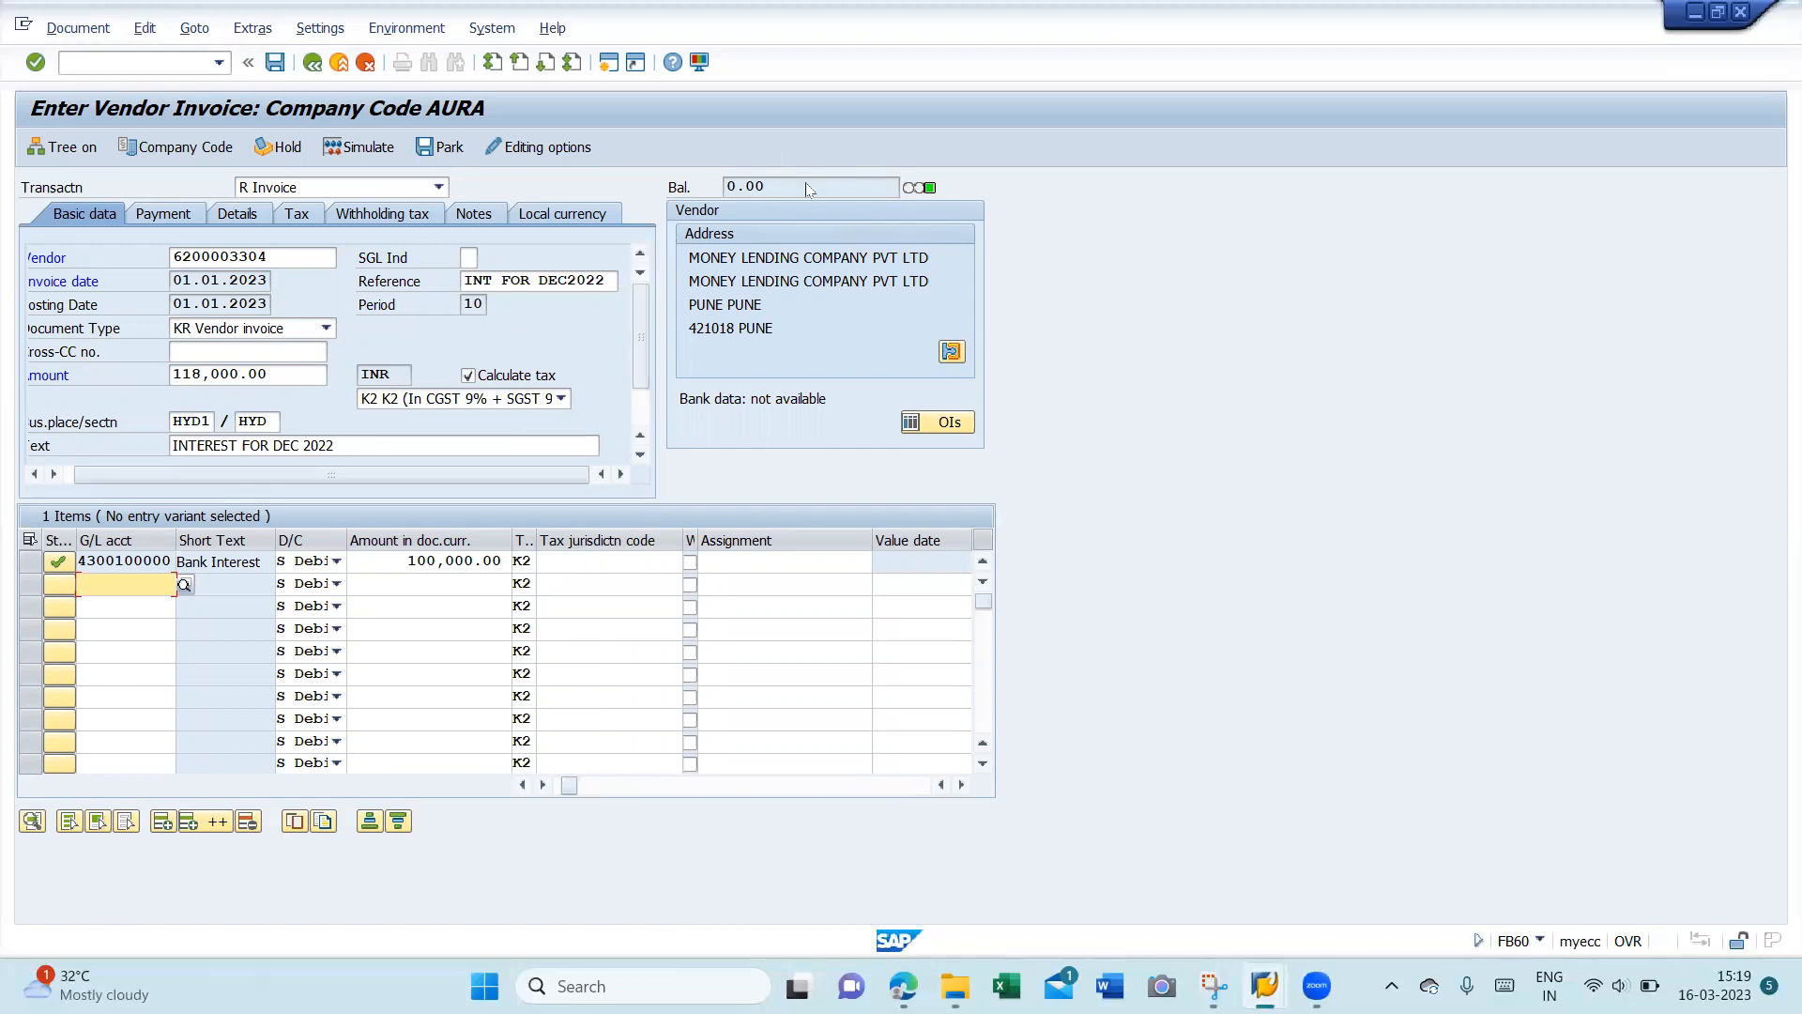
click(392, 214)
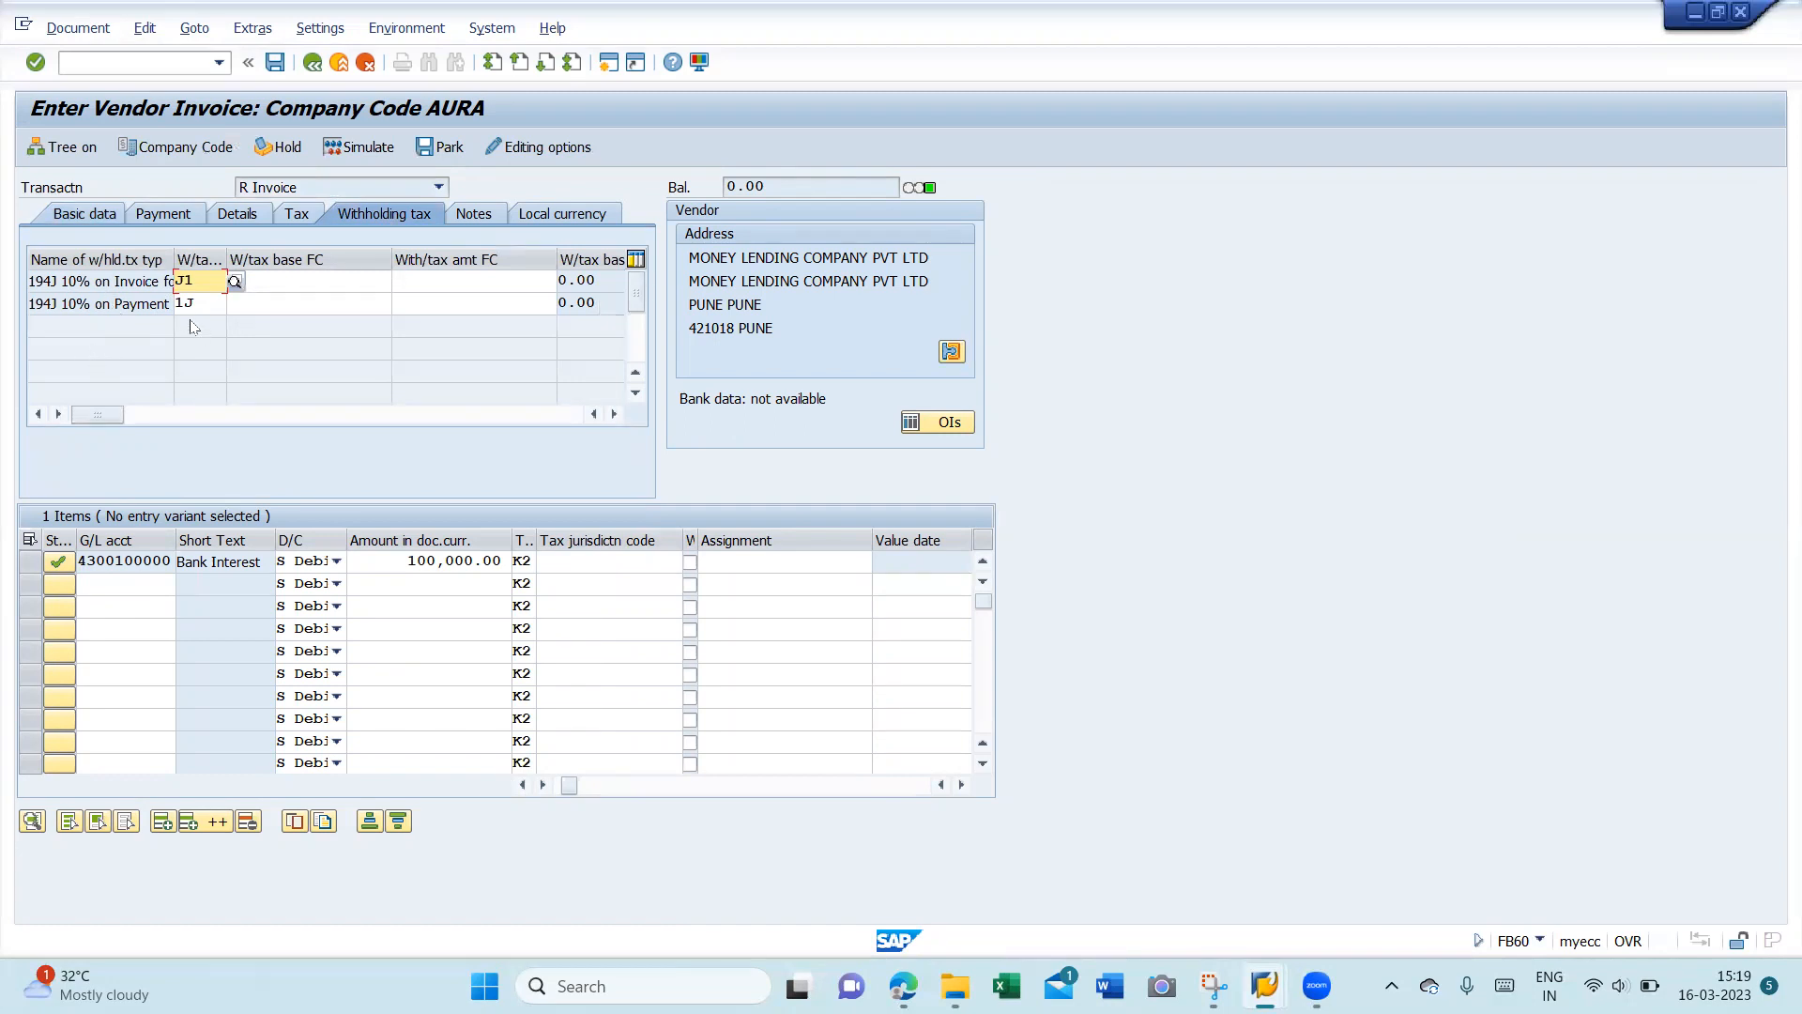
- Clear code 1J from the 194J payment row, keep only J1, and return to basic data
drag(173, 263, 269, 255)
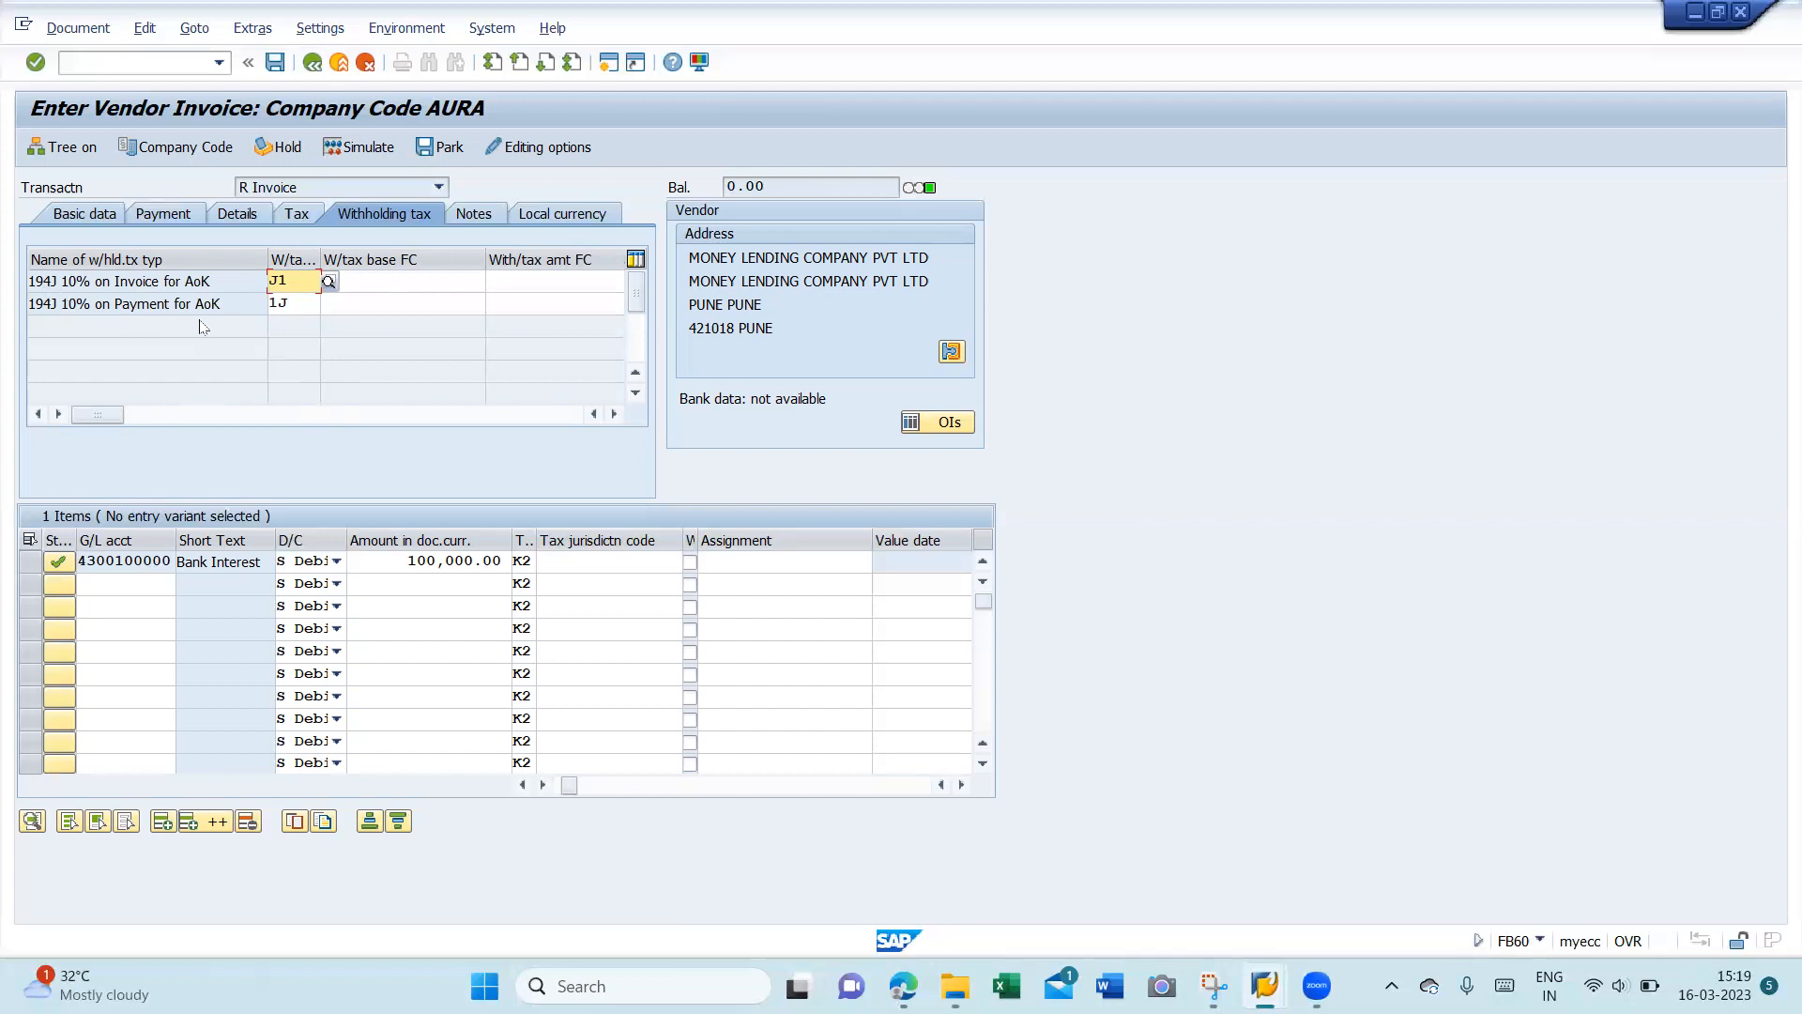
click(294, 303)
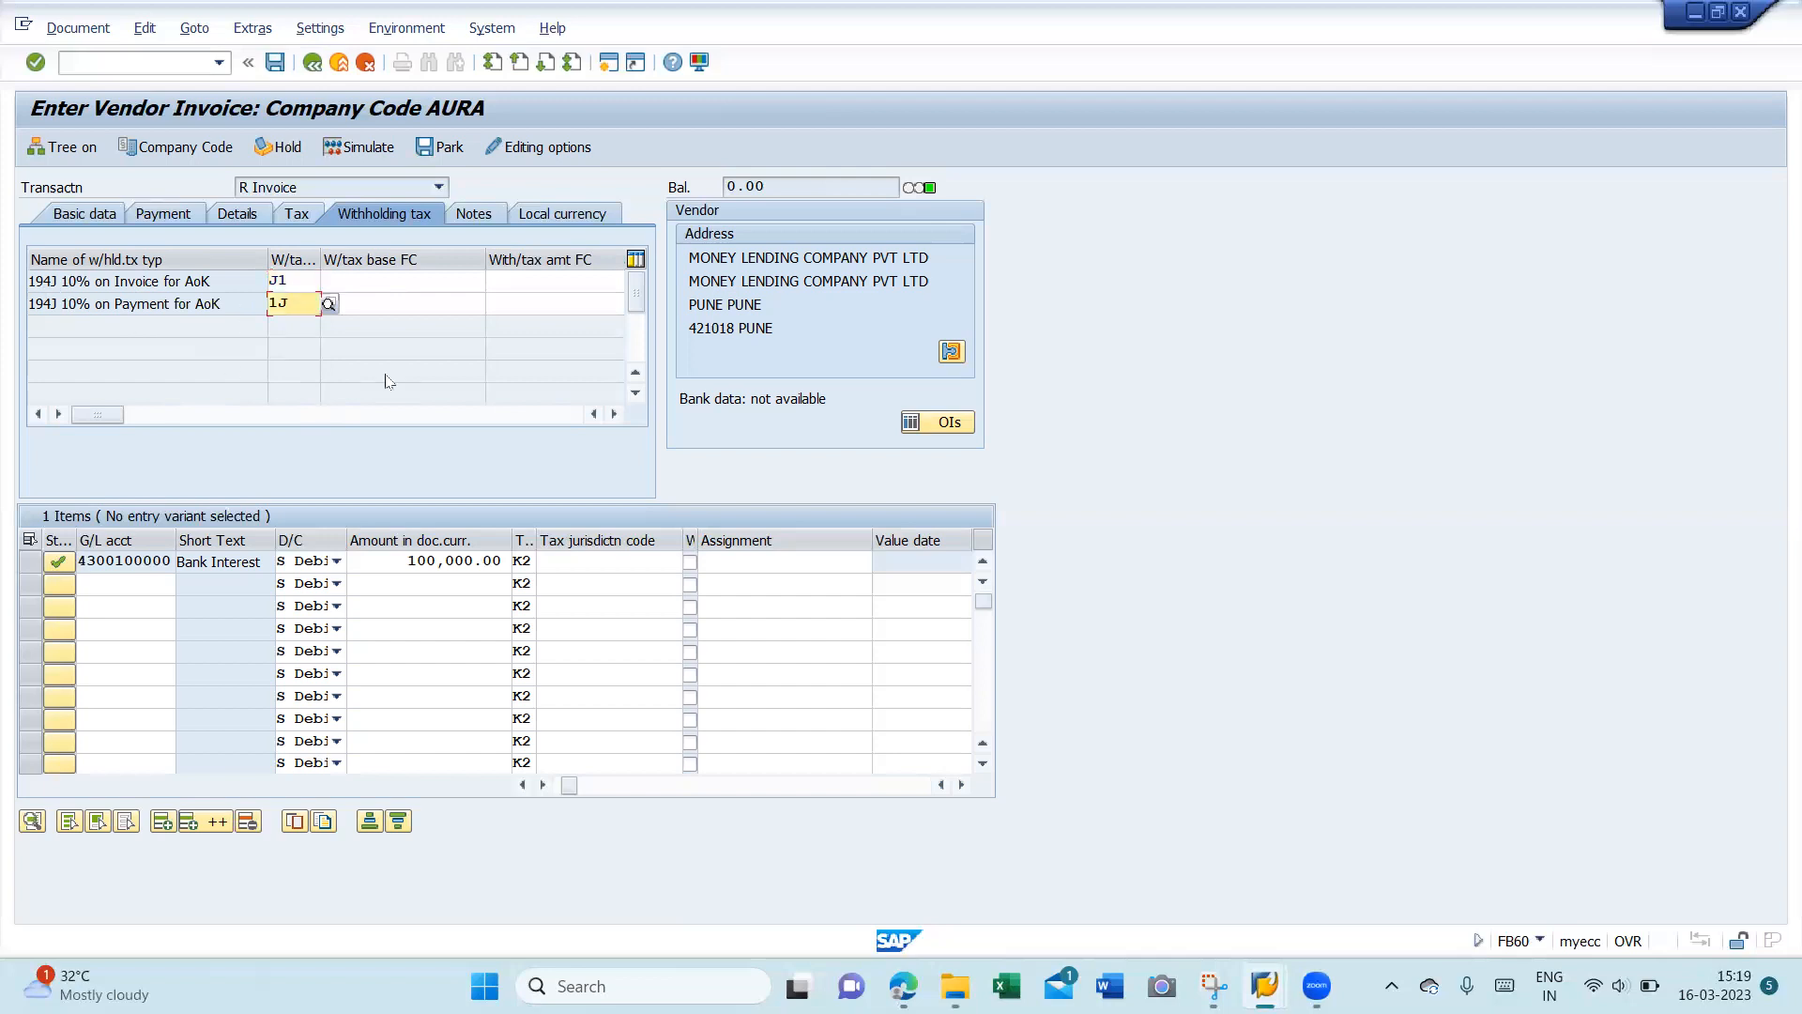
key(BackSpace)
key(BackSpace)
click(394, 286)
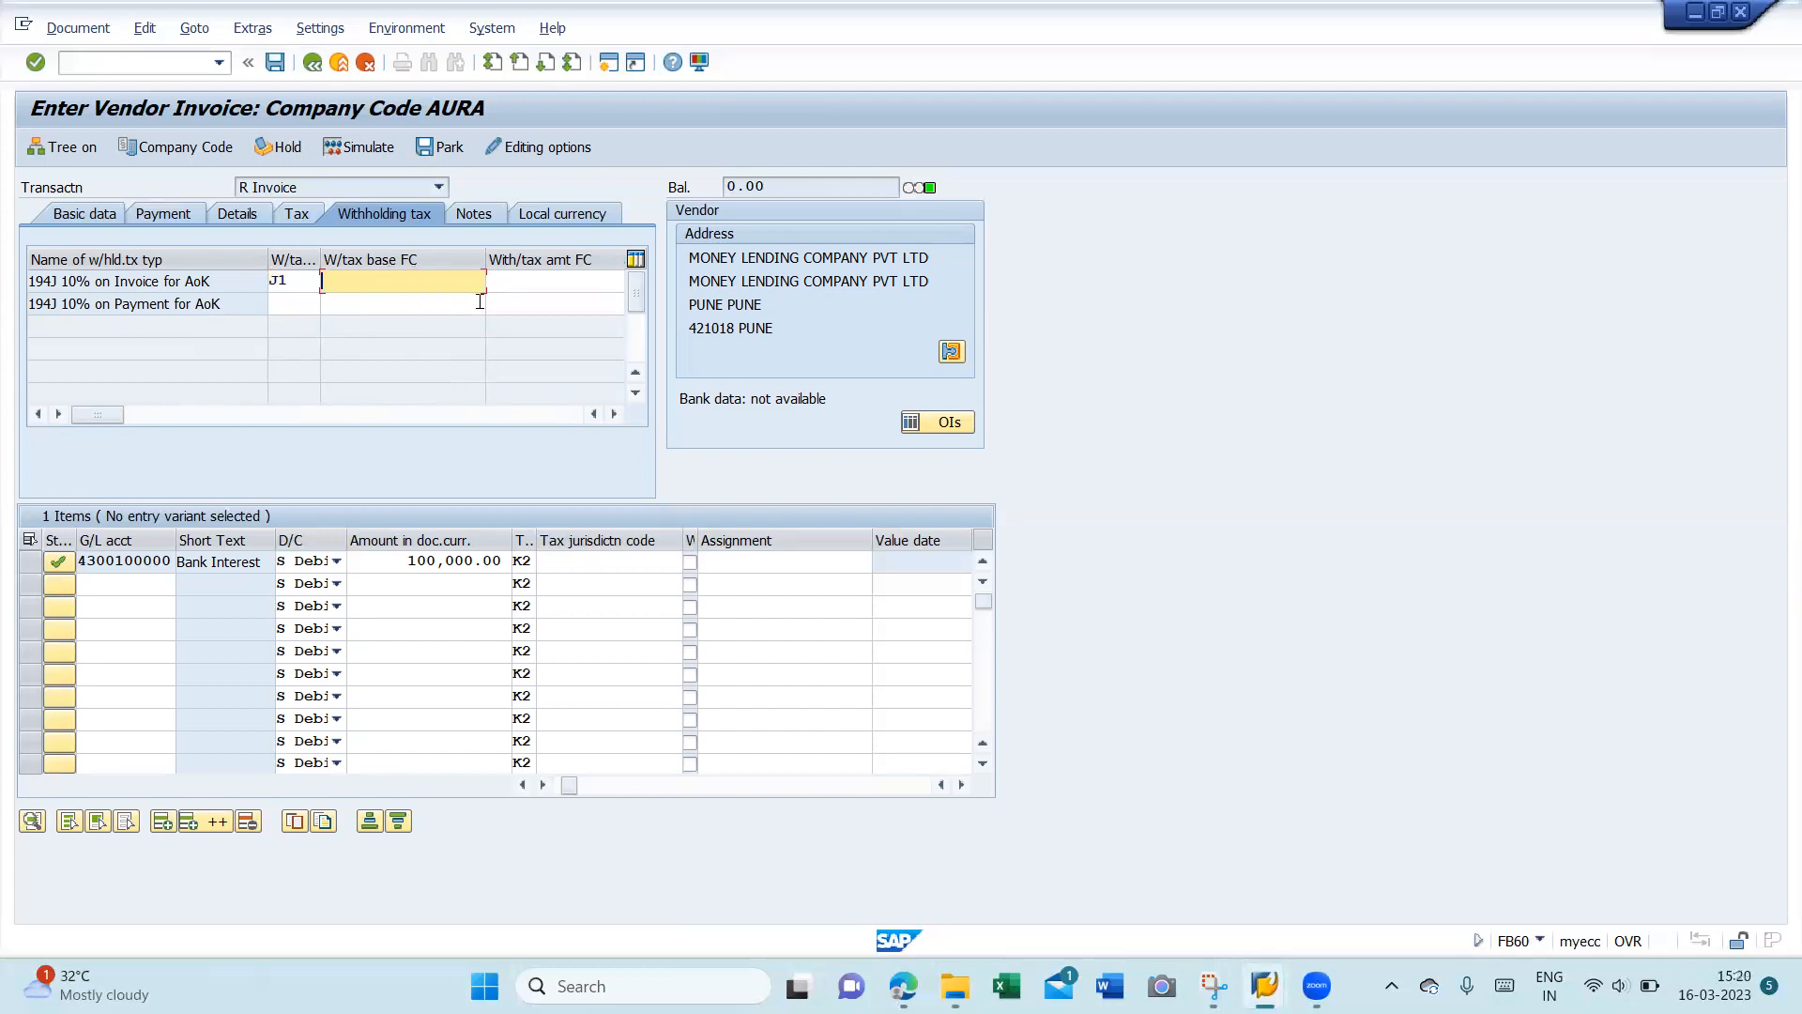
click(85, 214)
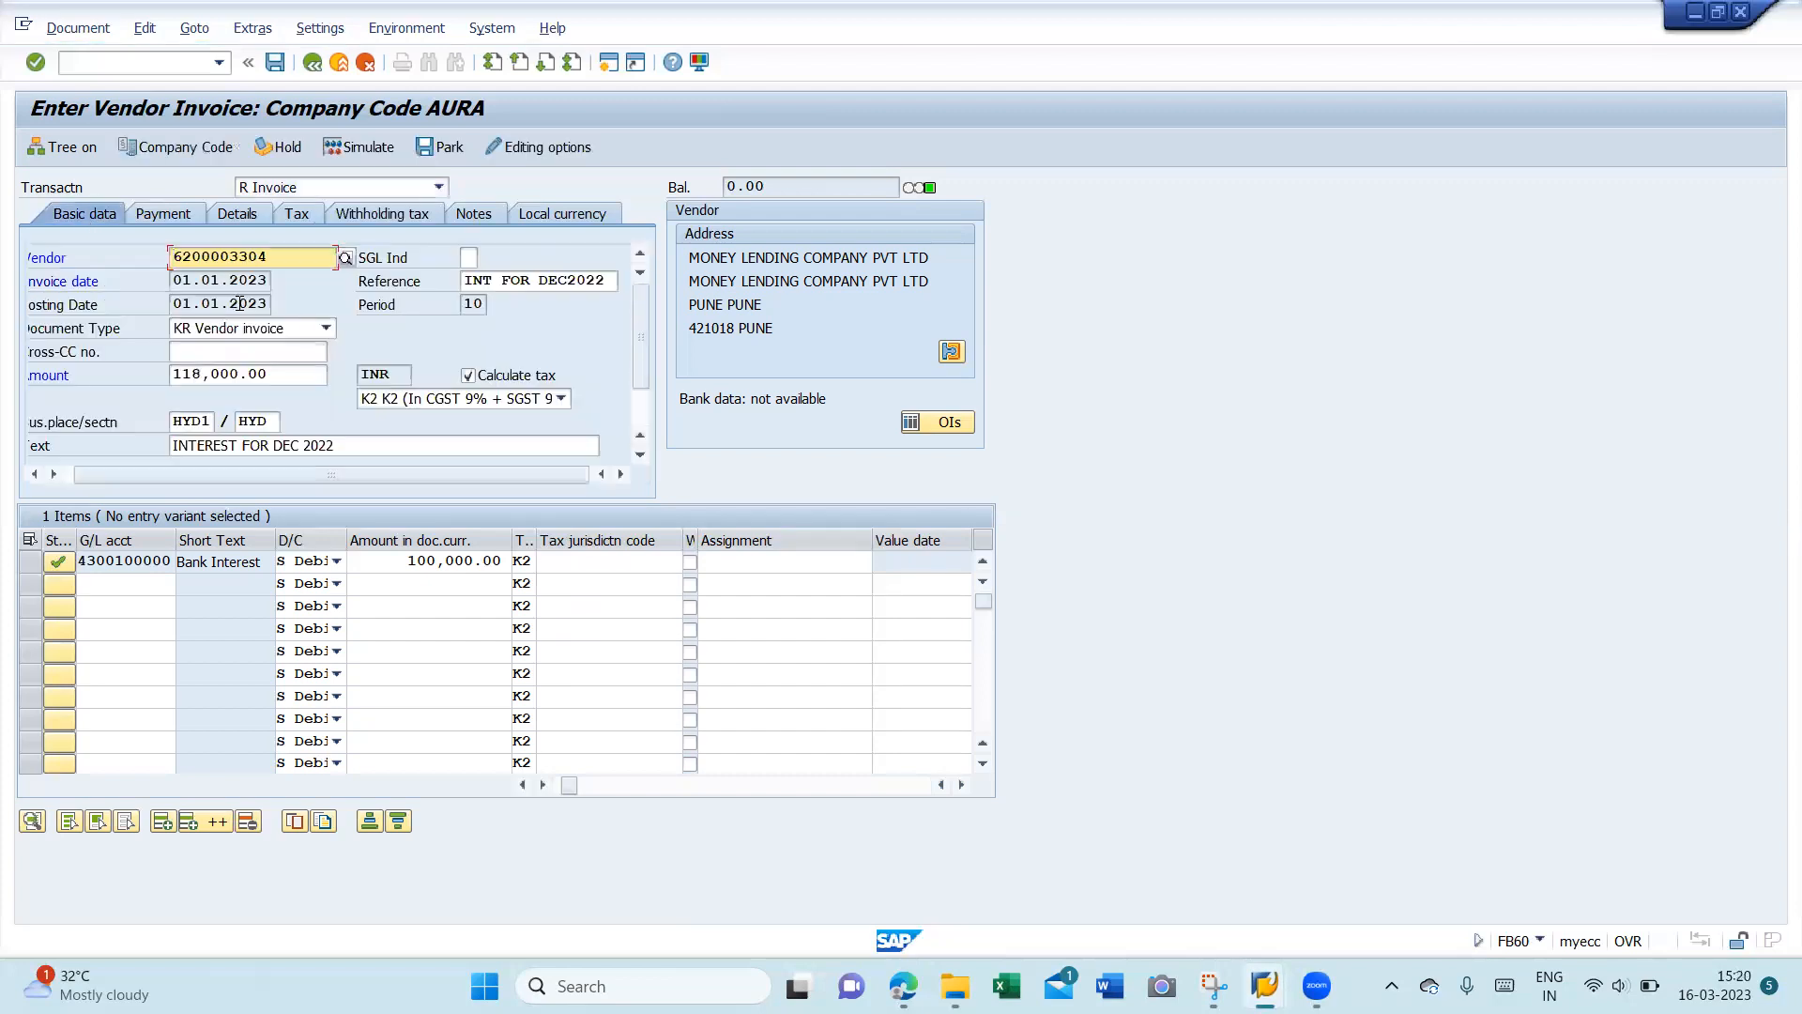
- Simulate the posting to preview the five lines, then open the CGST Input Credit line
click(376, 153)
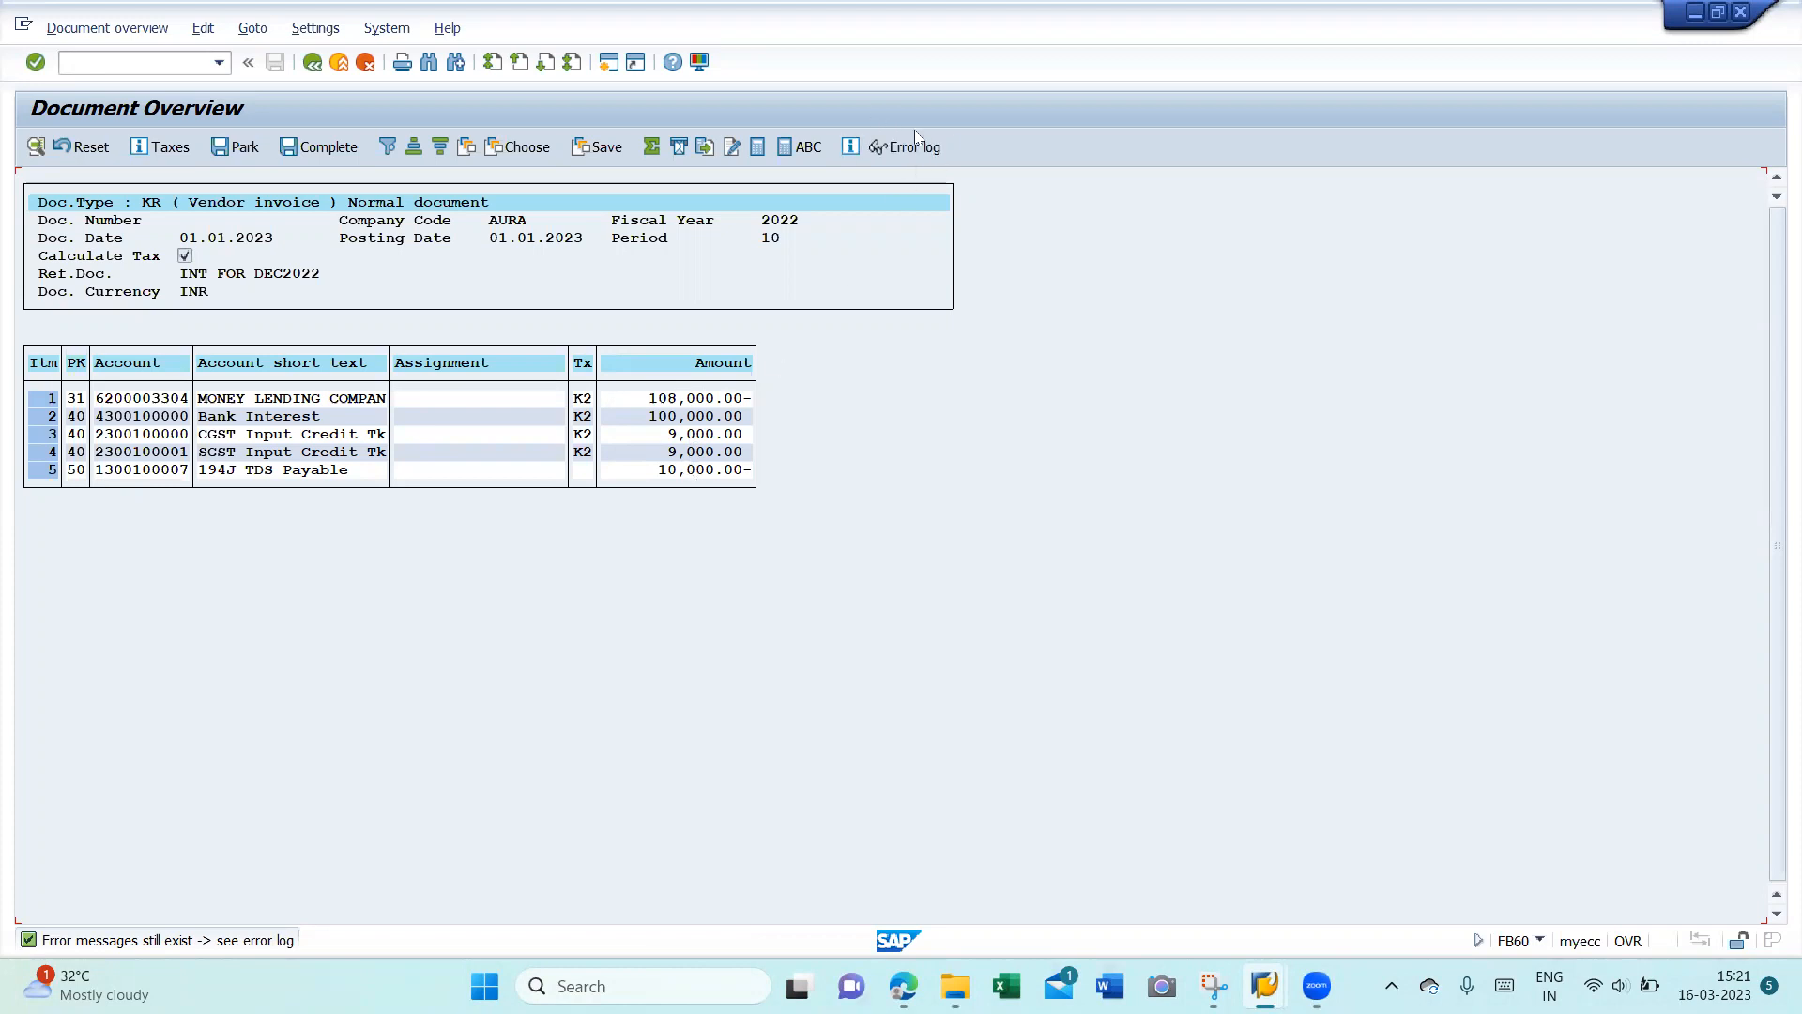
double_click(280, 435)
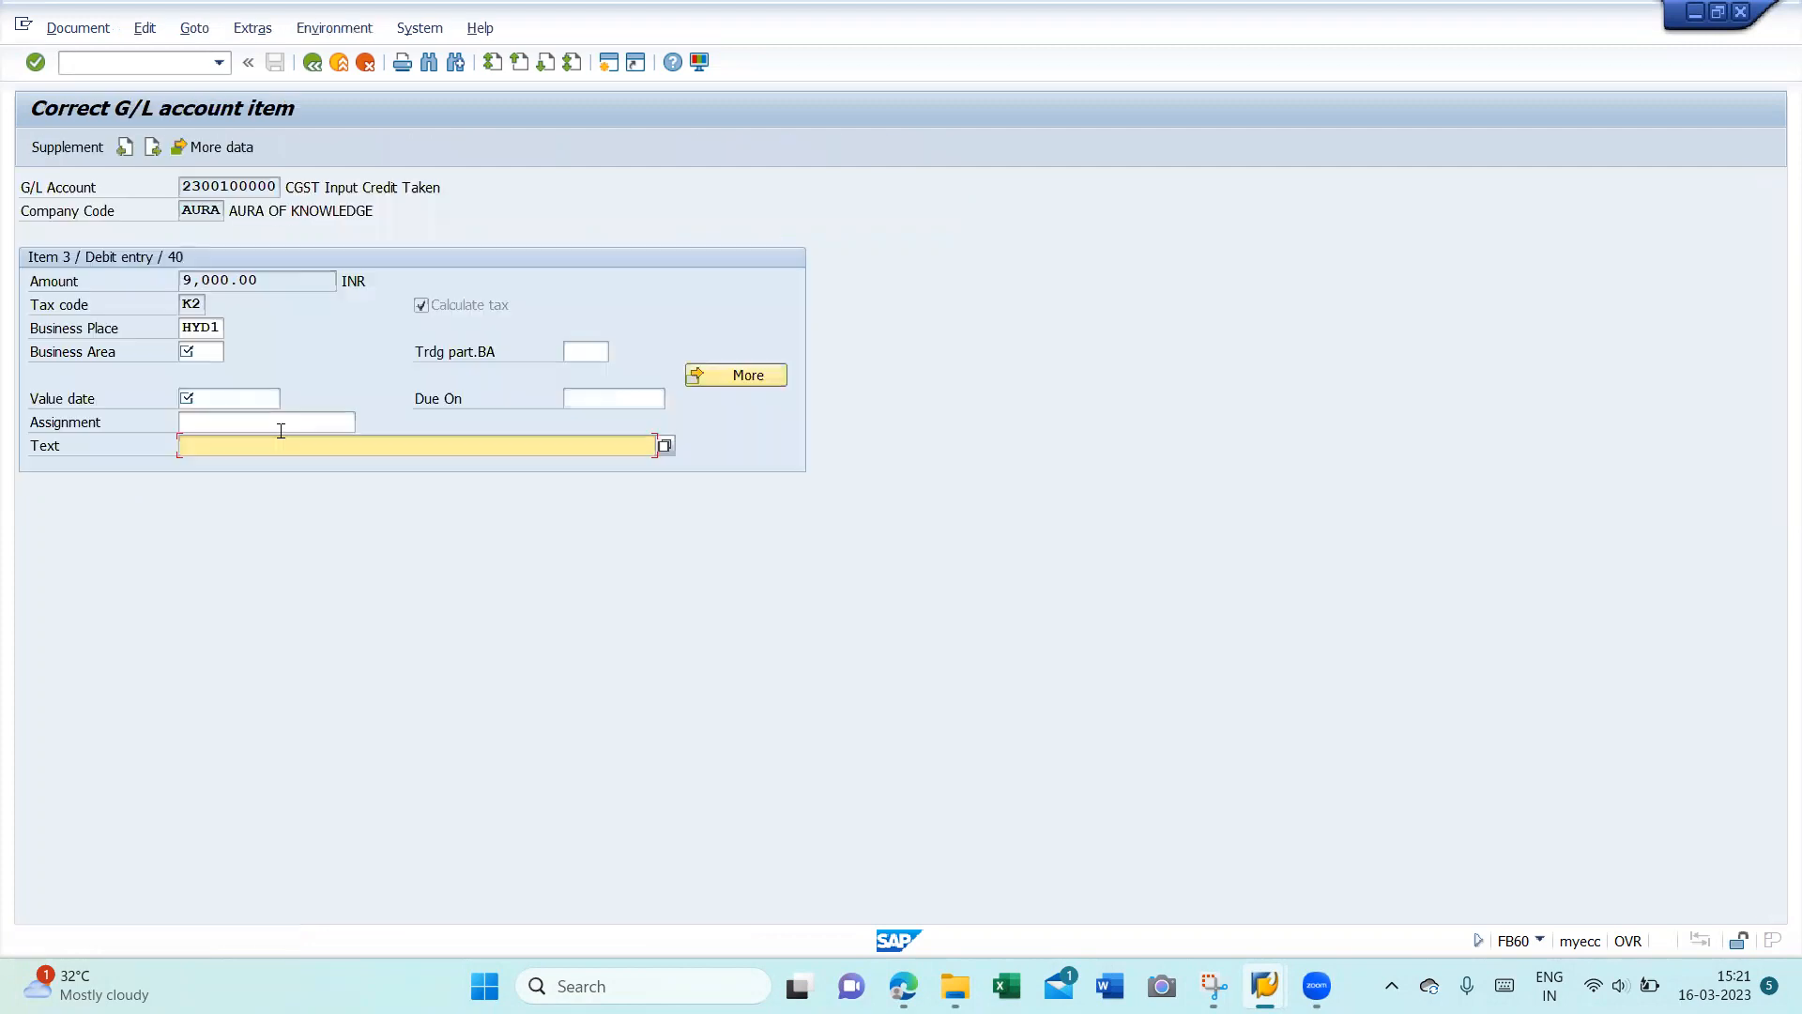
- Give the CGST Input Credit line business area AUR1, value date 16.03.2023 and text 'Int on loan'
click(207, 350)
text(AU01)
key(Return)
key(Tab)
key(Tab)
key(Tab)
text(10032023)
key(BackSpace)
key(BackSpace)
key(BackSpace)
key(BackSpace)
key(BackSpace)
key(BackSpace)
key(BackSpace)
key(BackSpace)
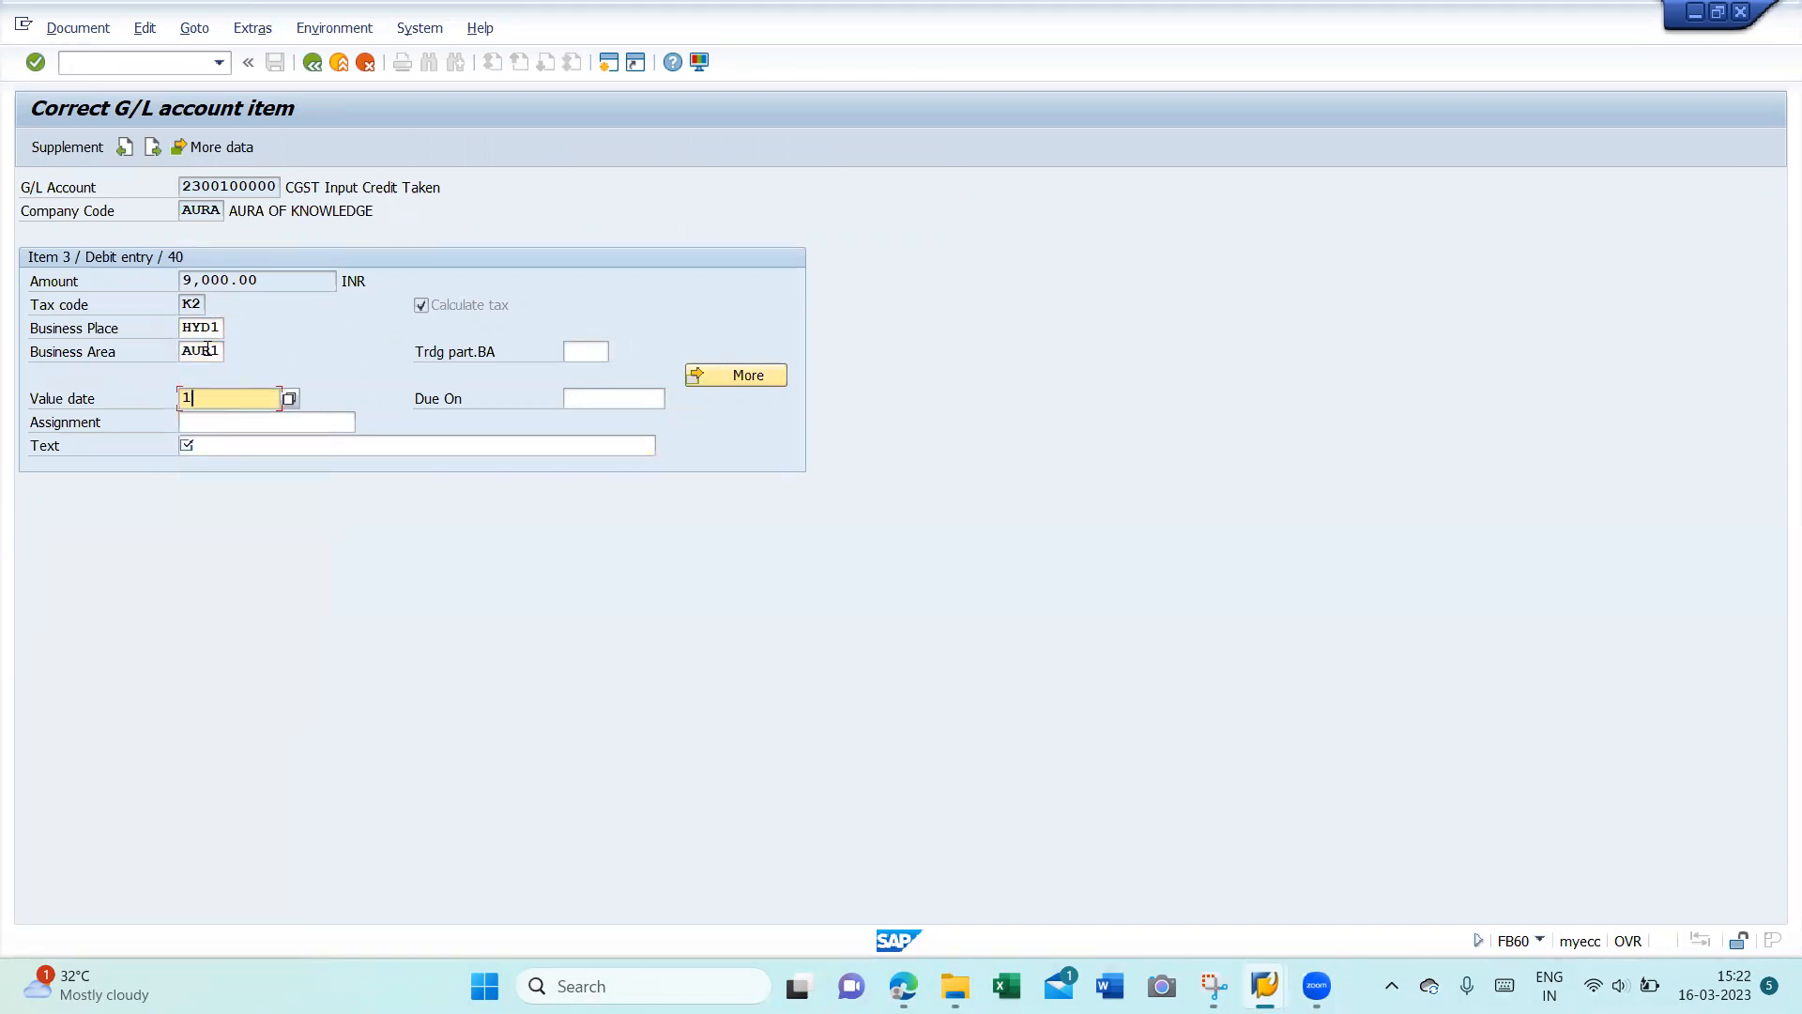
text(16032023)
key(Tab)
key(Tab)
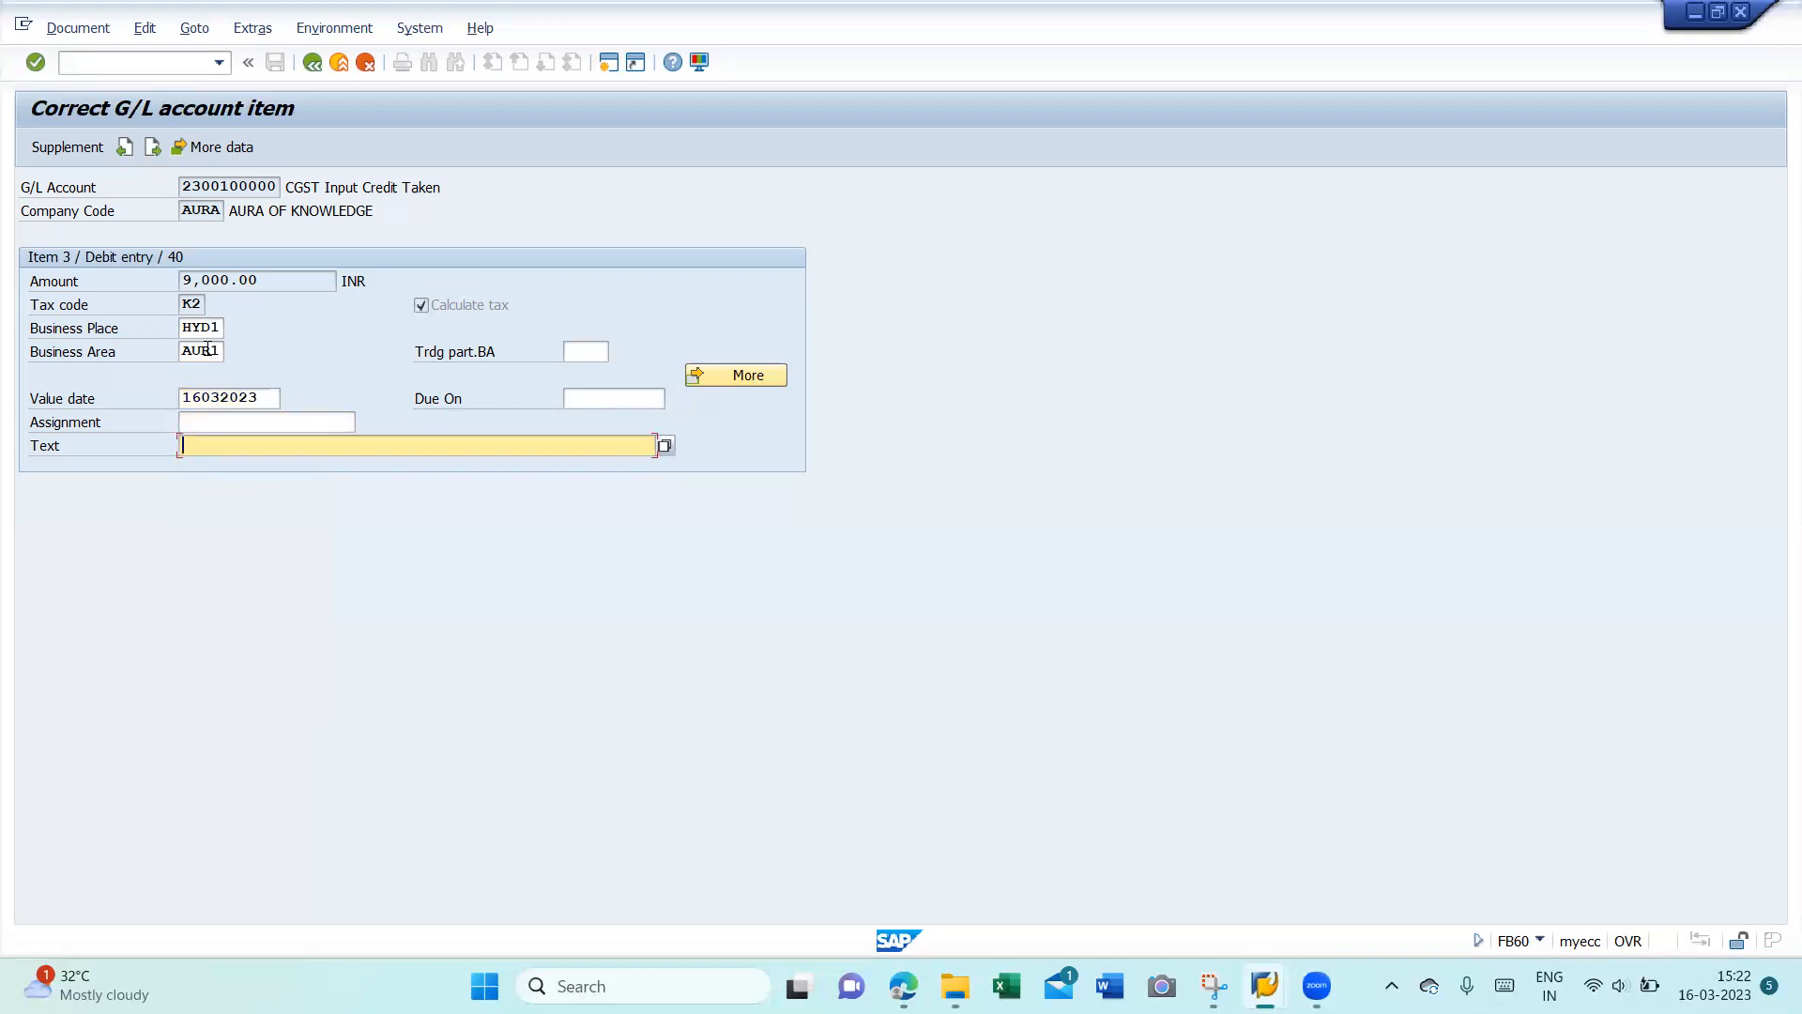
text(I)
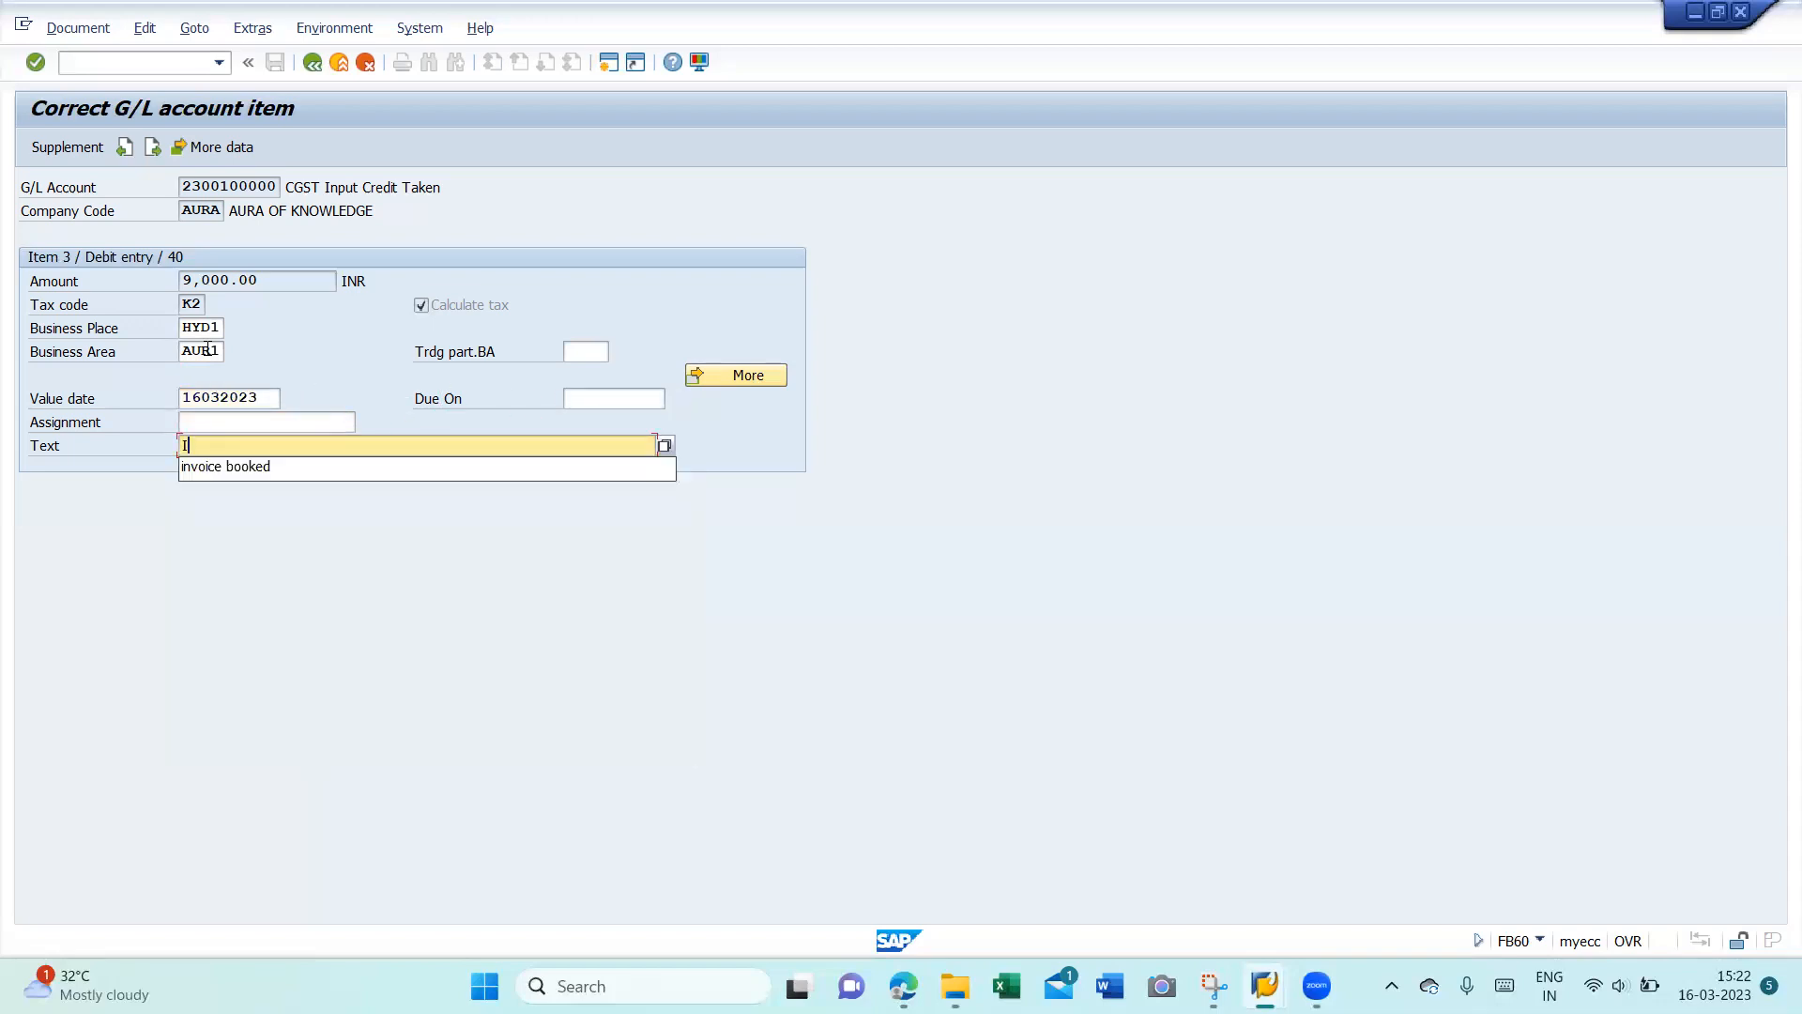
text(nt on loan)
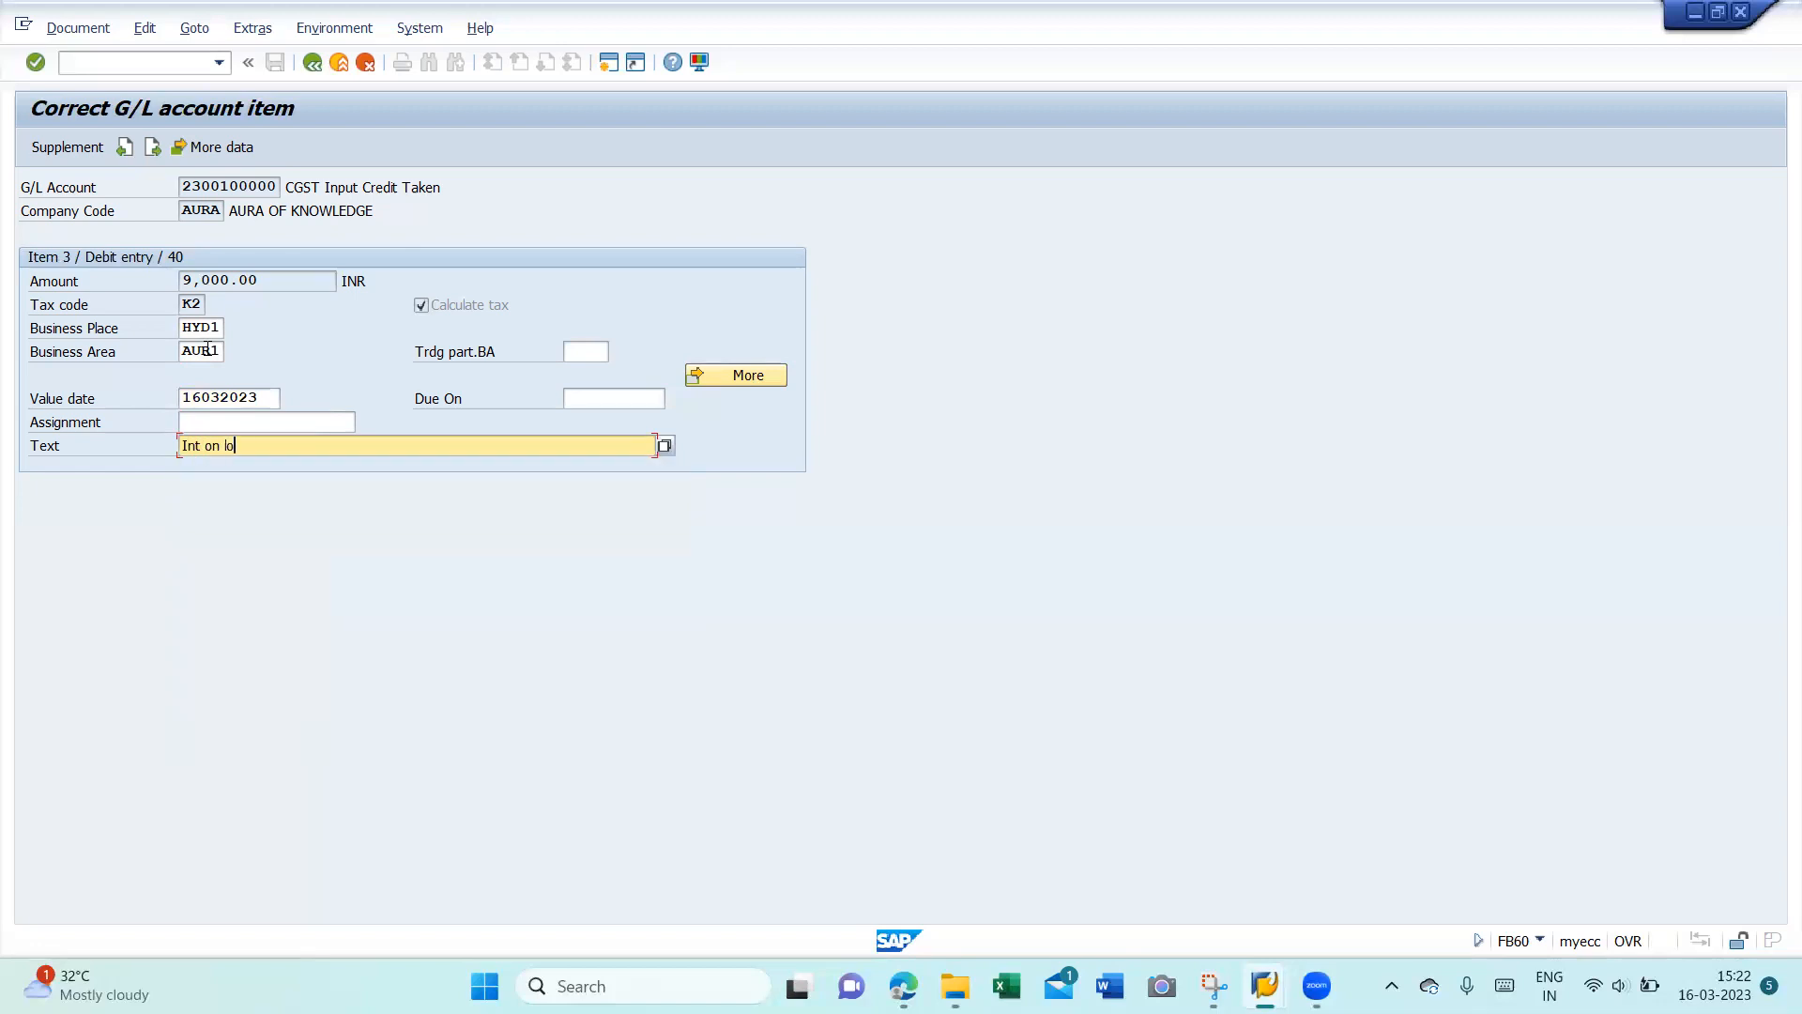
- Fill the SGST Input Credit line with business area, value date 16.03.2023 and text 'Int on loan'
click(152, 148)
click(216, 349)
text(AURA)
key(Tab)
text(1)
key(Down)
key(Tab)
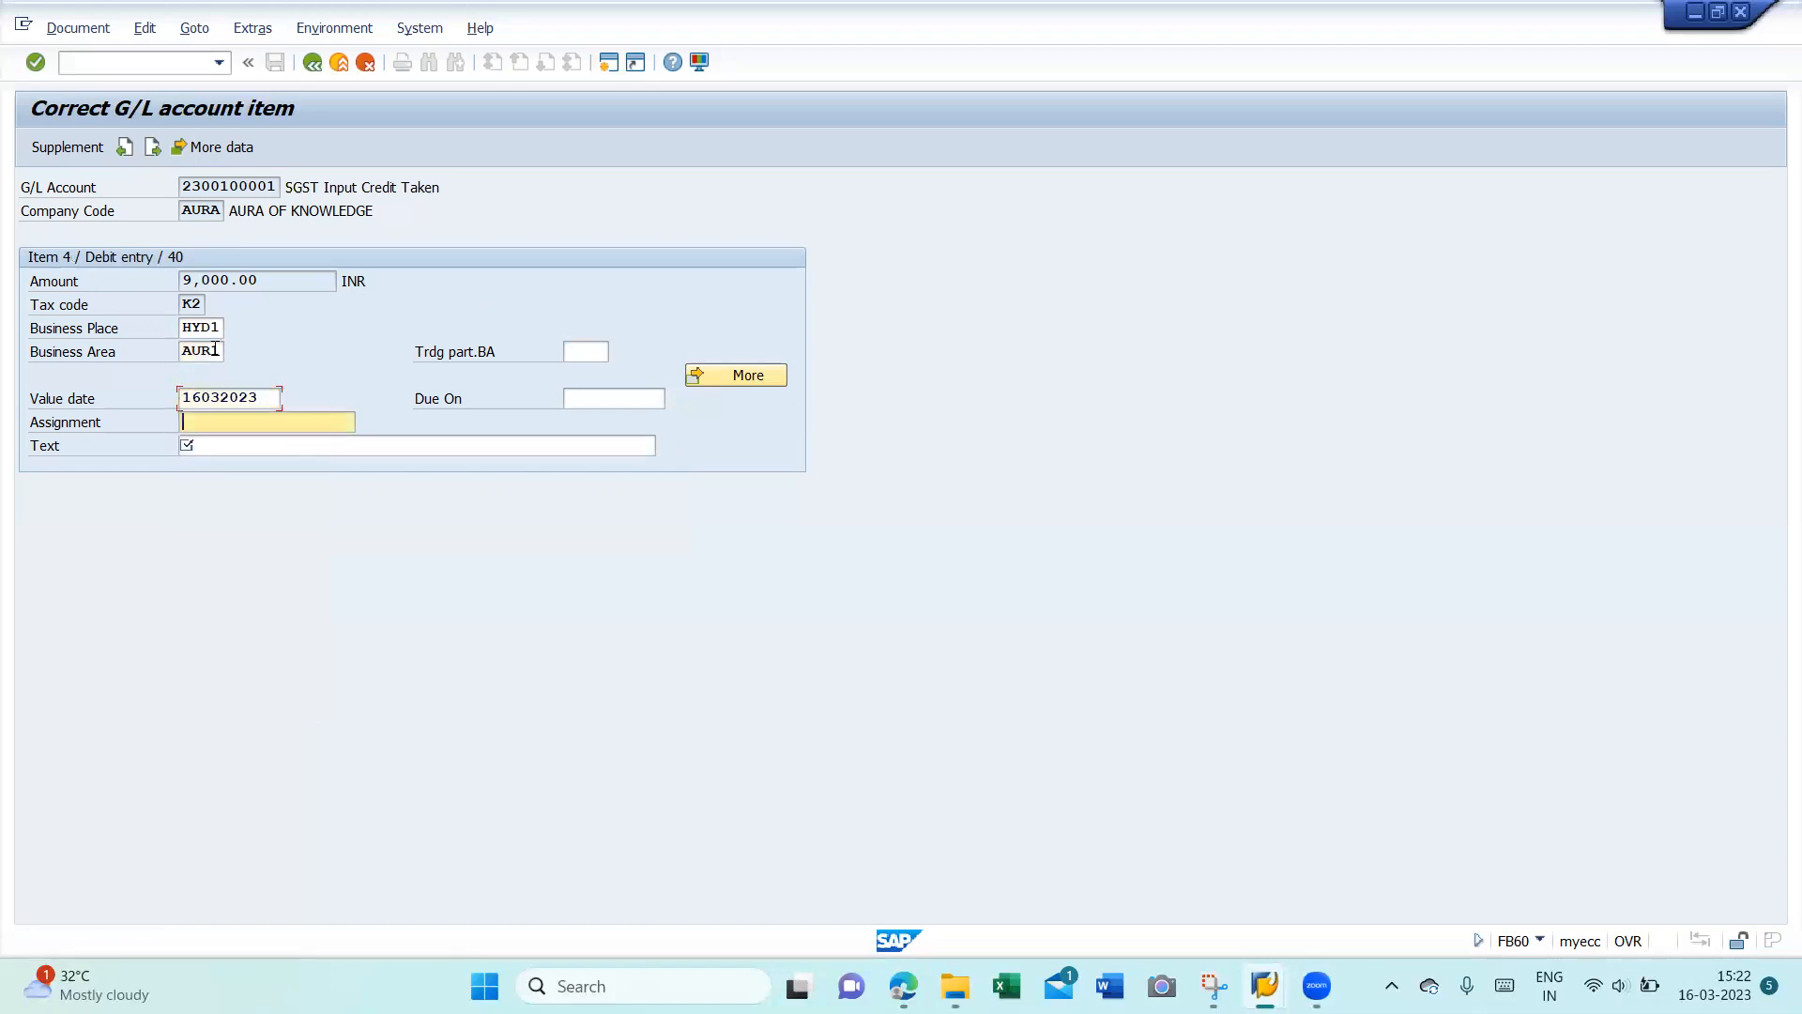
key(Tab)
text(I)
key(Down)
key(Return)
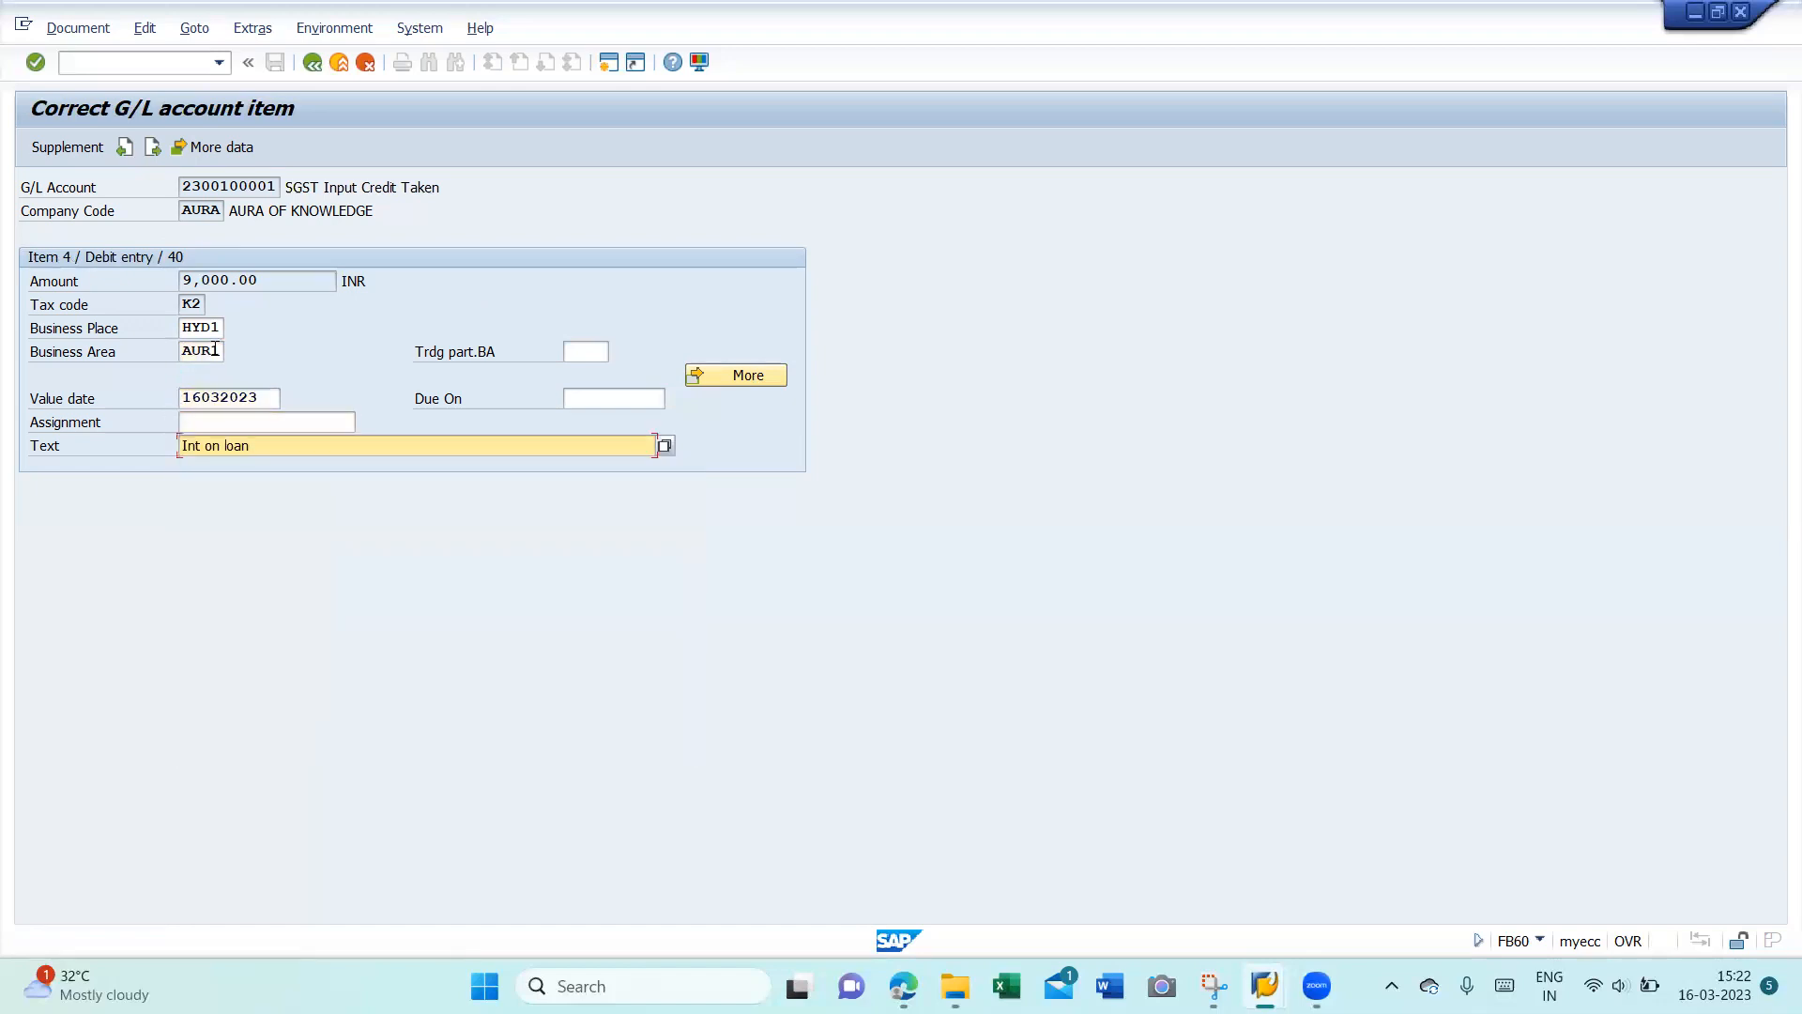
- Give the 194J TDS Payable line value date 16.03.2023 and text 'Int on loan', then post
click(152, 147)
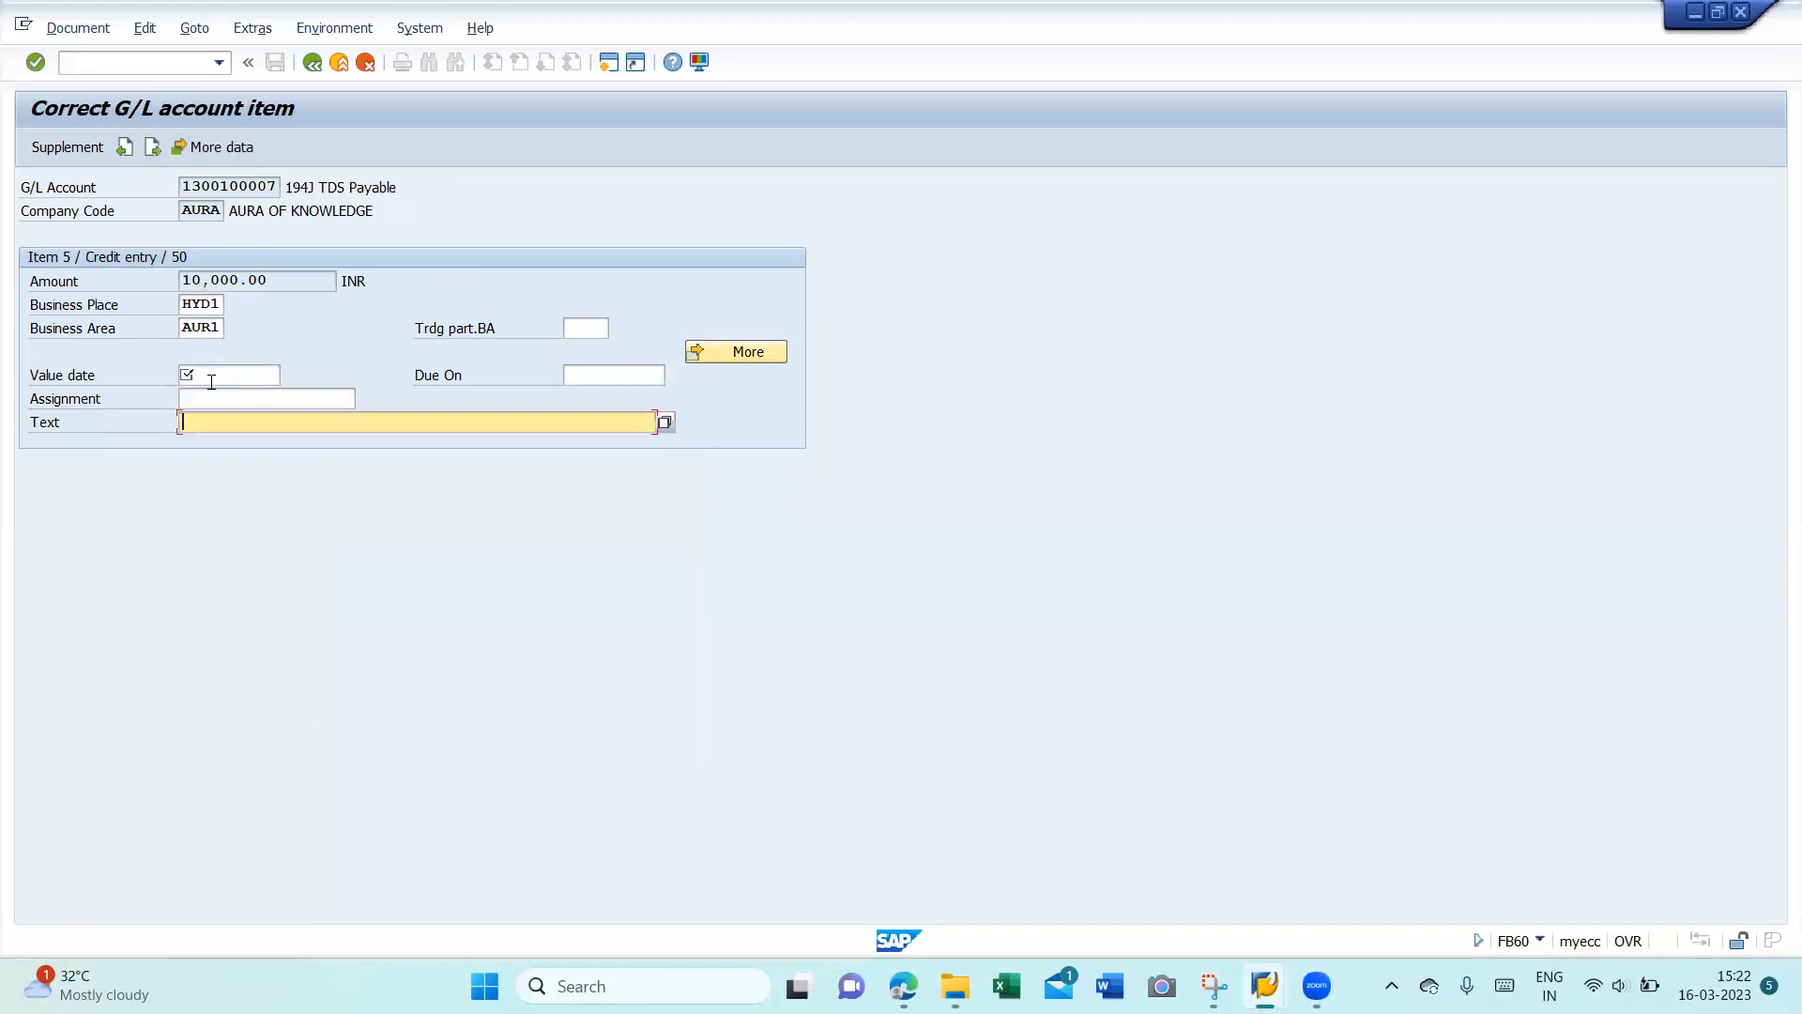
click(210, 376)
text(1)
key(Down)
key(Return)
key(Tab)
key(Tab)
text(I)
key(Down)
key(Return)
key(Return)
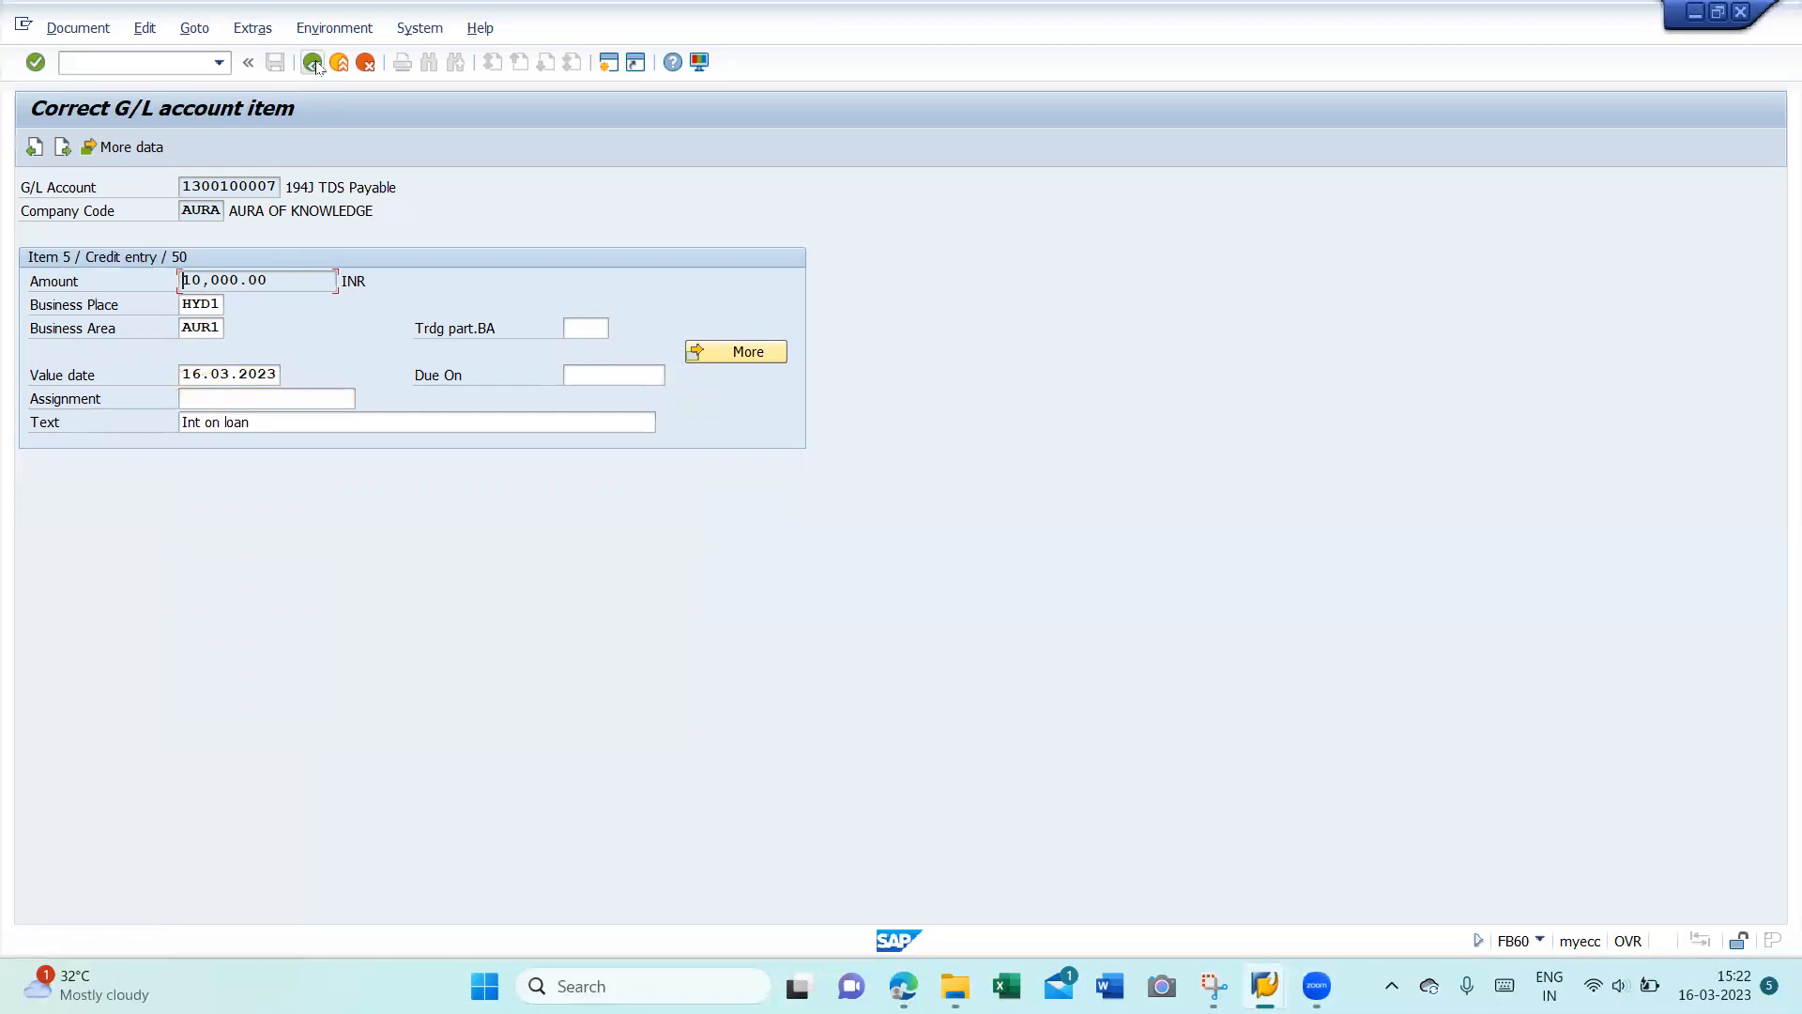
click(312, 63)
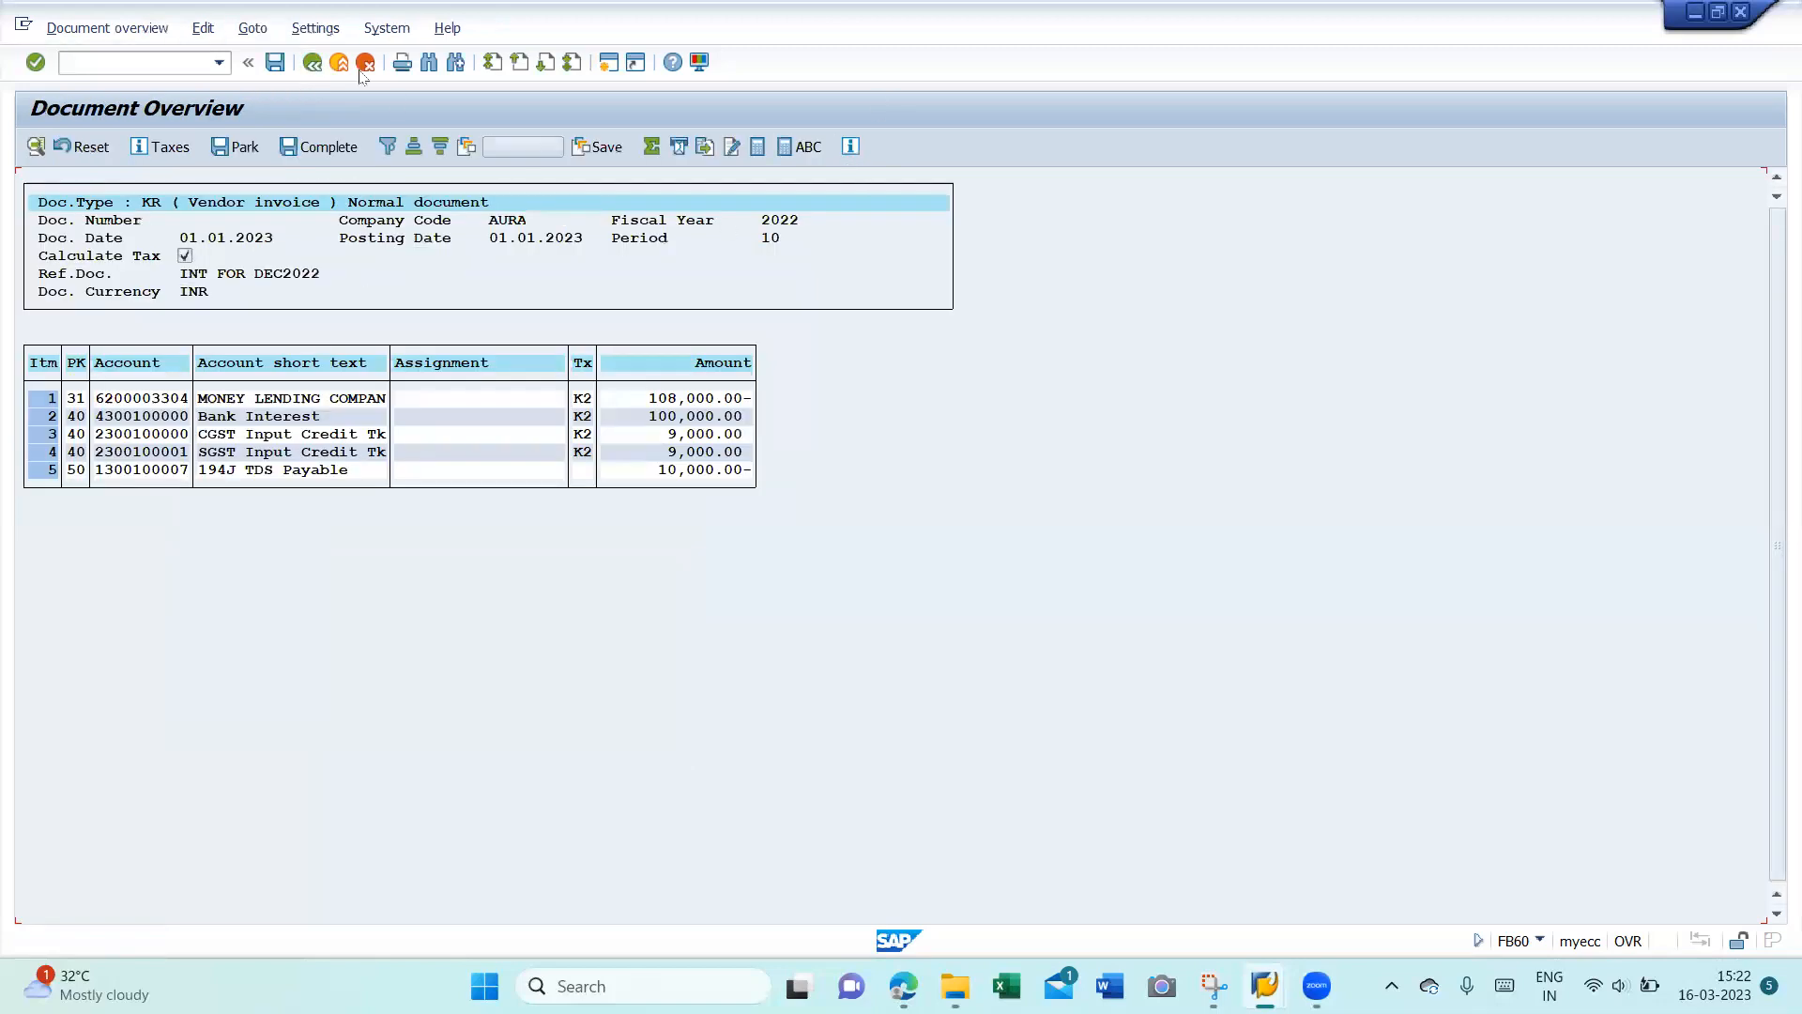
click(276, 63)
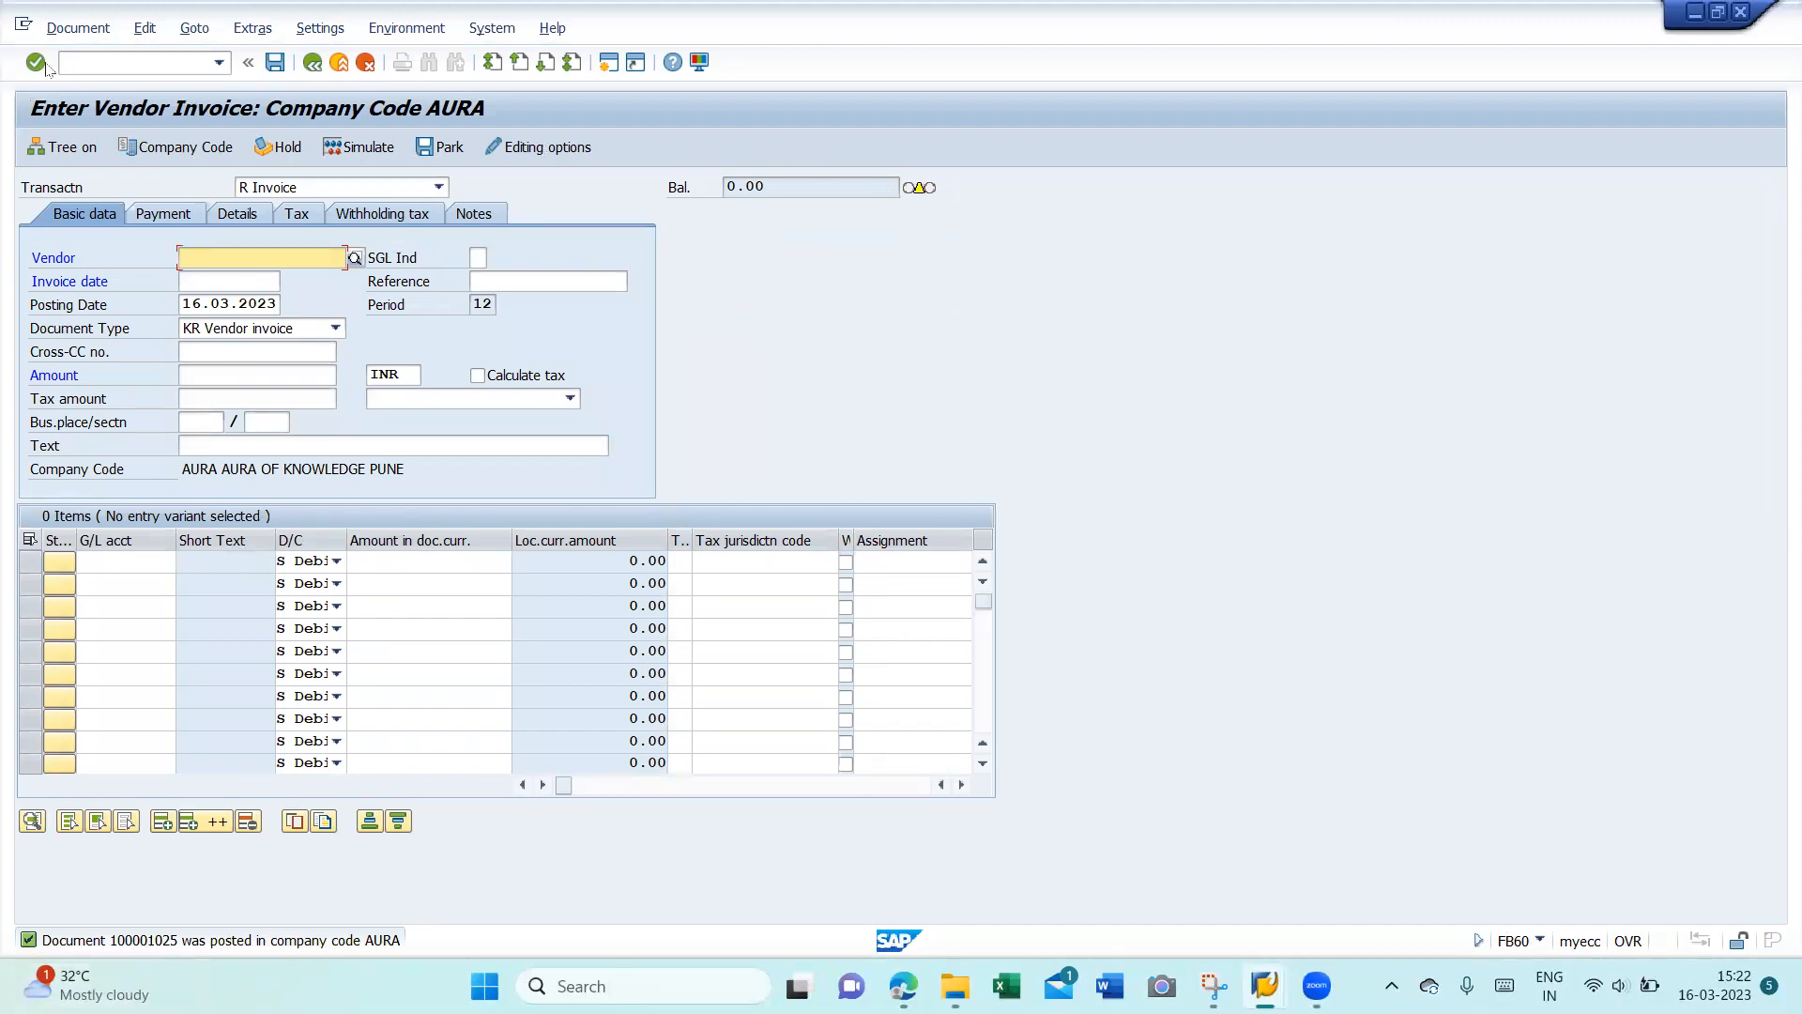
- Display the just-posted interest invoice document, then exit back toward invoice entry
click(79, 28)
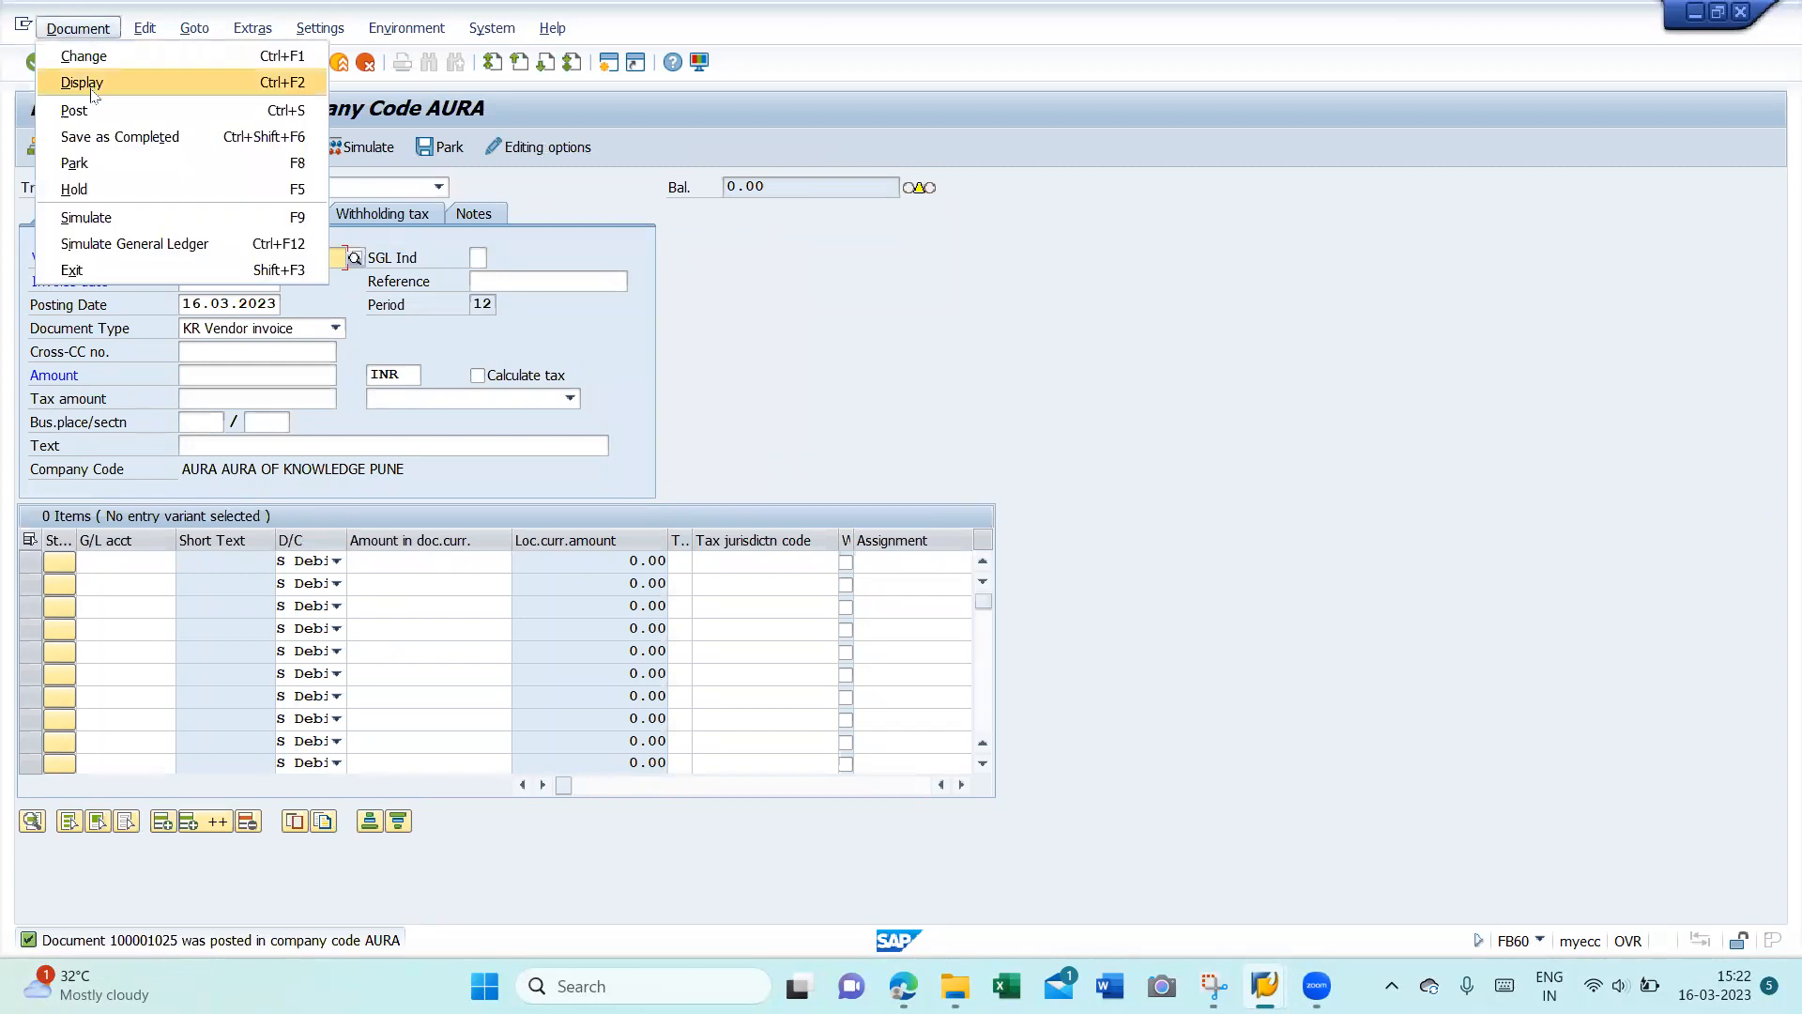
click(82, 82)
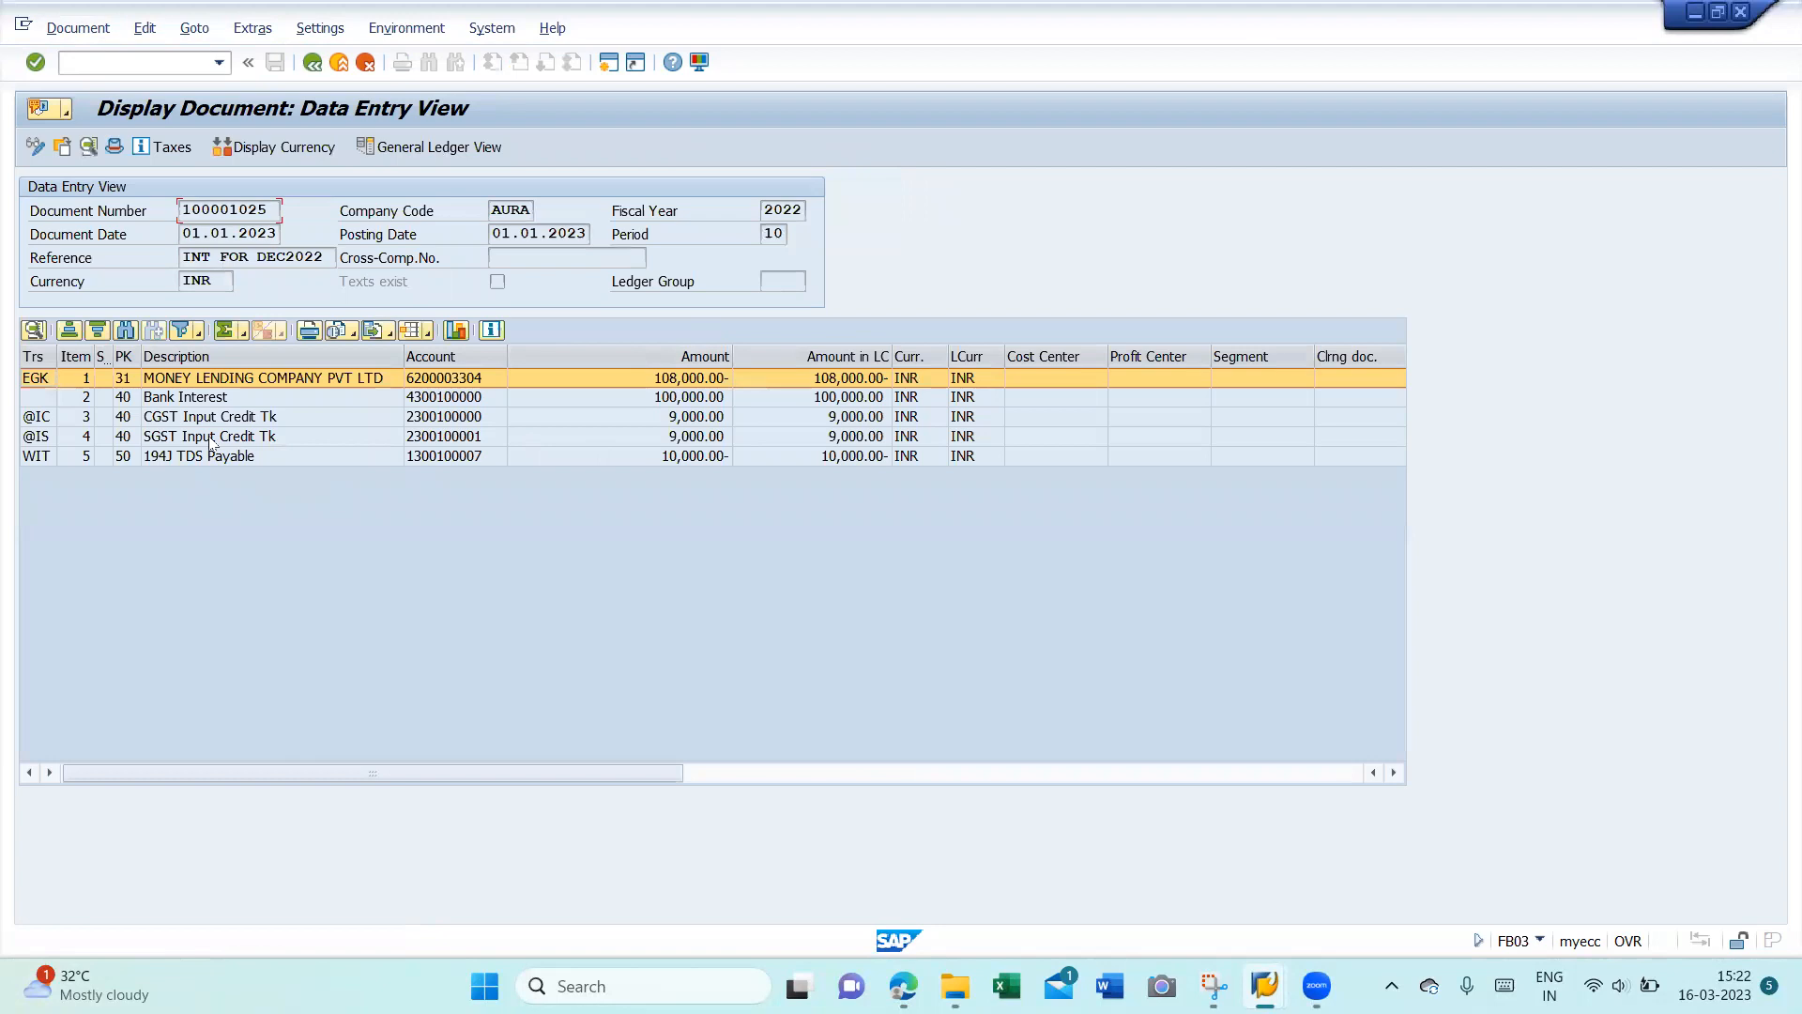
click(342, 65)
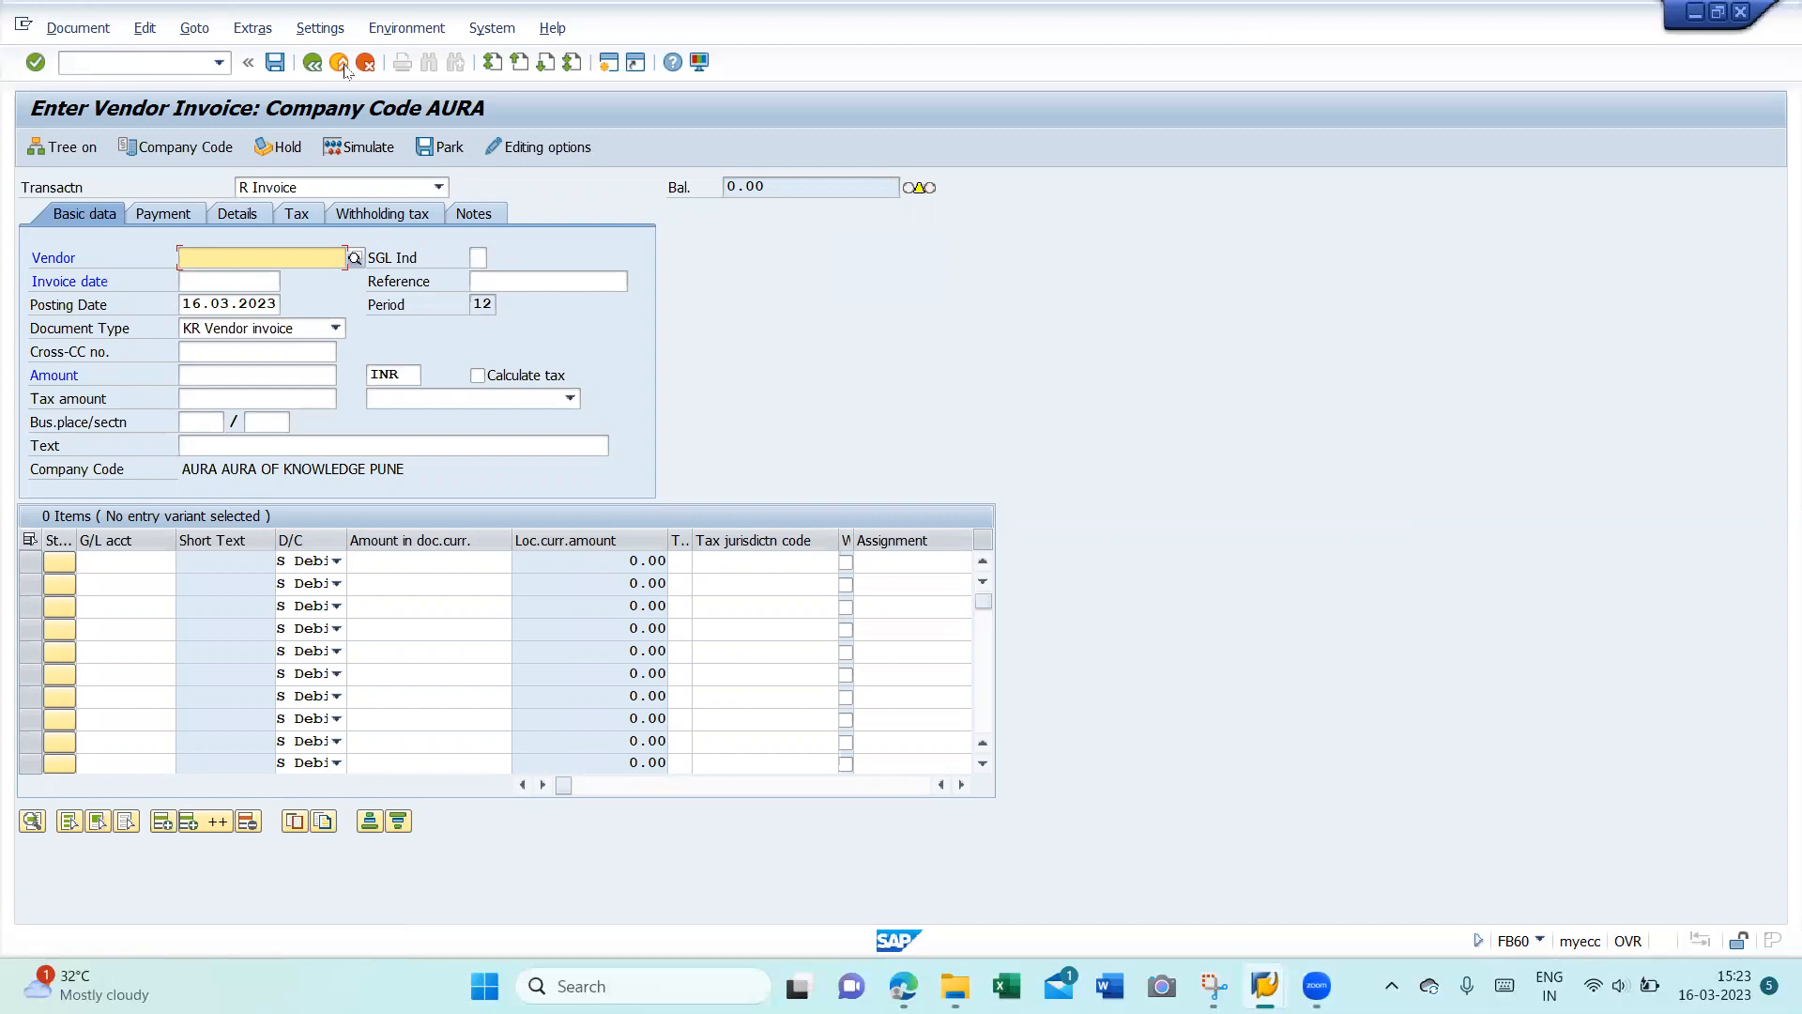
click(343, 68)
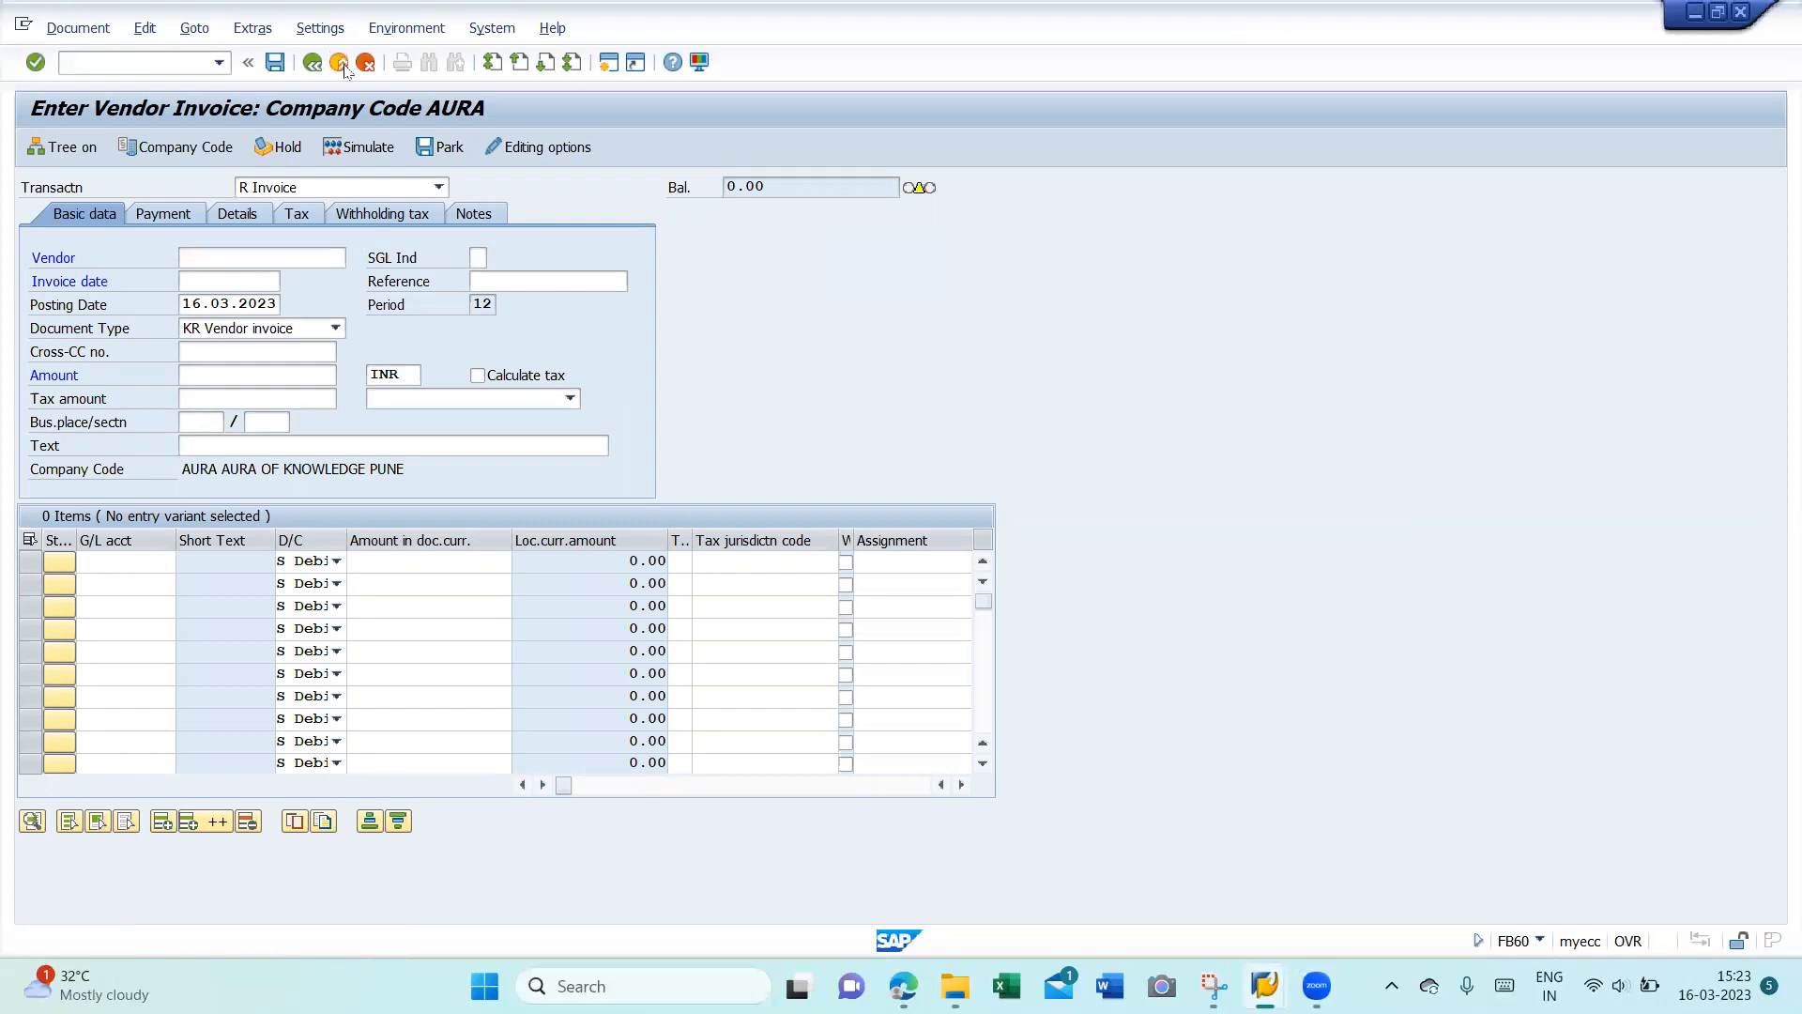
click(558, 455)
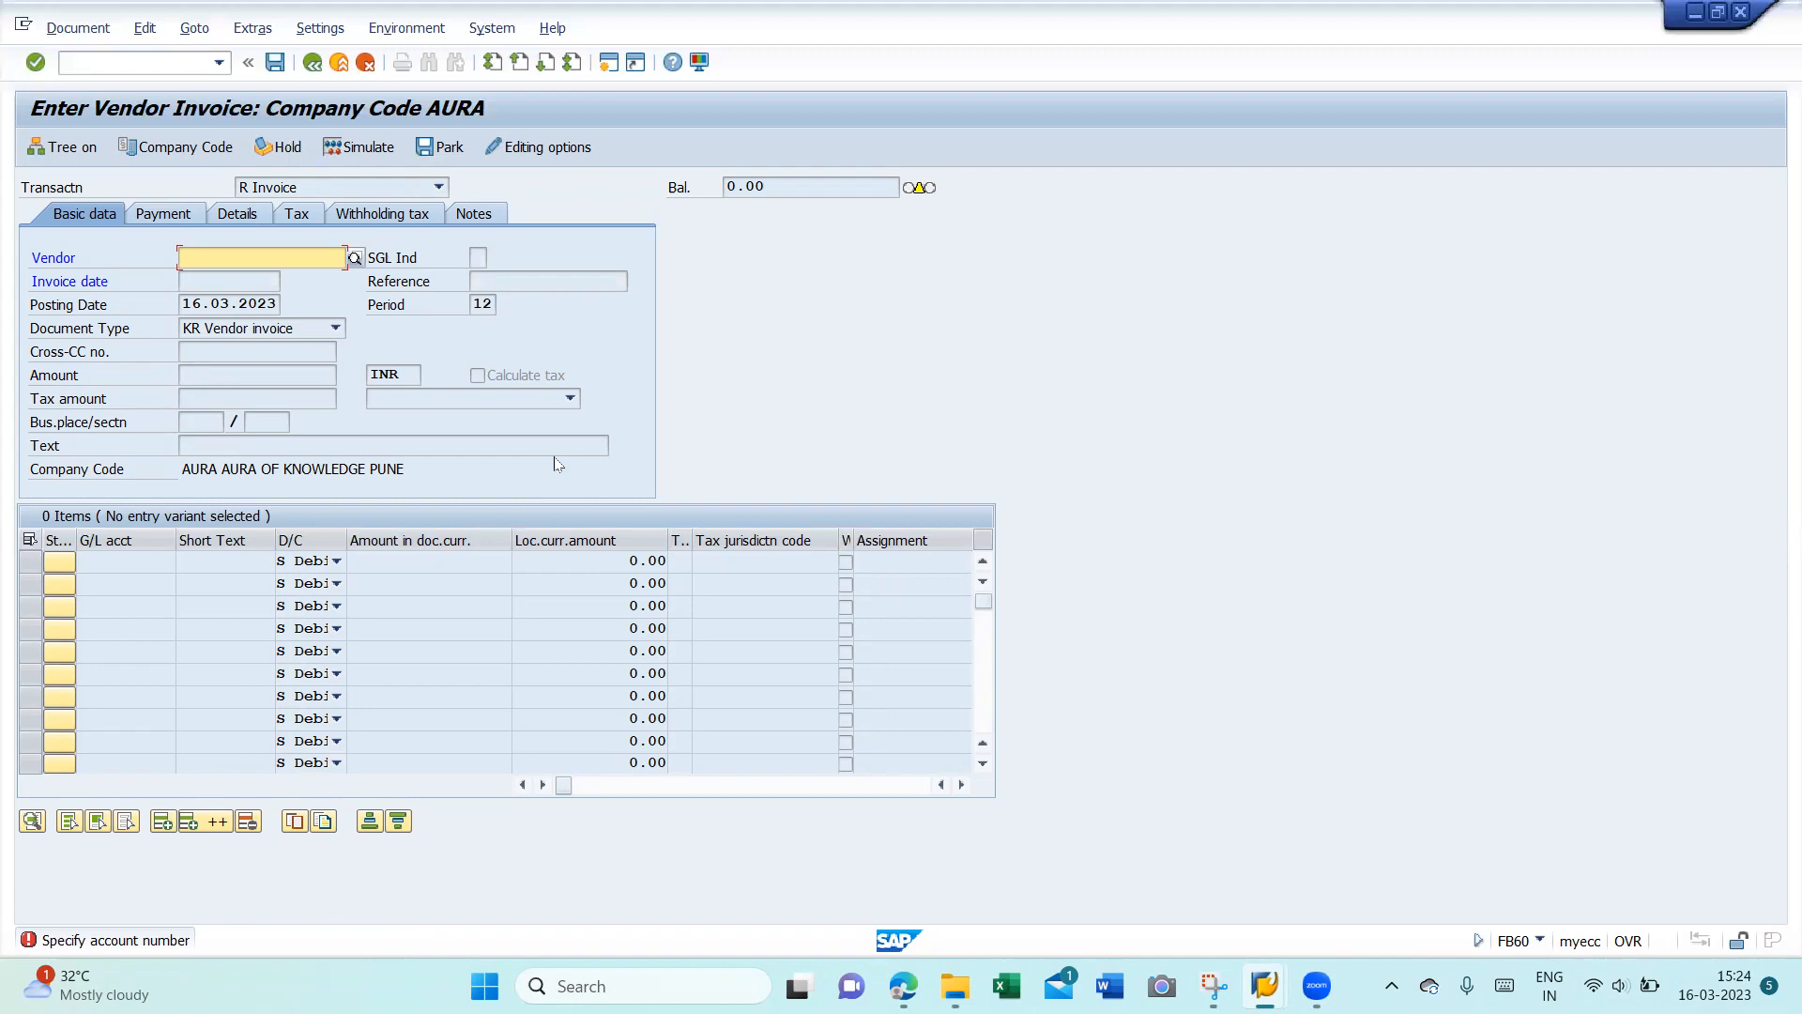
key(F4)
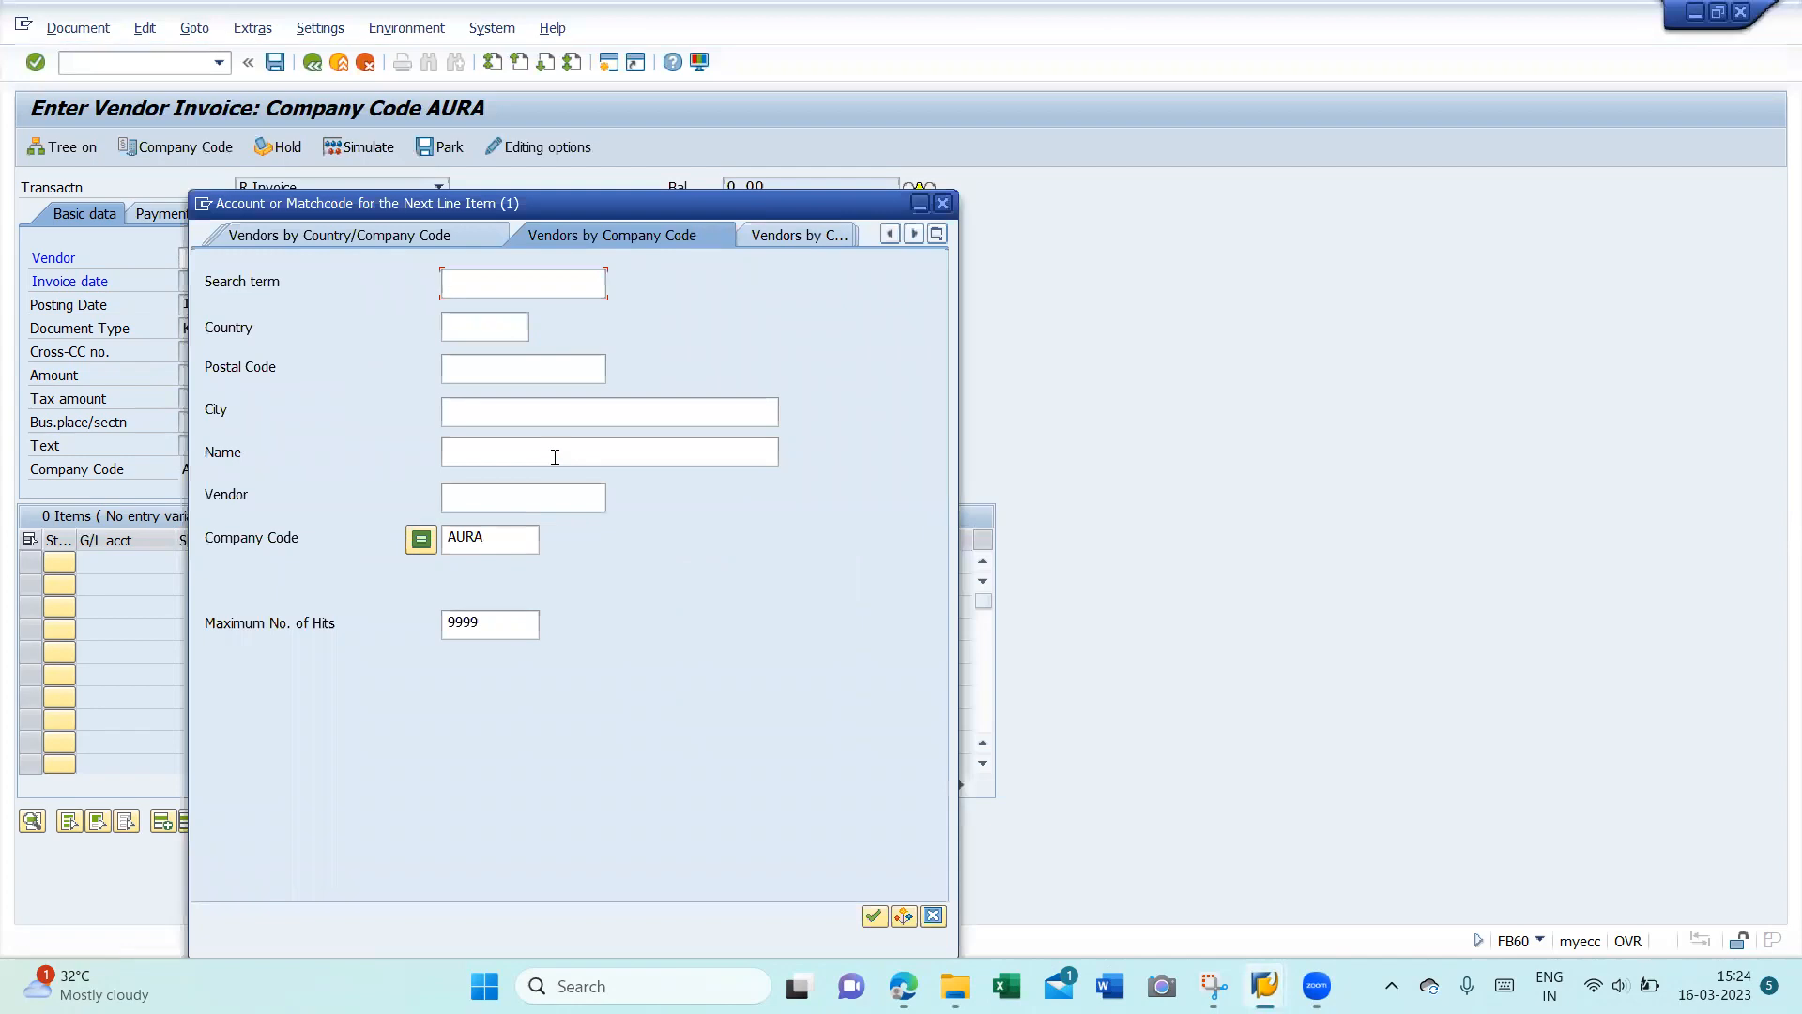
- Pick vendor Cement Authority of India and enter invoice and posting dates 01.02.2023
click(529, 459)
key(Return)
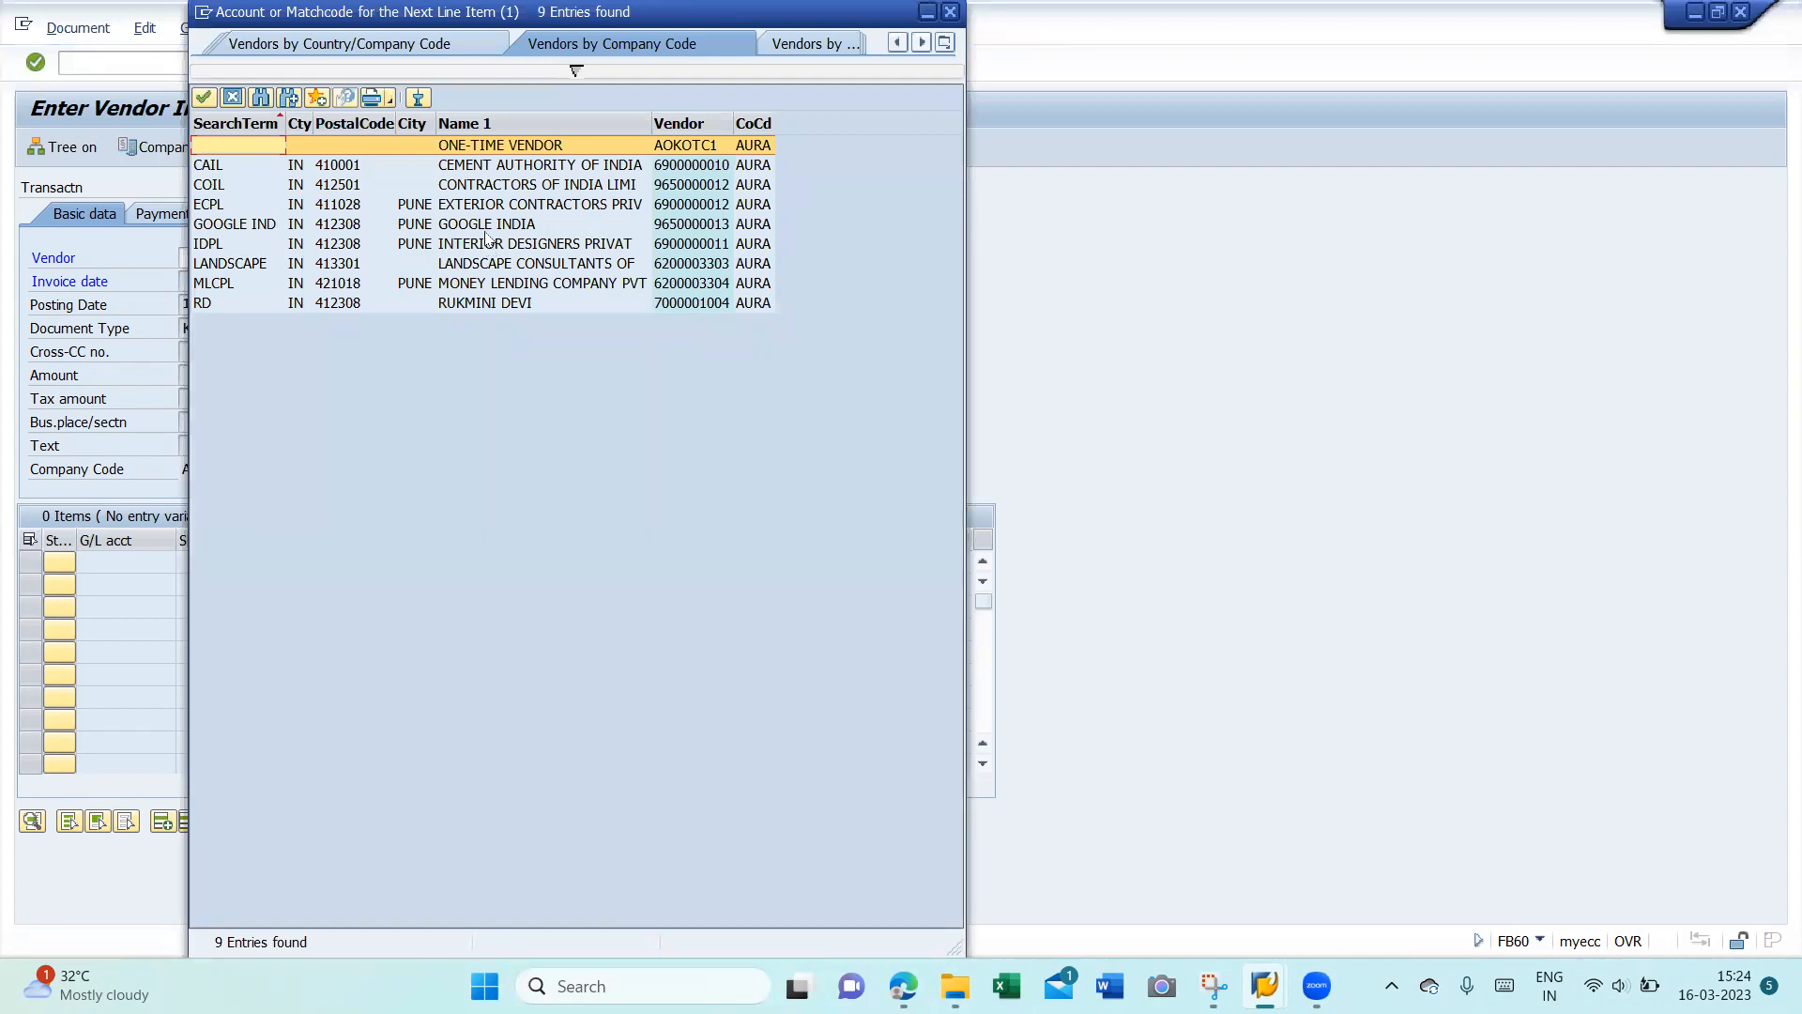
double_click(486, 169)
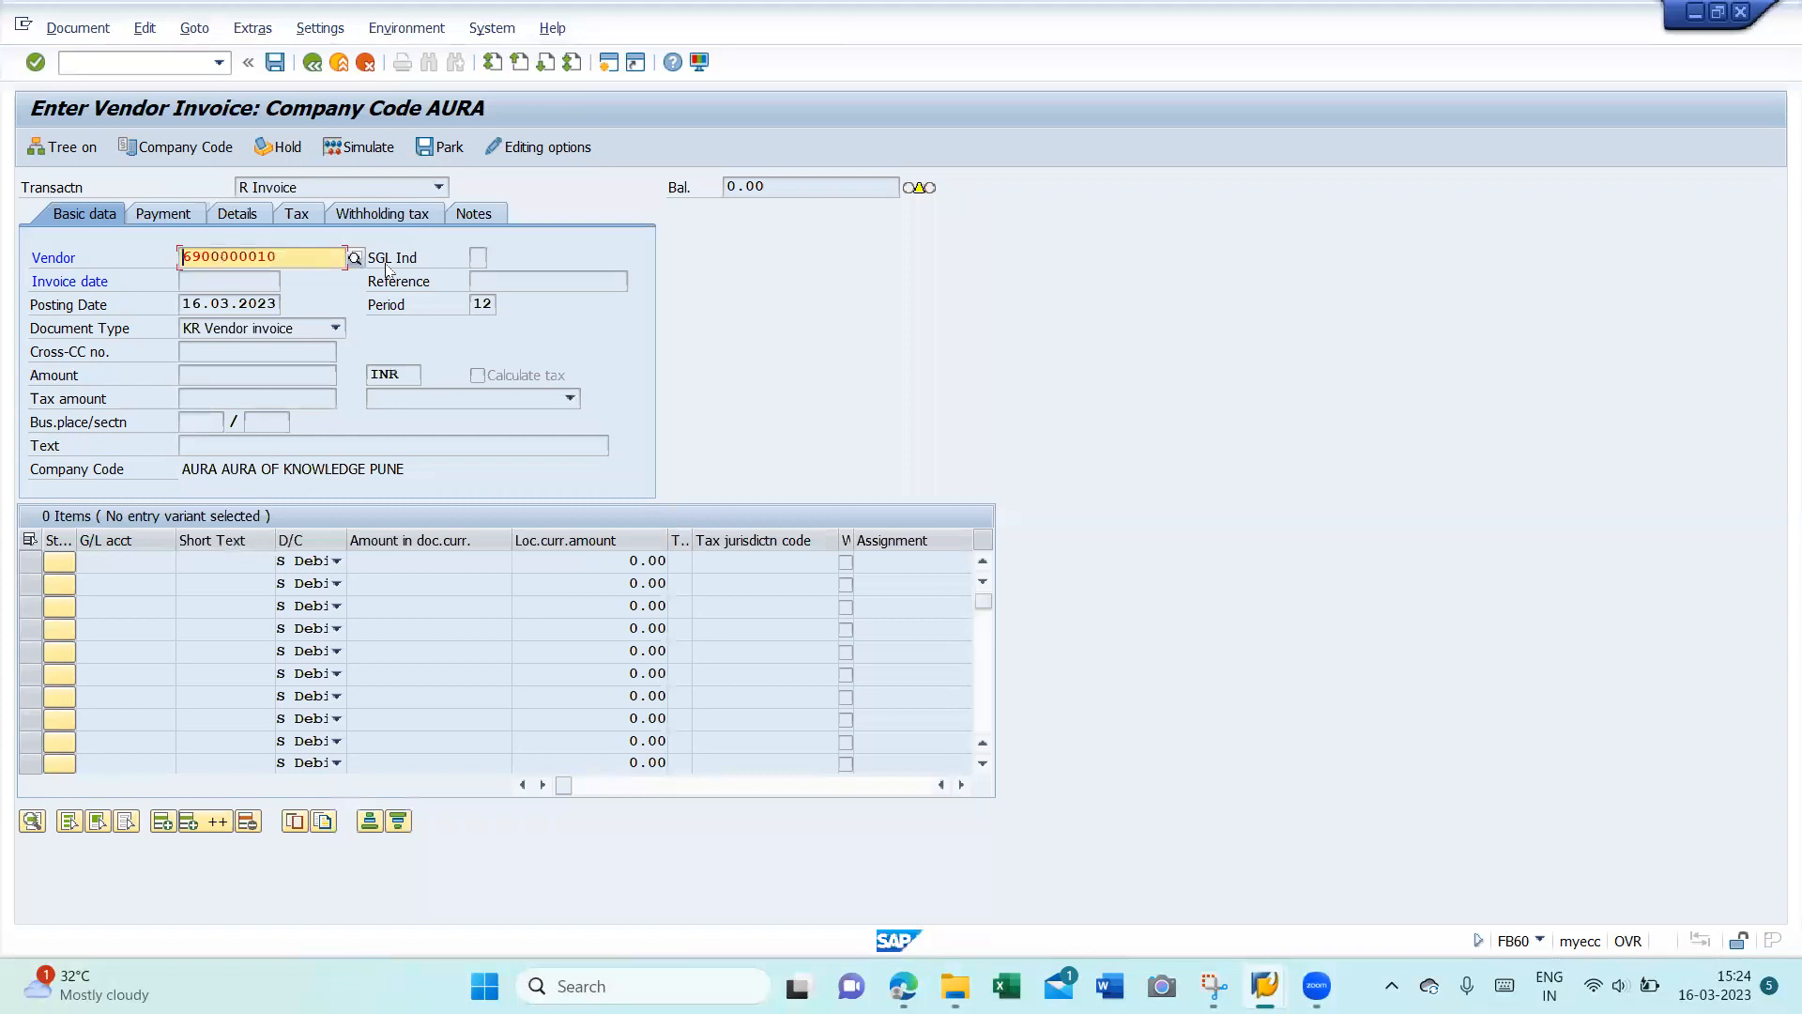
key(Return)
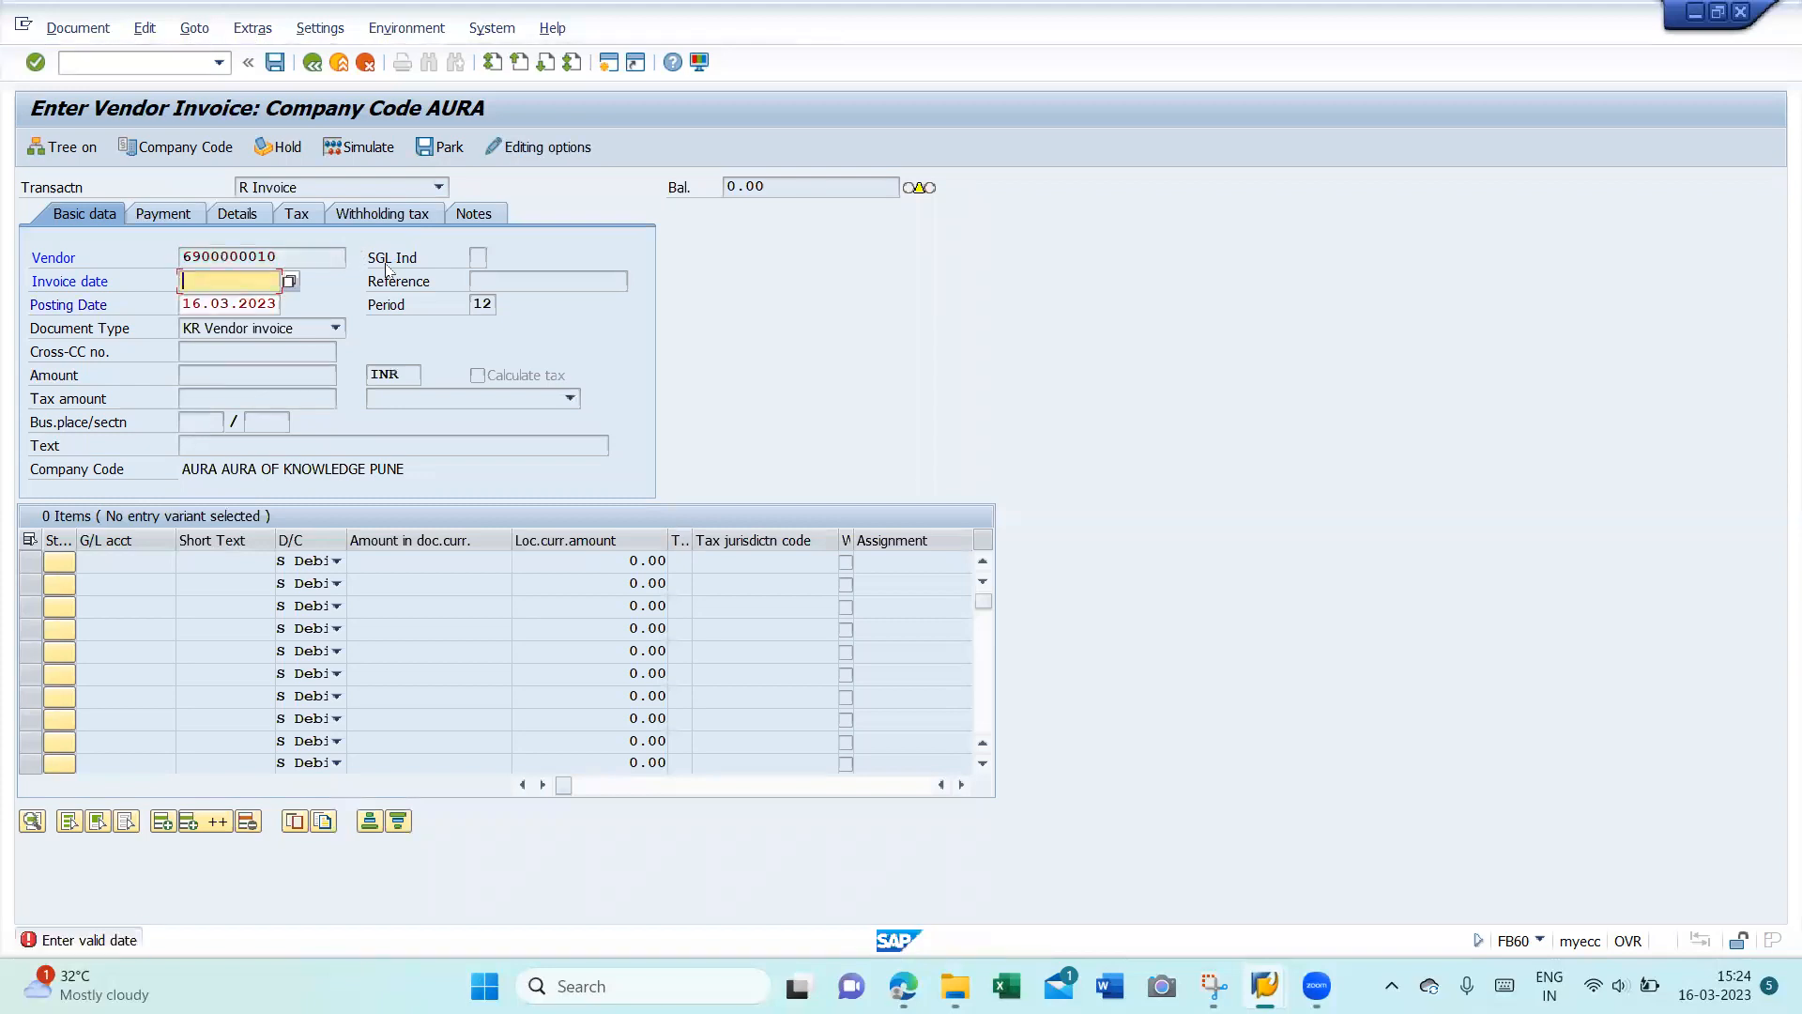
text(0)
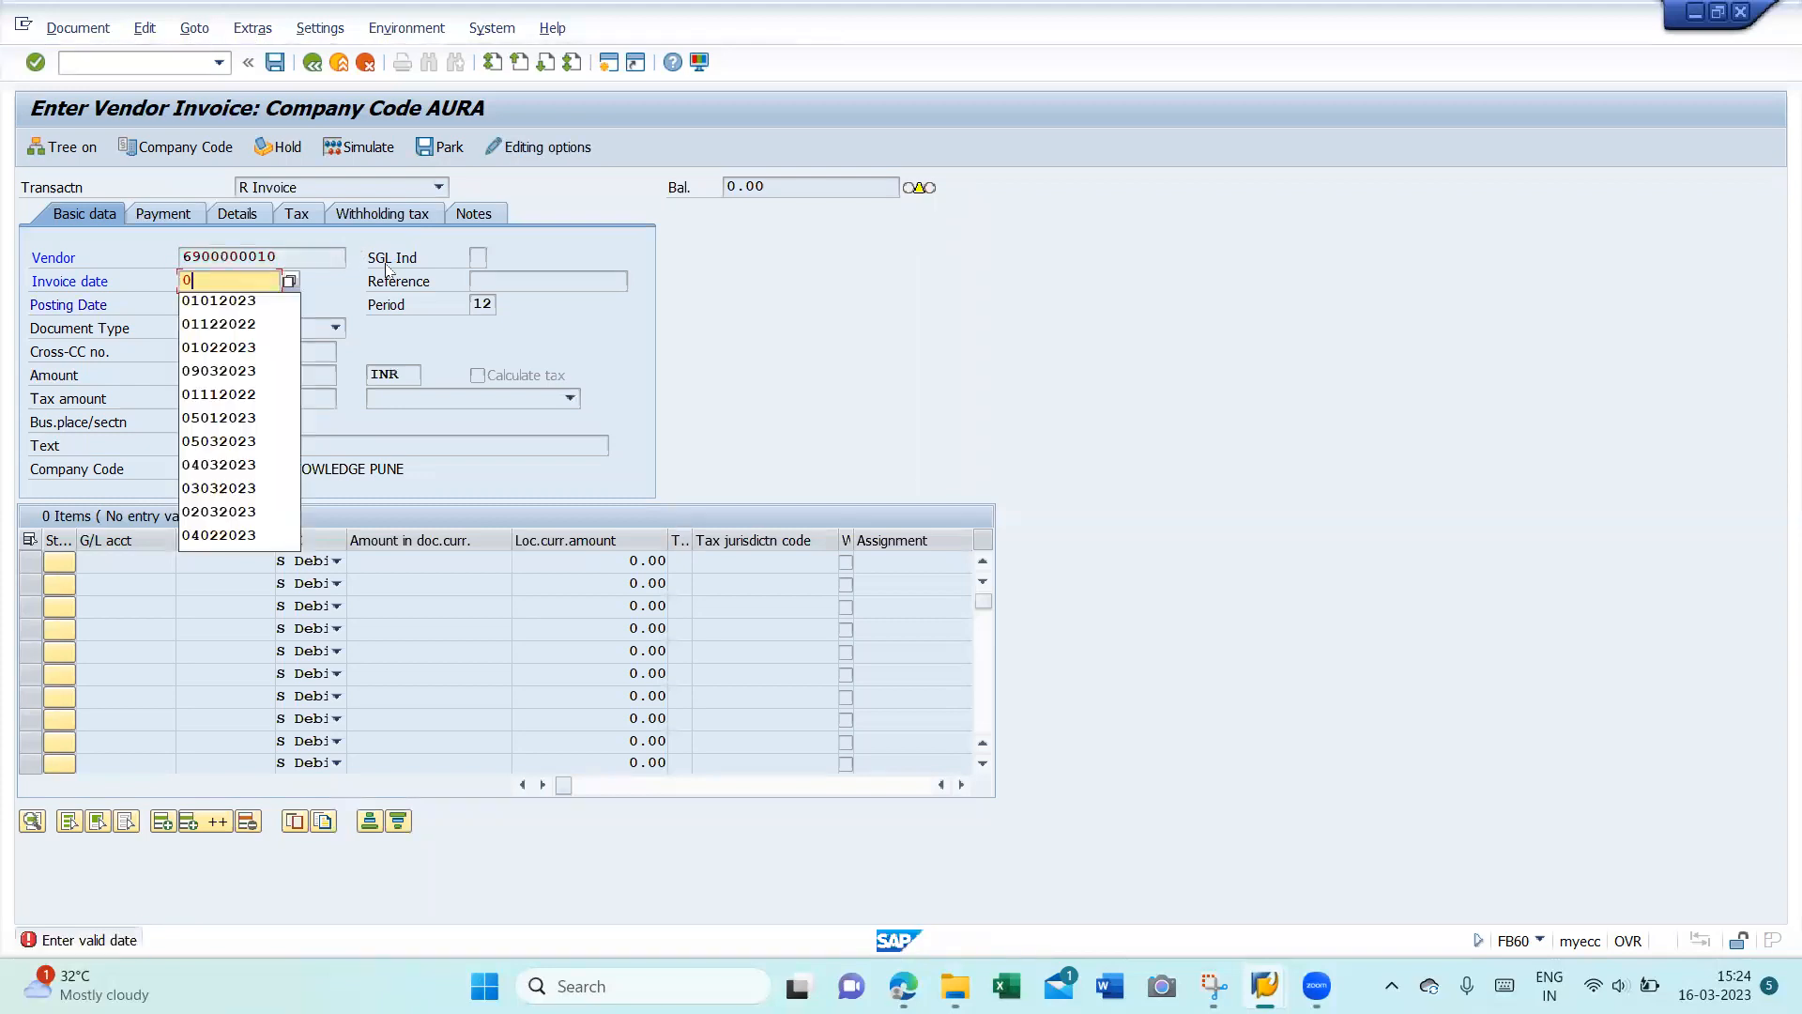
text(1022023)
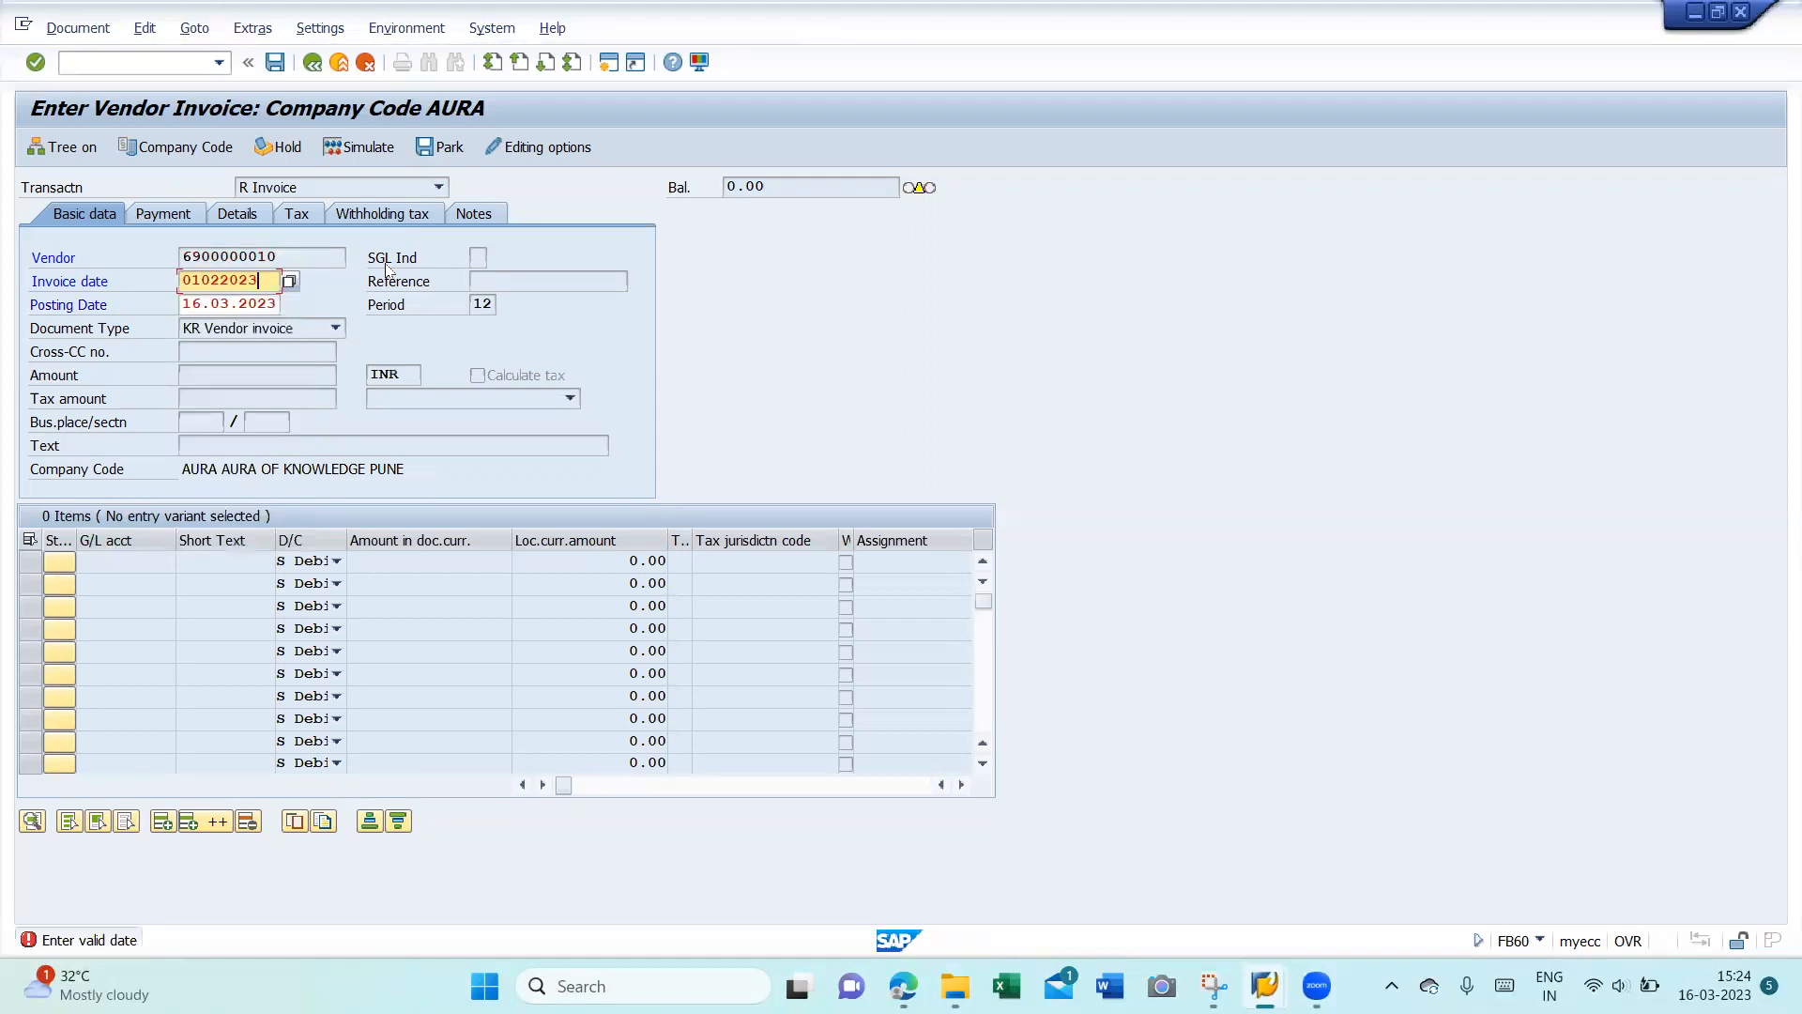
key(Tab)
key(shift+End)
key(Delete)
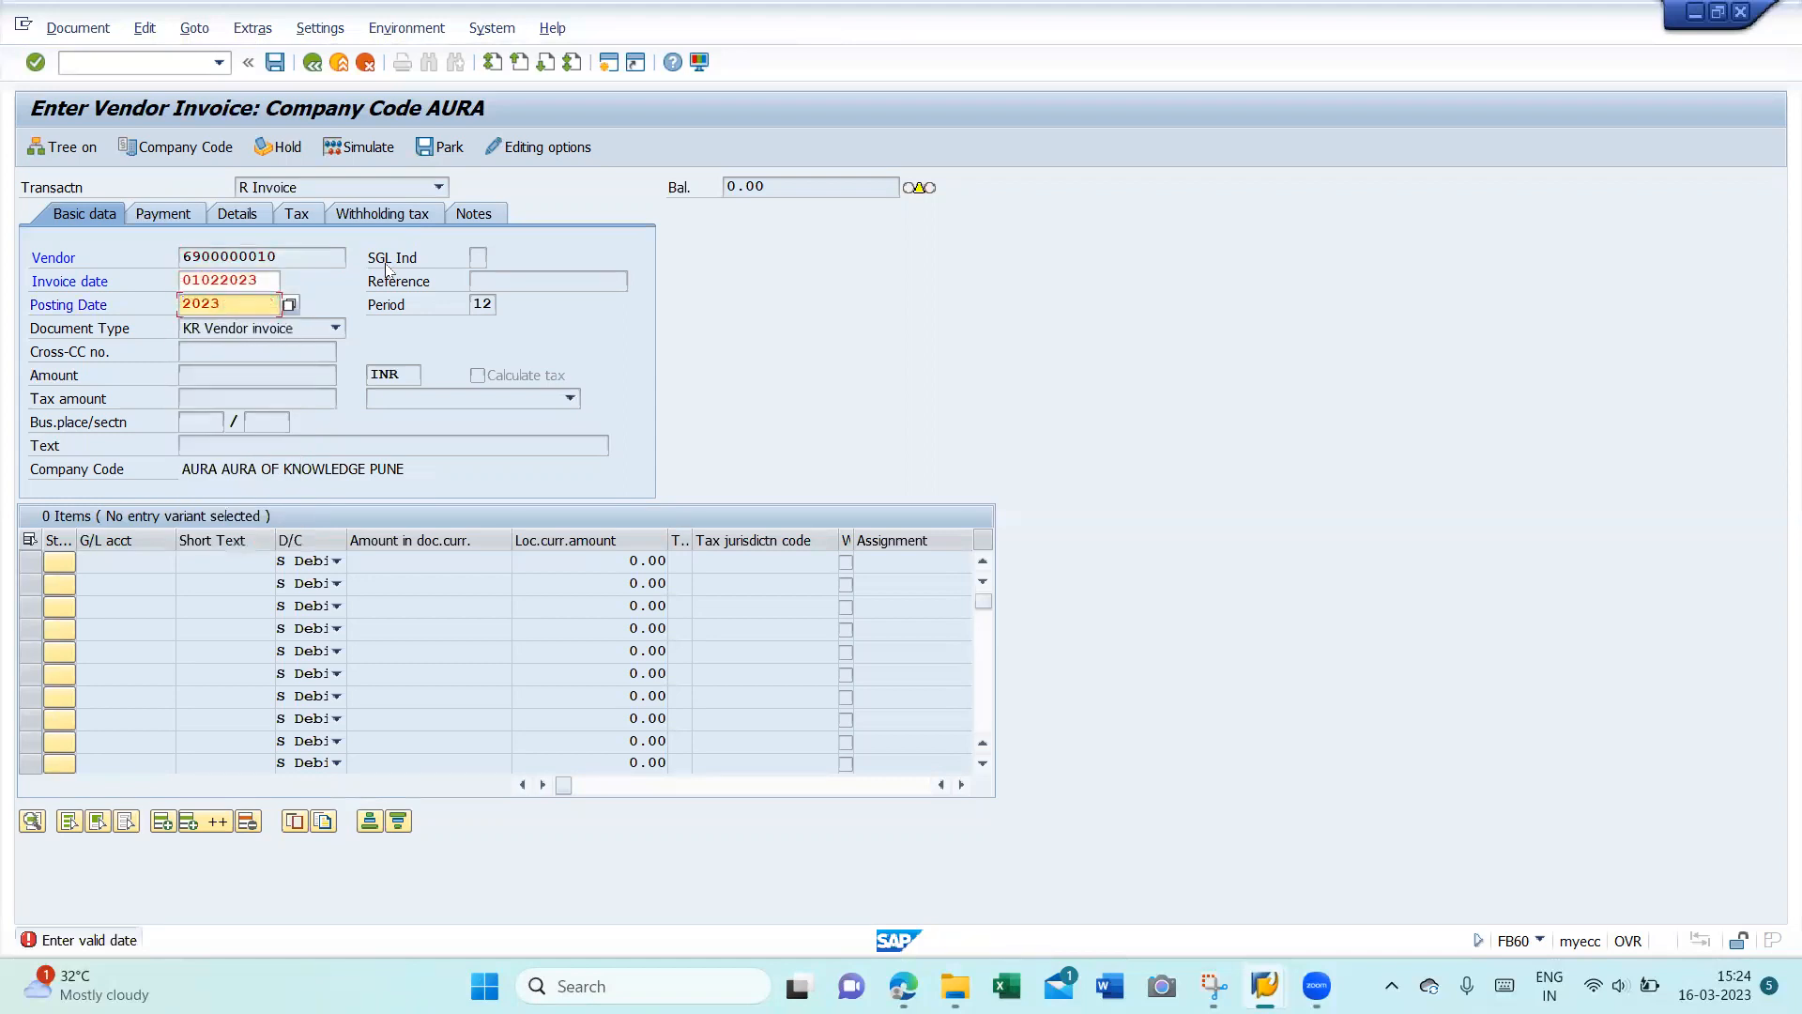
text(01022023)
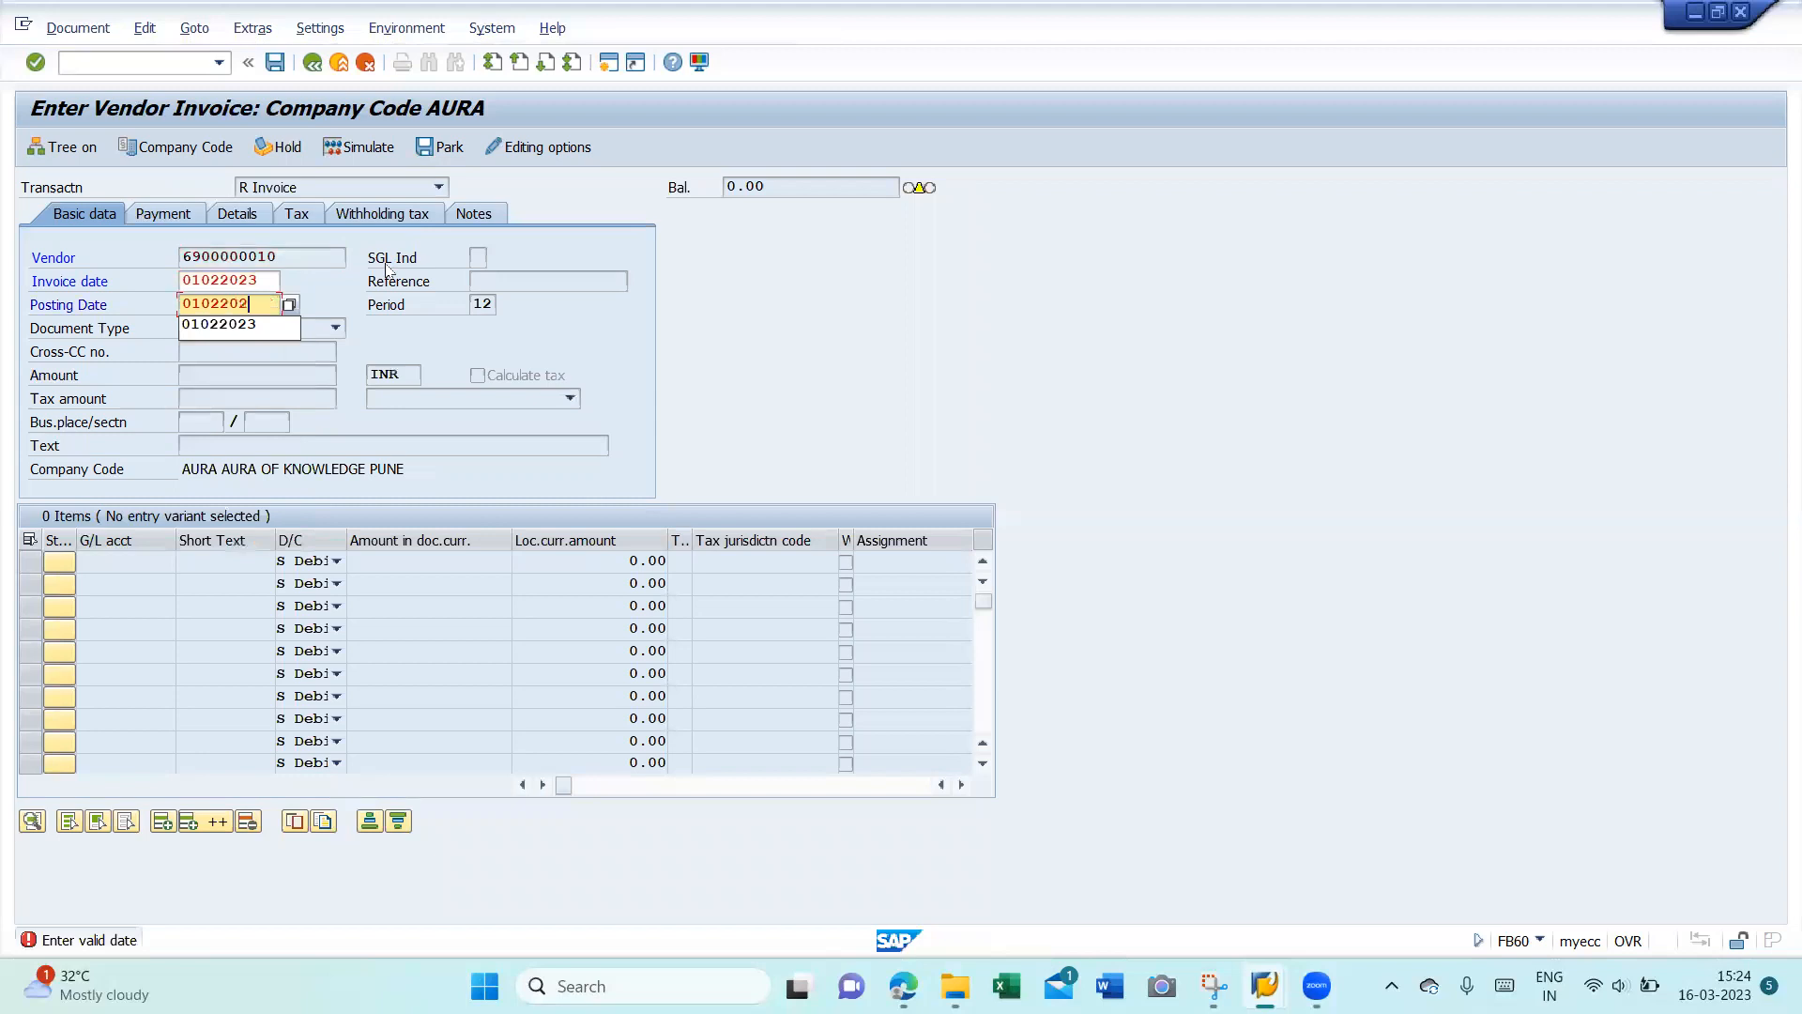
key(Return)
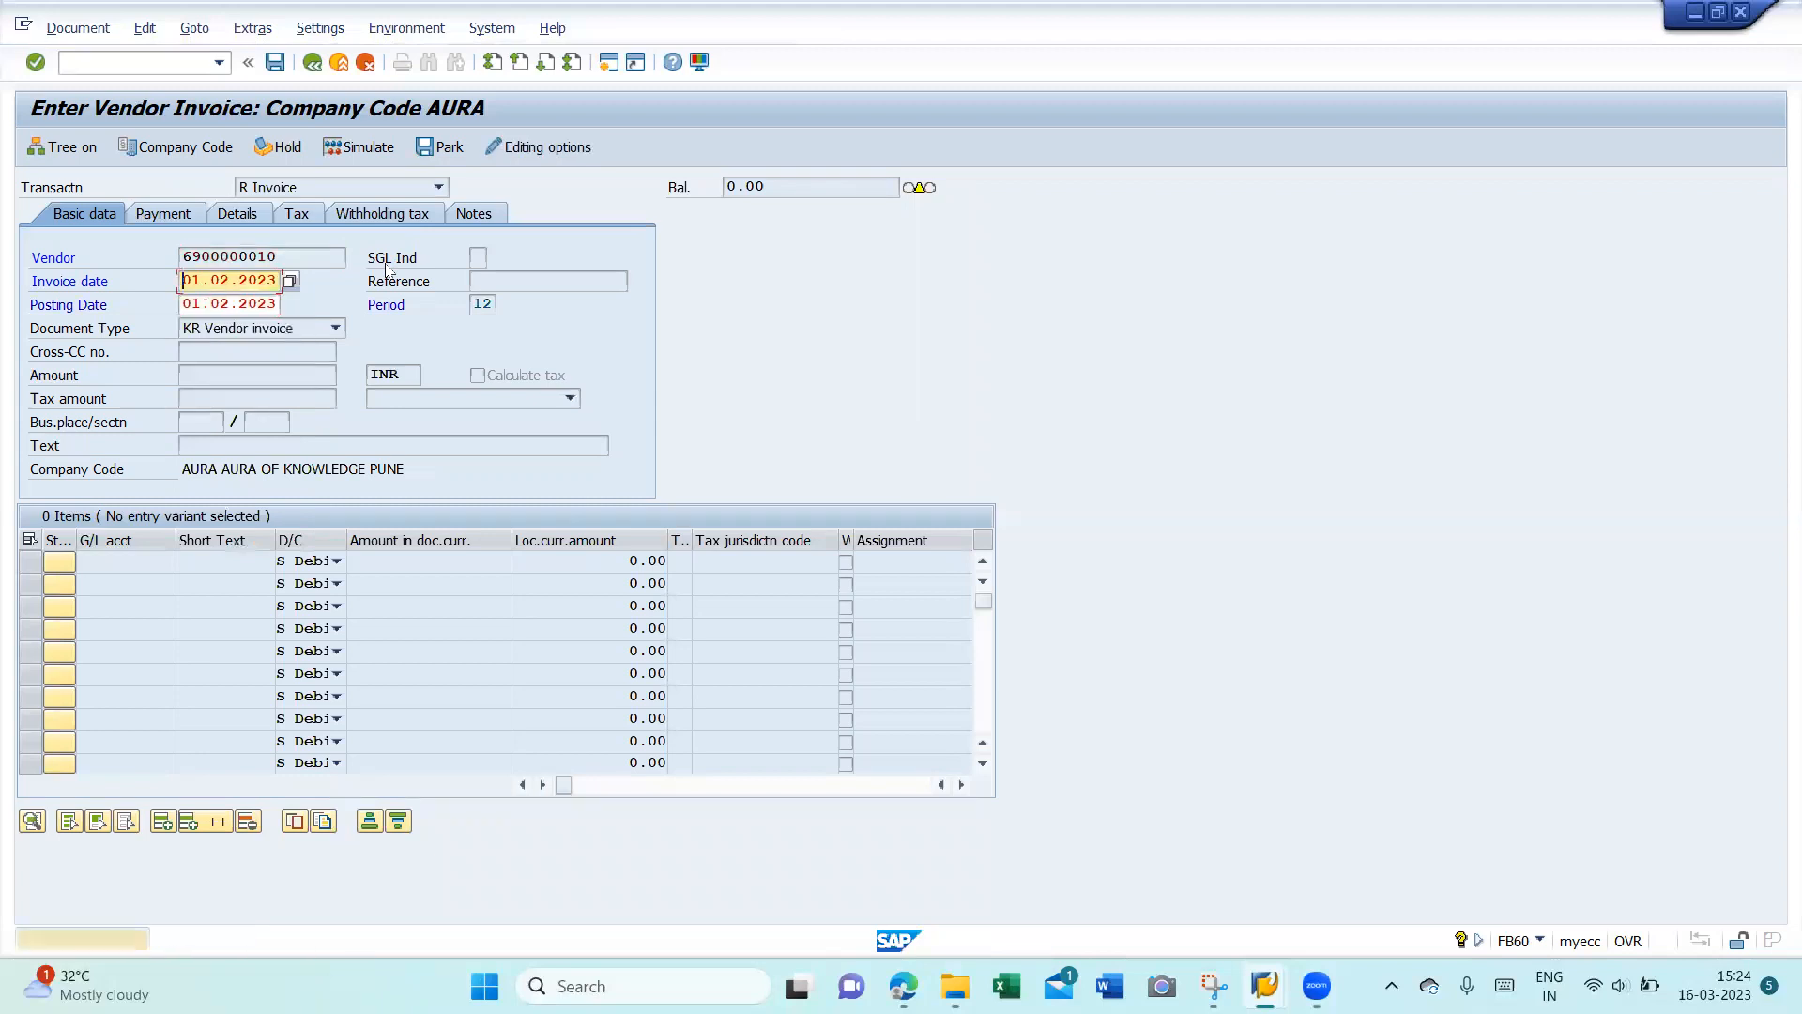
key(Return)
key(Return)
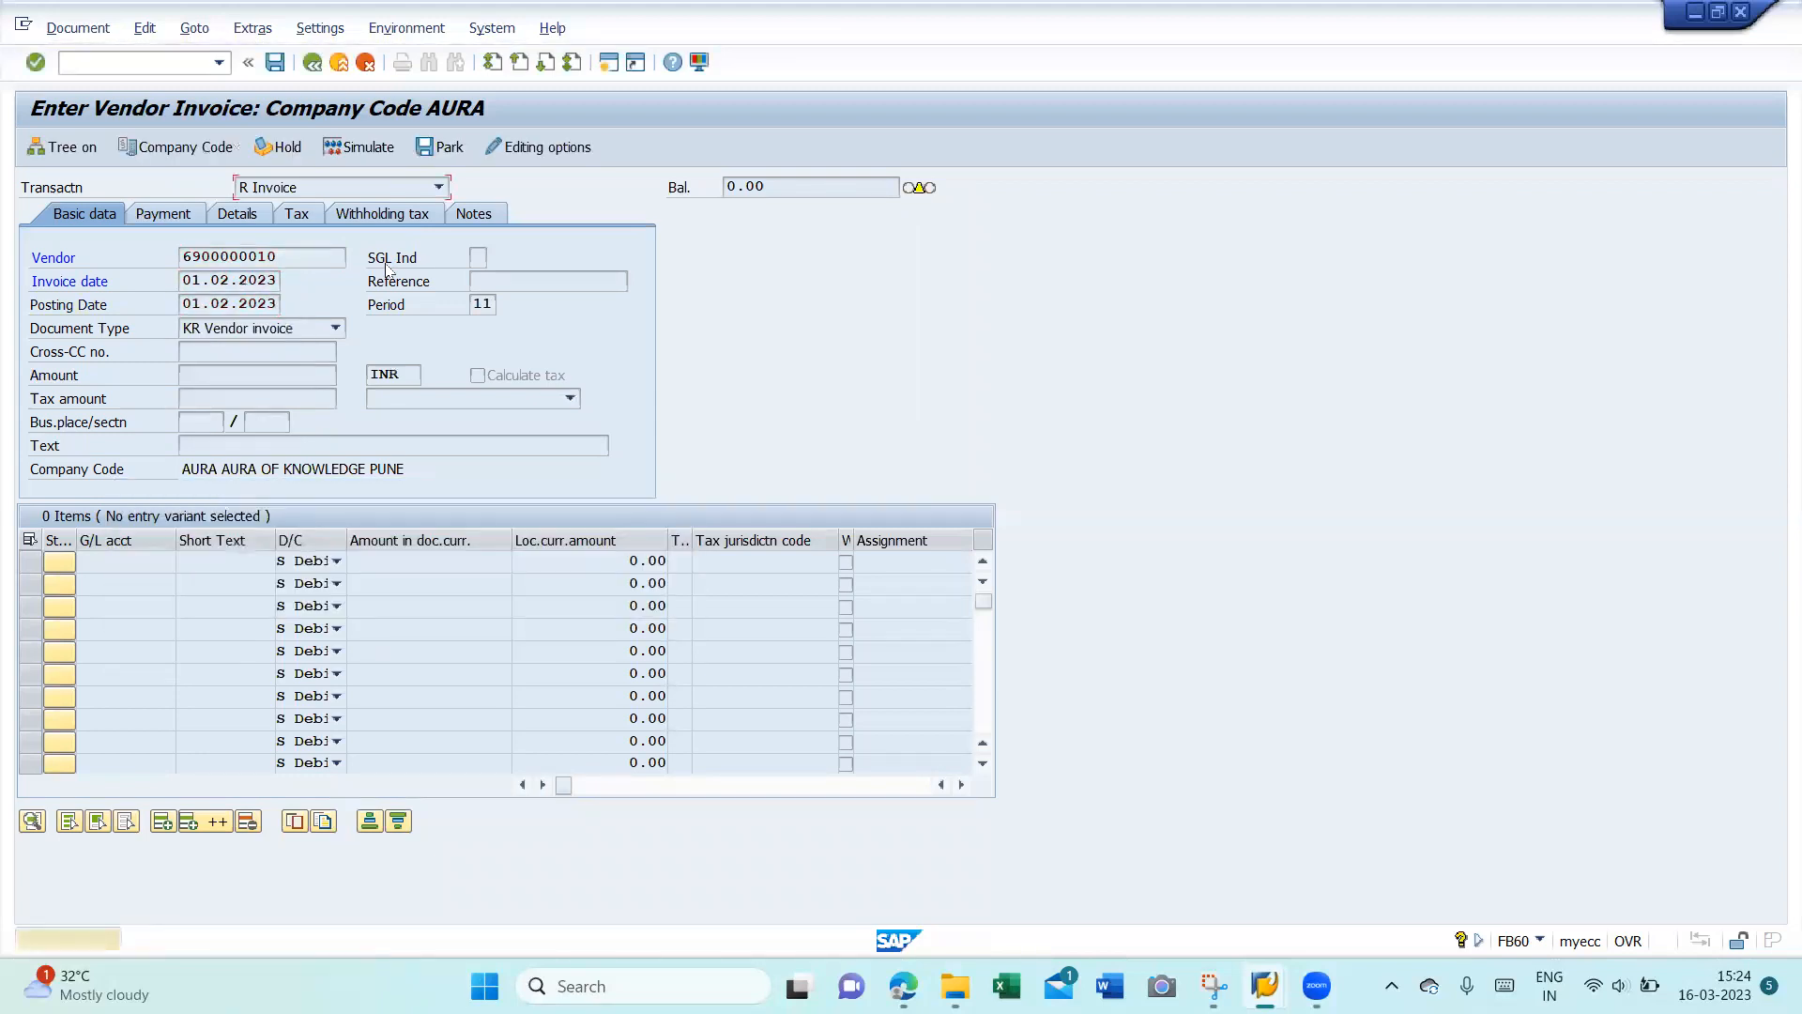
key(Return)
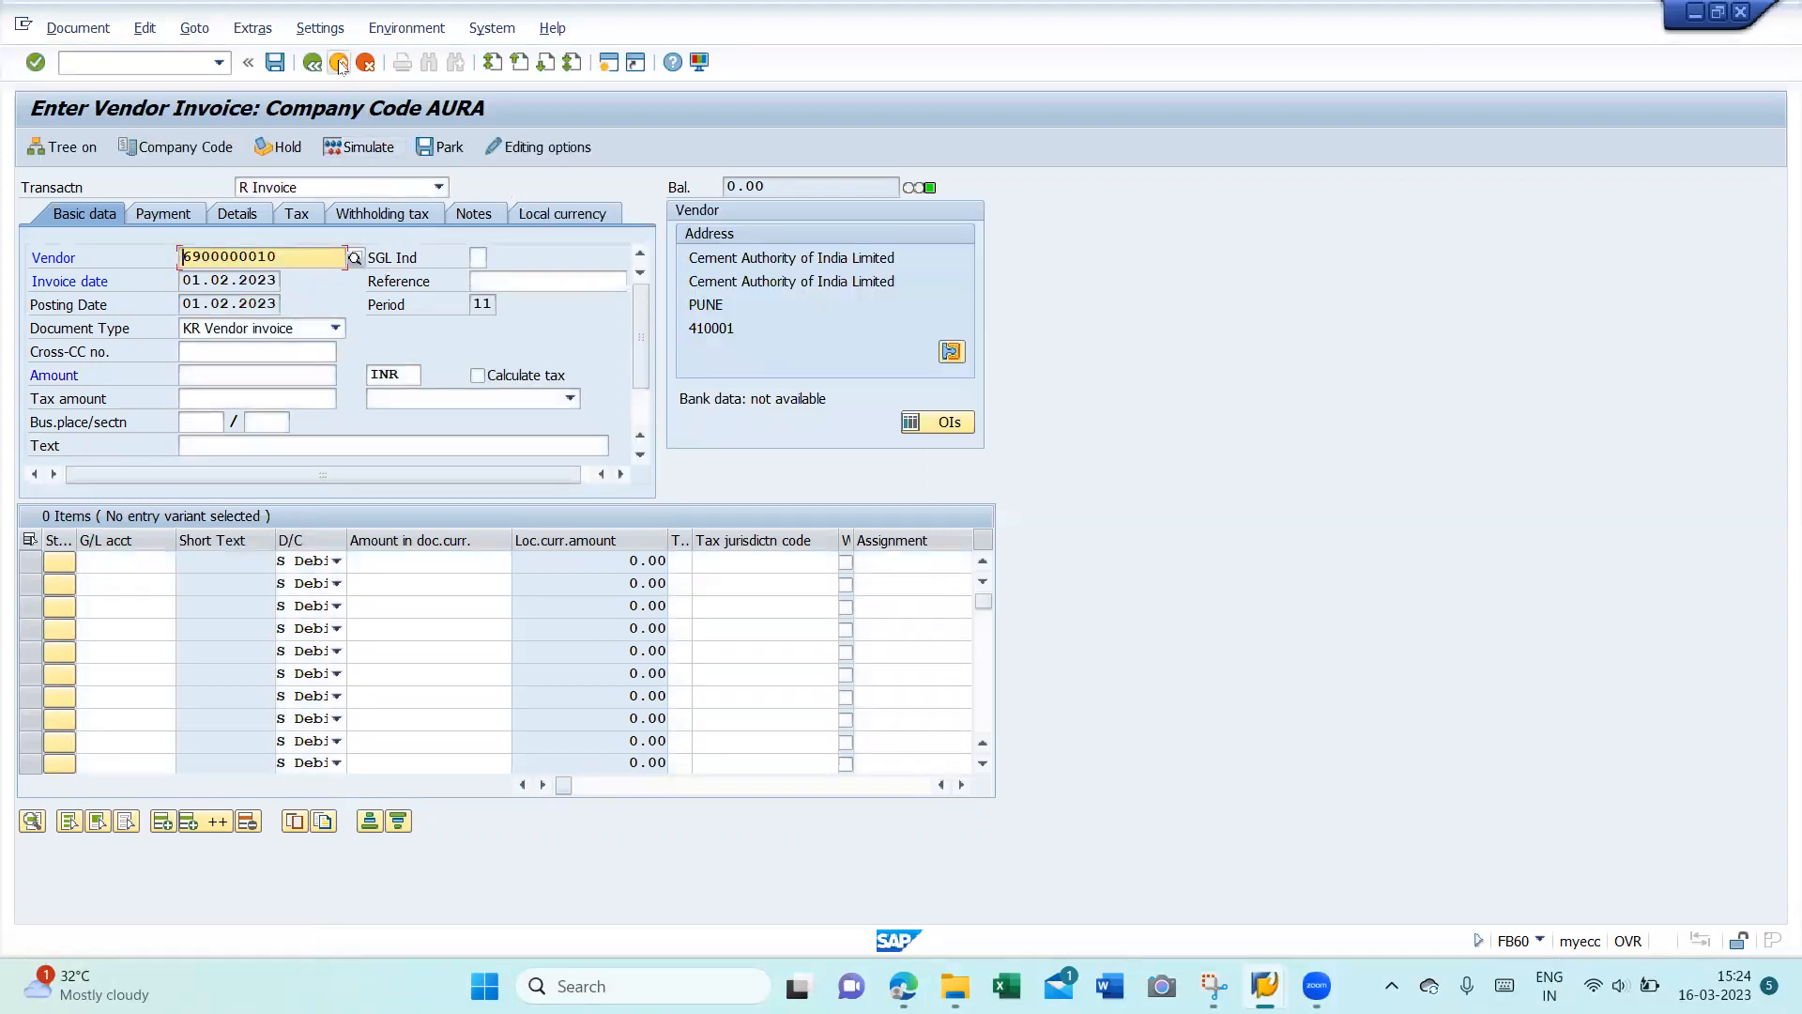
click(326, 148)
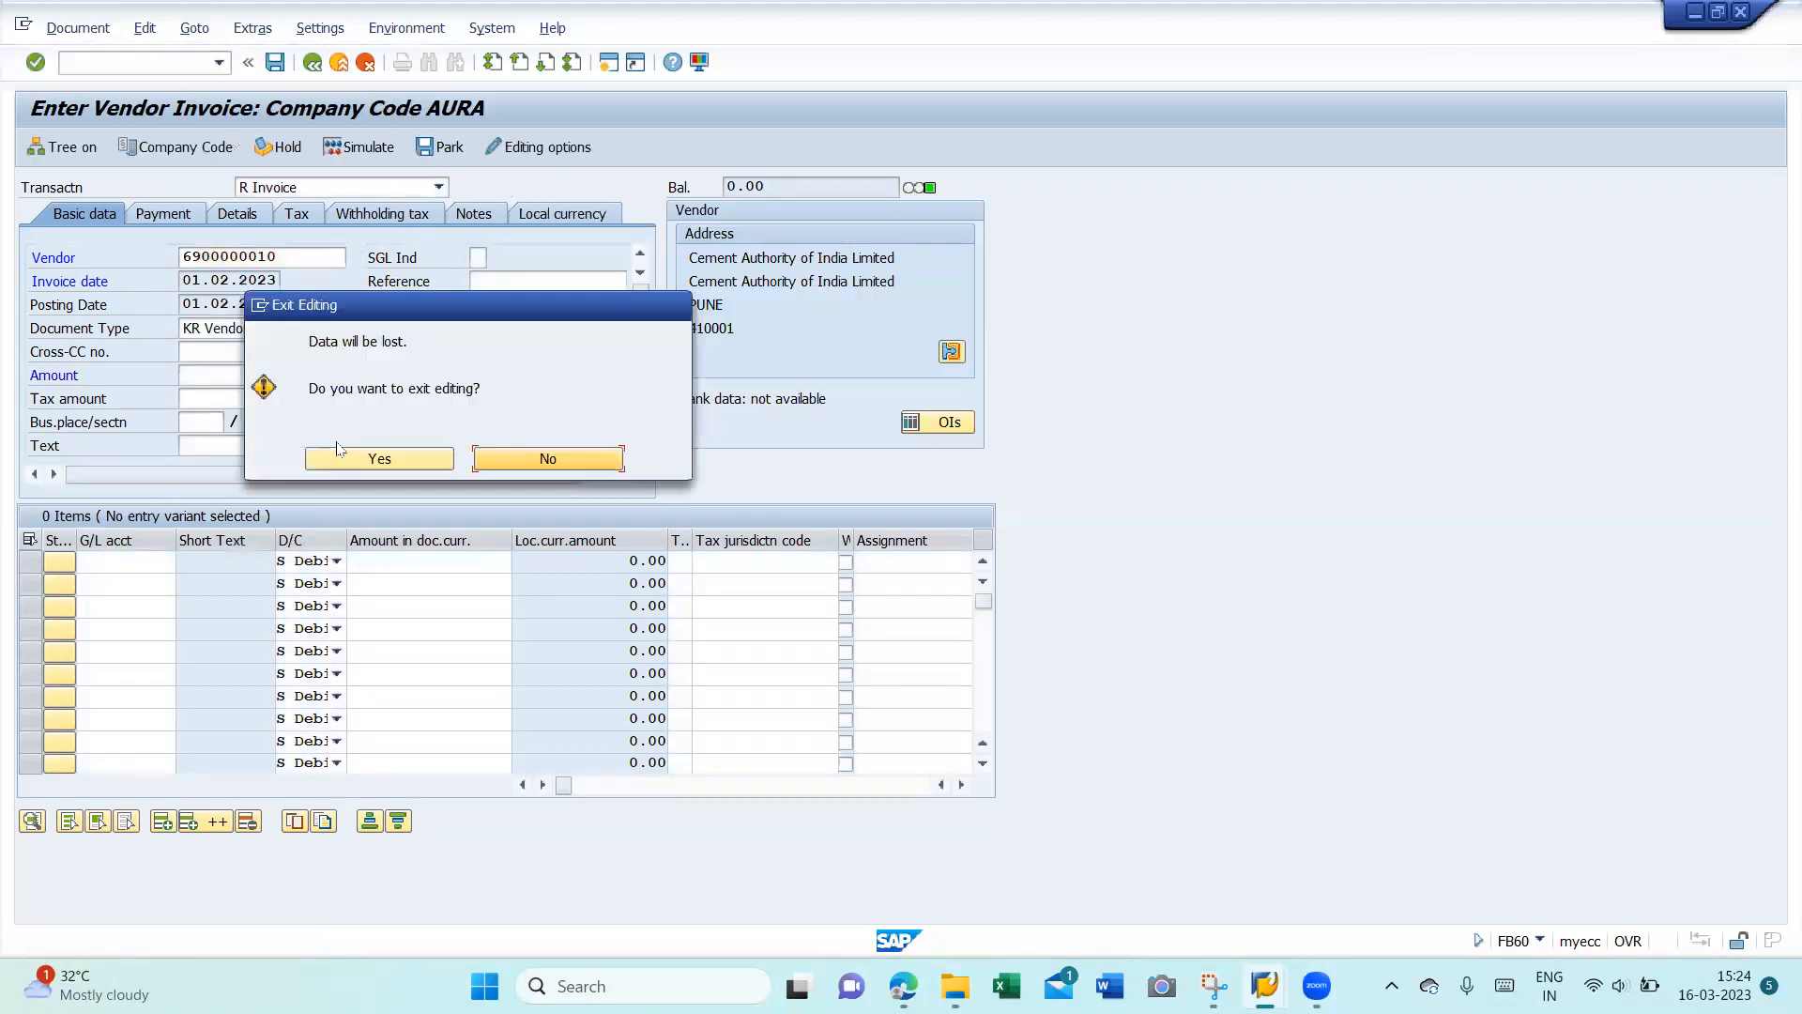
click(347, 460)
text(fb60)
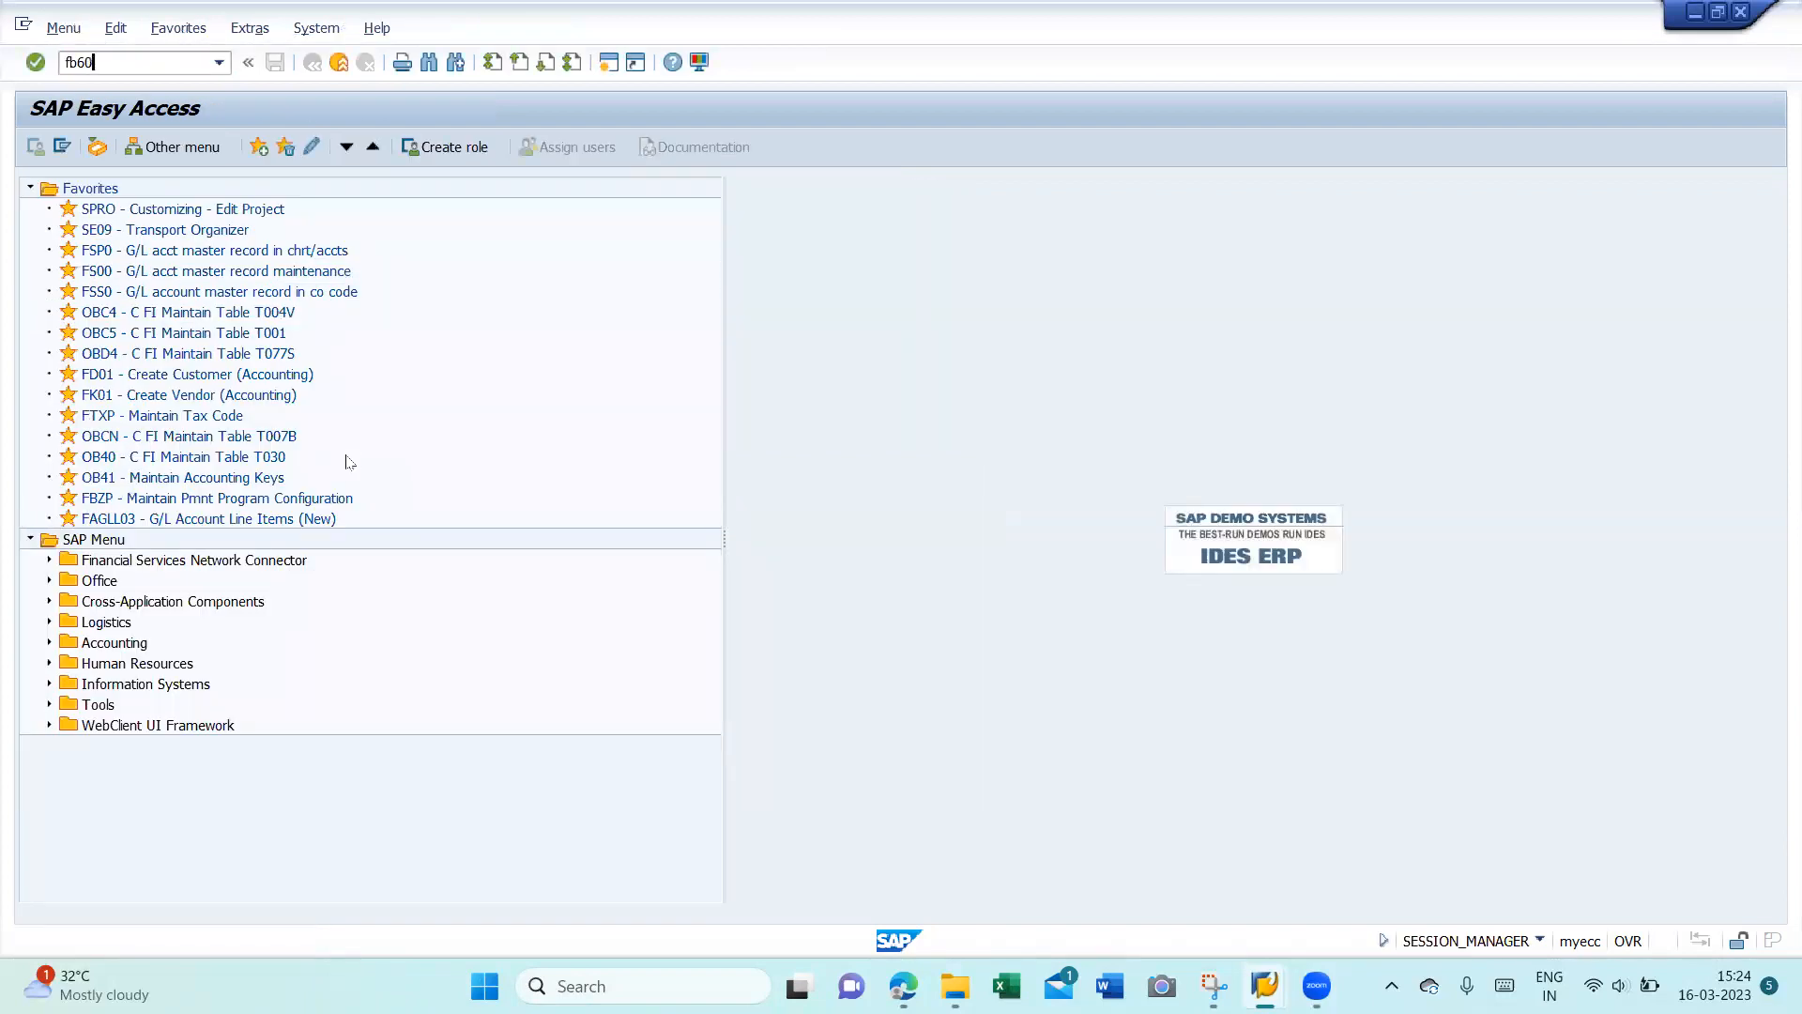
key(Return)
key(Down)
key(Down)
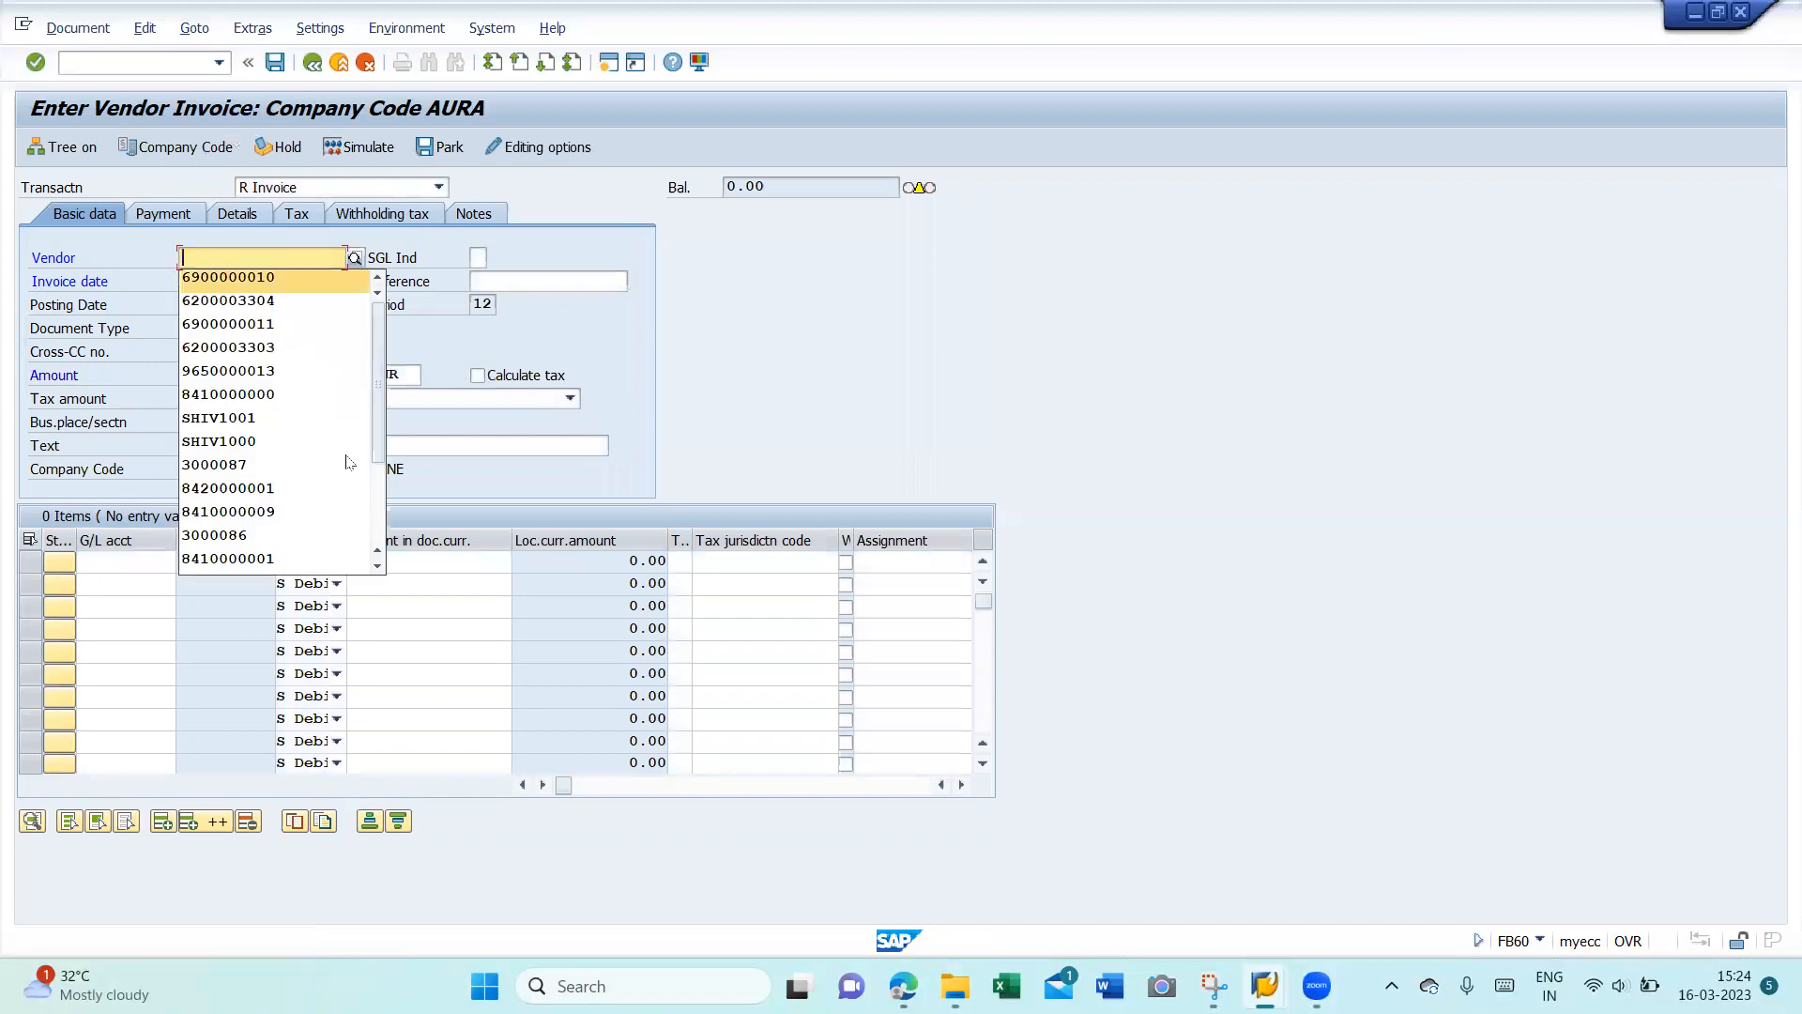
- Fill the header: invoice and posting dates 01.02.2023, reference 'adv paid tds', amount 200000
key(Return)
key(Tab)
key(Down)
key(Down)
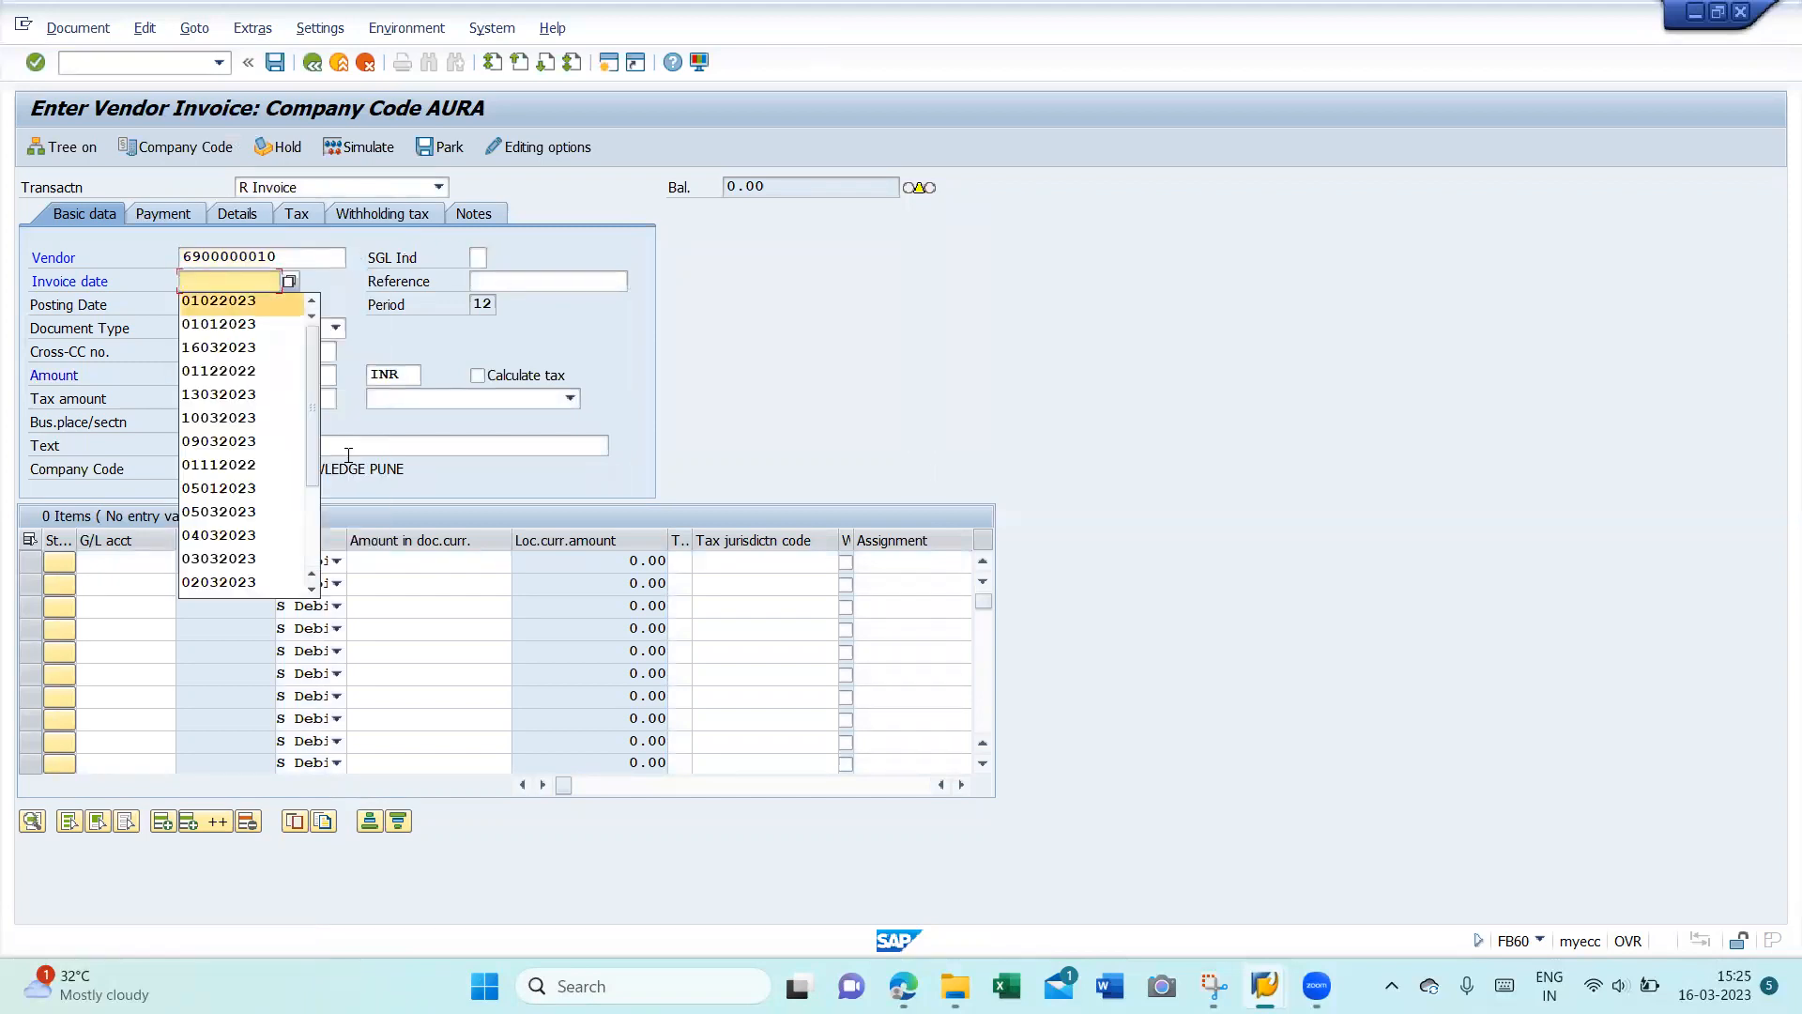
key(Return)
key(Tab)
key(Down)
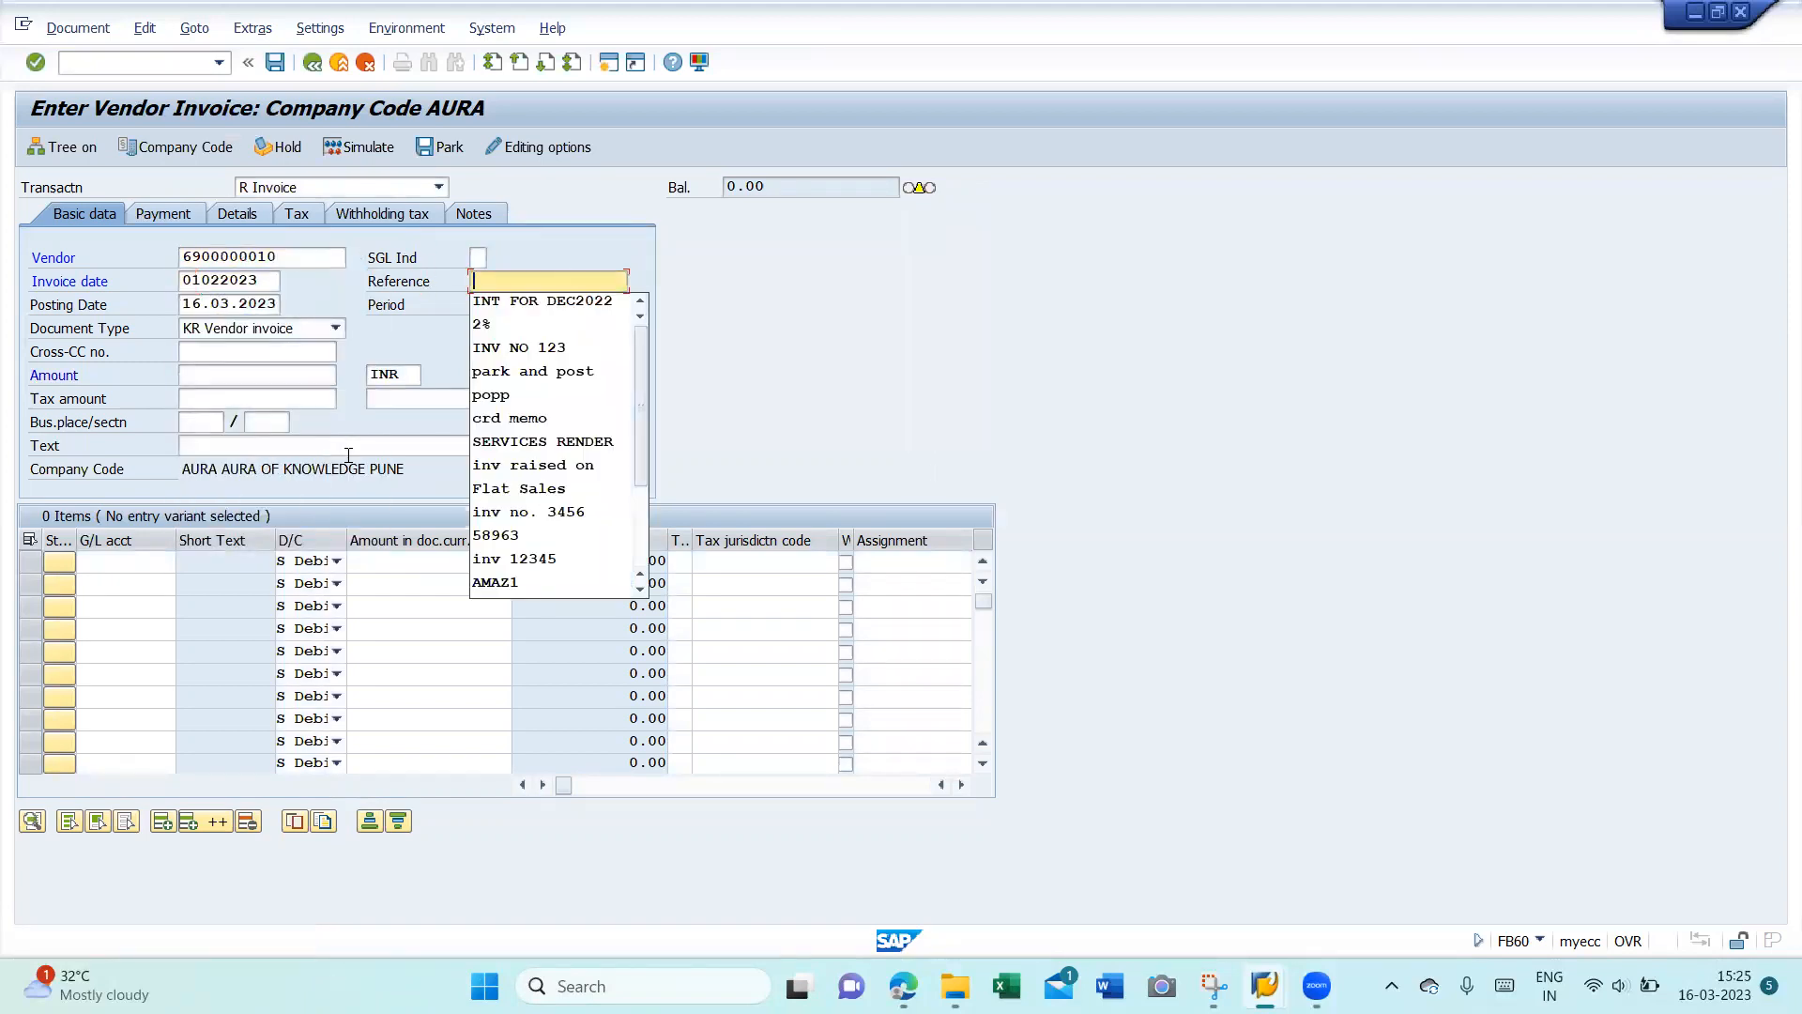
text(adv paid tds)
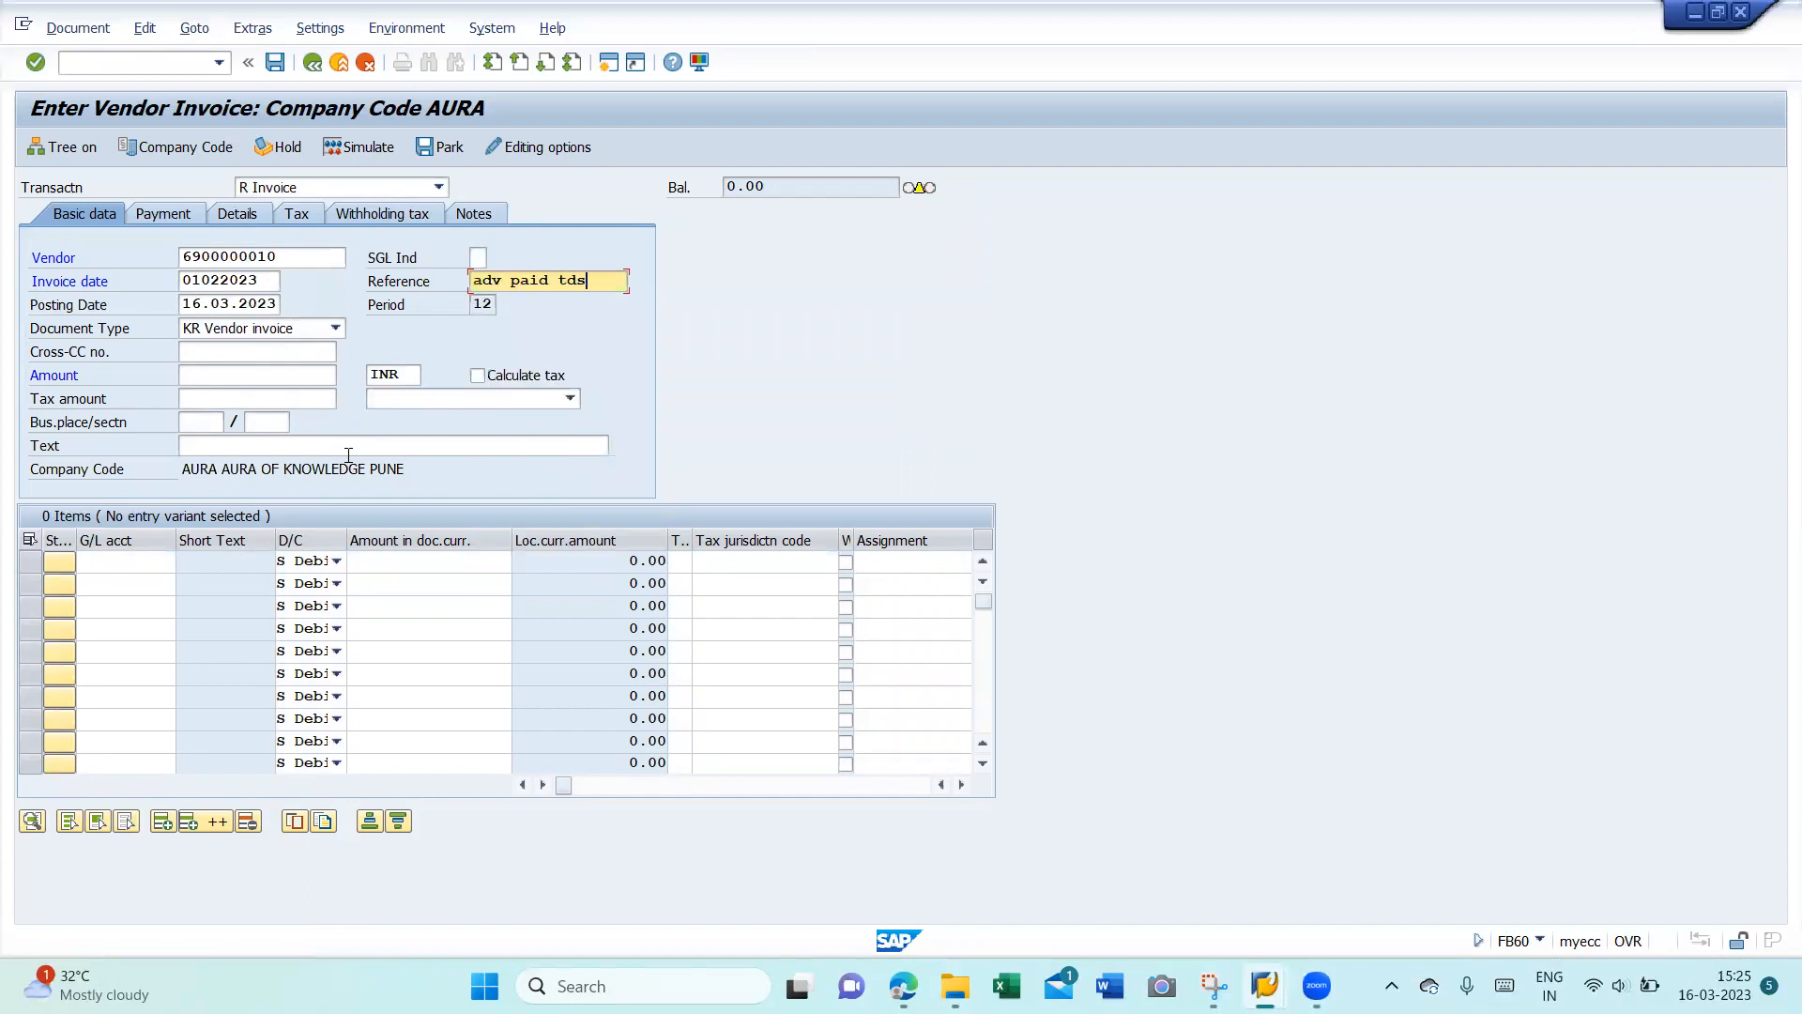
key(Tab)
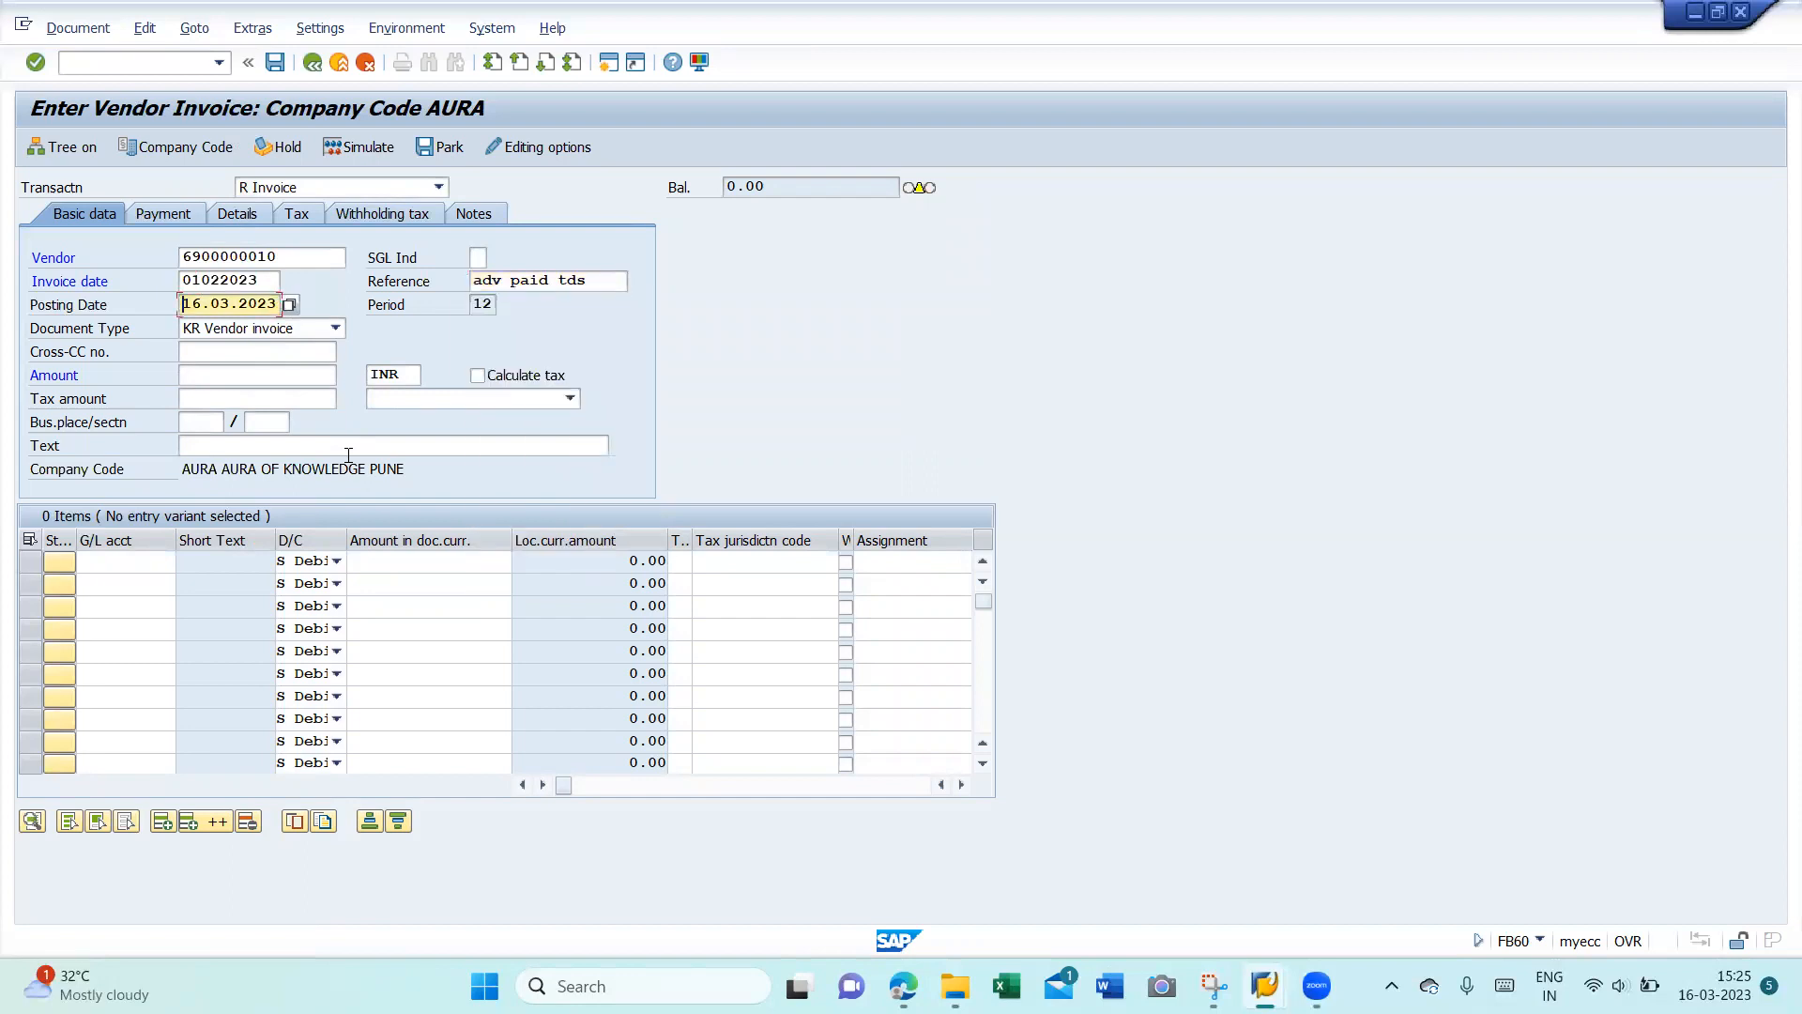
key(Delete)
key(Delete)
key(Delete)
key(Delete)
key(Delete)
key(Delete)
key(Delete)
key(Delete)
key(Delete)
key(Delete)
text(01022023)
key(Tab)
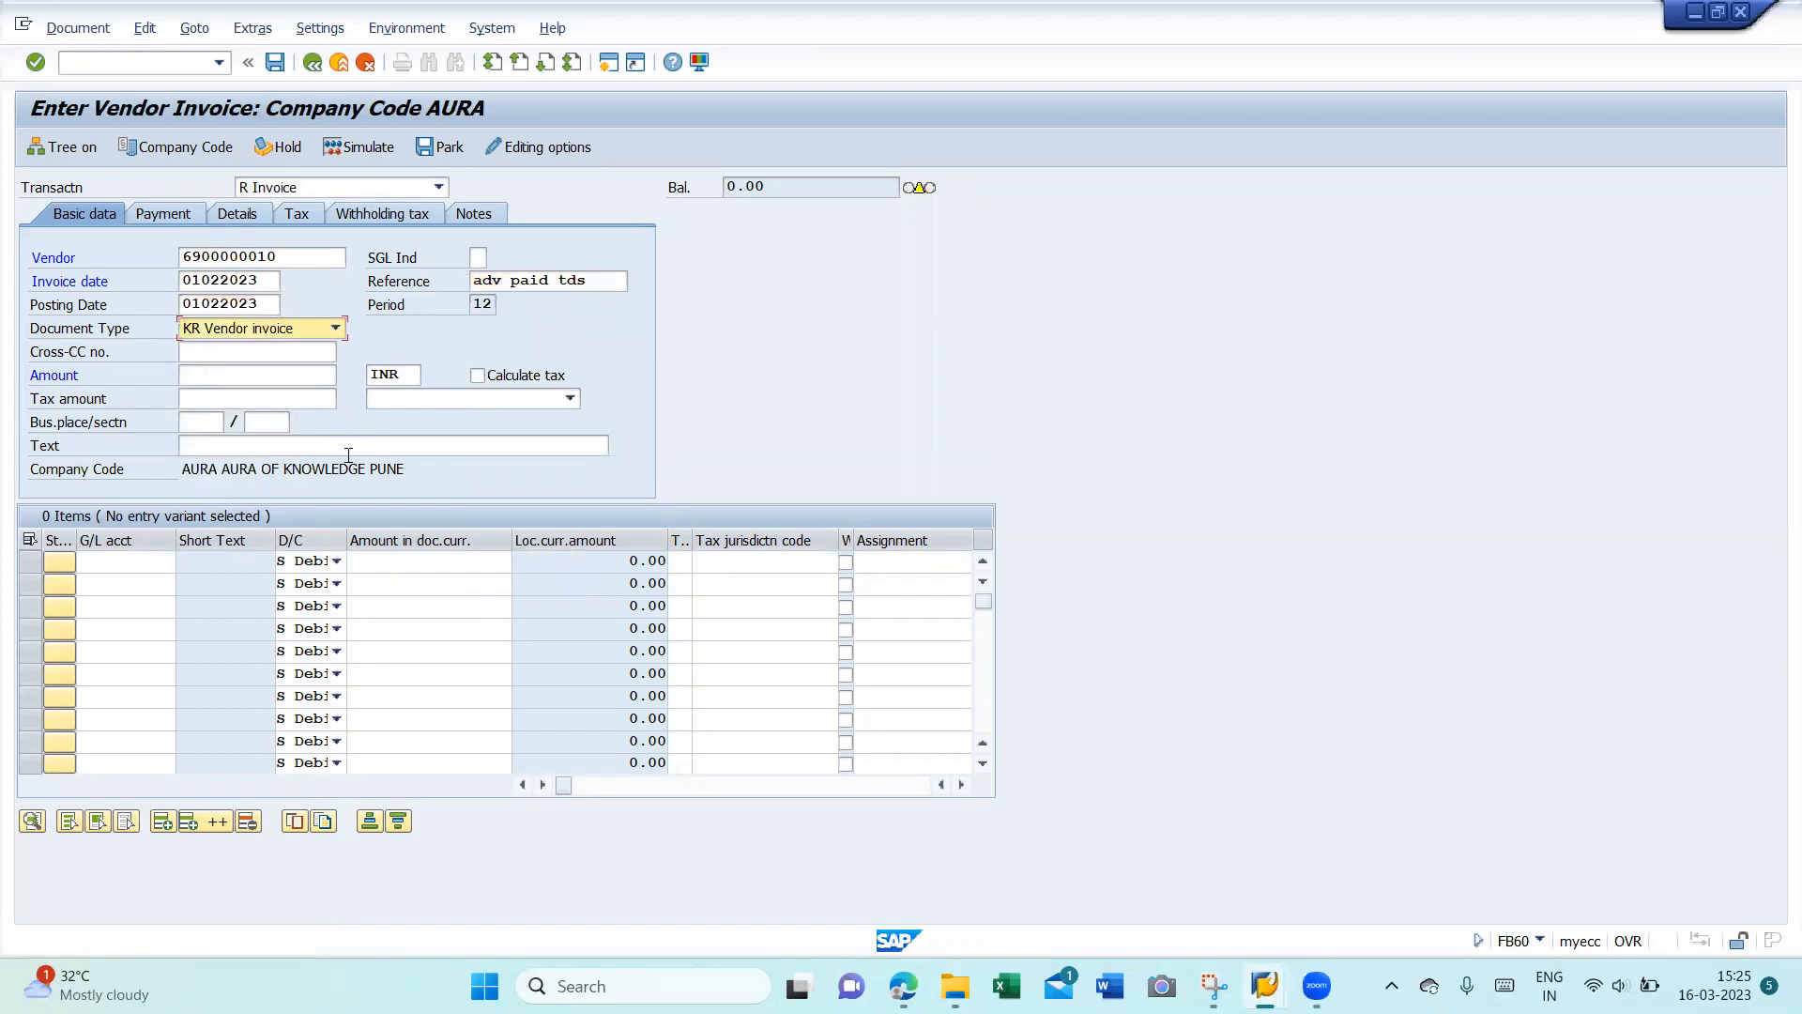
key(Tab)
key(Tab)
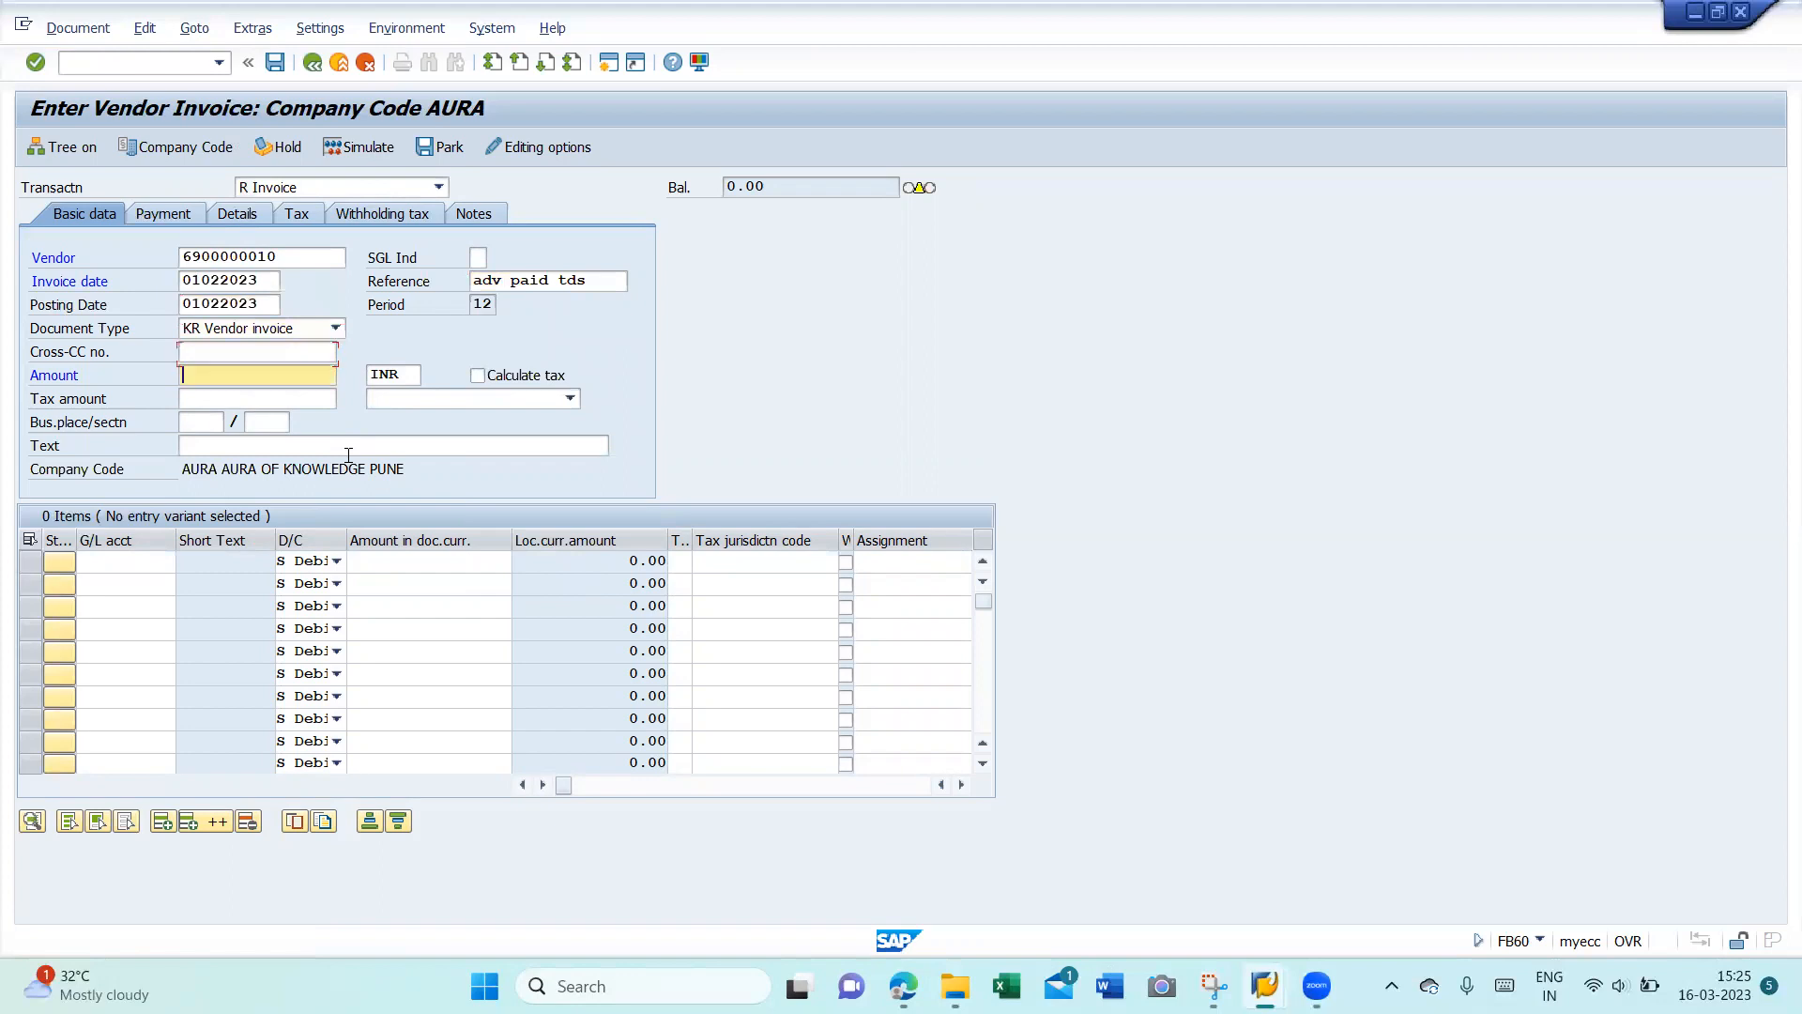
text(200000)
key(Tab)
key(Tab)
key(space)
key(Return)
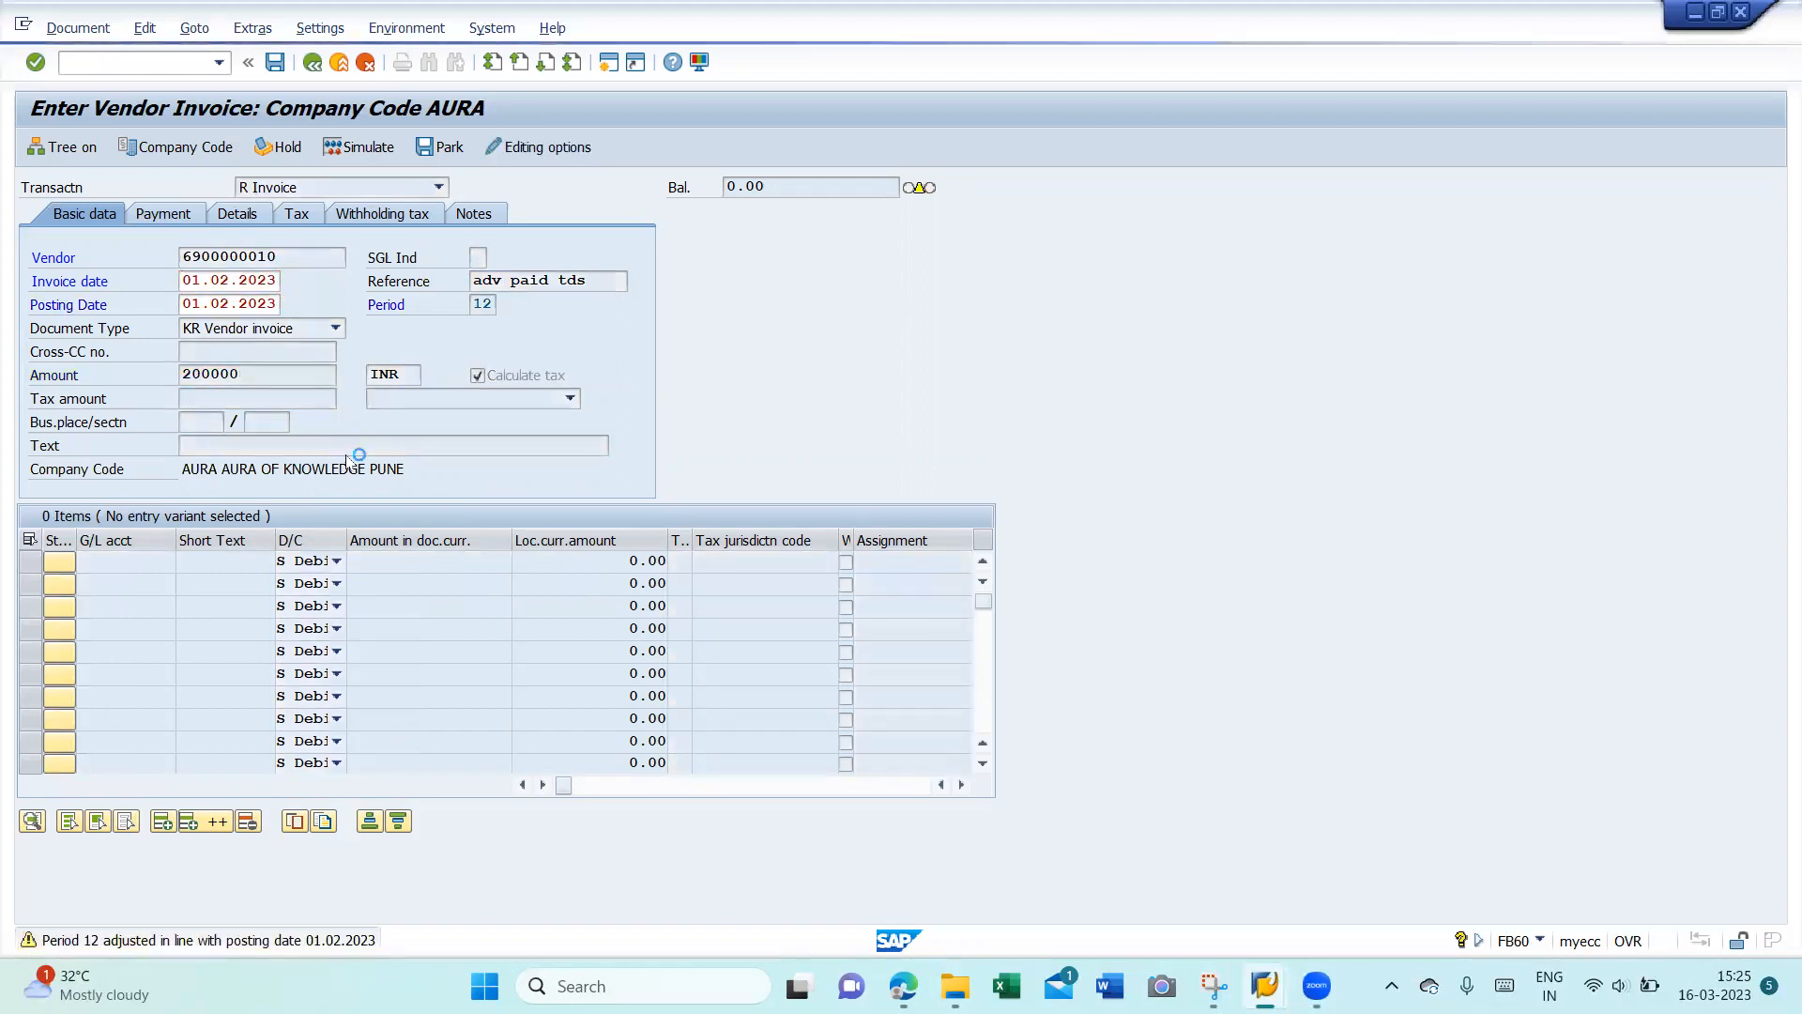
key(Return)
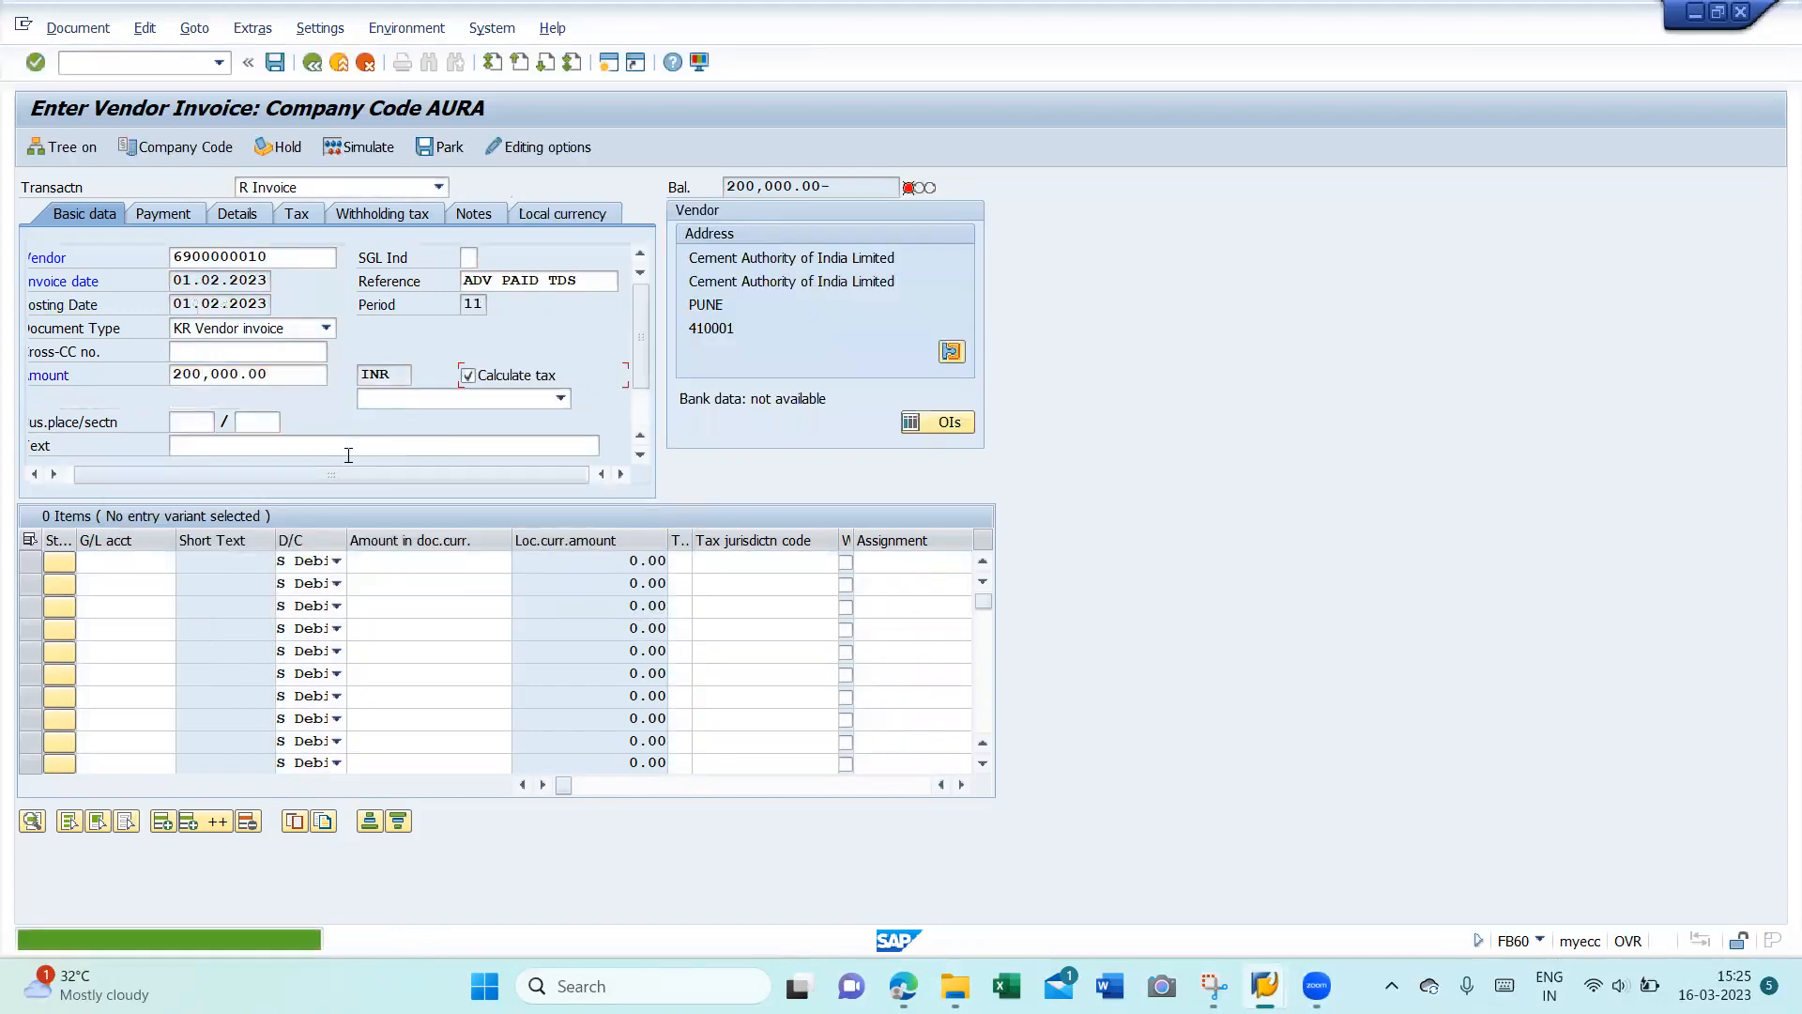
- Set the invoice tax code to K5
click(420, 398)
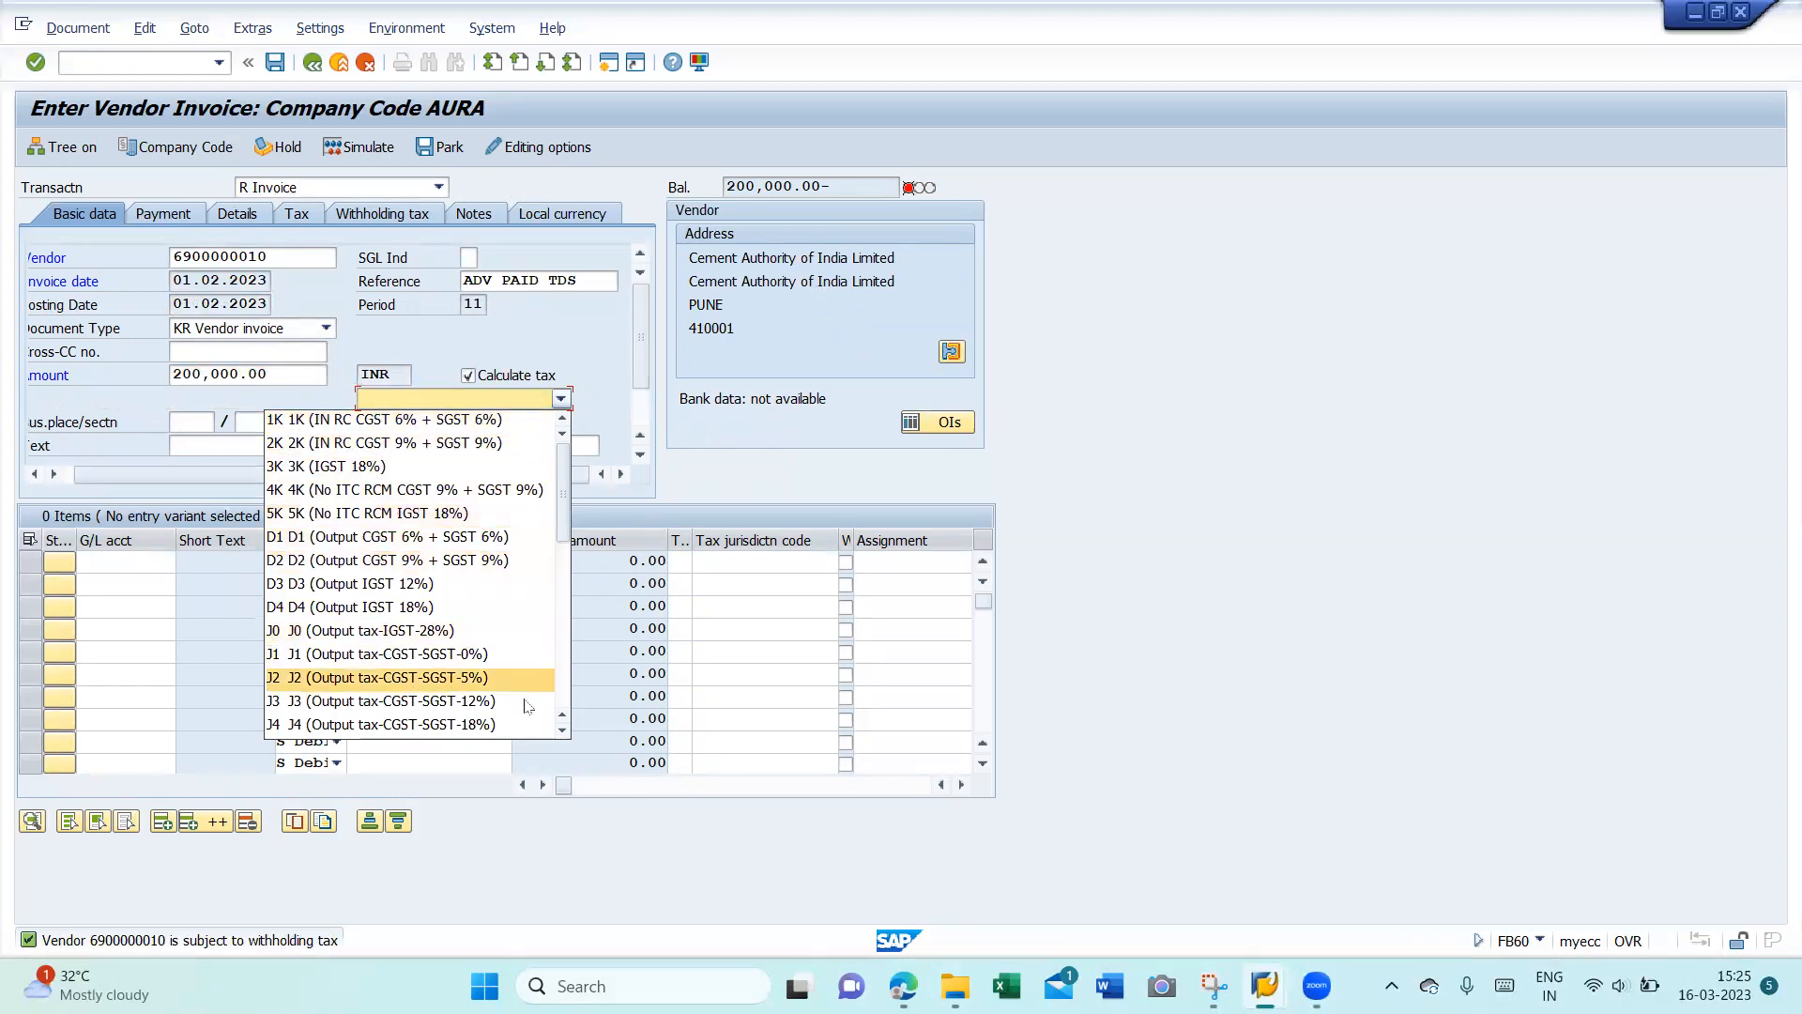
scroll(563, 733, down, 7)
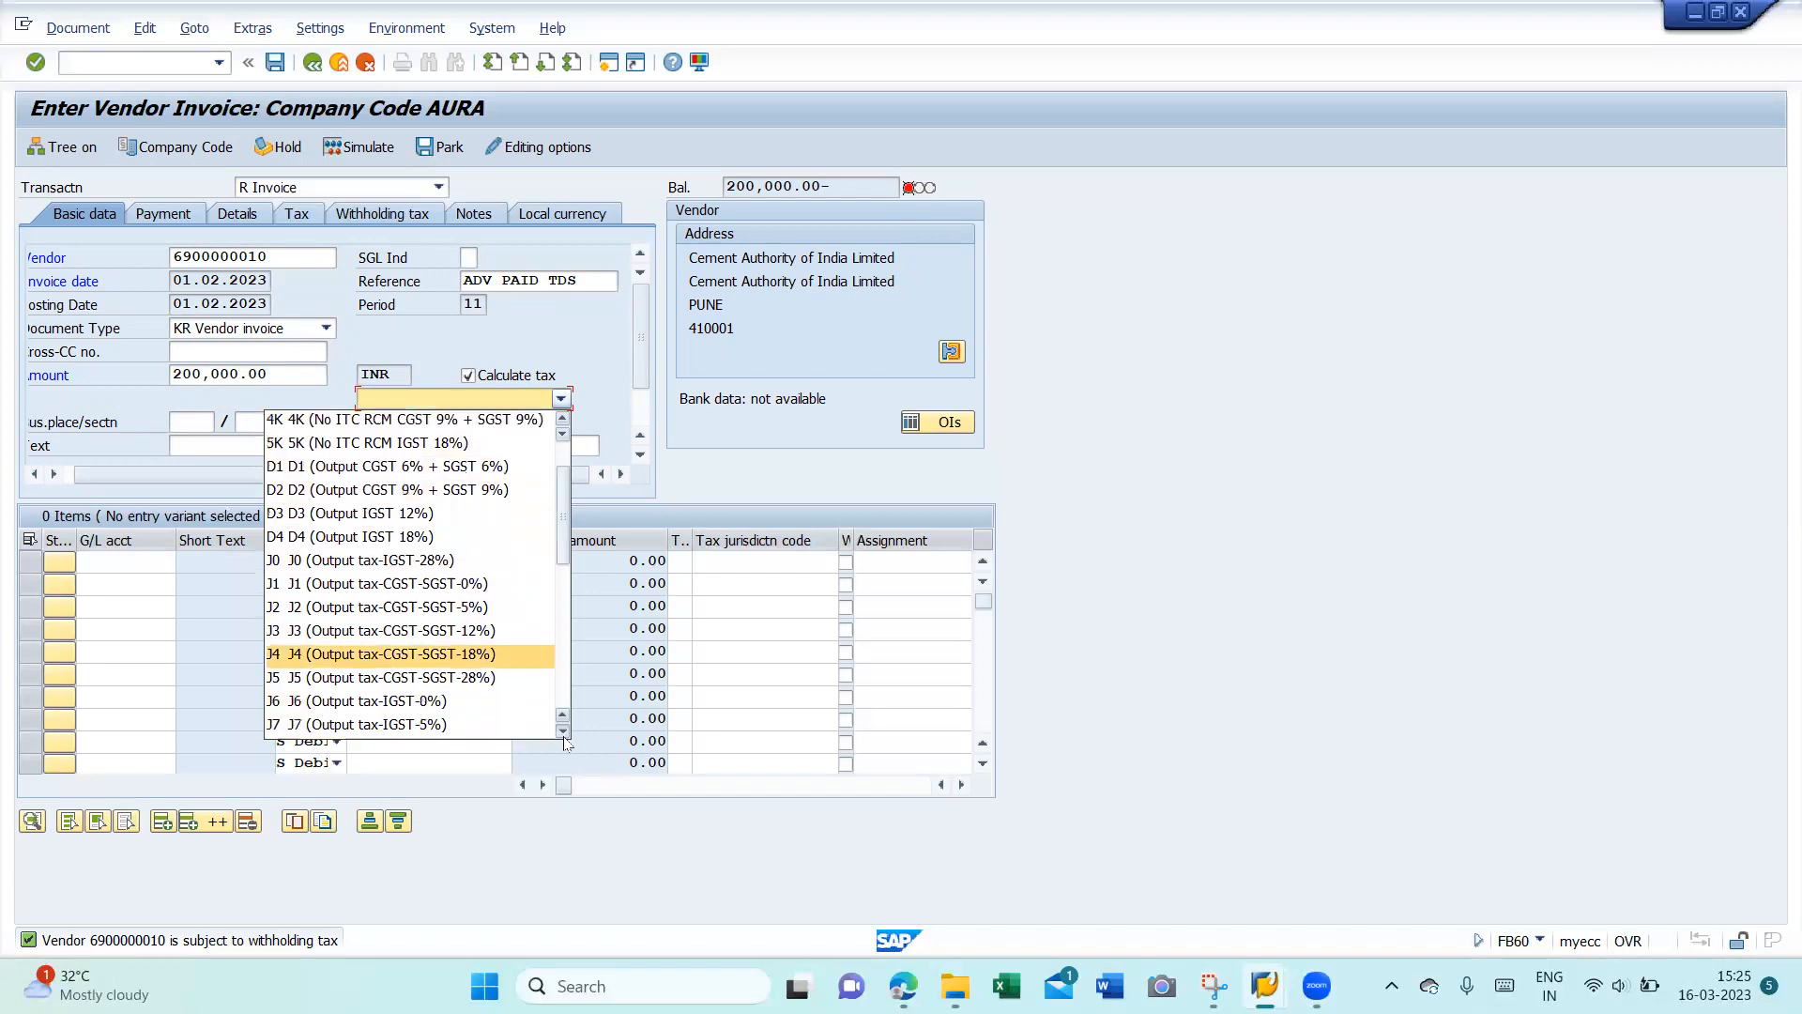
scroll(566, 743, down, 5)
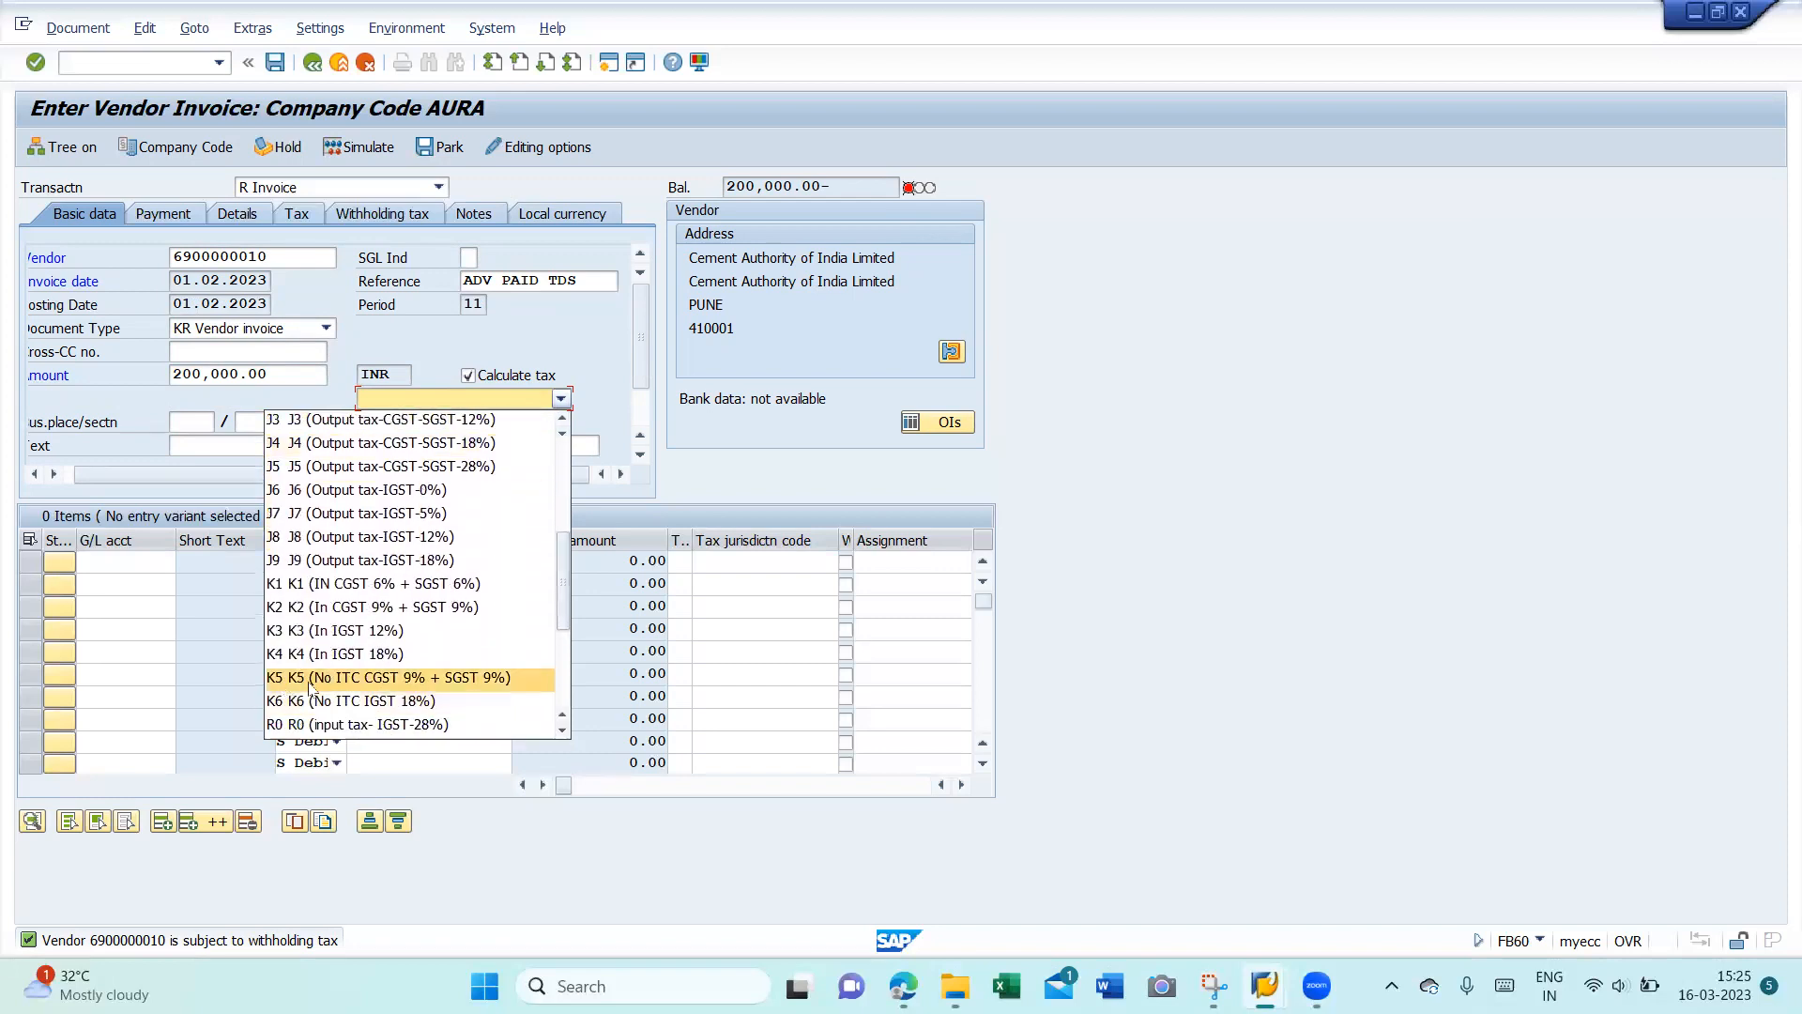
click(397, 689)
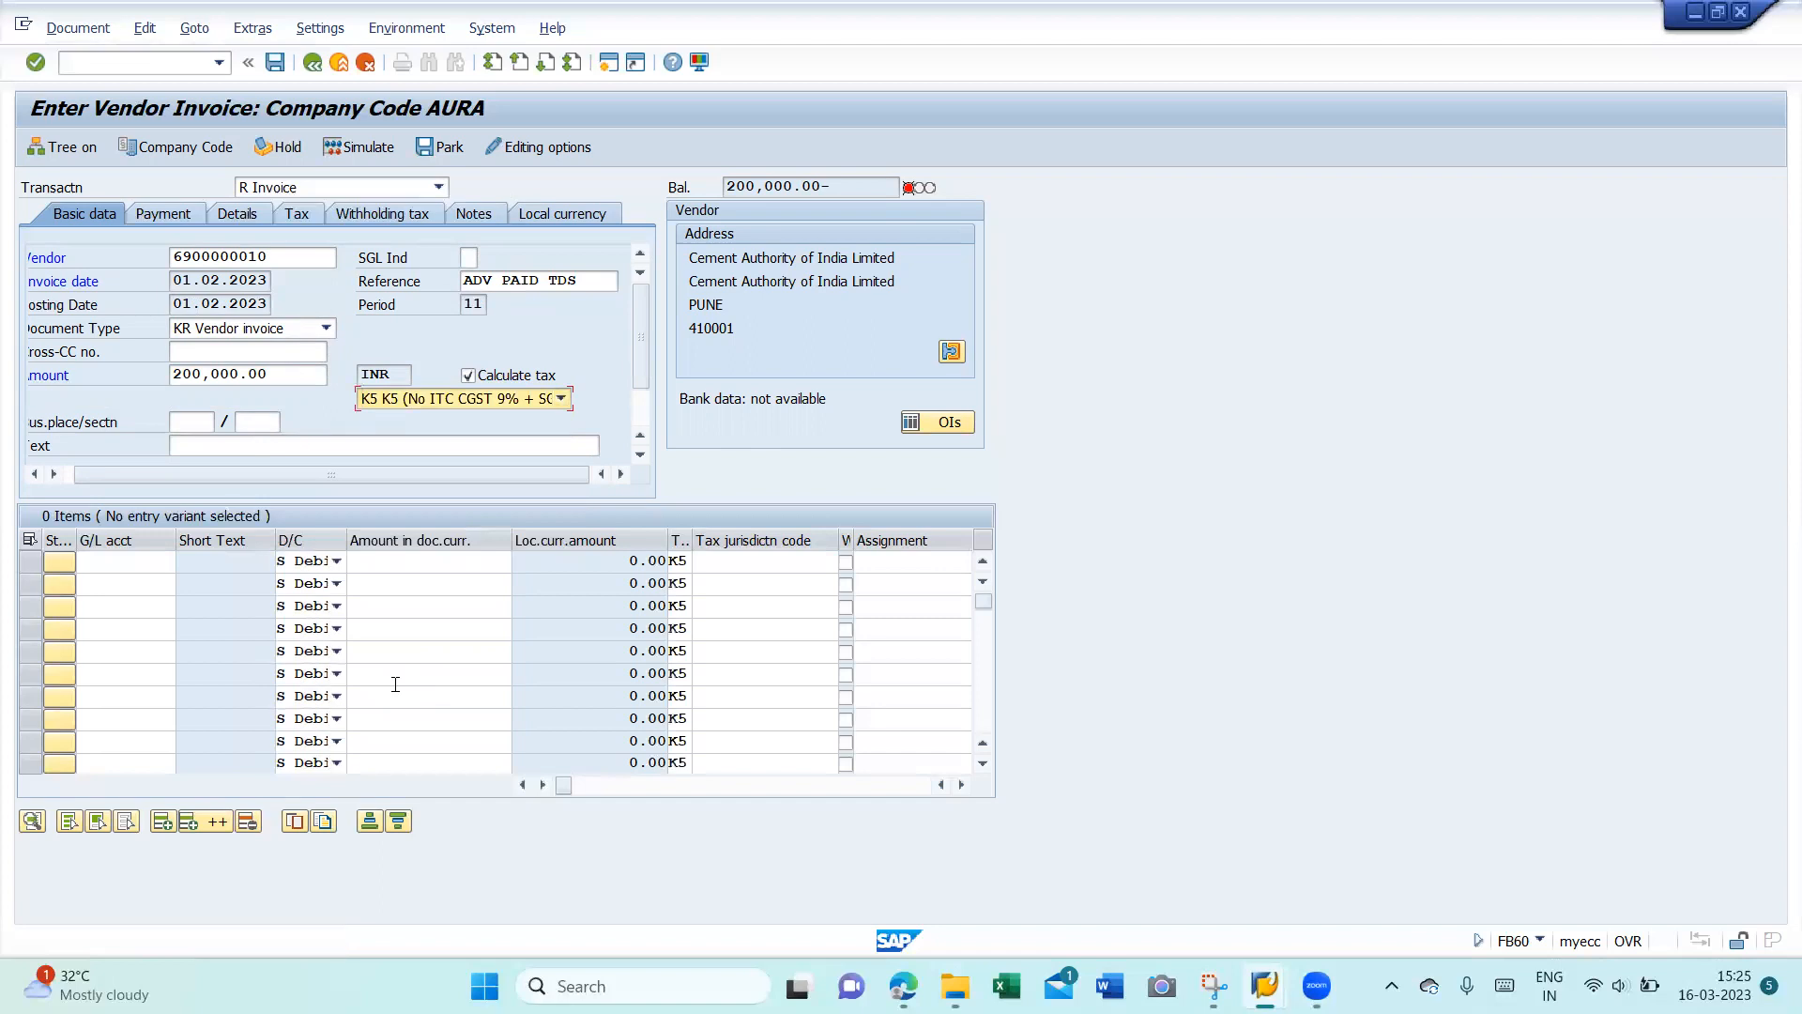
- Set business place BLR1, section BLRU and header text 'tds on adv to be adjusted'
click(191, 430)
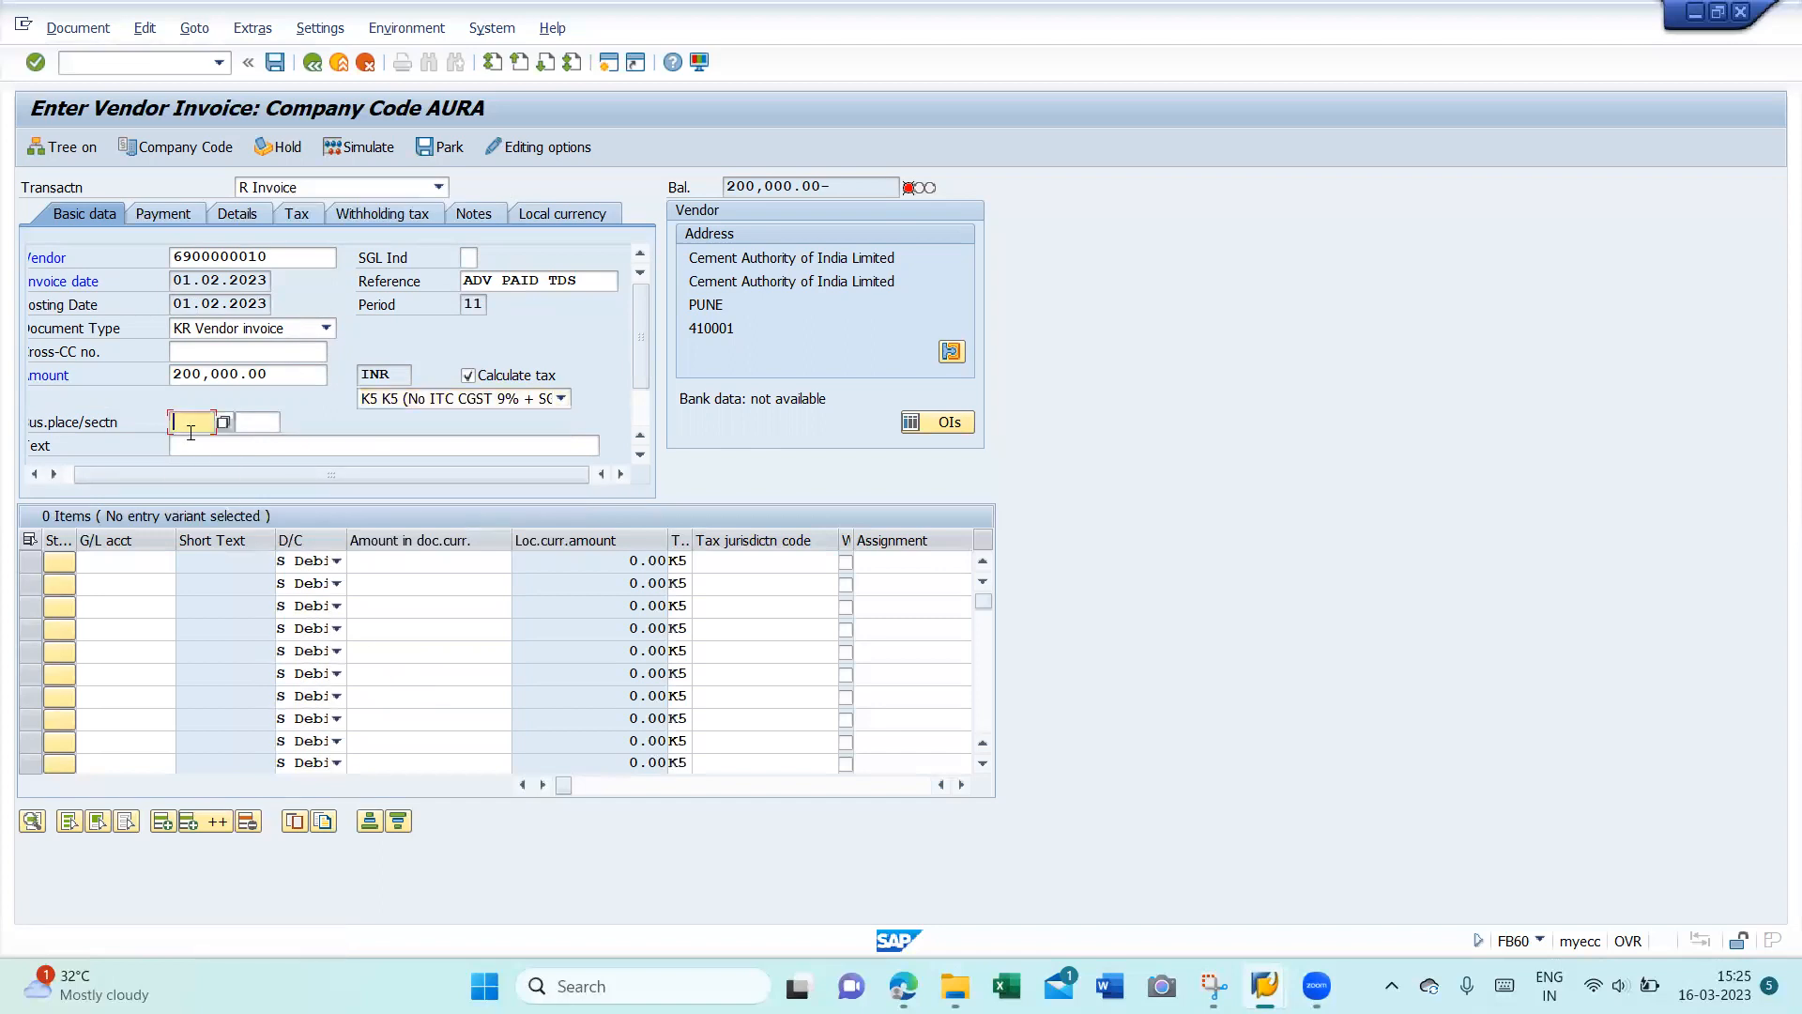
key(Down)
key(Return)
double_click(190, 429)
key(BackSpace)
key(Down)
key(Down)
key(Down)
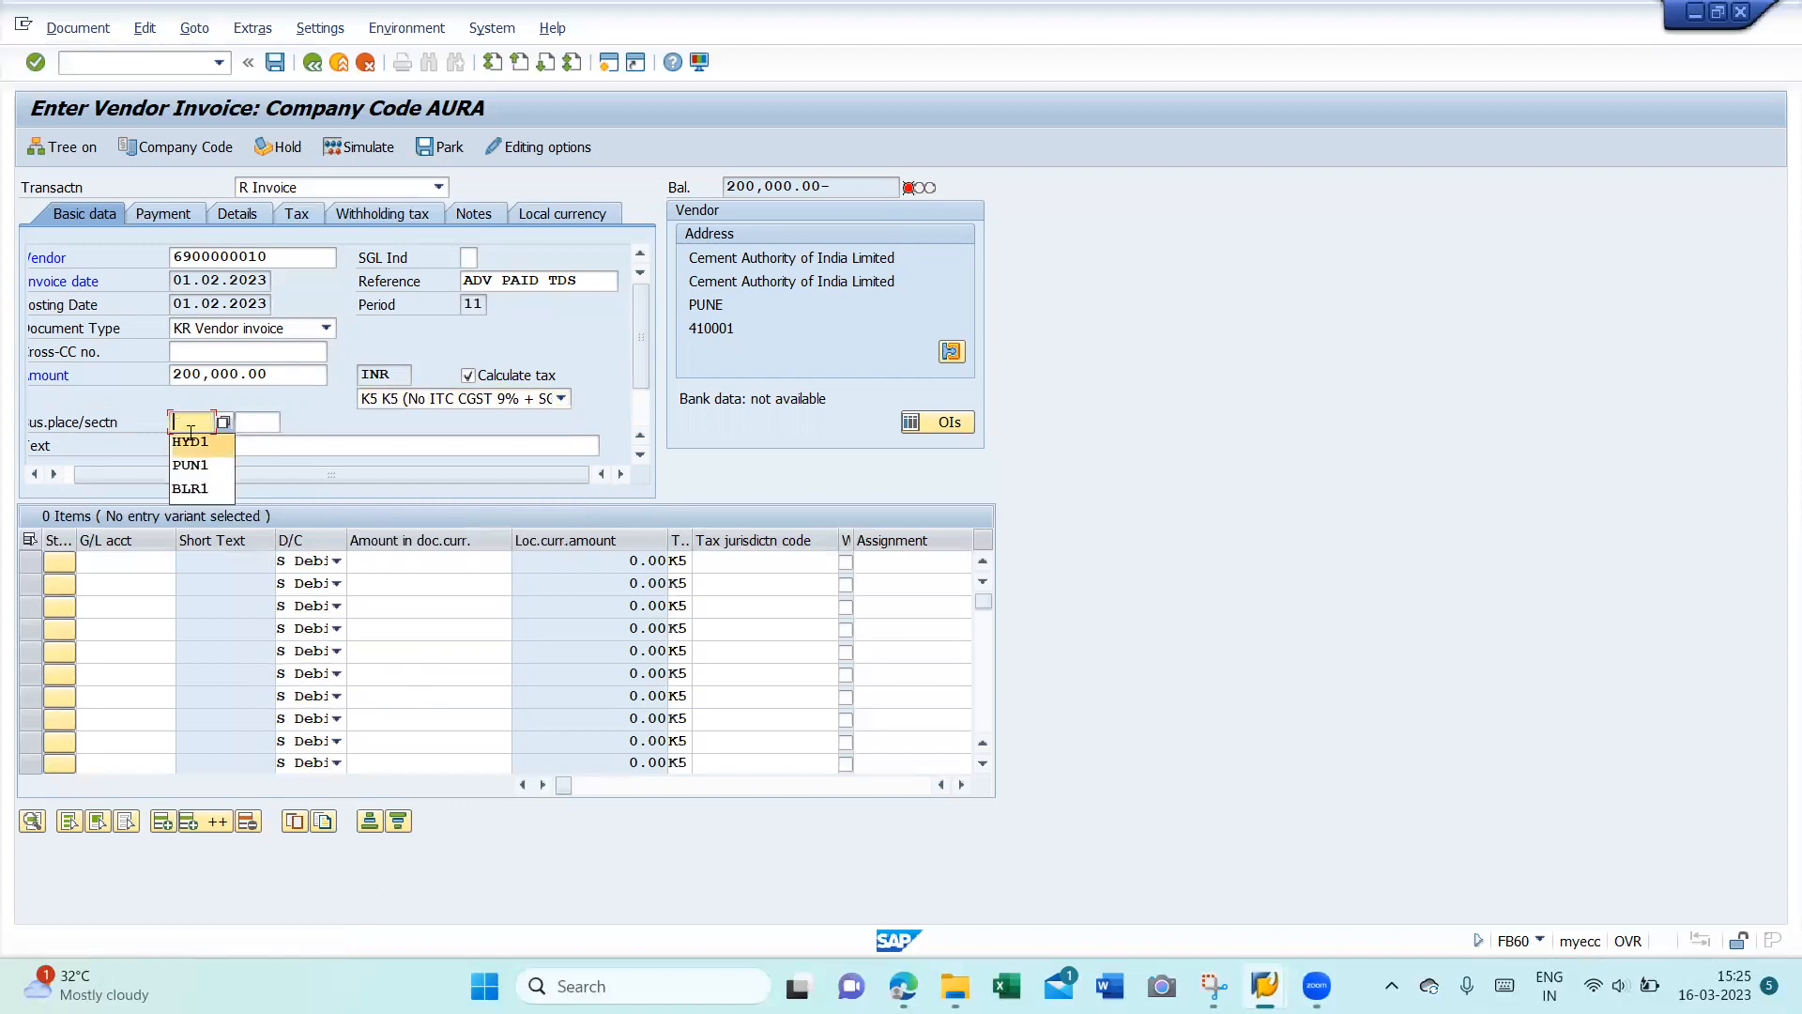
key(Return)
key(Tab)
key(Down)
key(Down)
key(Down)
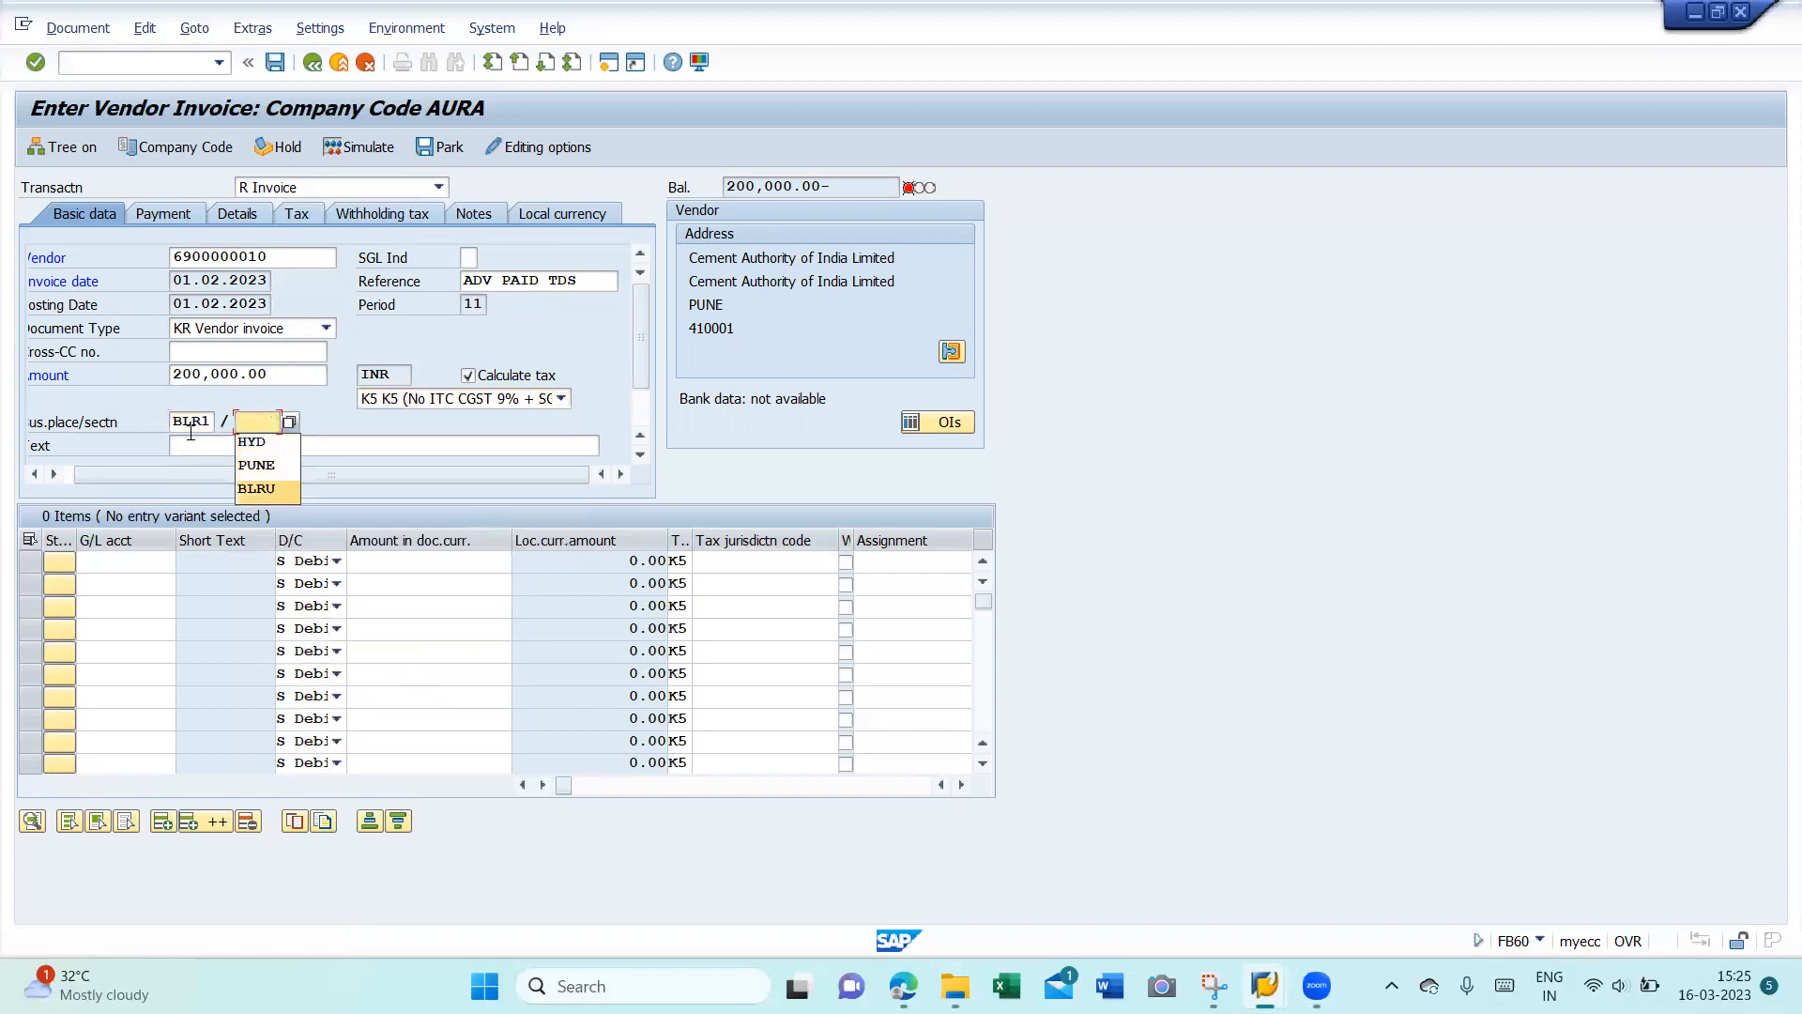
key(Return)
key(Tab)
text(tds )
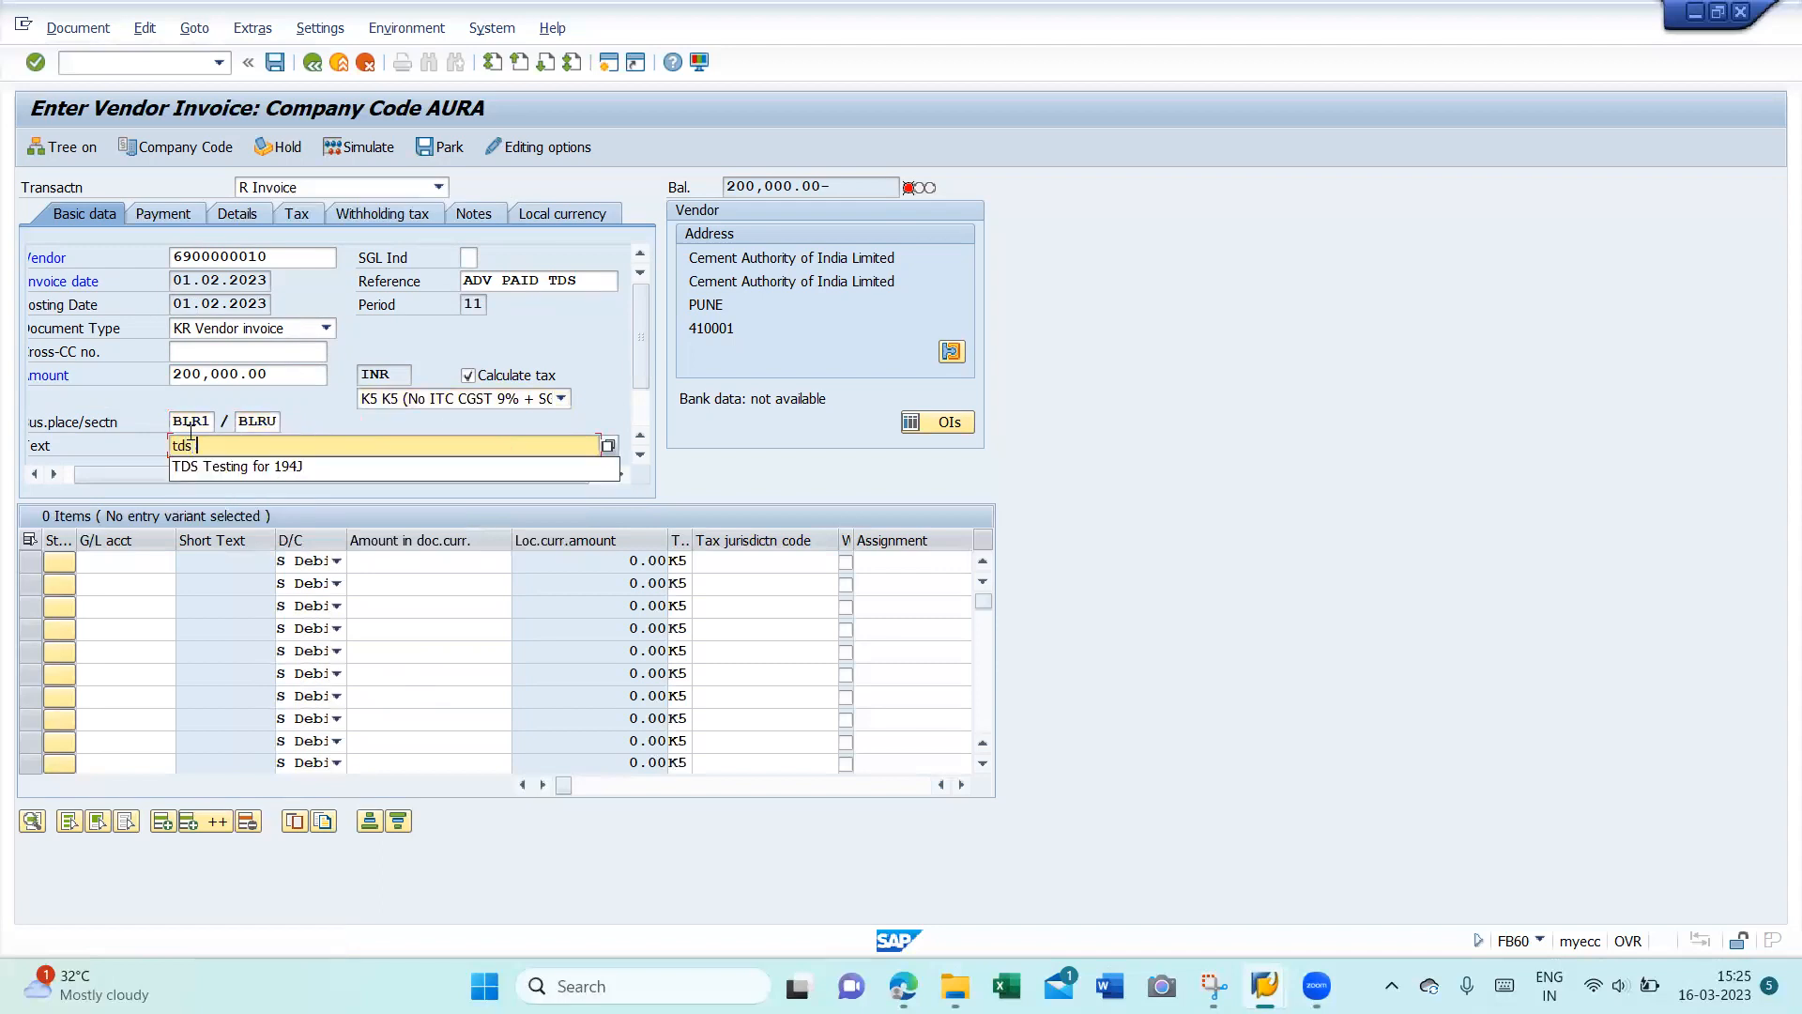
text(on adv to)
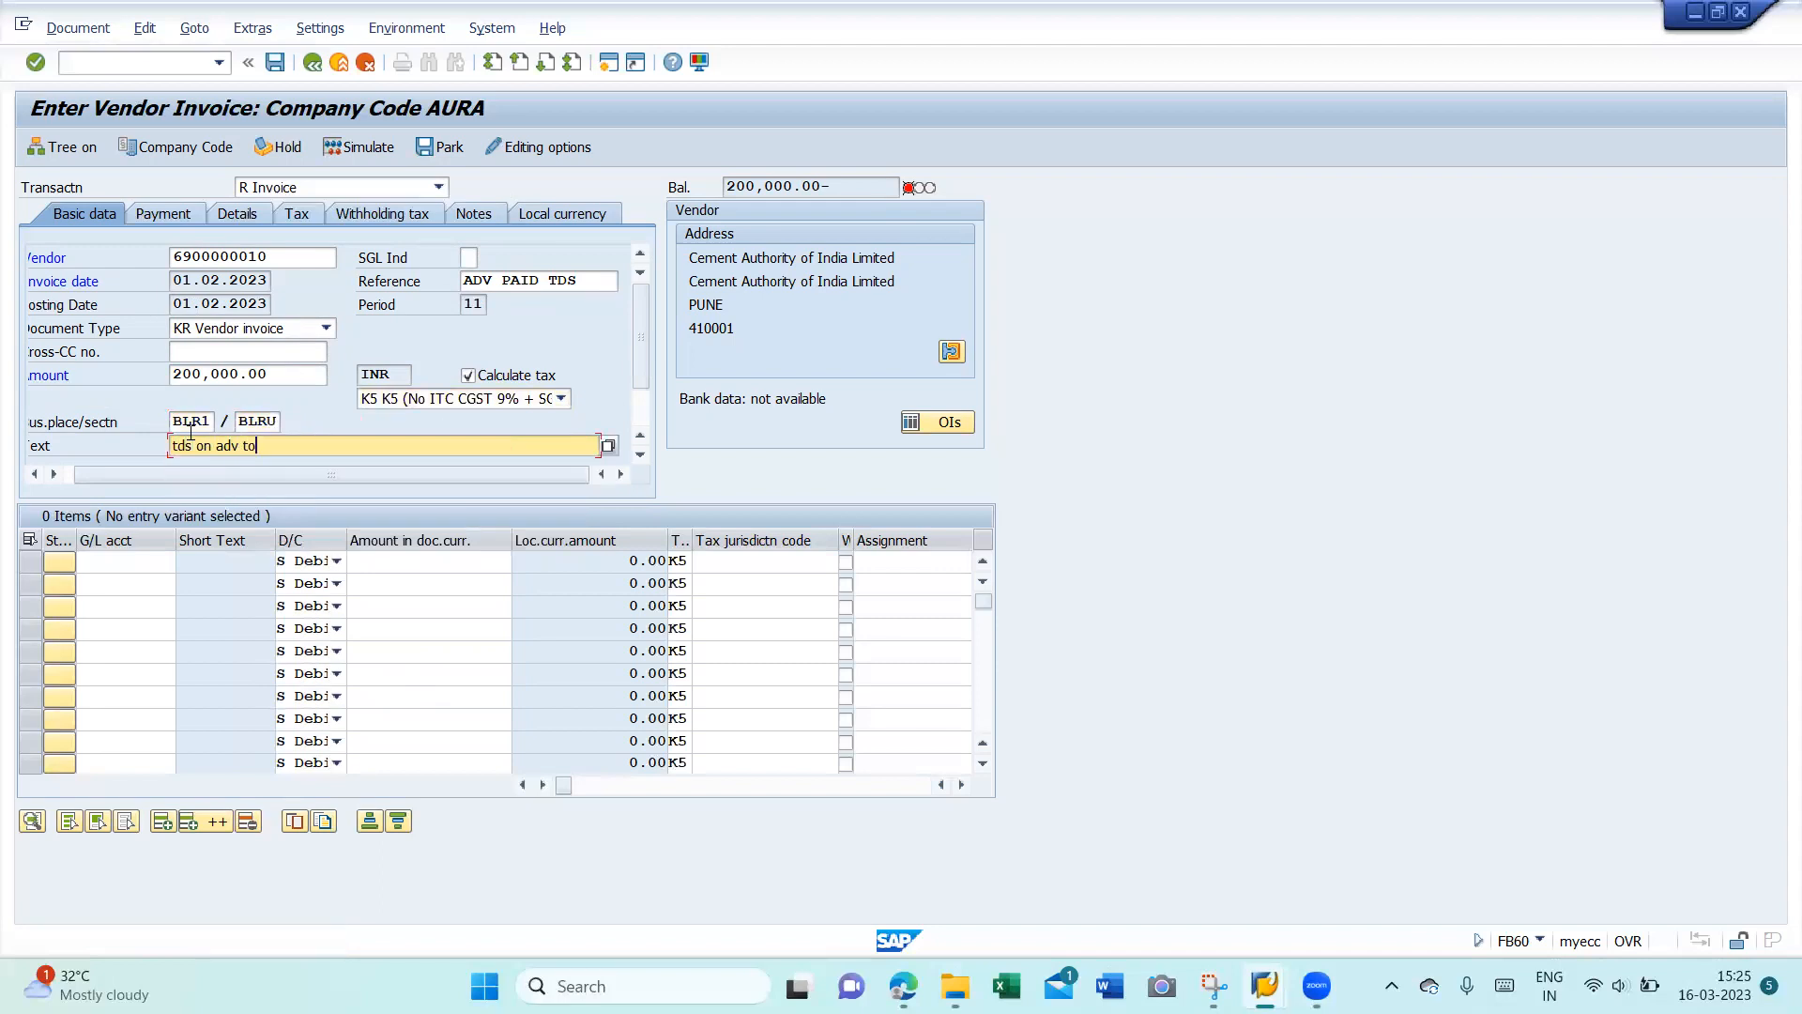
text( be adjusted)
key(Return)
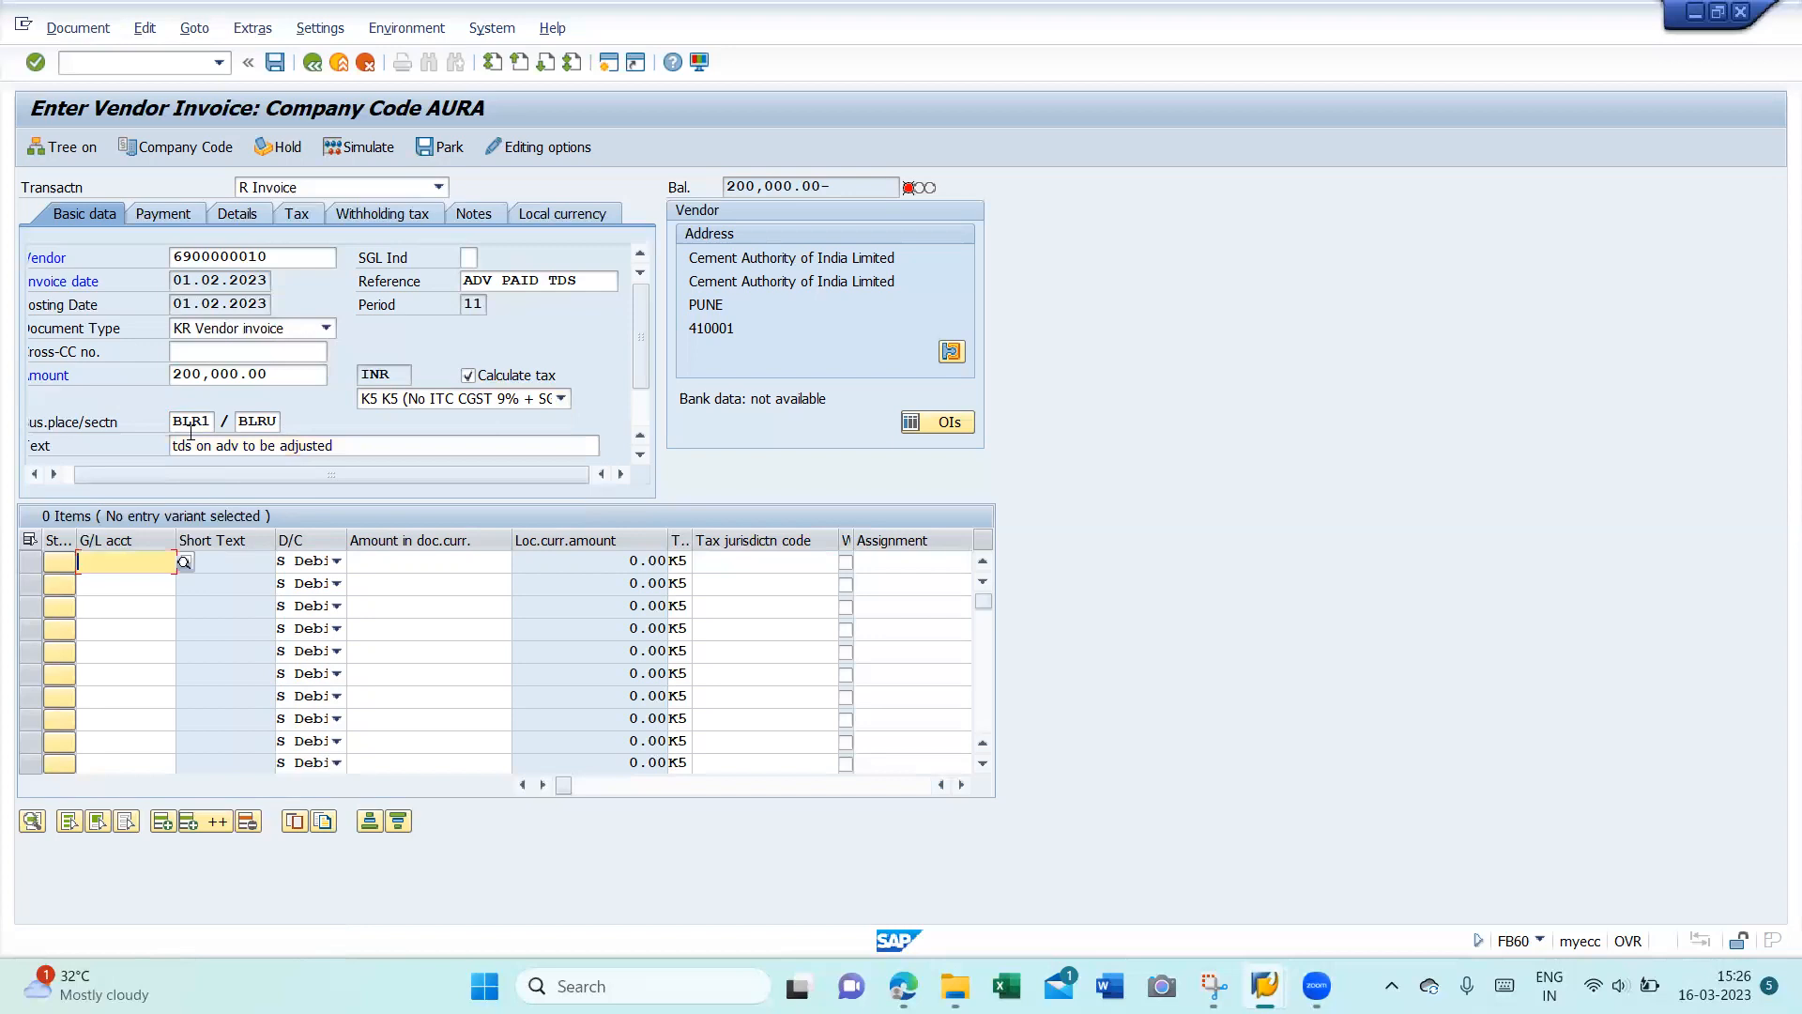
key(F4)
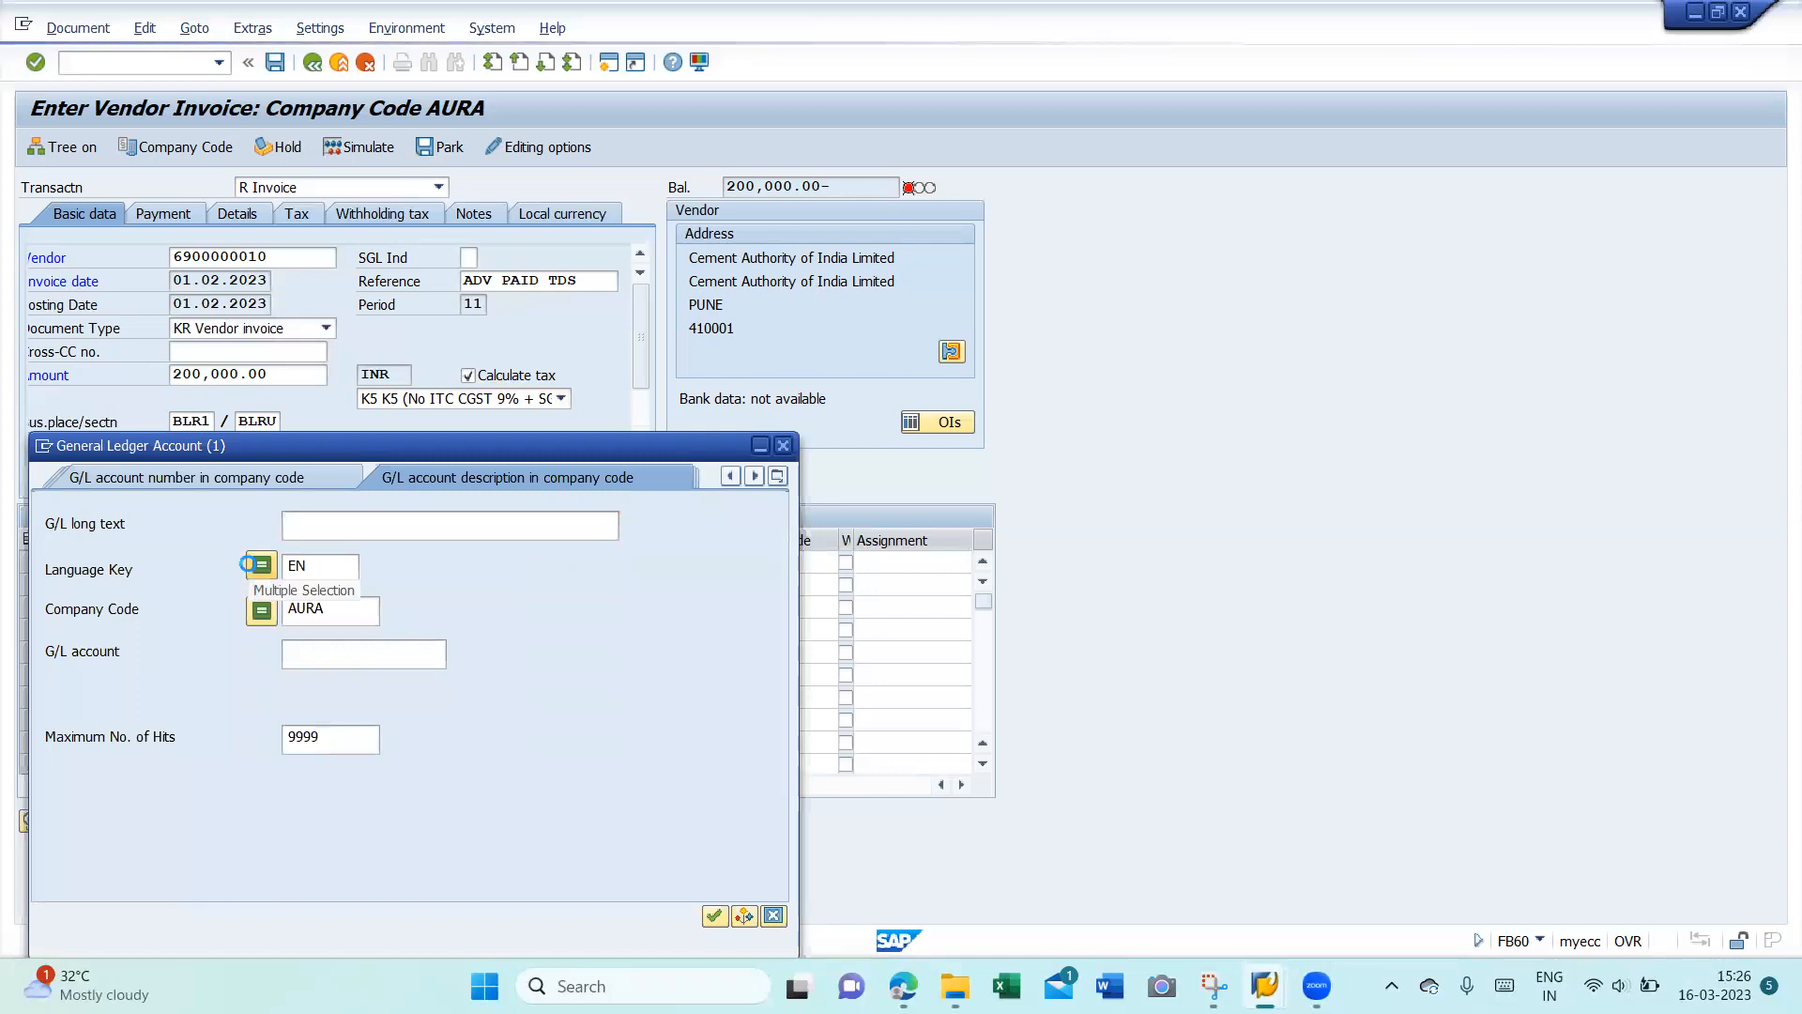
key(Return)
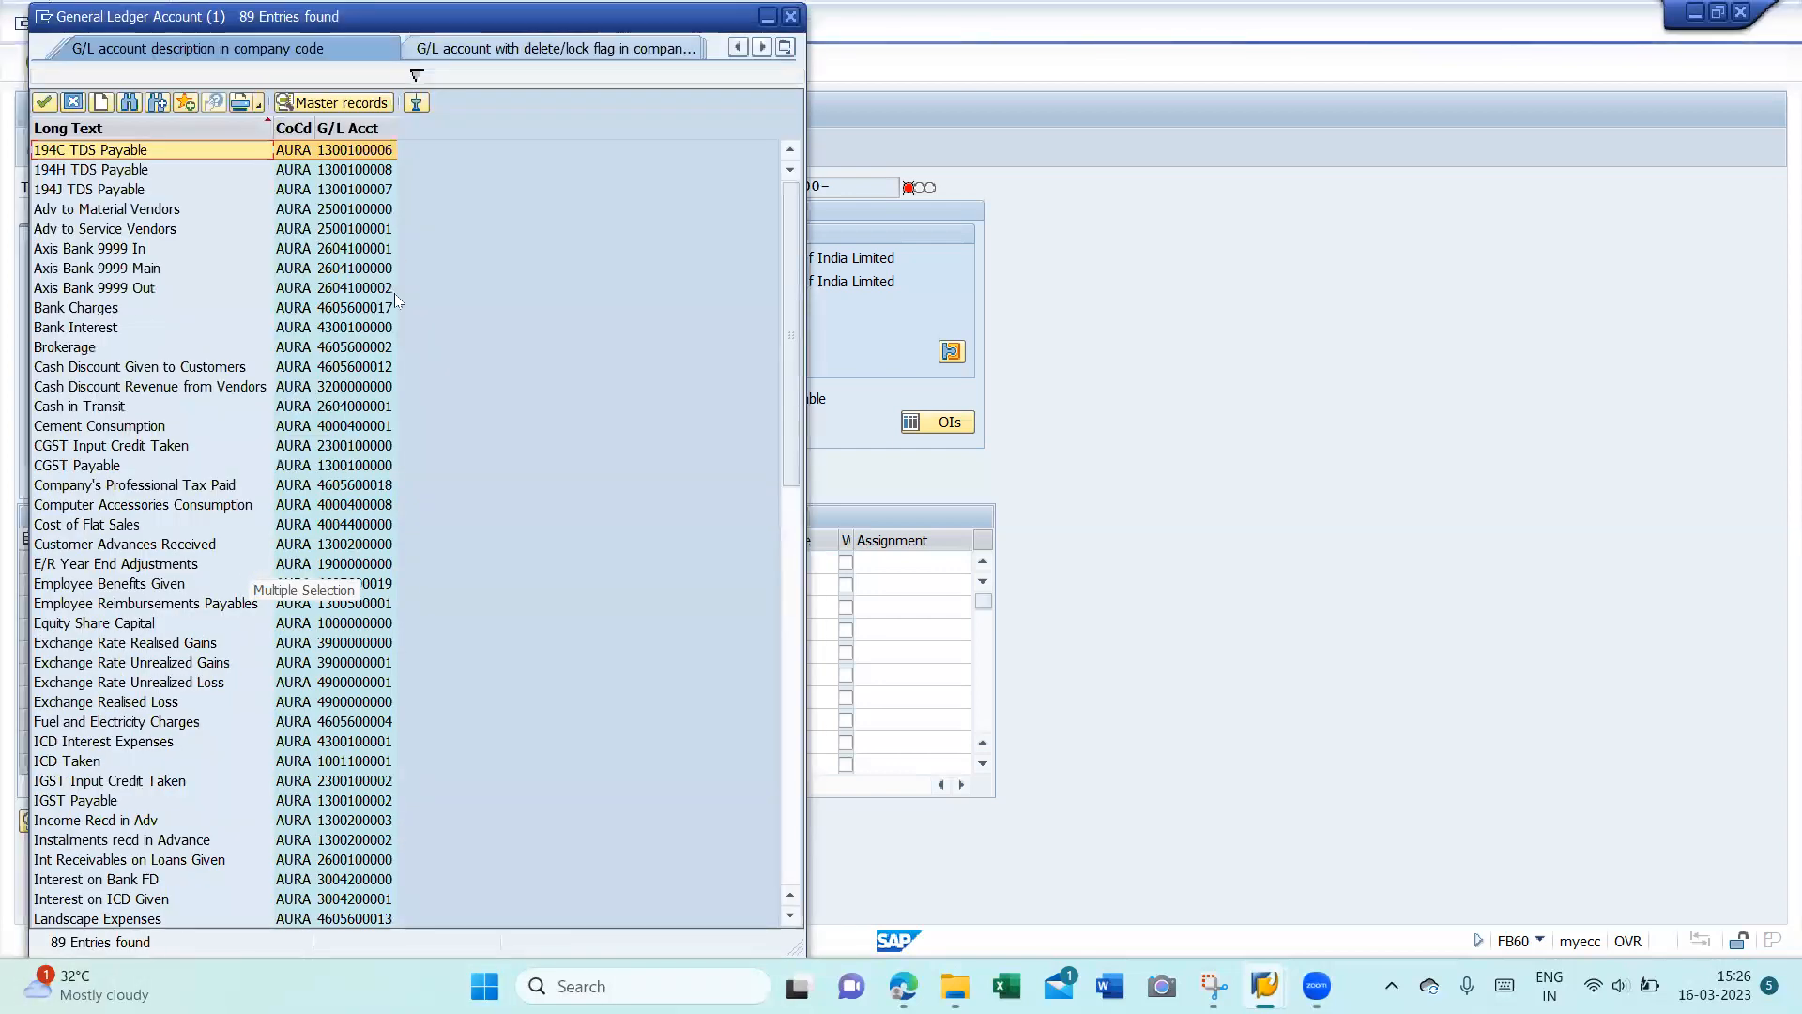
click(348, 127)
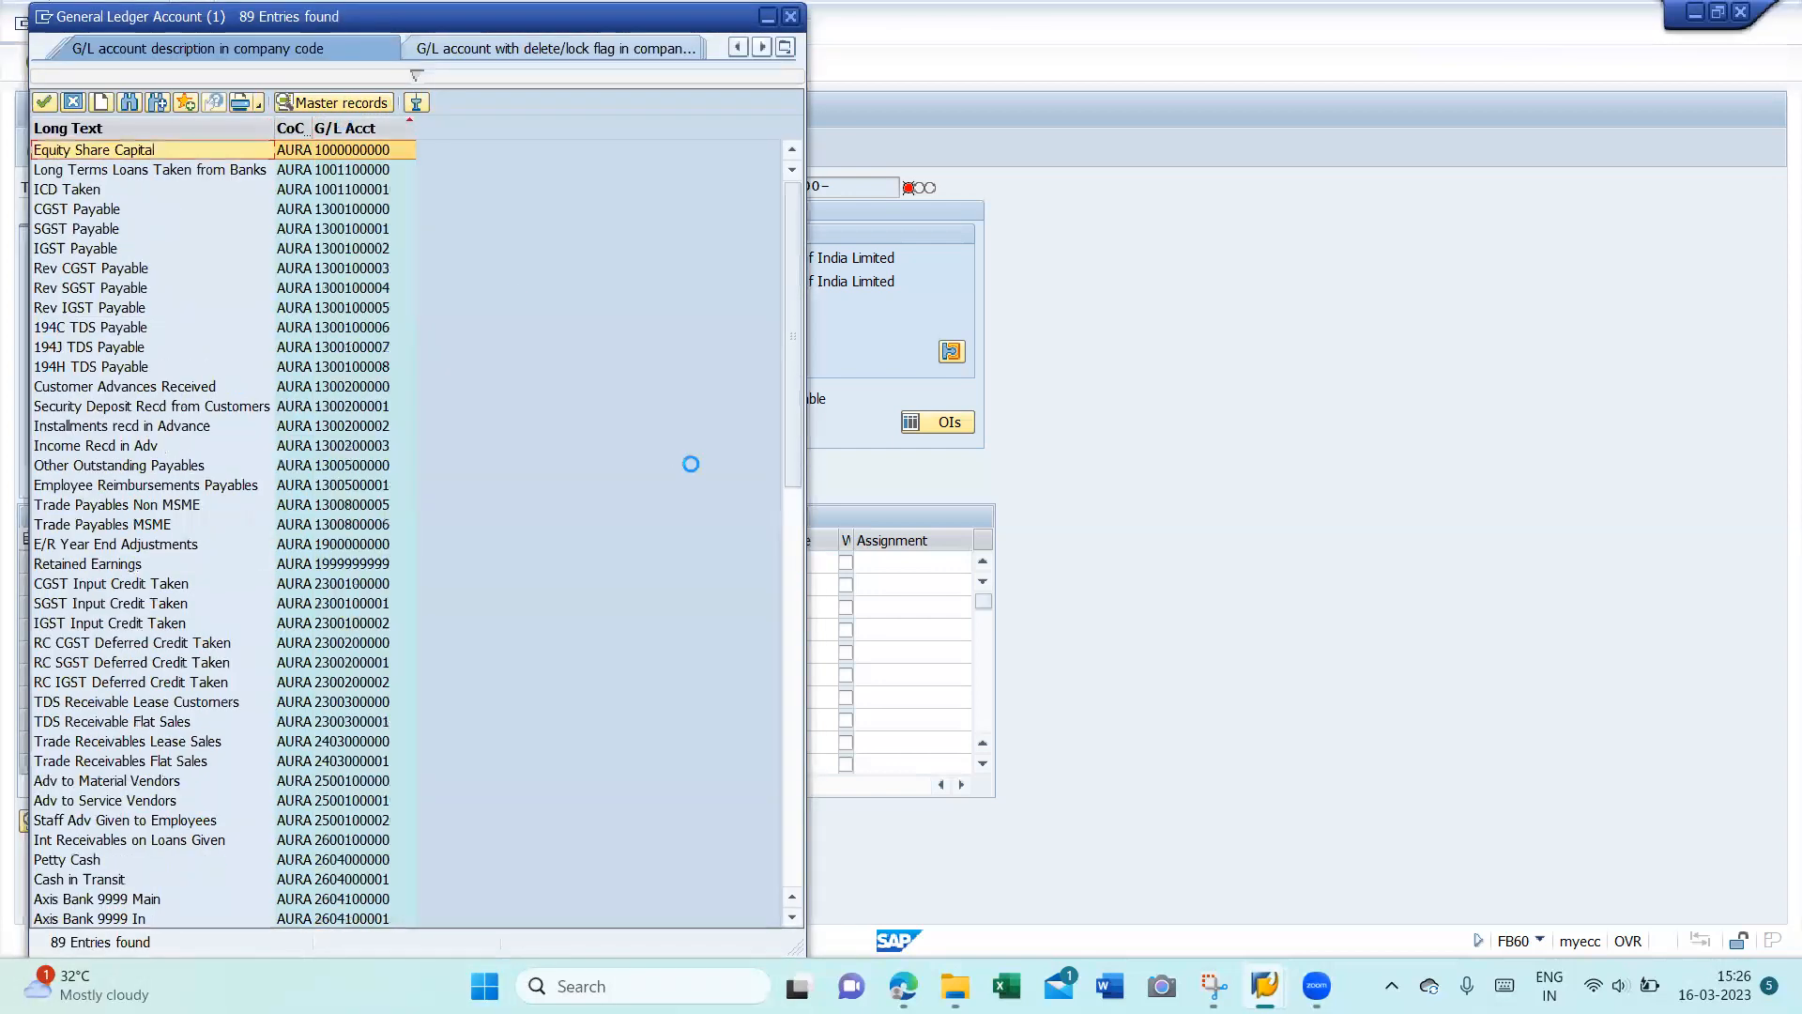
click(800, 606)
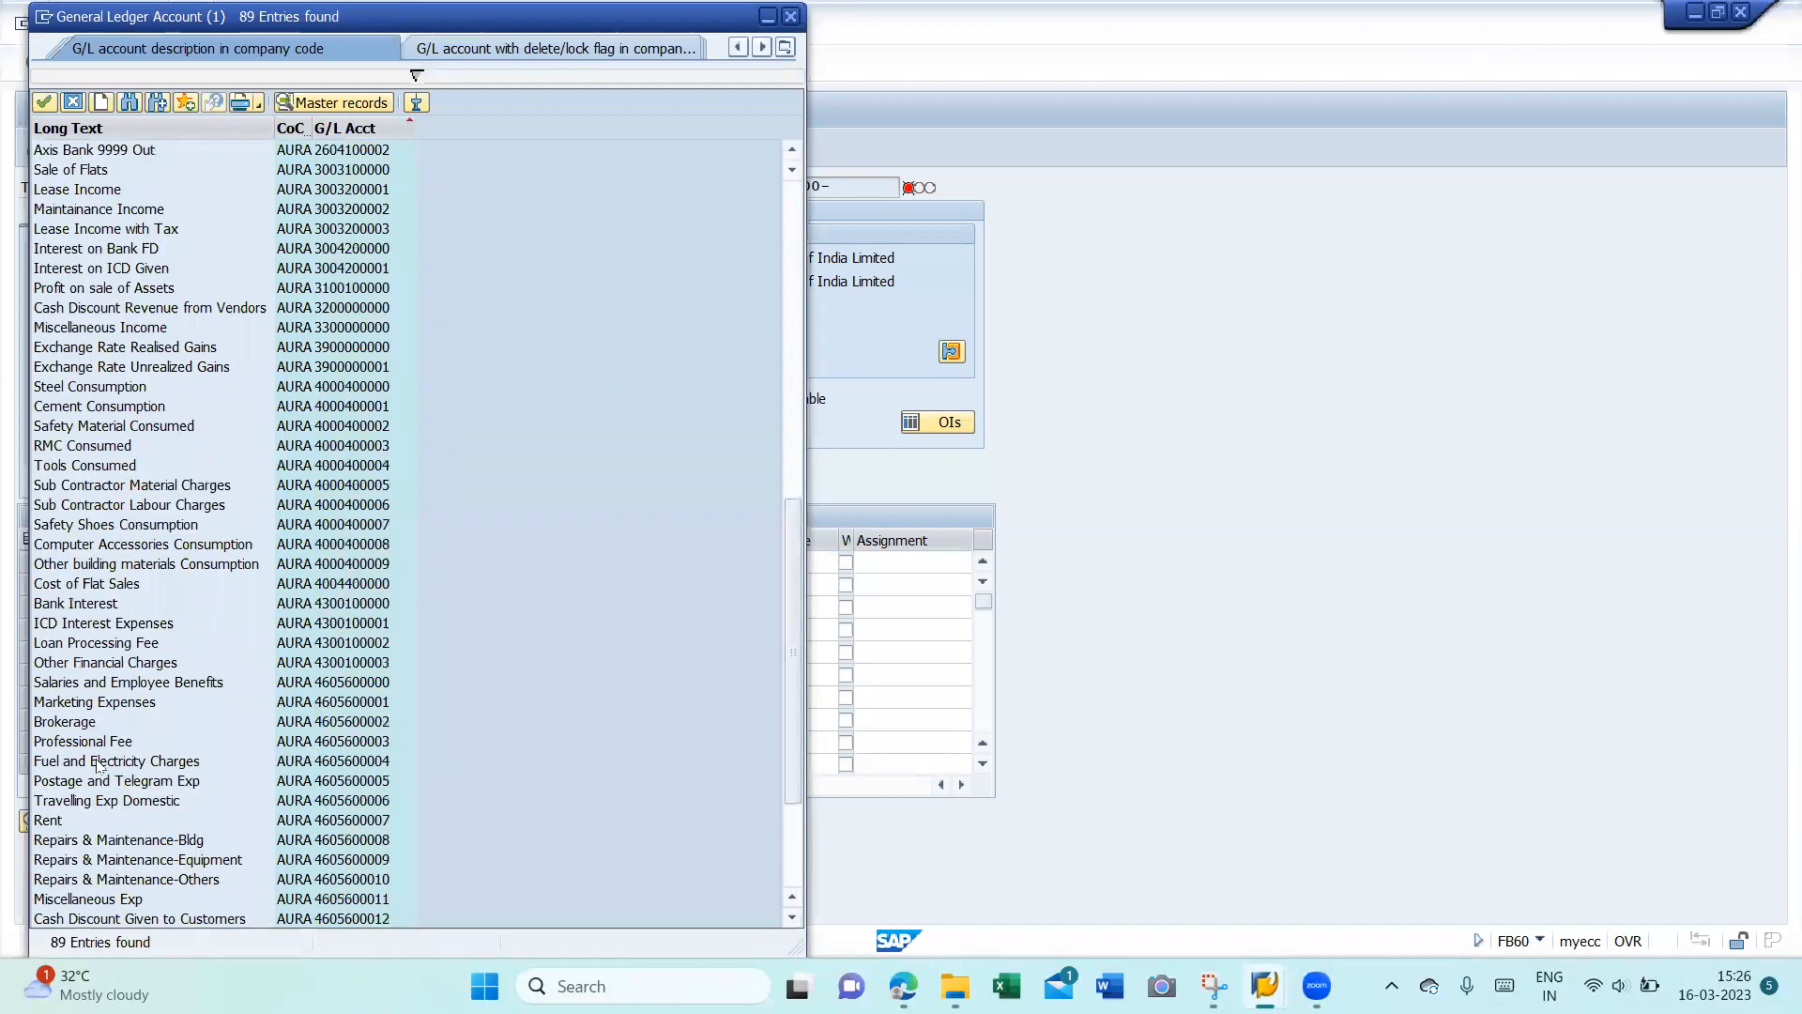
click(315, 746)
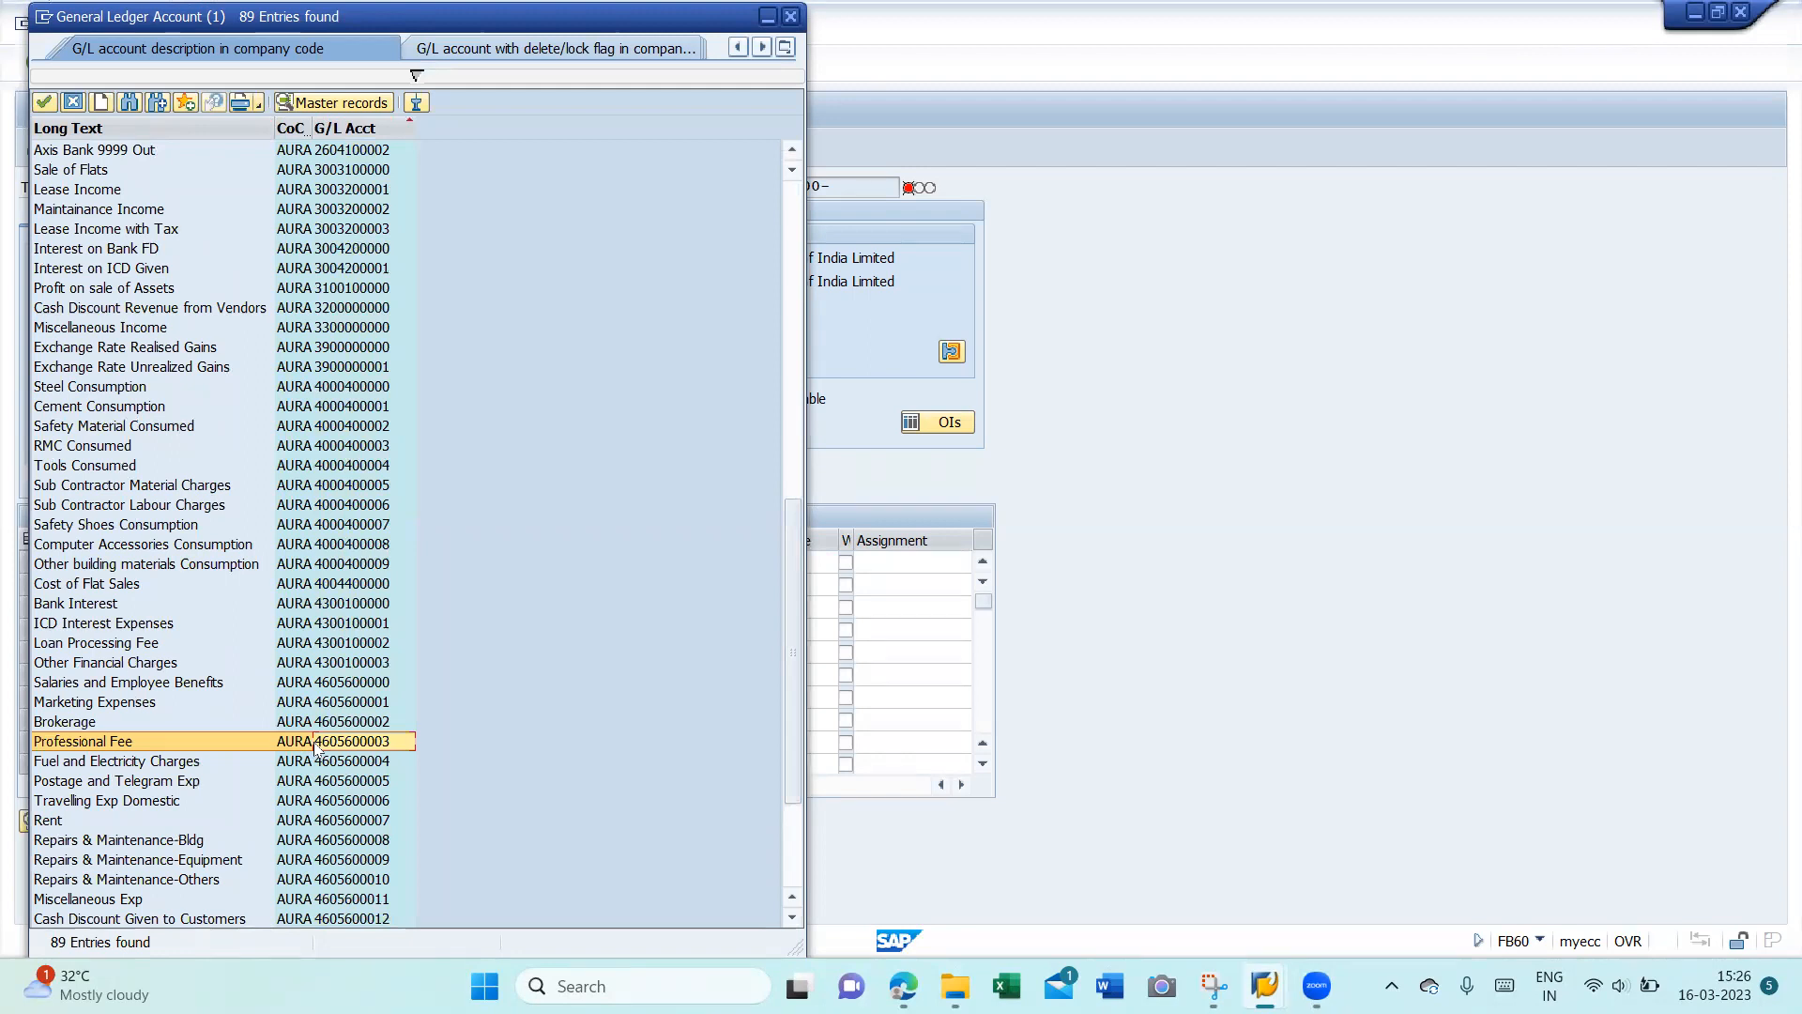
double_click(315, 746)
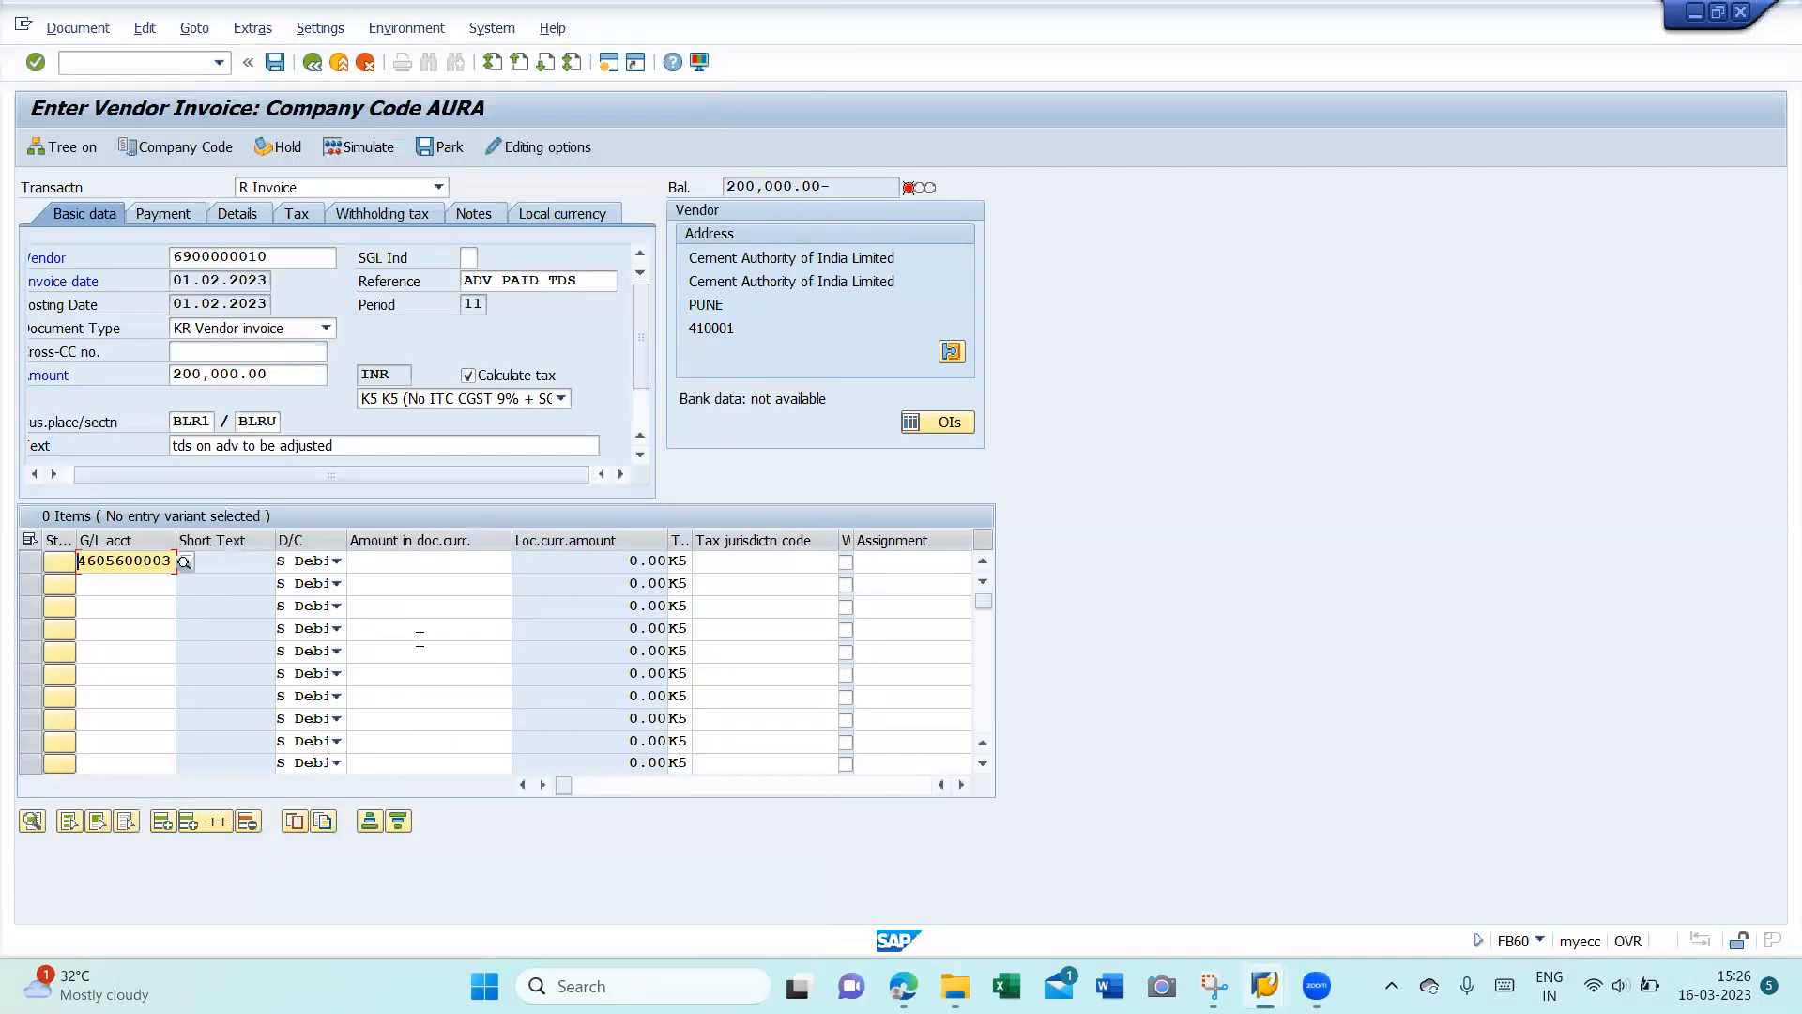
key(Tab)
key(Tab)
text(200000)
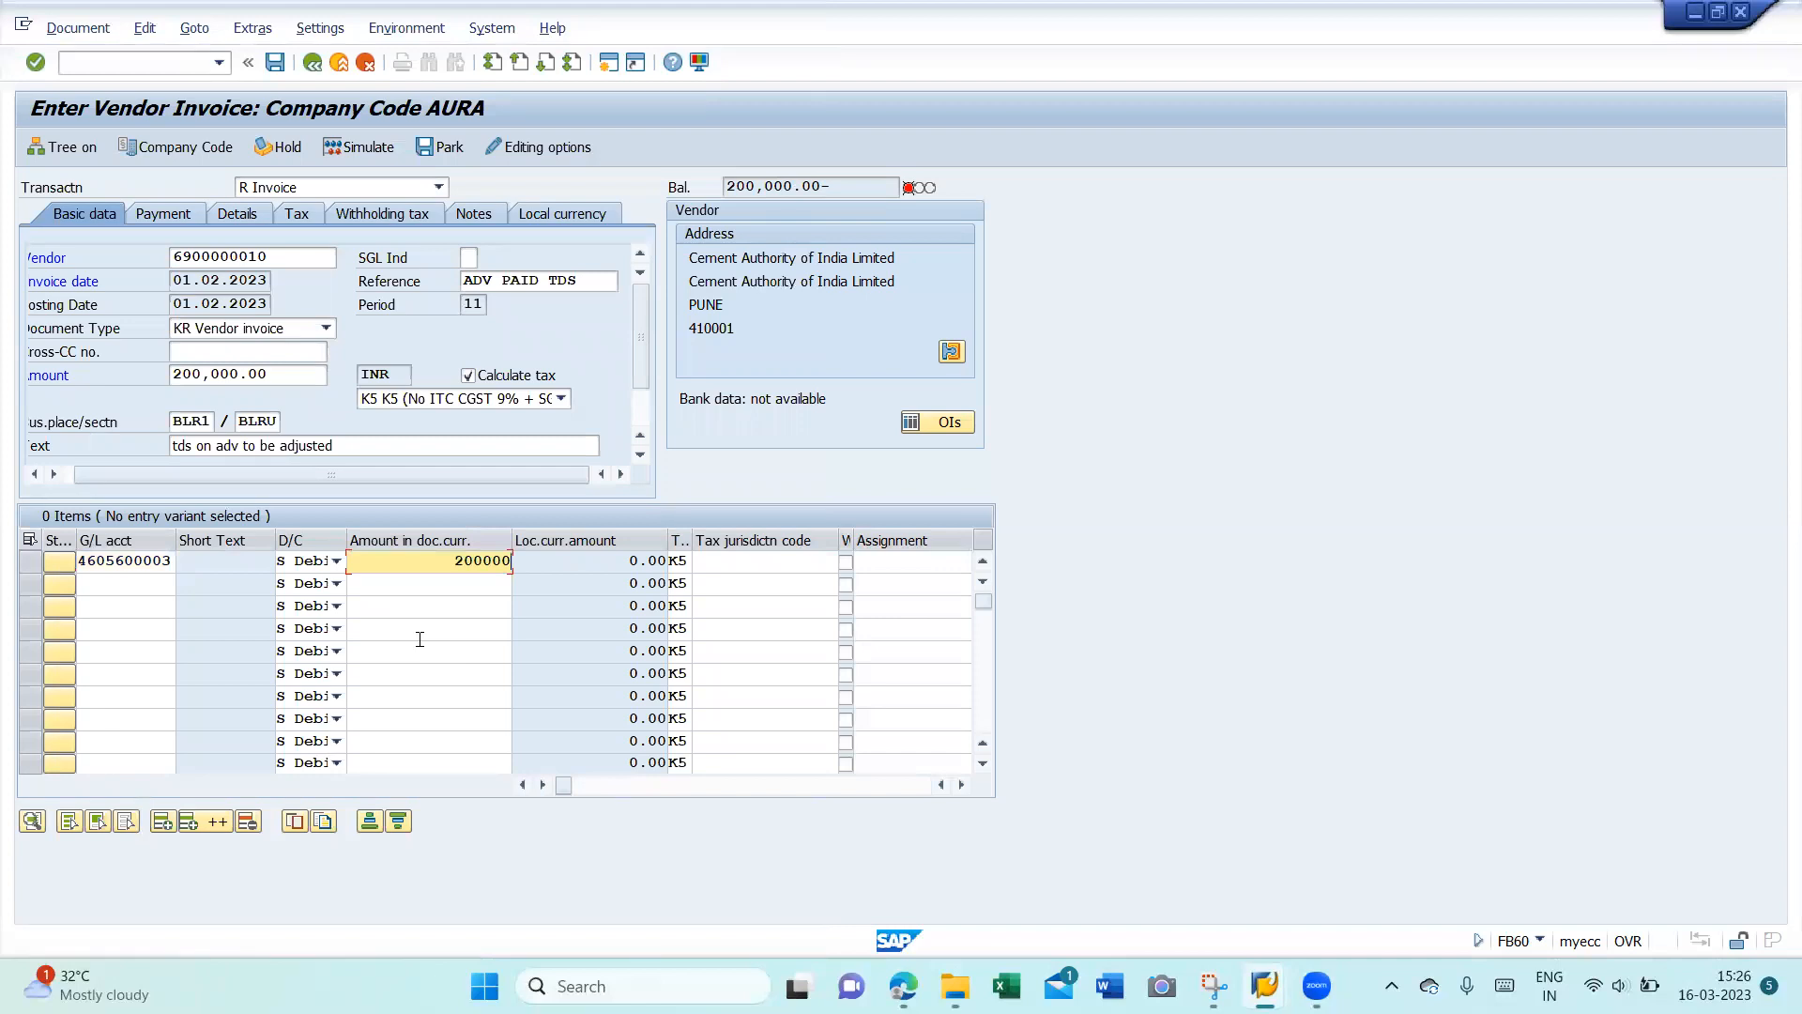
key(Tab)
key(Tab)
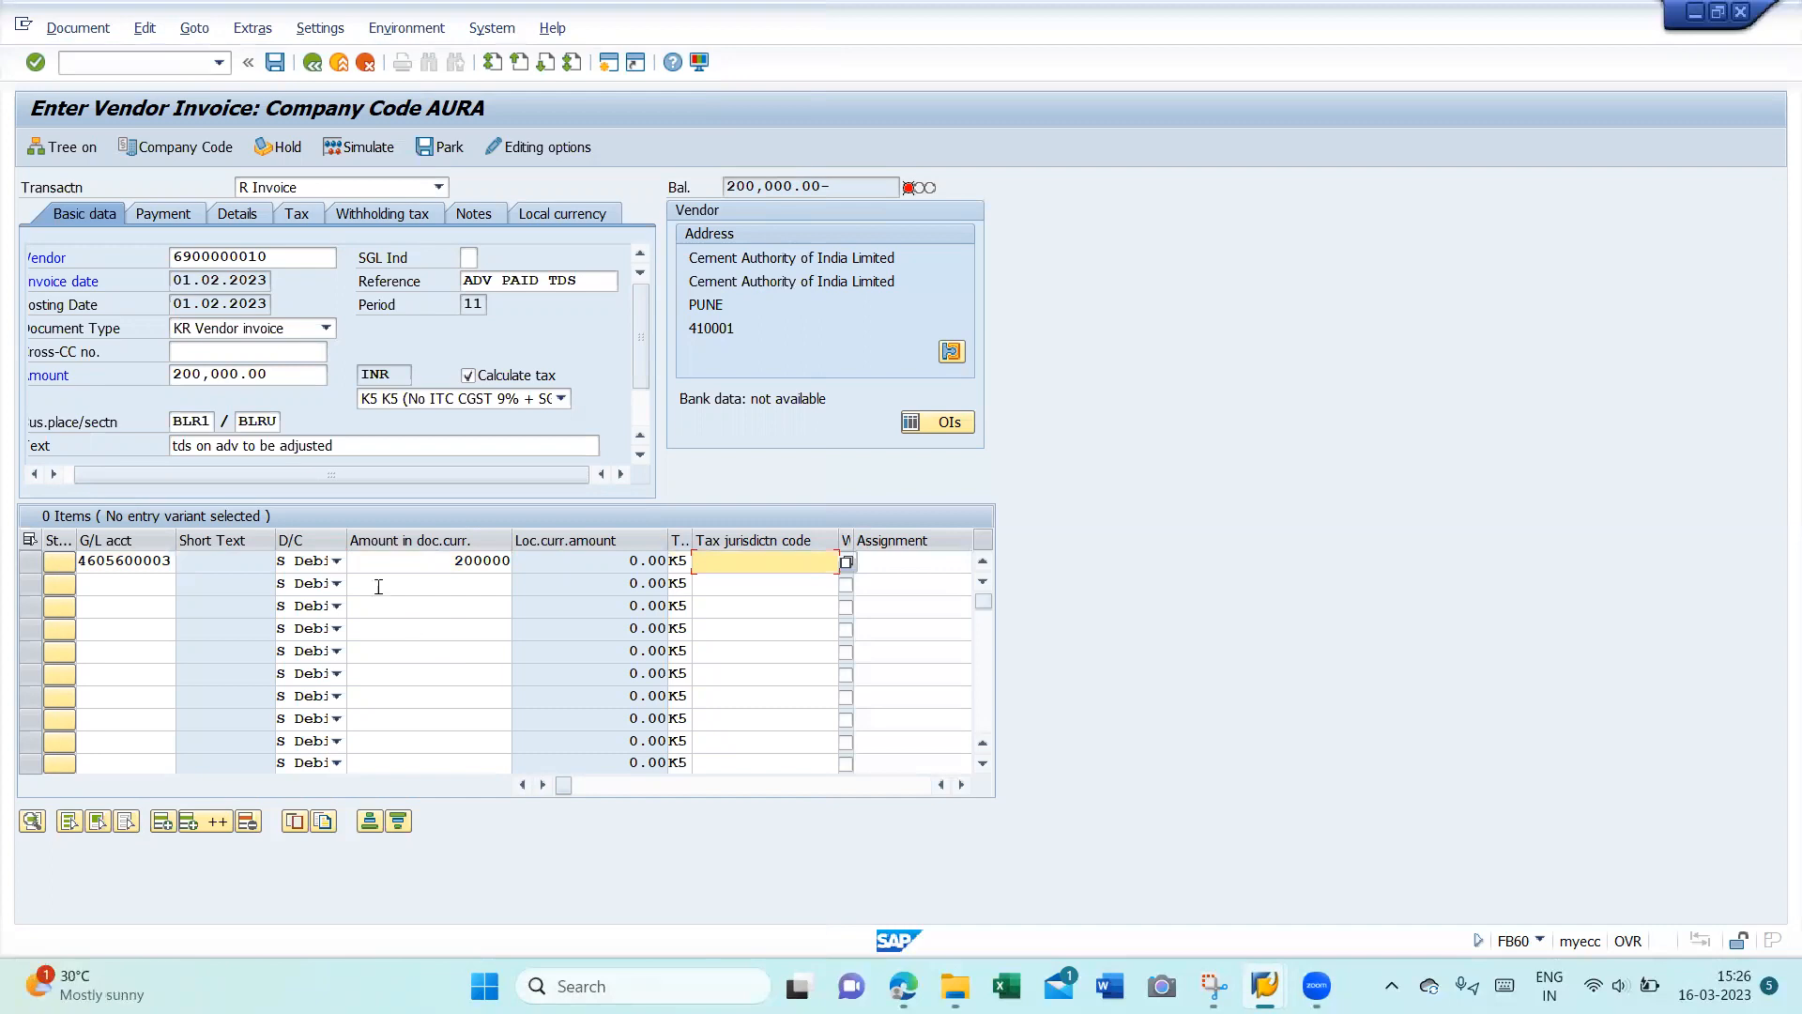
- Give the line item text '+' and business area AUR1, then process it
drag(268, 256, 91, 254)
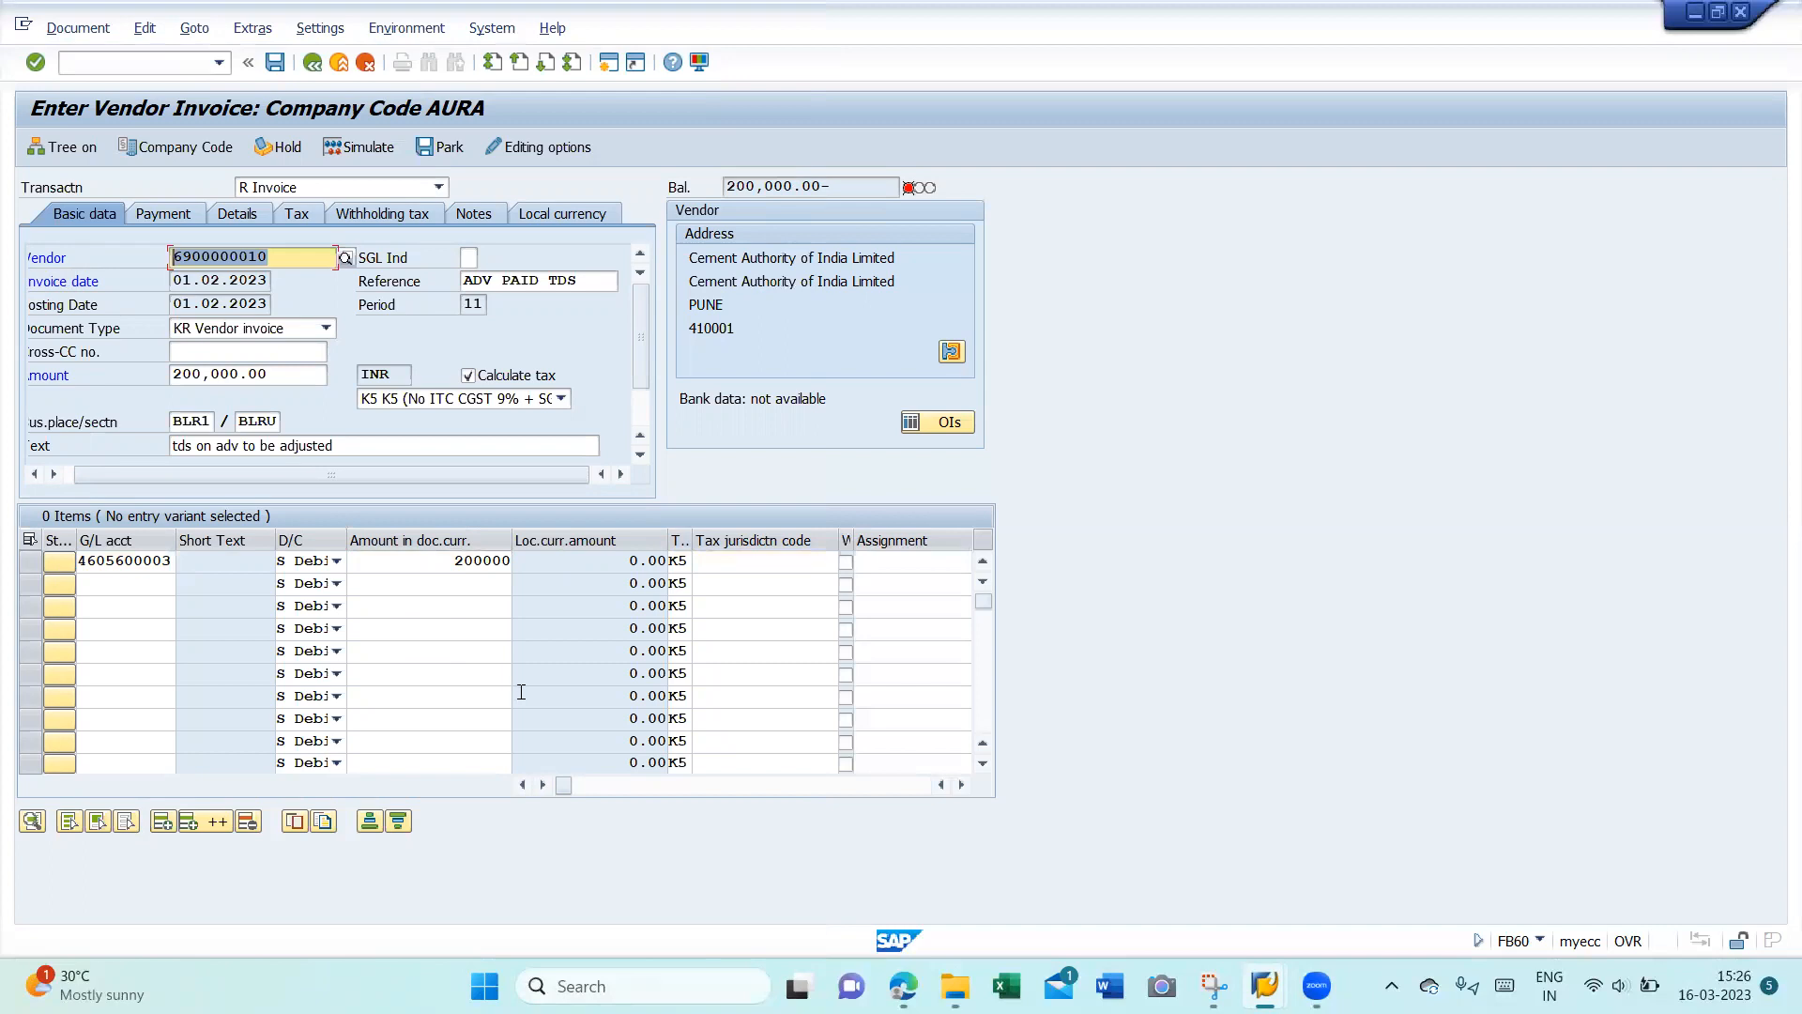
click(908, 570)
key(Tab)
key(Tab)
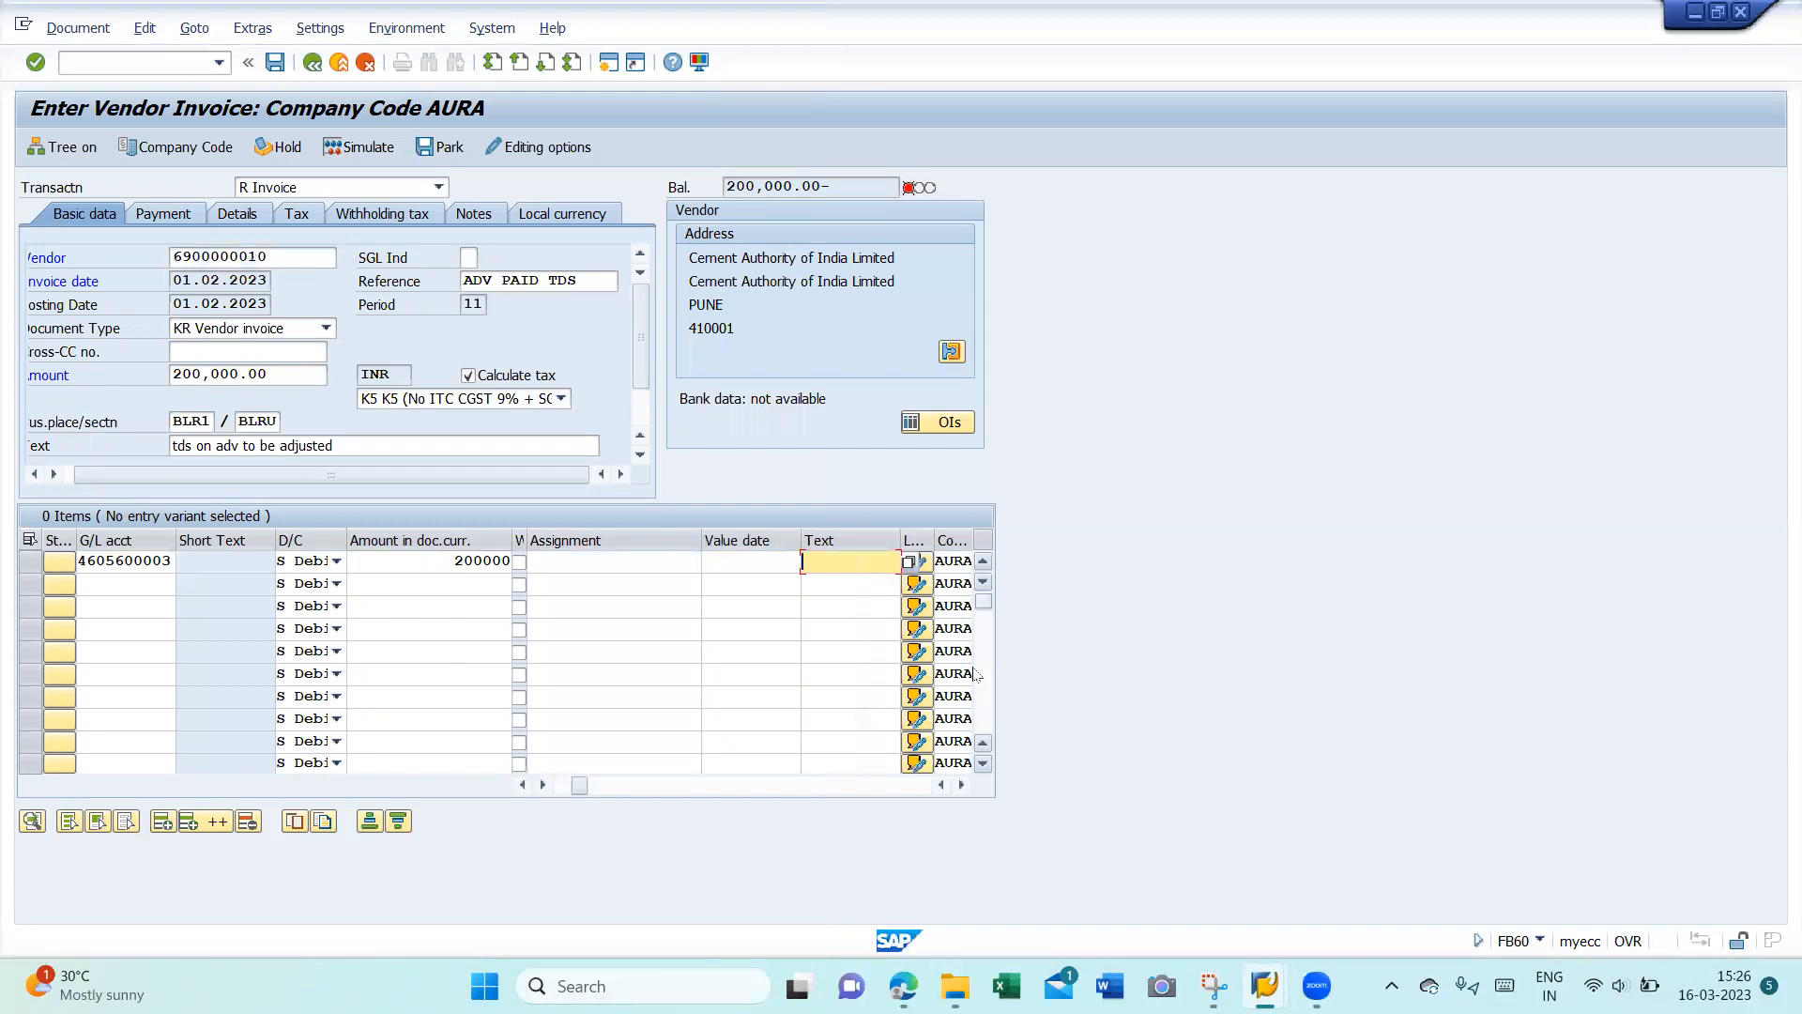
text(+)
key(Tab)
key(Tab)
text(AUR1)
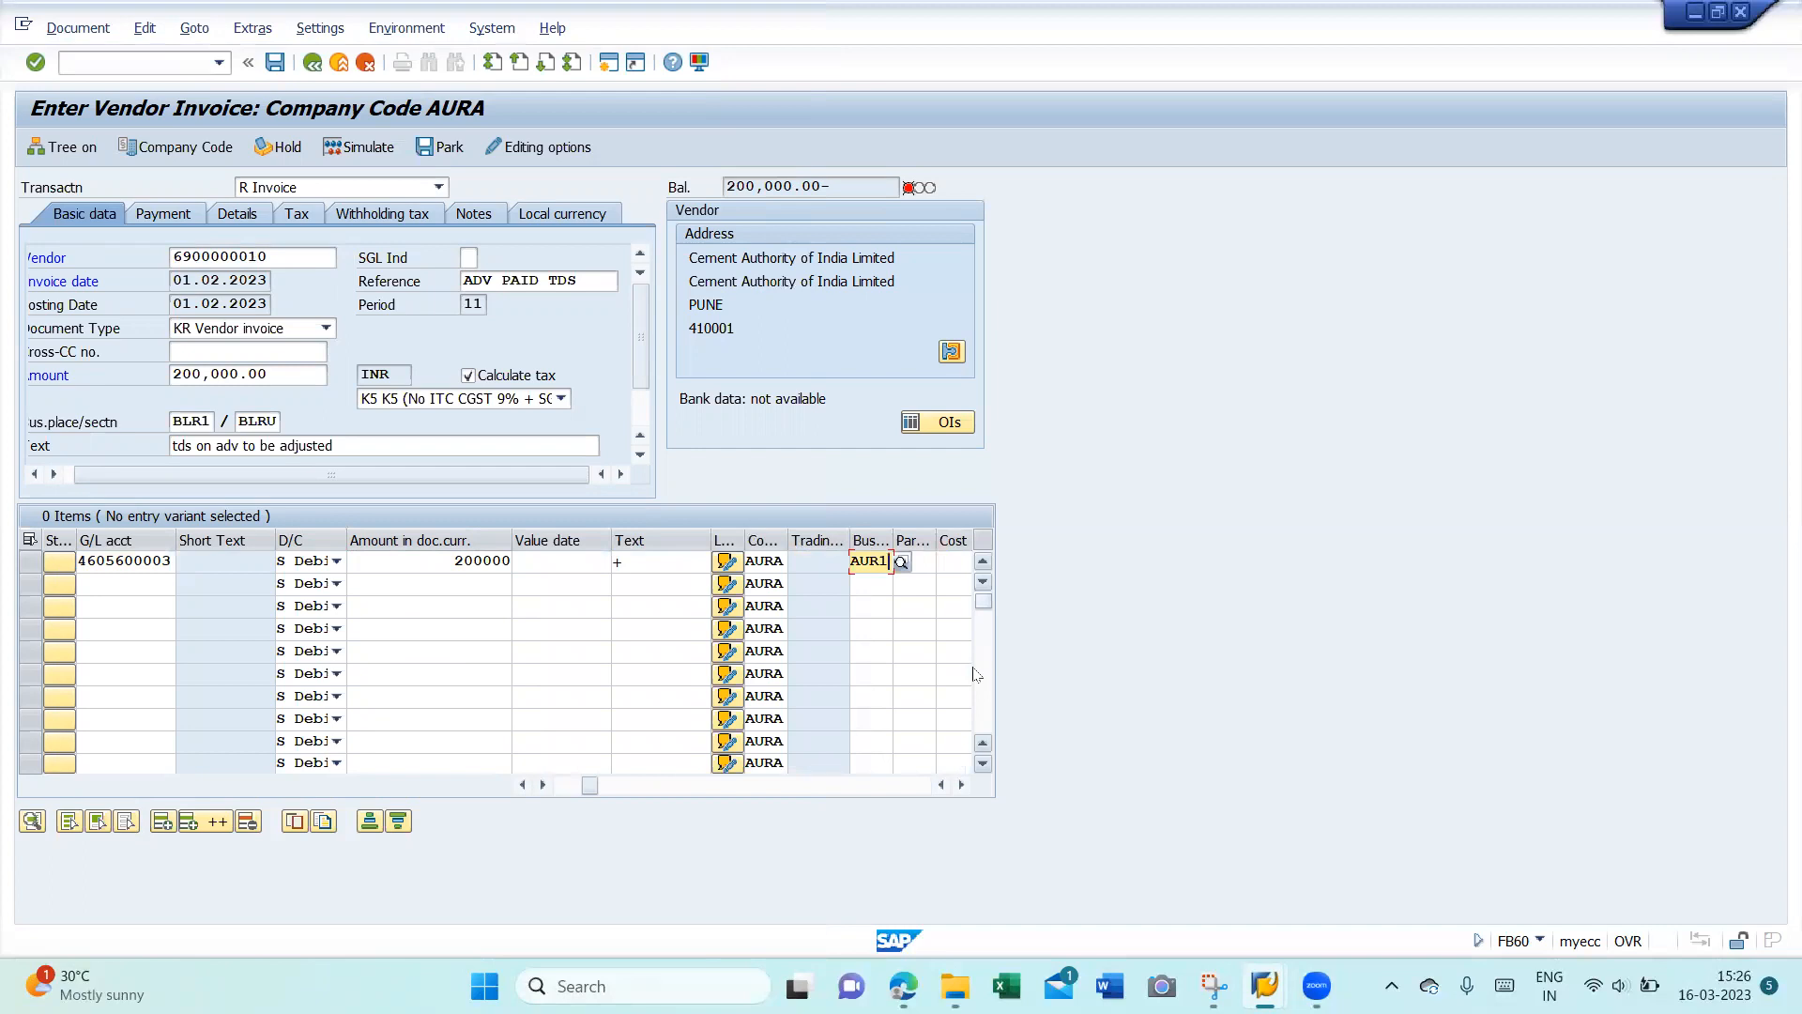
key(Return)
key(Return)
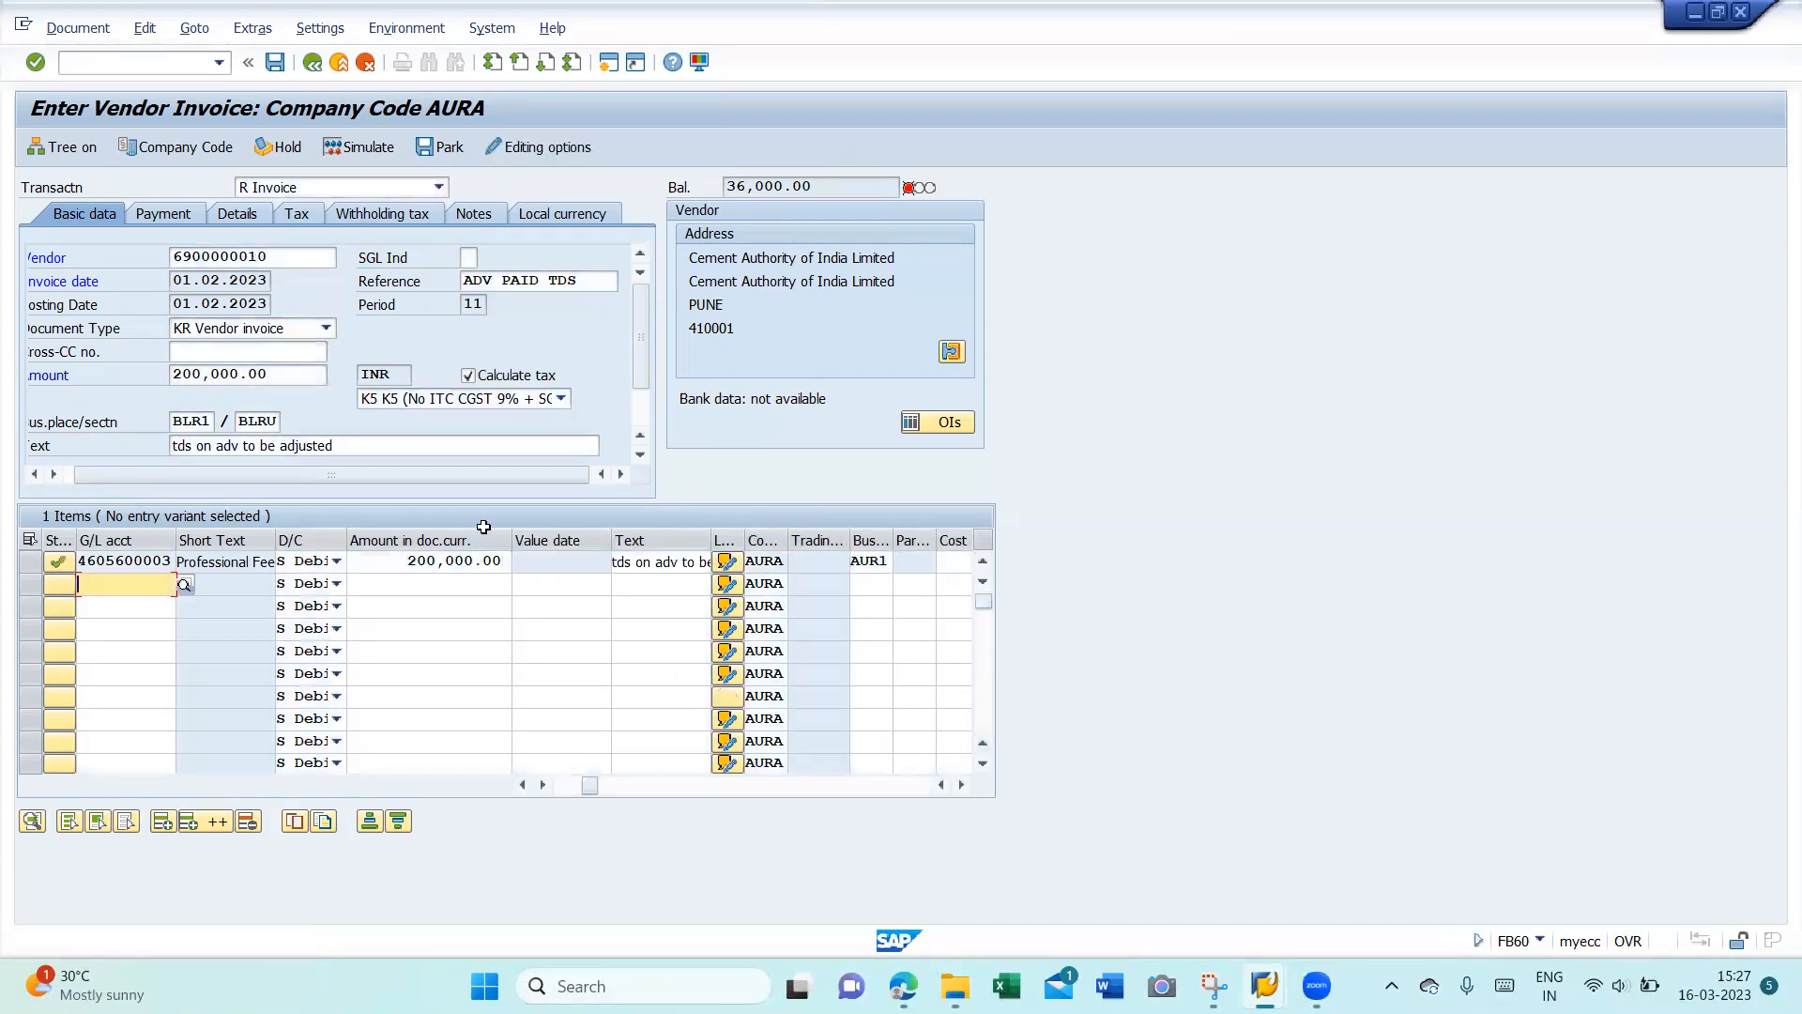
- Change the invoice amount to 236,000.00 and review the Withholding tax tab
drag(292, 373, 26, 371)
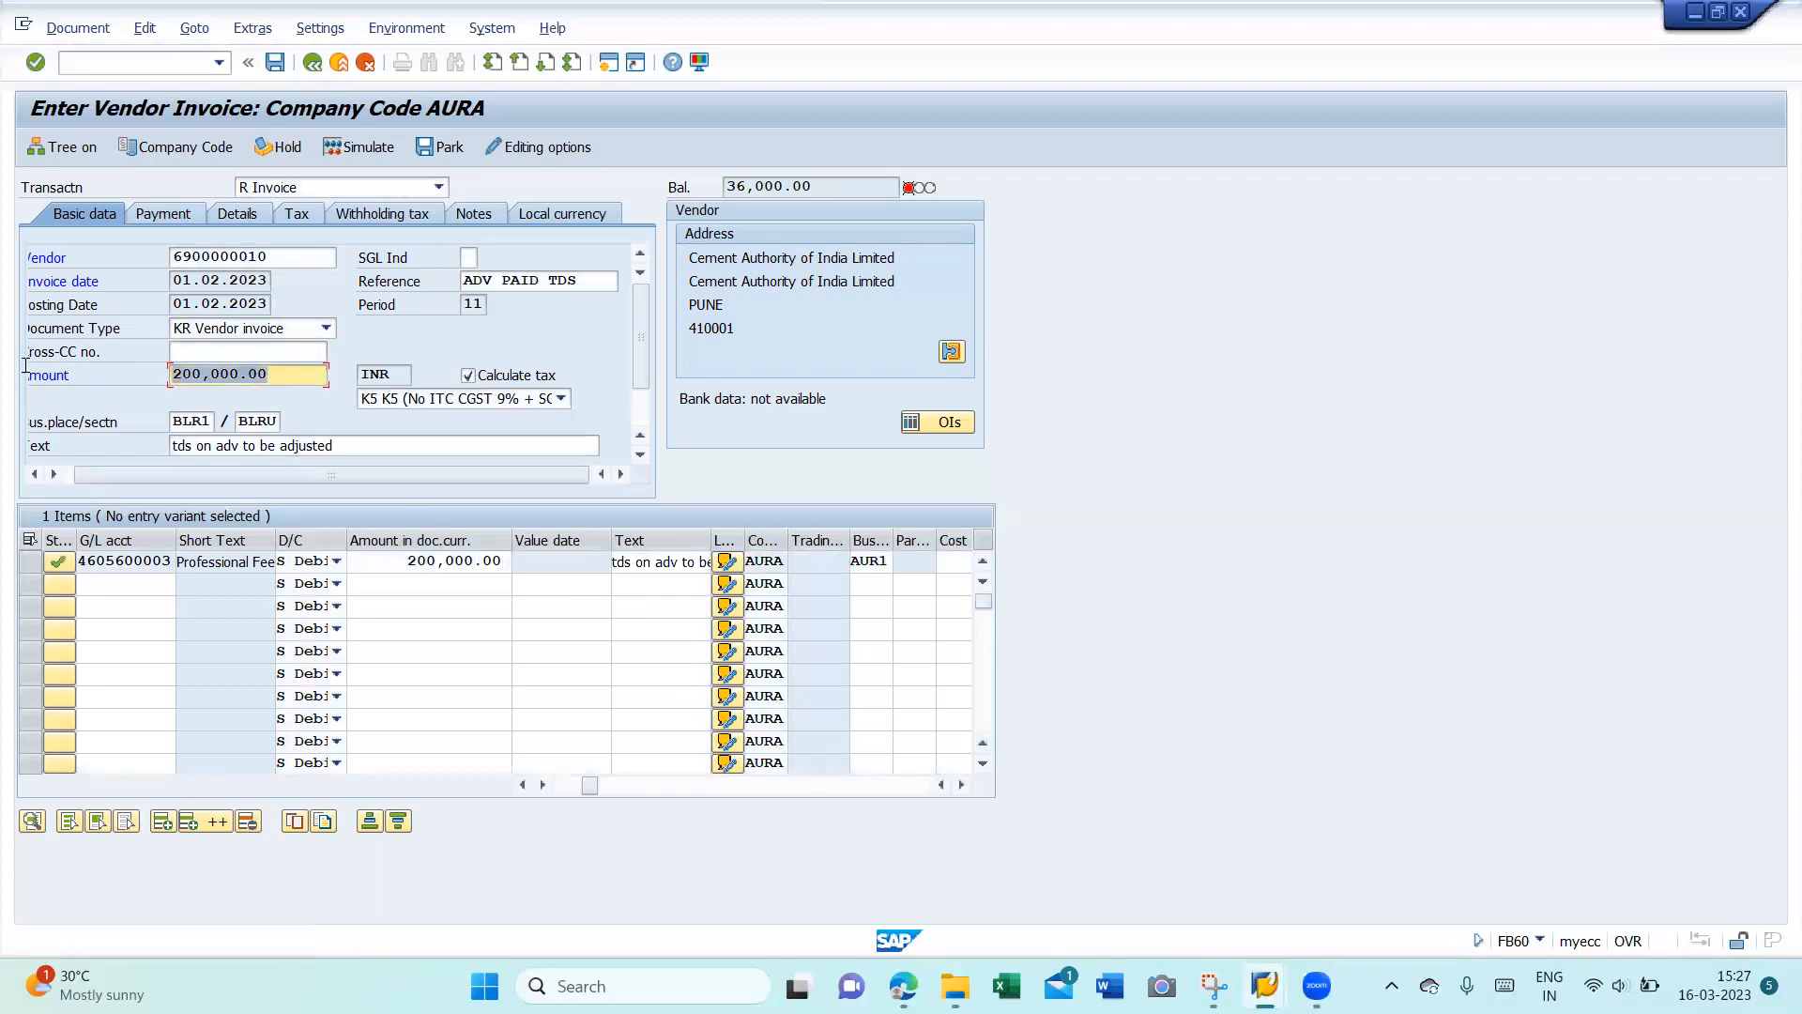
text(236000)
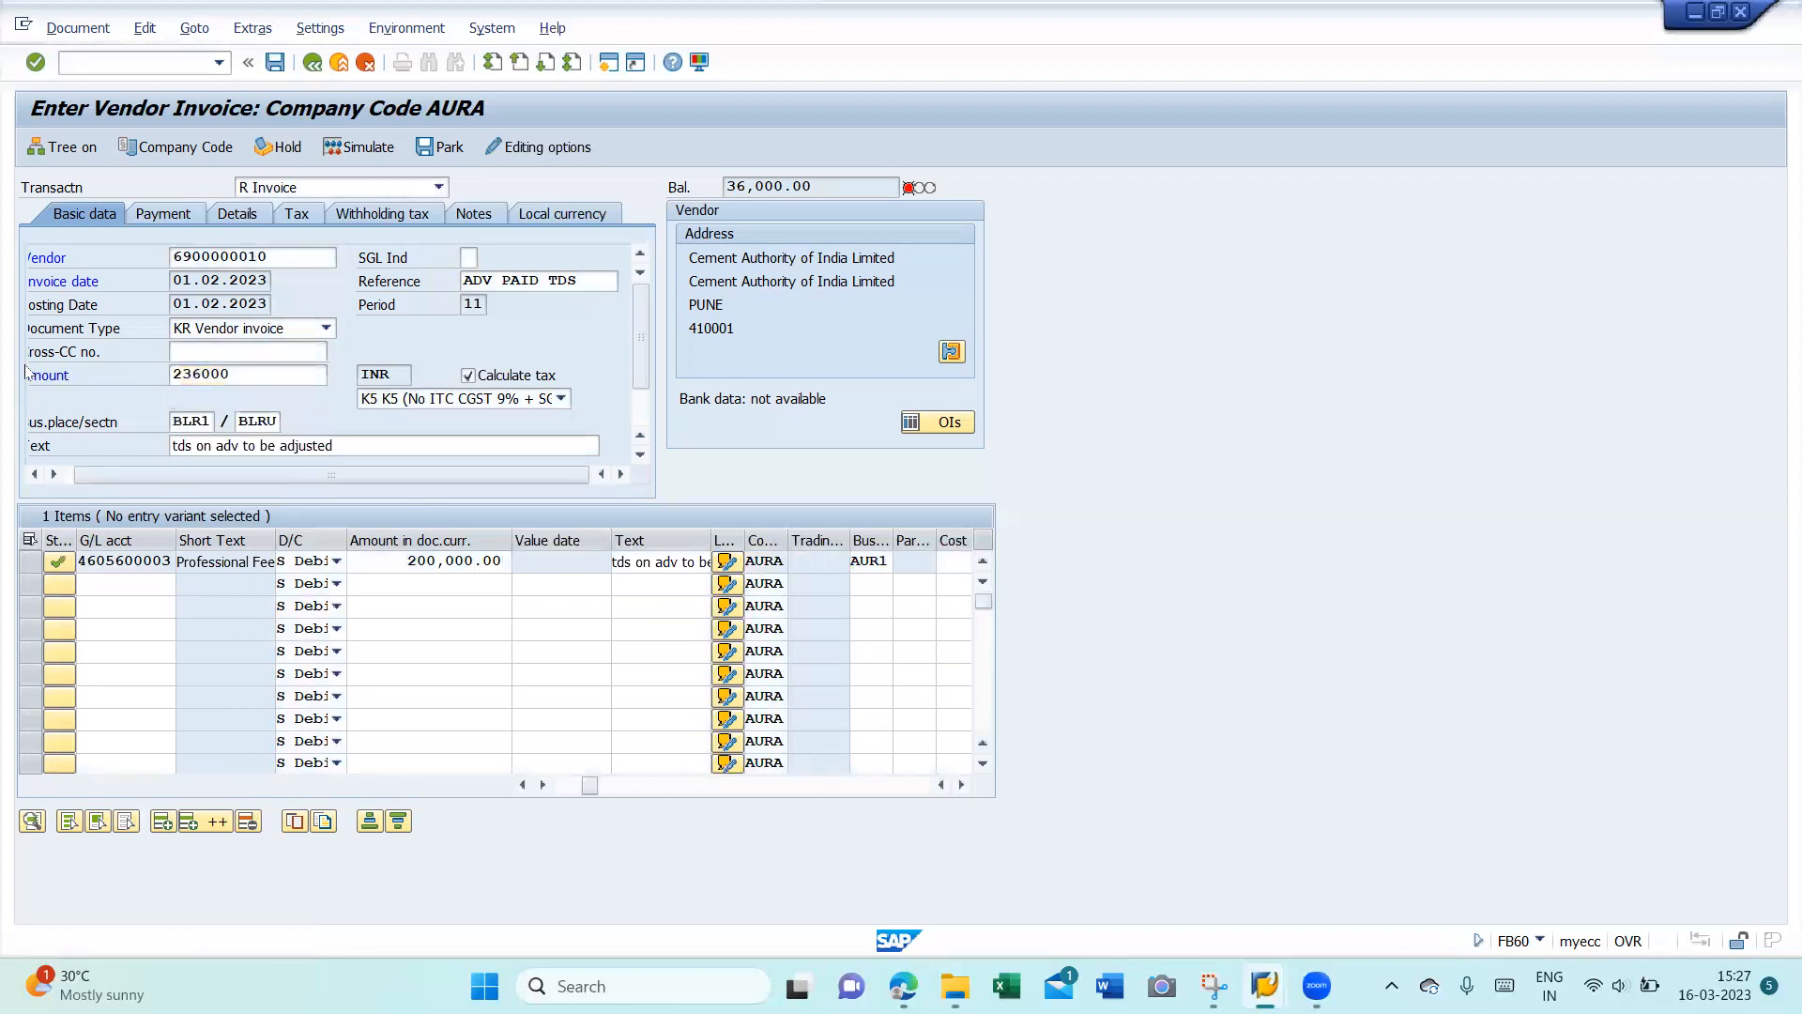
key(Return)
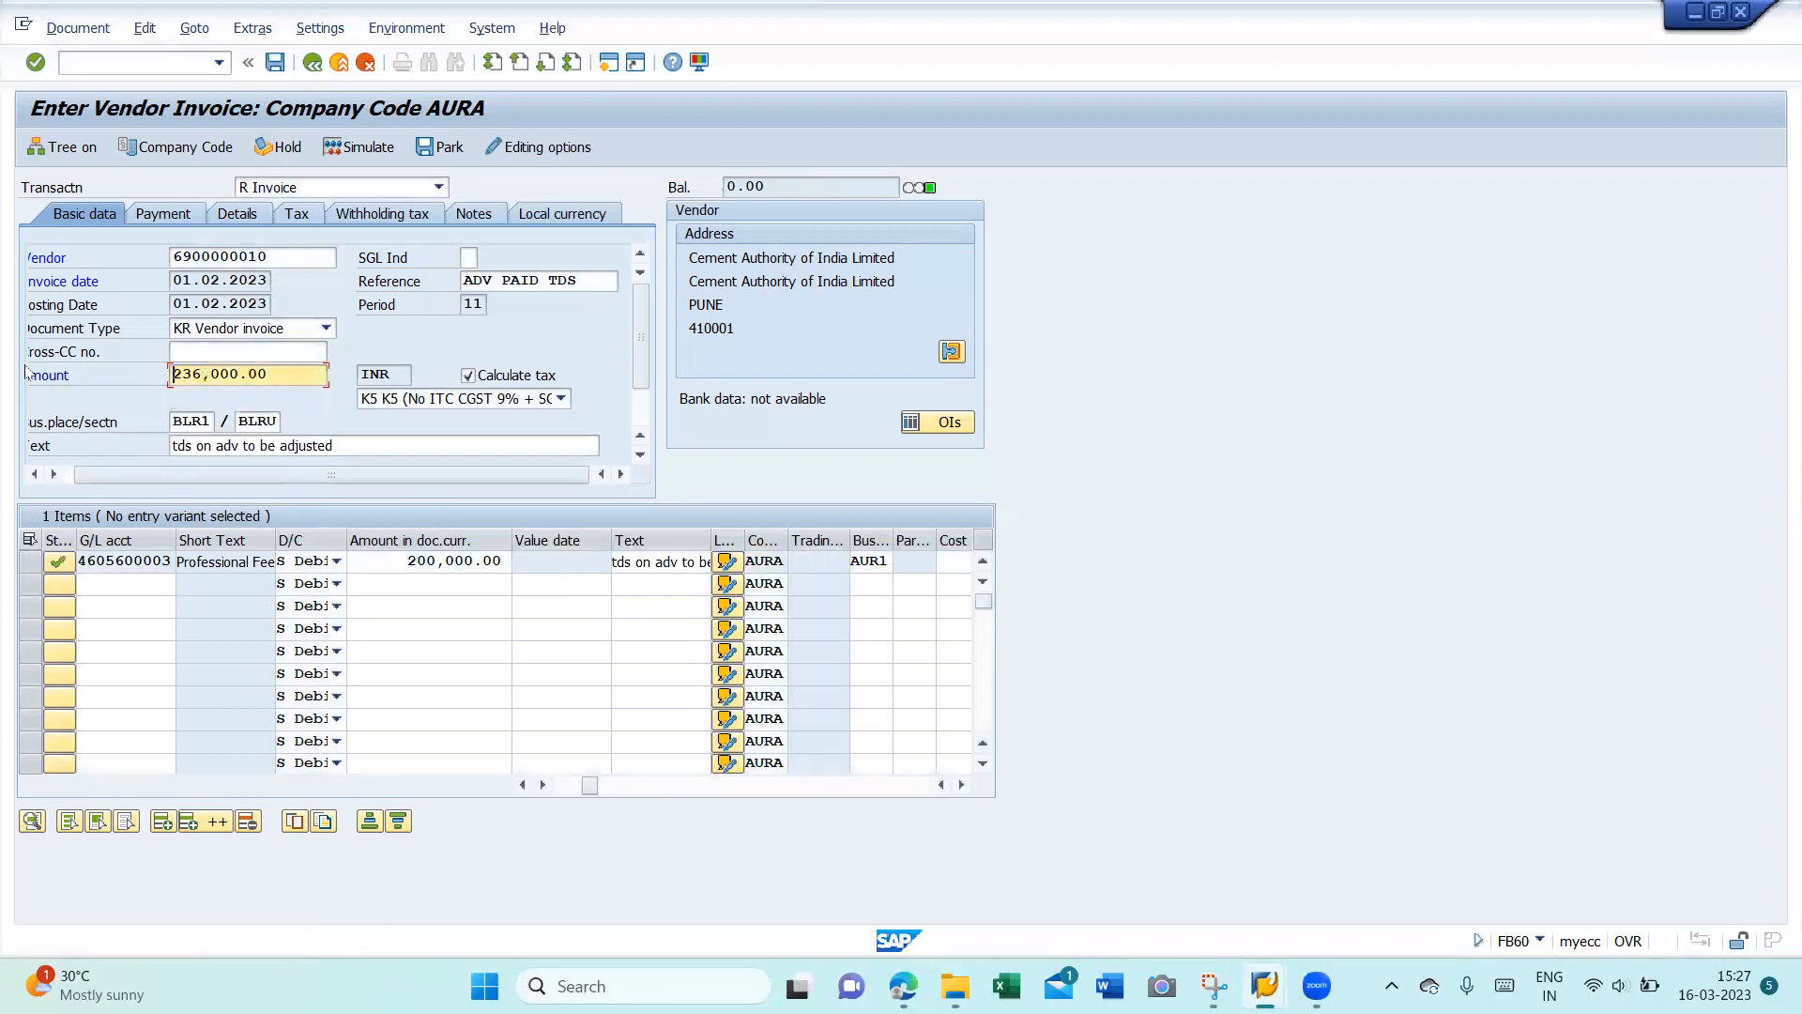
click(393, 222)
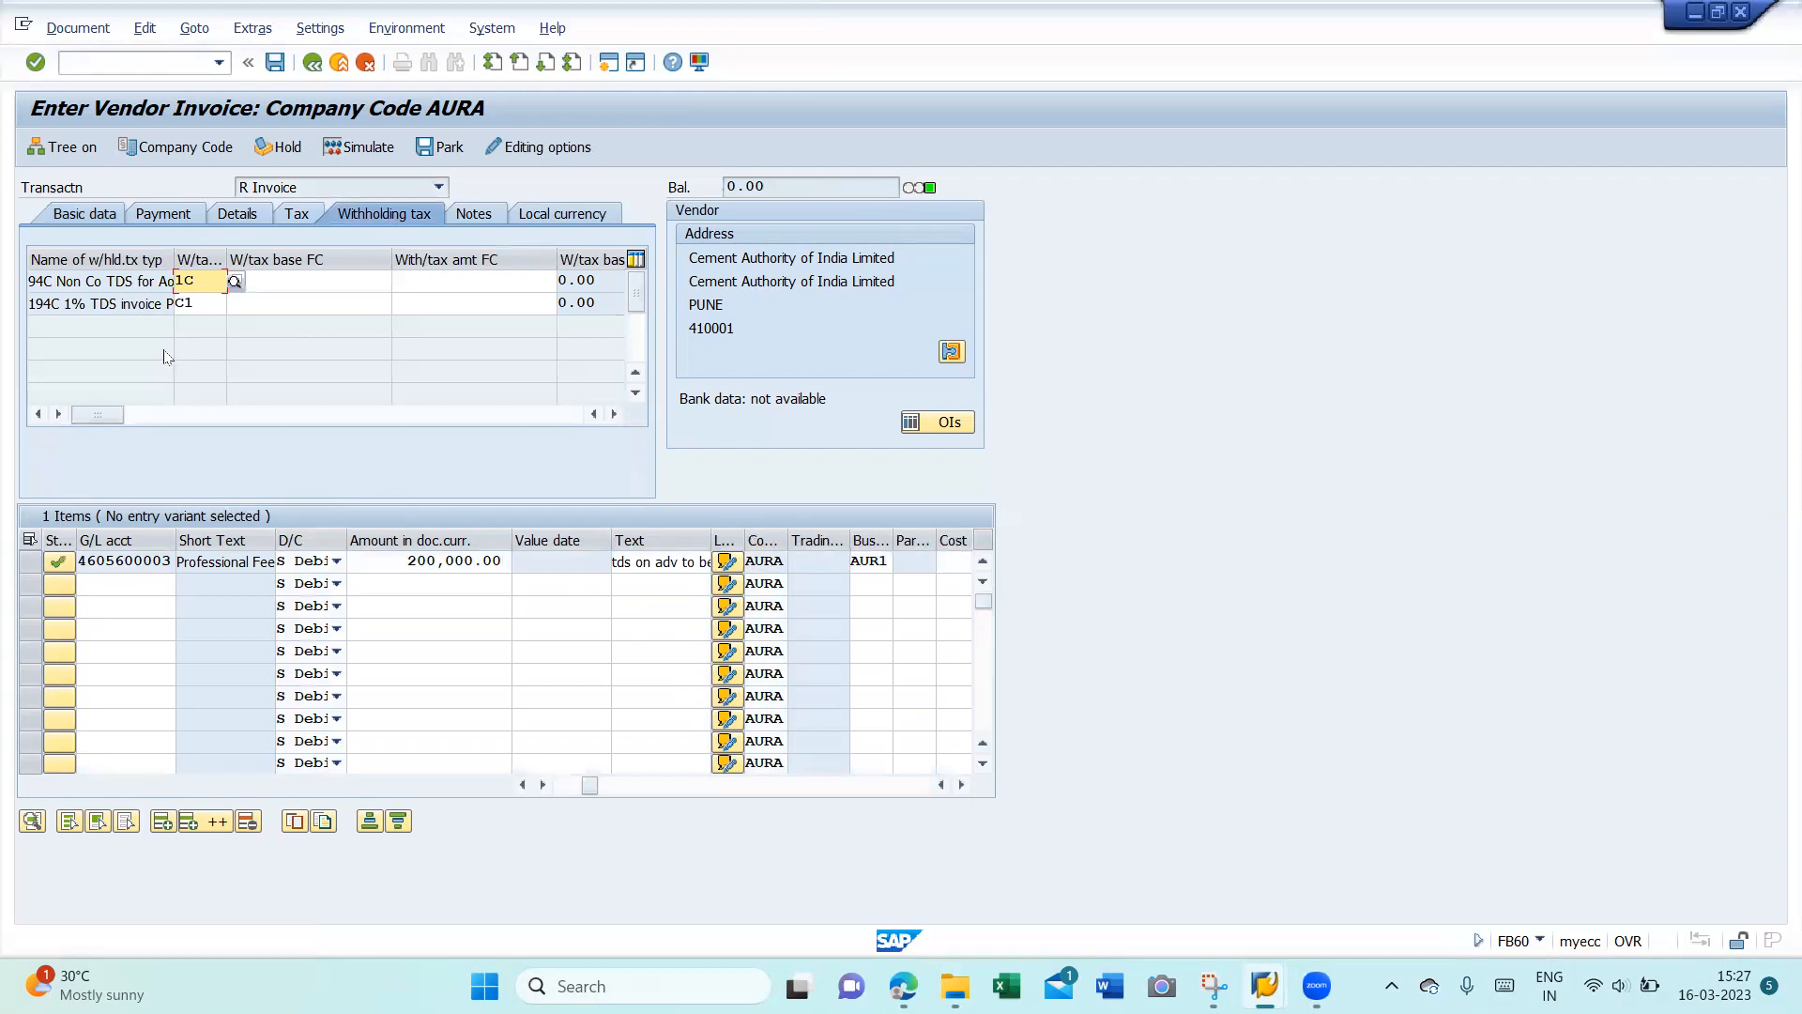
click(82, 216)
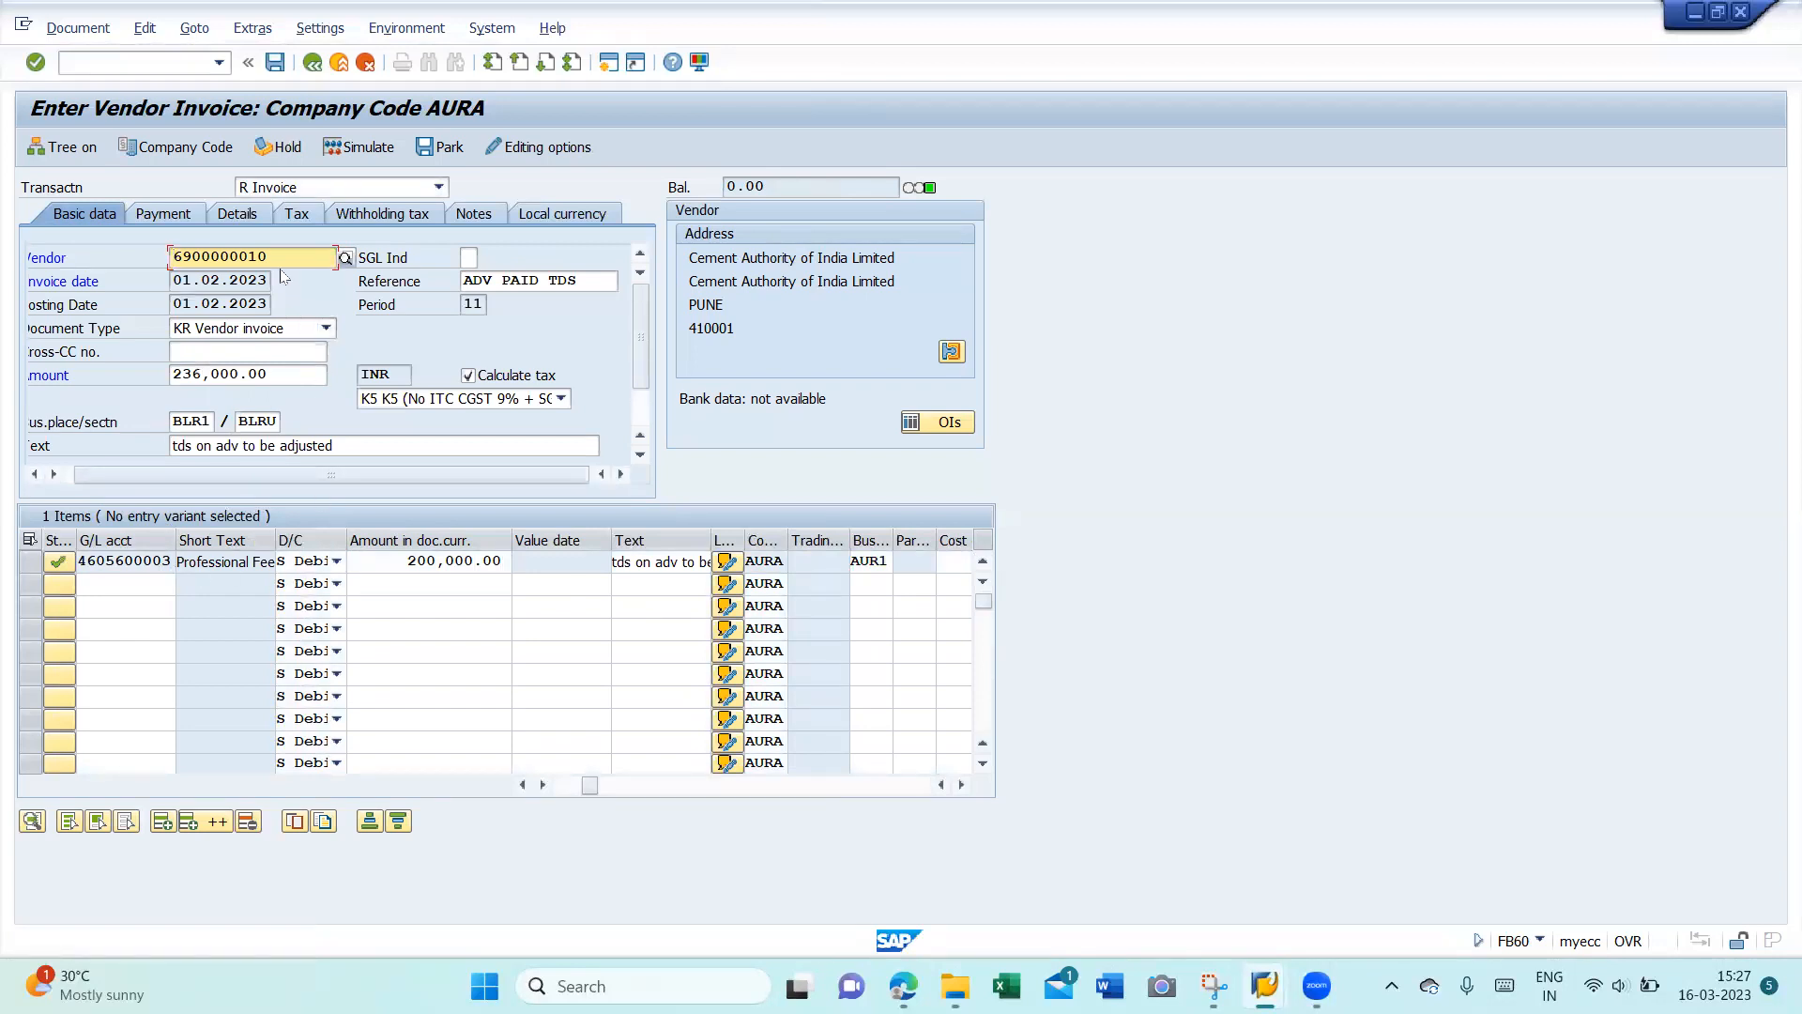
- Copy the vendor number and open a second SAP session
drag(273, 256, 85, 244)
key(ctrl+c)
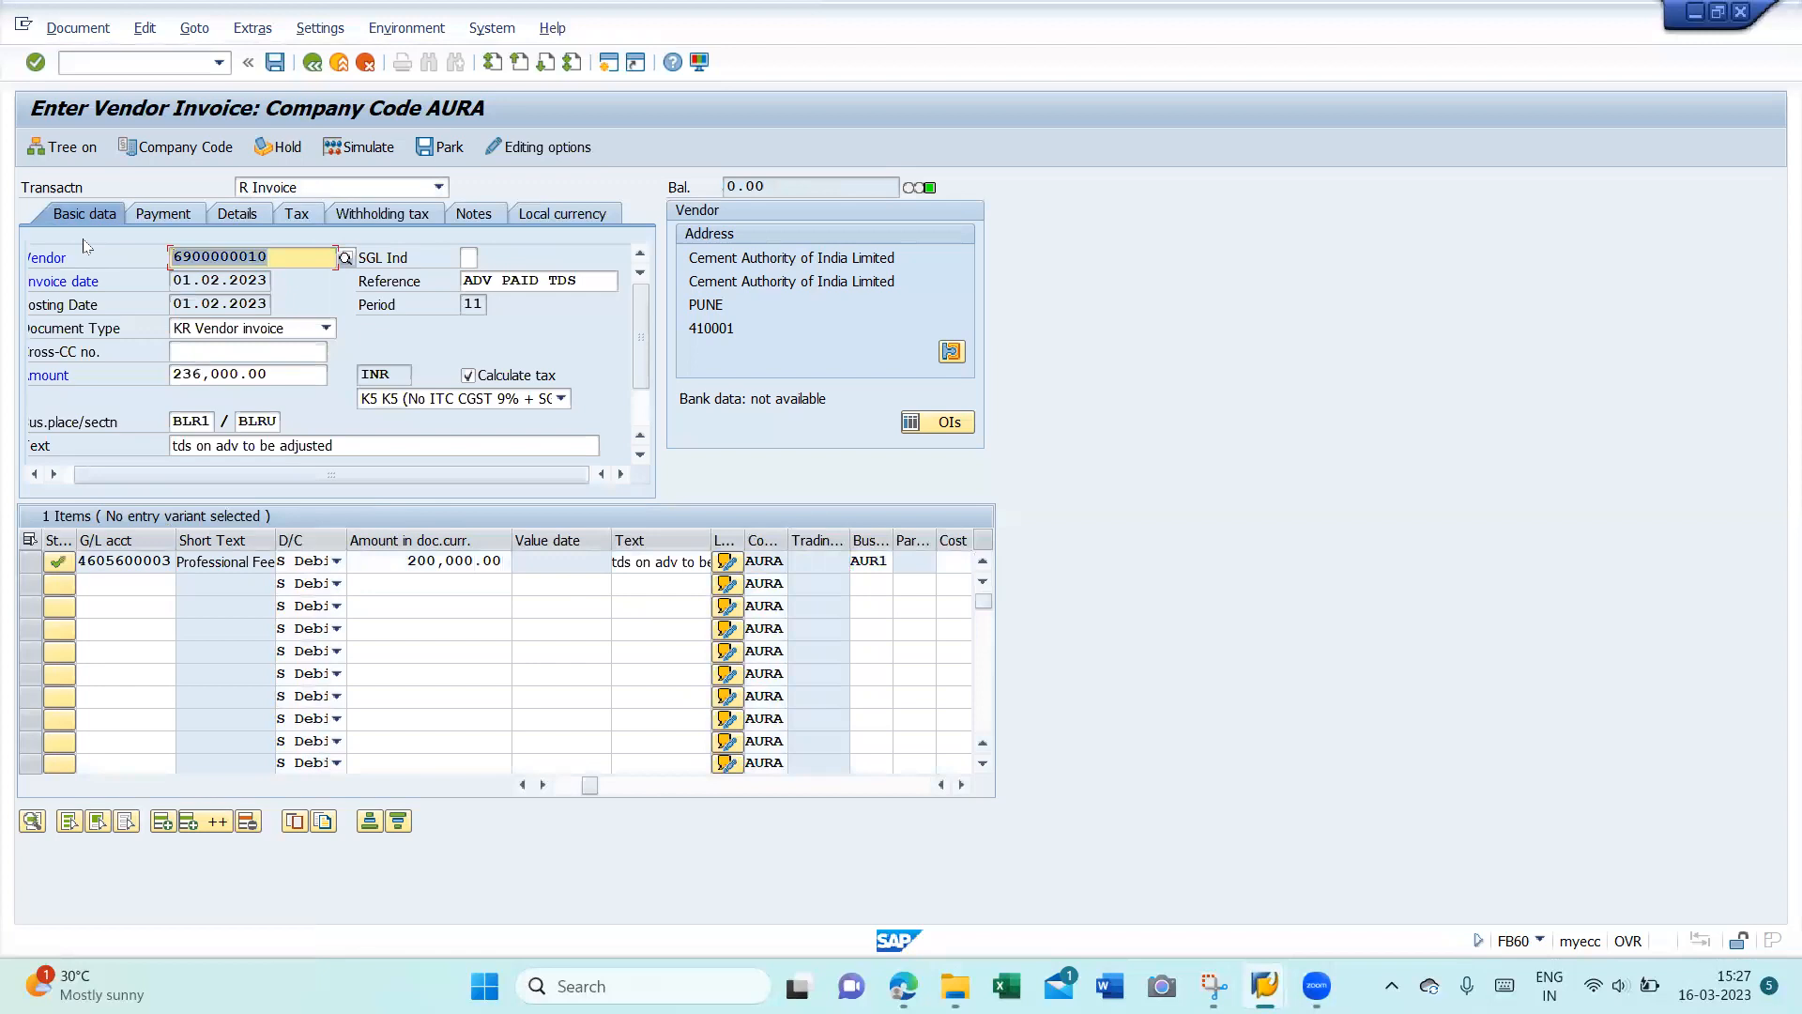
click(85, 244)
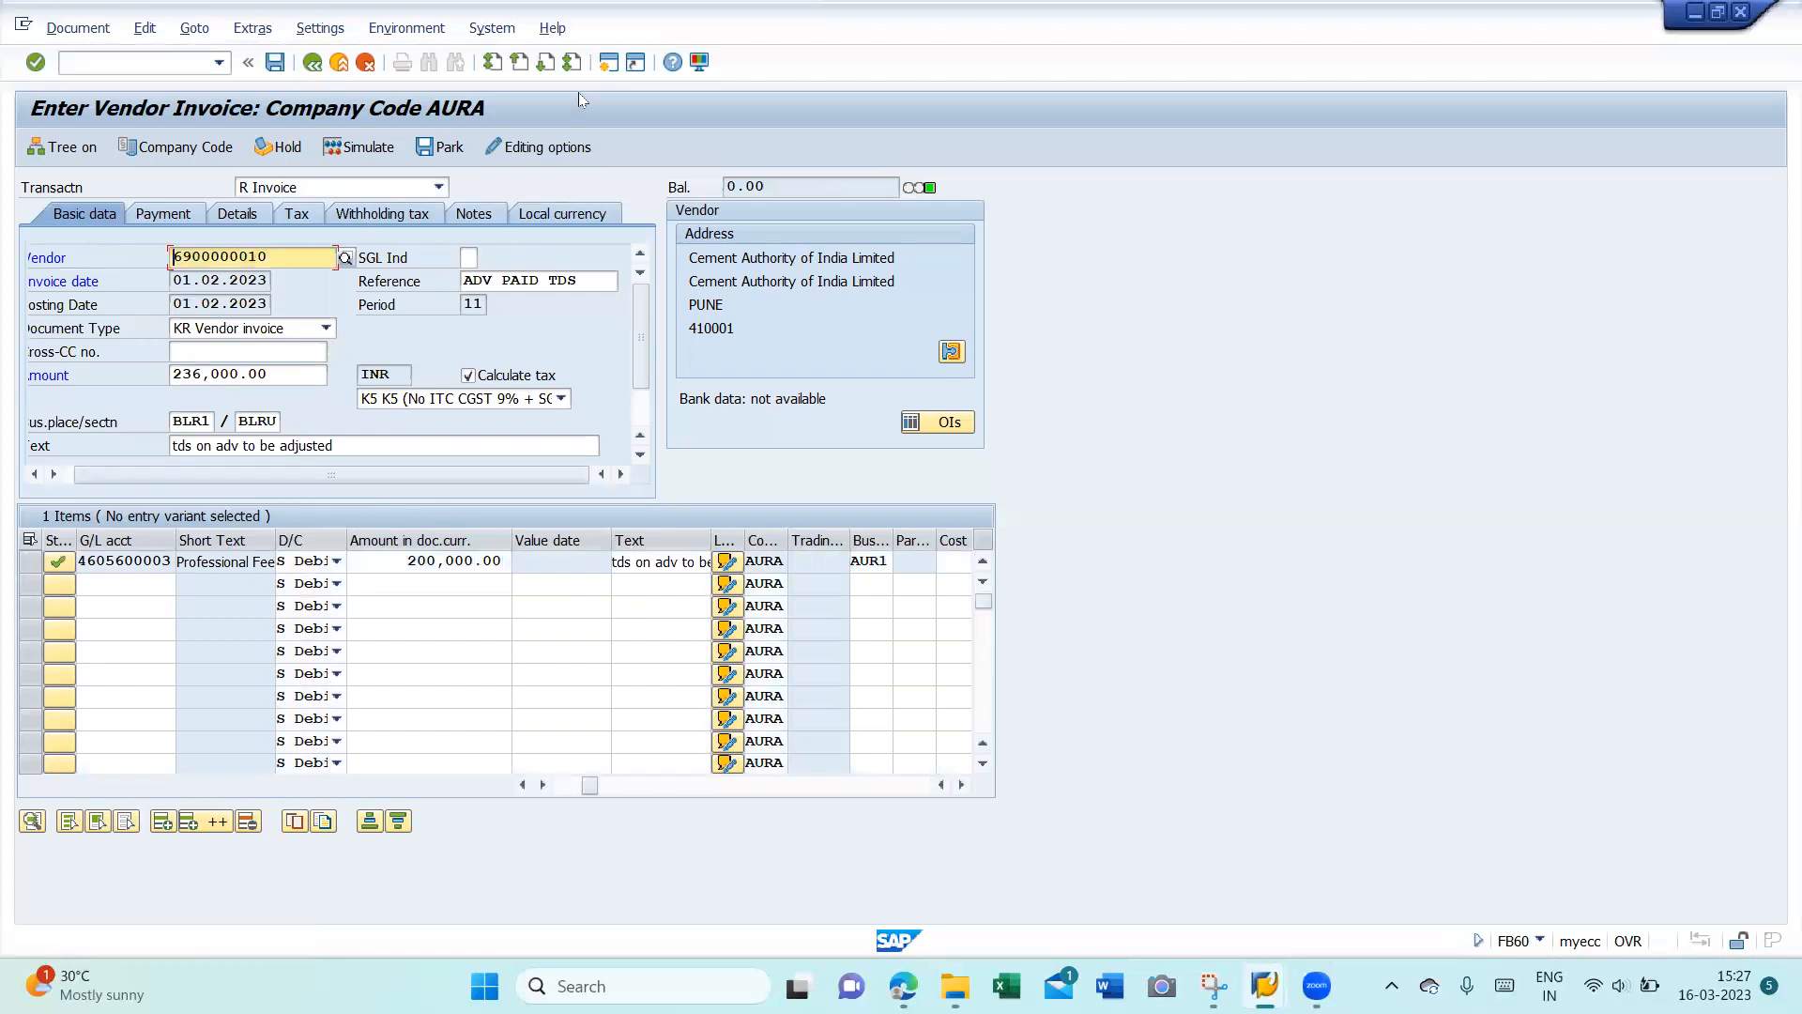
click(610, 64)
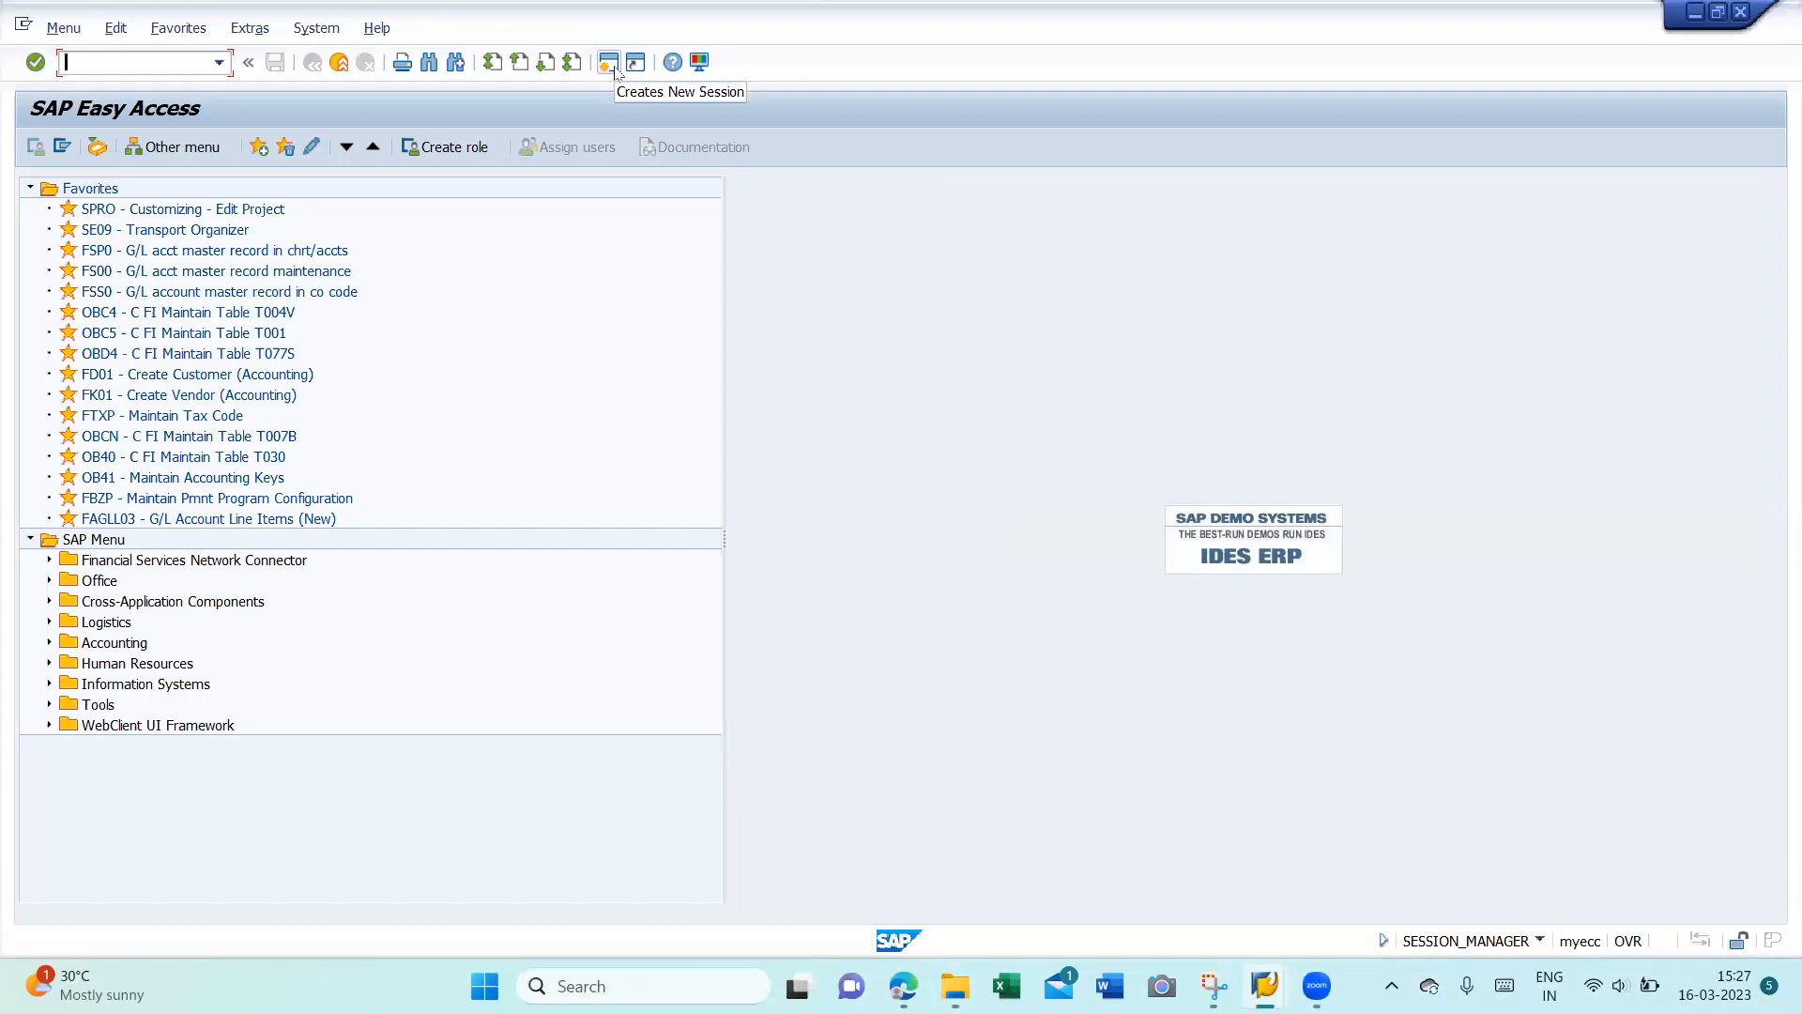
- Open the Cement Authority vendor's withholding tax data in FK02 using the copied vendor number
text(fk02)
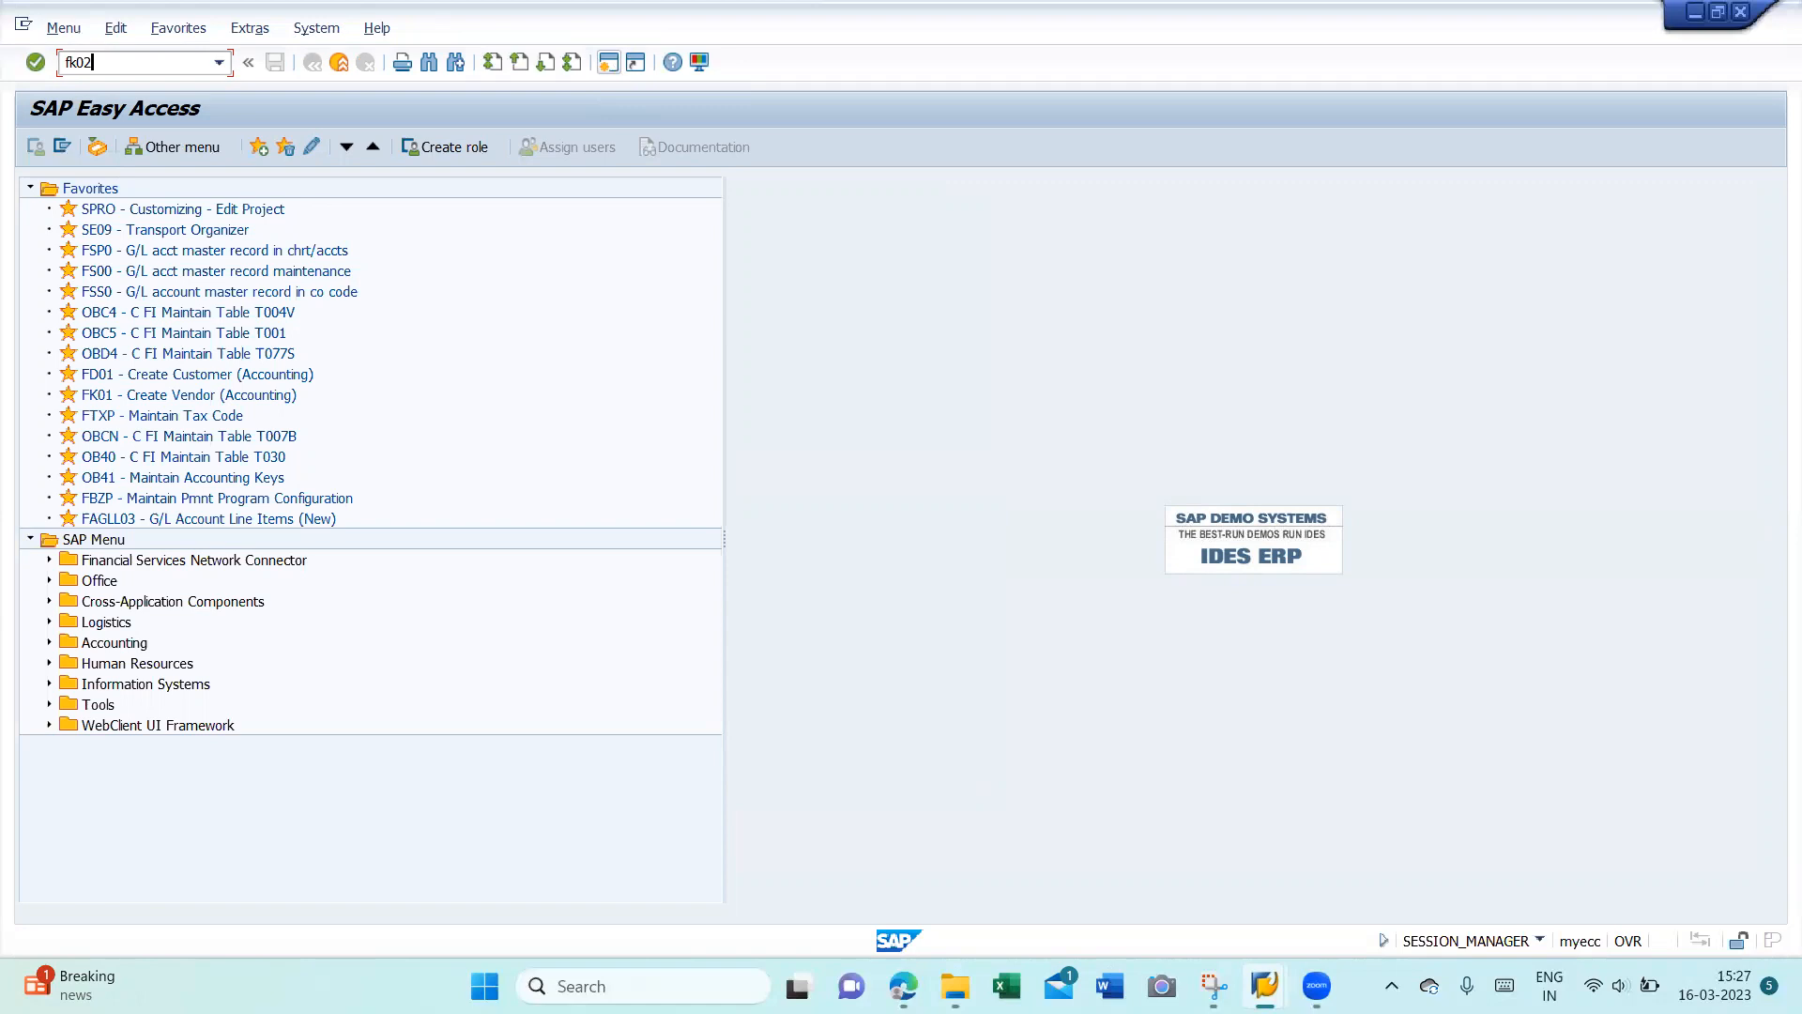
key(Return)
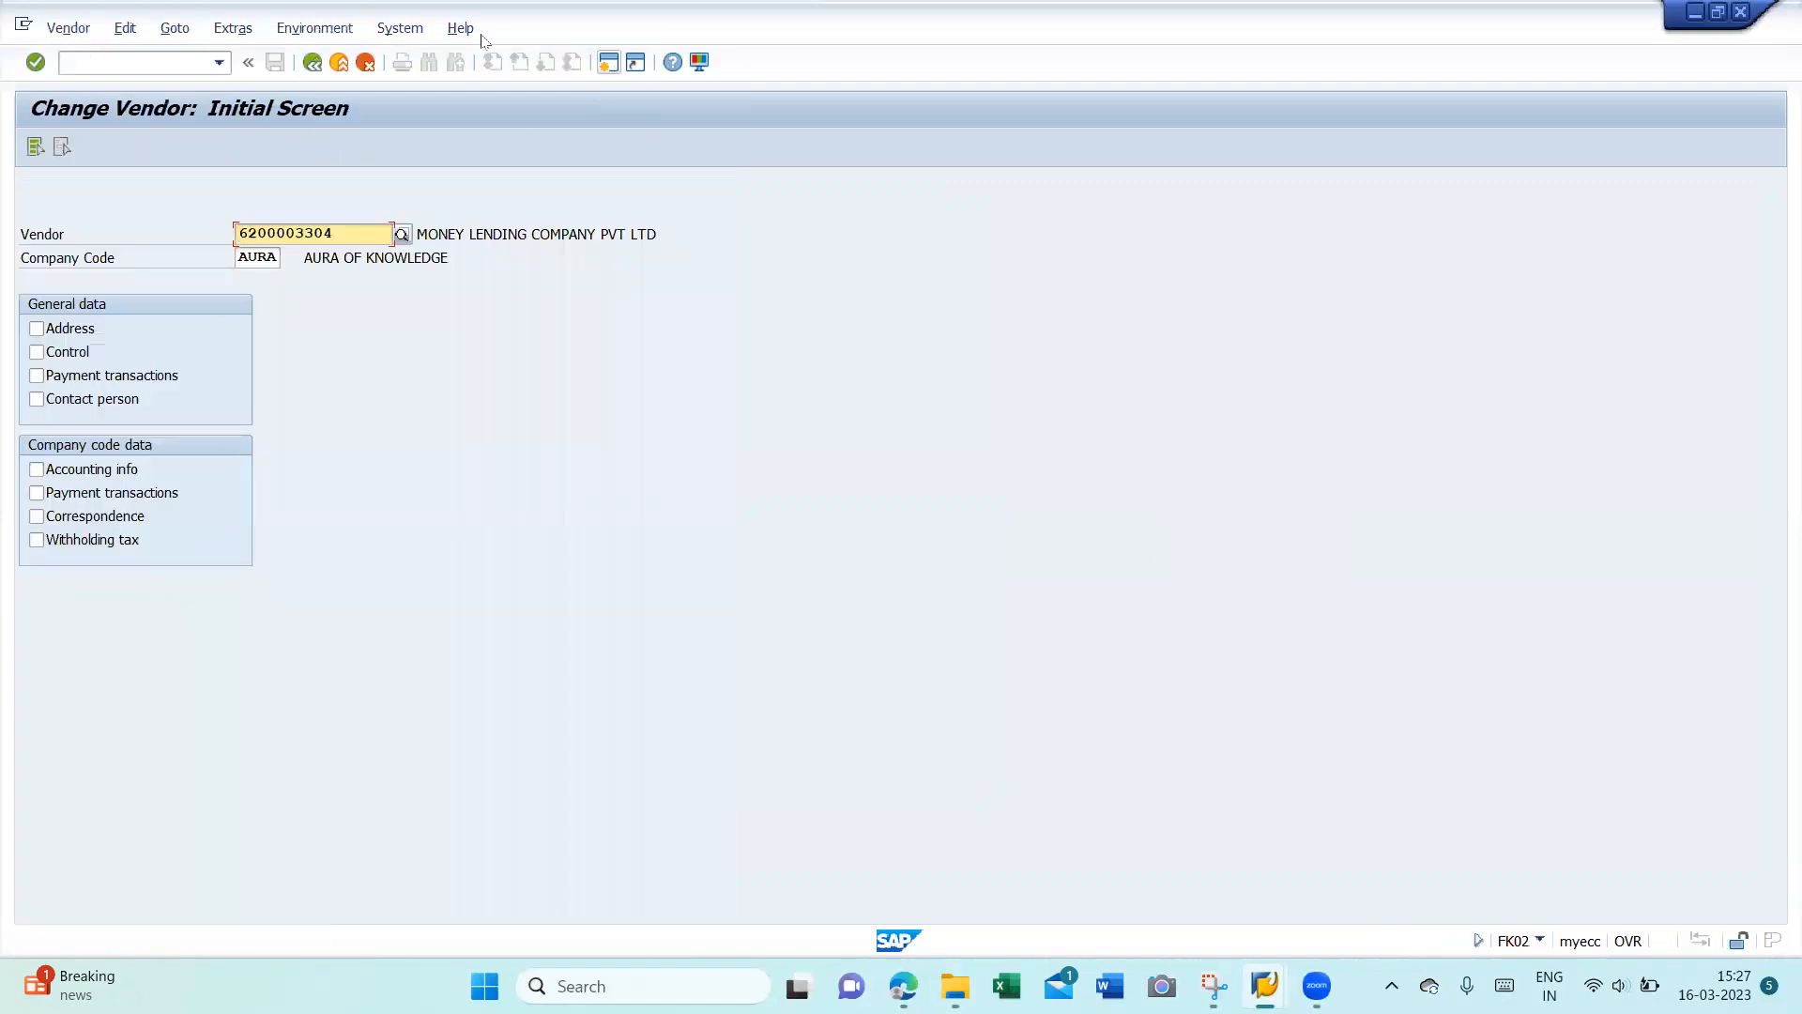
key(Delete)
key(Delete)
key(Delete)
key(Delete)
key(Delete)
key(Delete)
key(Delete)
key(Delete)
key(Delete)
key(Delete)
key(ctrl+v)
click(49, 548)
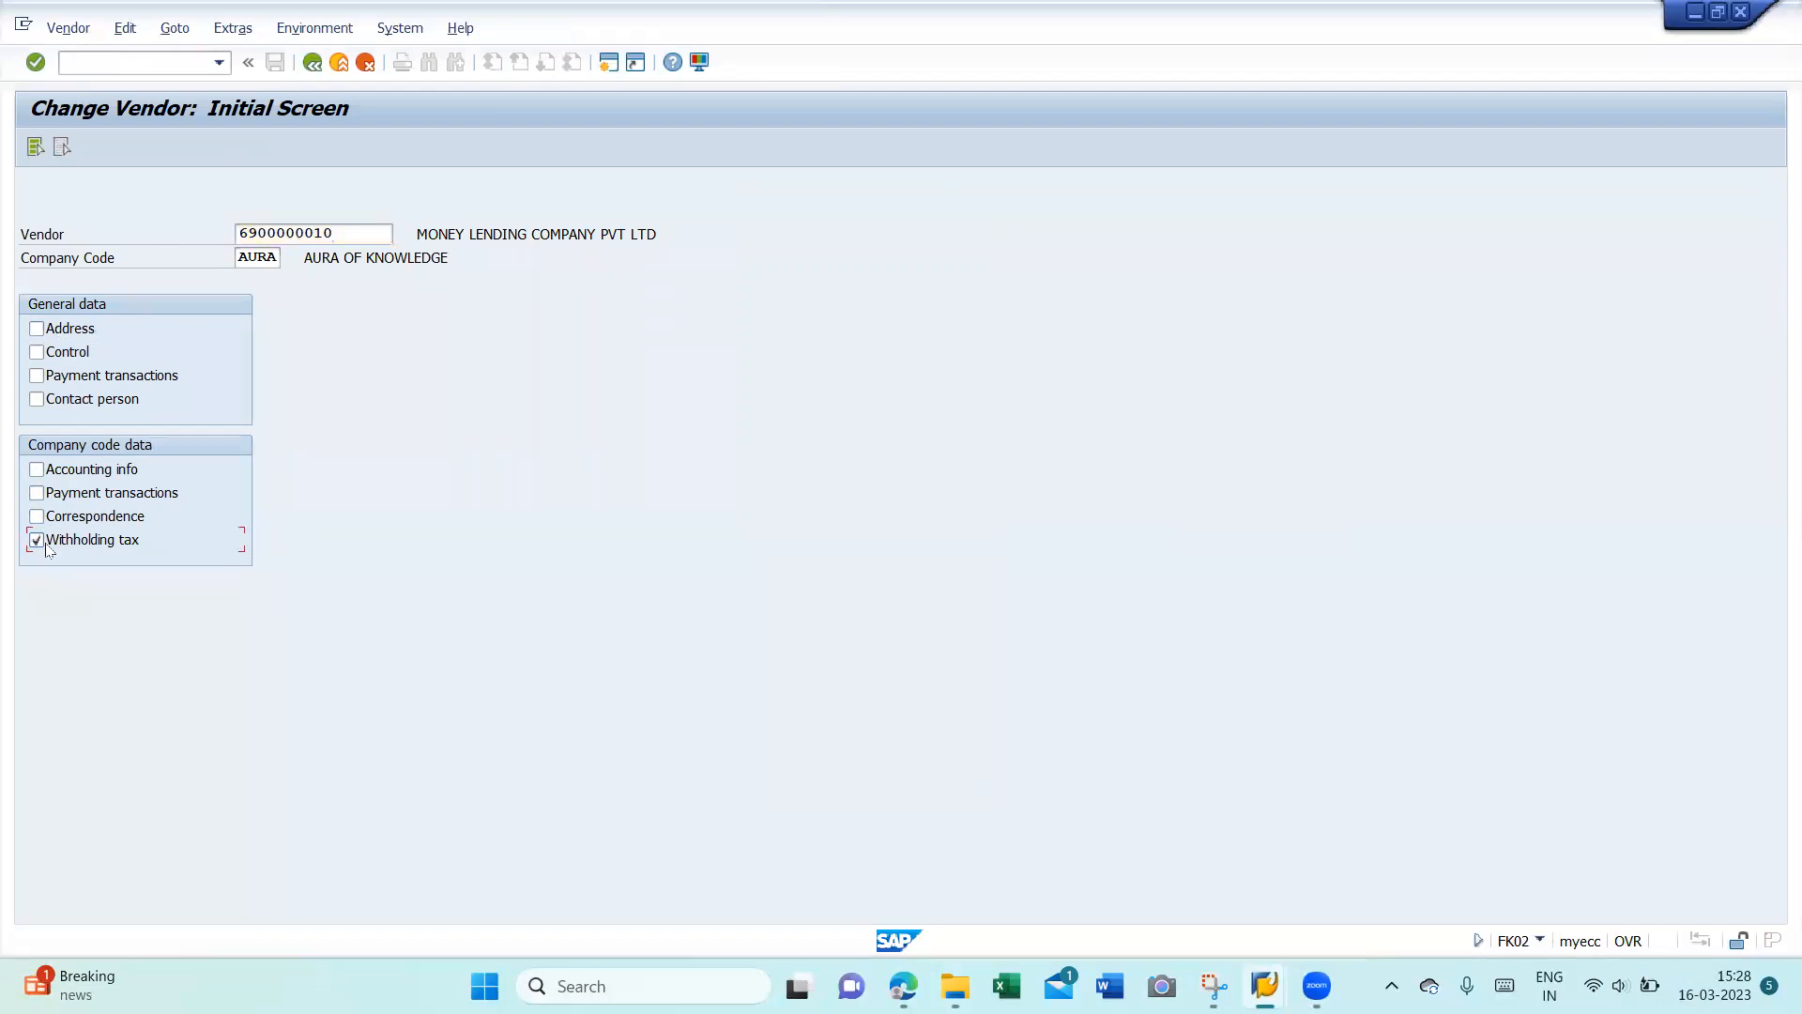
key(Return)
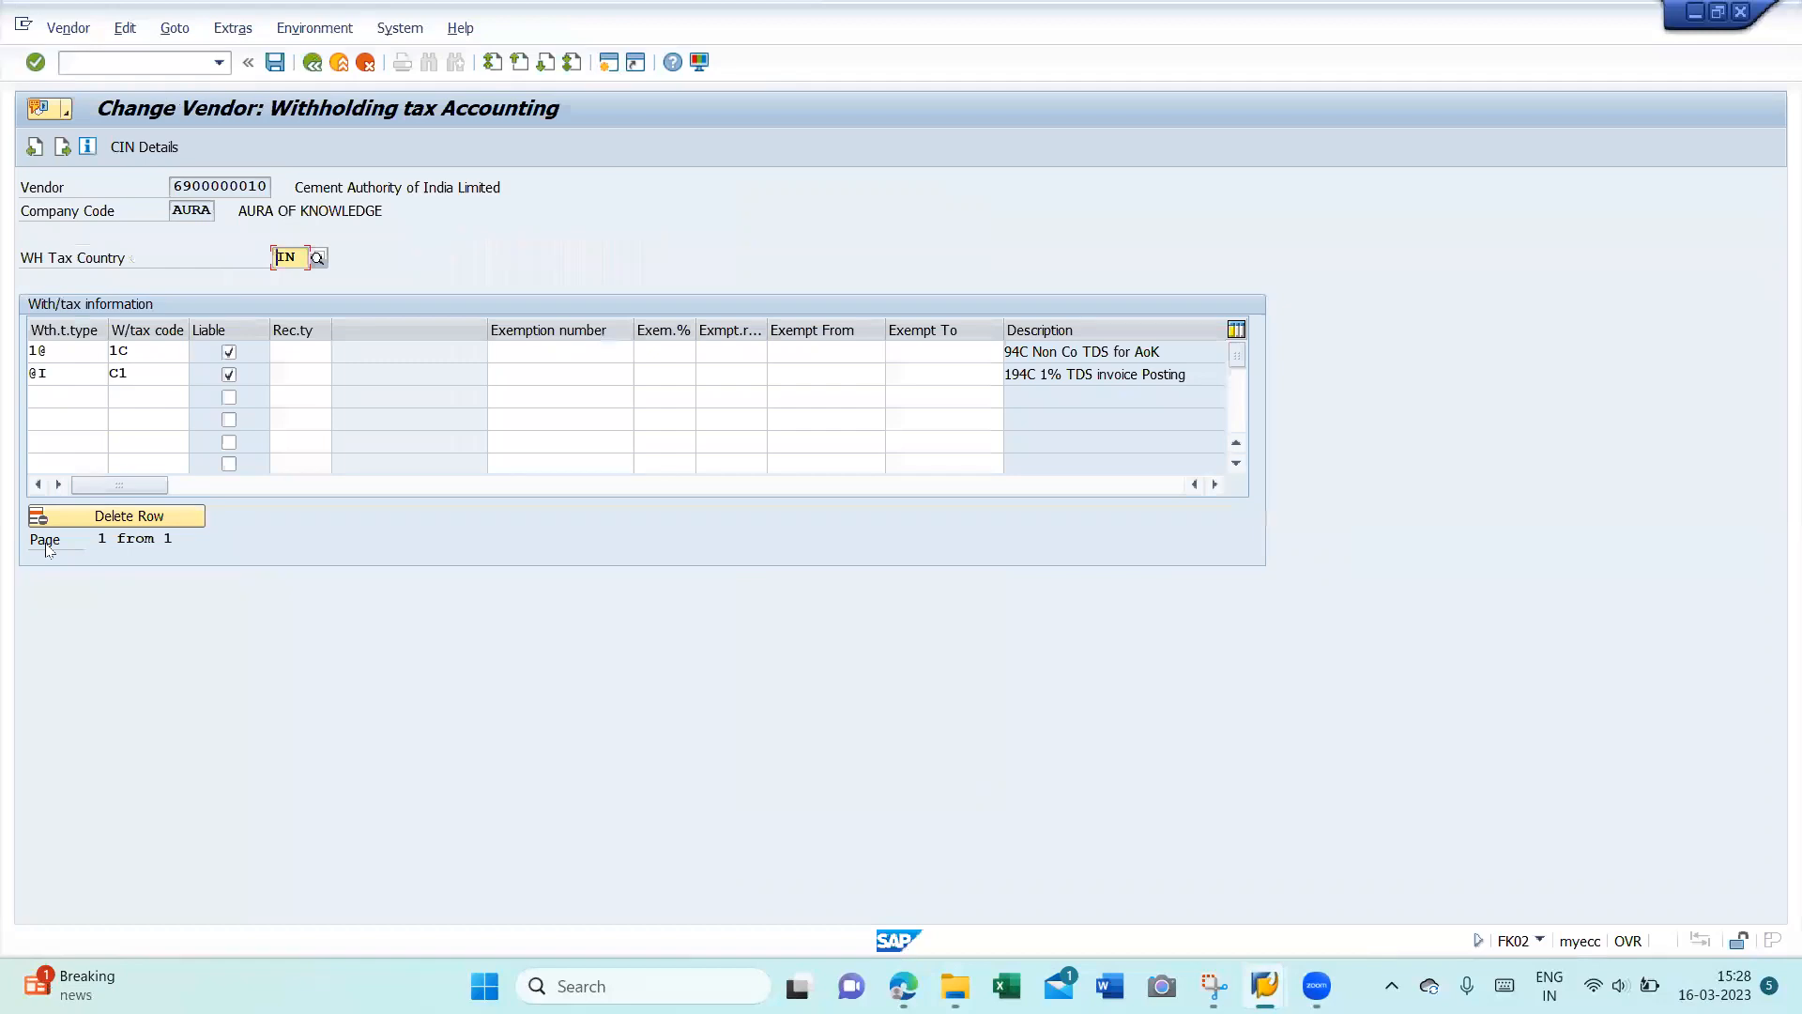
- Add a third withholding tax row with type @J
click(57, 393)
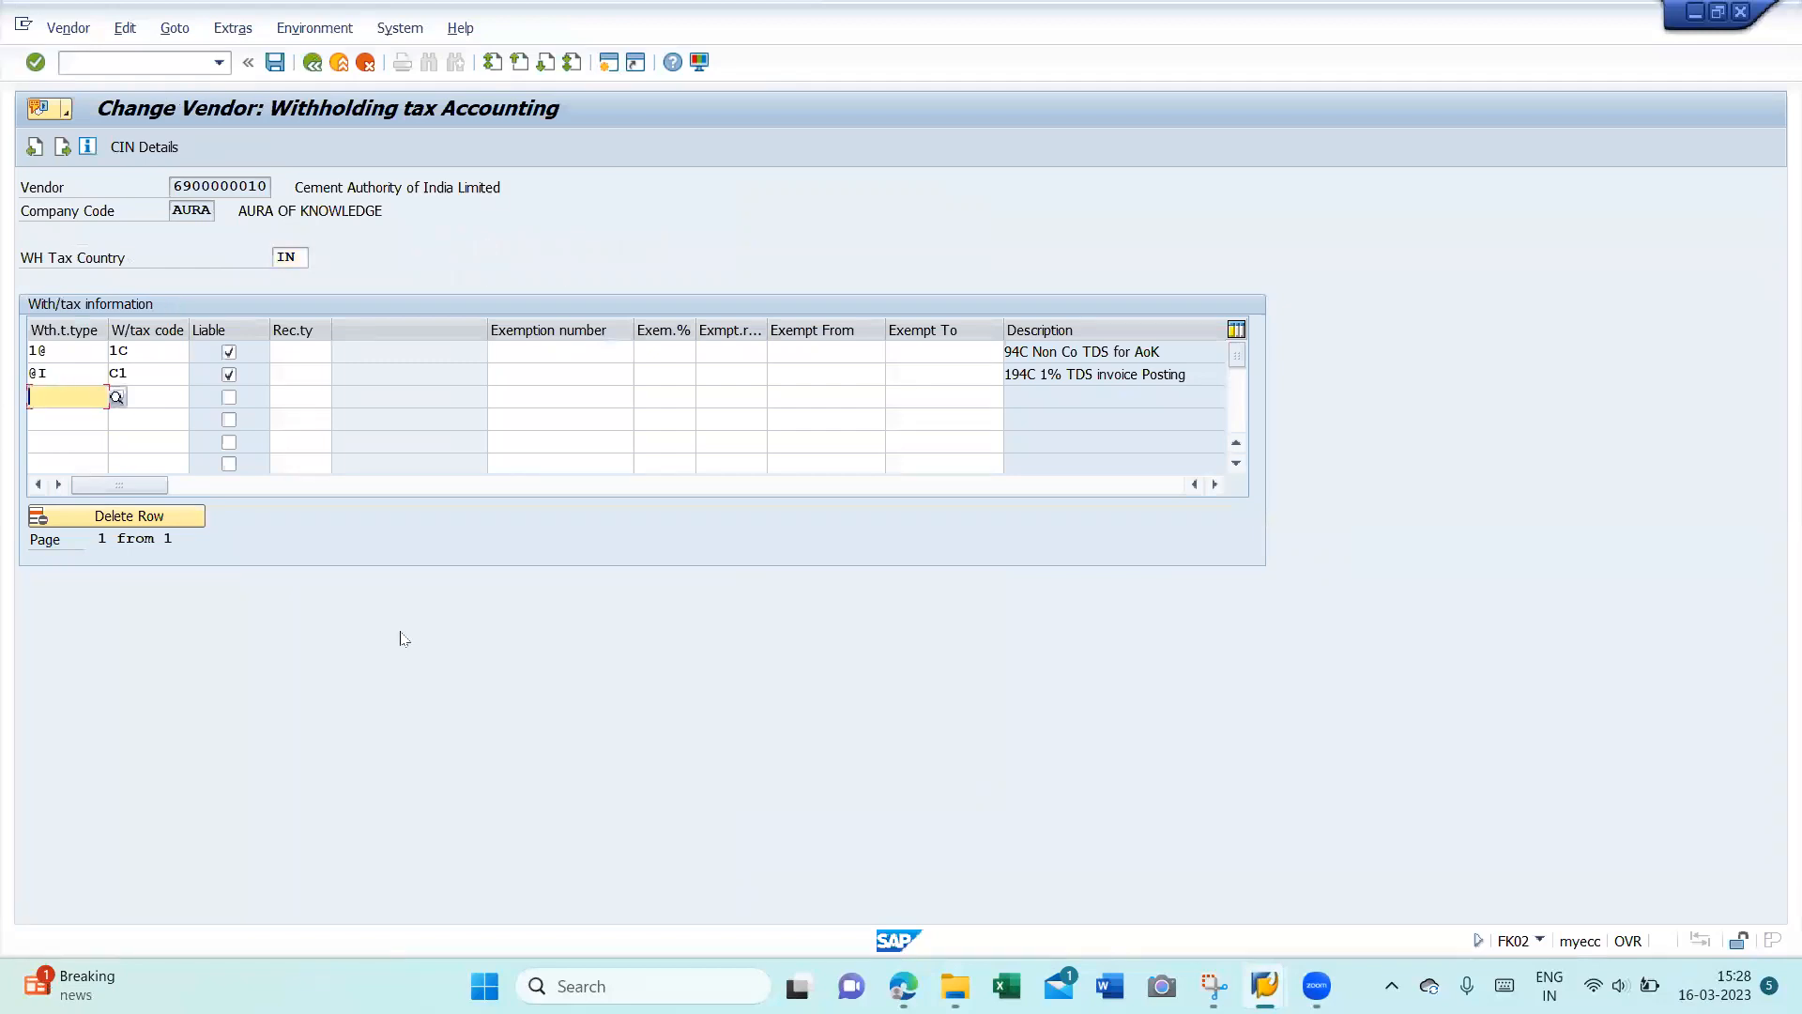
key(Return)
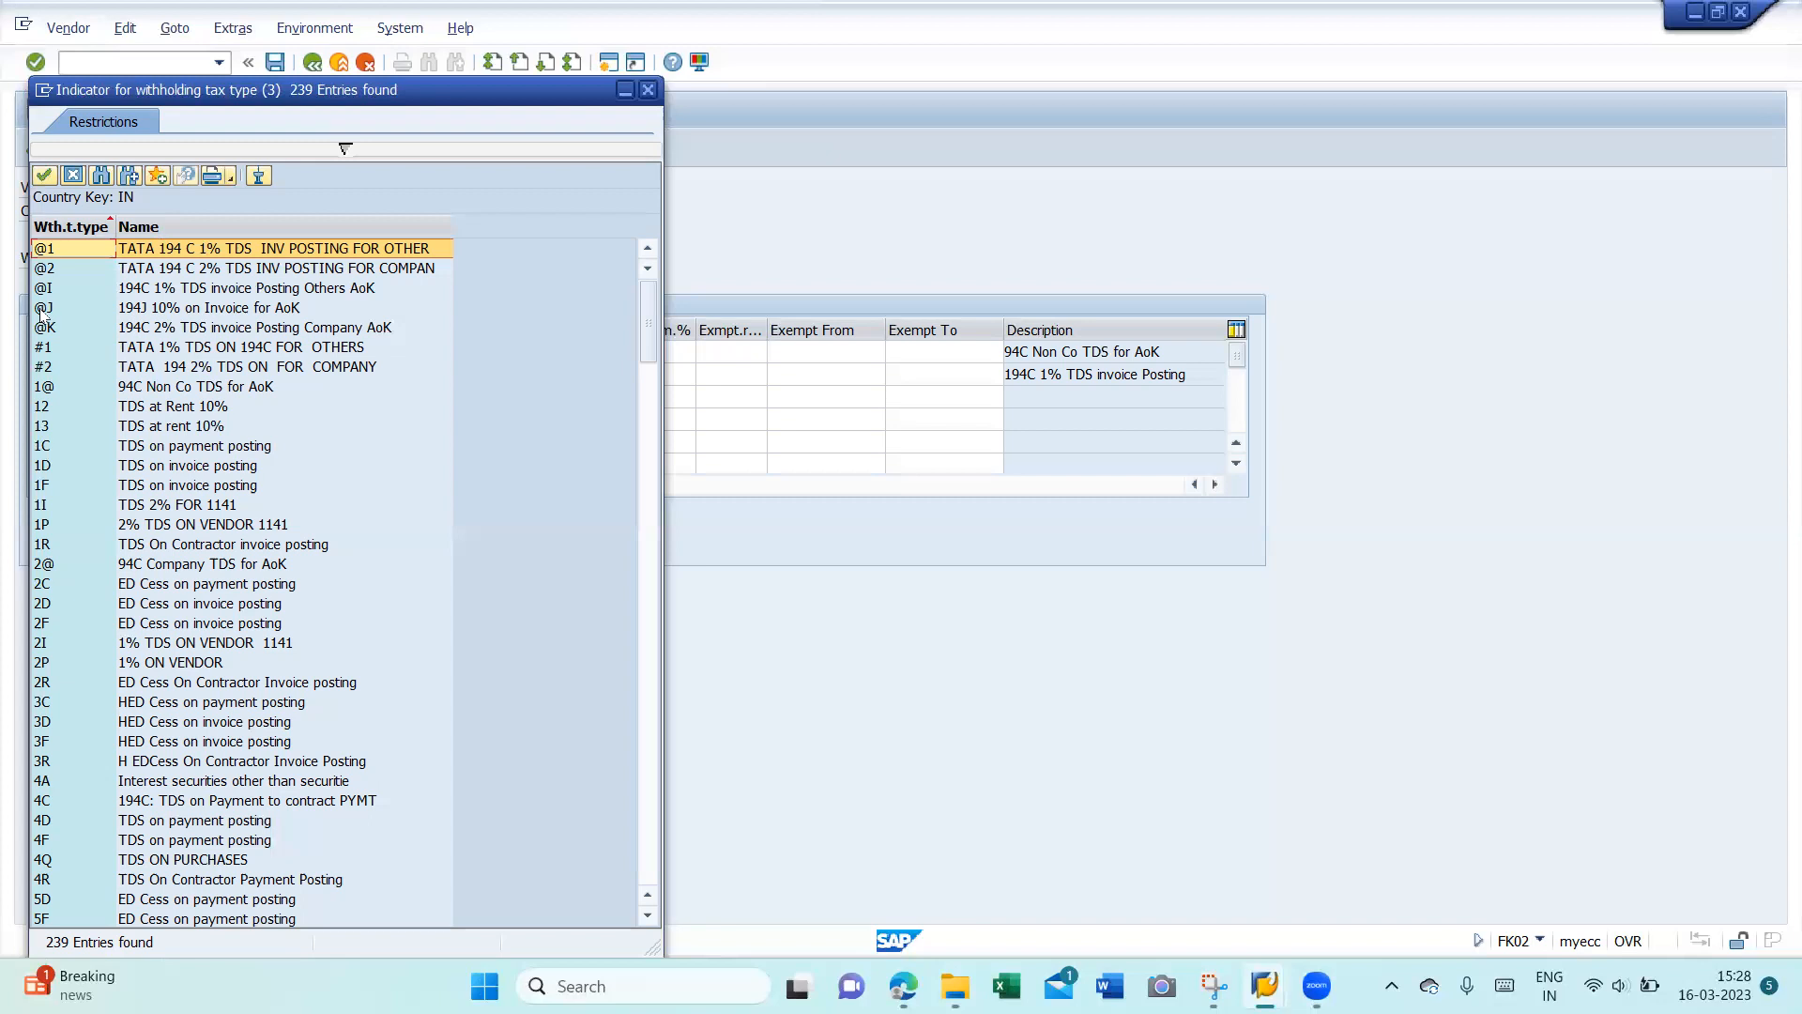
double_click(169, 309)
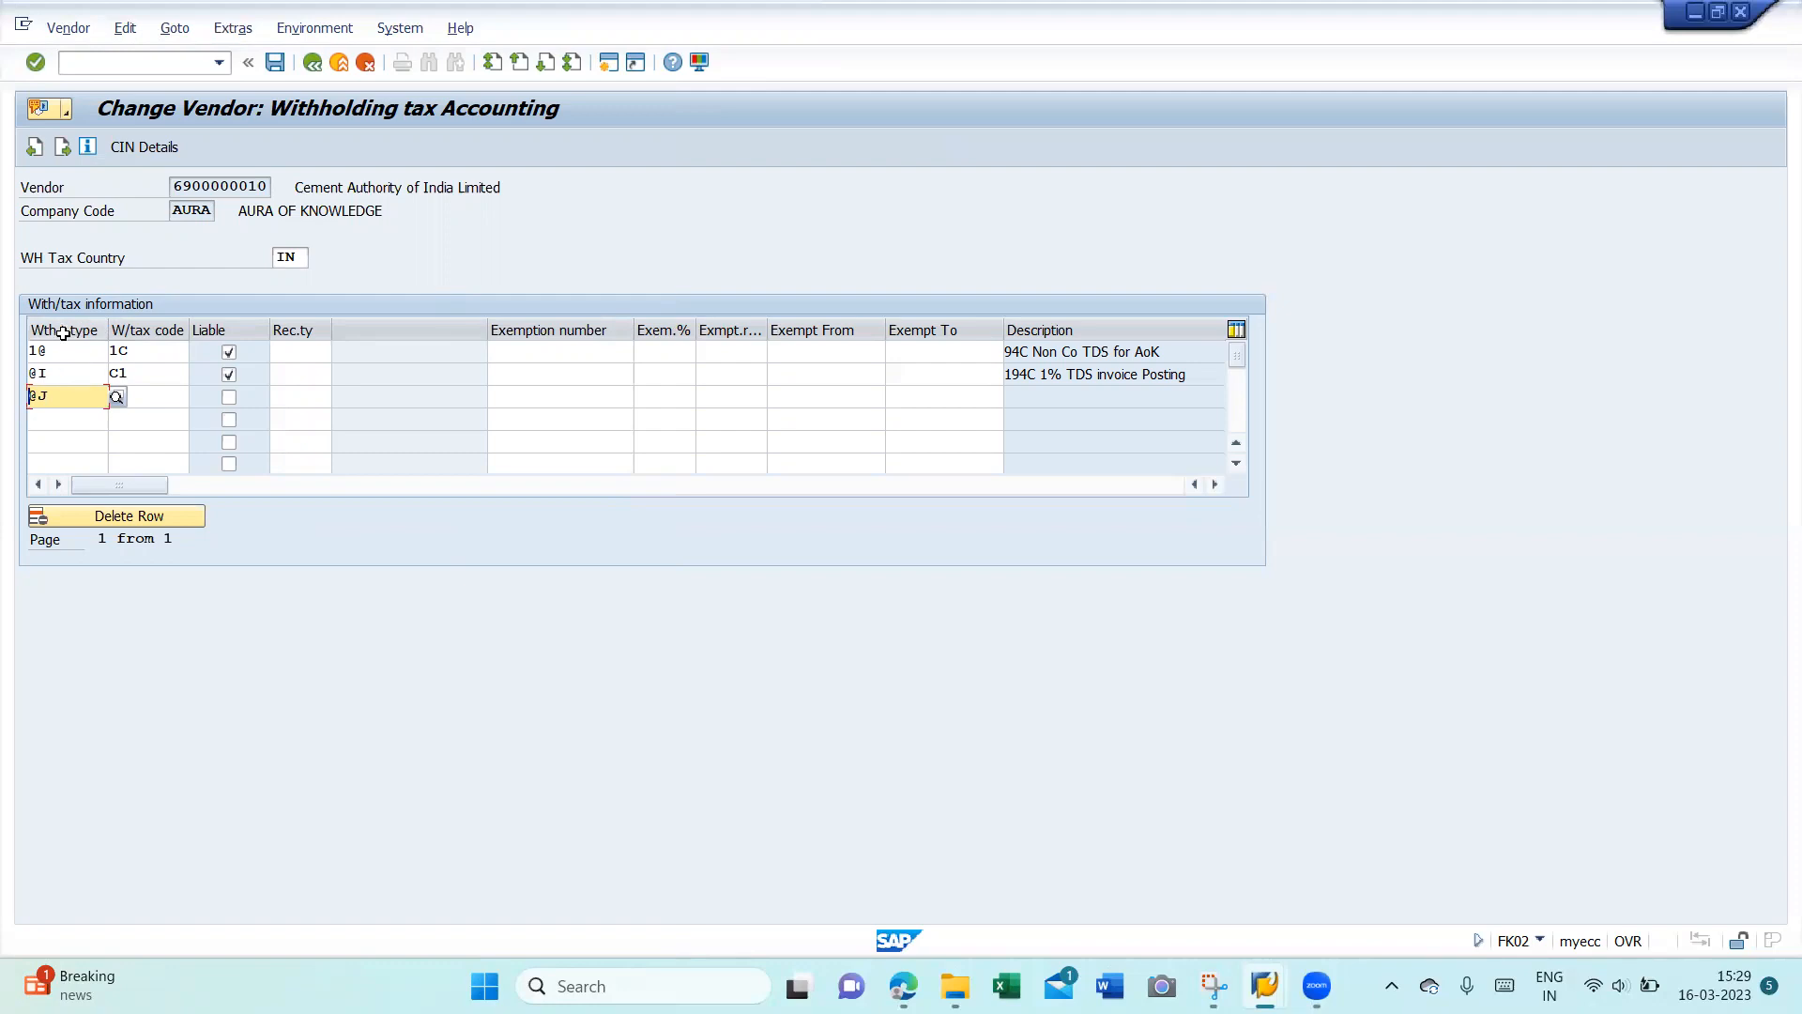
- Give the @J row code J1 and add a J@ row with code 1J
click(138, 396)
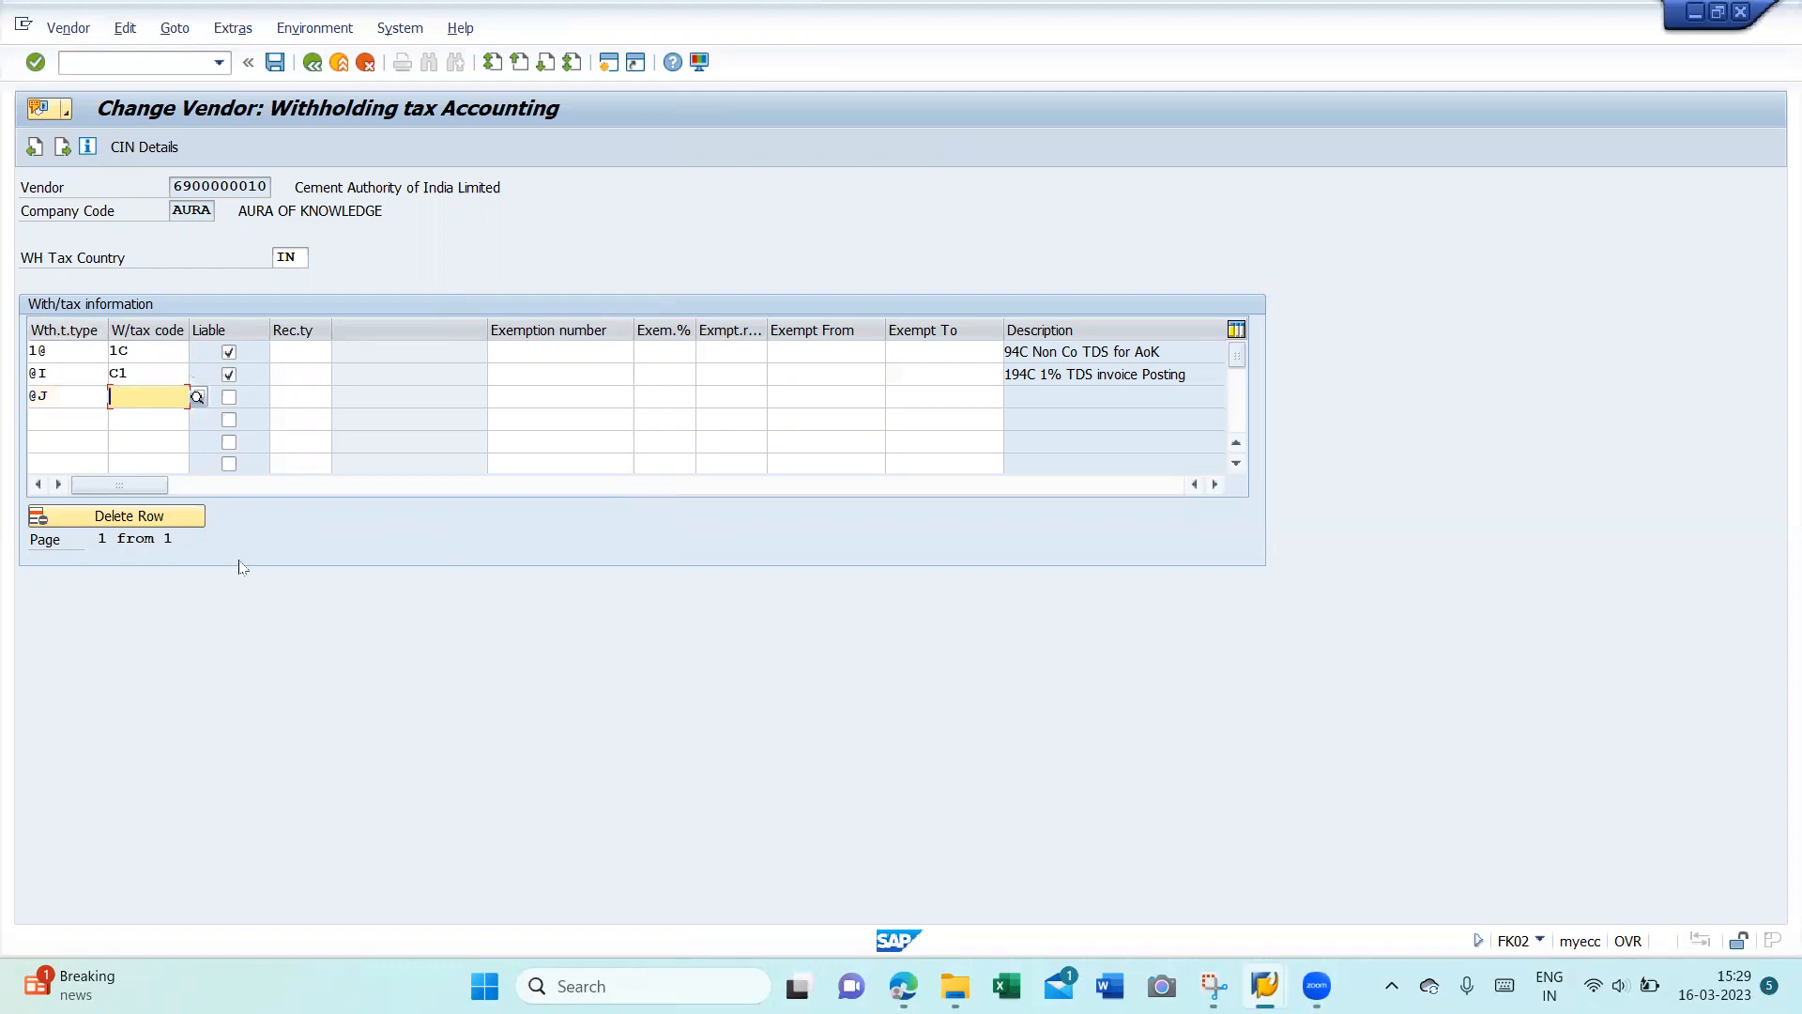
key(F4)
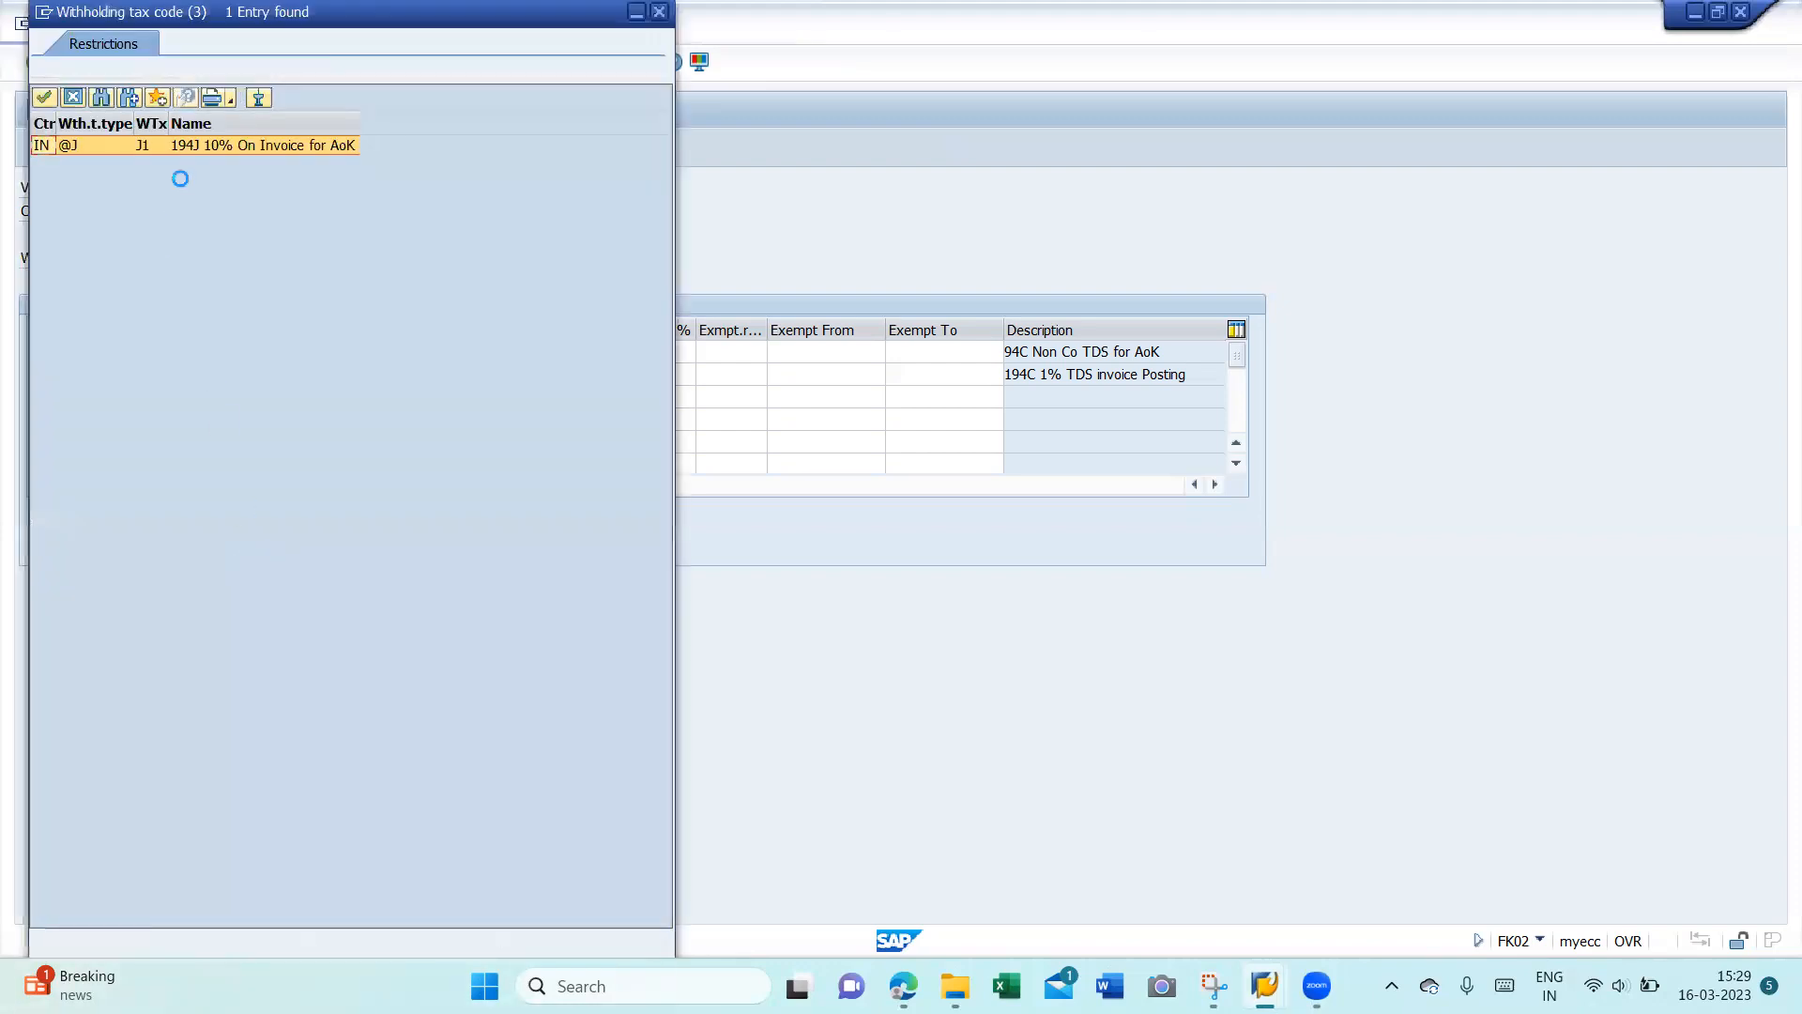
double_click(209, 146)
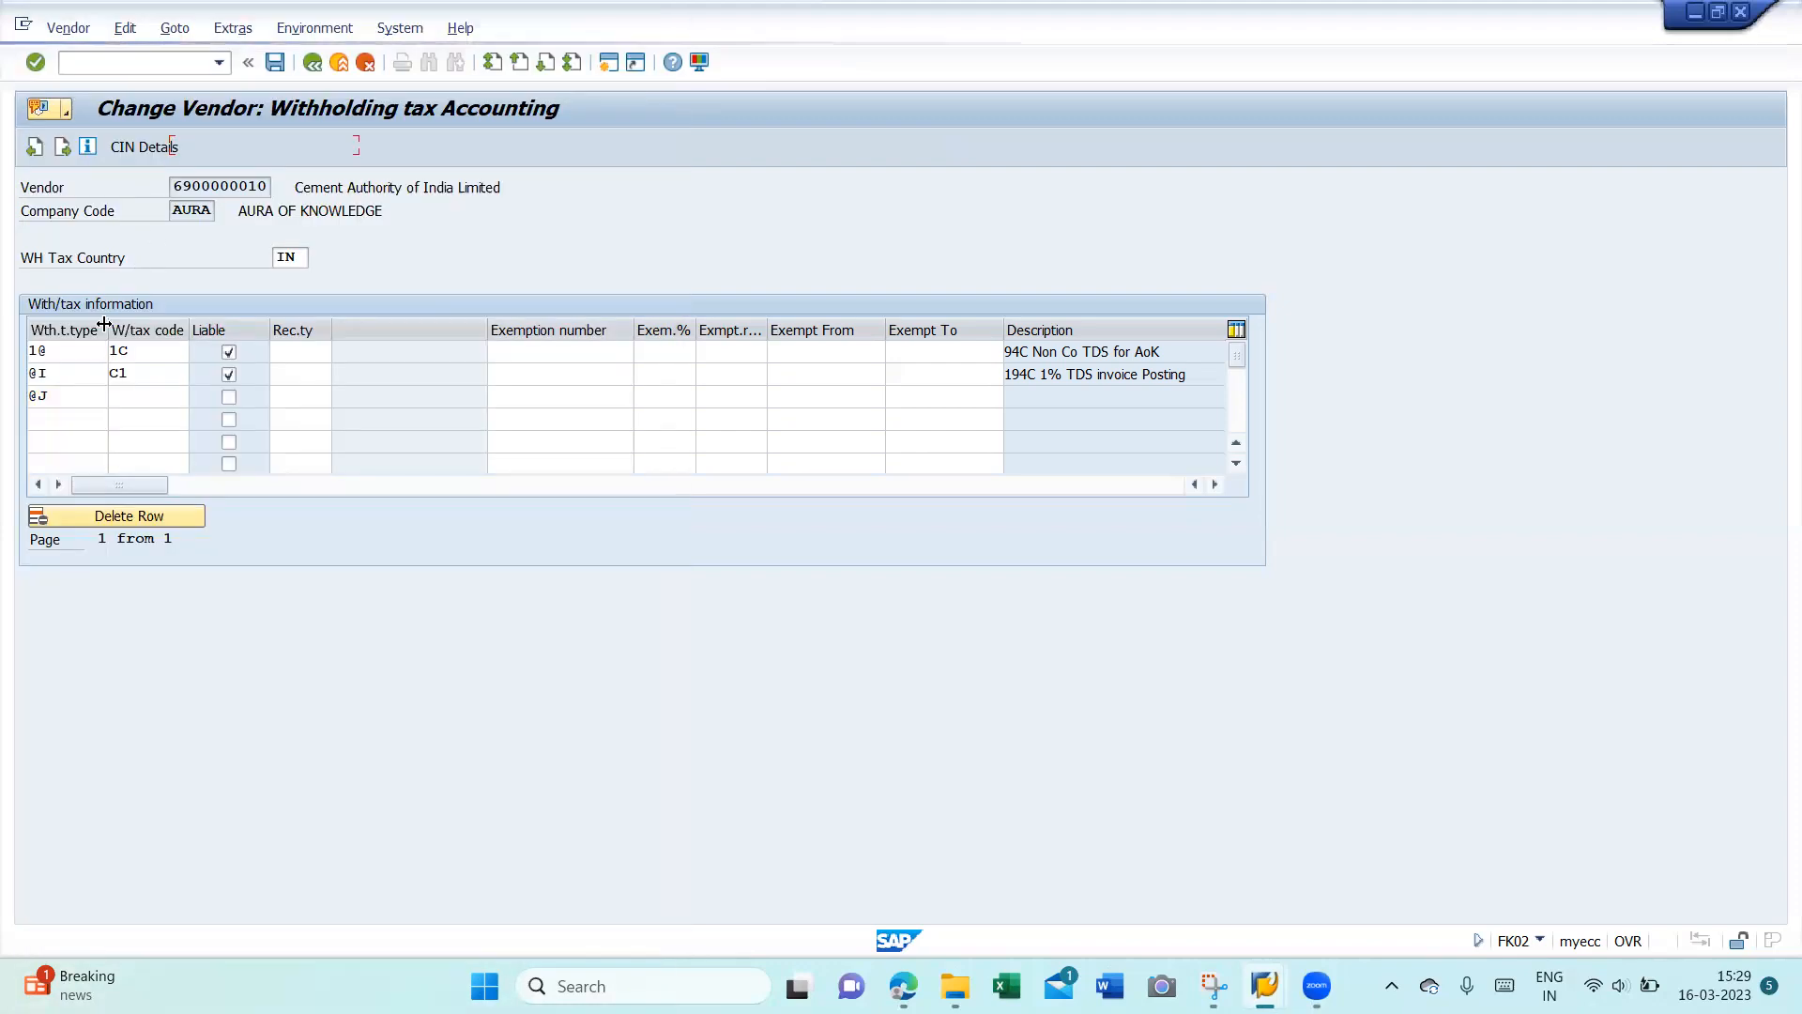
click(76, 420)
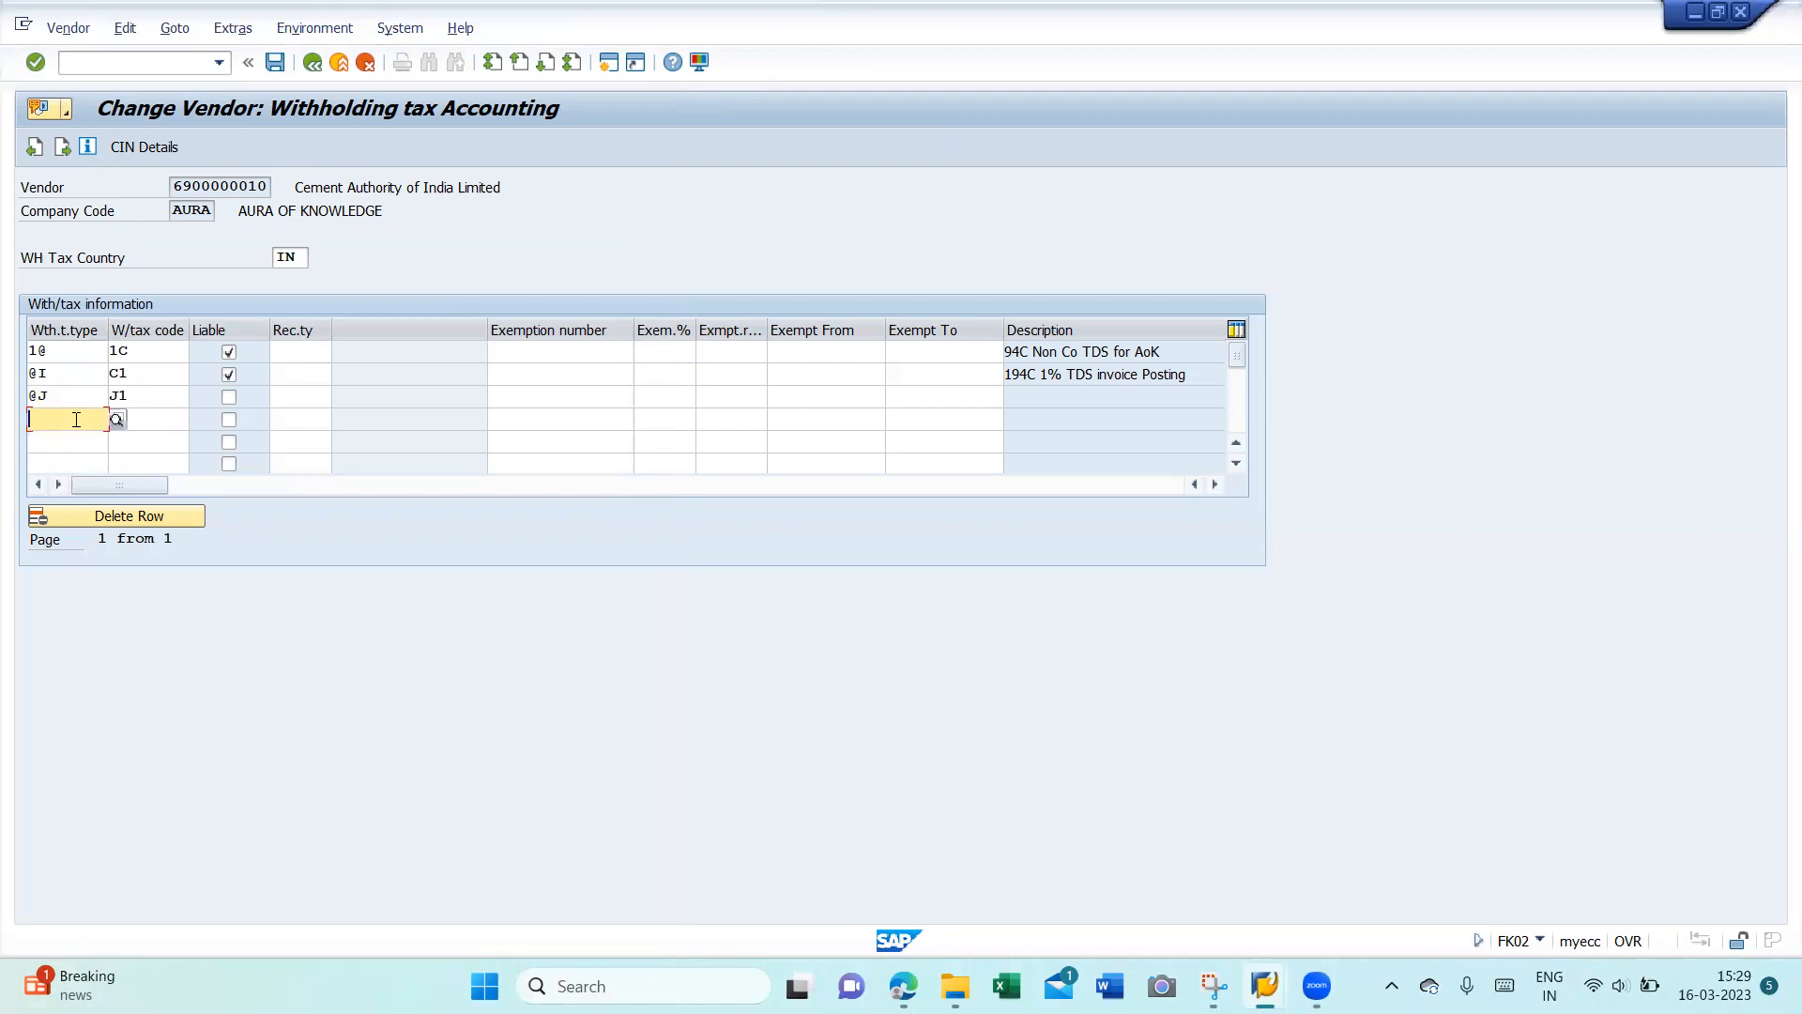
text(j@)
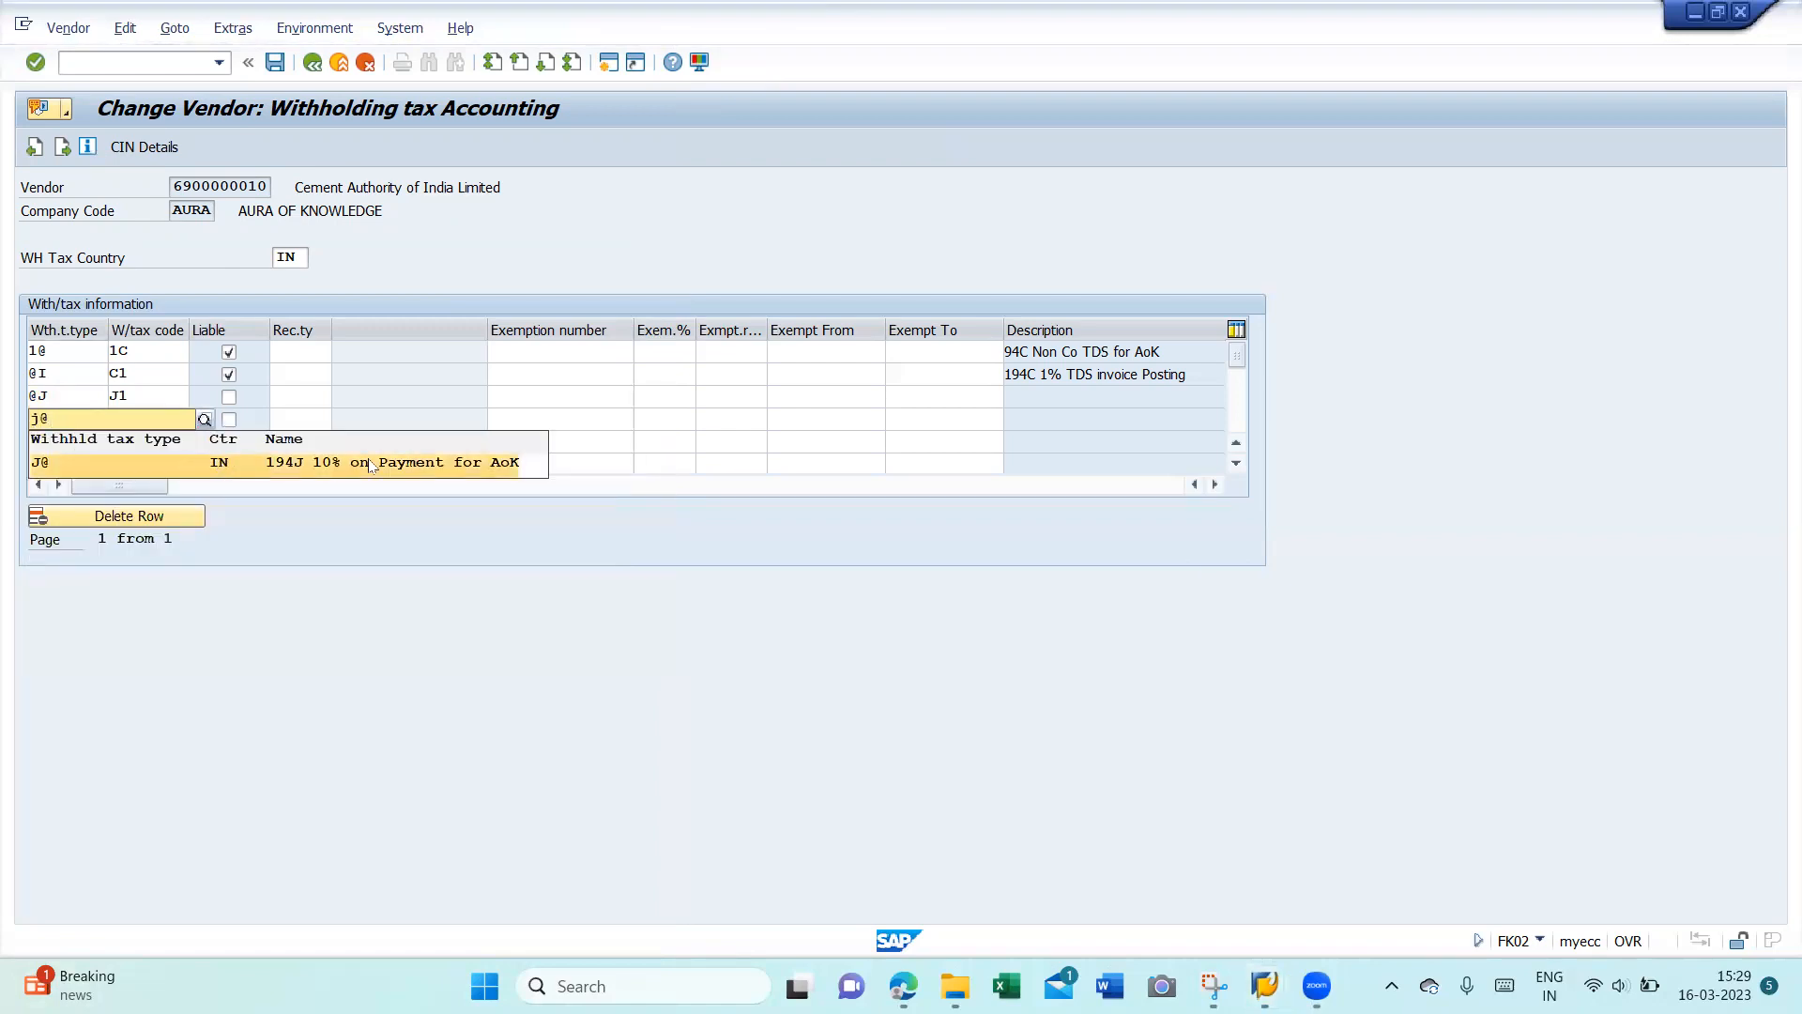
click(414, 462)
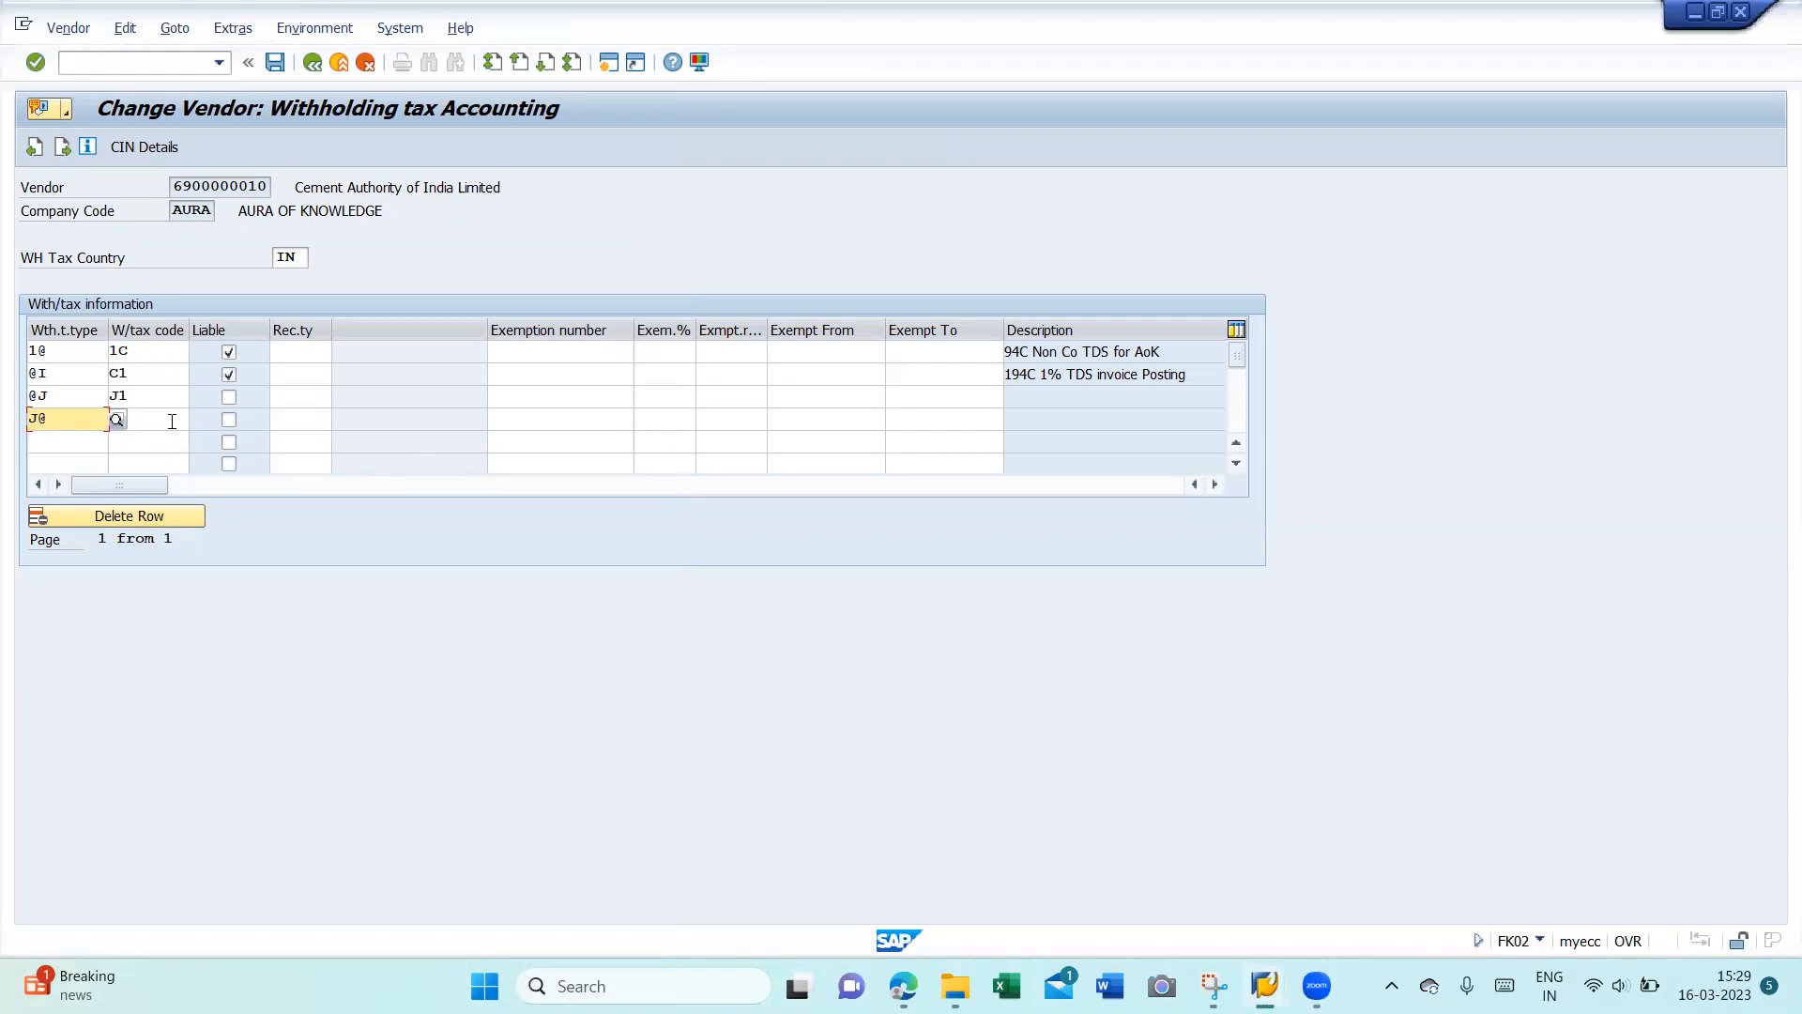
click(172, 420)
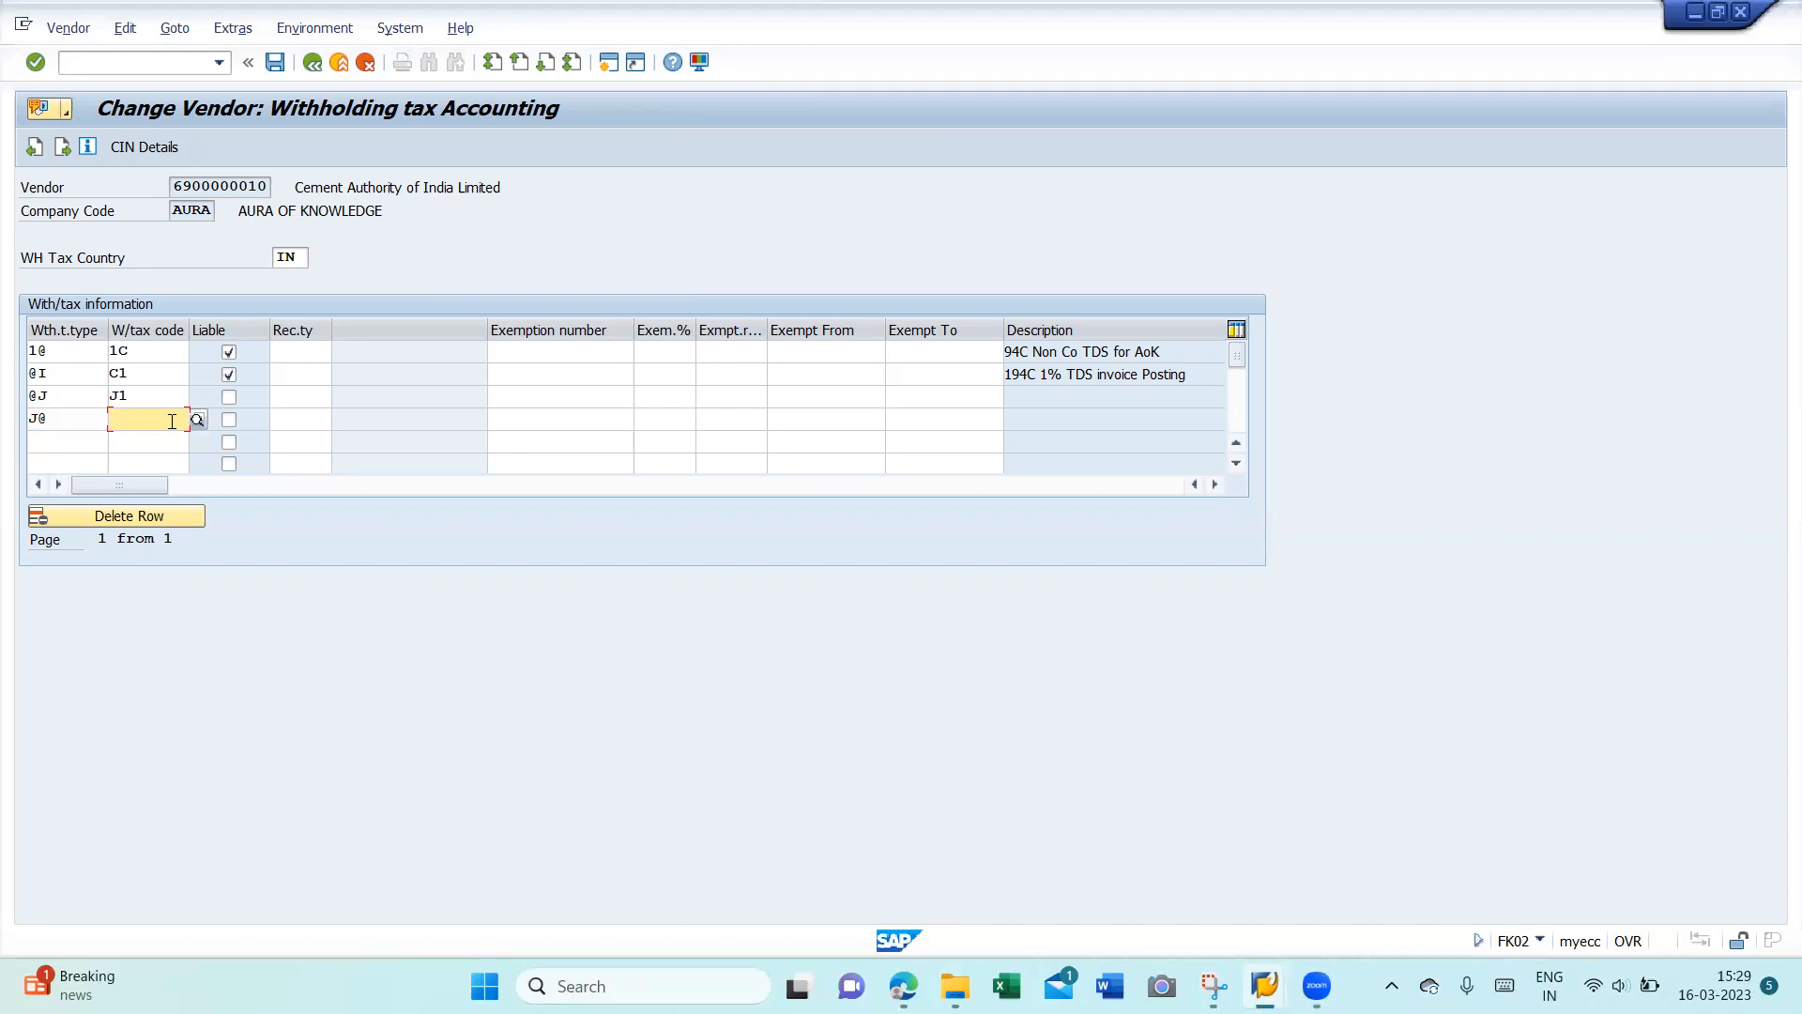
key(F4)
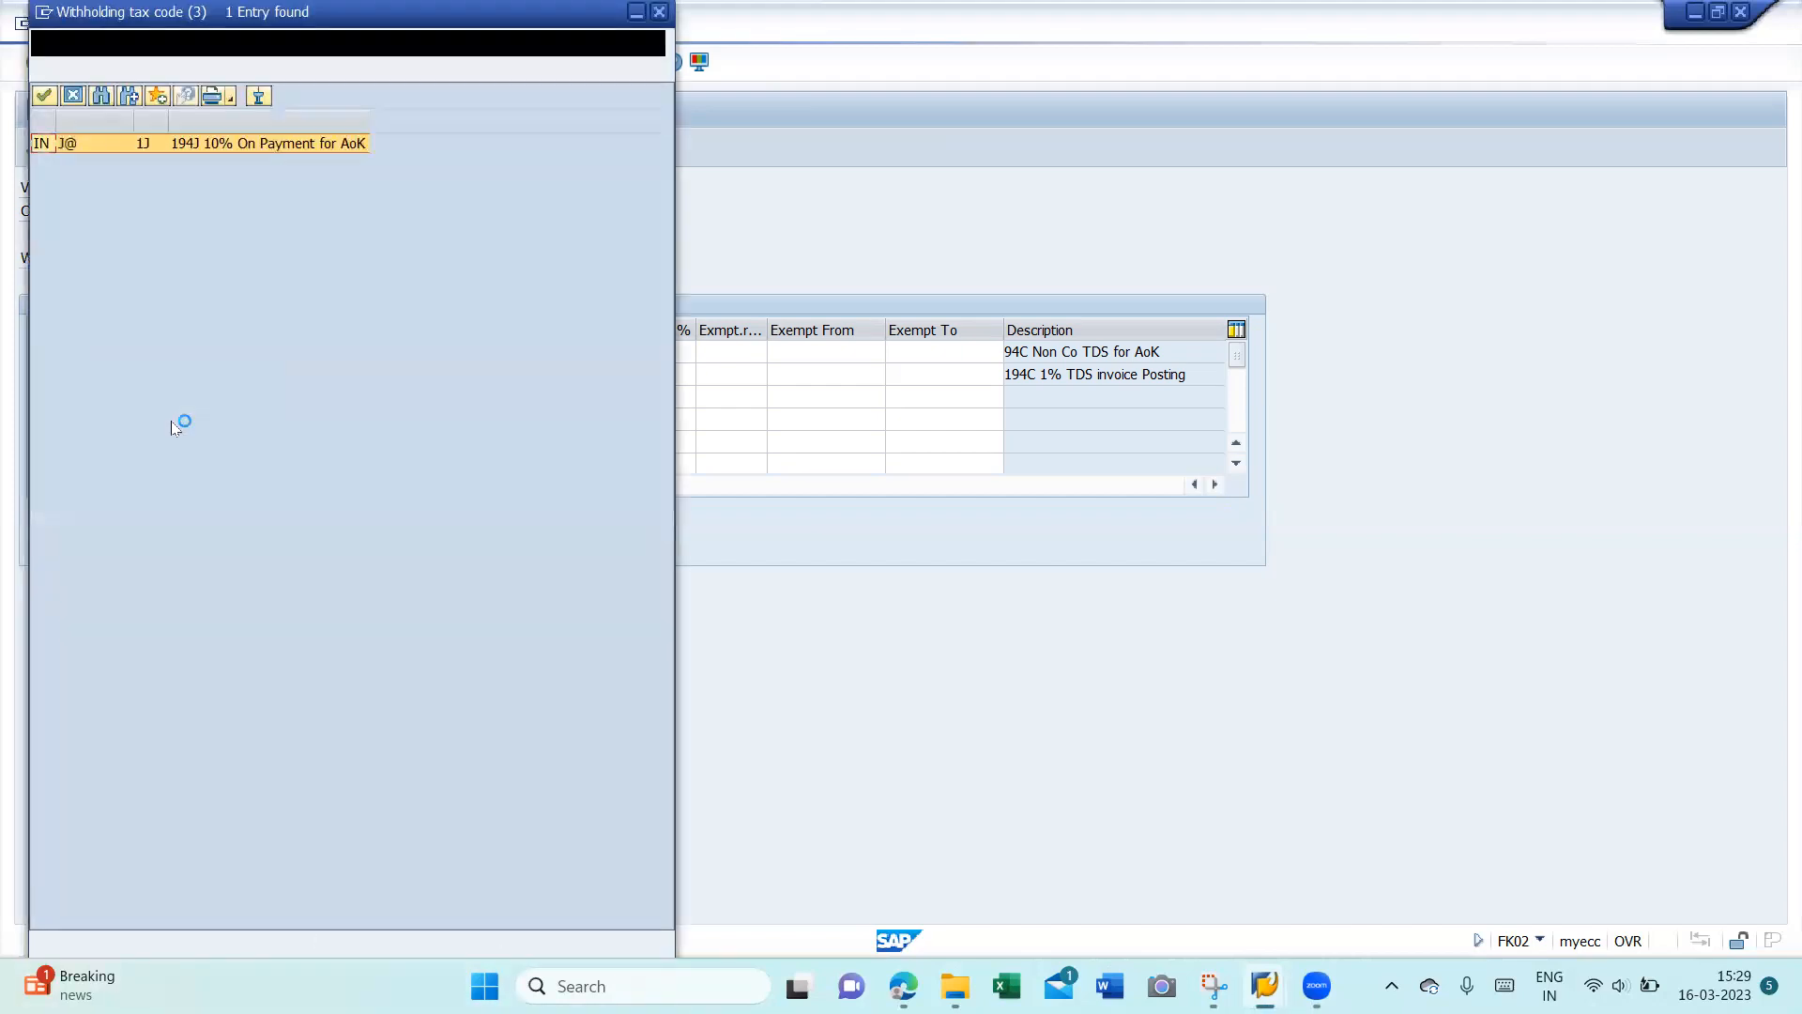
double_click(248, 146)
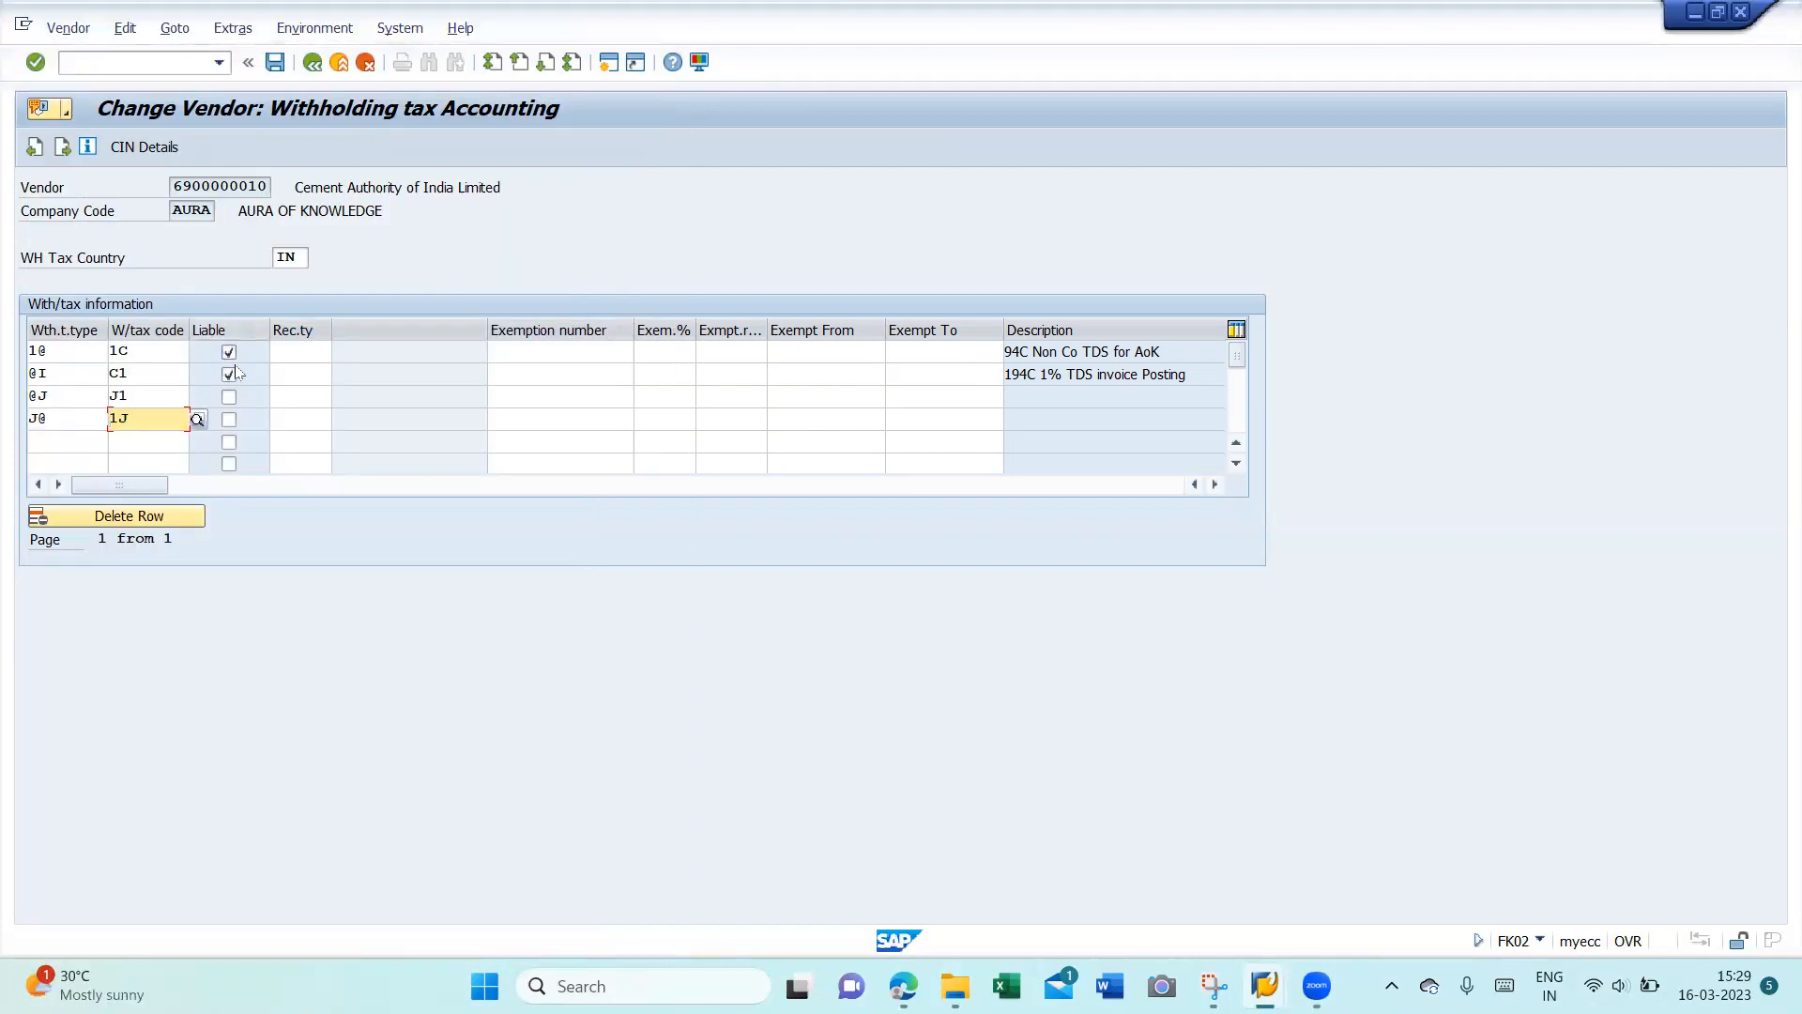
- Mark both 194J rows liable and confirm so their descriptions fill in
click(229, 396)
click(230, 420)
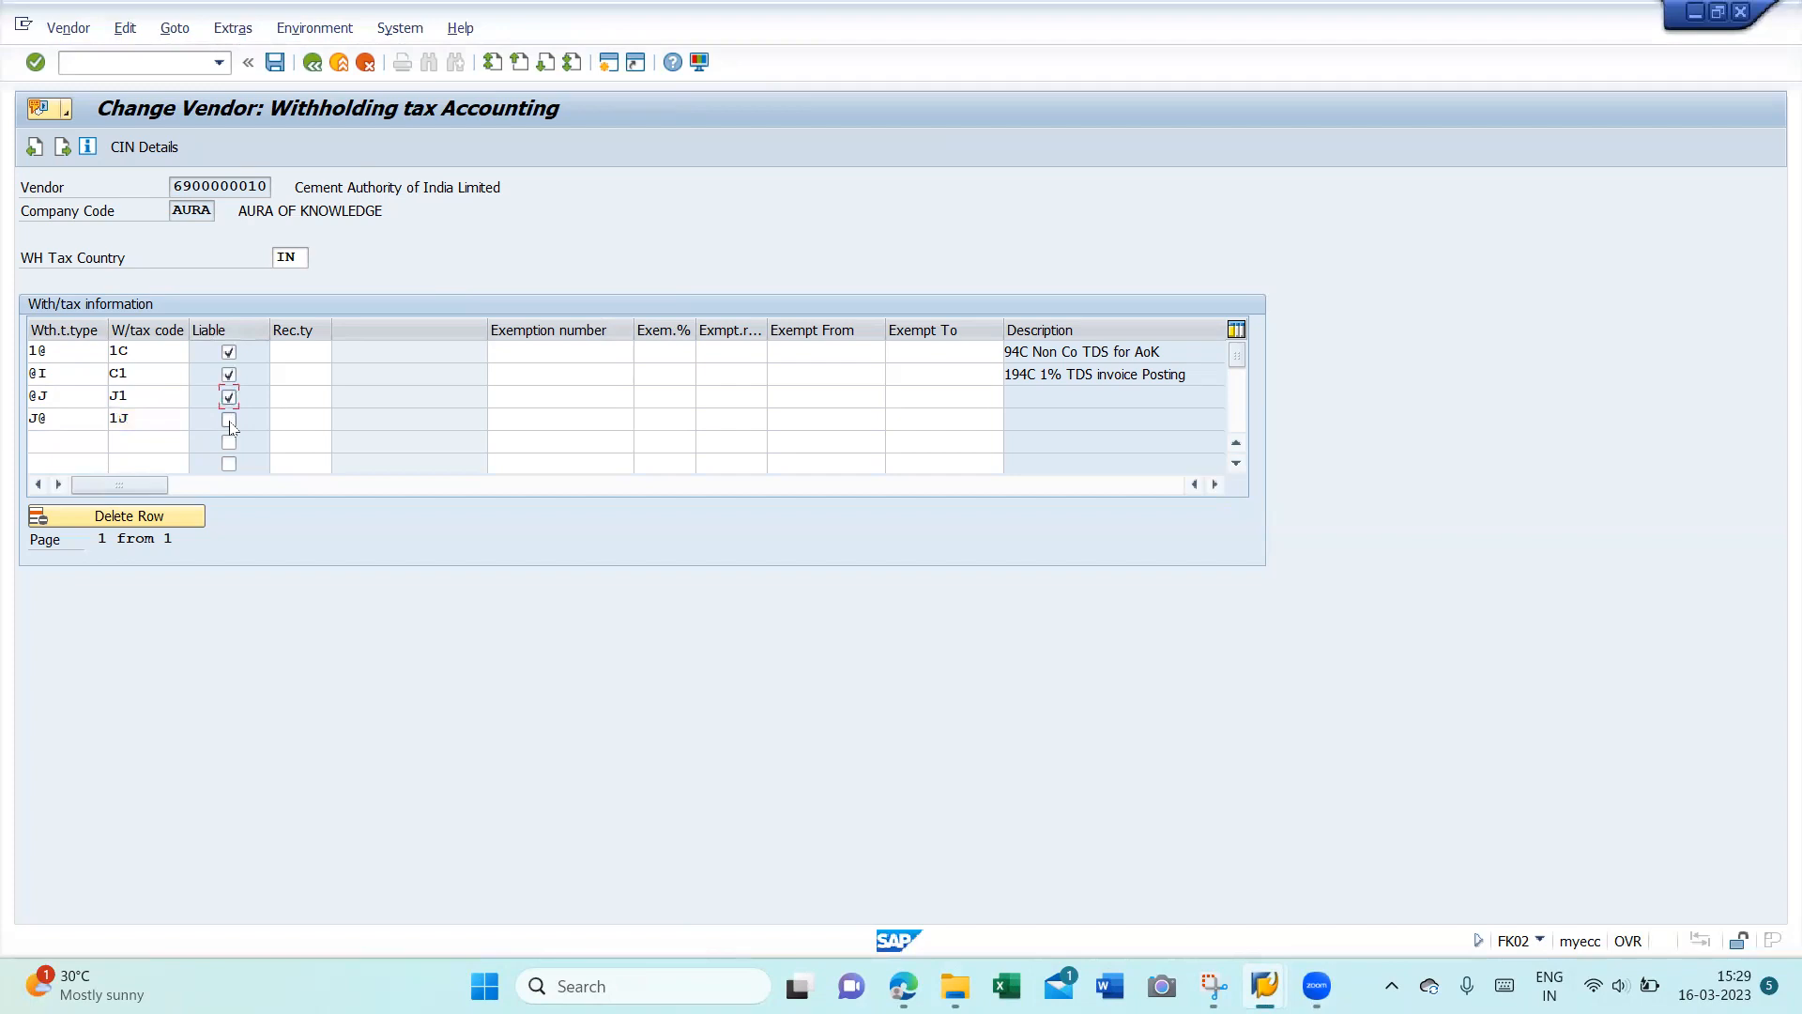
key(Return)
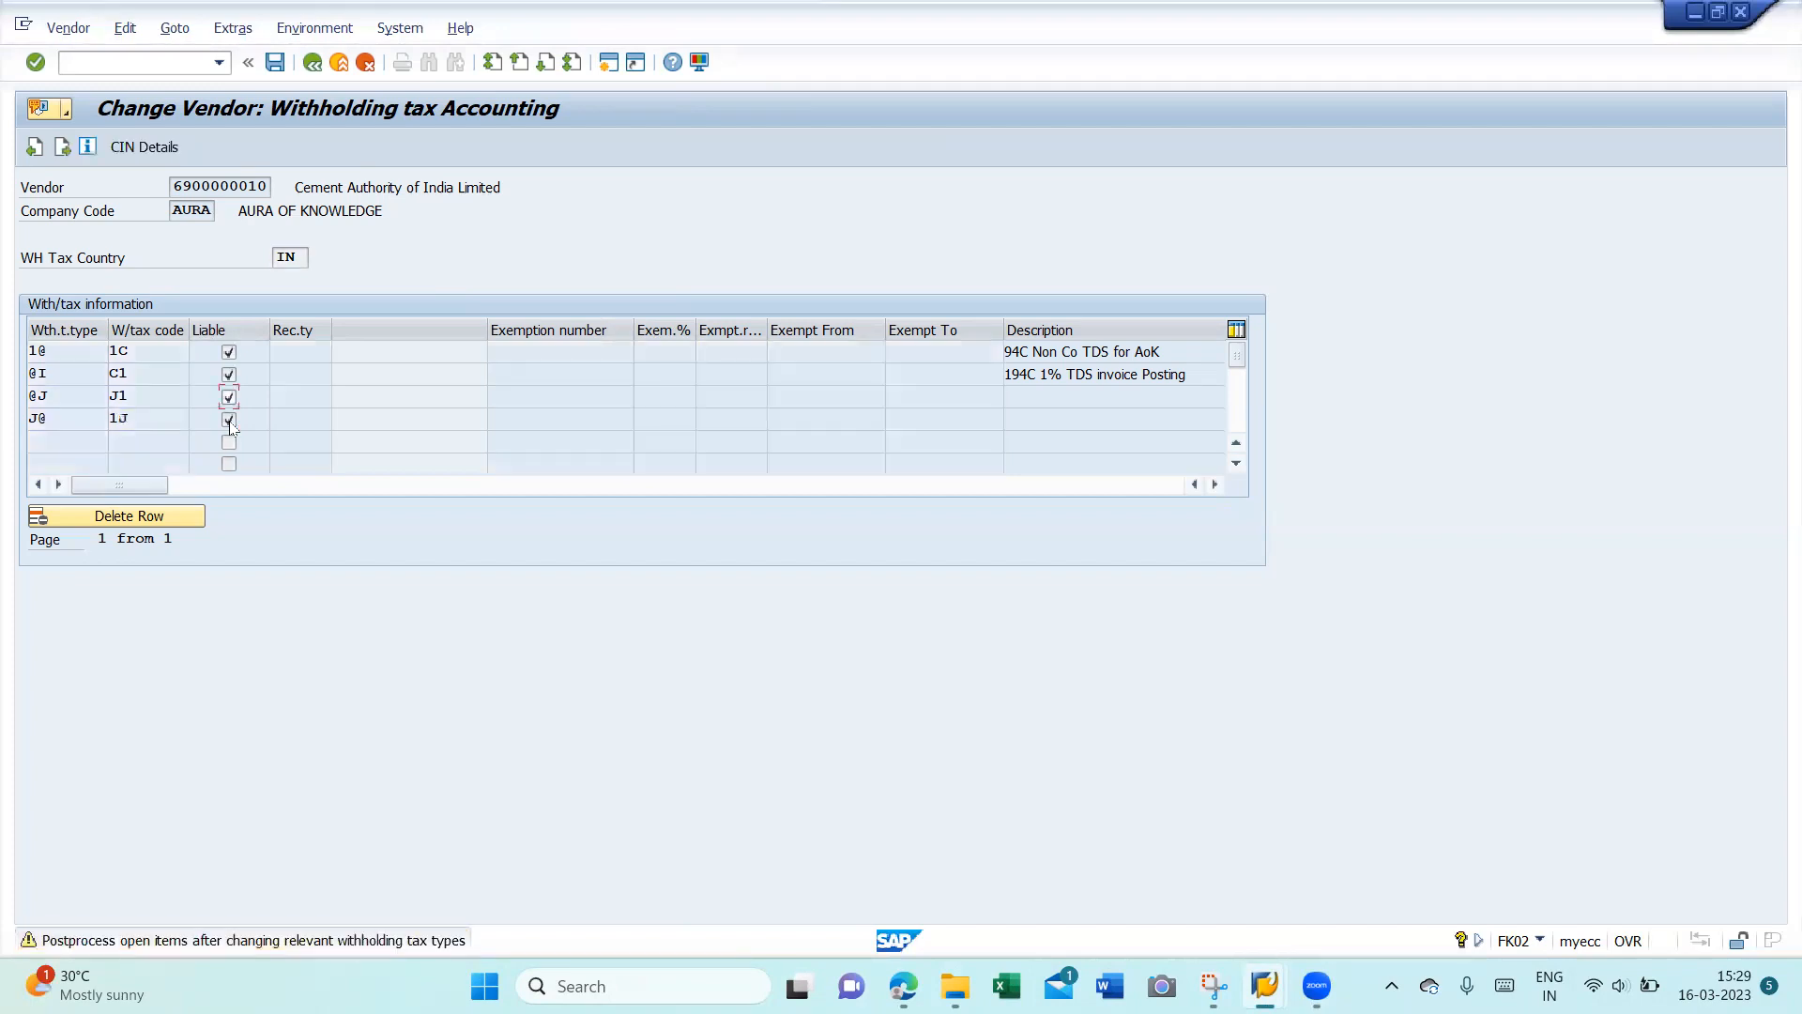
key(Return)
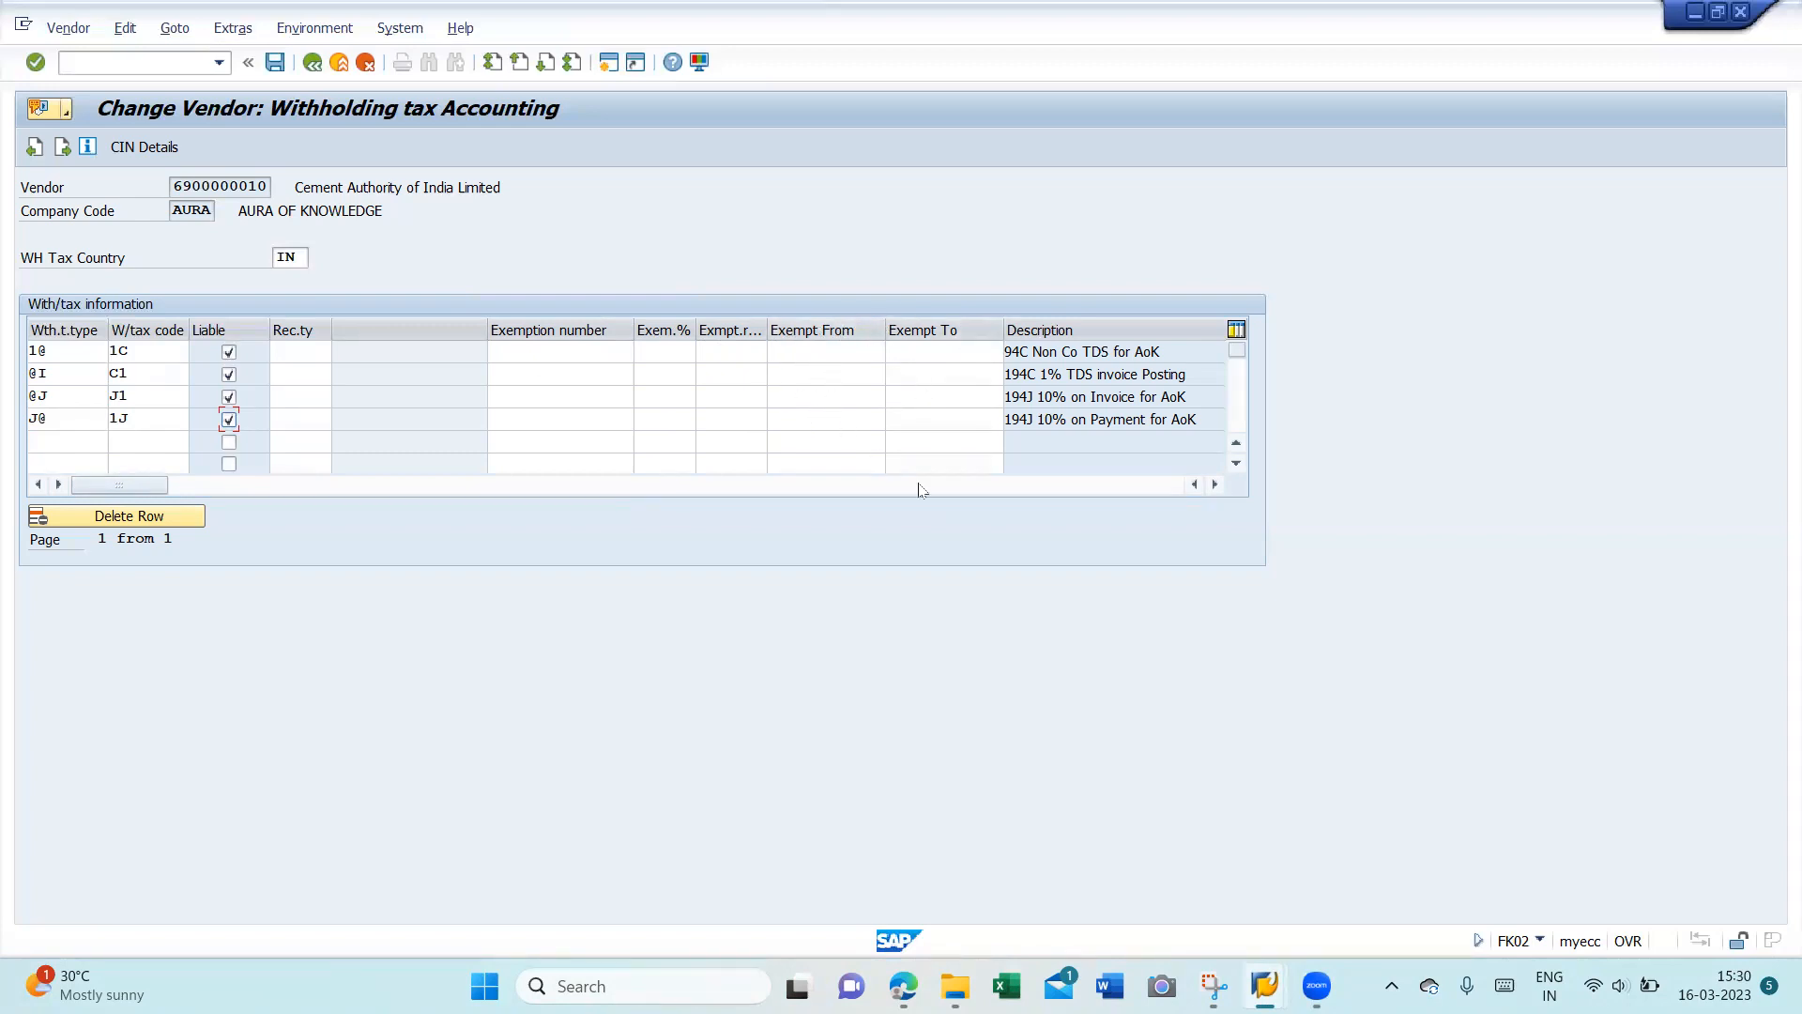
click(1214, 484)
click(1214, 484)
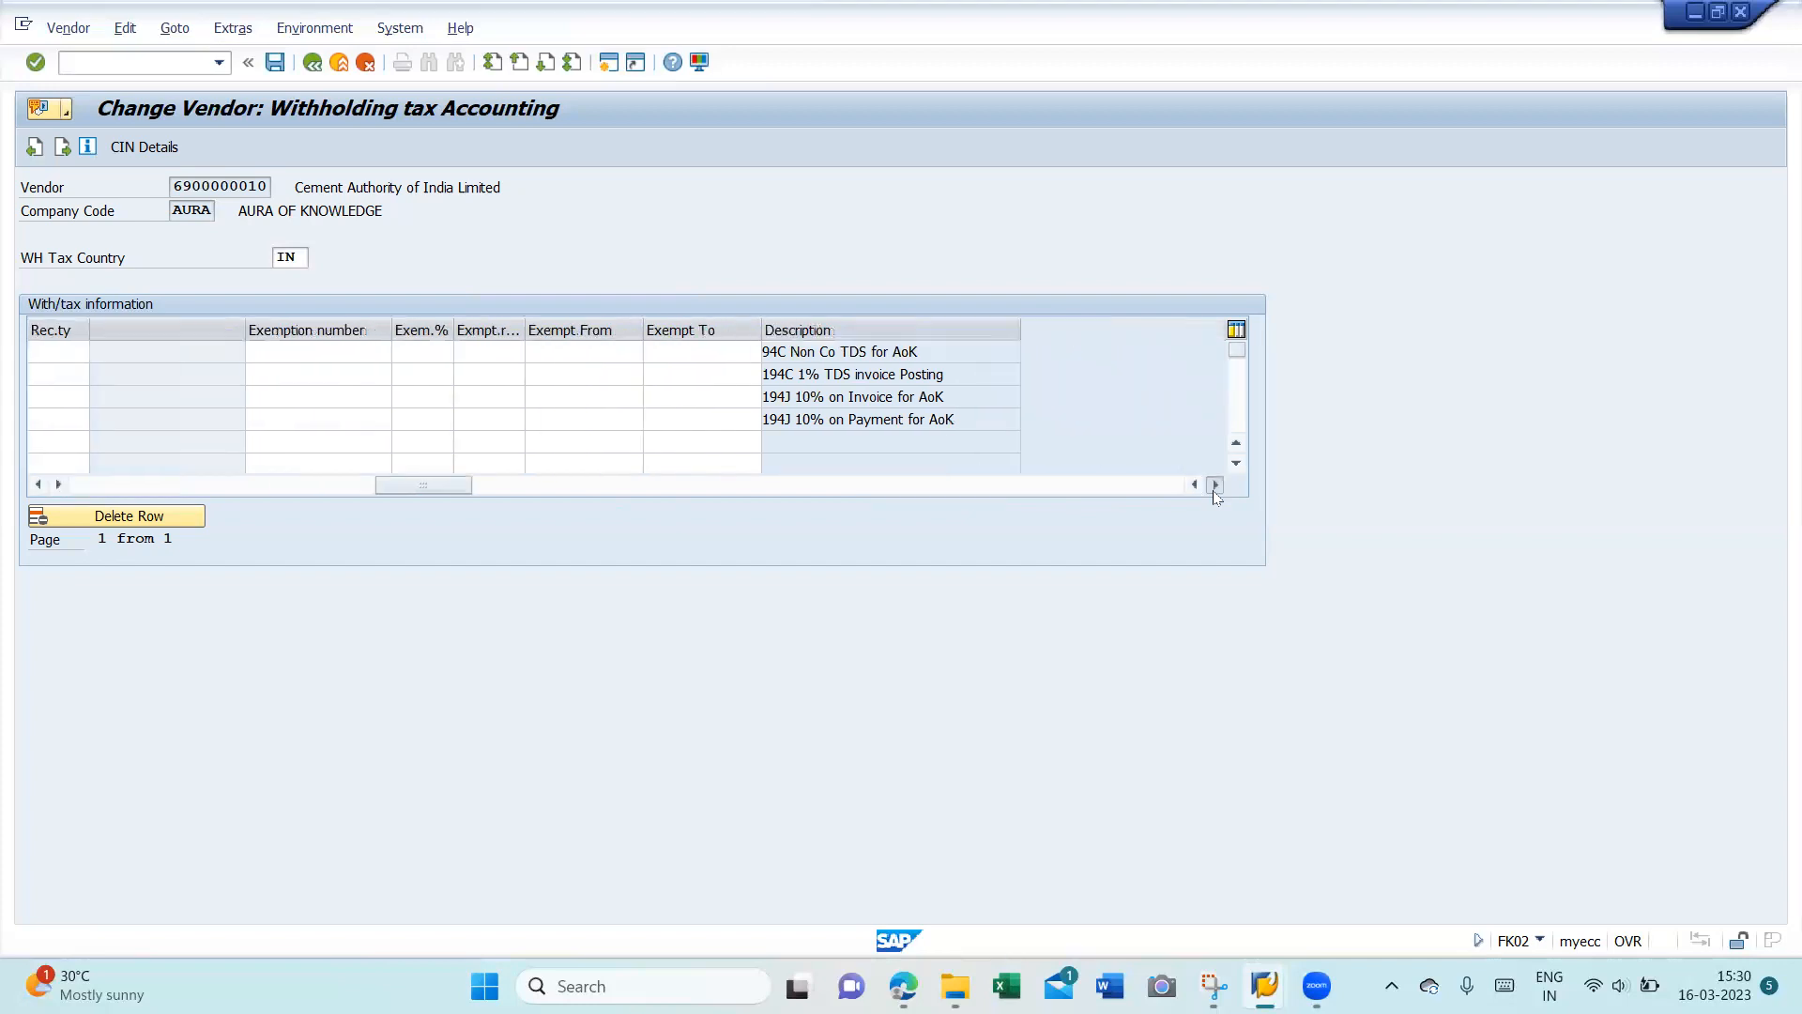
click(1215, 484)
click(1196, 485)
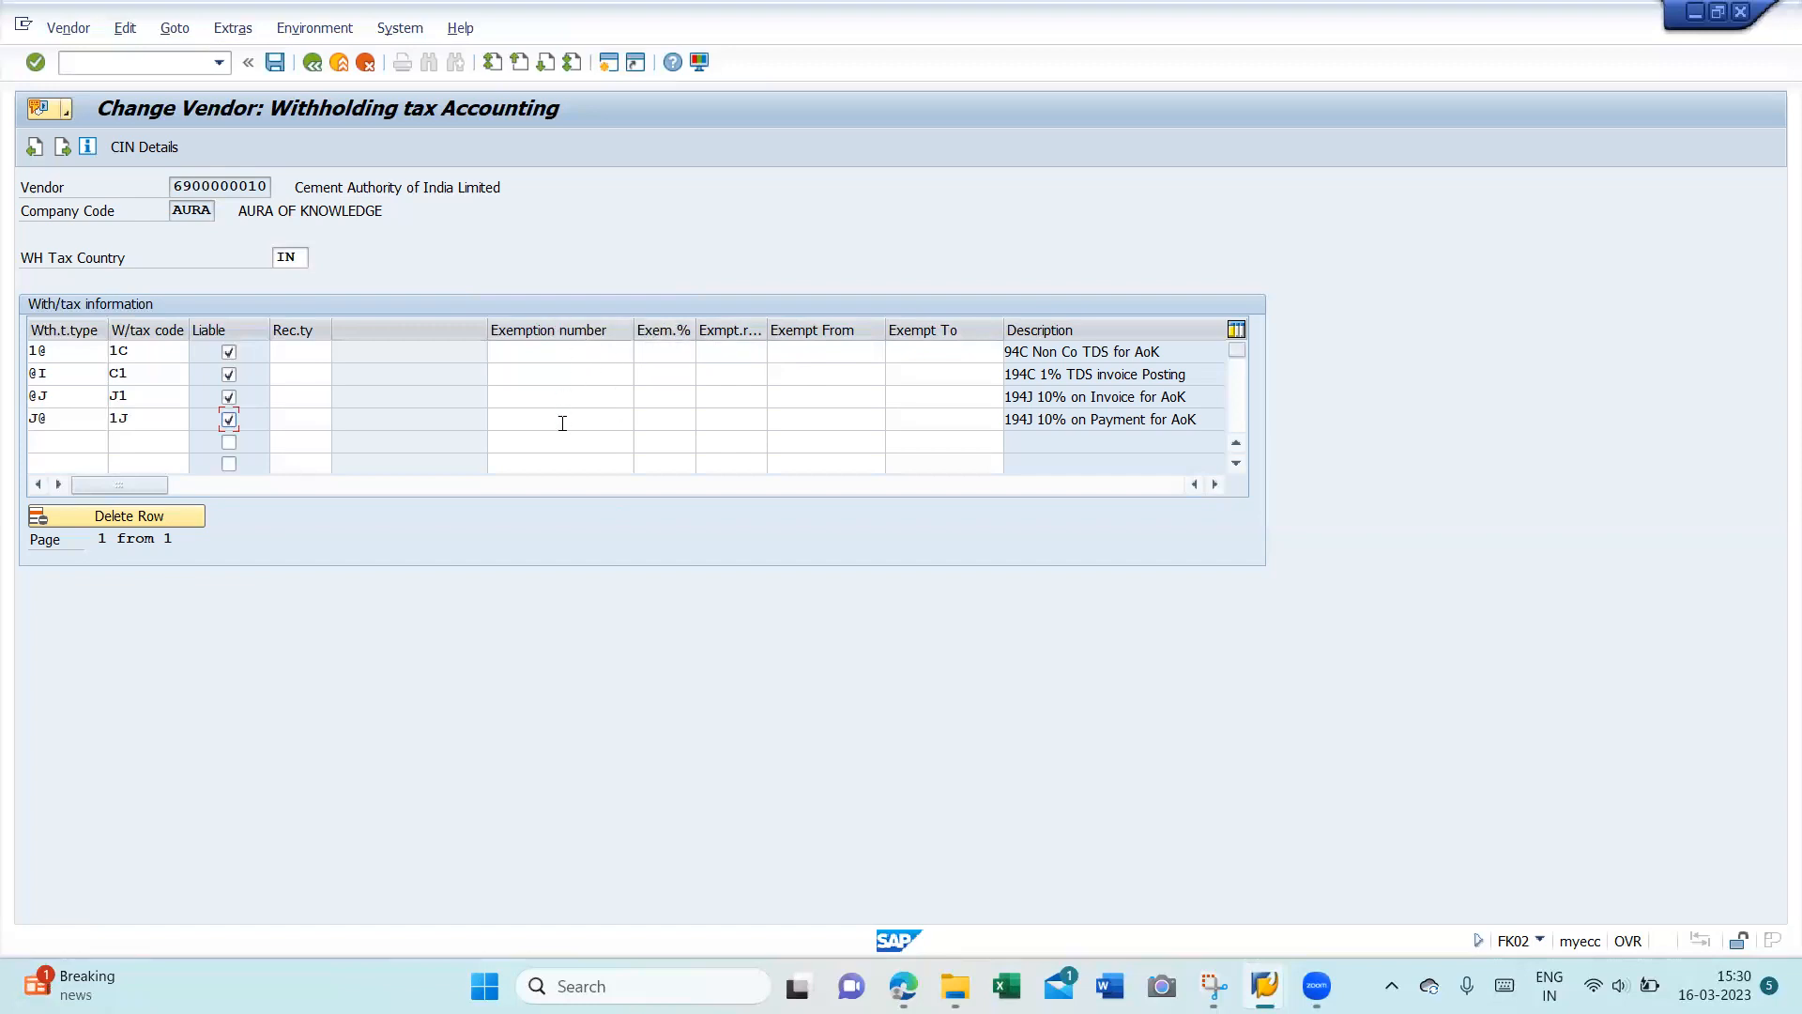
- Save the vendor changes, then simulate the invoice and return to editing, accepting line-item deletion
click(275, 64)
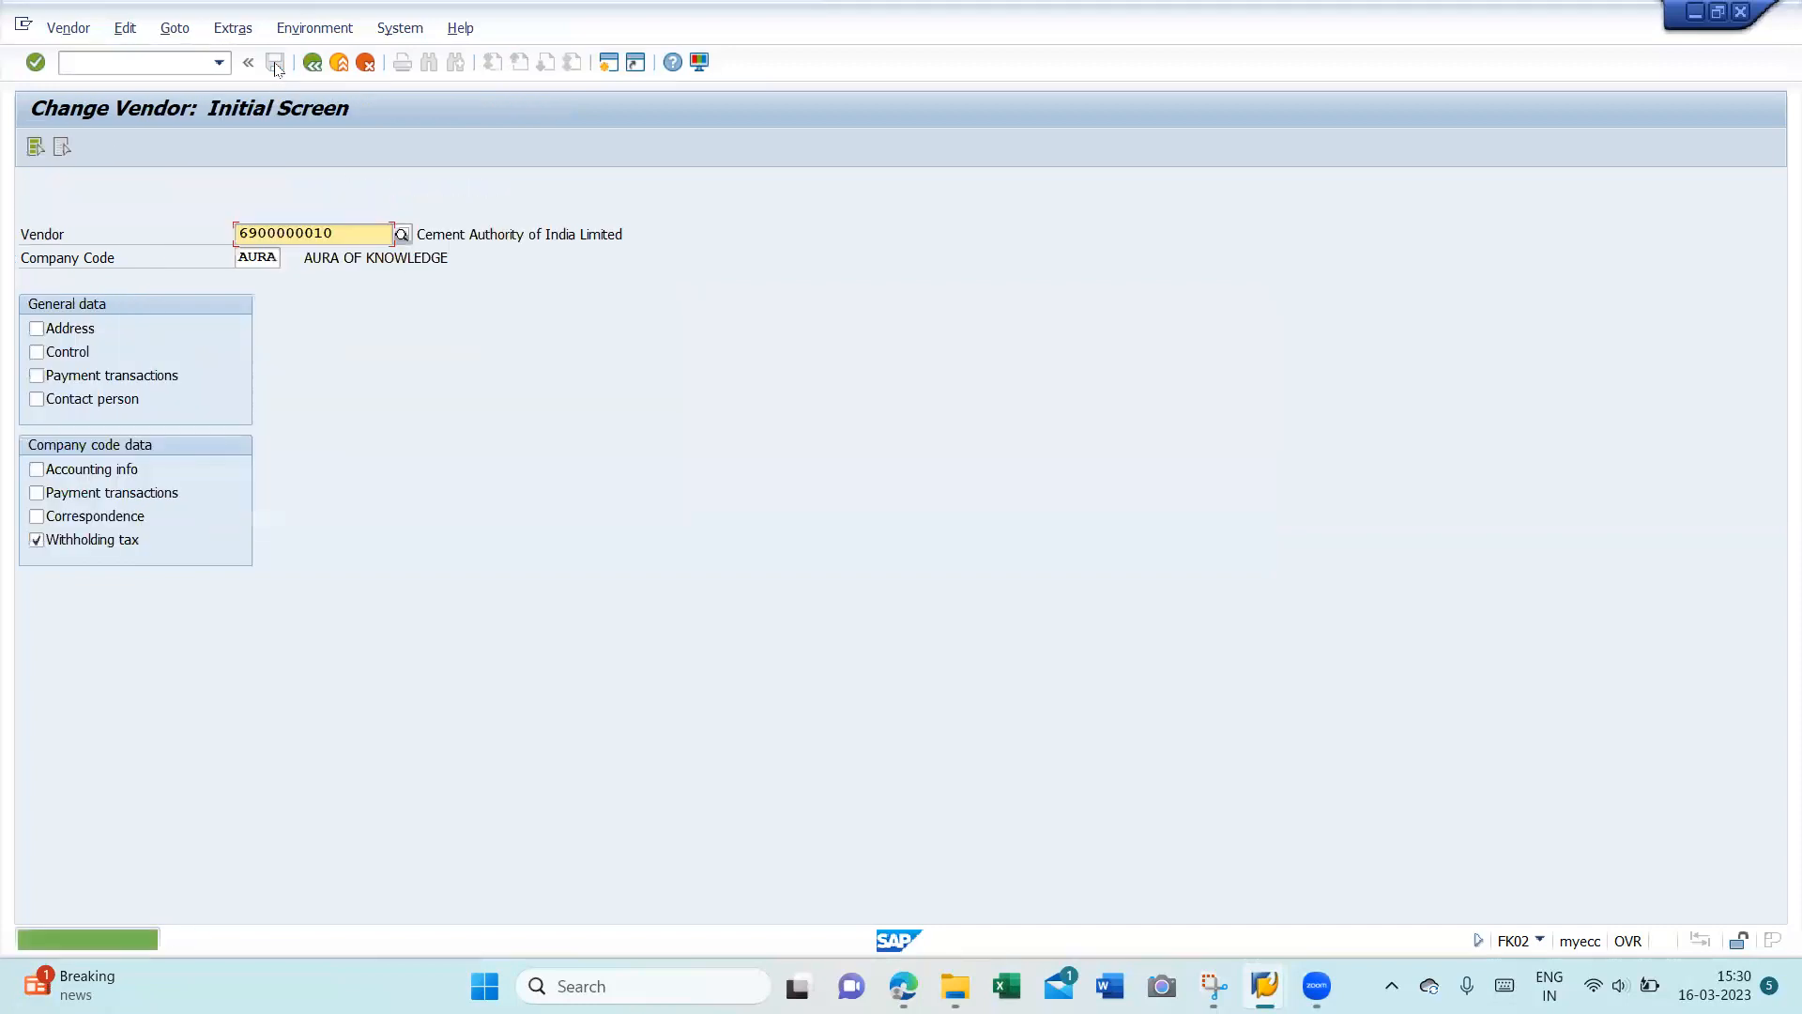
key(F3)
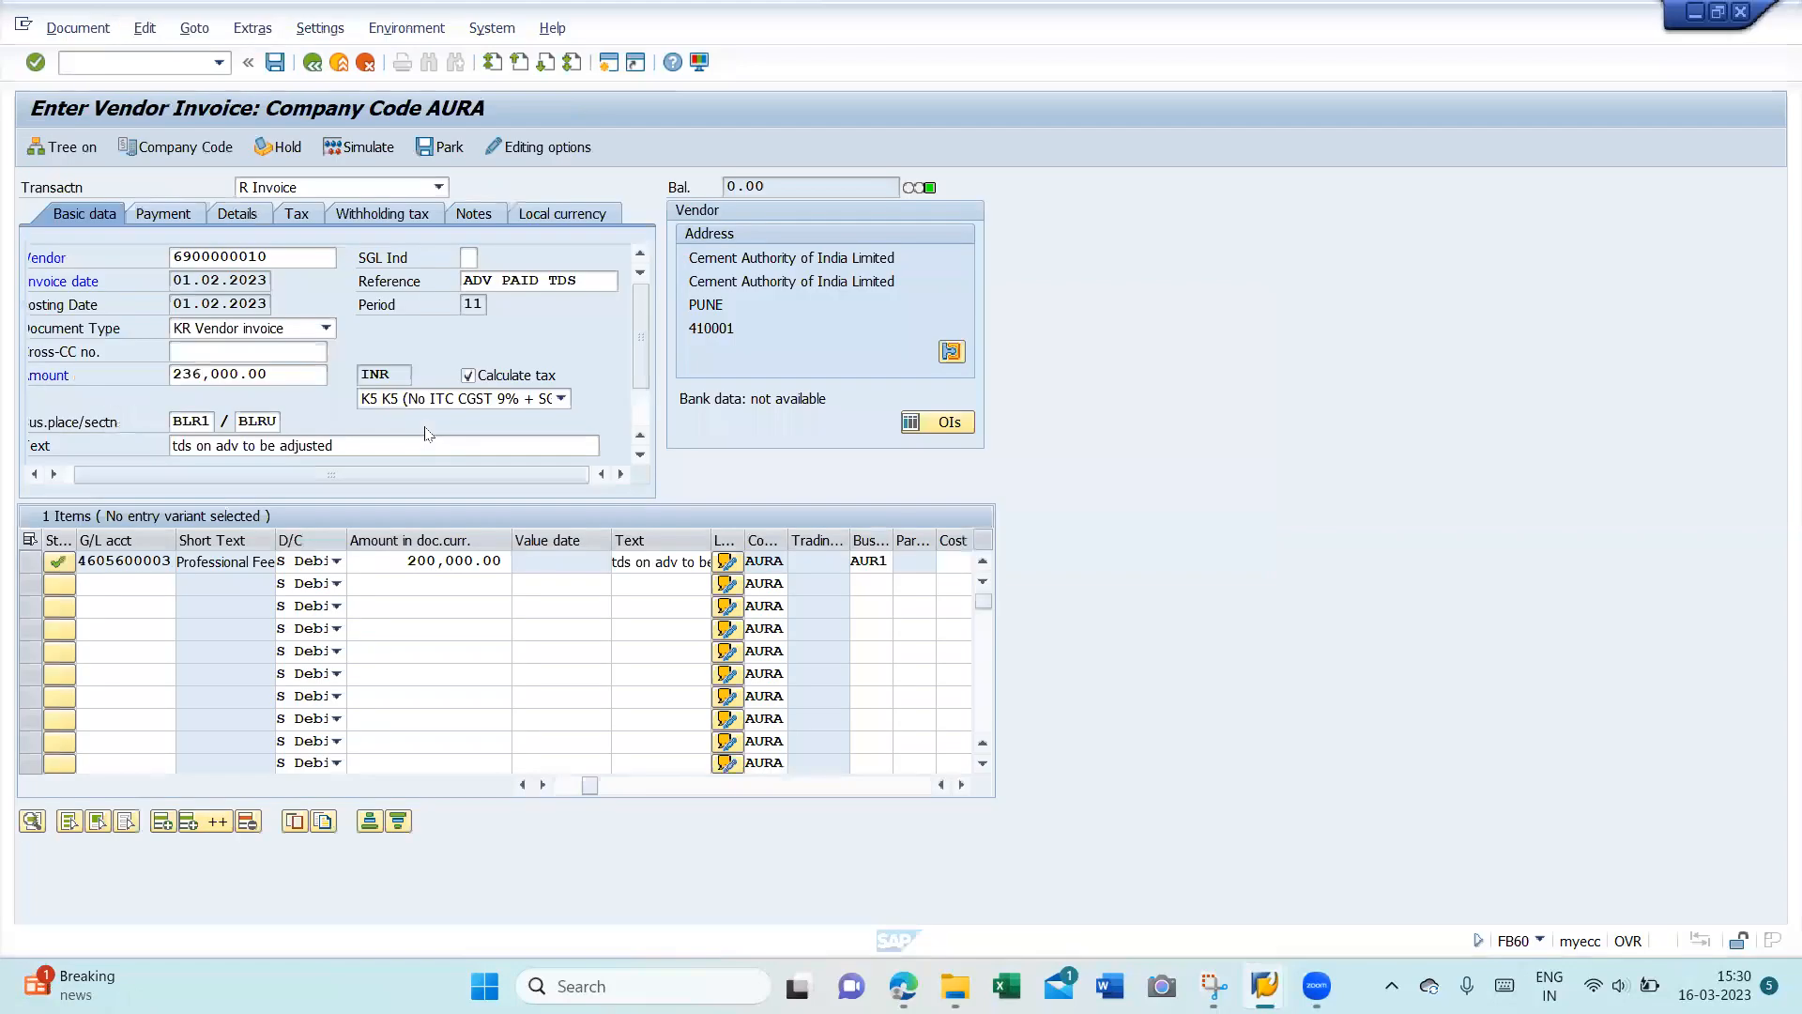
click(364, 151)
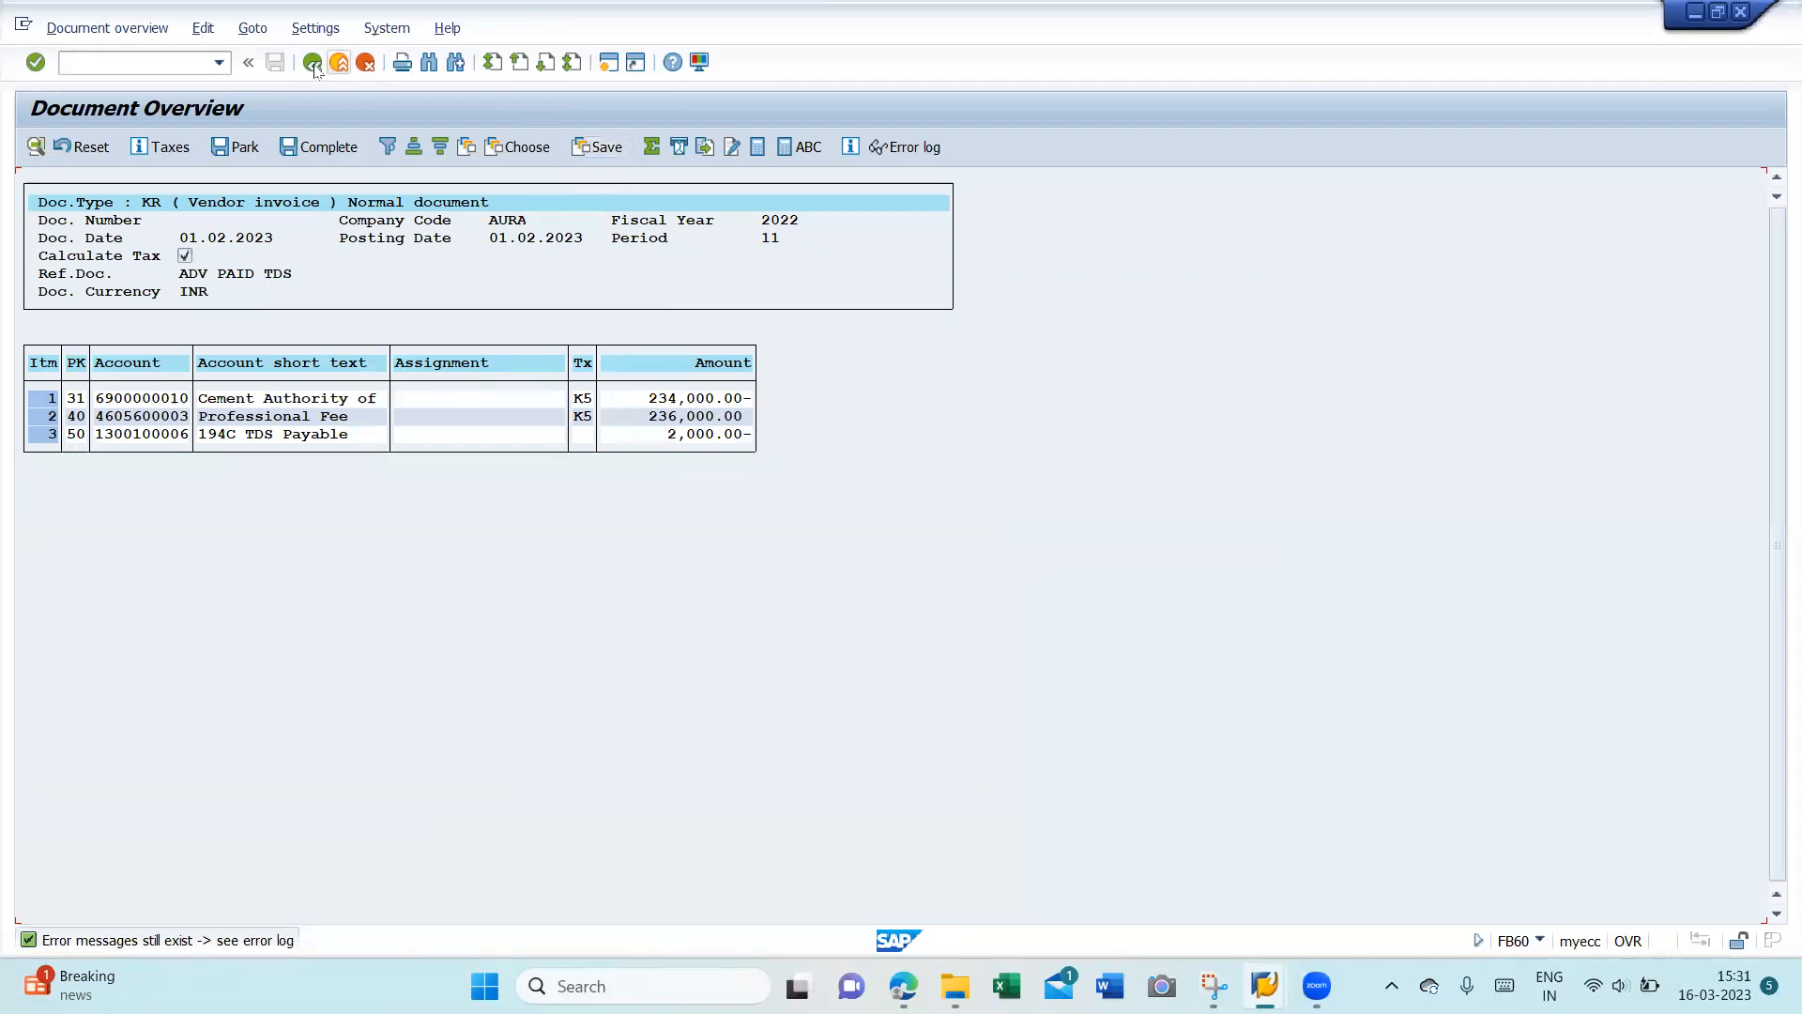
key(F3)
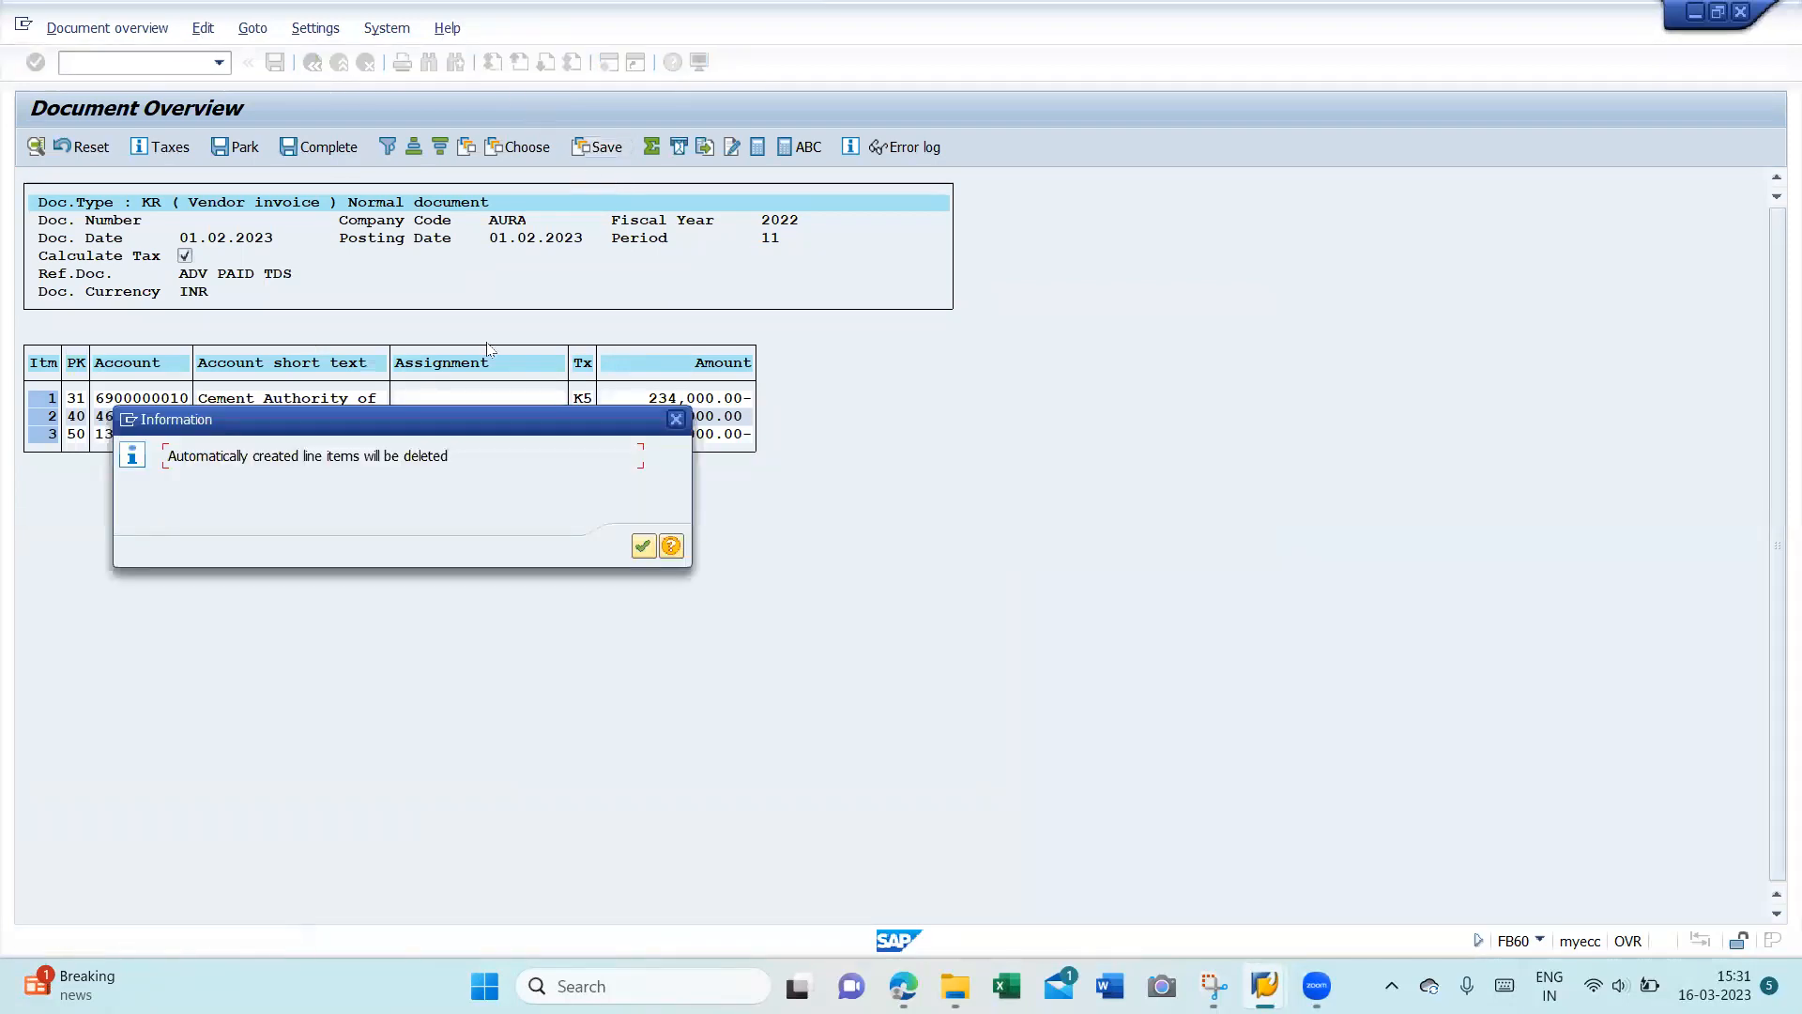
click(644, 546)
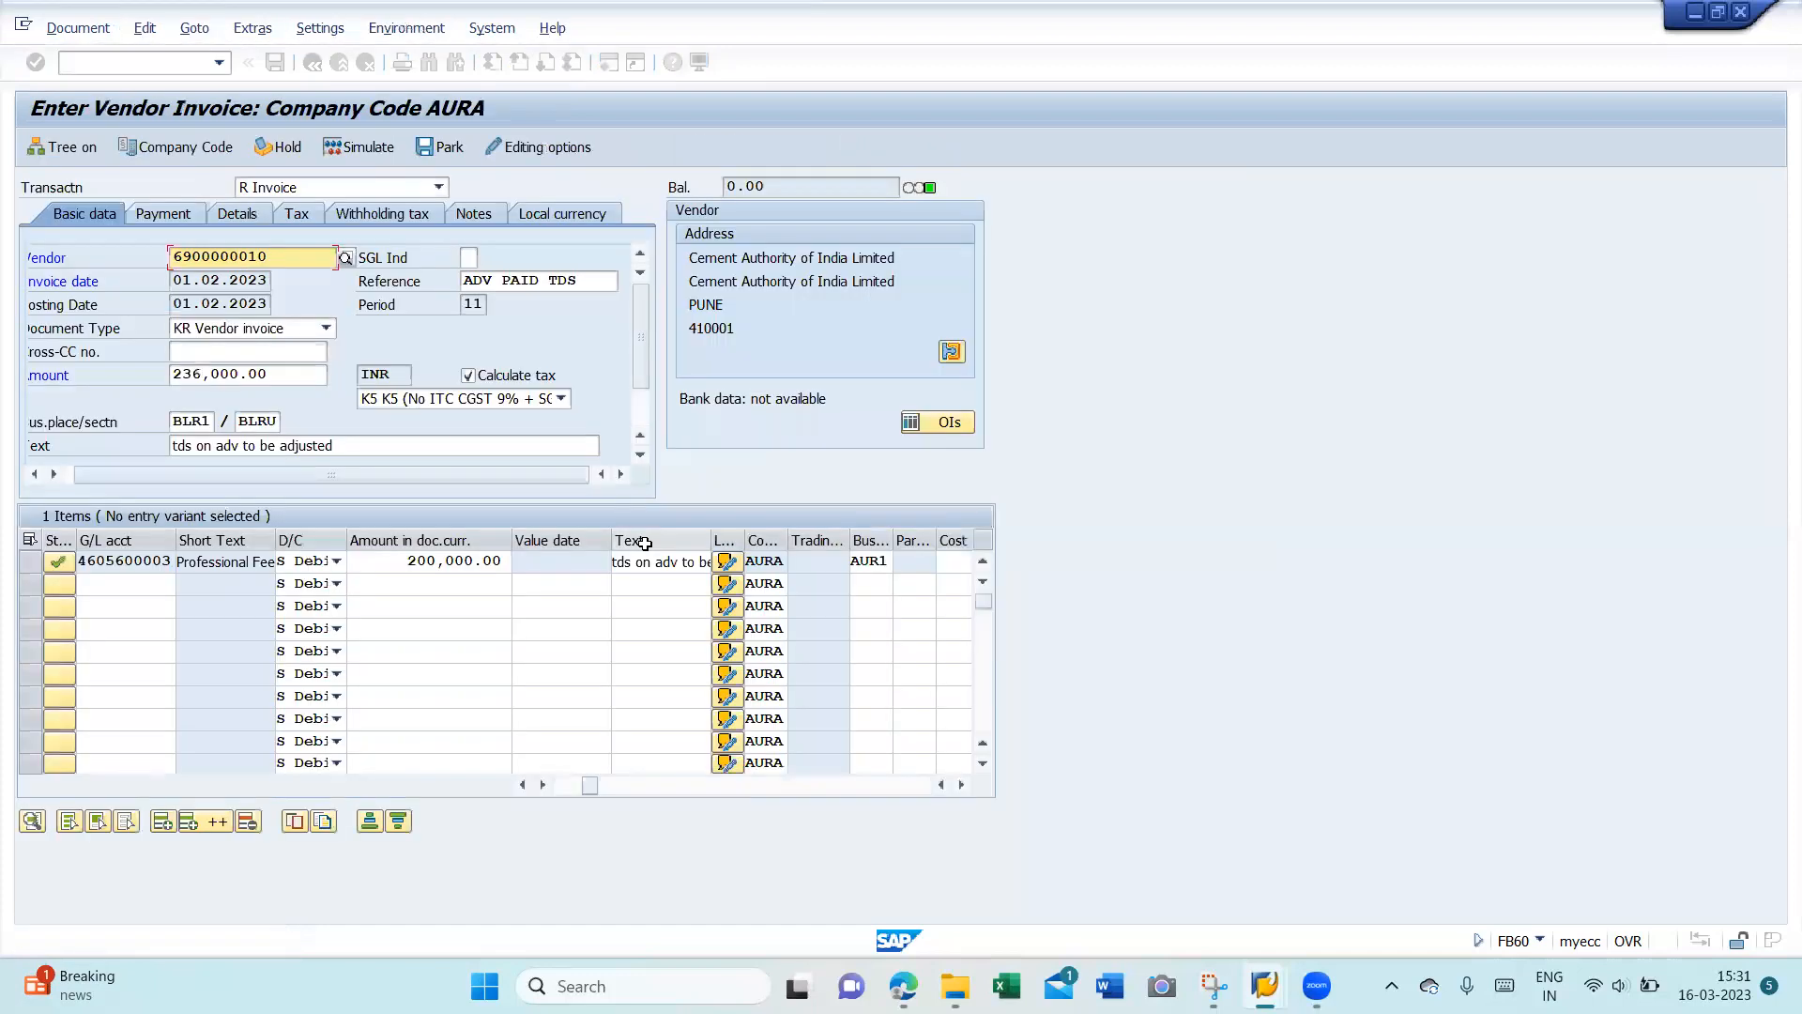
- Check the invoice's withholding tax details, then discard the draft for a blank invoice form
click(384, 215)
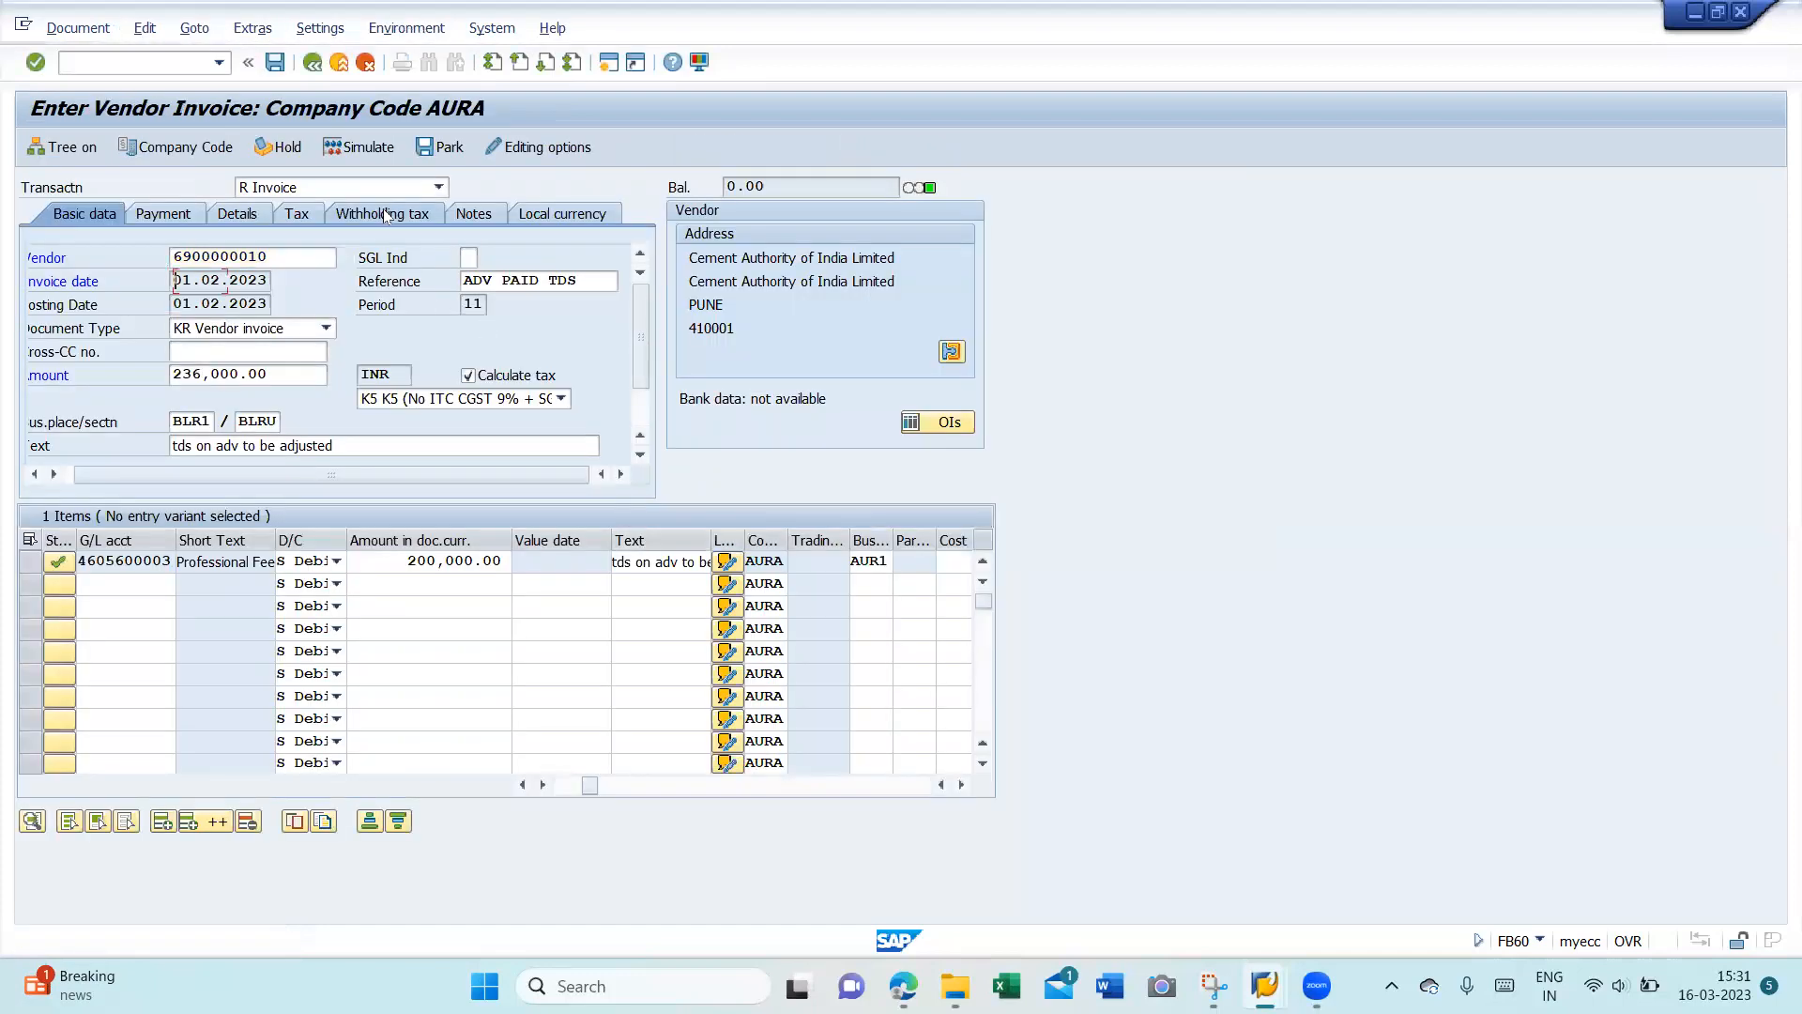
click(365, 63)
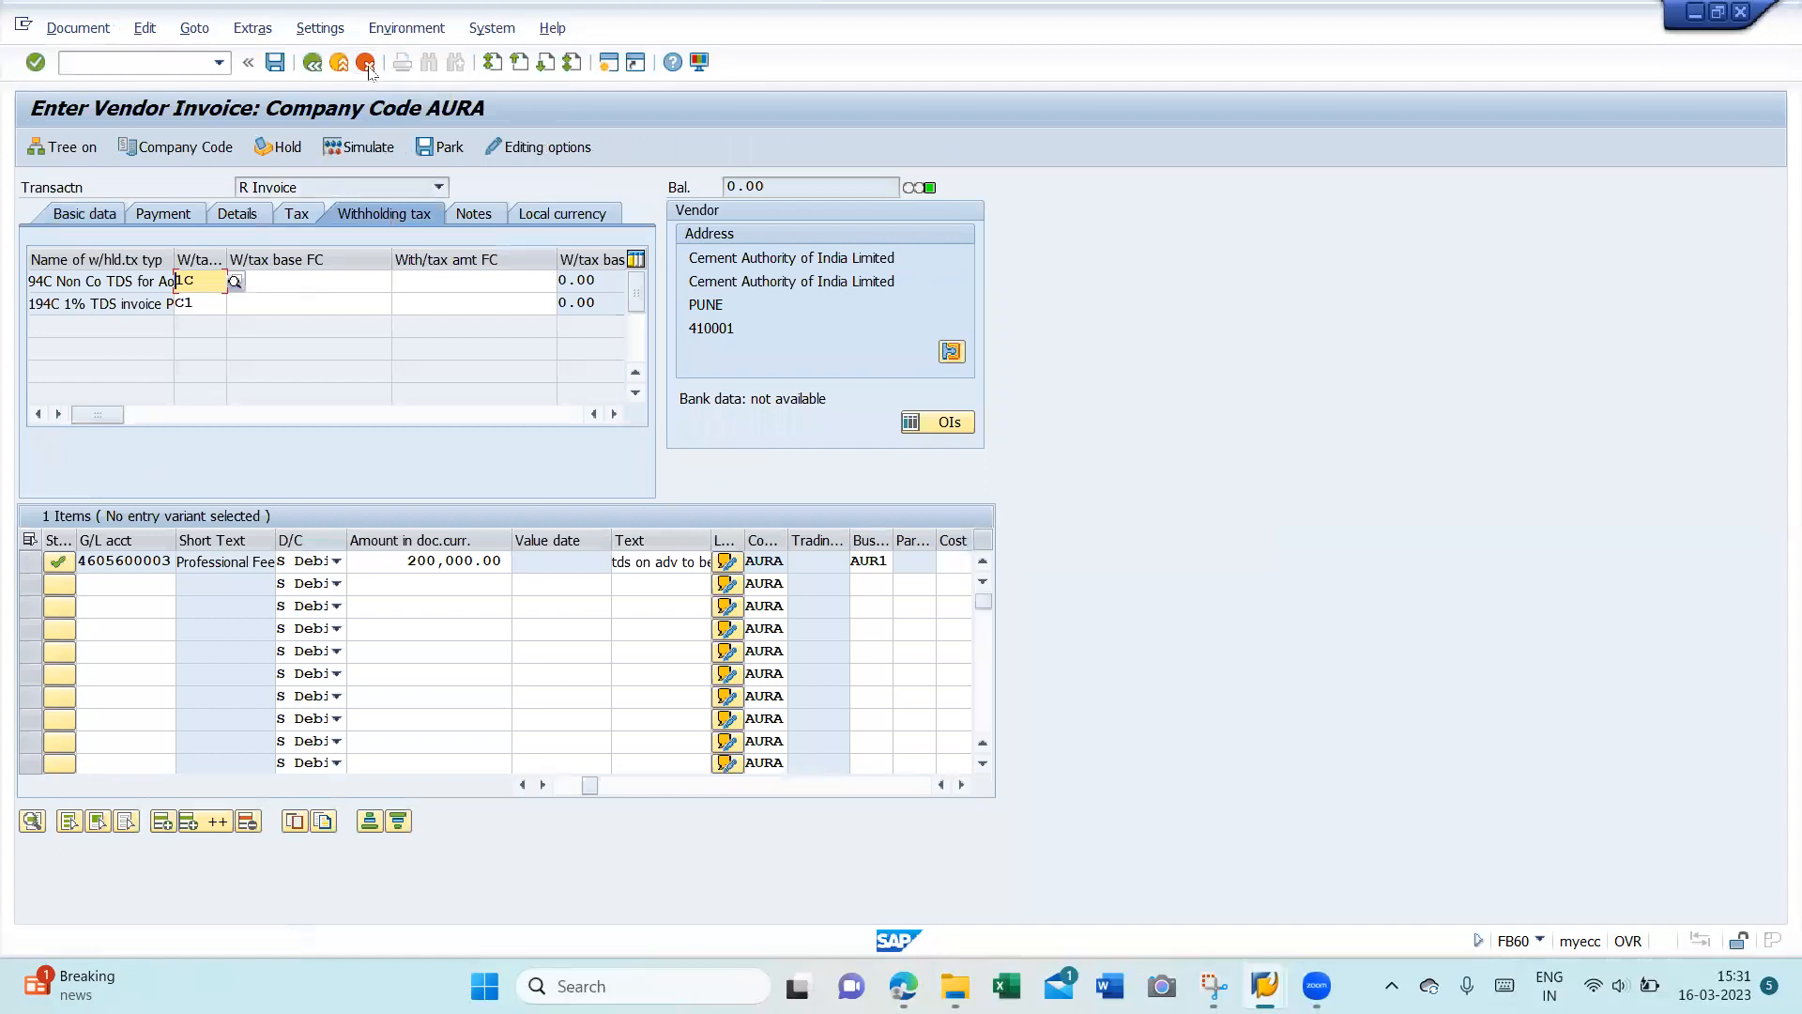
click(360, 459)
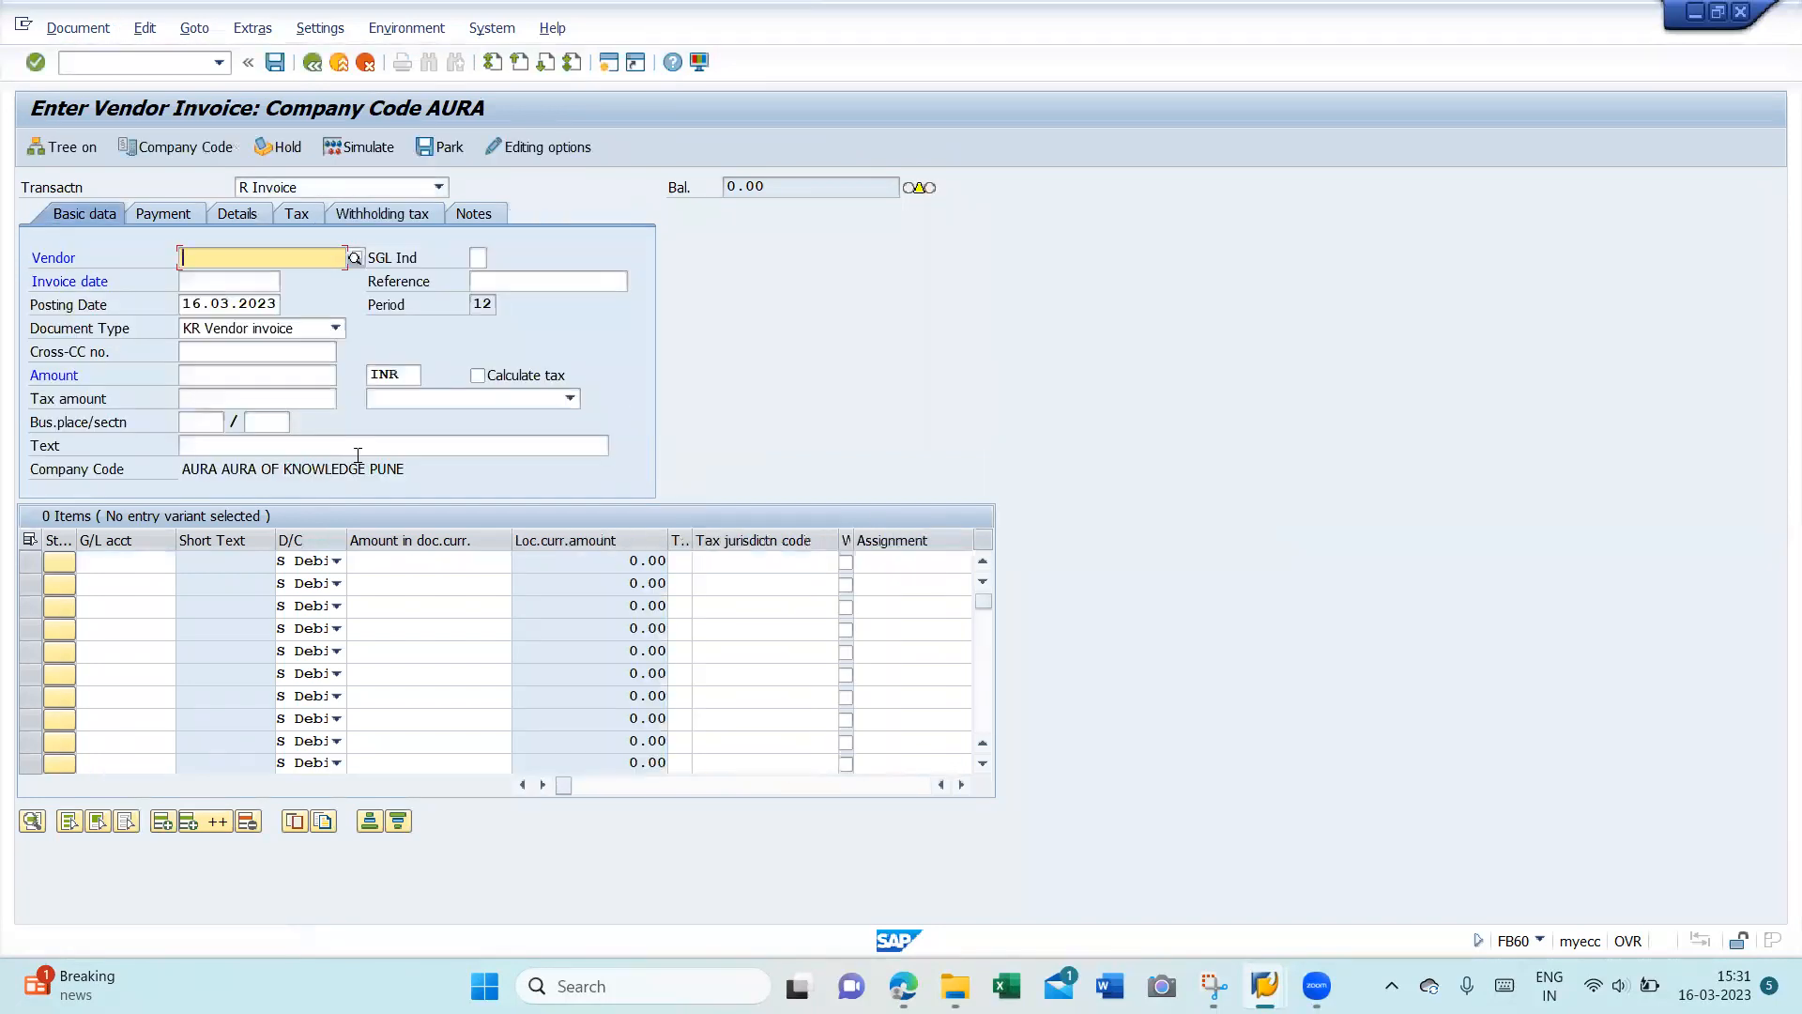
key(BackSpace)
key(Down)
key(Return)
key(Tab)
key(BackSpace)
key(Down)
key(Return)
key(Tab)
key(BackSpace)
key(Down)
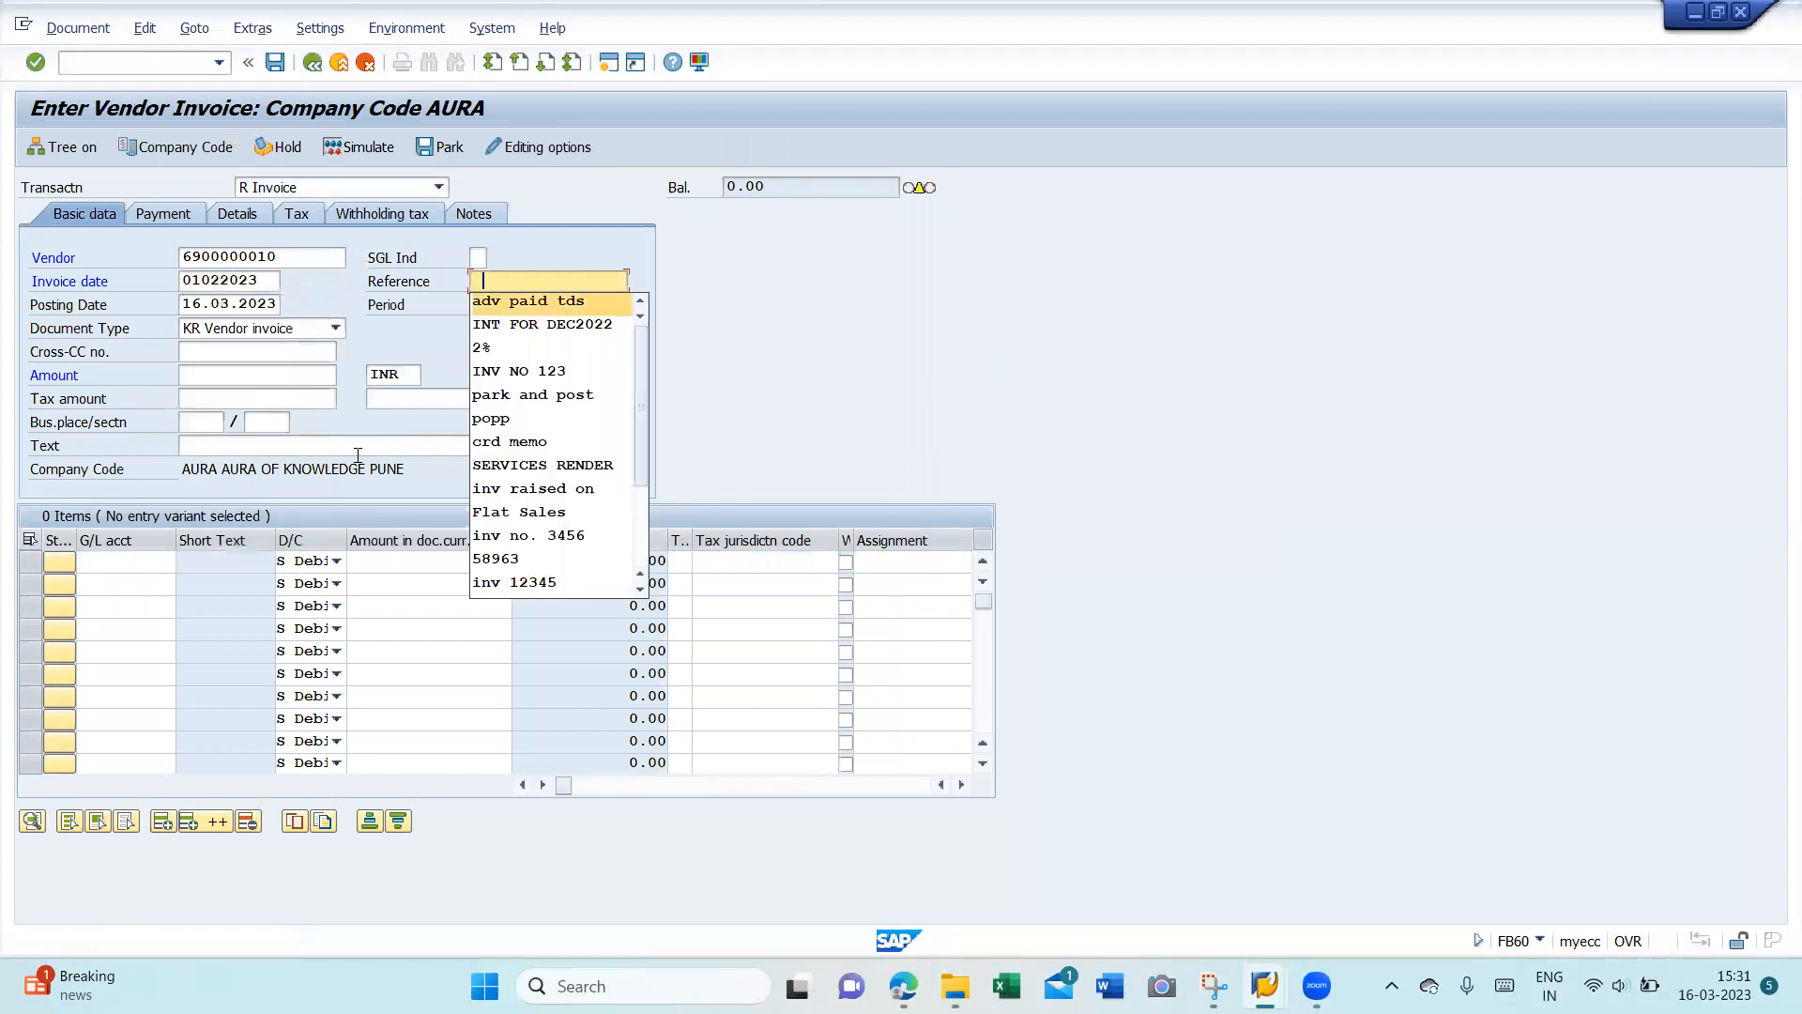
key(Return)
key(Tab)
key(BackSpace)
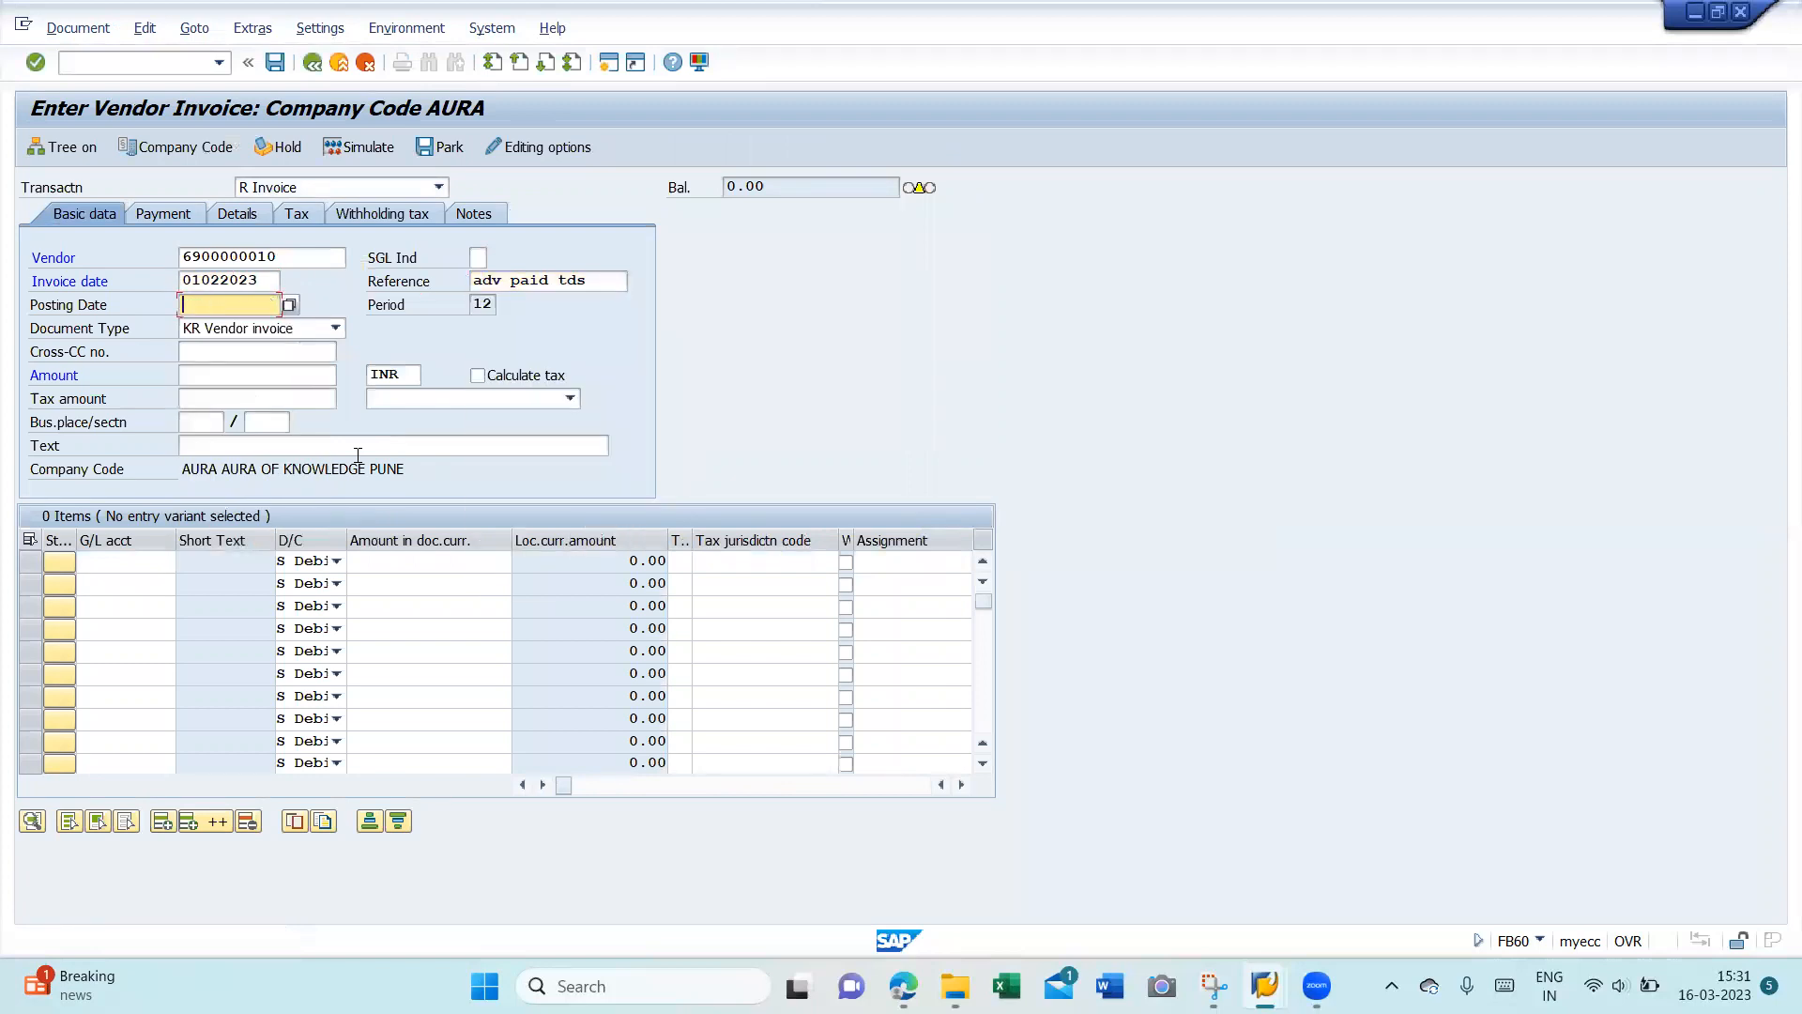
key(Down)
key(Return)
- Enter amount 236000 with automatic tax calculation on, validate the header and dismiss the down payment notice
key(Tab)
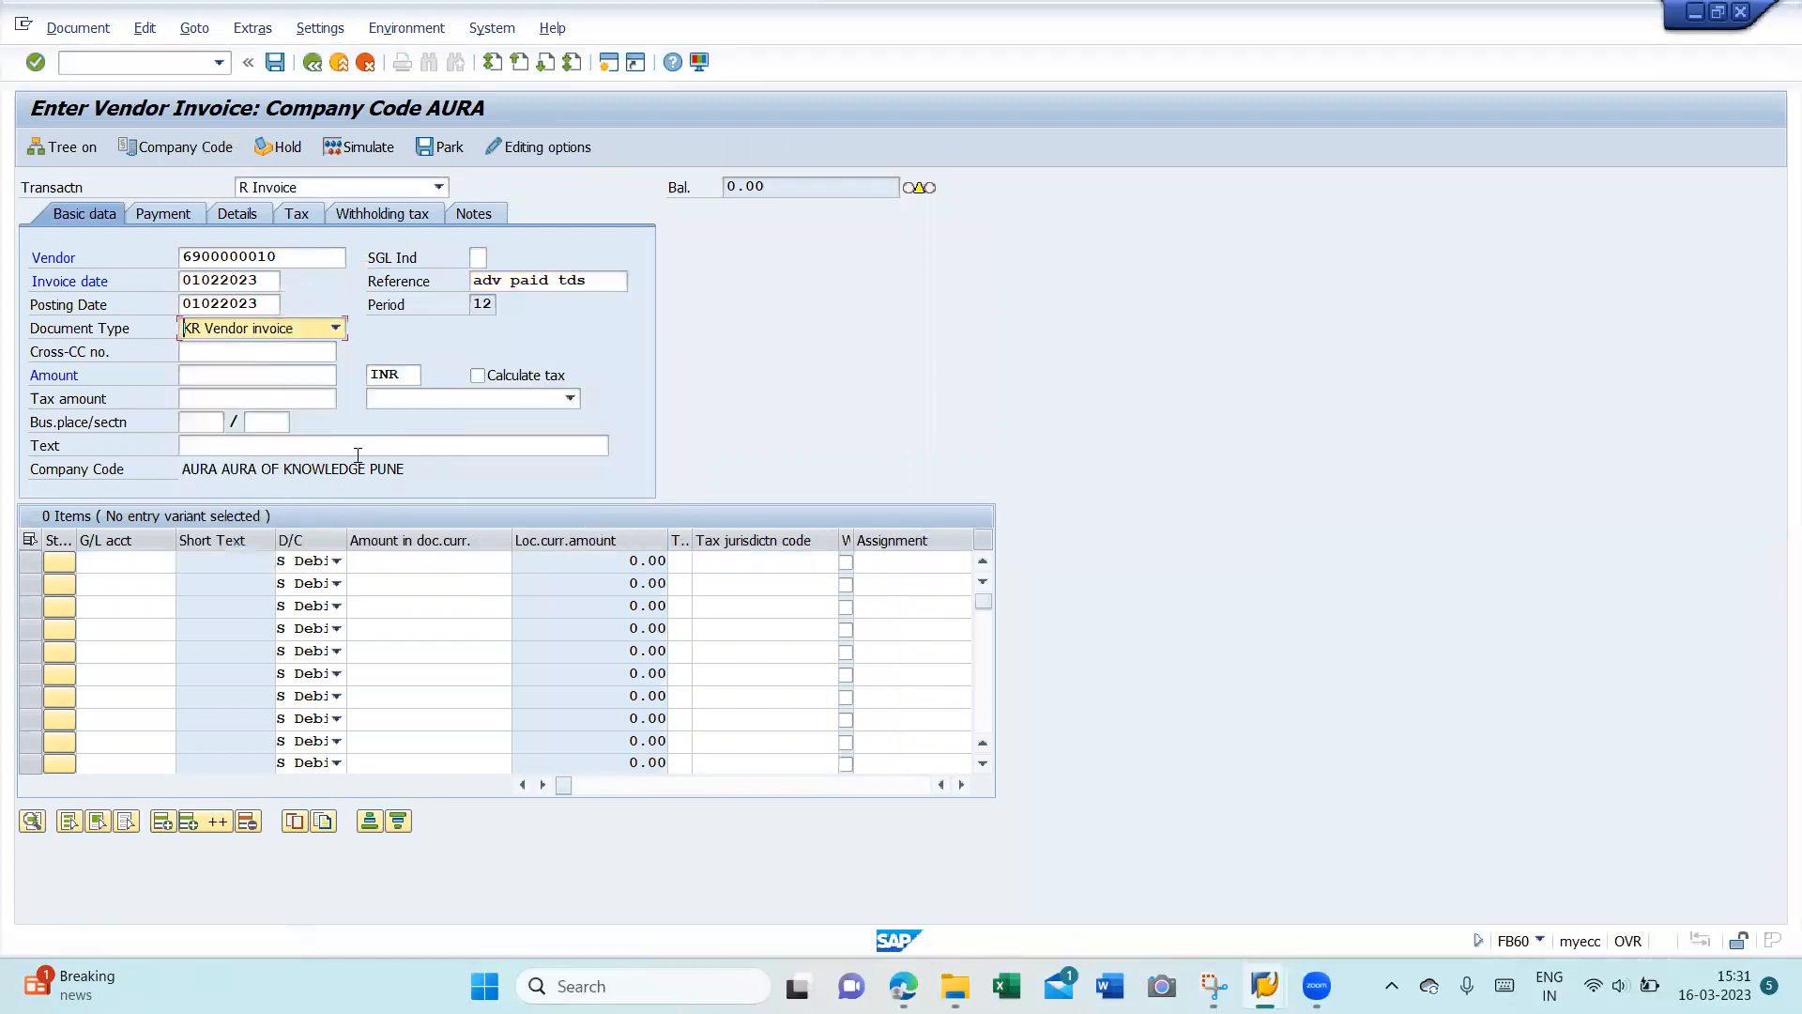
key(Tab)
key(Tab)
key(Down)
key(Return)
key(Tab)
key(Tab)
key(space)
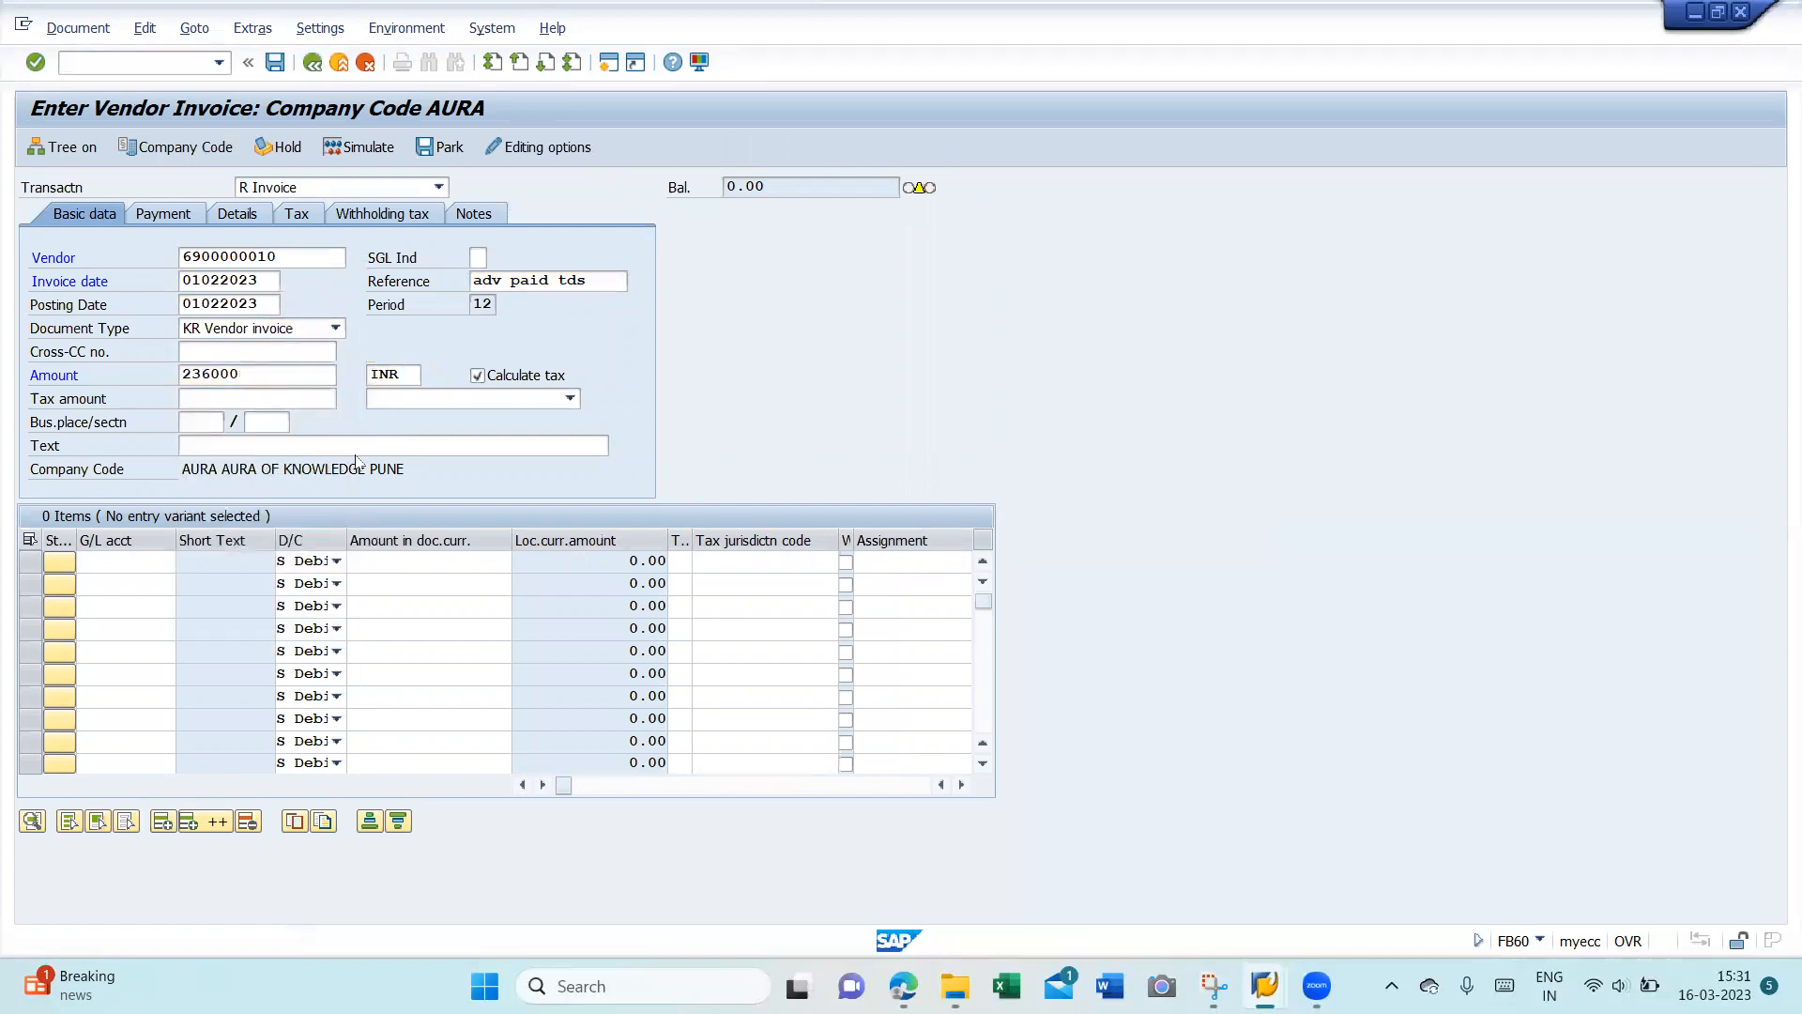
key(Return)
key(Return)
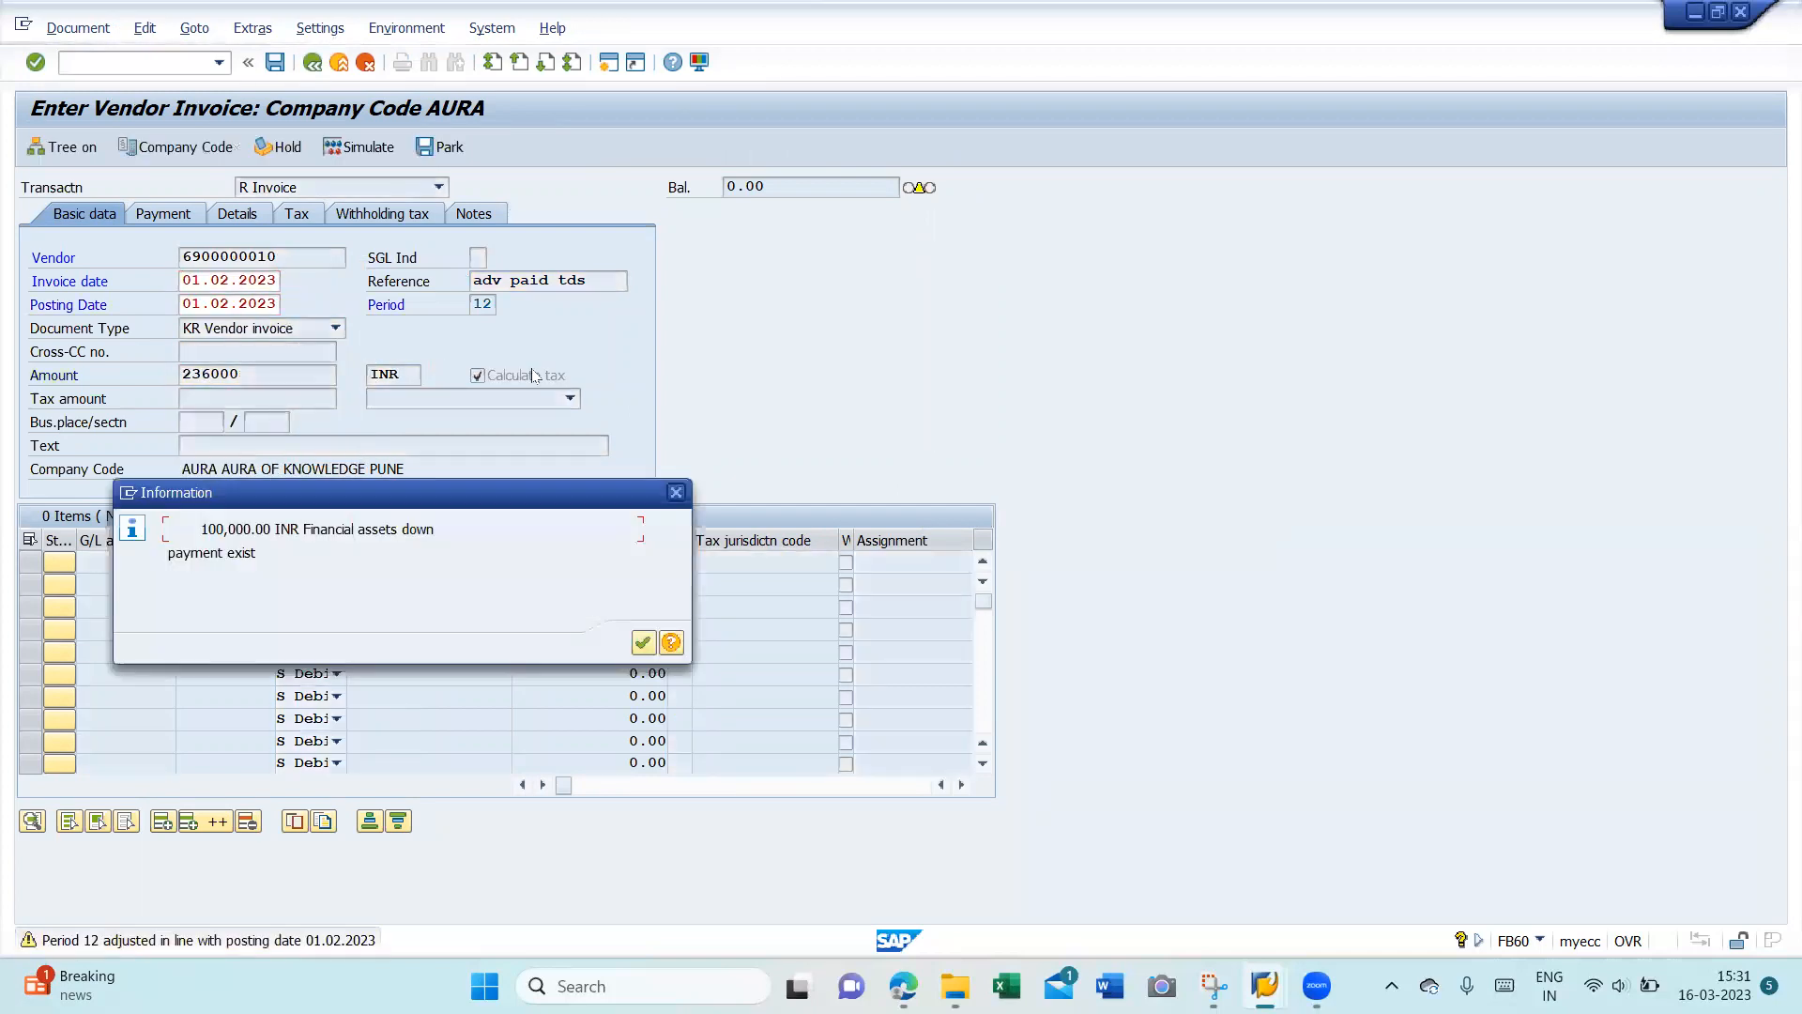
key(Return)
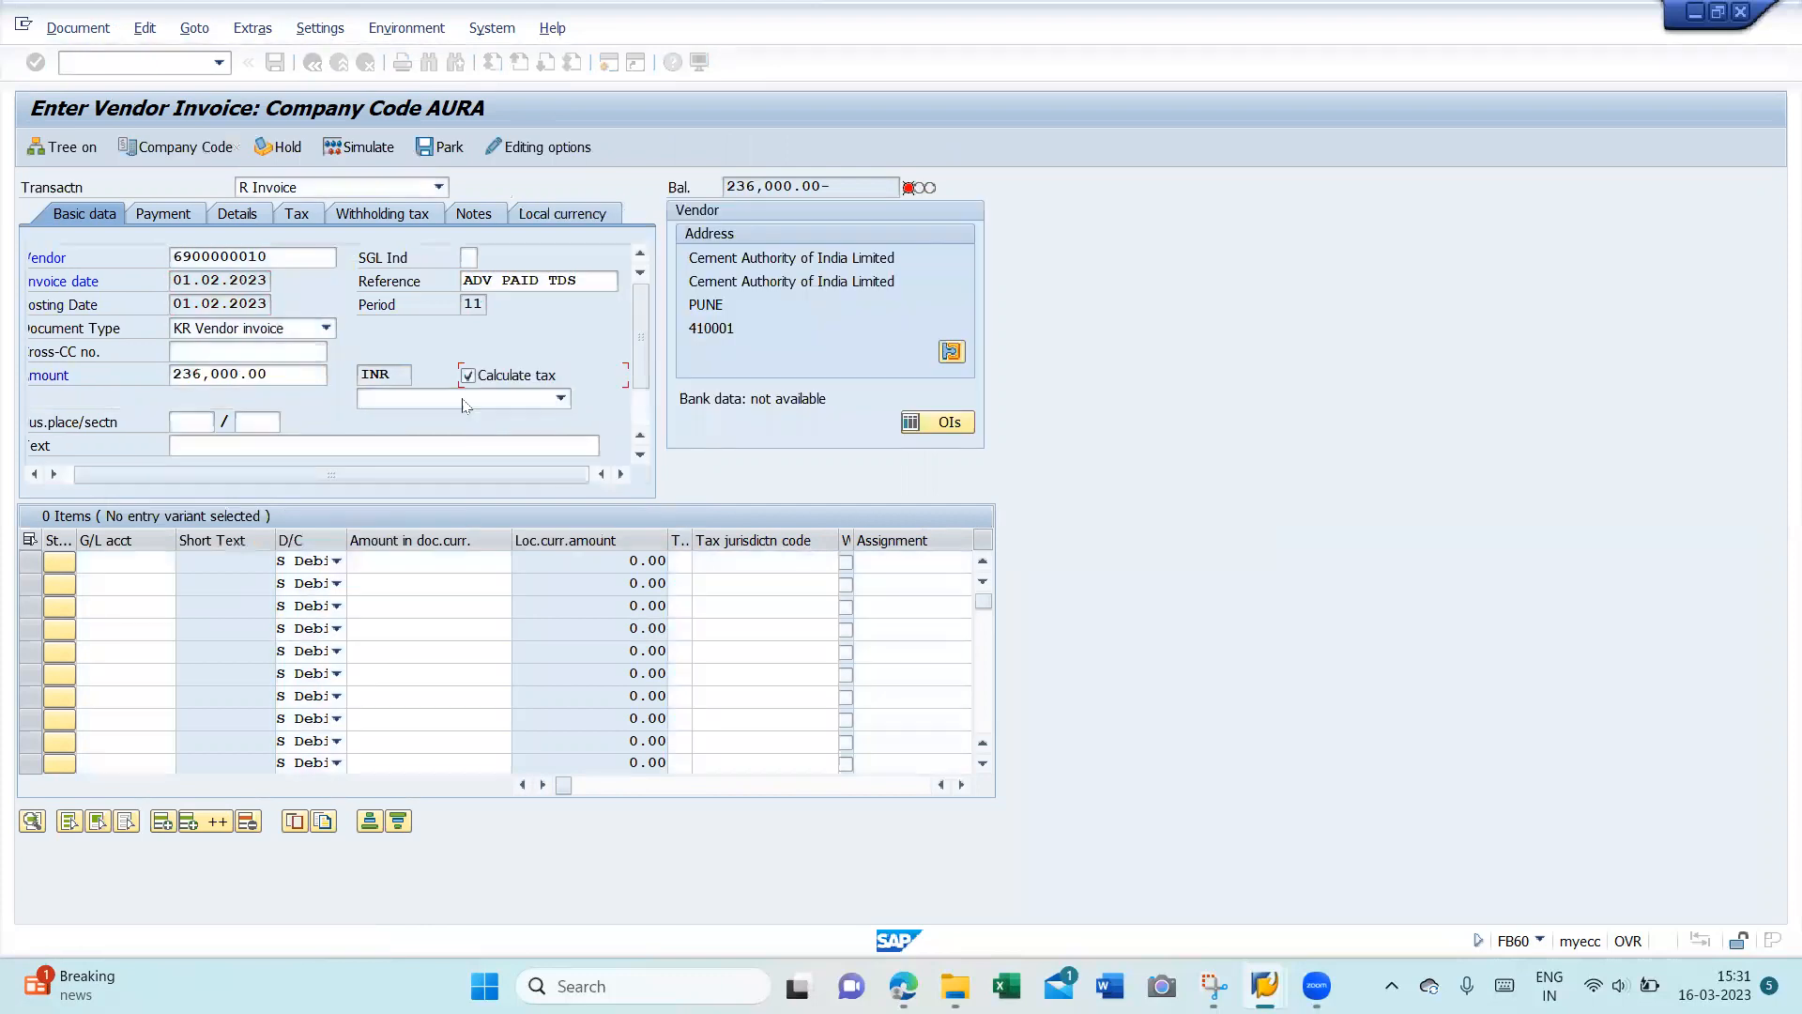
click(463, 399)
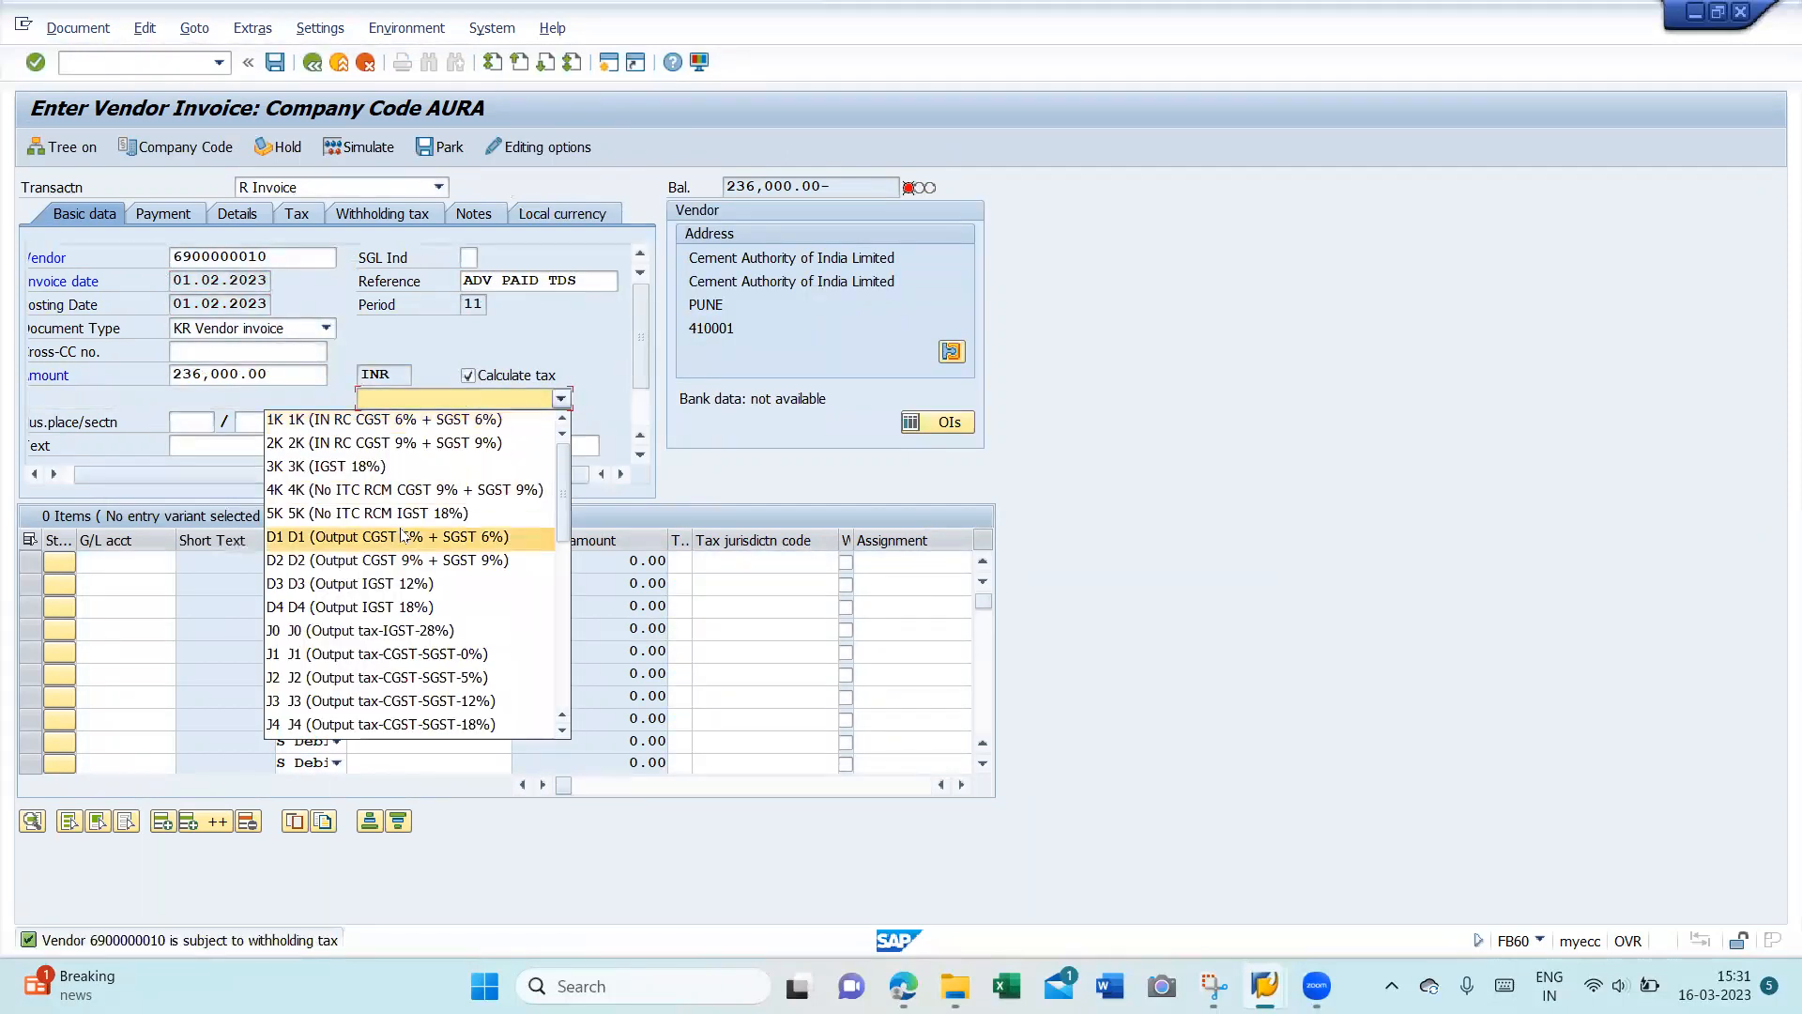
- Select tax code K5 for the invoice
key(Down)
key(Down)
key(Down)
key(Down)
key(Down)
key(Down)
key(Down)
key(Down)
key(Down)
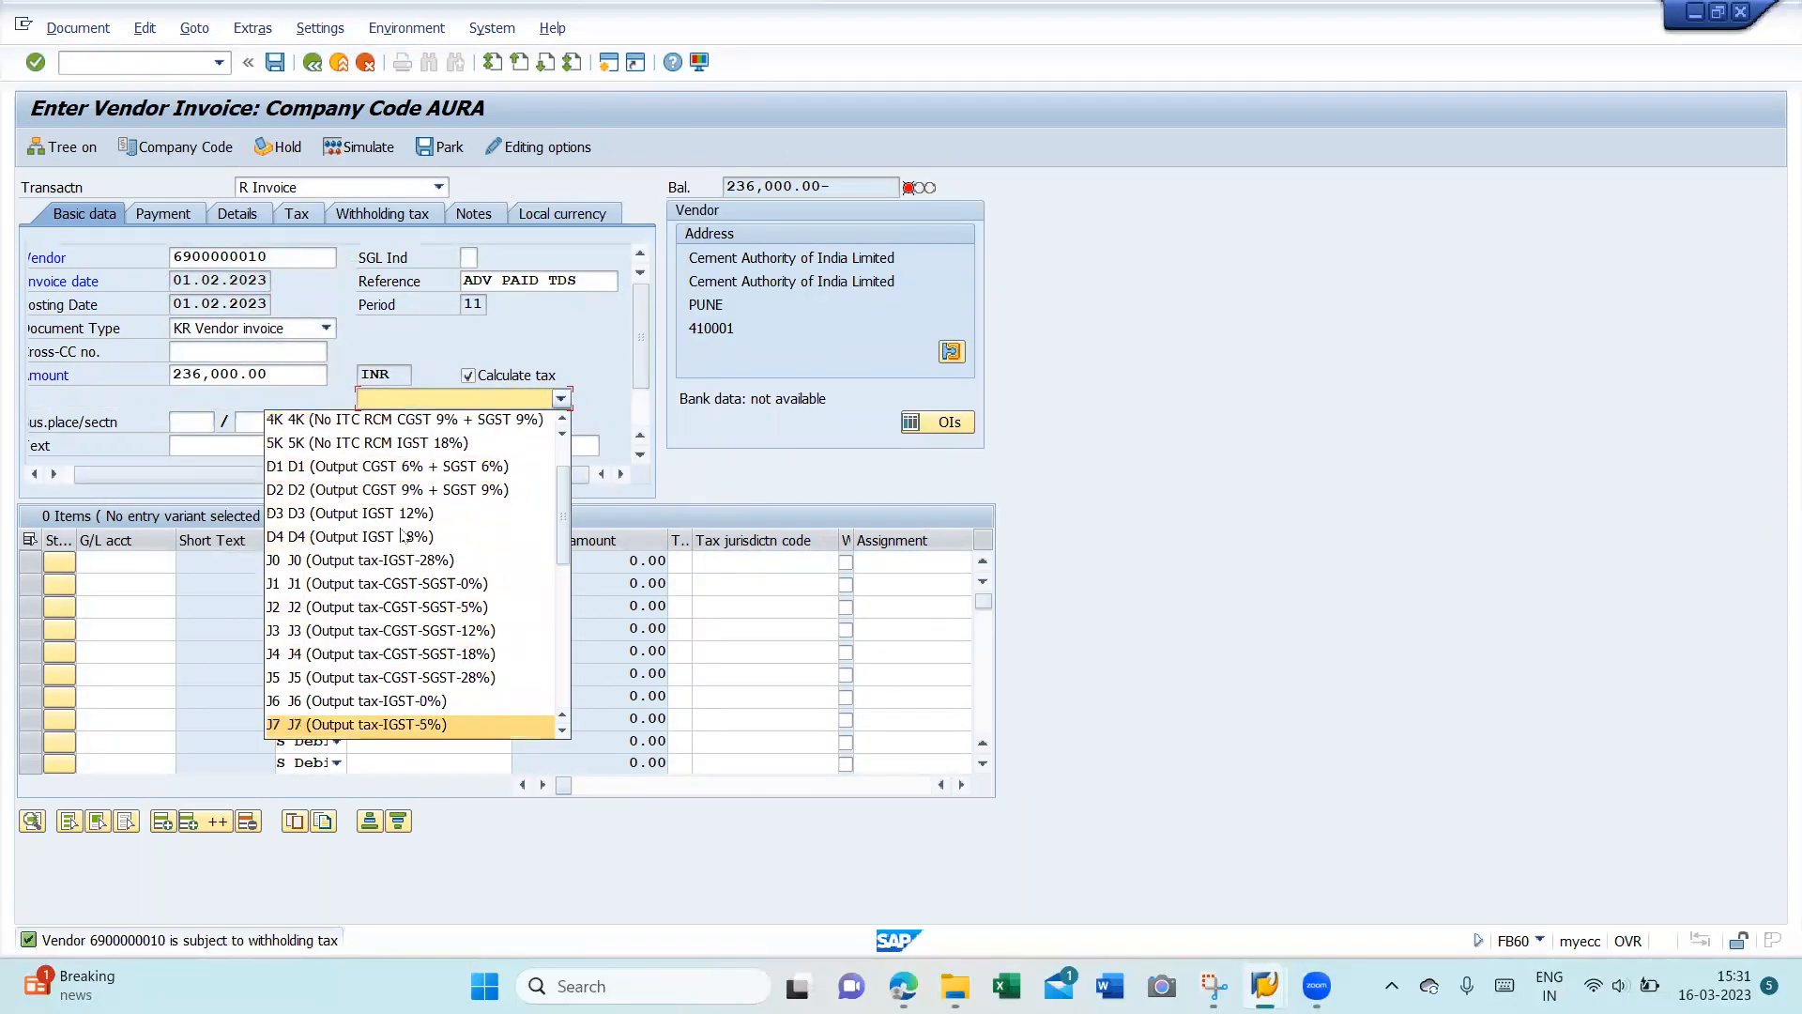
key(Down)
key(Down)
key(Down)
key(Down)
key(Down)
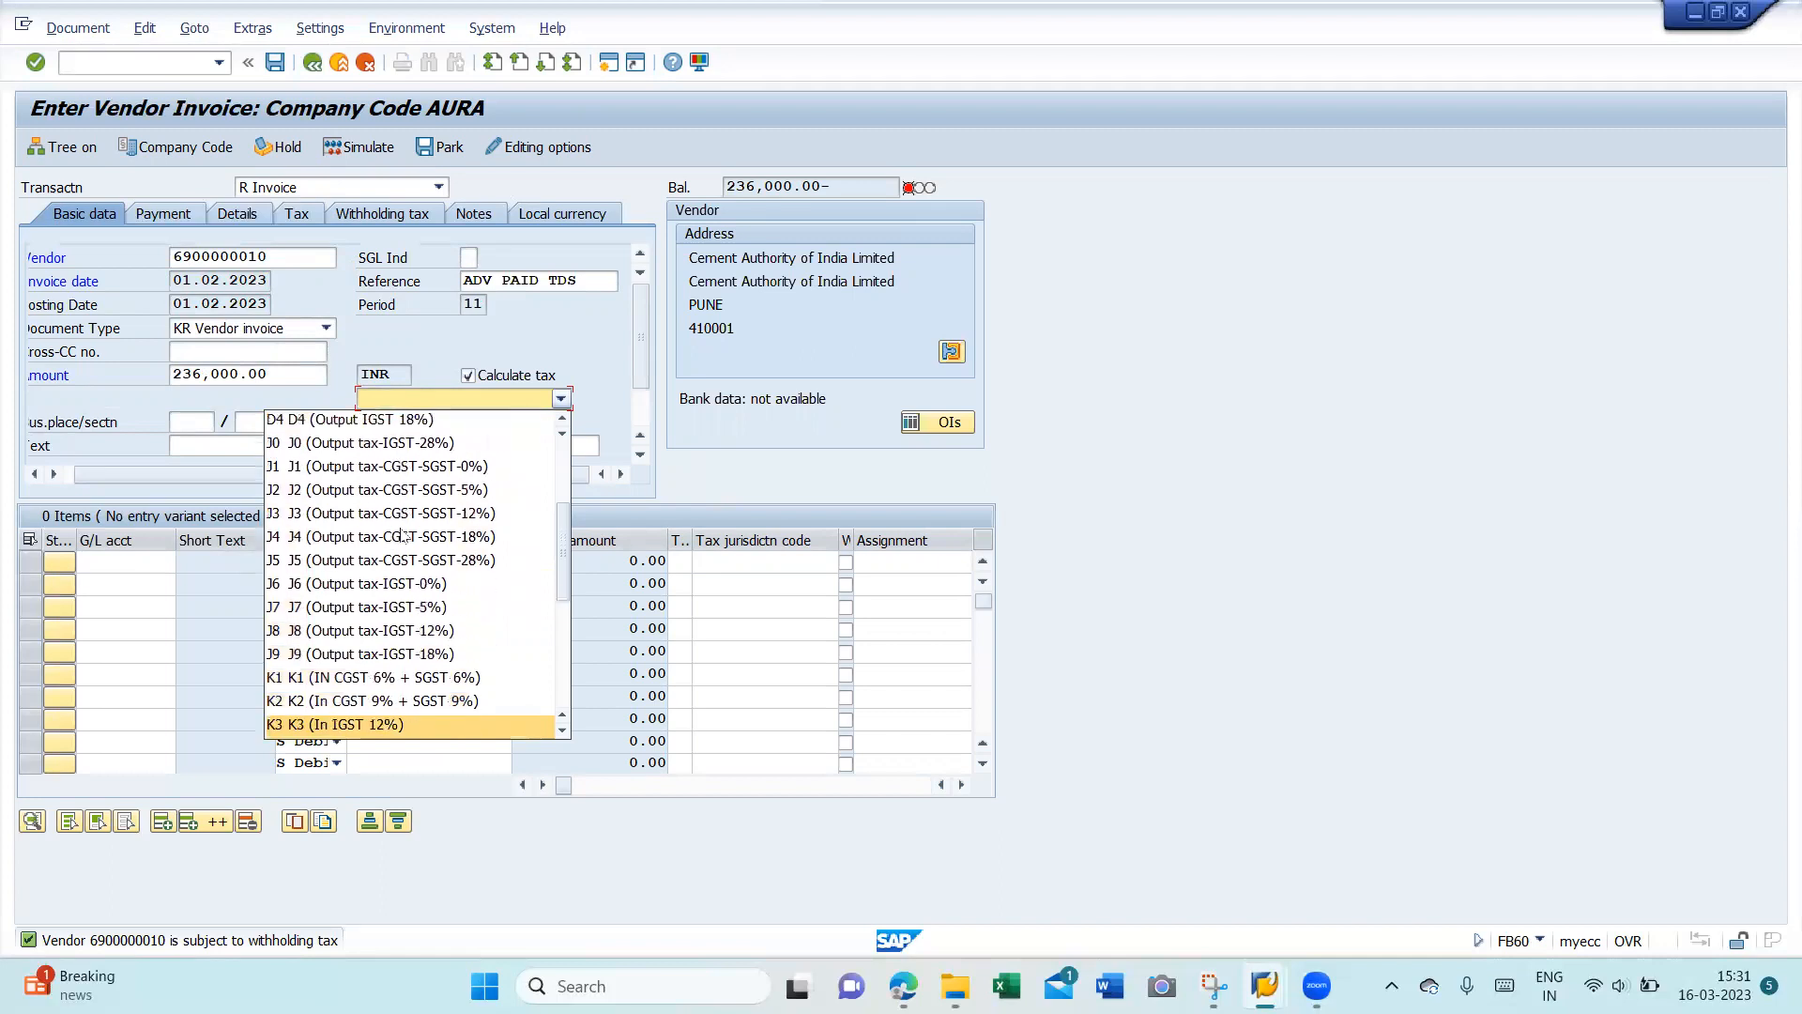
key(Down)
key(Down)
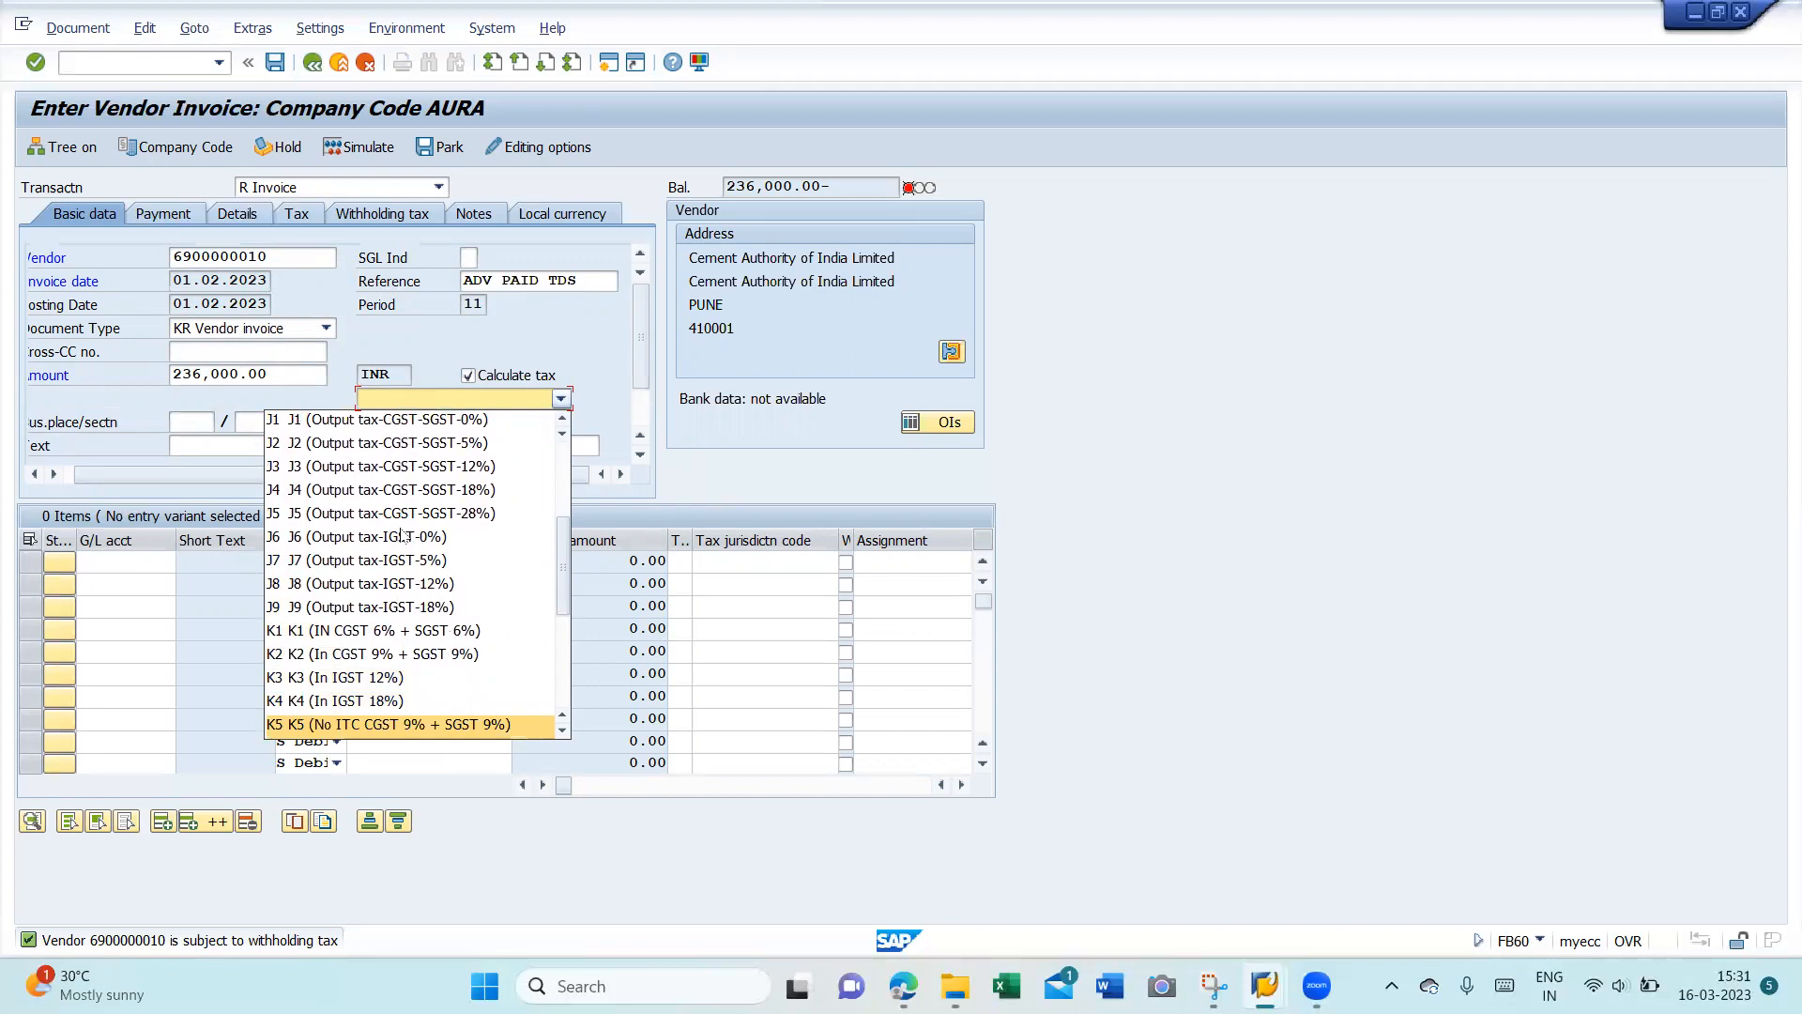
key(Down)
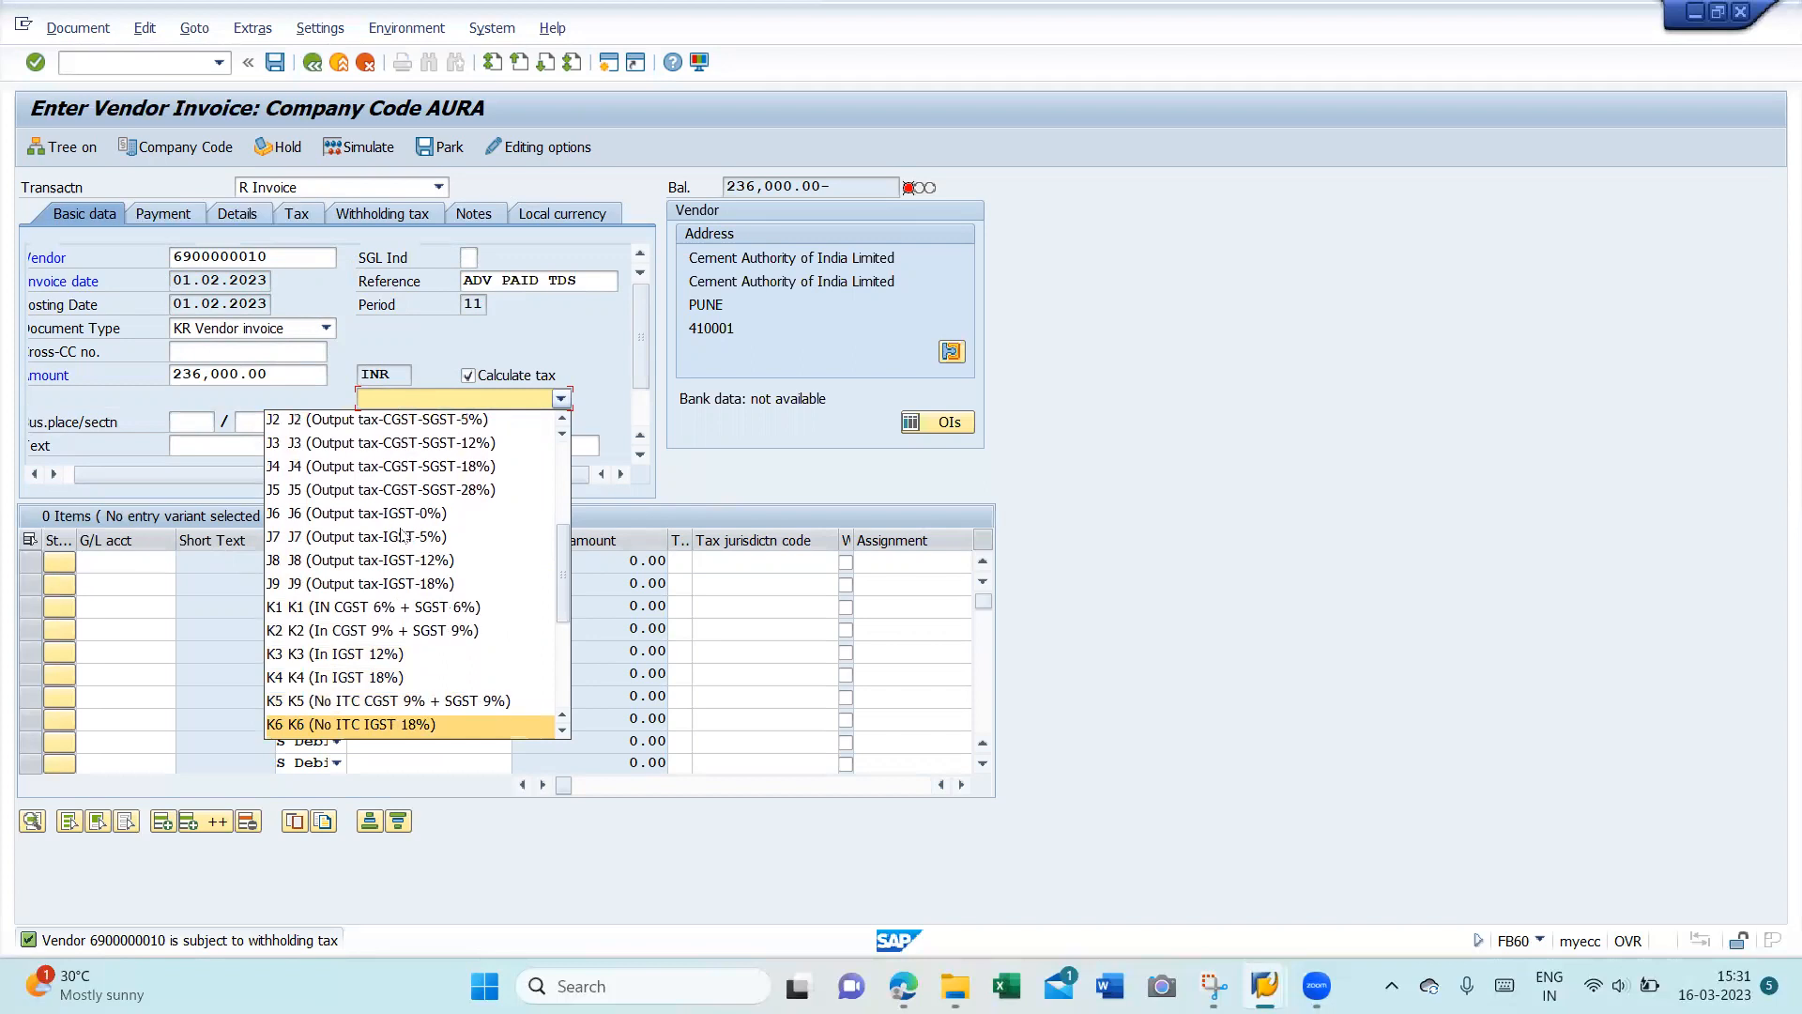
key(Down)
key(Up)
key(Up)
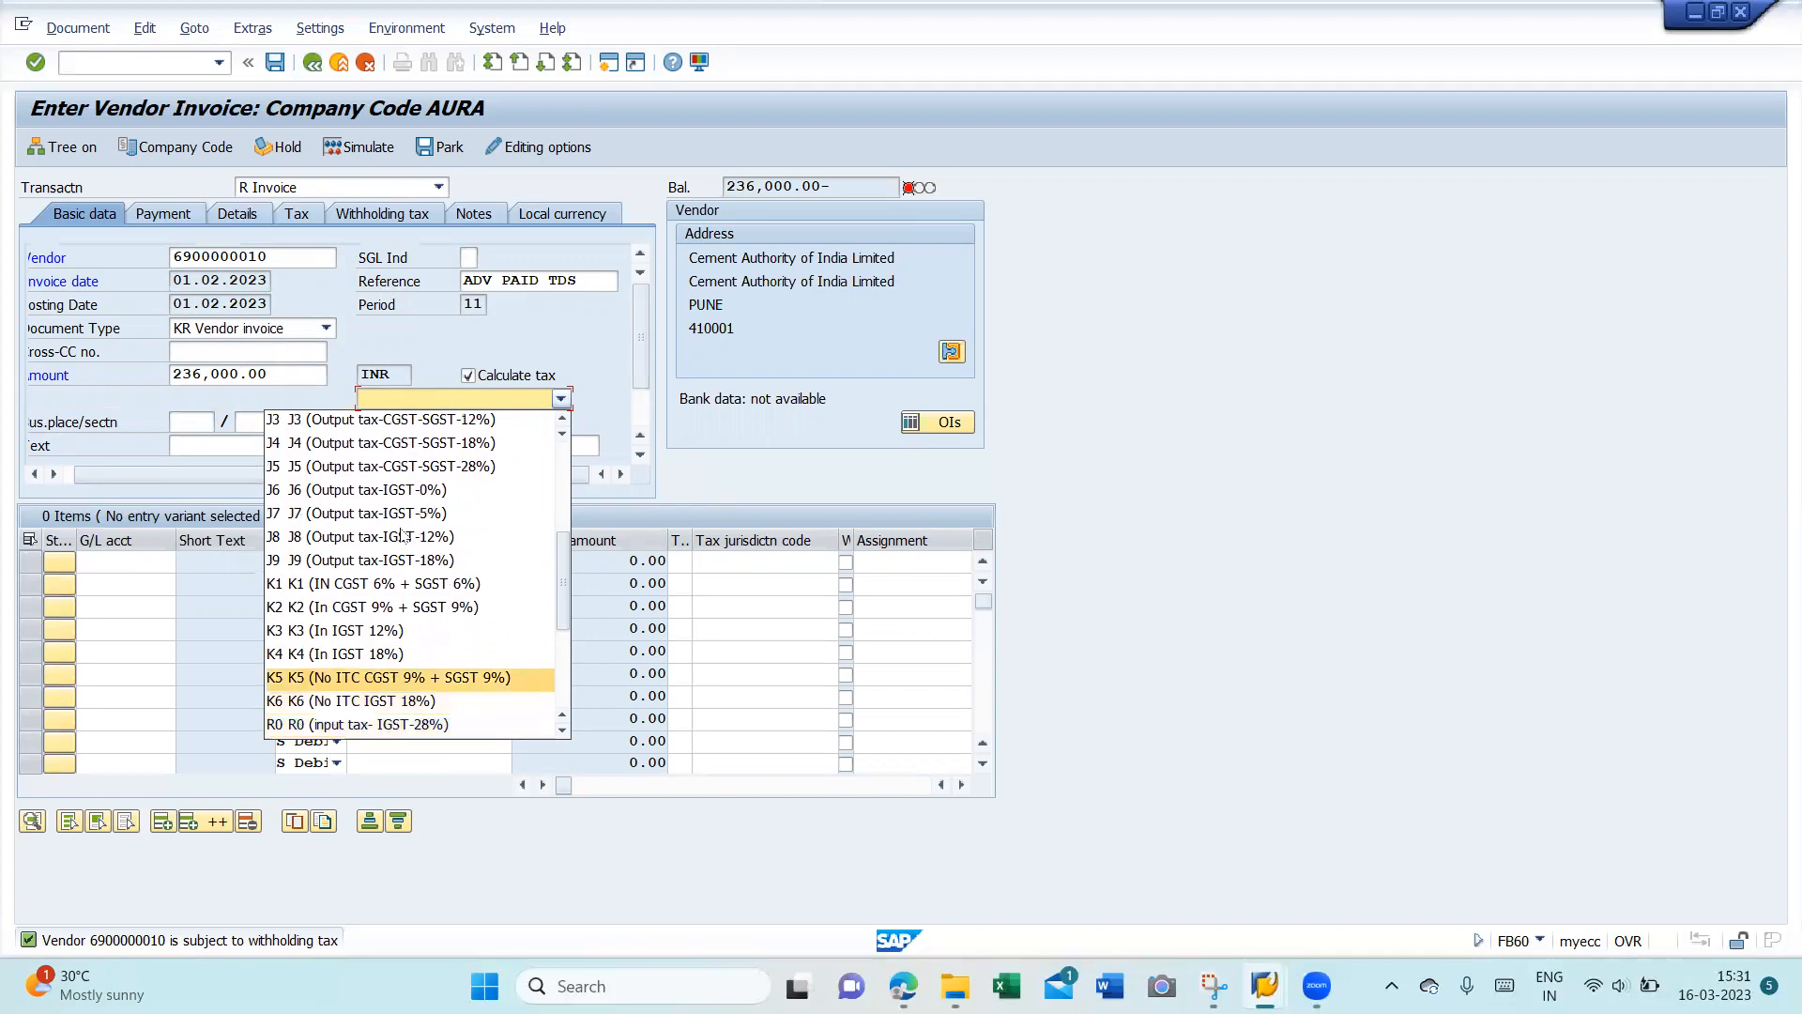
key(Return)
- Set business place BLR1 and section code BLRU
click(198, 423)
text(B)
key(Down)
key(Return)
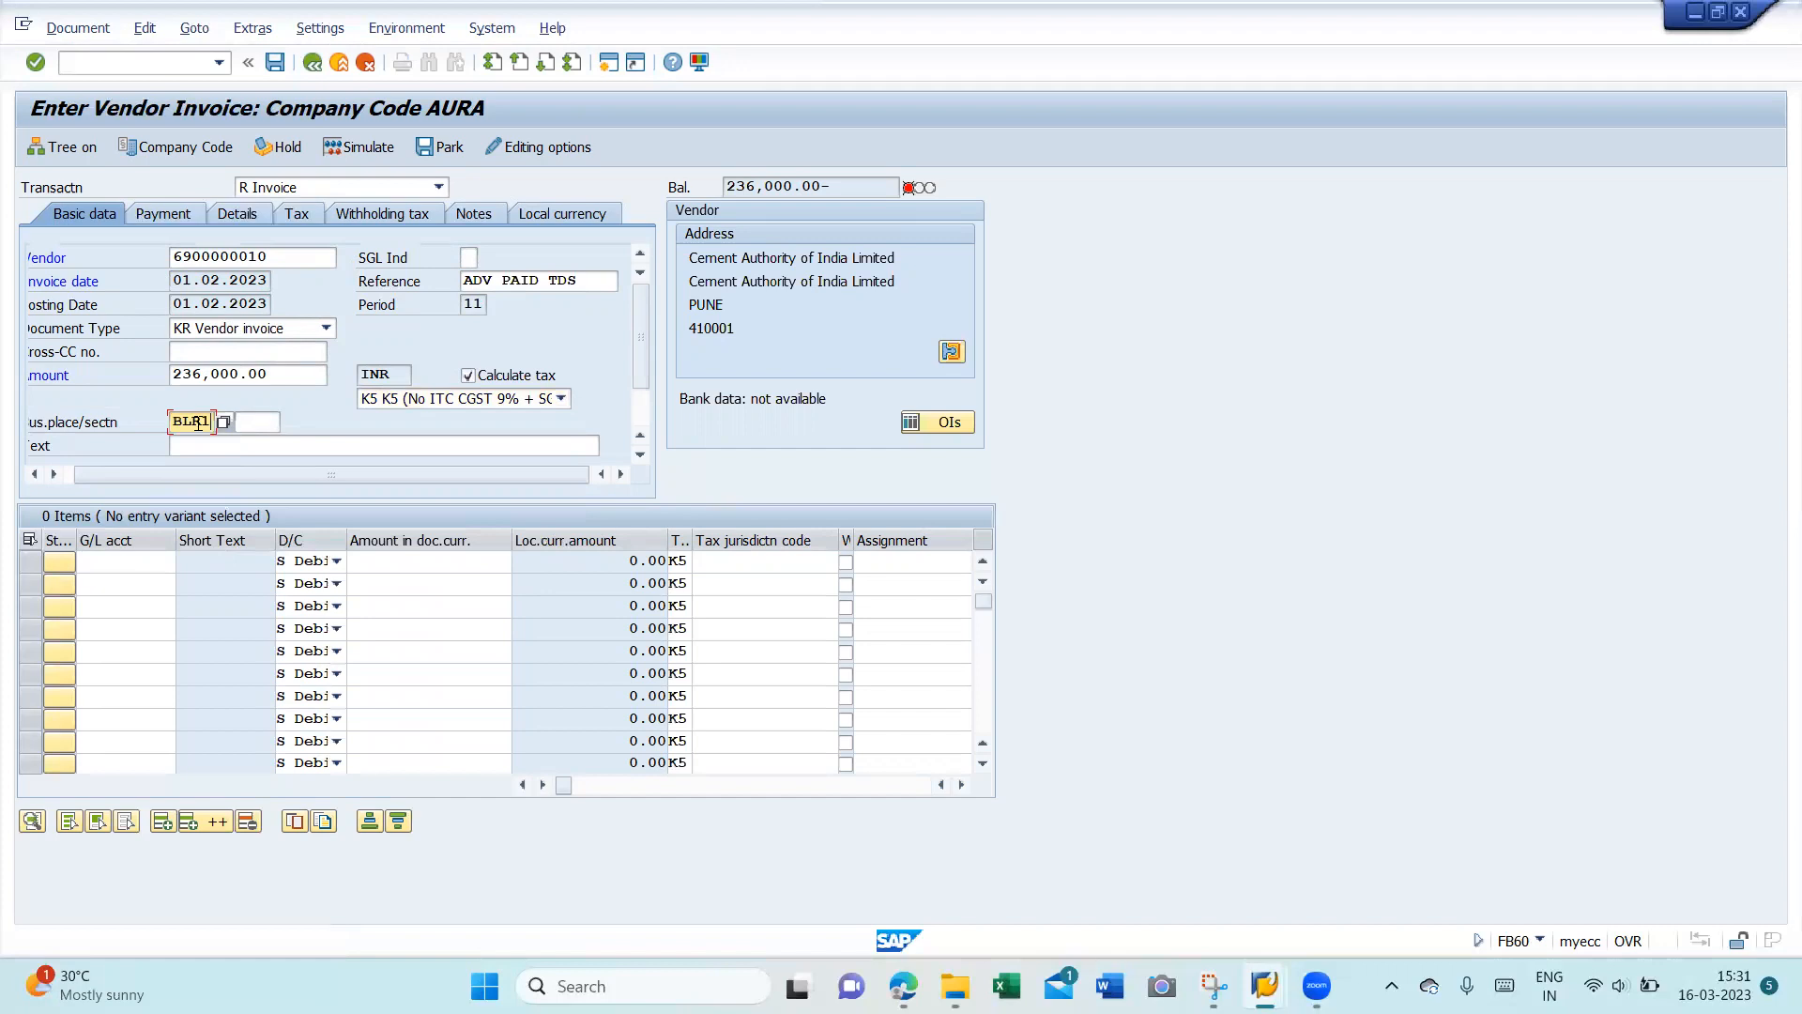
key(Tab)
text(B)
key(Down)
key(Return)
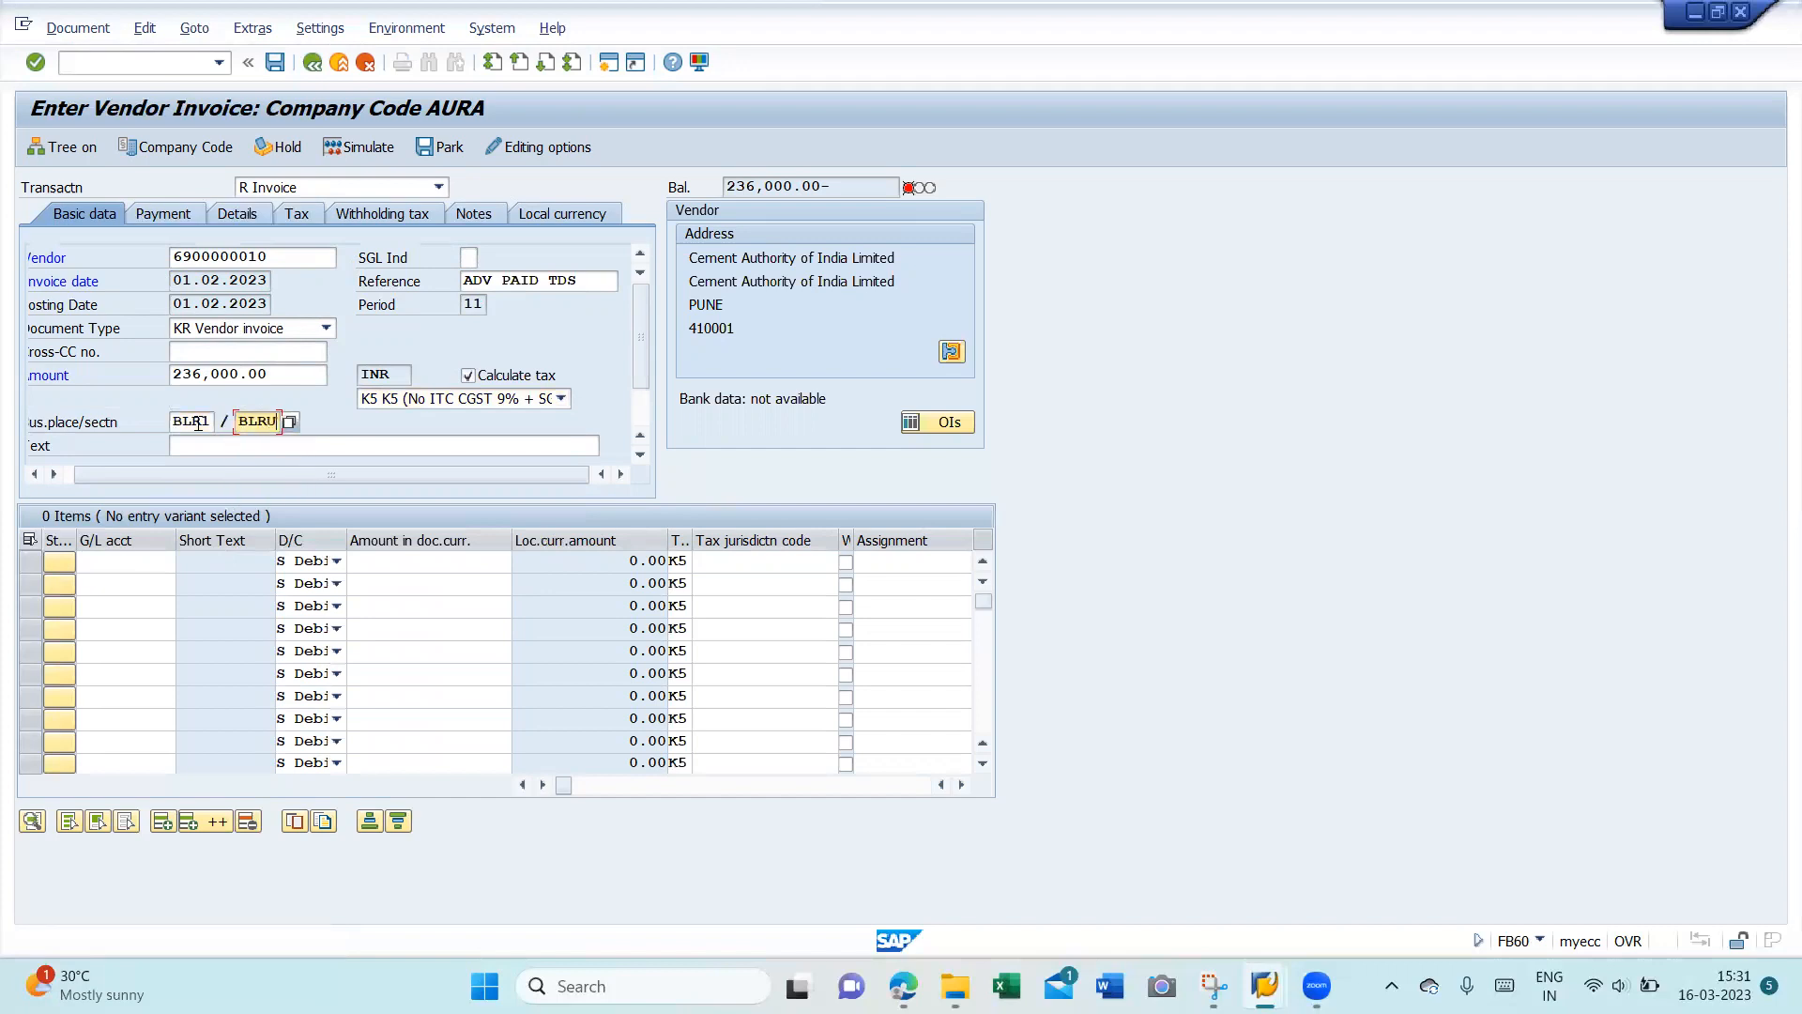
key(Tab)
- Set the header text to 'tds on adv to be adjusted and no GST Input'
key(Down)
key(Return)
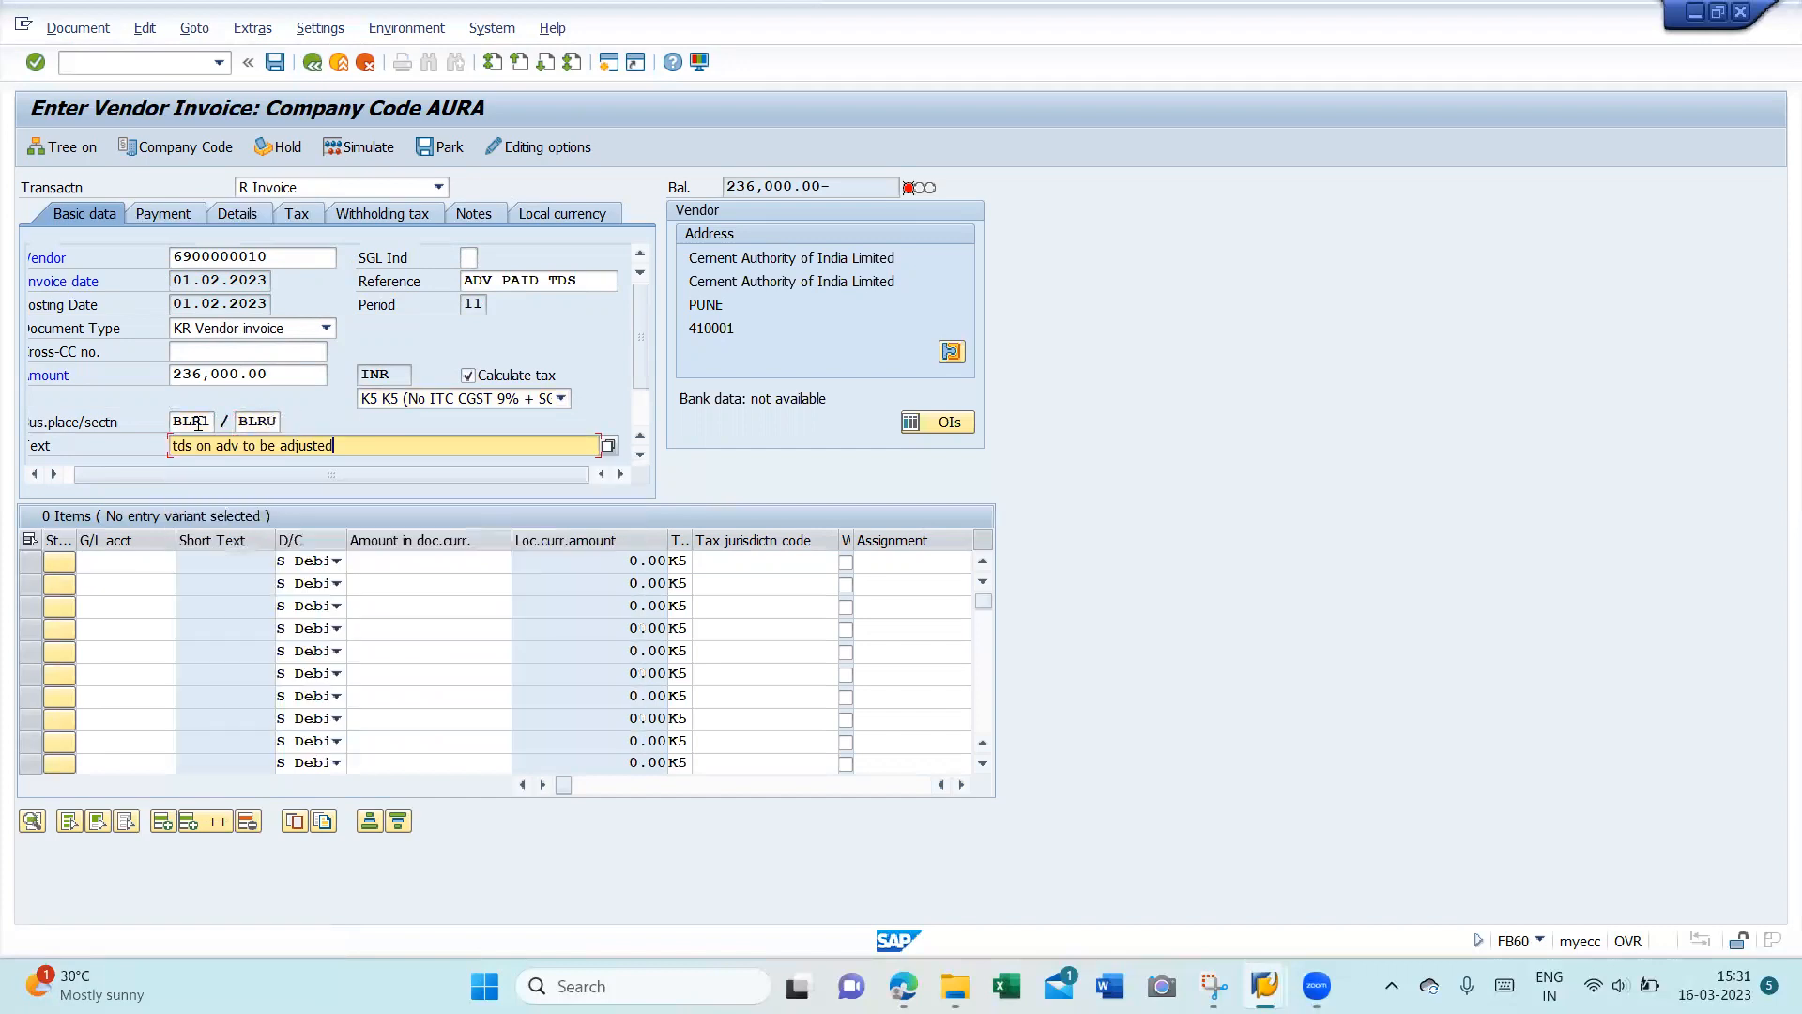
text(and )
text(adjust)
text( tds on adv)
key(BackSpace)
key(BackSpace)
key(BackSpace)
key(BackSpace)
key(BackSpace)
key(BackSpace)
key(BackSpace)
key(BackSpace)
key(BackSpace)
key(BackSpace)
key(BackSpace)
key(BackSpace)
key(BackSpace)
key(BackSpace)
key(BackSpace)
key(BackSpace)
text(no GST Input)
click(113, 564)
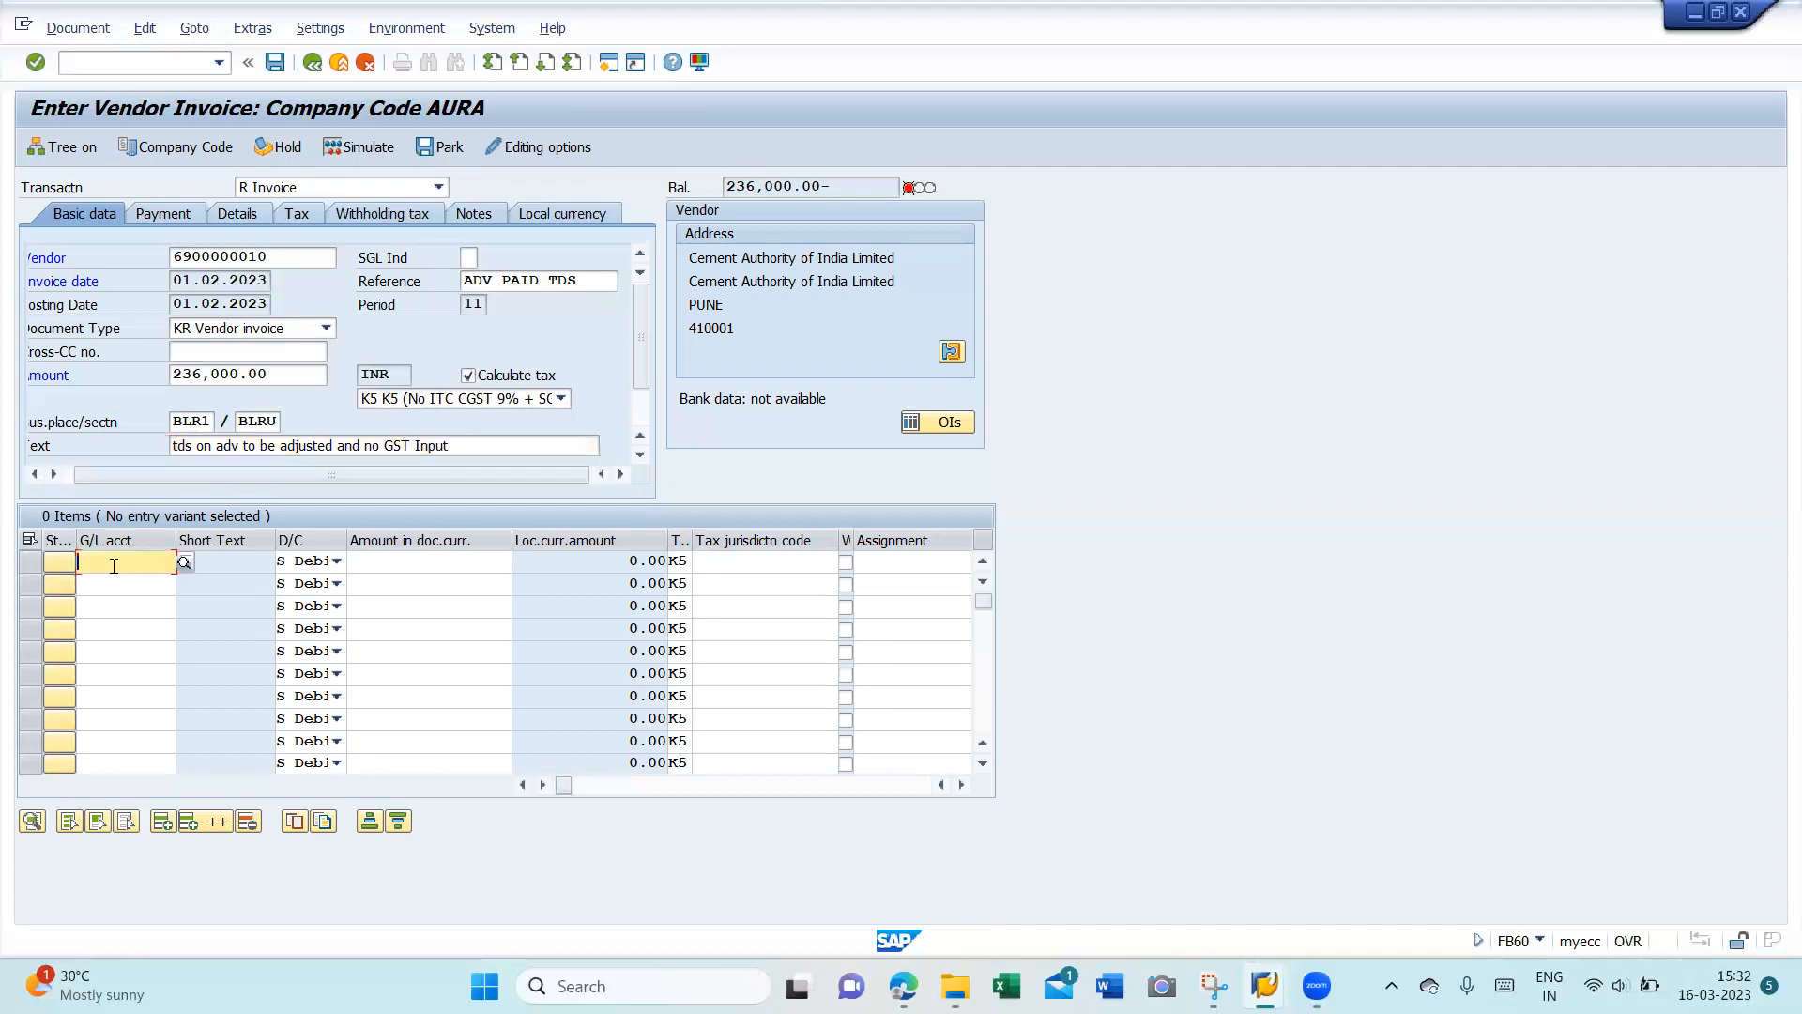
key(F4)
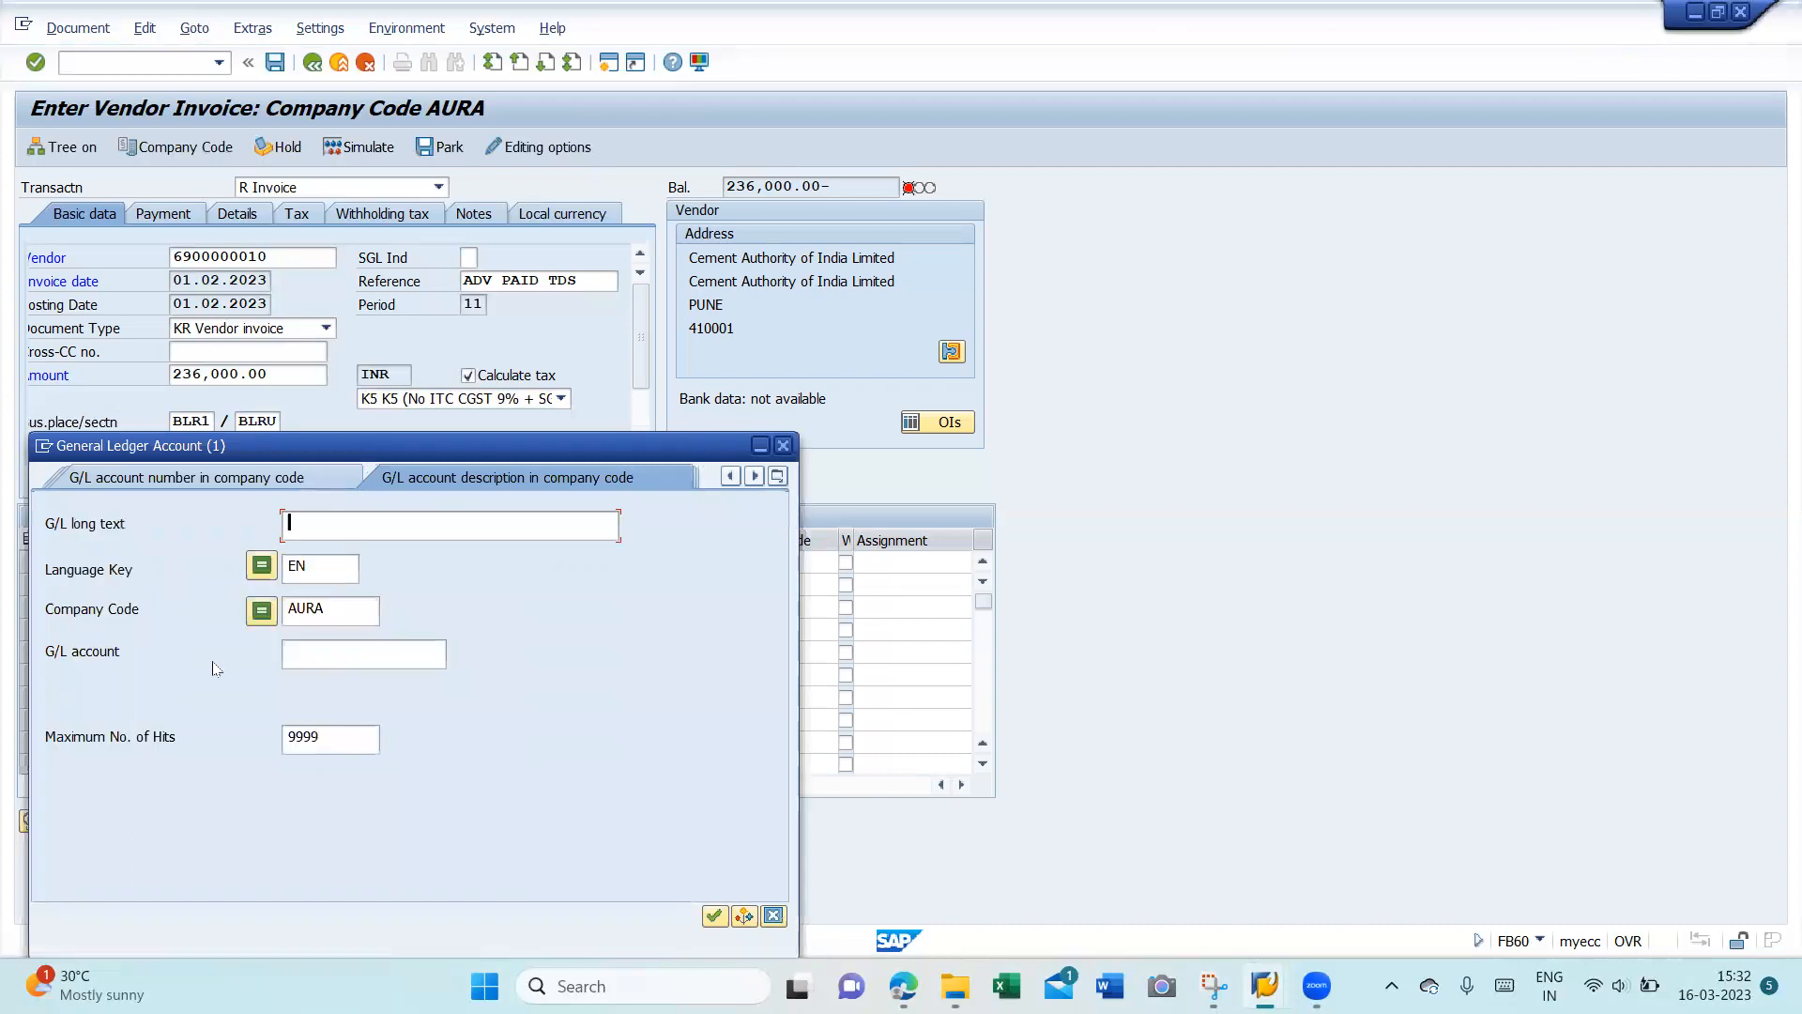
key(Return)
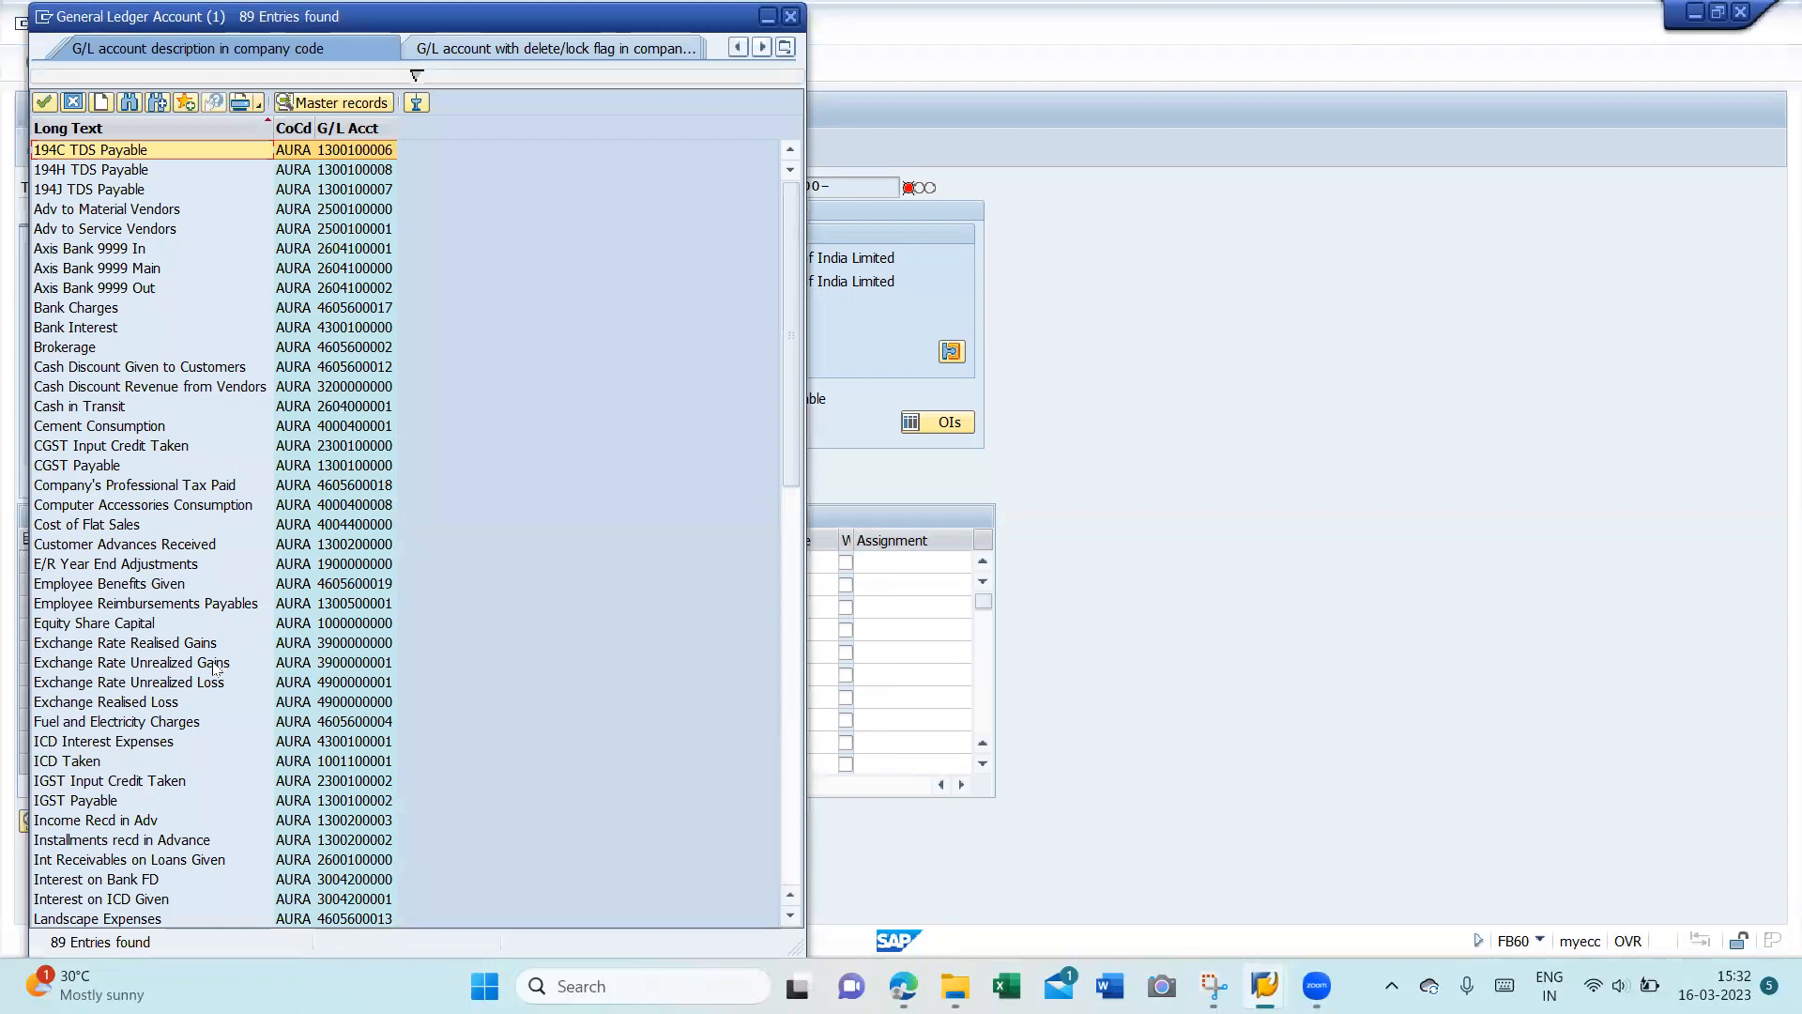
key(Escape)
key(BackSpace)
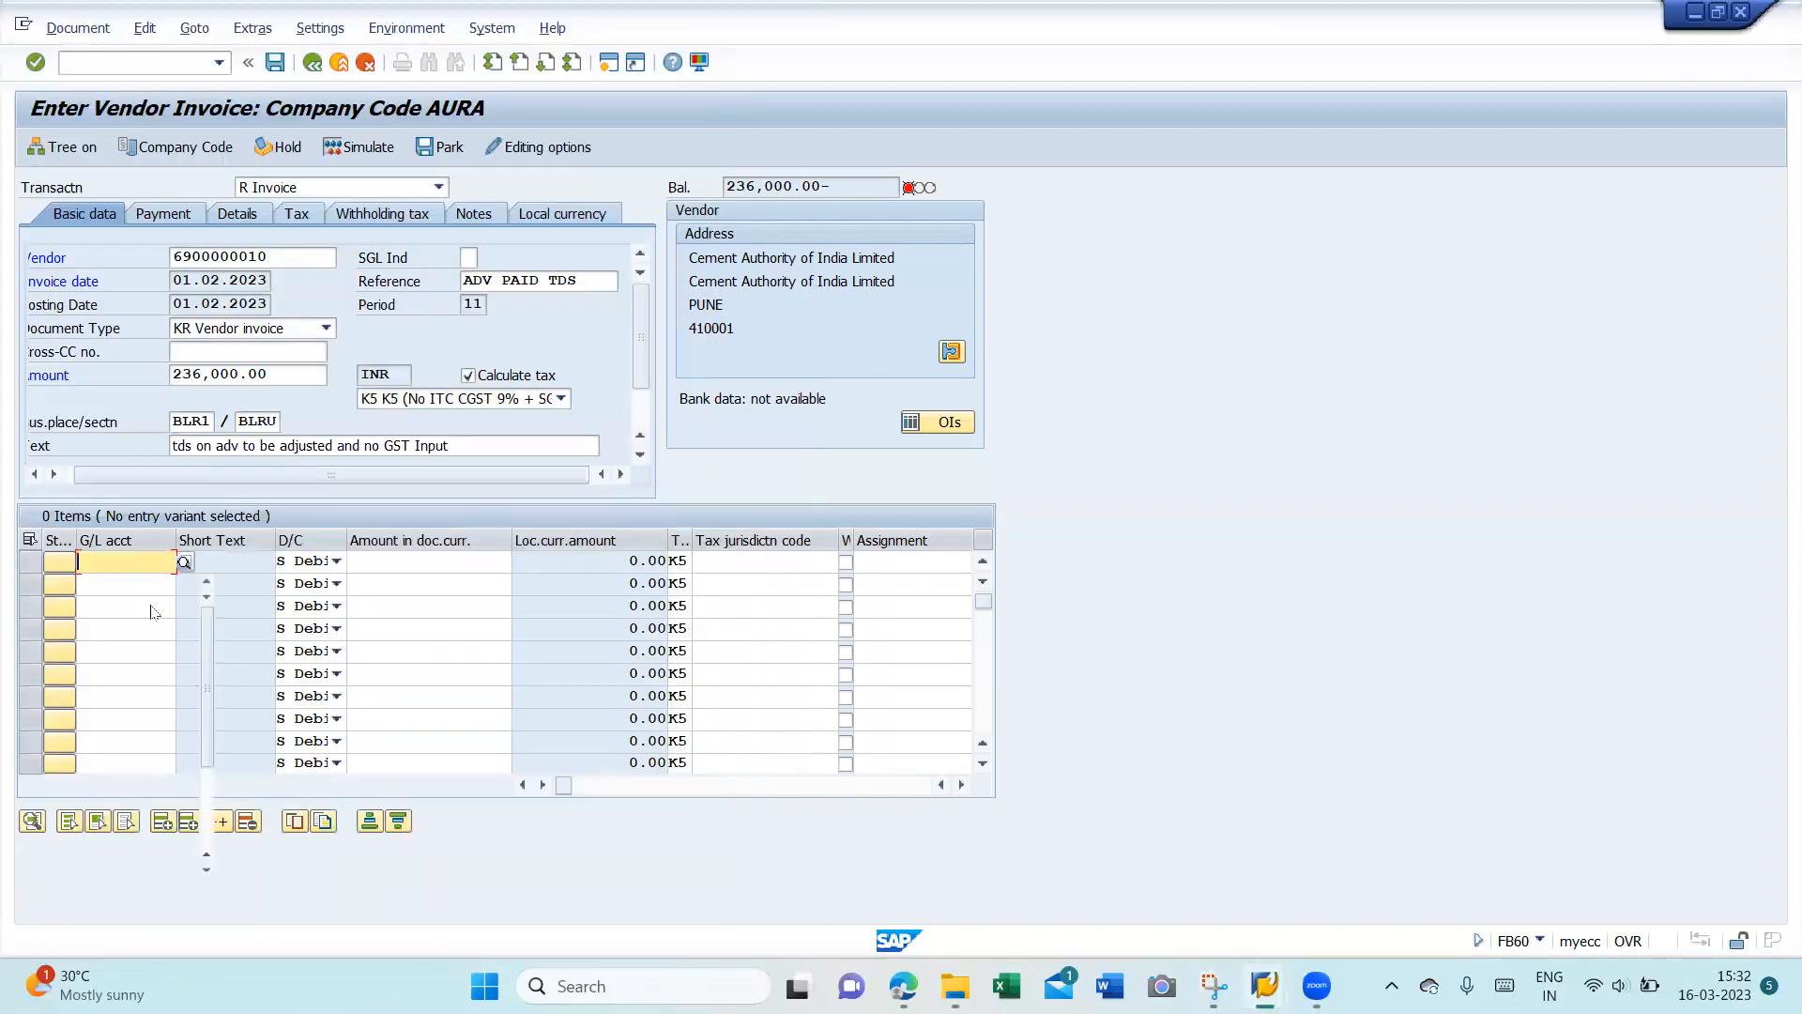
key(Down)
key(Return)
key(Tab)
key(Tab)
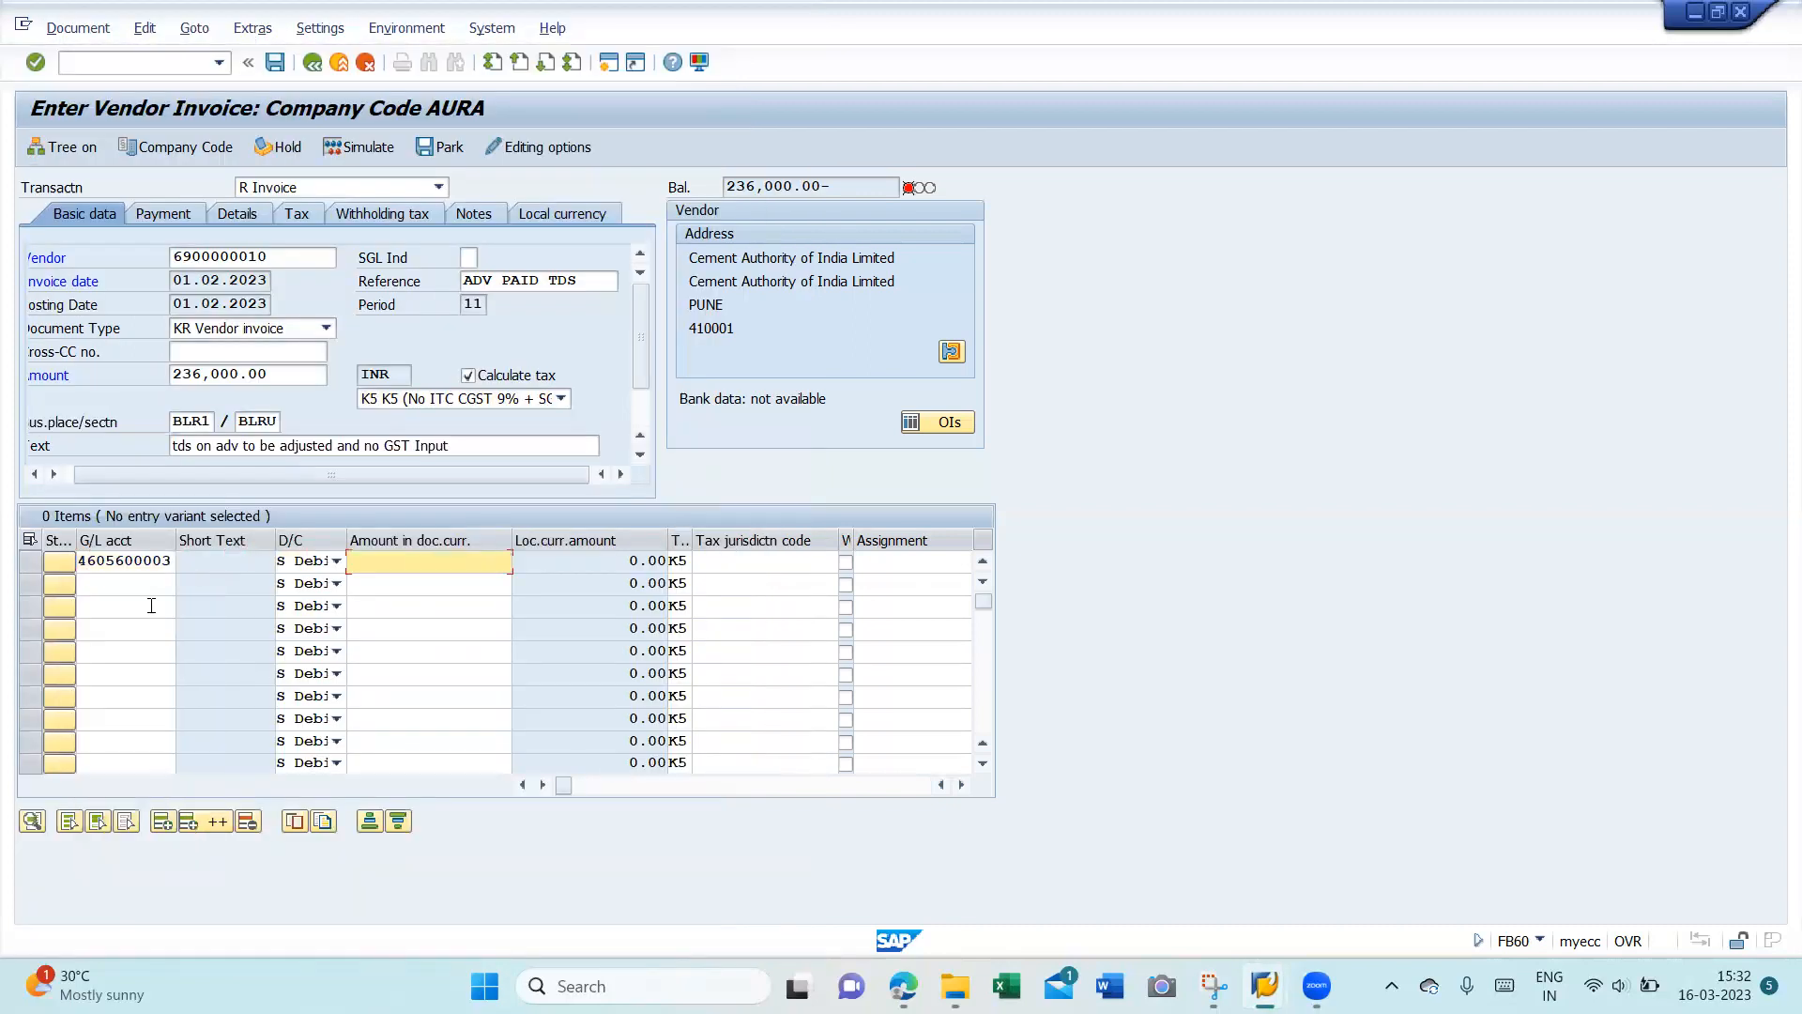
- Give the line amount 200000, text '+' and business area AUR1, validating past the due-date warning
key(BackSpace)
key(Down)
key(Return)
key(Tab)
key(Tab)
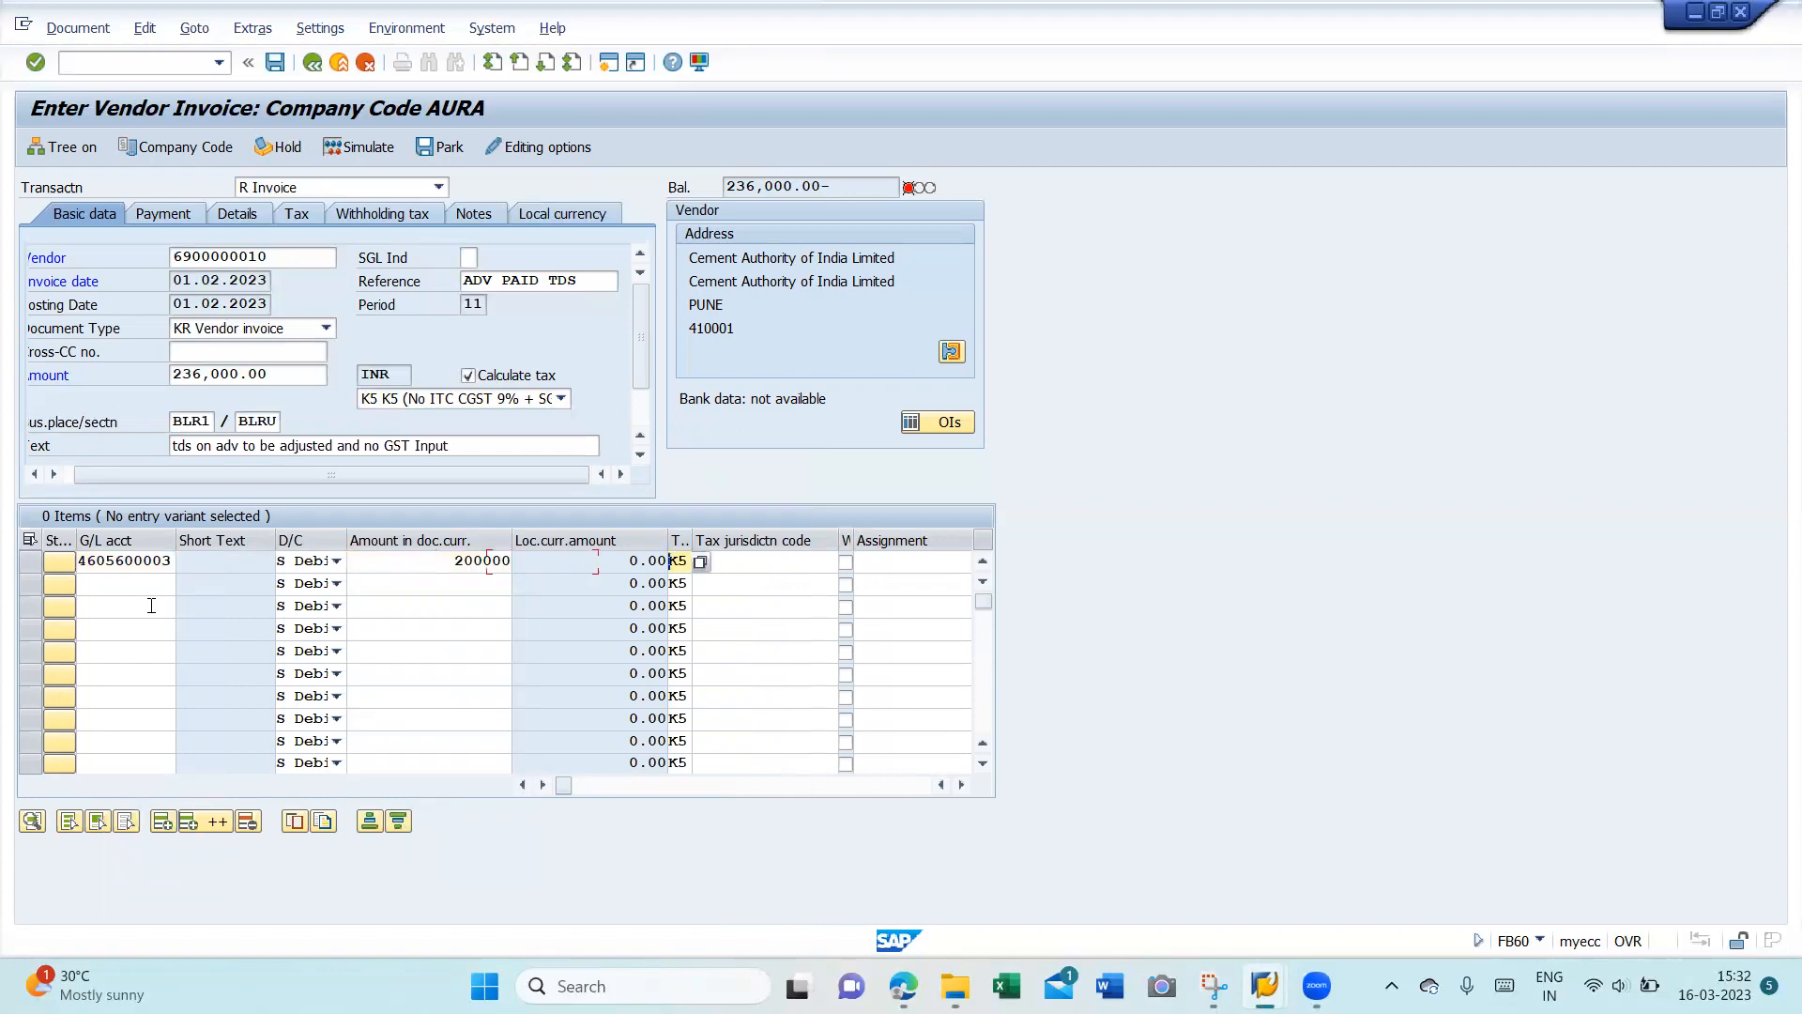
key(Tab)
key(Tab)
key(Tab)
key(Tab)
text(+)
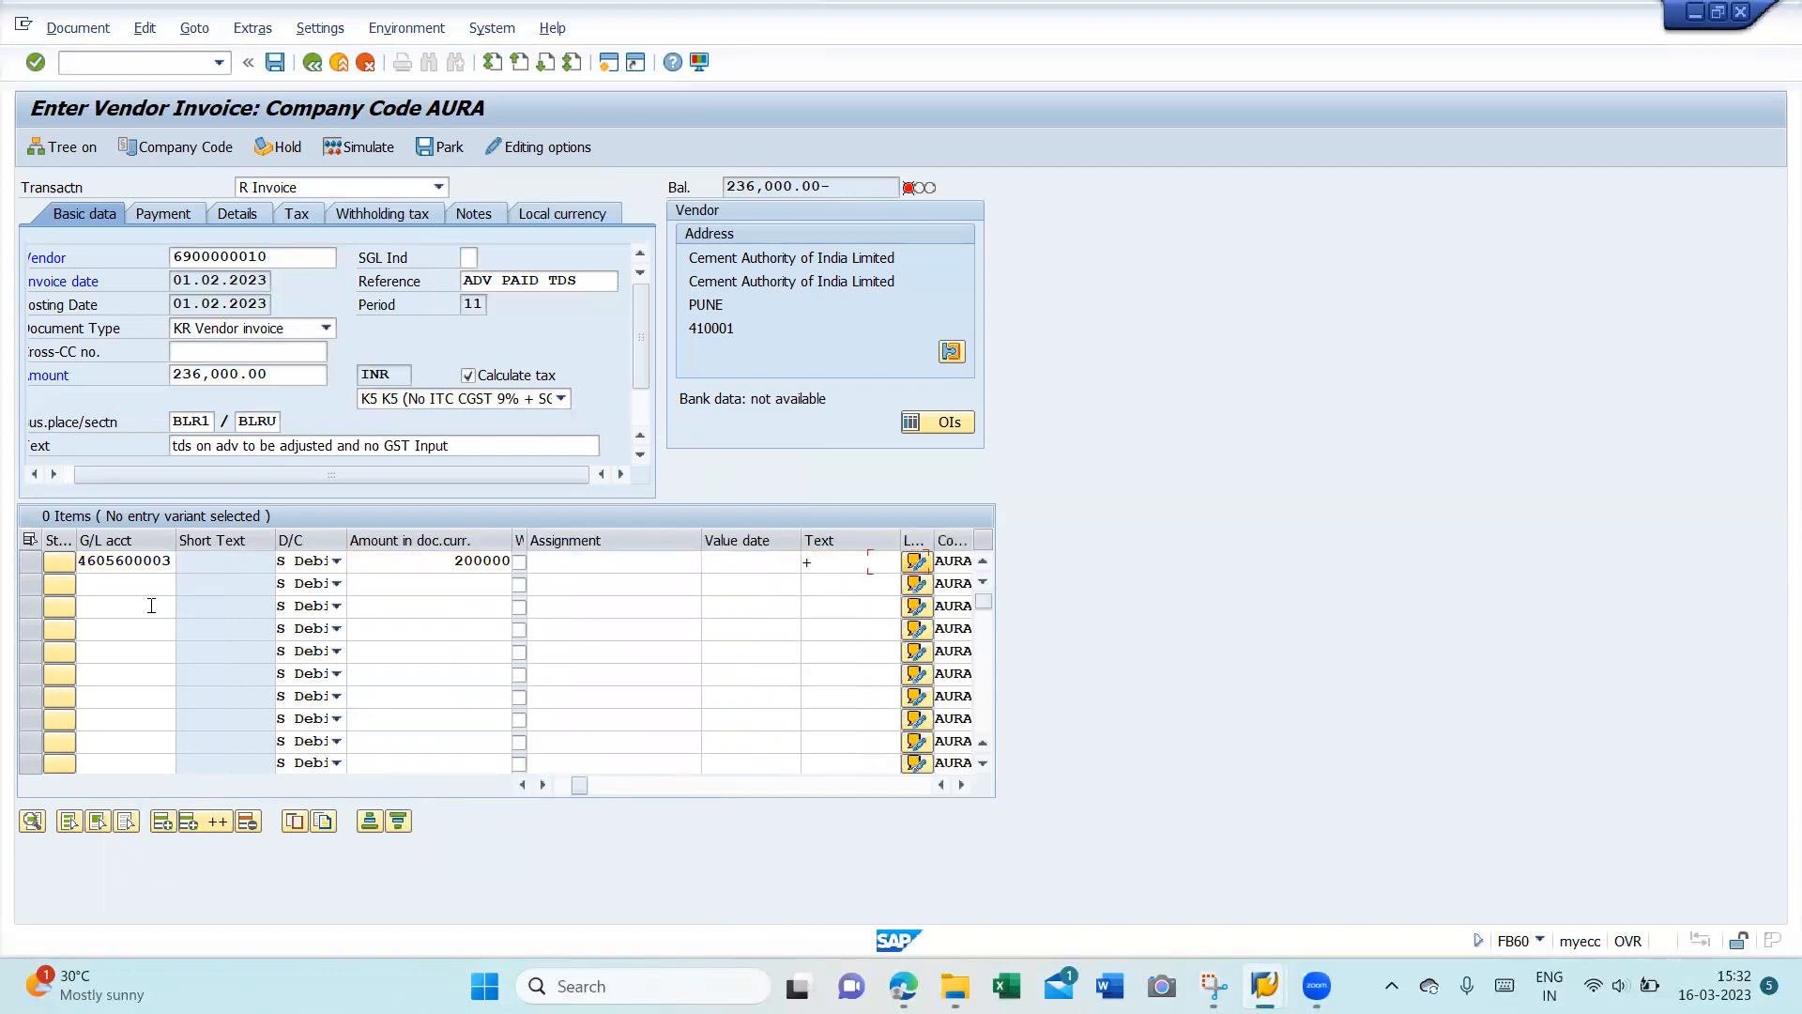
key(Tab)
key(Tab)
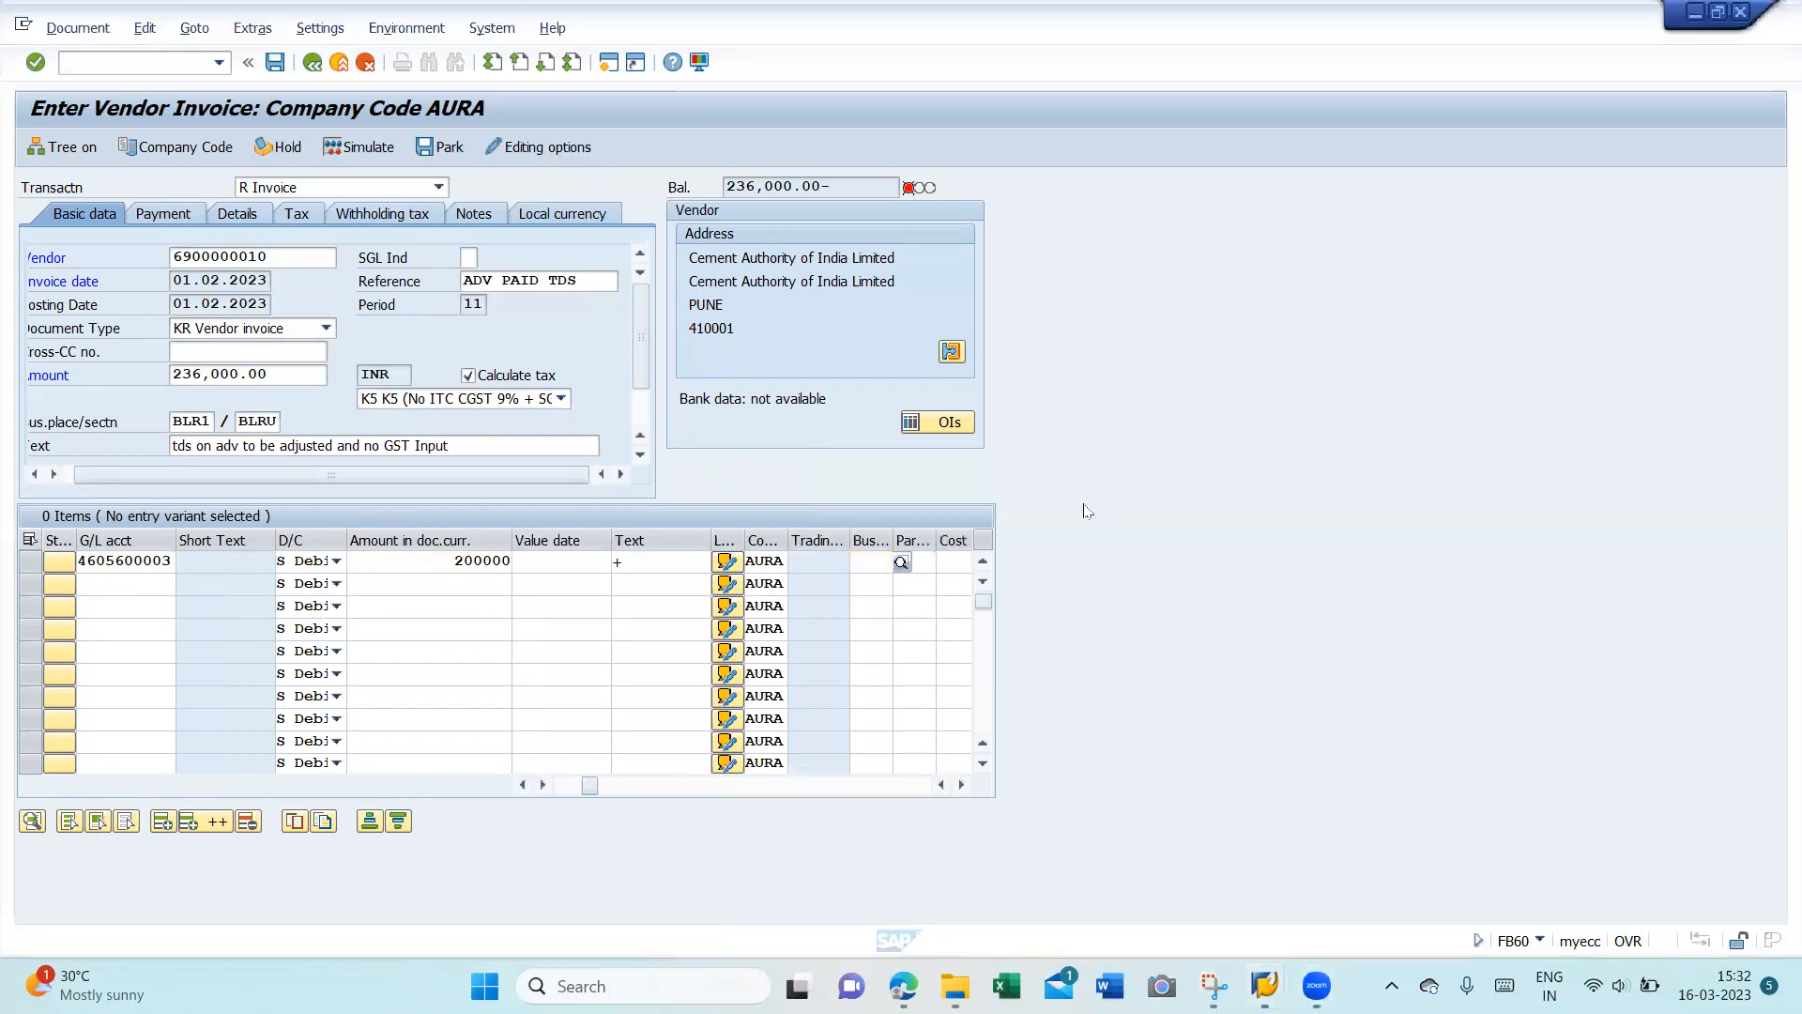
text(AUR1)
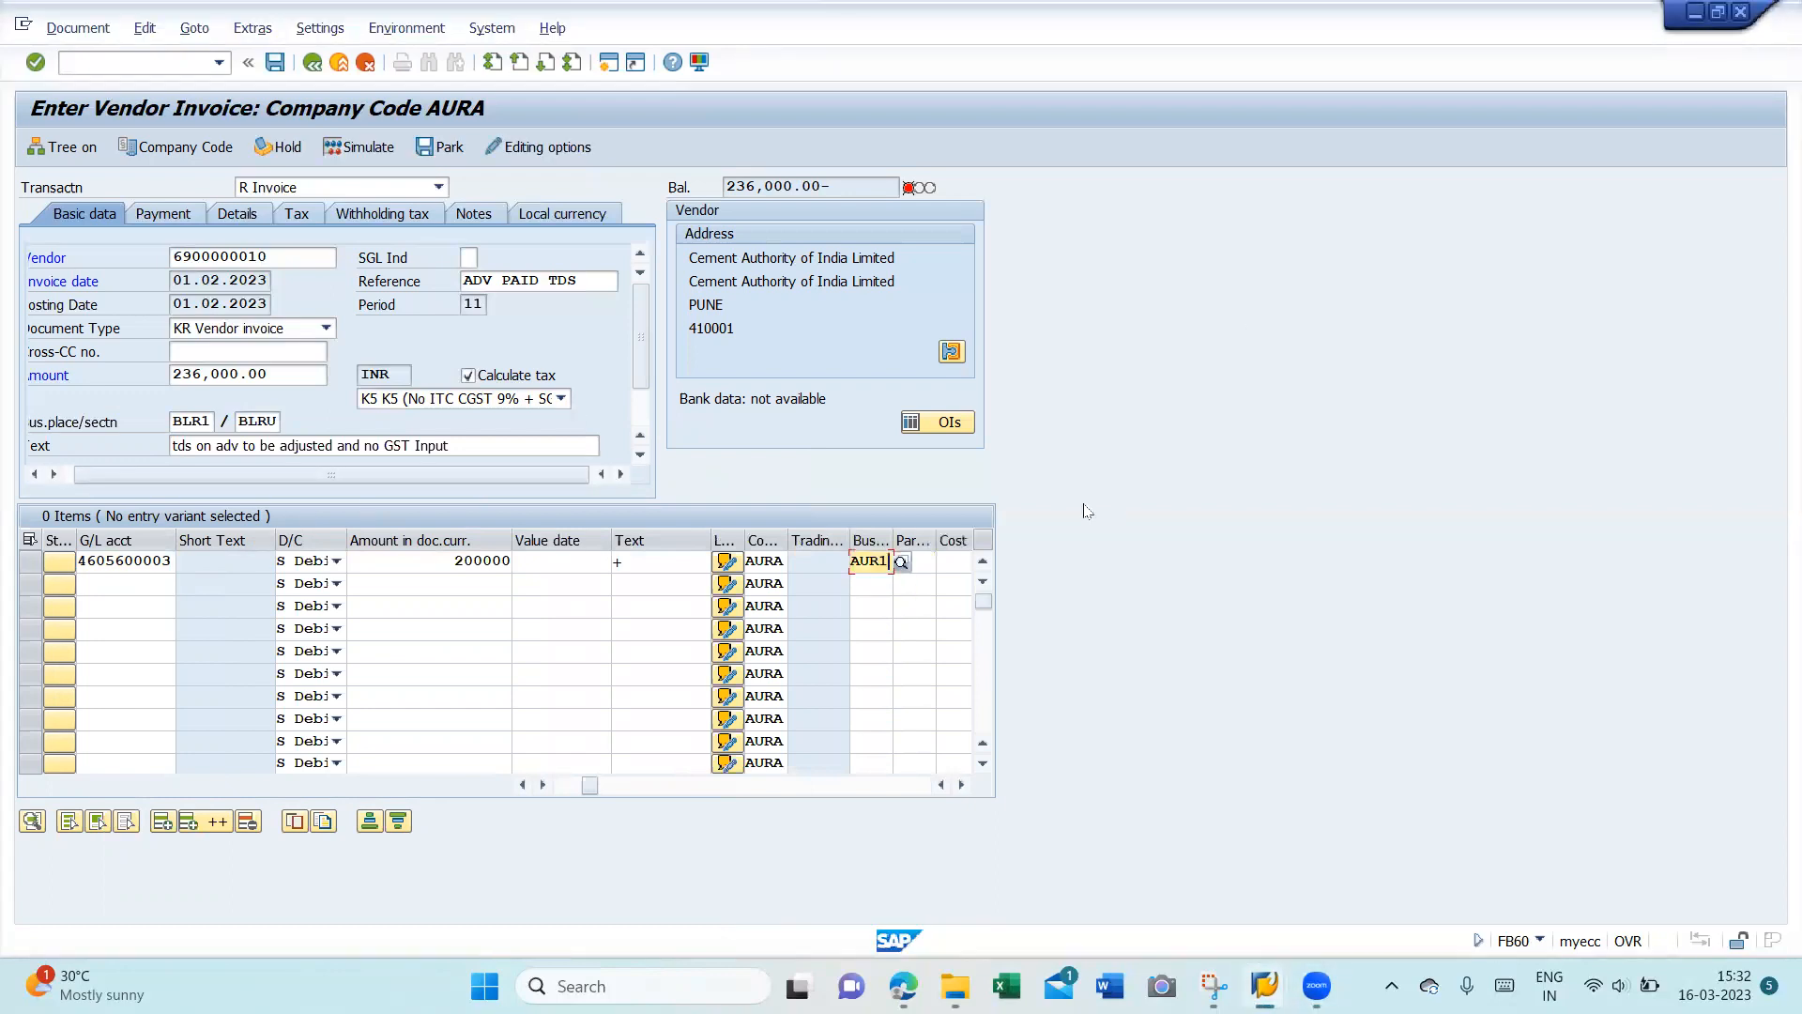
key(Return)
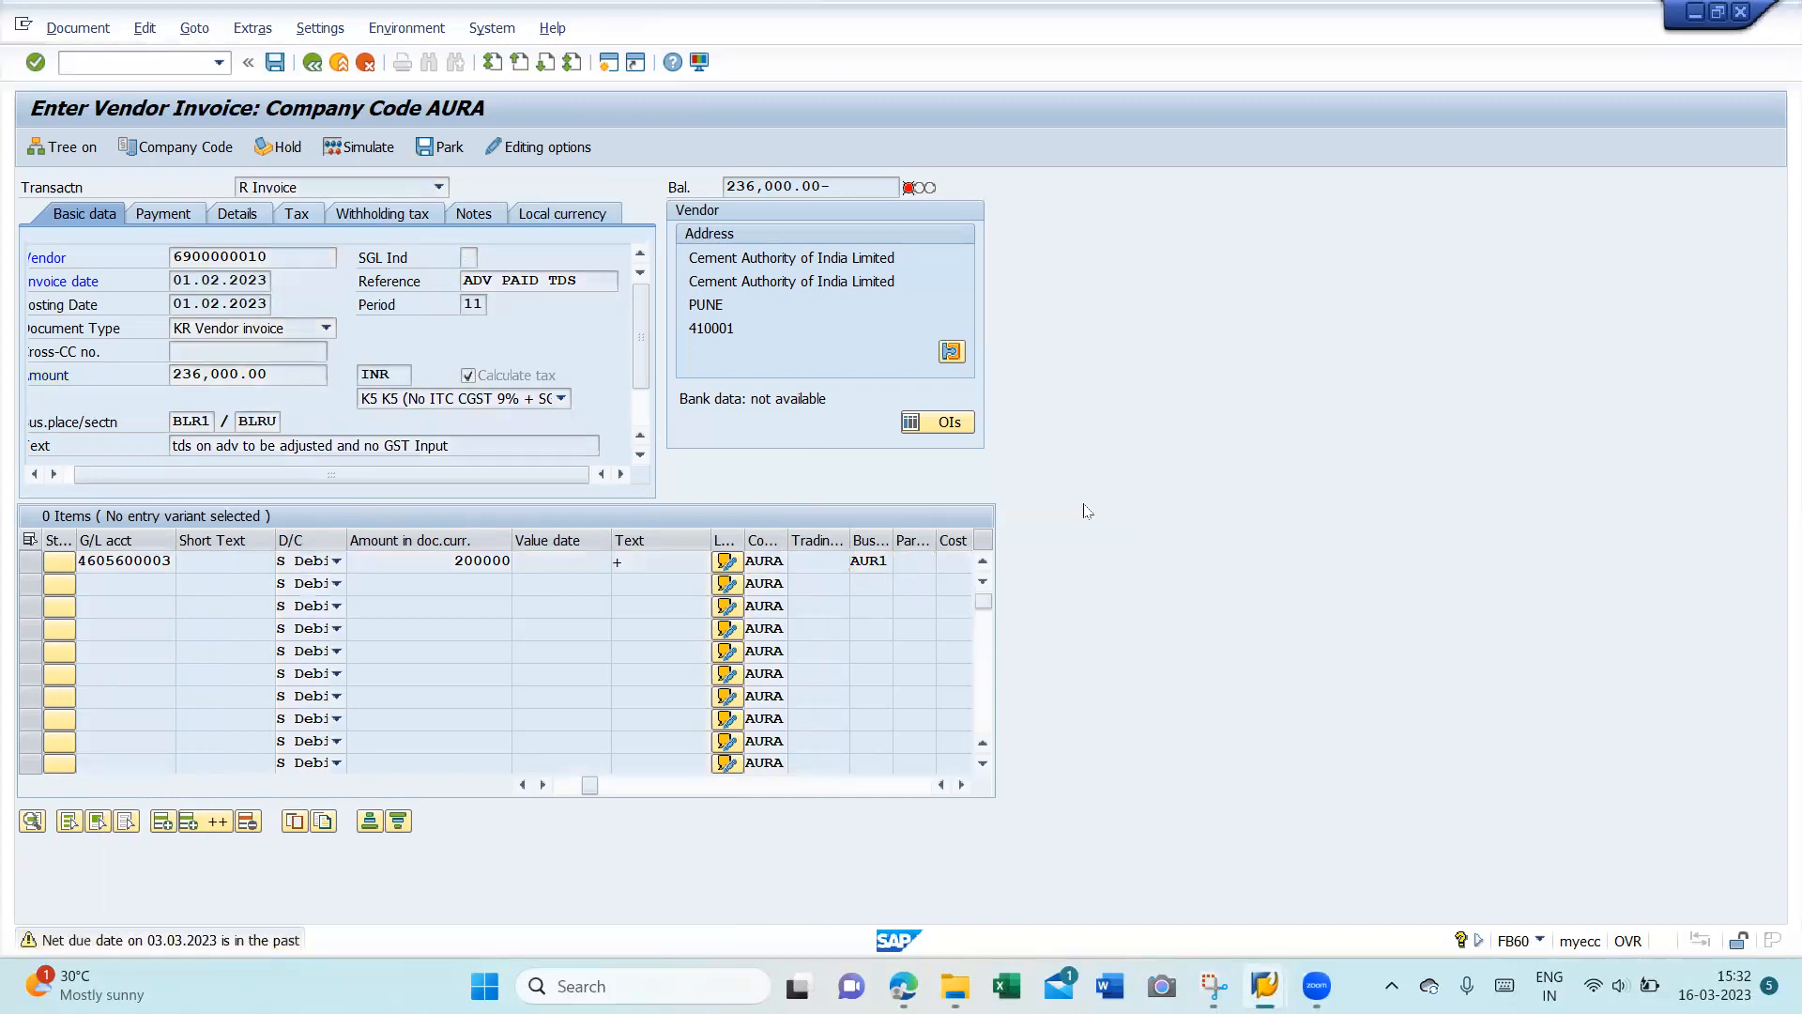
key(Return)
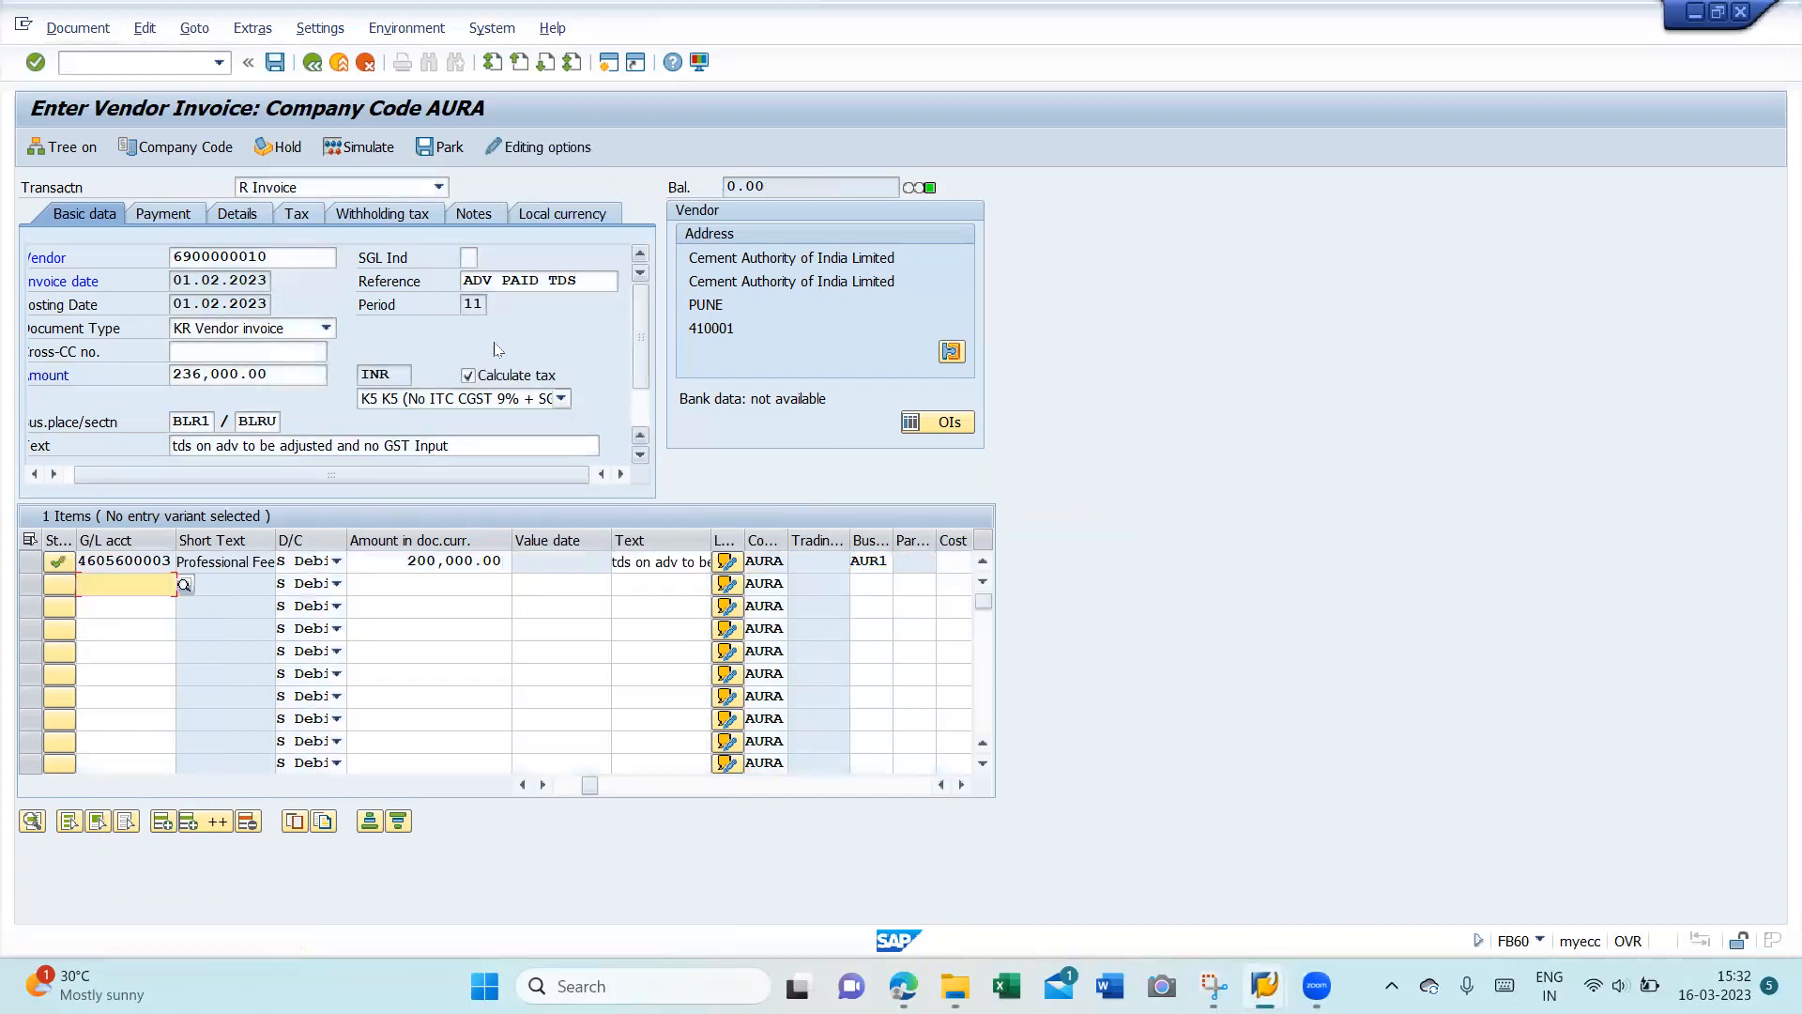
click(389, 217)
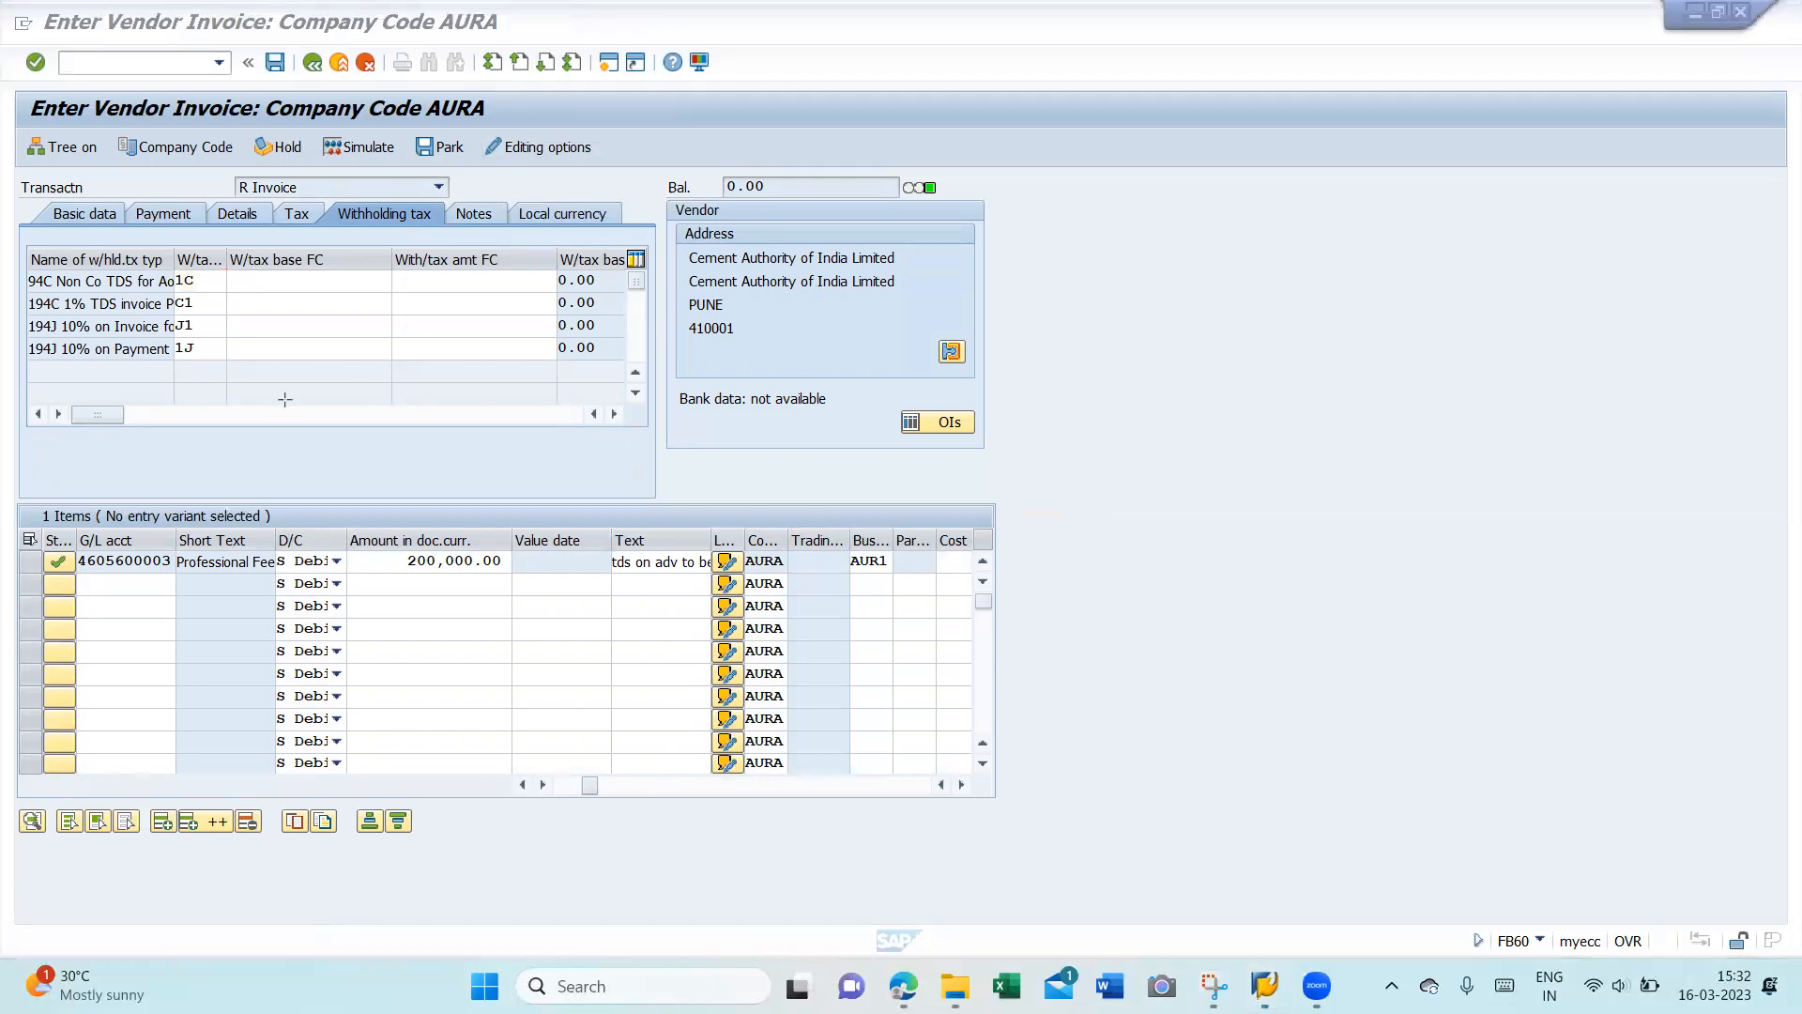
- Delete withholding codes 1C, C1 and 1J, leaving only J1
drag(19, 311, 632, 359)
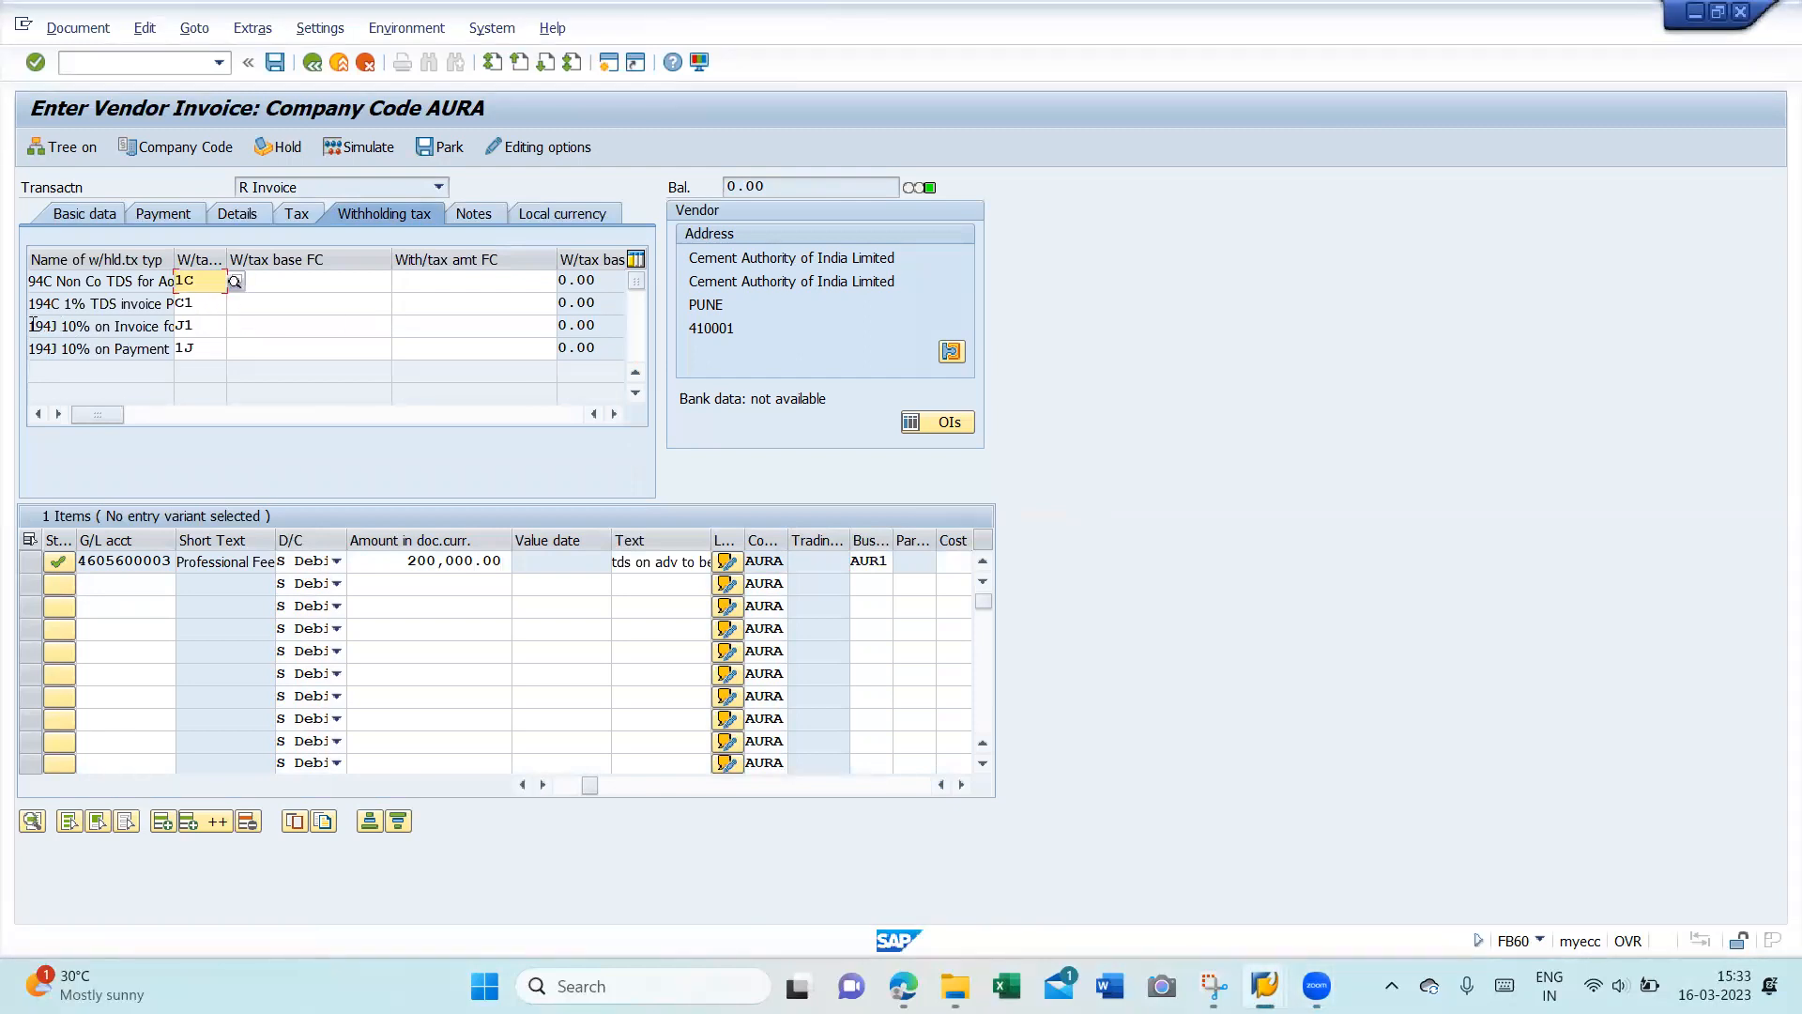
key(Delete)
click(215, 311)
key(BackSpace)
key(BackSpace)
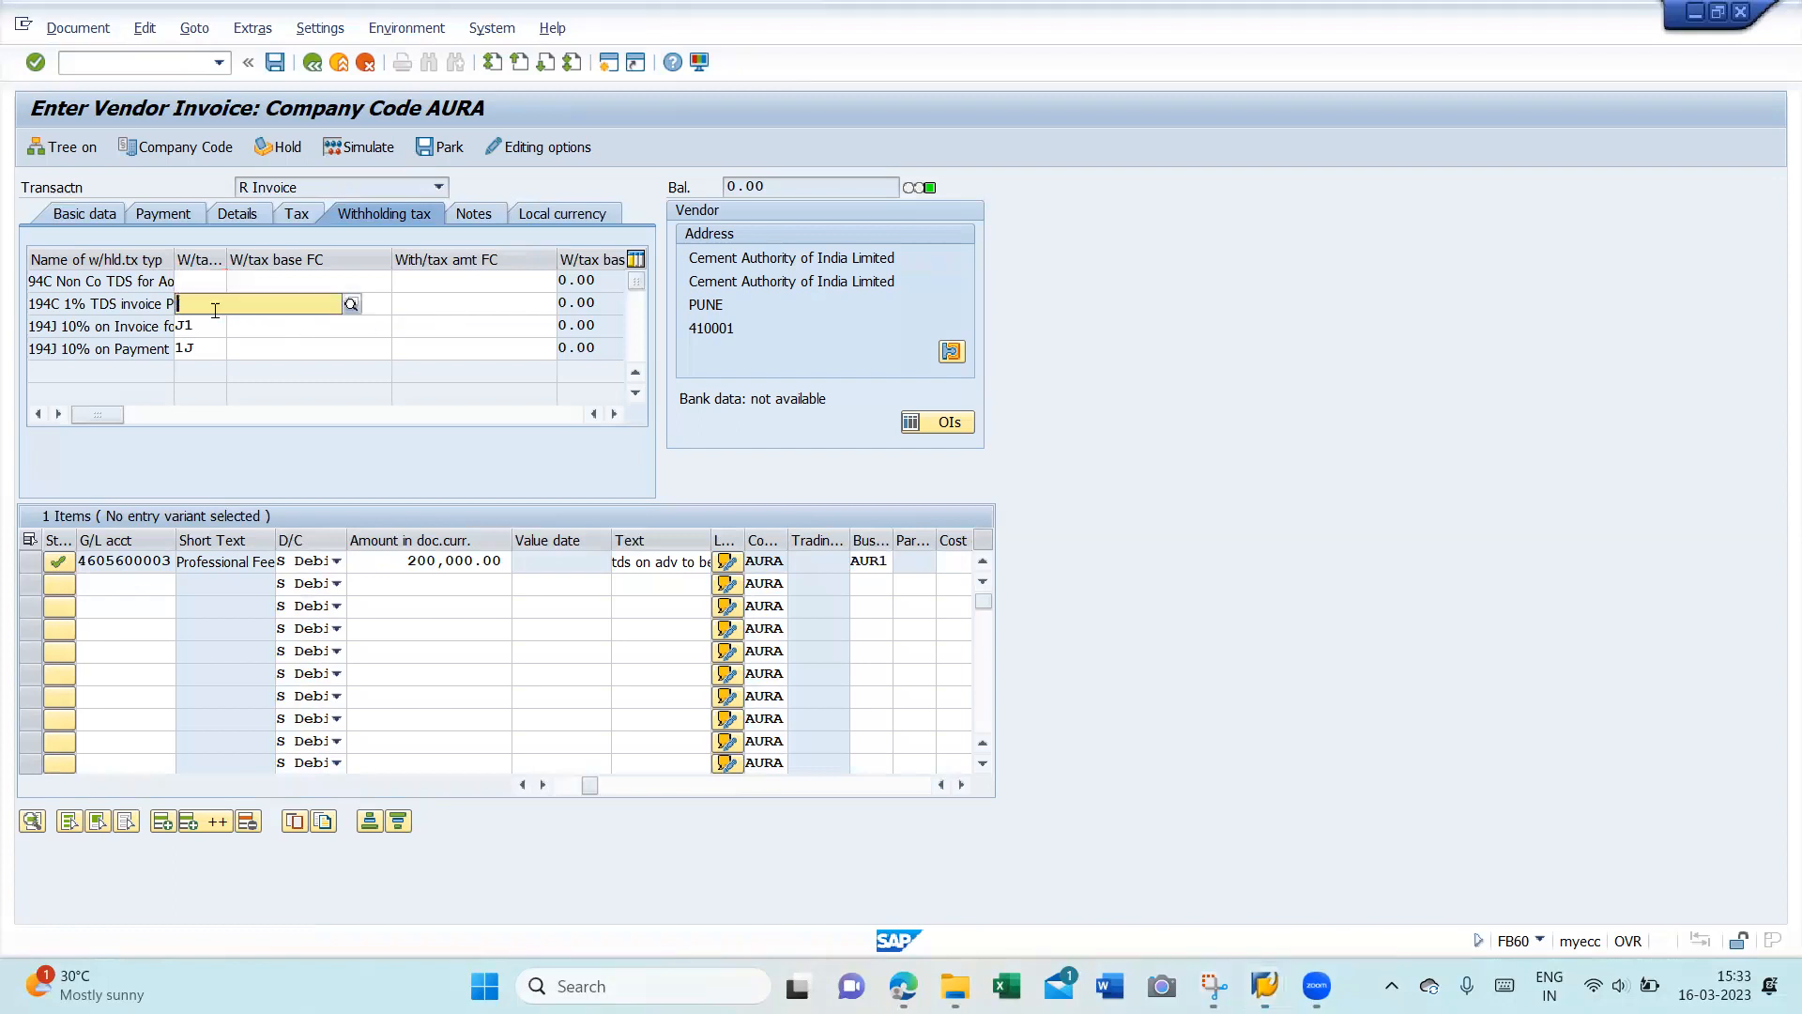
click(335, 344)
click(215, 348)
key(BackSpace)
key(BackSpace)
- Confirm the J1-only withholding setup and simulate the posting from Basic data
click(269, 318)
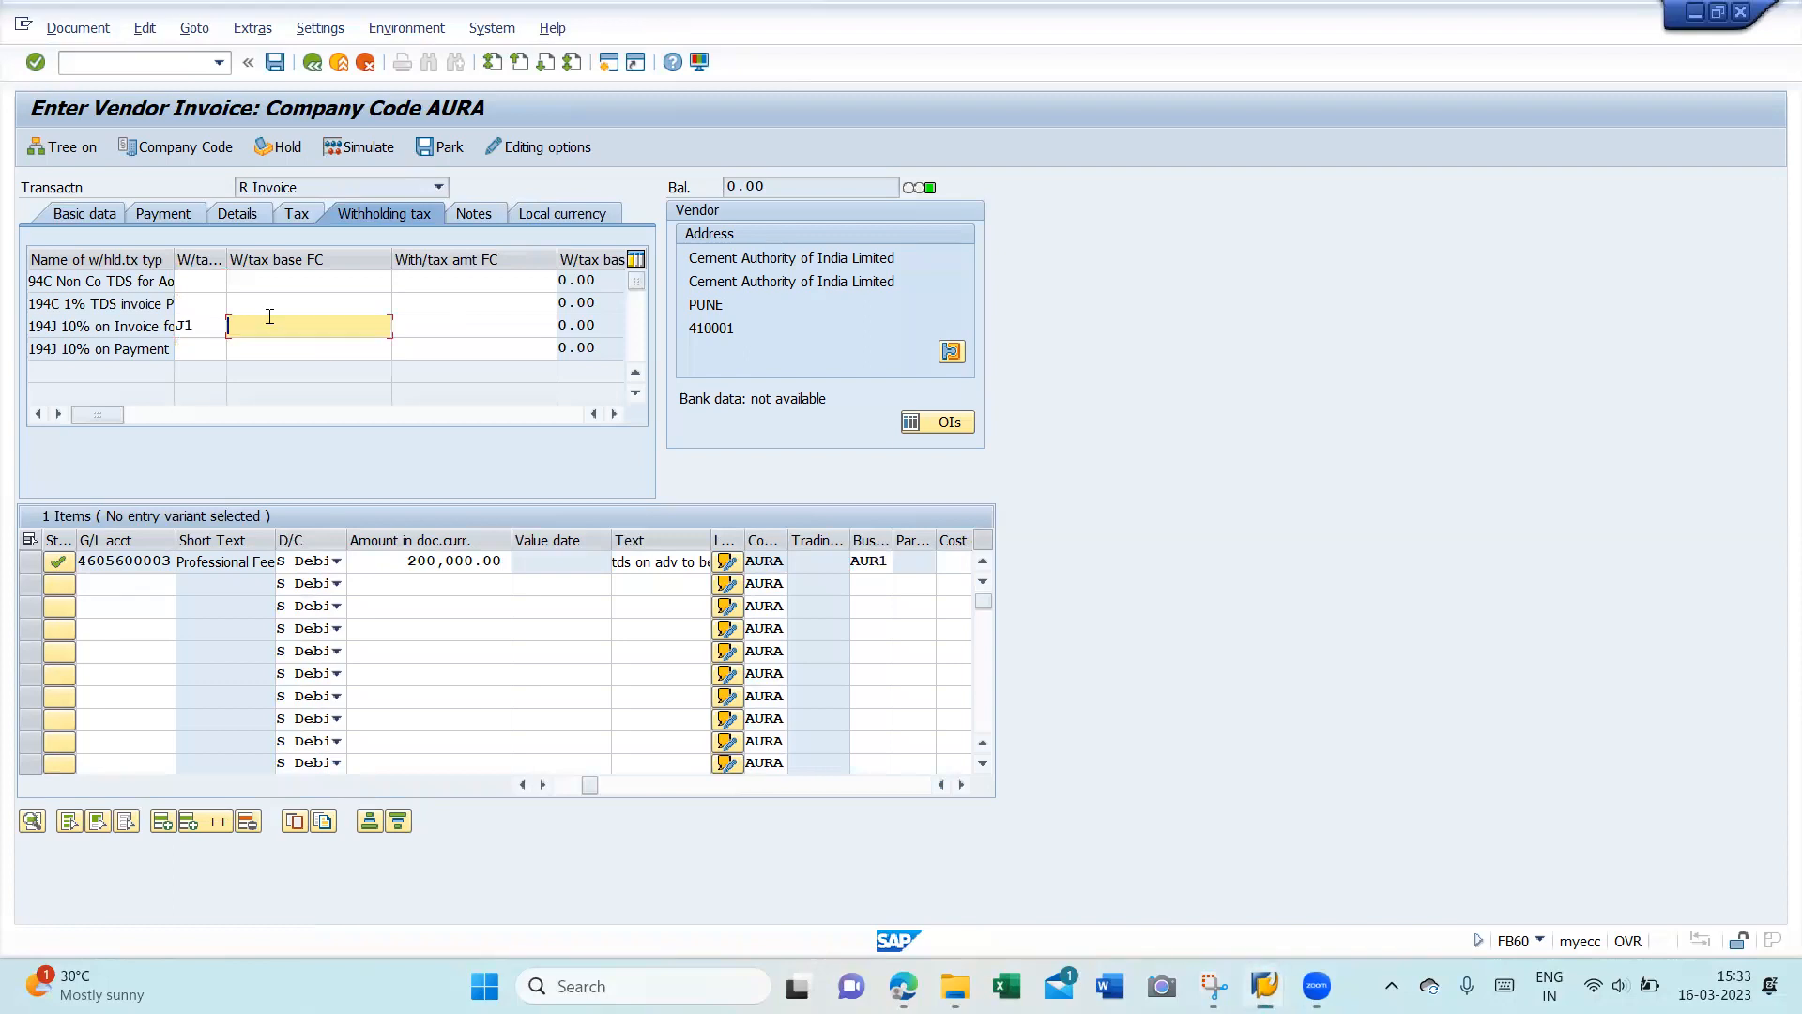
key(Return)
click(81, 223)
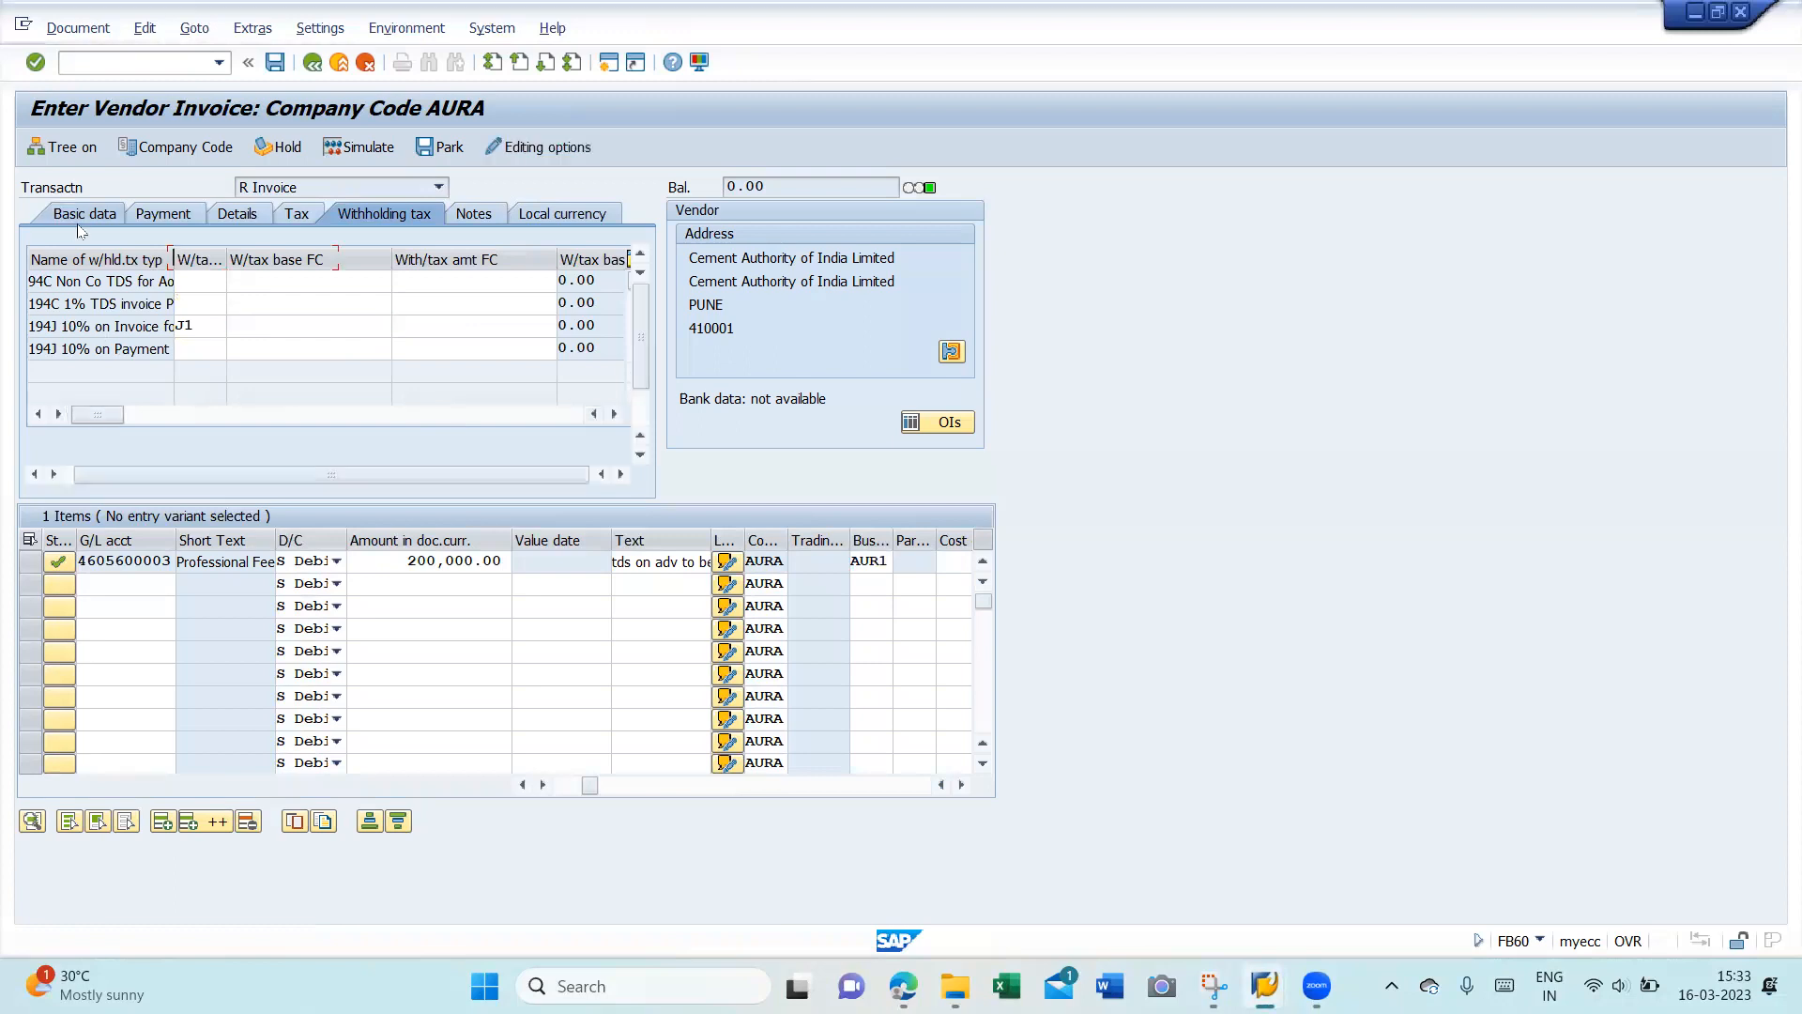
click(365, 148)
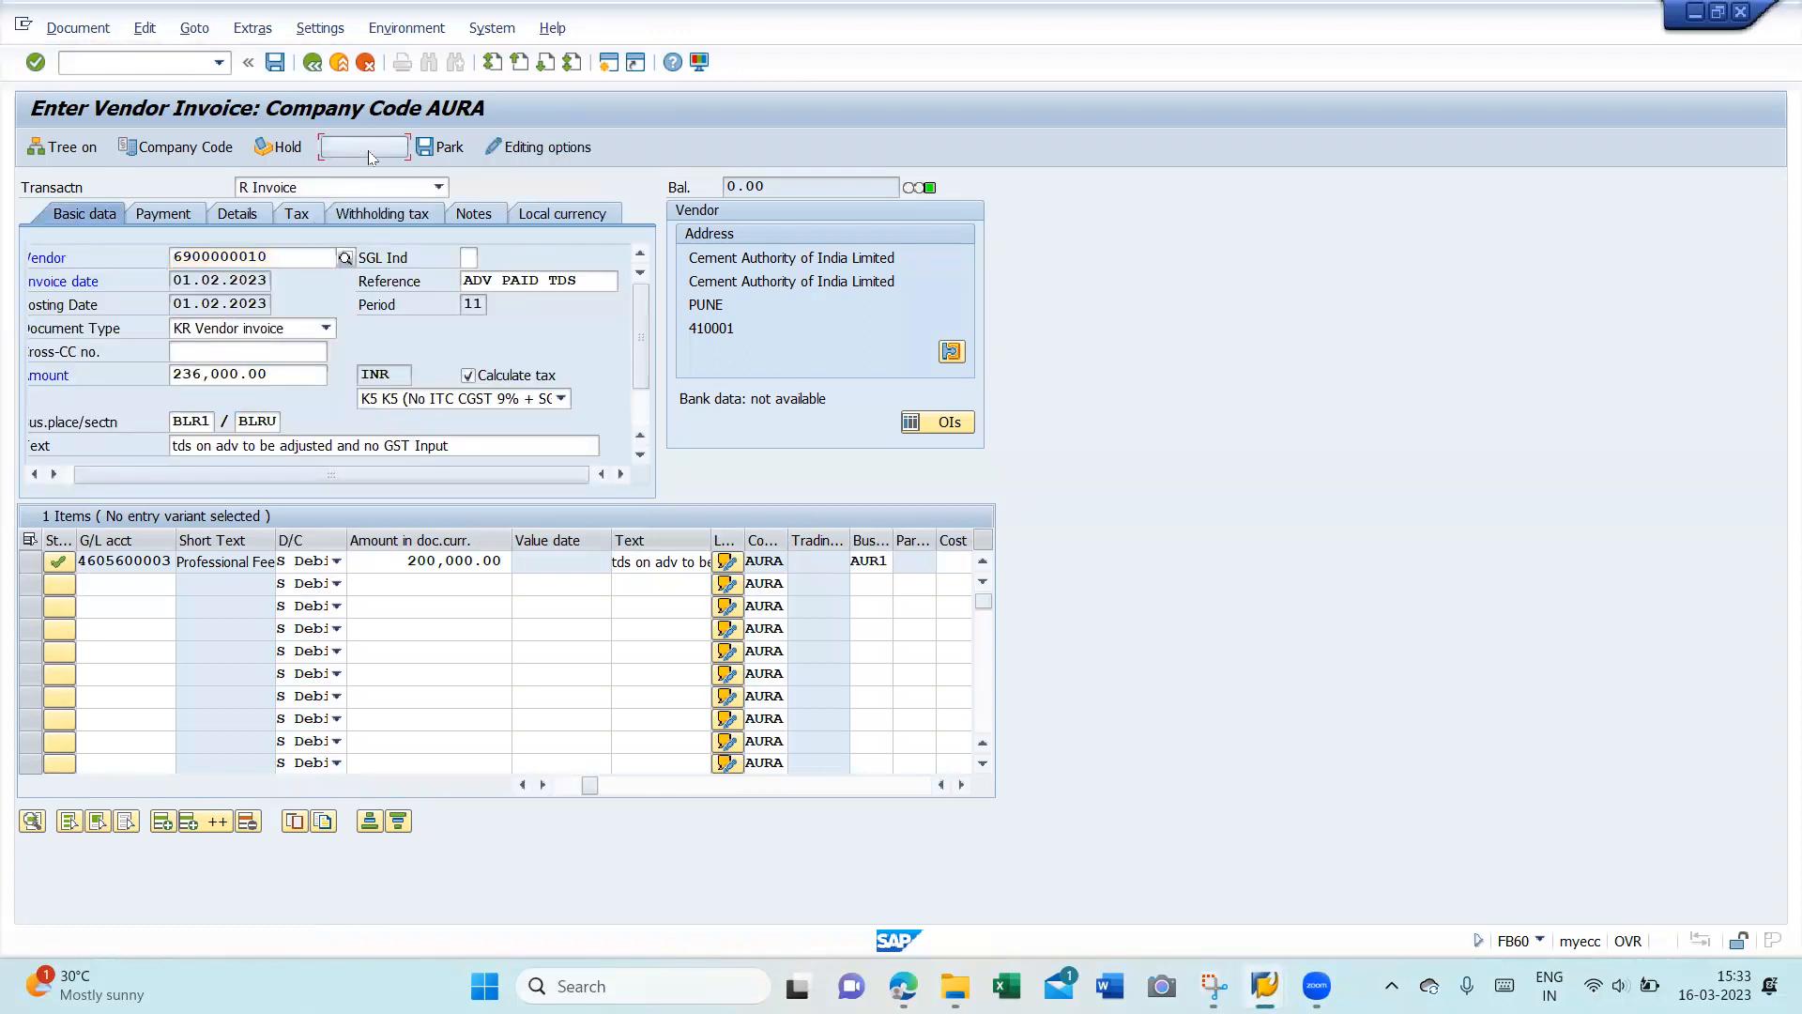
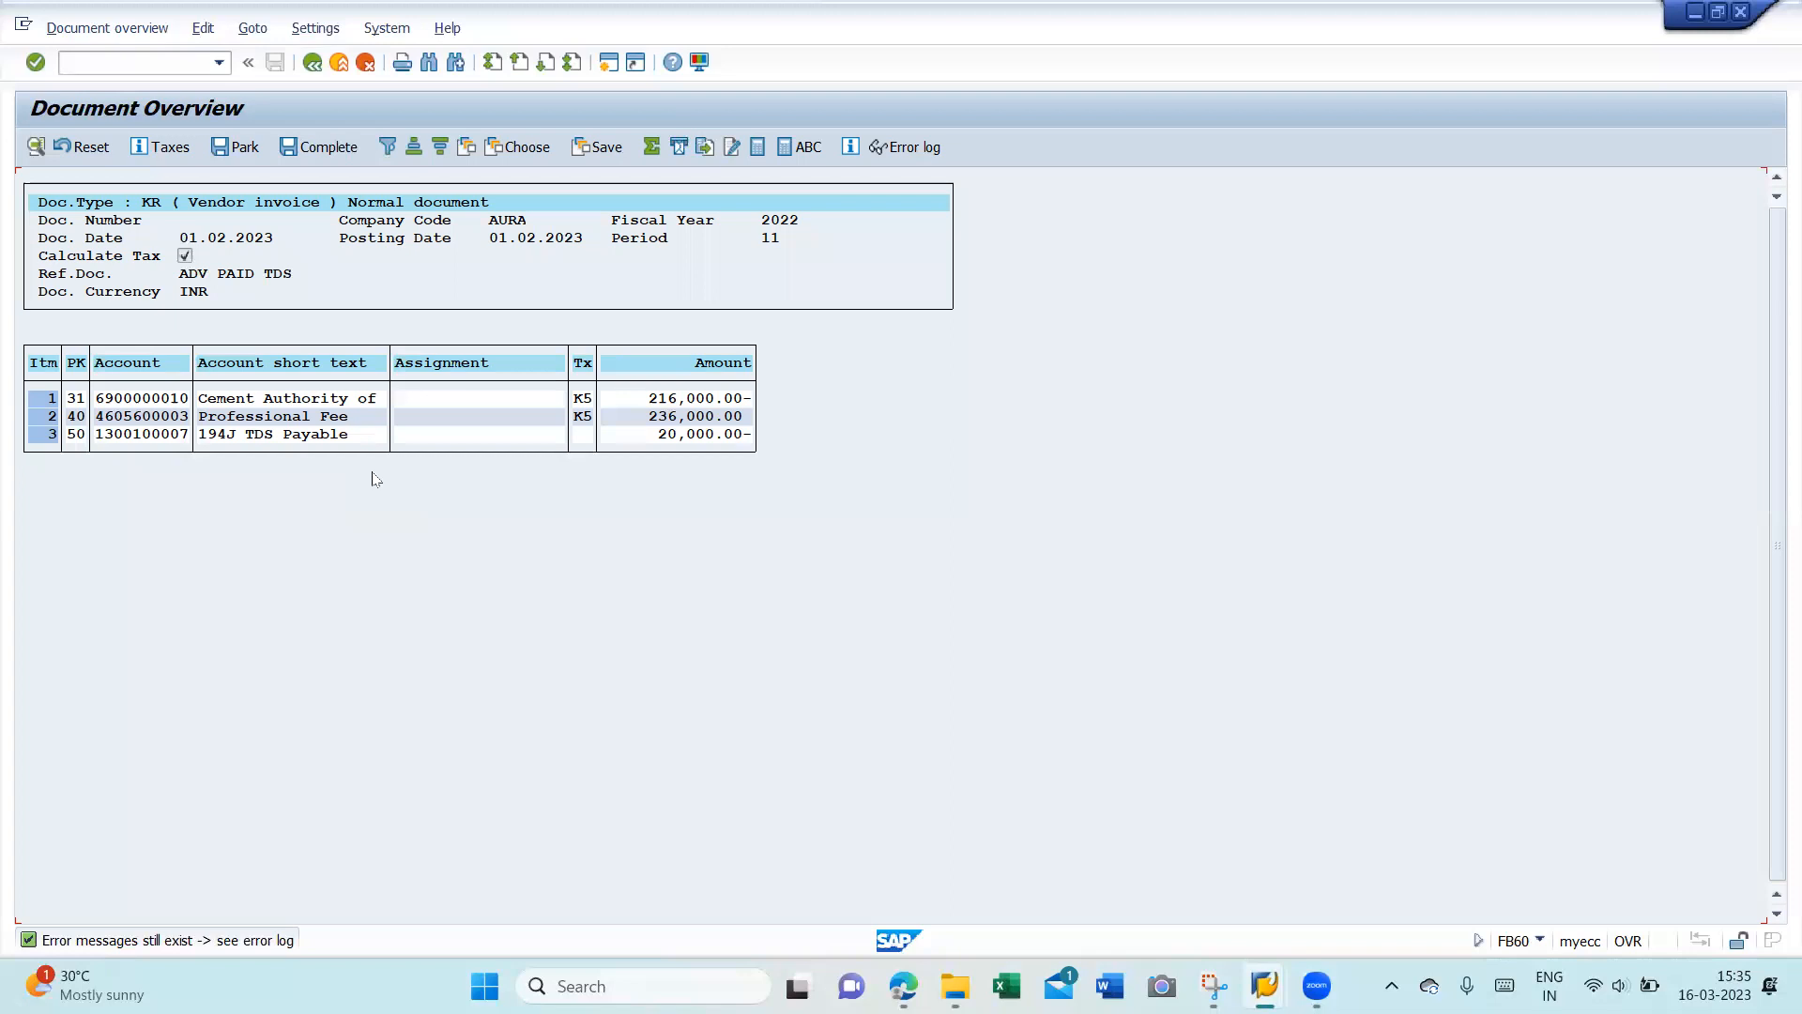
- Return from the simulation to entry mode and set the 194J withholding base to 150000
click(312, 64)
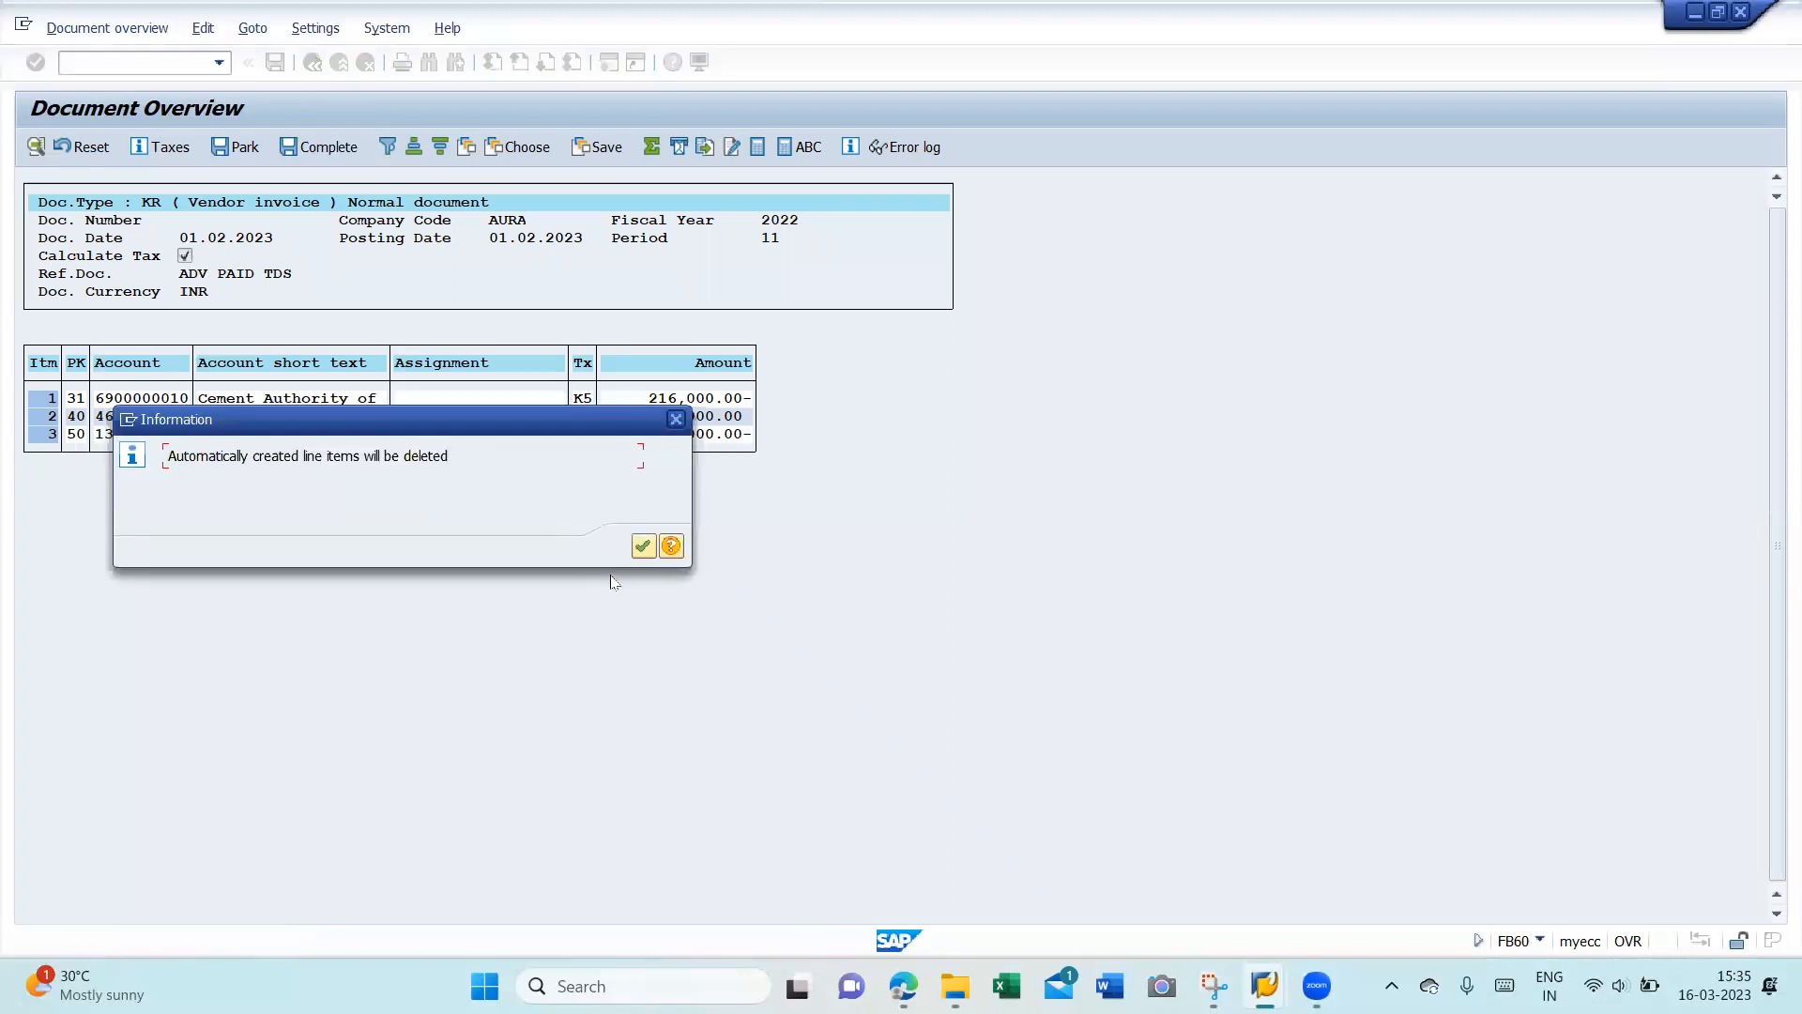
click(643, 547)
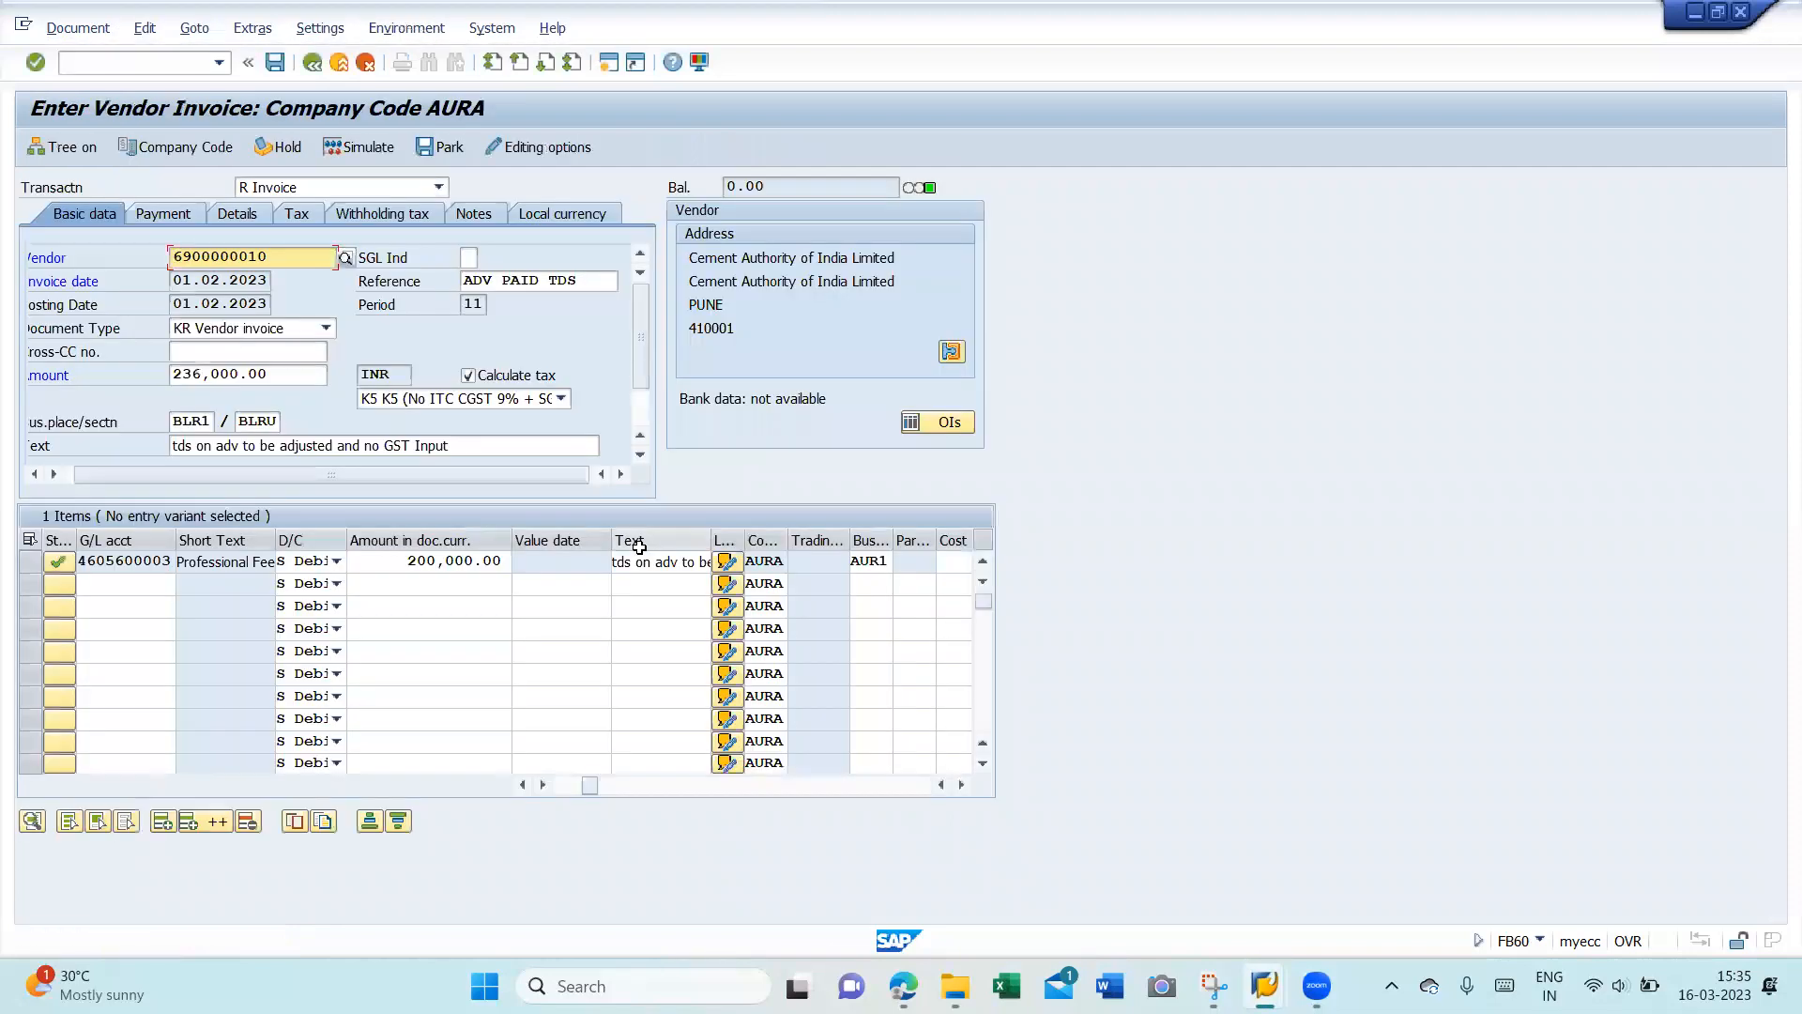
click(386, 216)
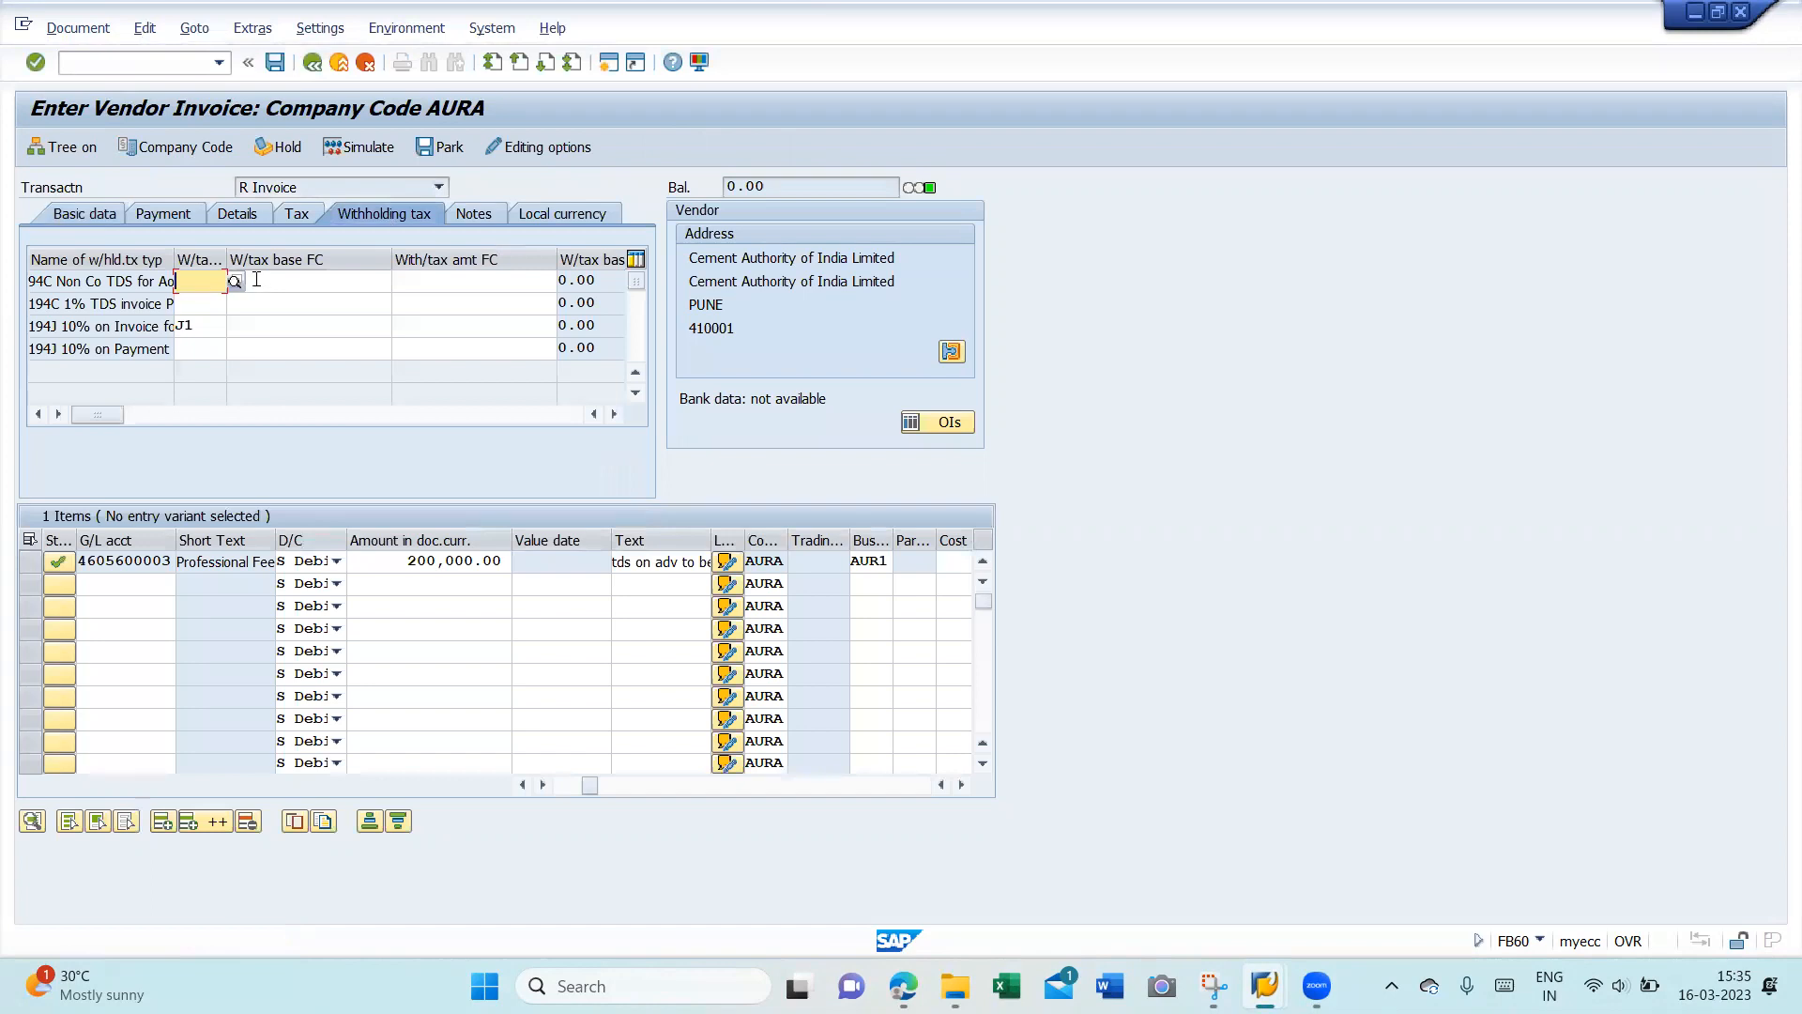
click(304, 326)
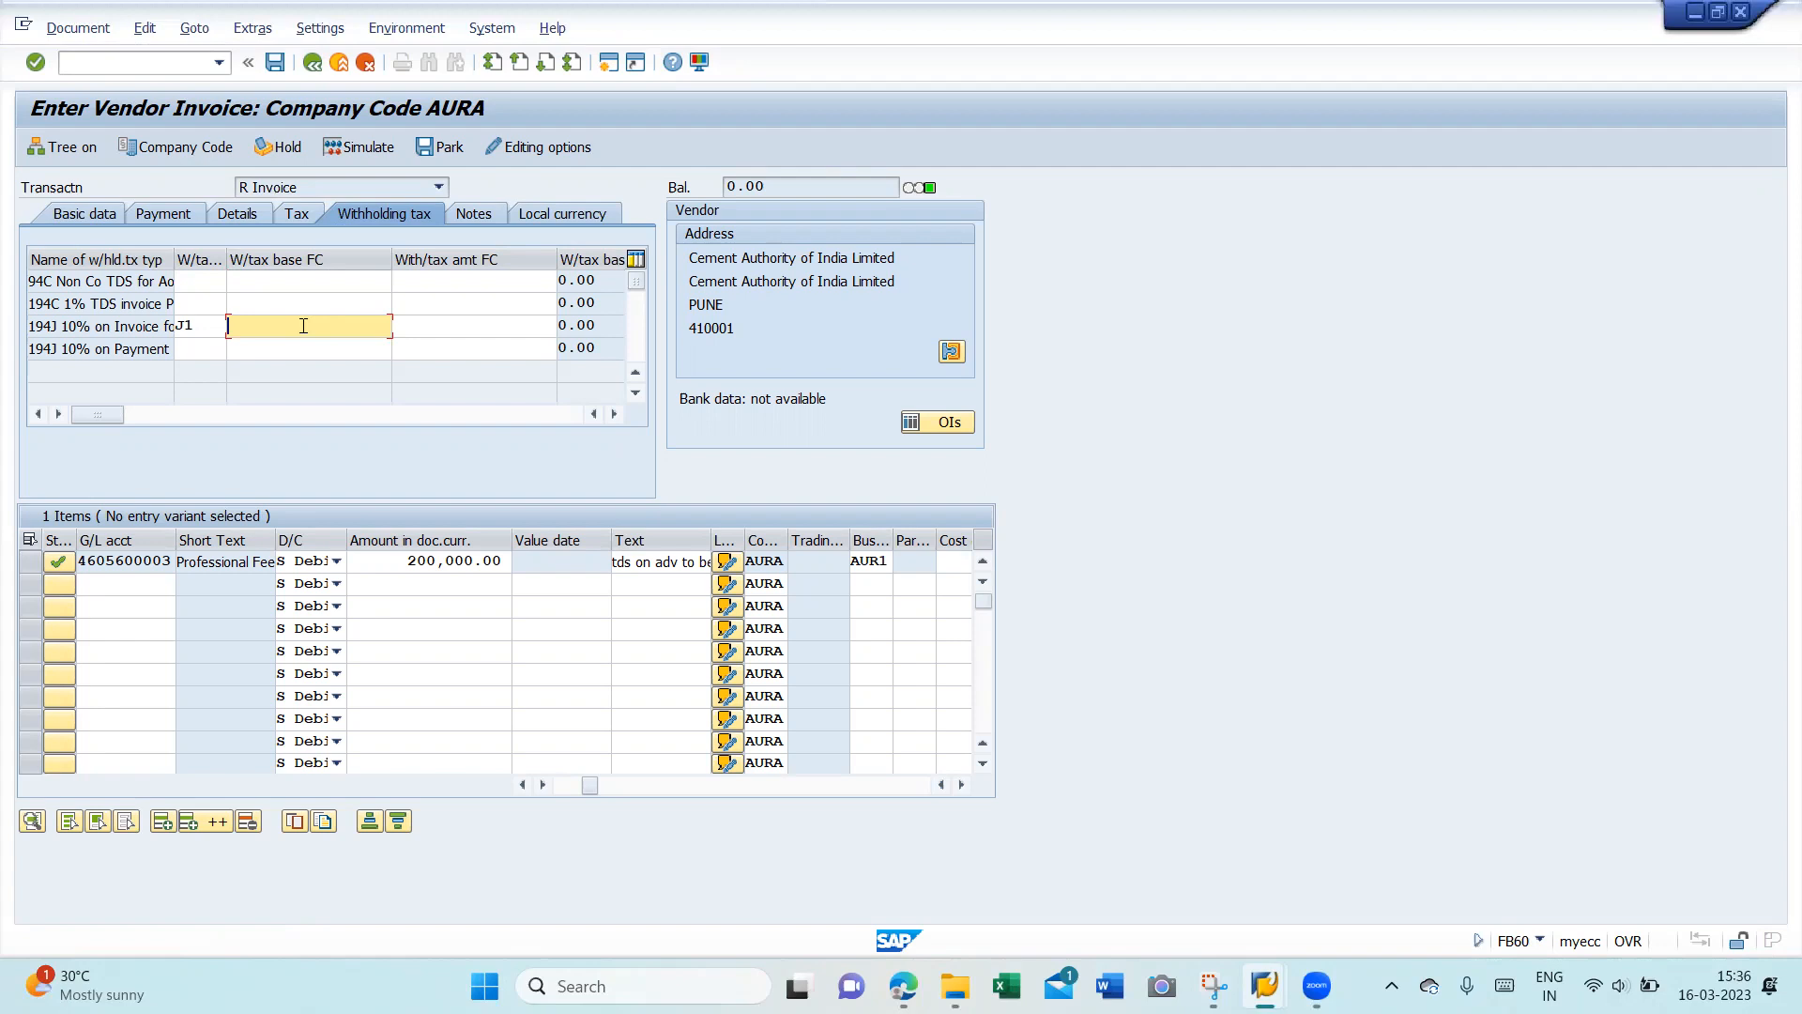
text(150000)
- Write the note 'TDS paid on Advance is adjusted while booking the invoice.'
click(492, 220)
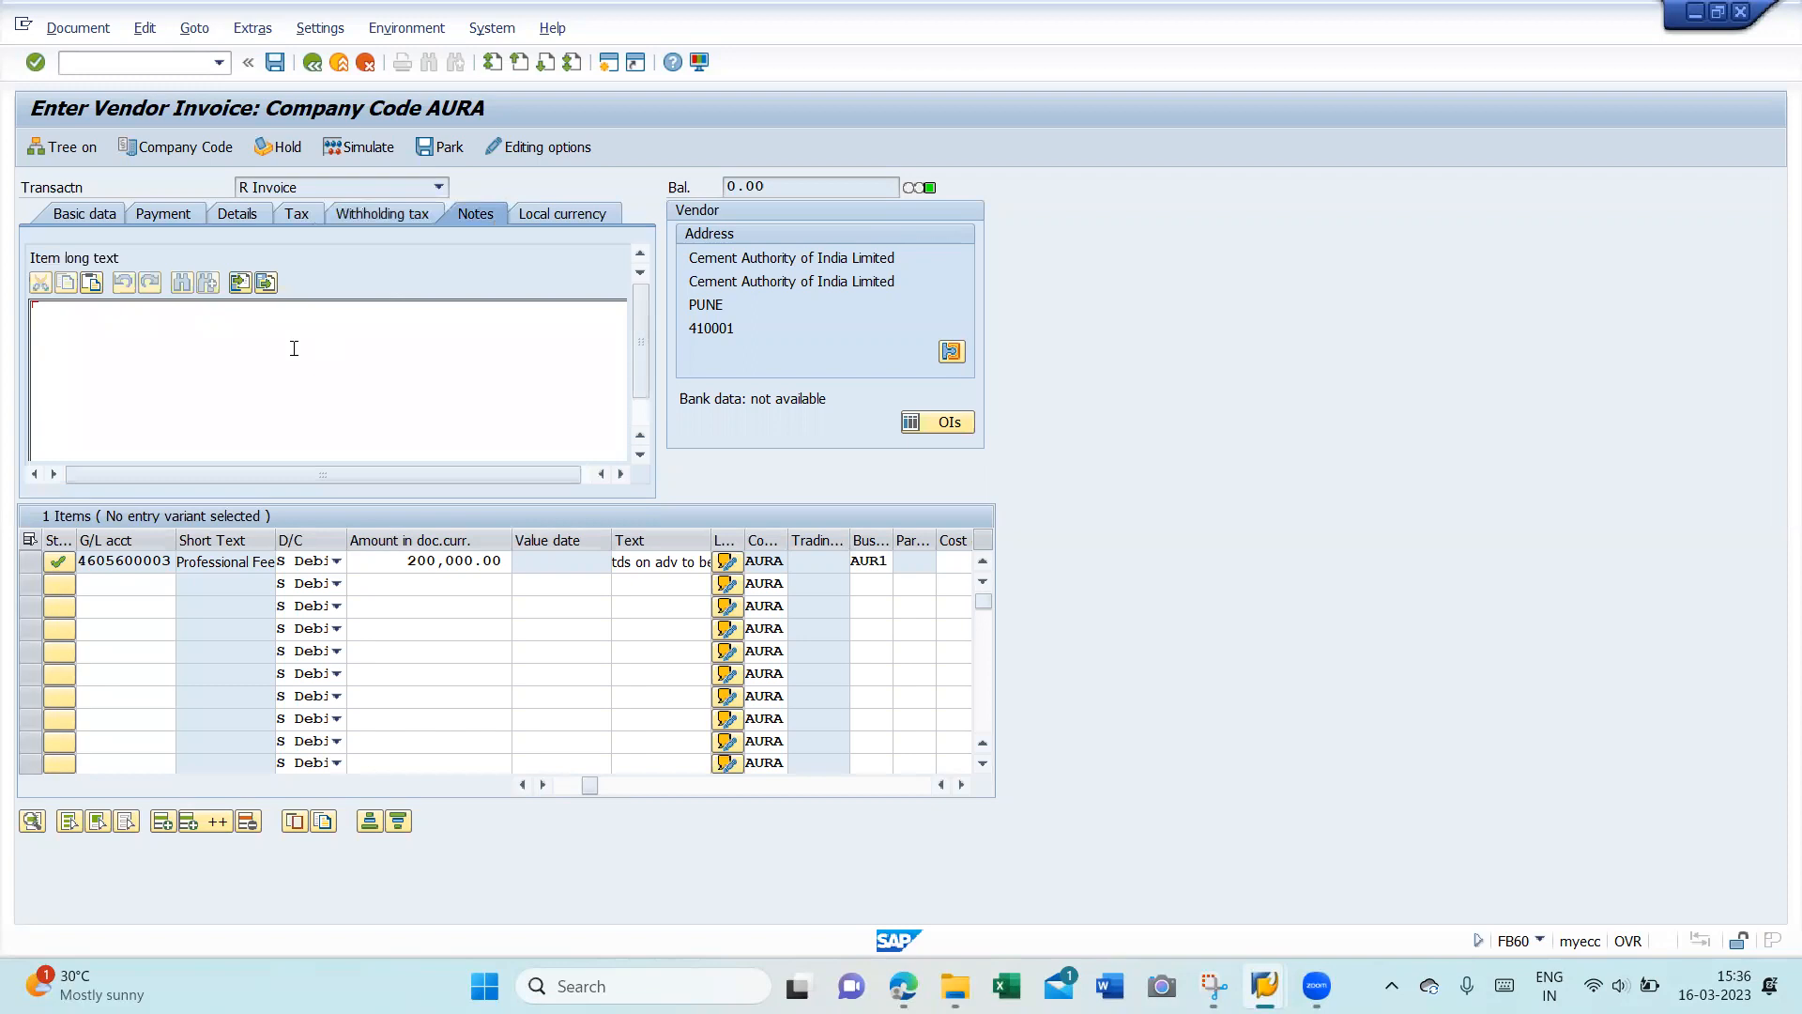
text(TDS paid on Advance is a)
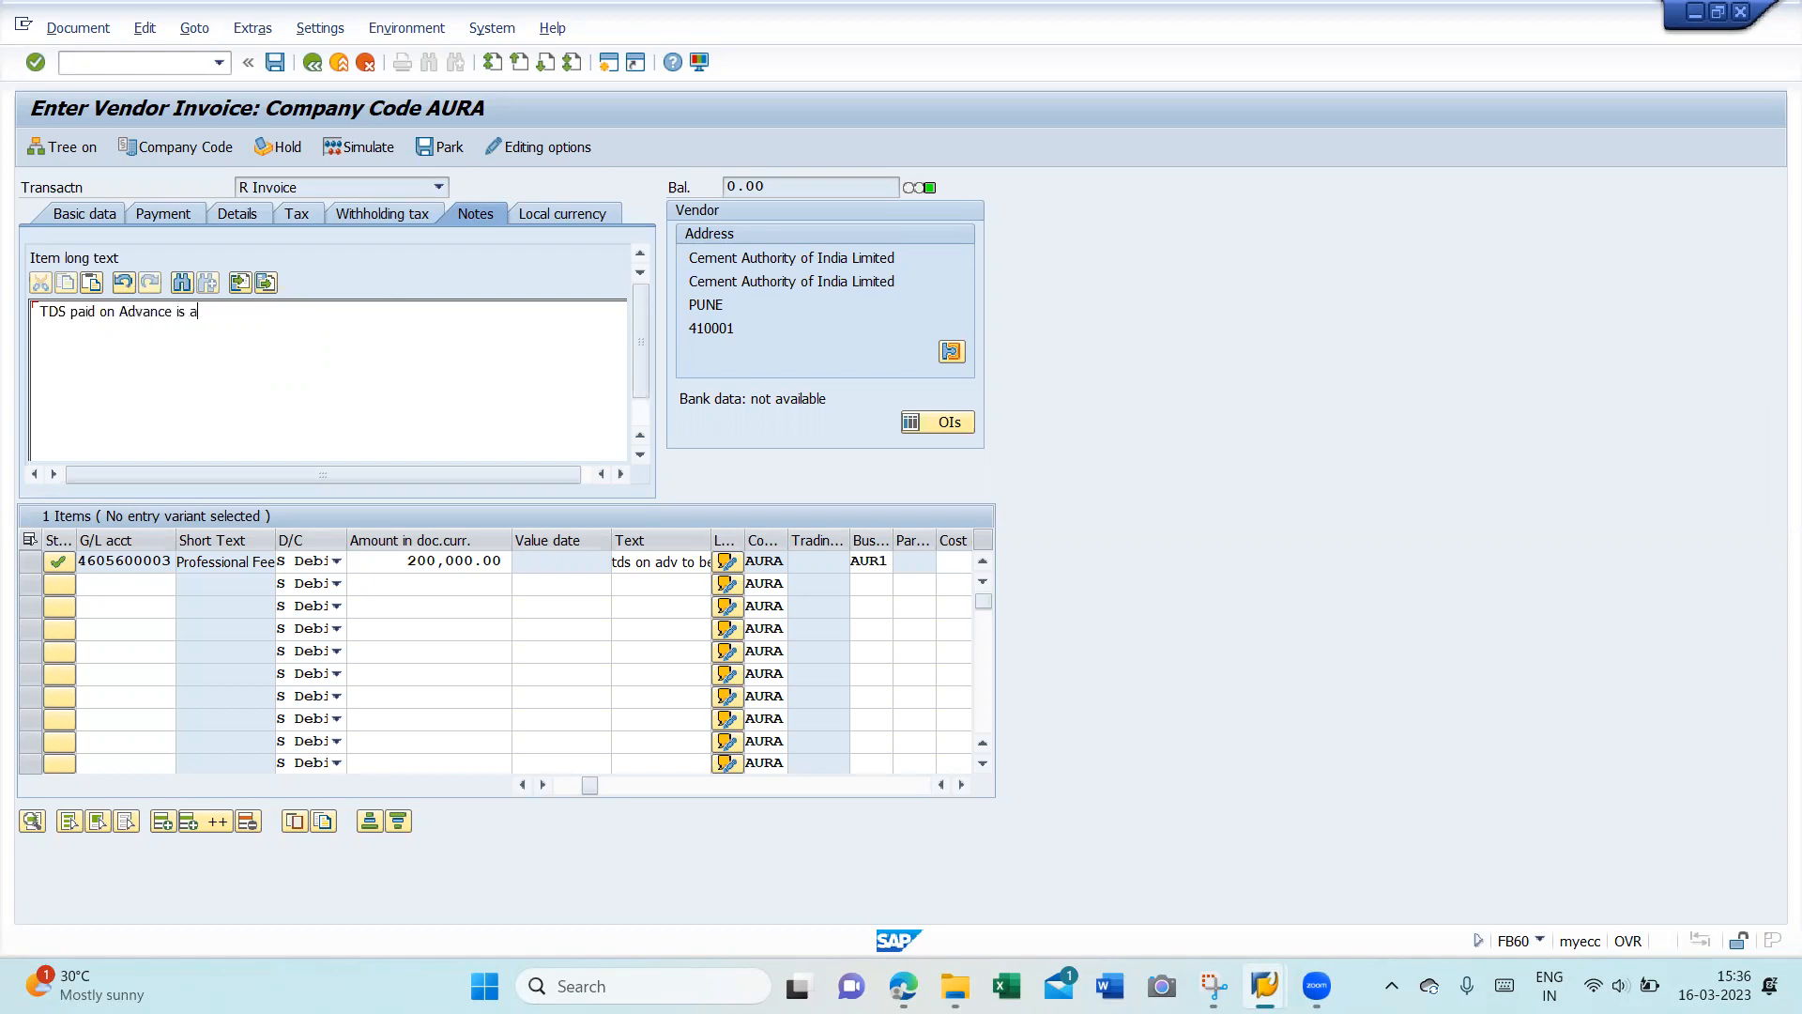
text(djusted while booking the invoice.)
key(Return)
key(Return)
key(Return)
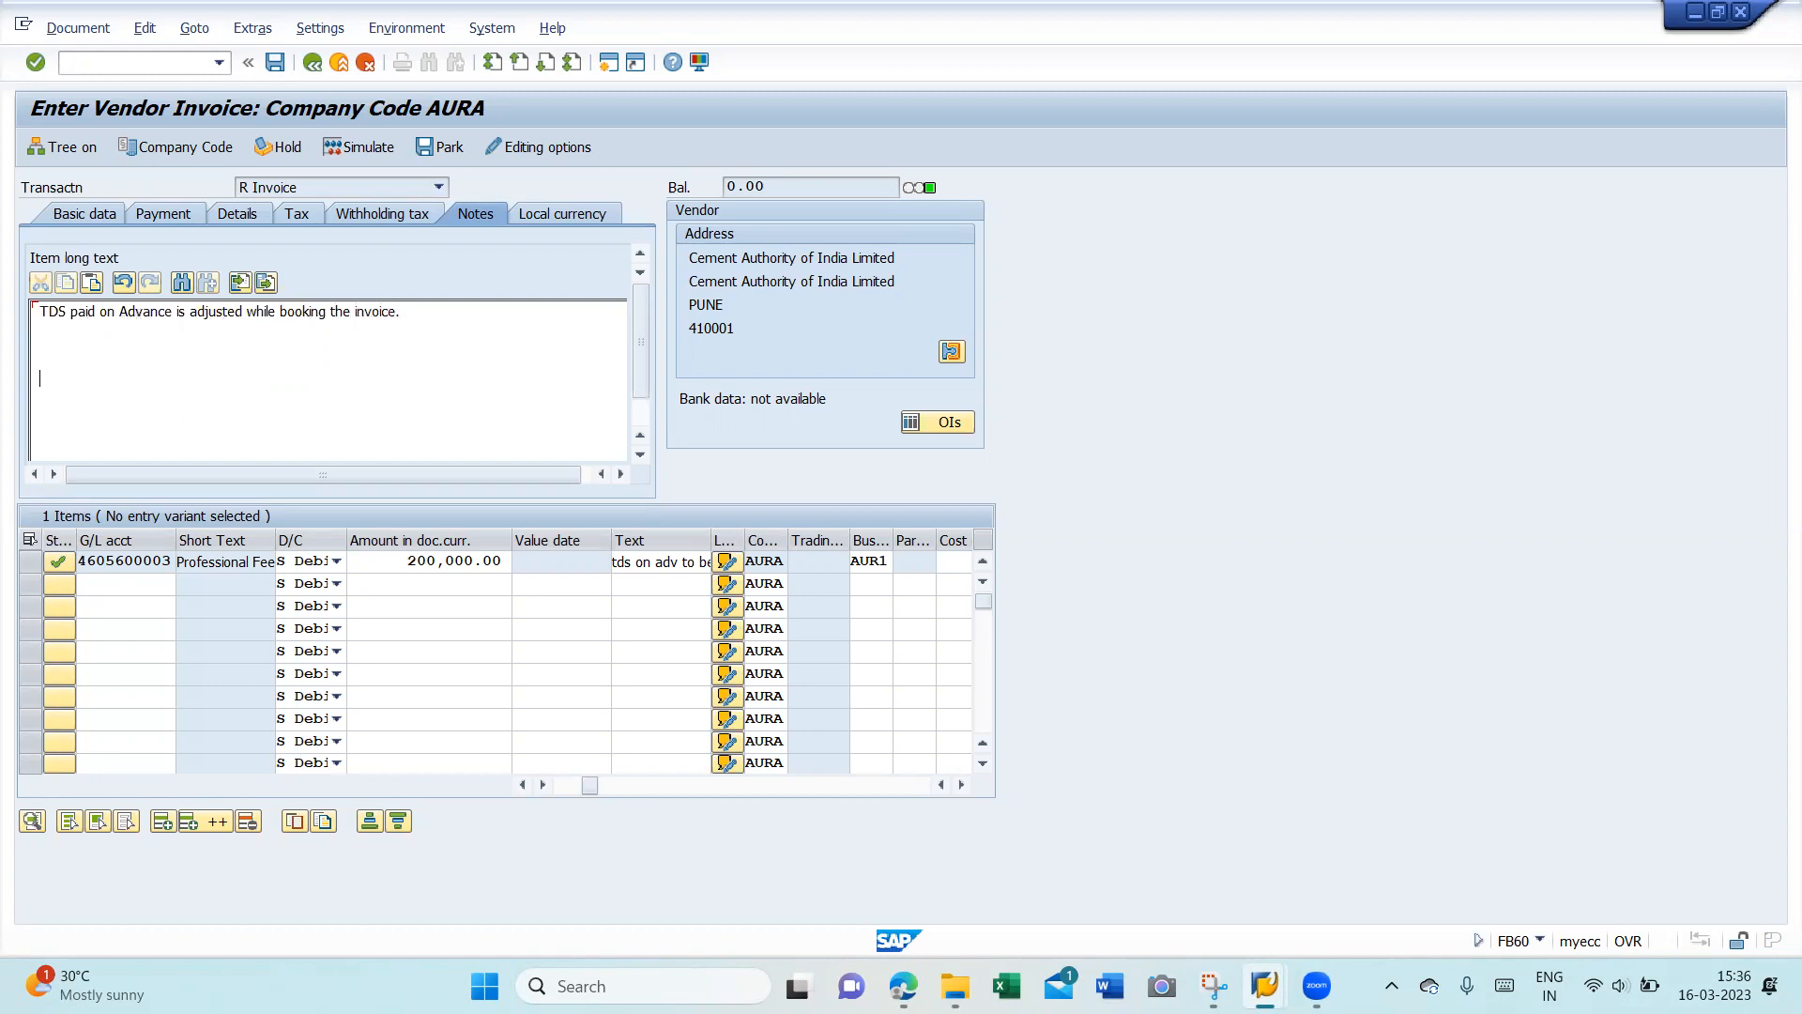
key(BackSpace)
key(BackSpace)
key(BackSpace)
key(BackSpace)
- Simulate the posting, then go back to entry mode, discarding the generated line items
click(58, 215)
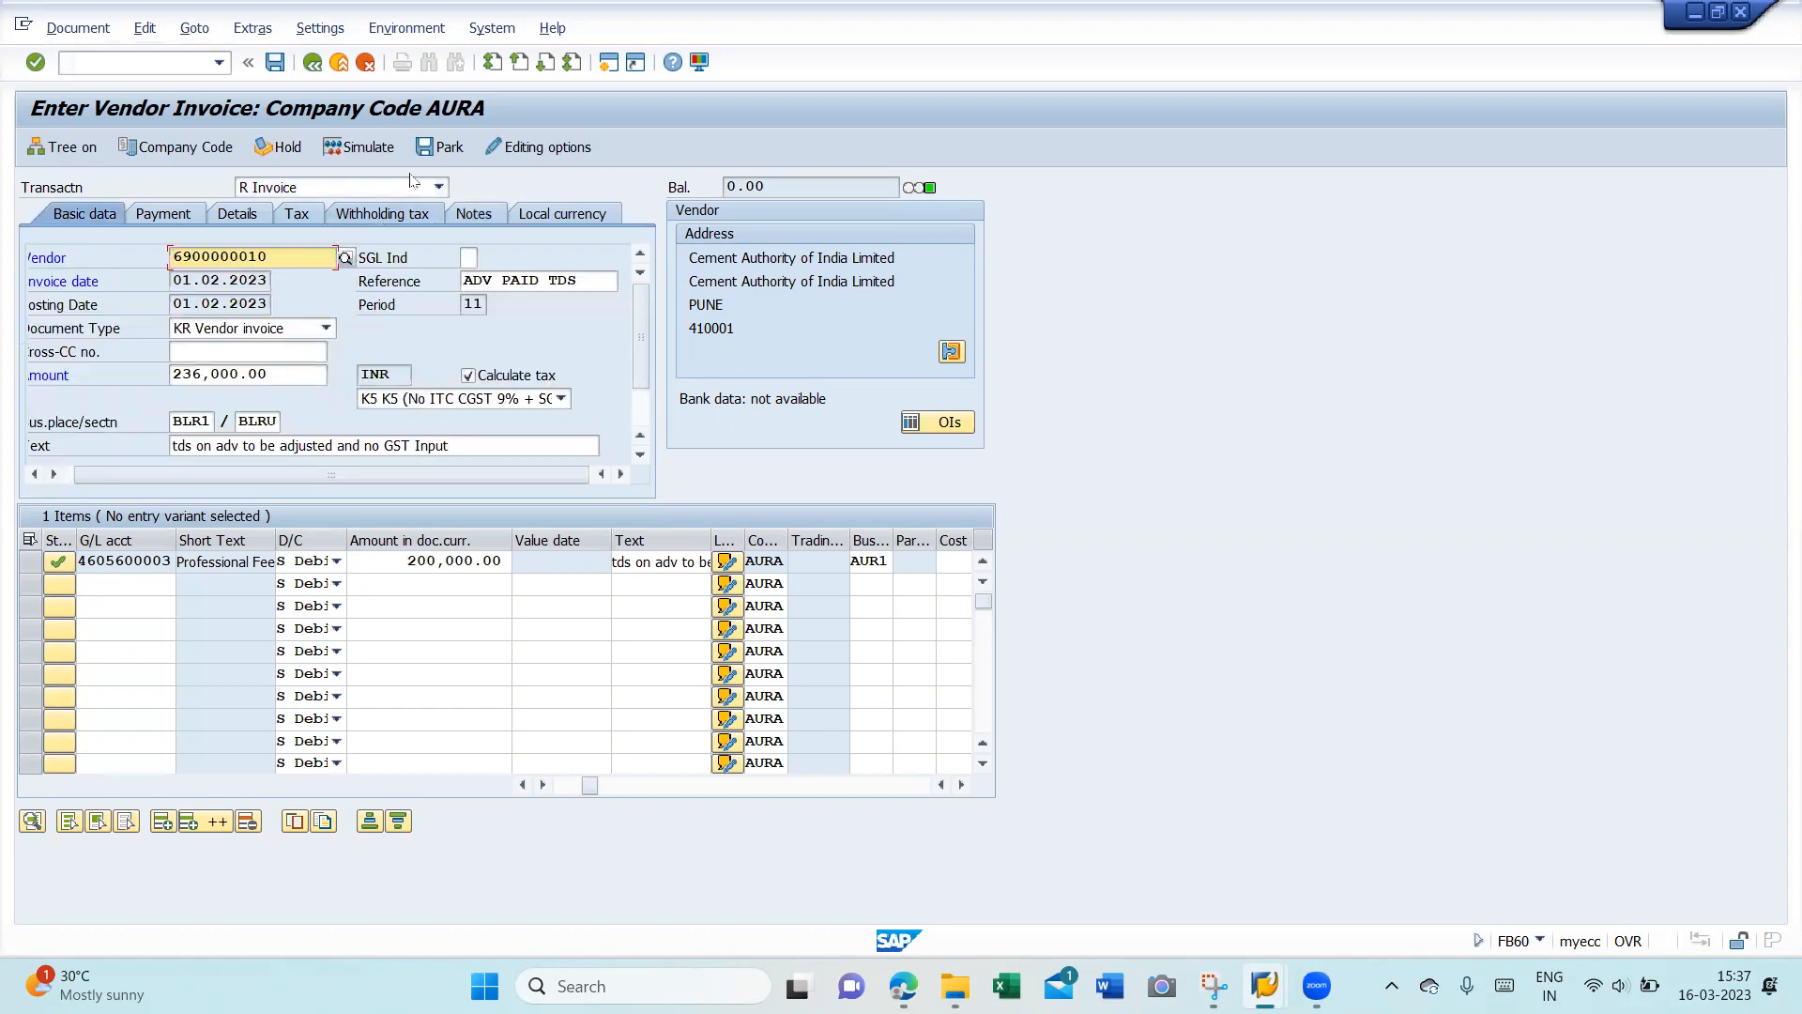
click(361, 148)
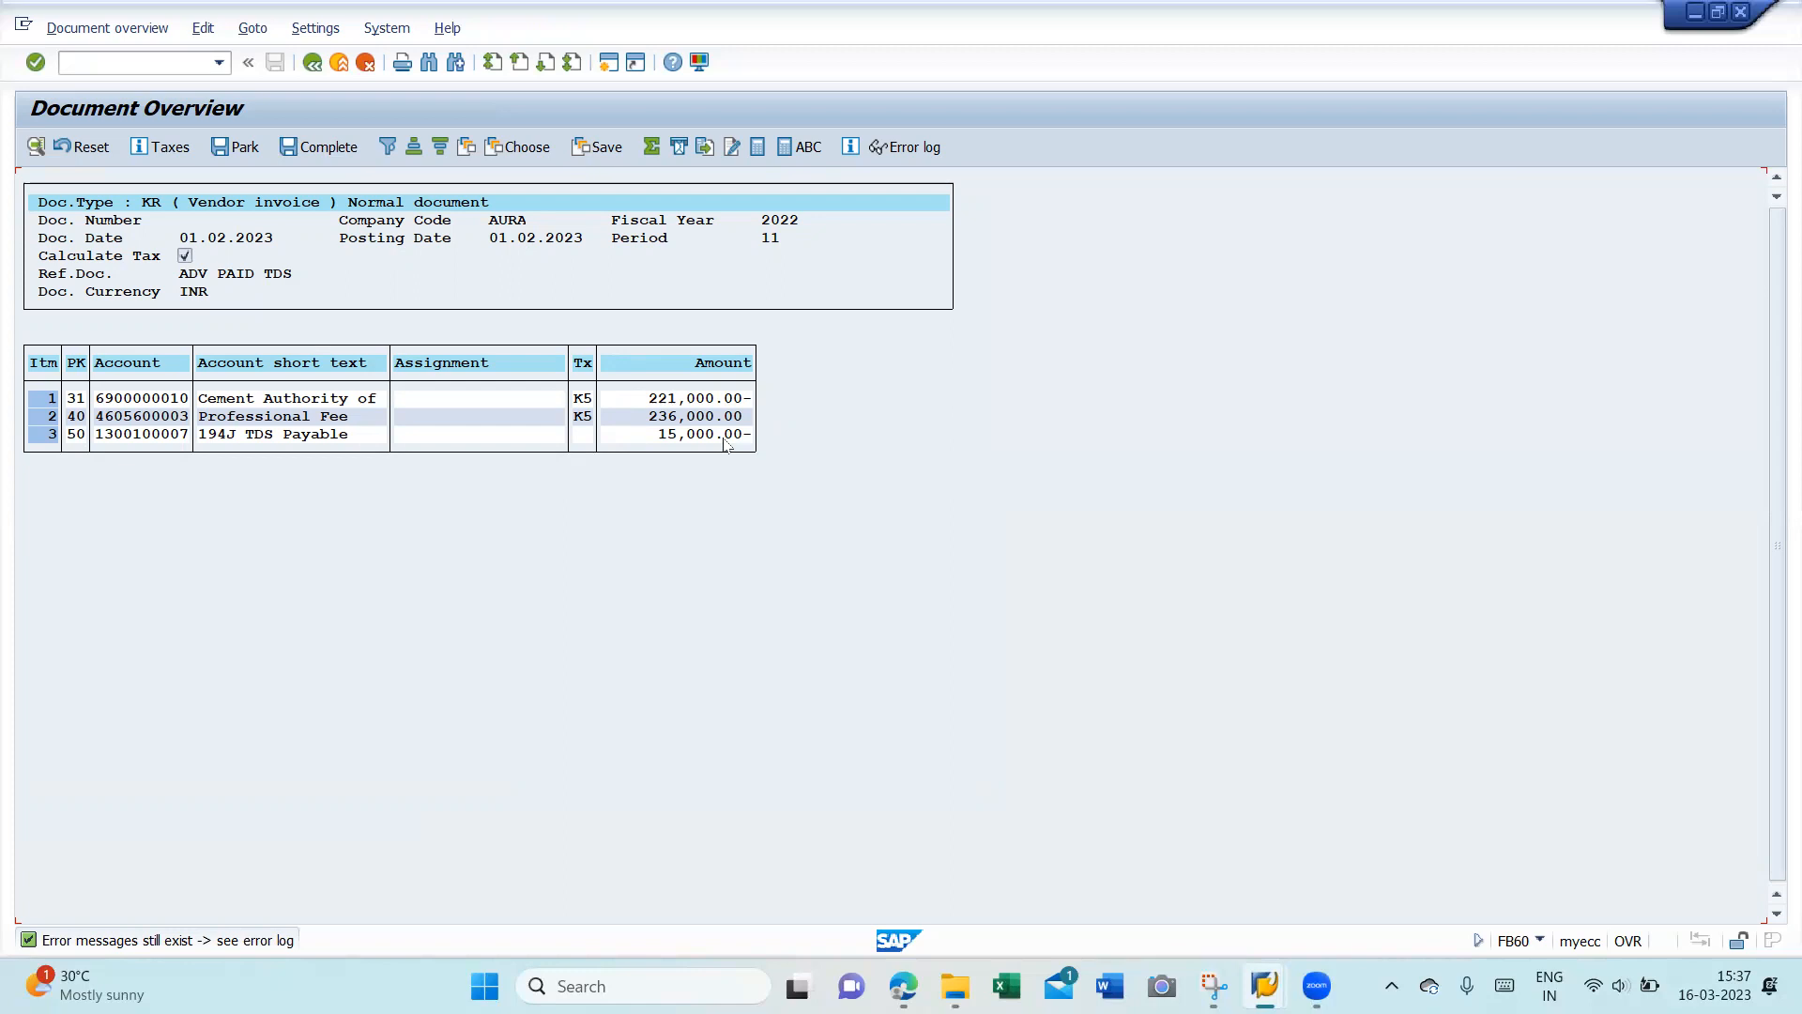
click(313, 64)
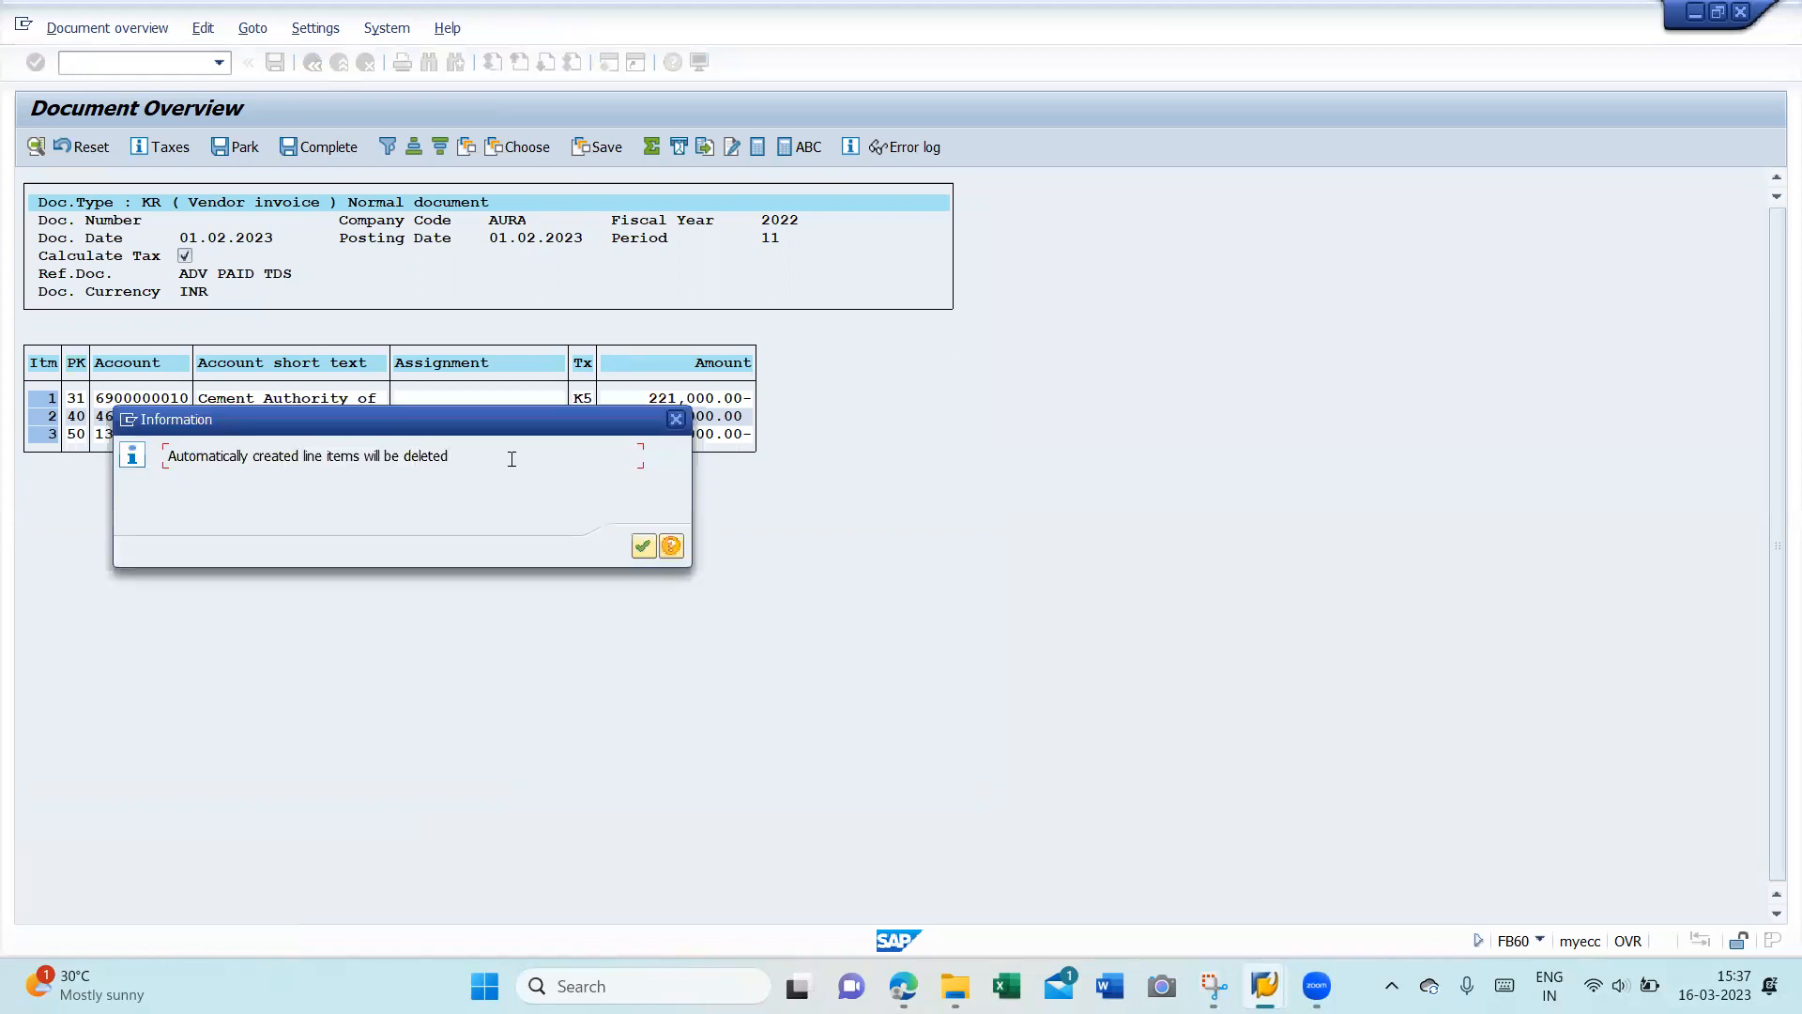
click(643, 546)
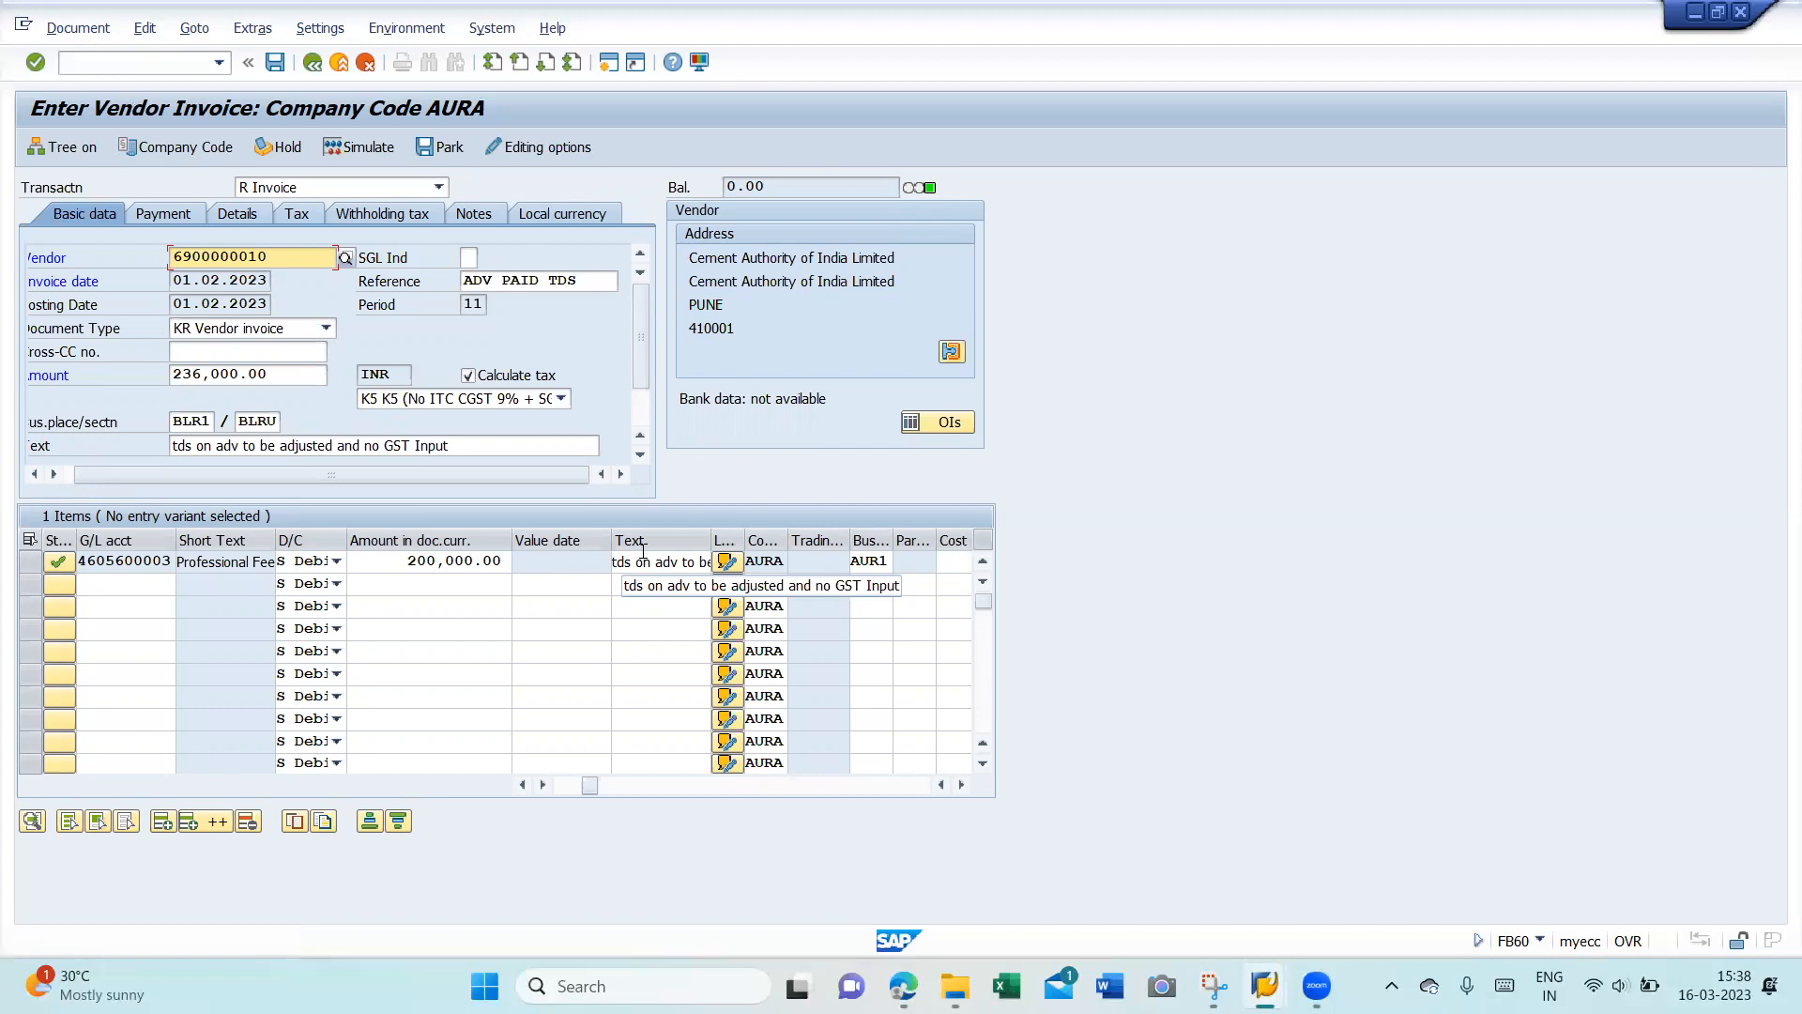
- Change the 194J withholding base from 150000 to 250000 and return to Basic data
click(365, 213)
click(367, 325)
key(BackSpace)
key(BackSpace)
key(BackSpace)
key(BackSpace)
key(BackSpace)
key(BackSpace)
key(BackSpace)
key(BackSpace)
key(BackSpace)
key(BackSpace)
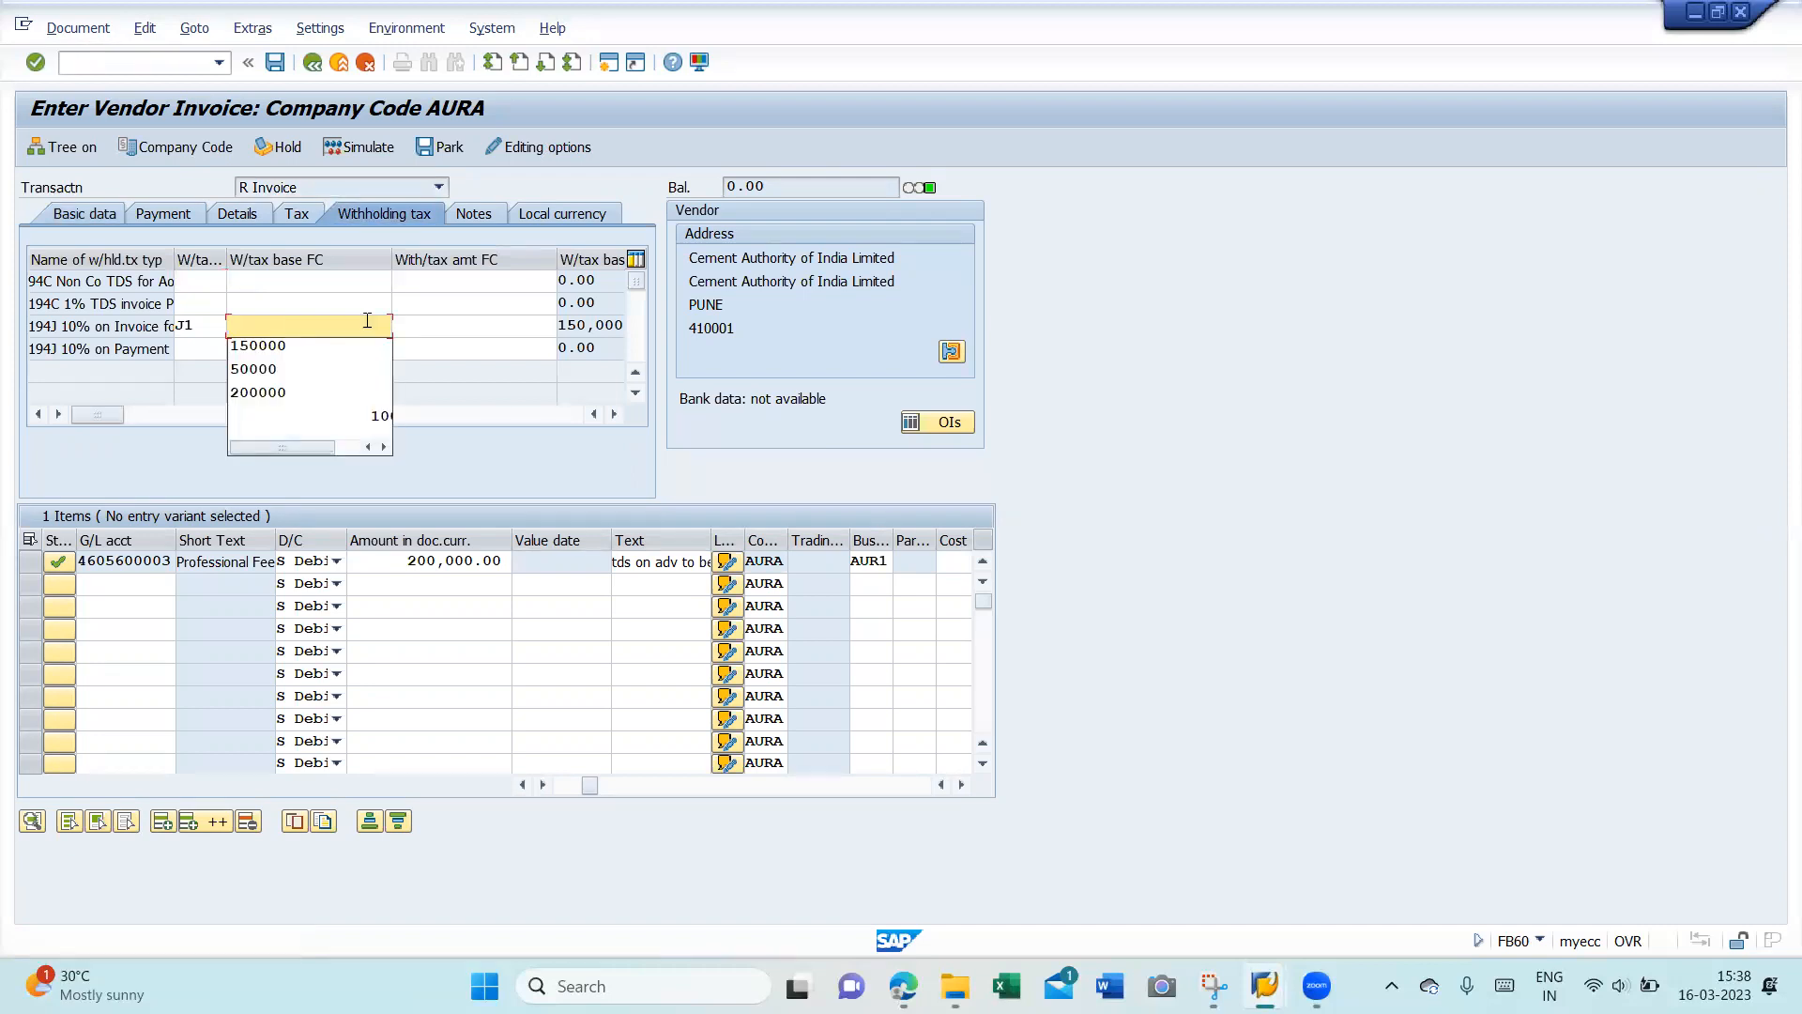
text(250000)
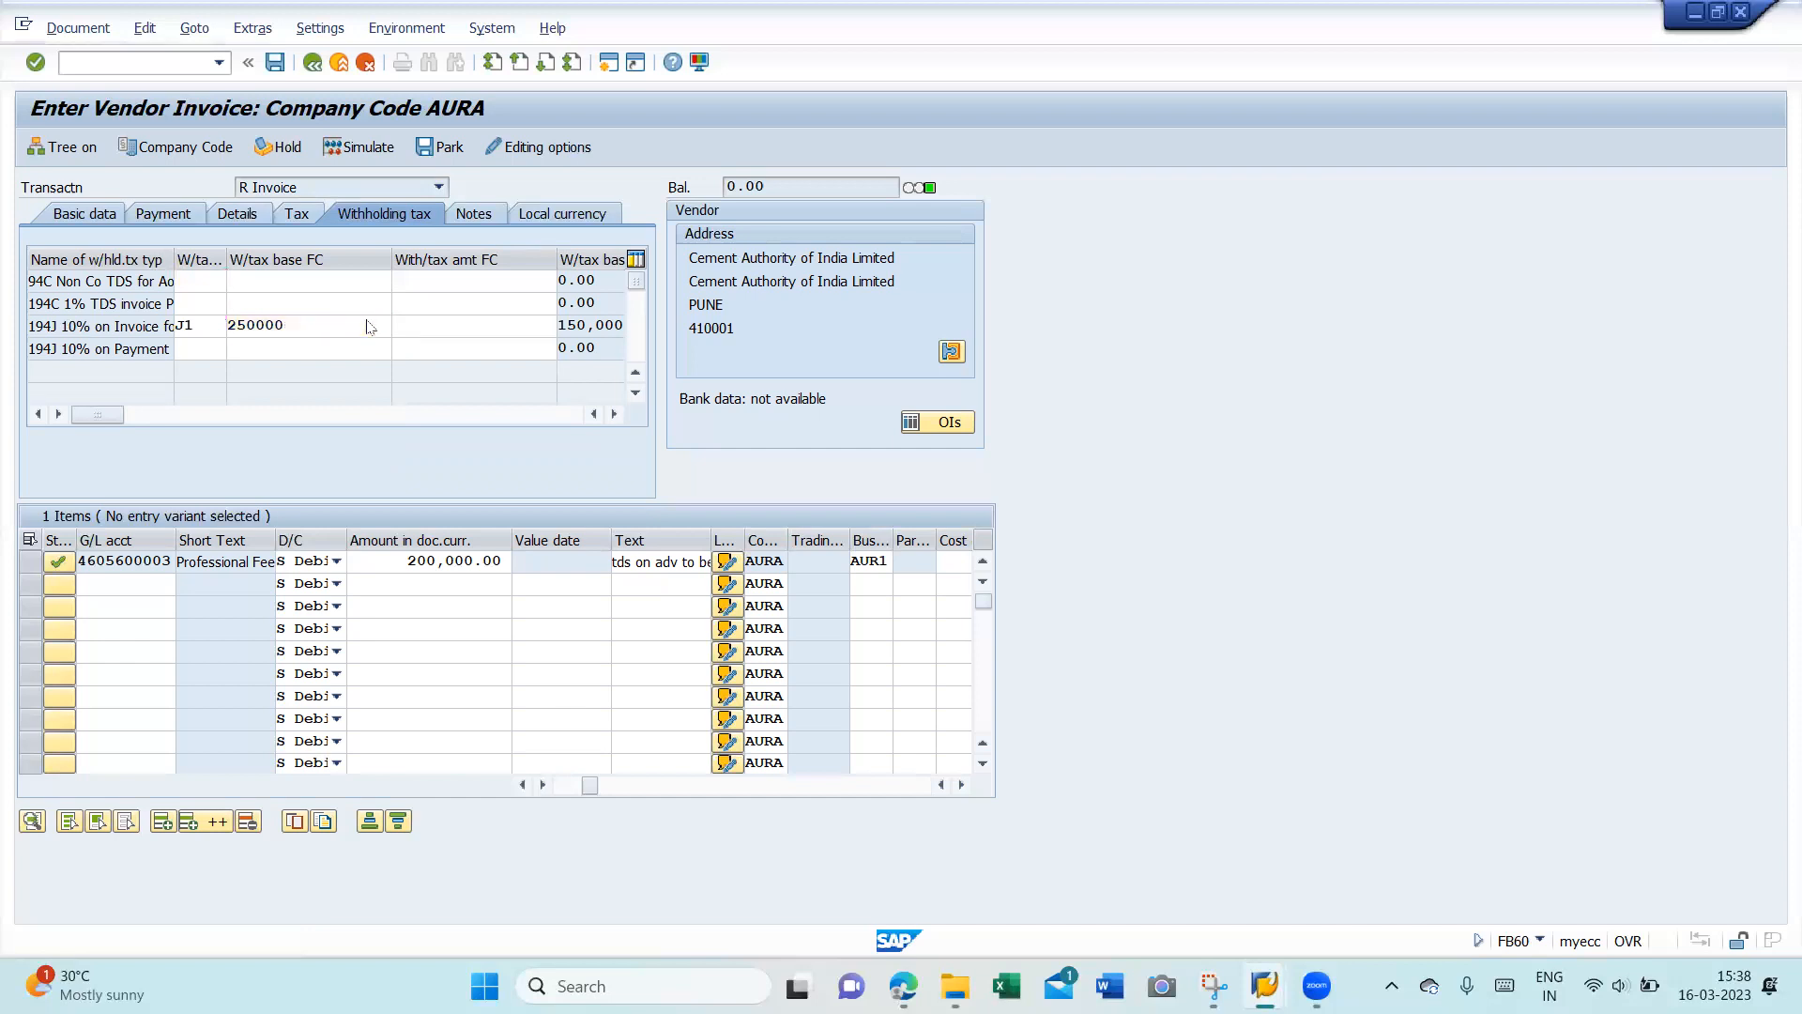
key(Return)
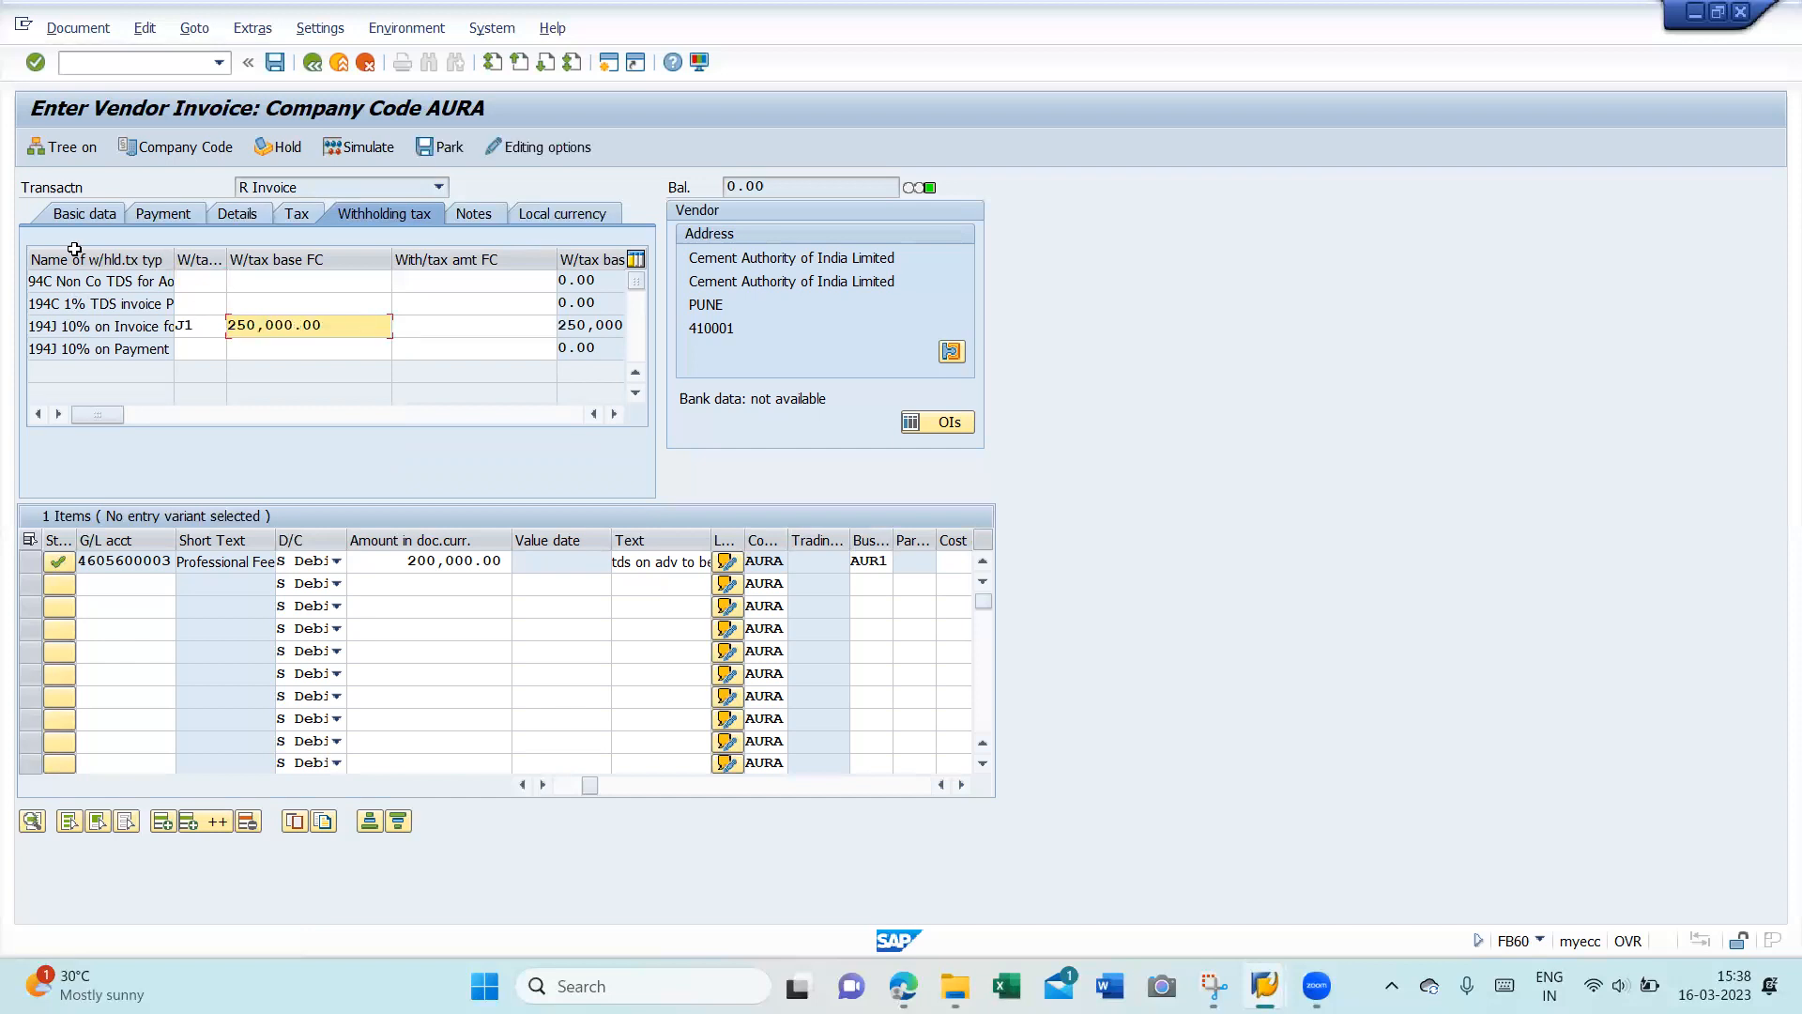
click(86, 218)
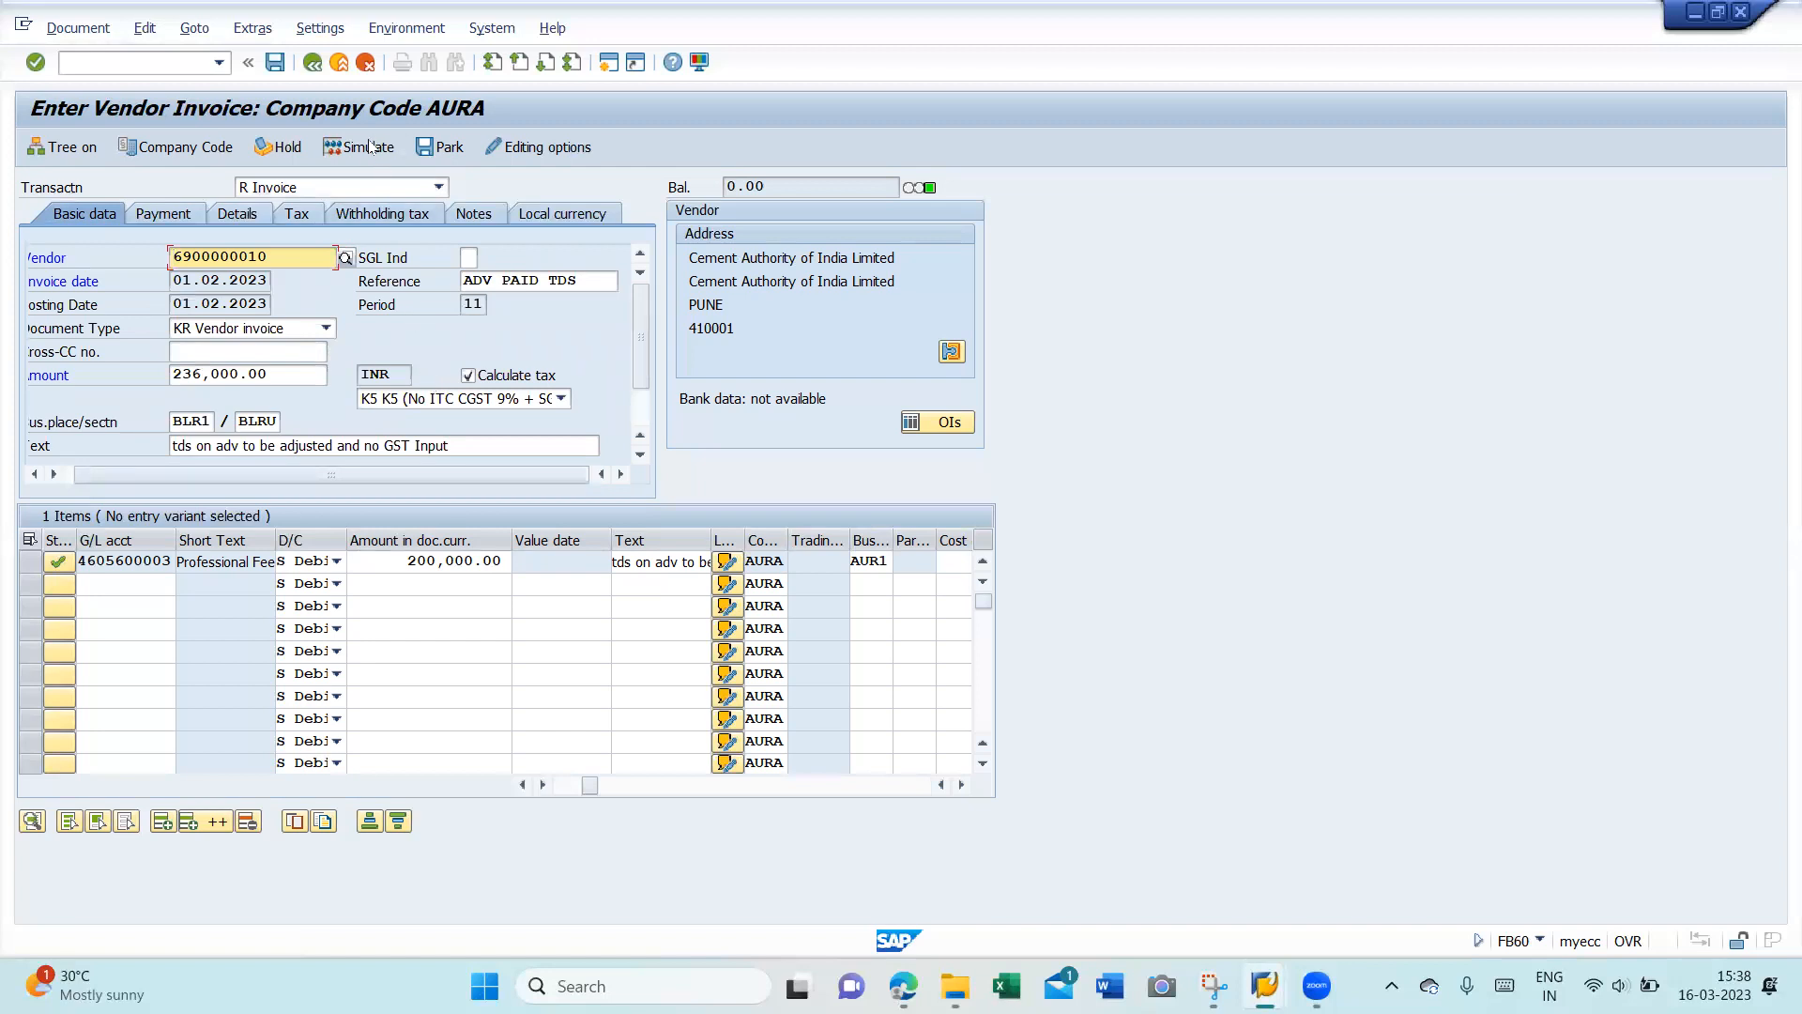
click(498, 214)
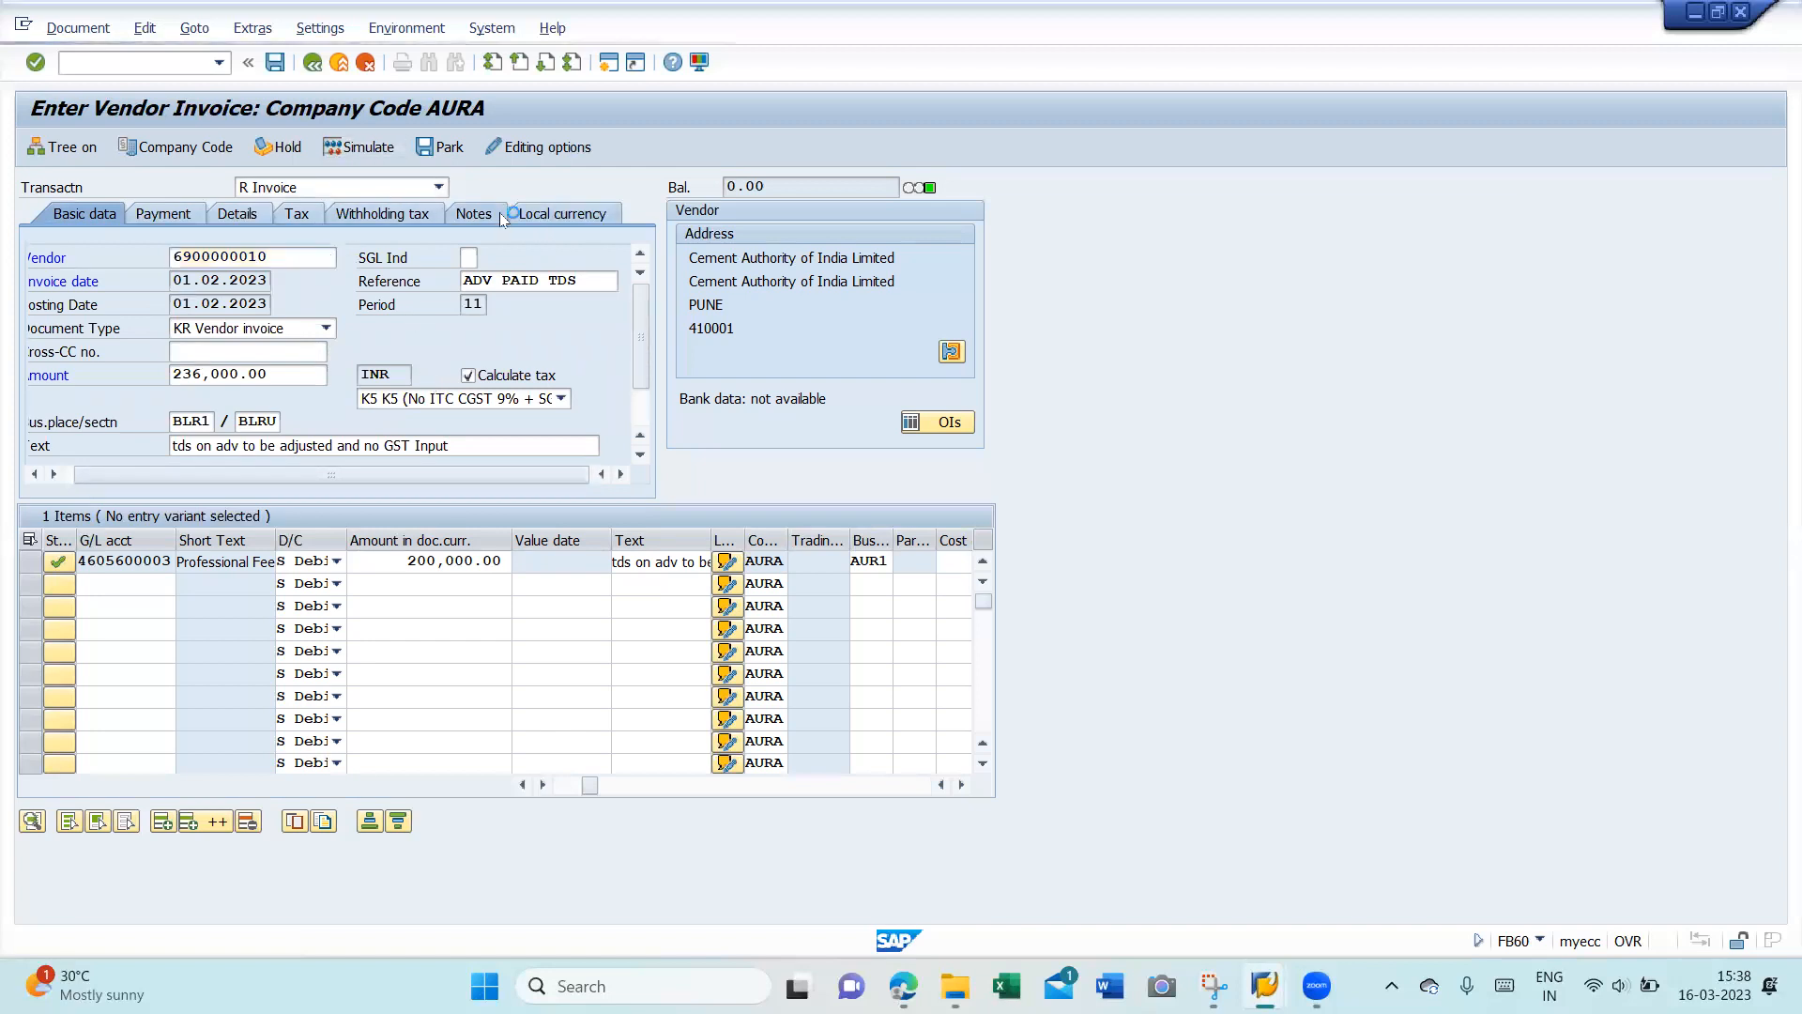
- Add a note paragraph: TDS wasn't deducted on the 13.03.2023 advance, now deducted on a higher amount
click(463, 312)
key(Return)
text(TD)
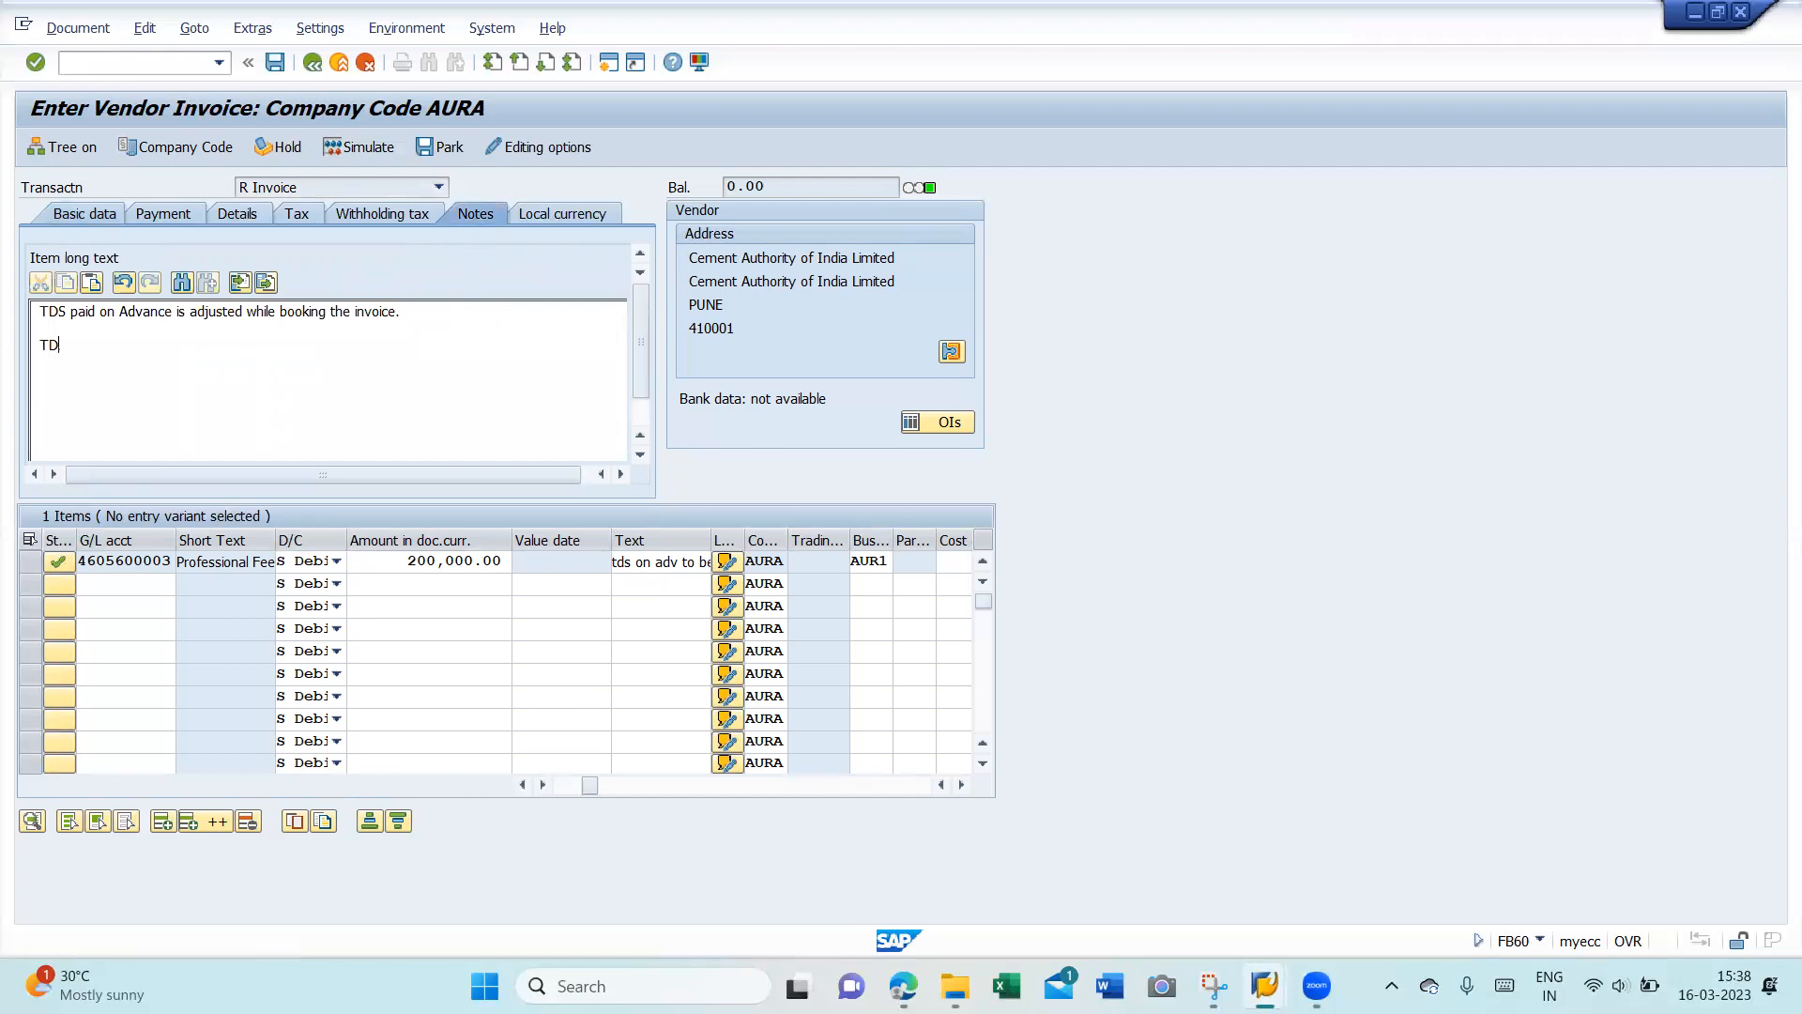
text(S was not deducted on payment made )
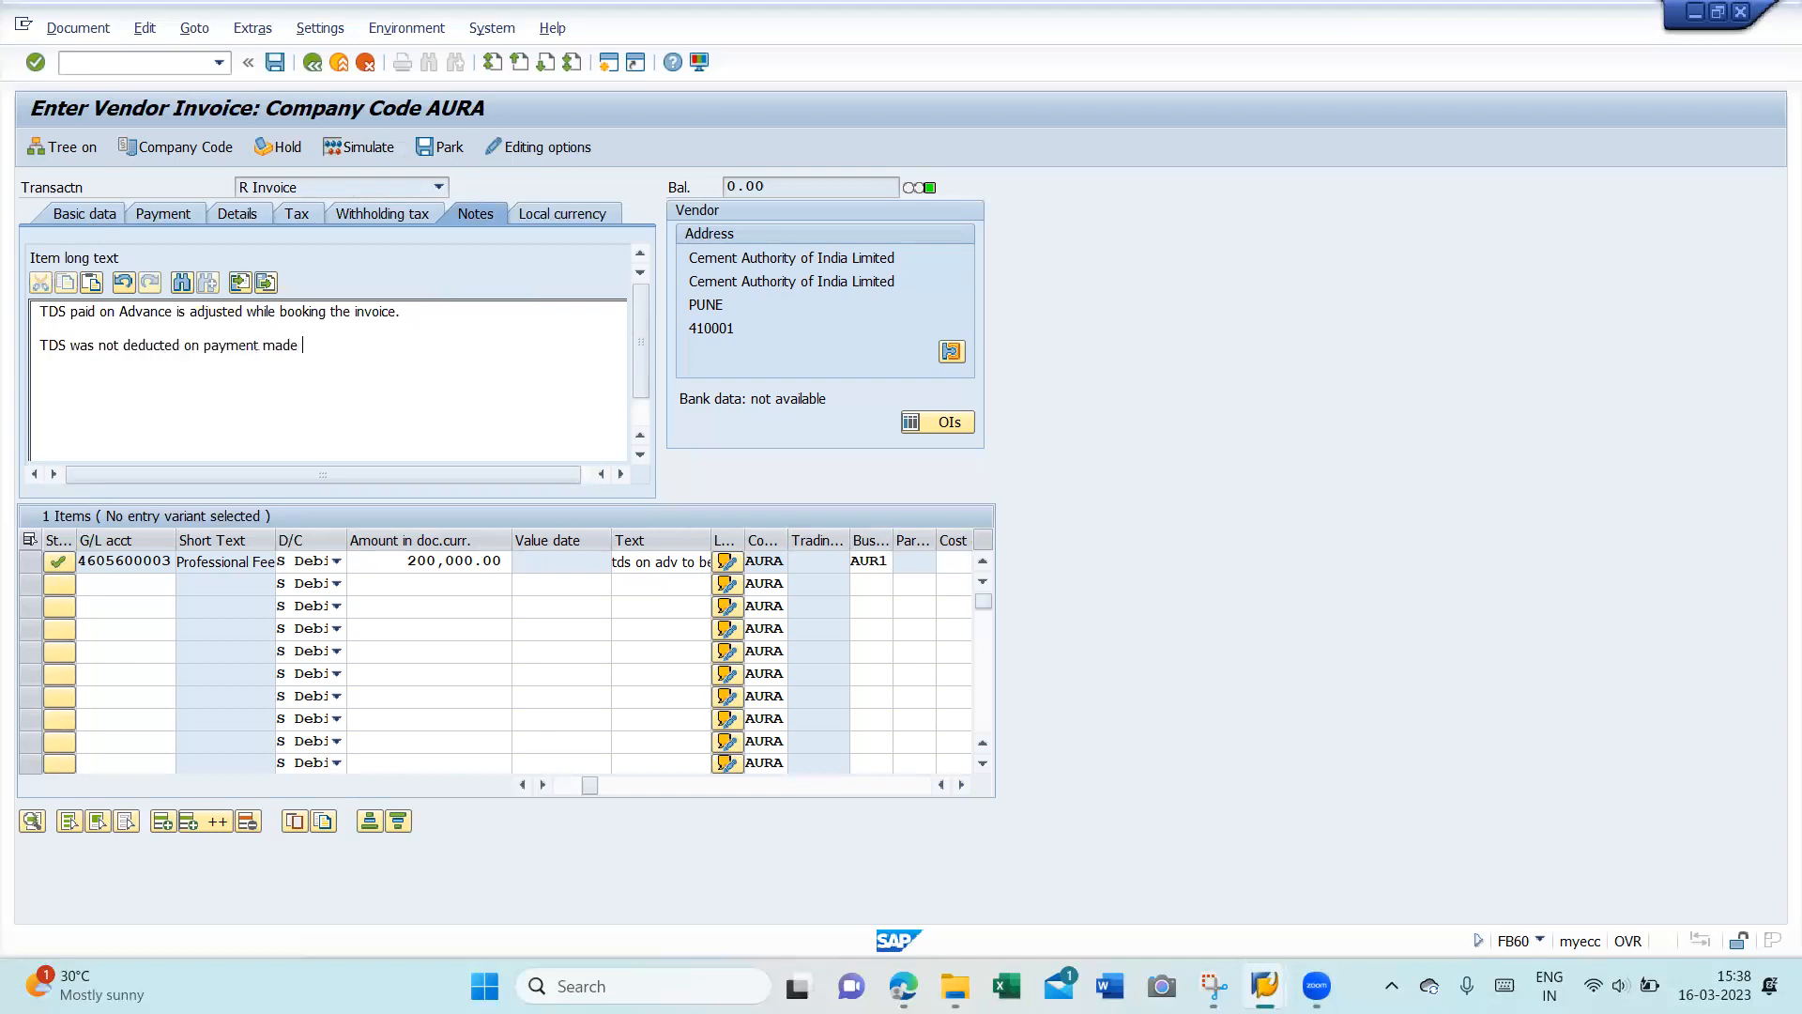
text(on 13.03.2023 against advance)
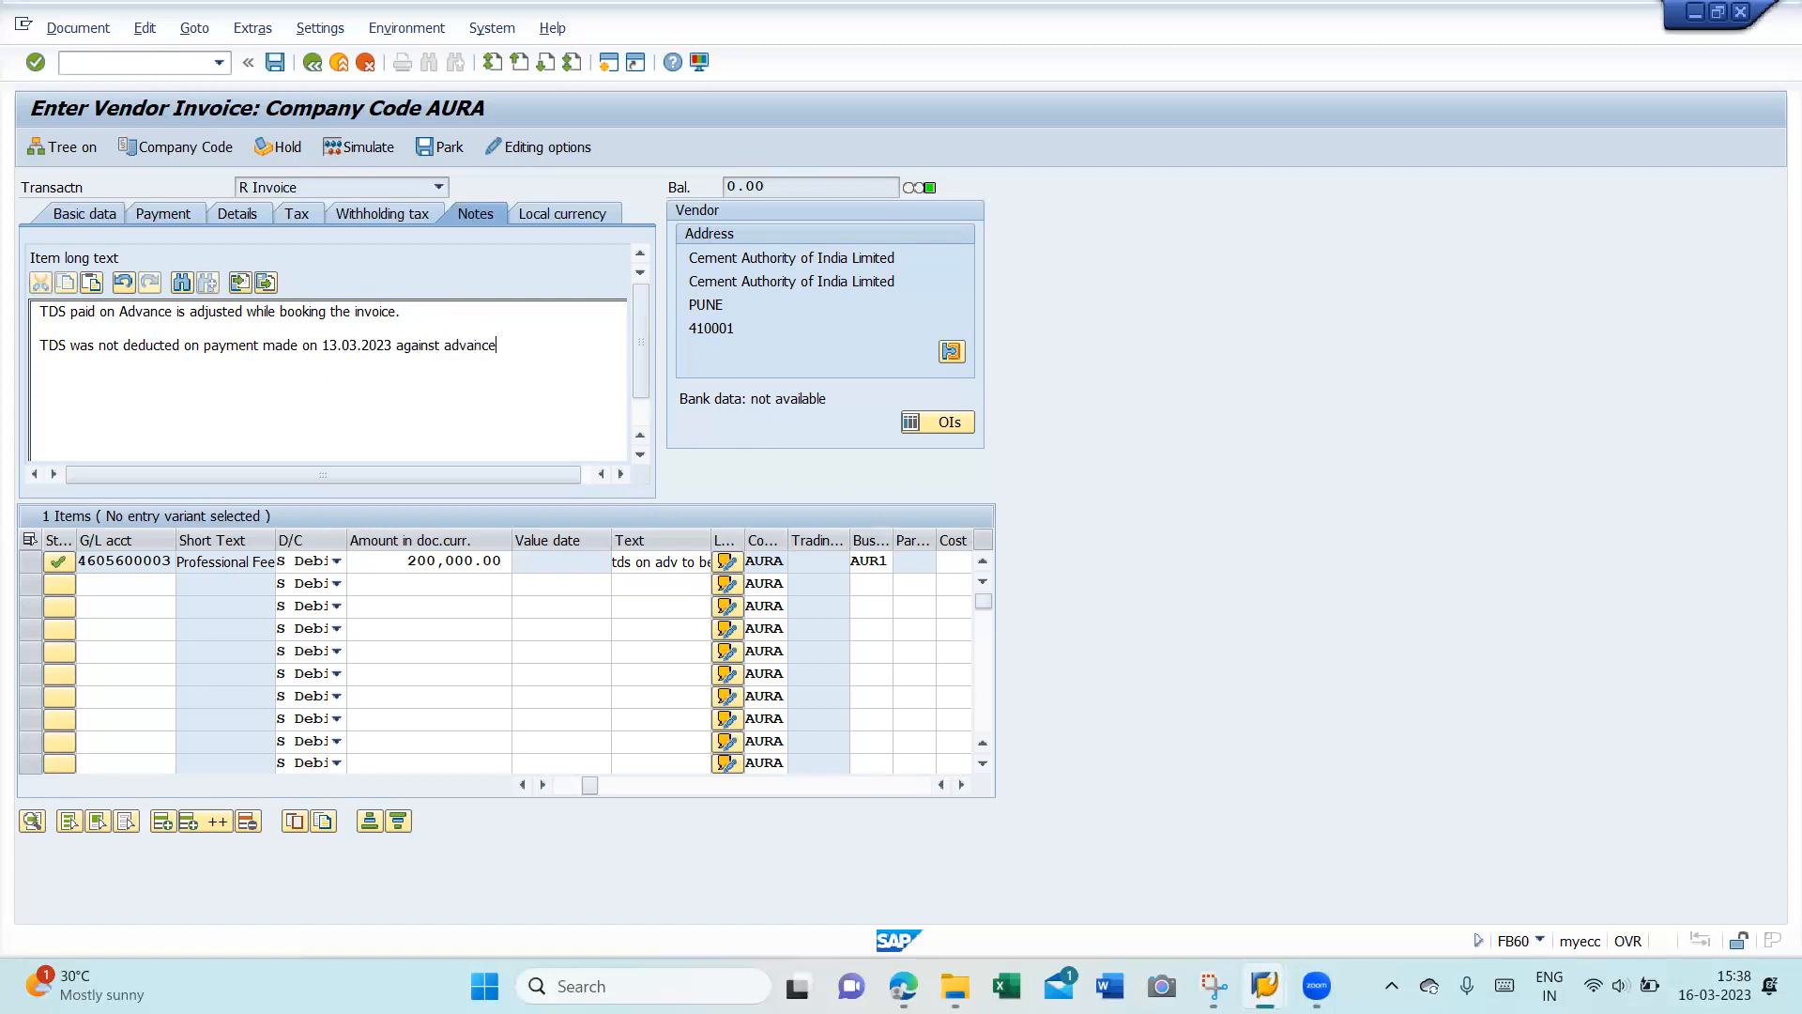
text( for aonother)
text( contrac)
text( and now )
text(TDS is d)
text(educted on hig)
text(her amount)
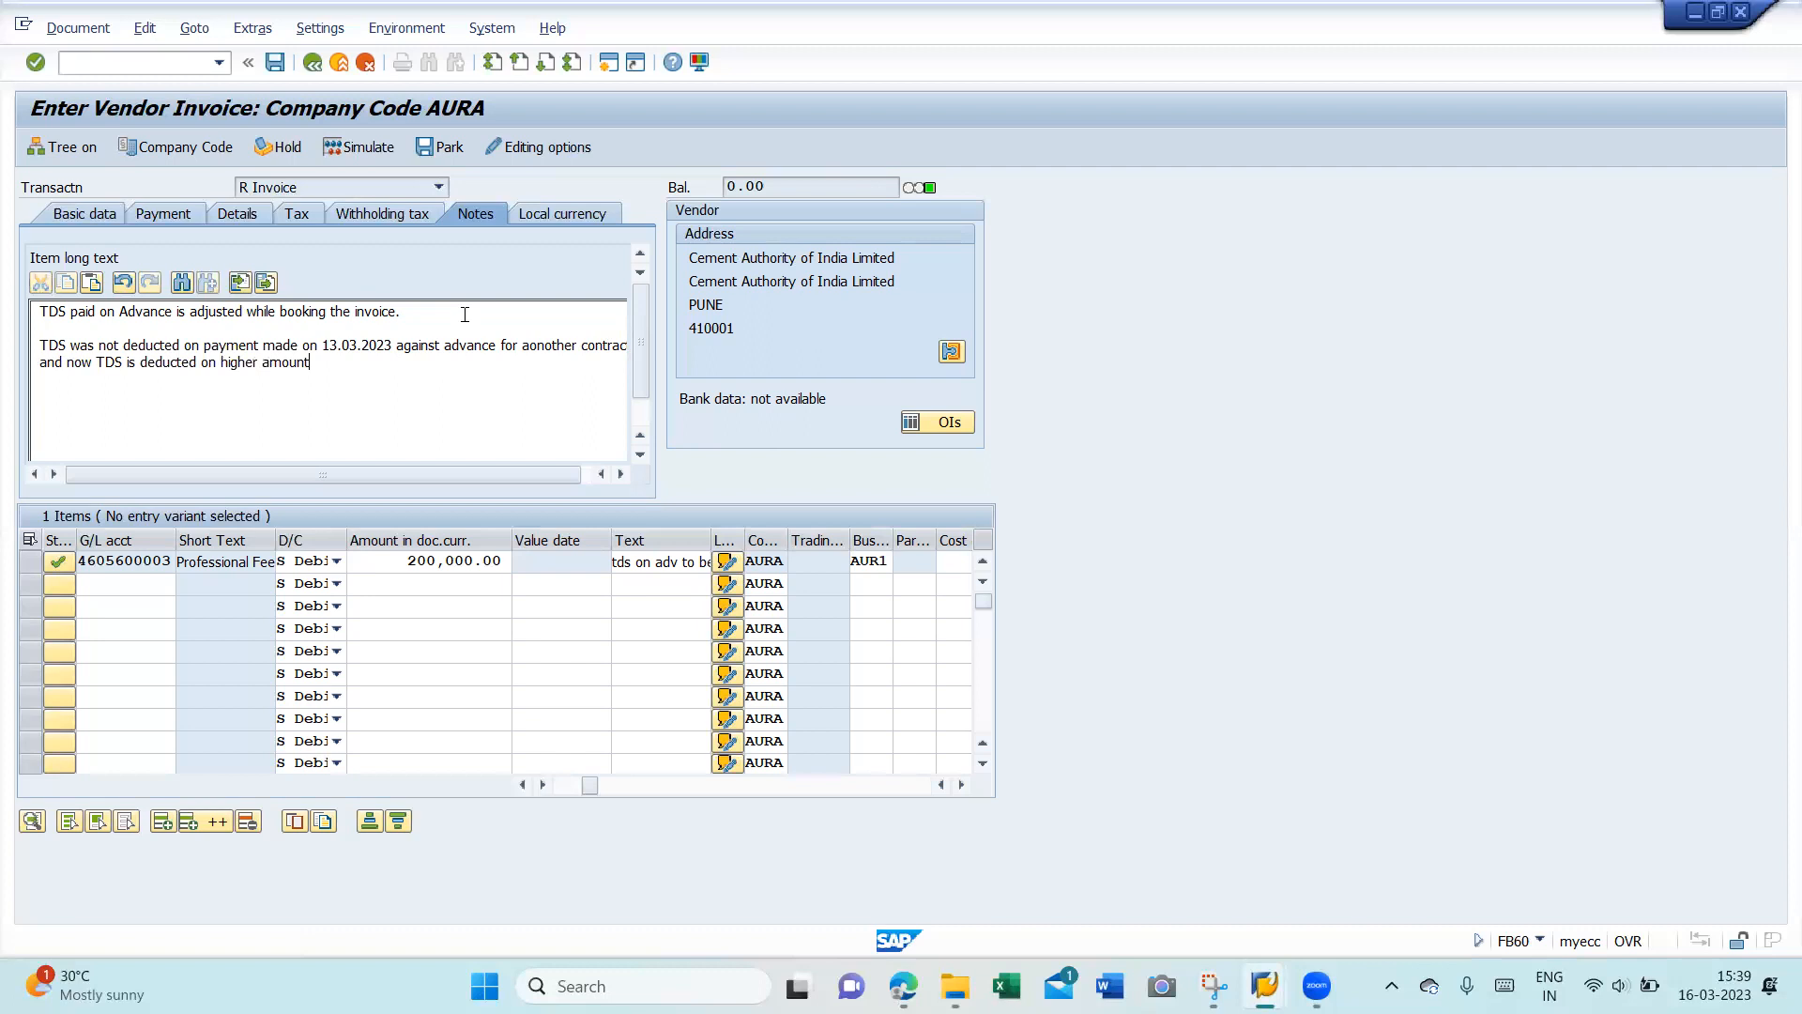
key(Return)
click(1106, 984)
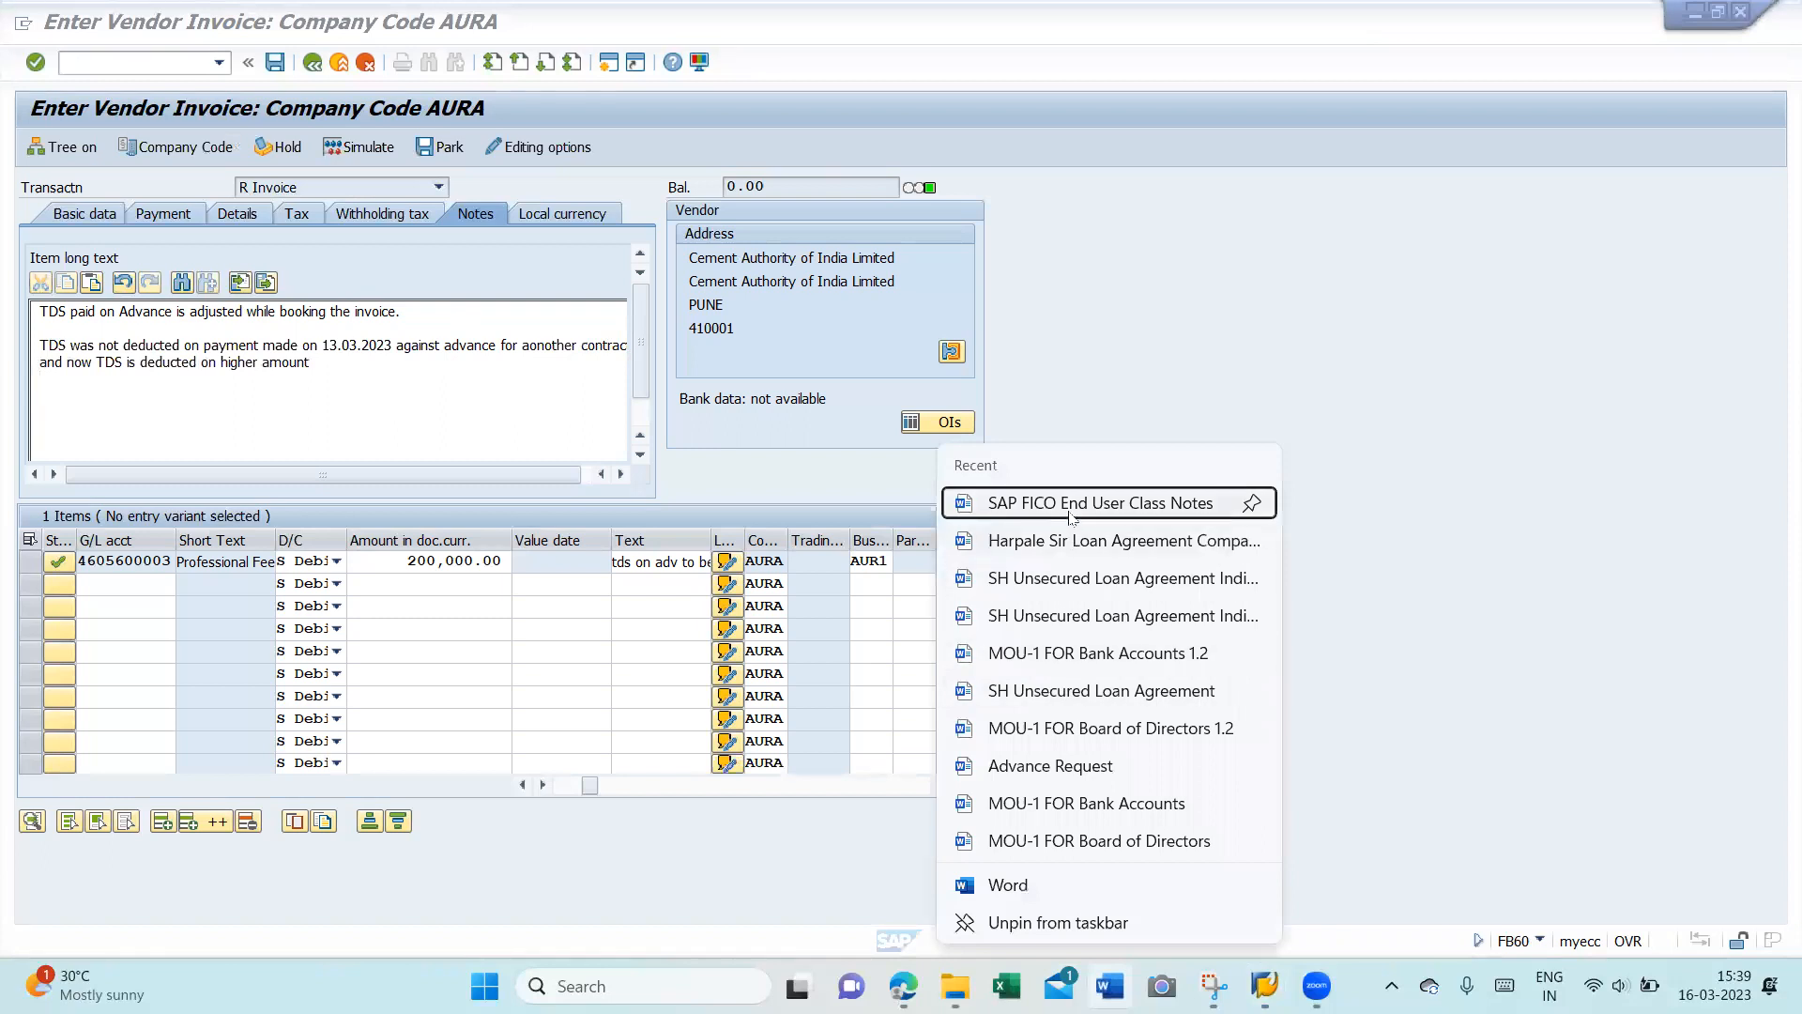
- Open SAP FICO End User Class Notes in Word and select the What Is SAP? passage through the ERP paragraph
click(1070, 511)
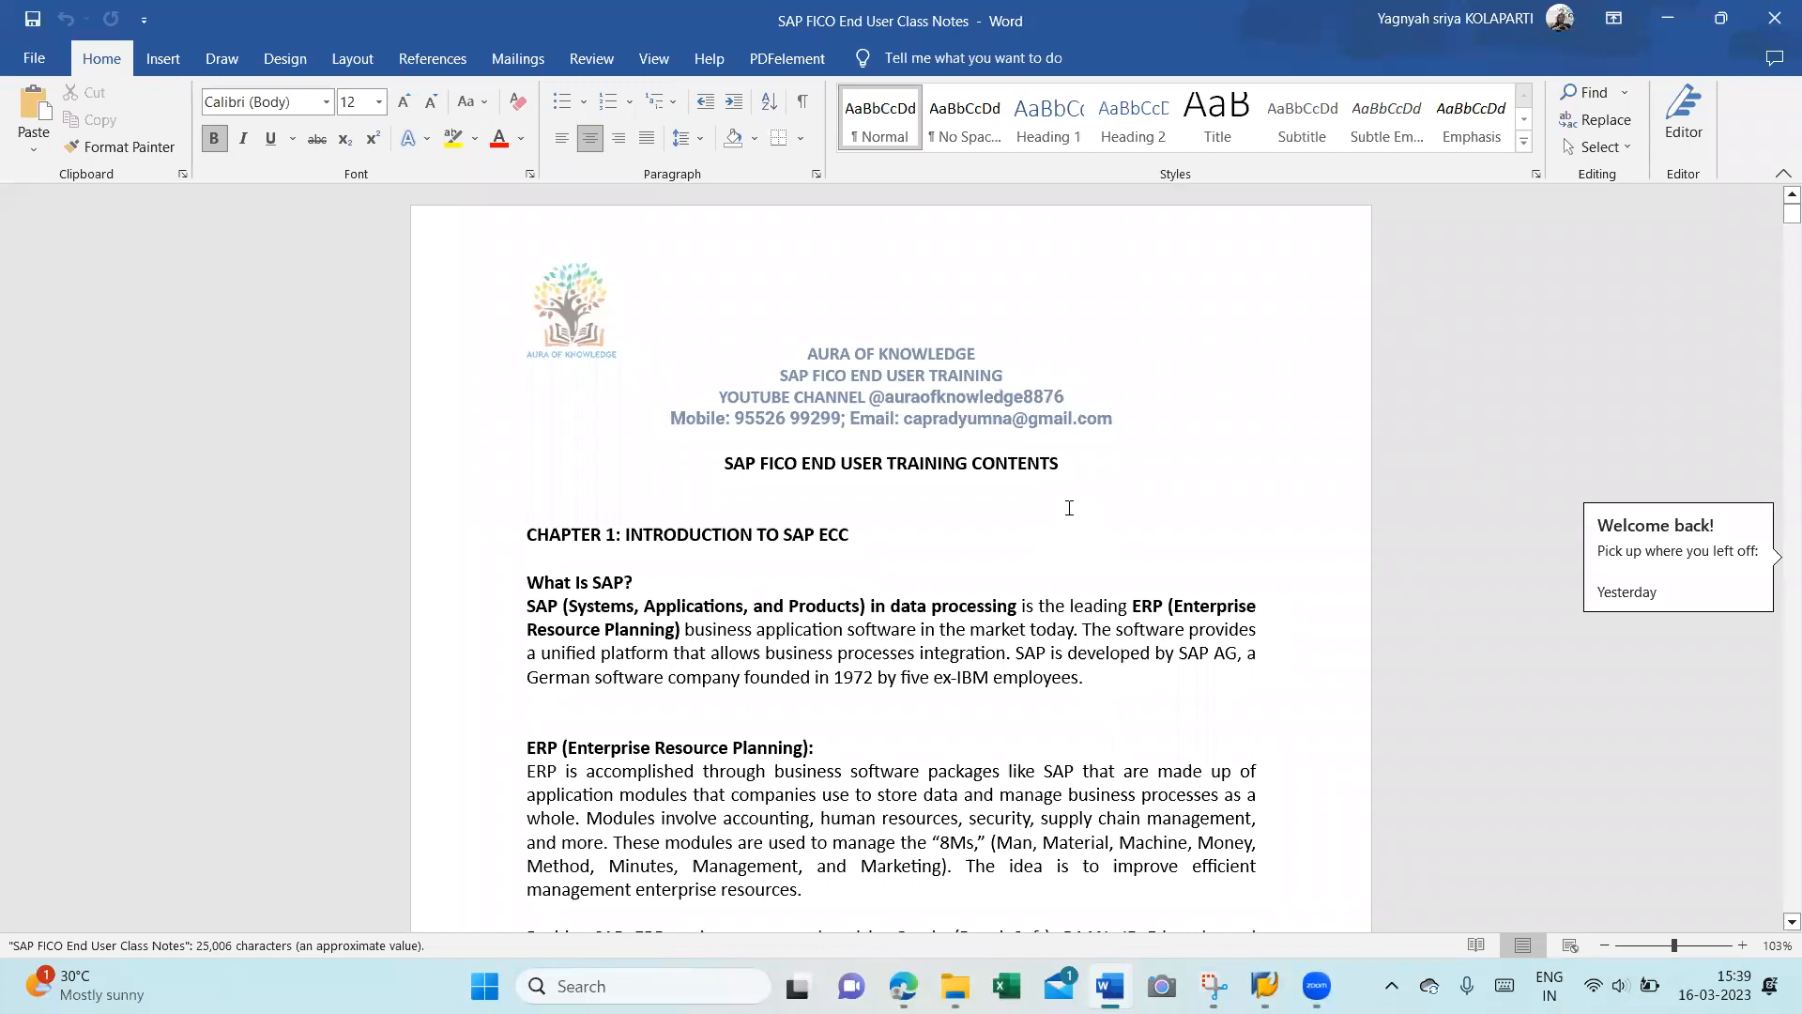
key(Down)
key(Down)
key(Down)
key(Down)
key(Down)
key(Left)
key(Left)
key(Left)
key(Left)
key(Left)
key(Left)
key(Left)
key(Left)
key(Left)
key(Left)
key(Left)
key(Left)
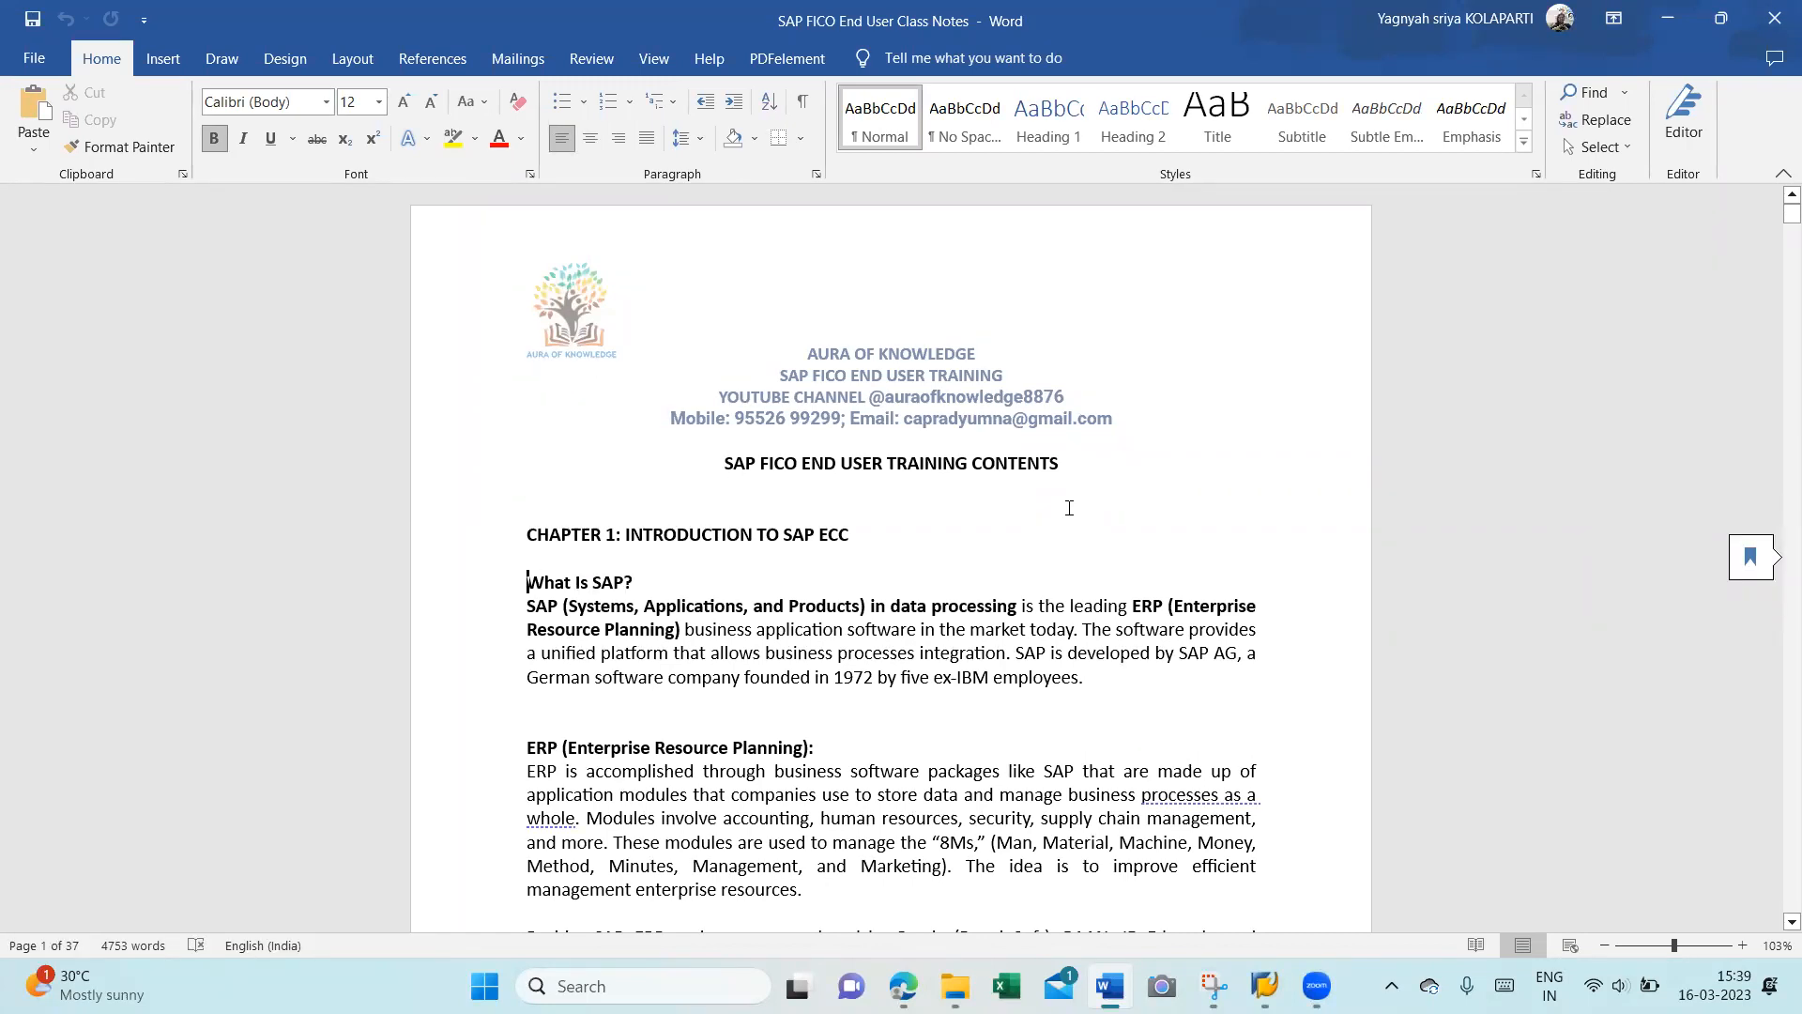
key(shift+Down)
key(shift+Down)
key(shift+Down)
key(shift+Down)
key(shift+Down)
key(shift+Down)
key(shift+Down)
key(shift+Down)
key(shift+Down)
key(shift+Down)
key(shift+Down)
key(shift+Down)
key(shift+Down)
key(shift+Down)
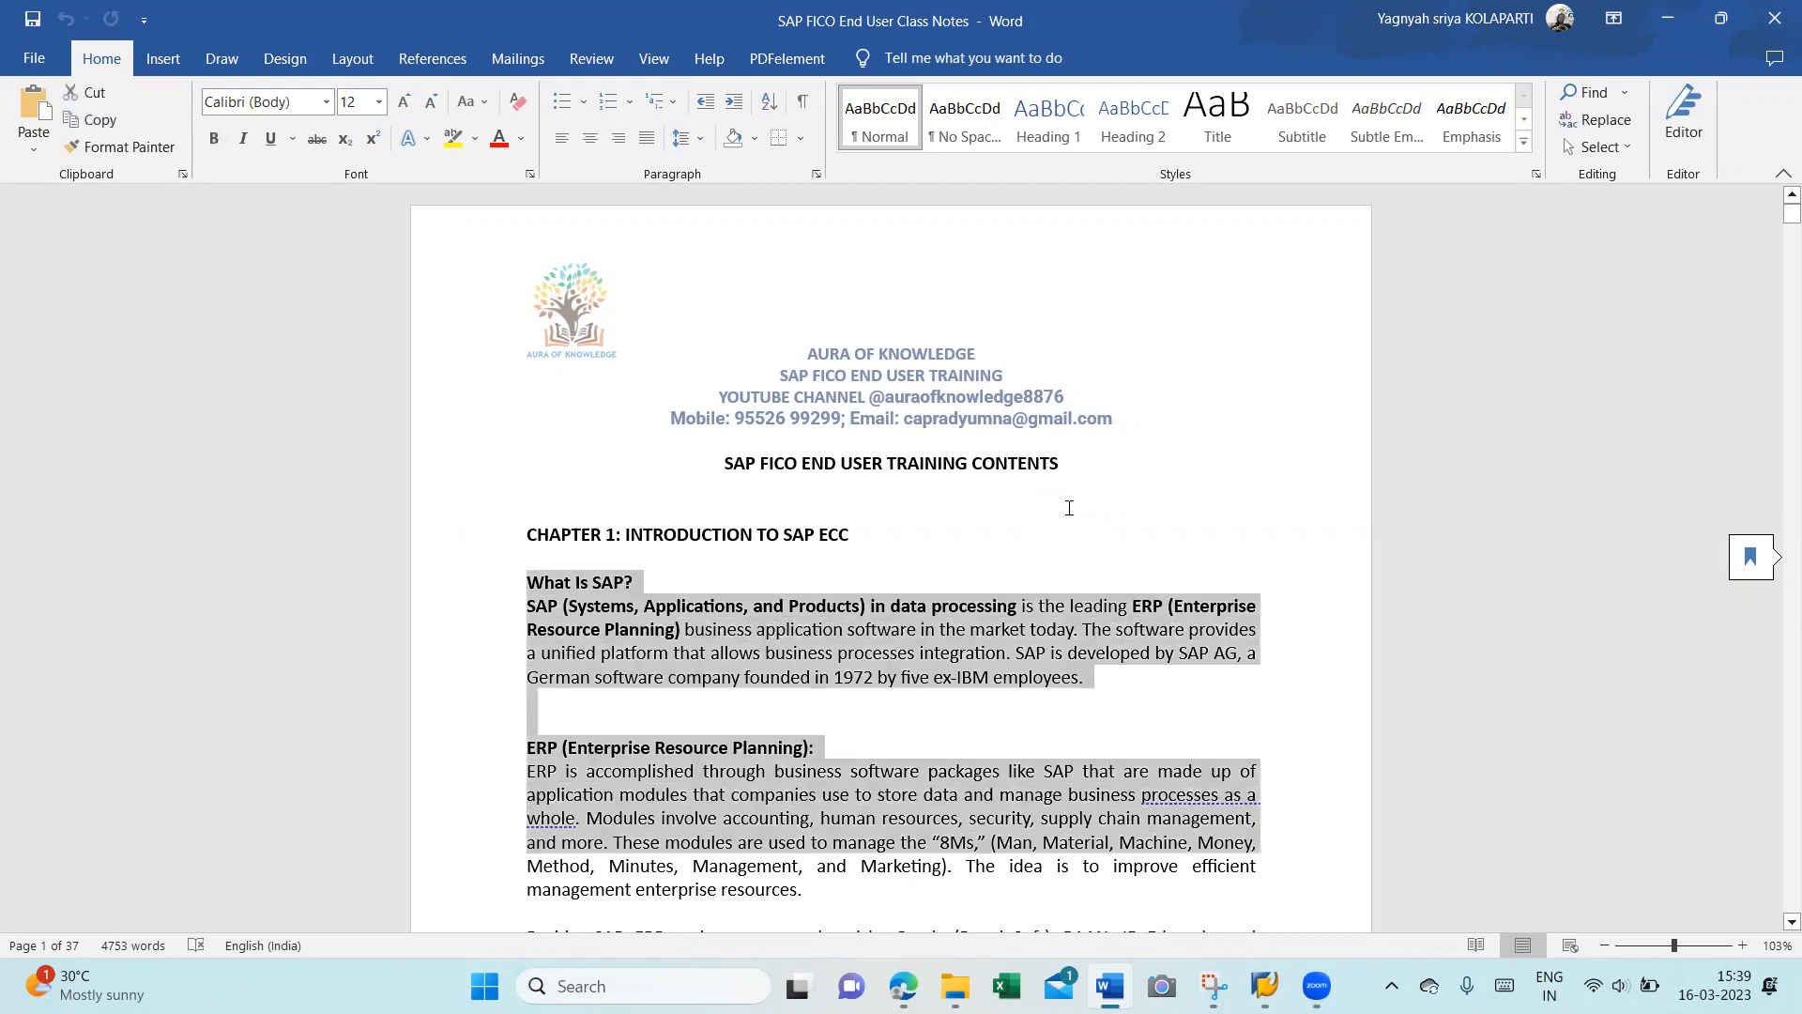
key(alt+Tab)
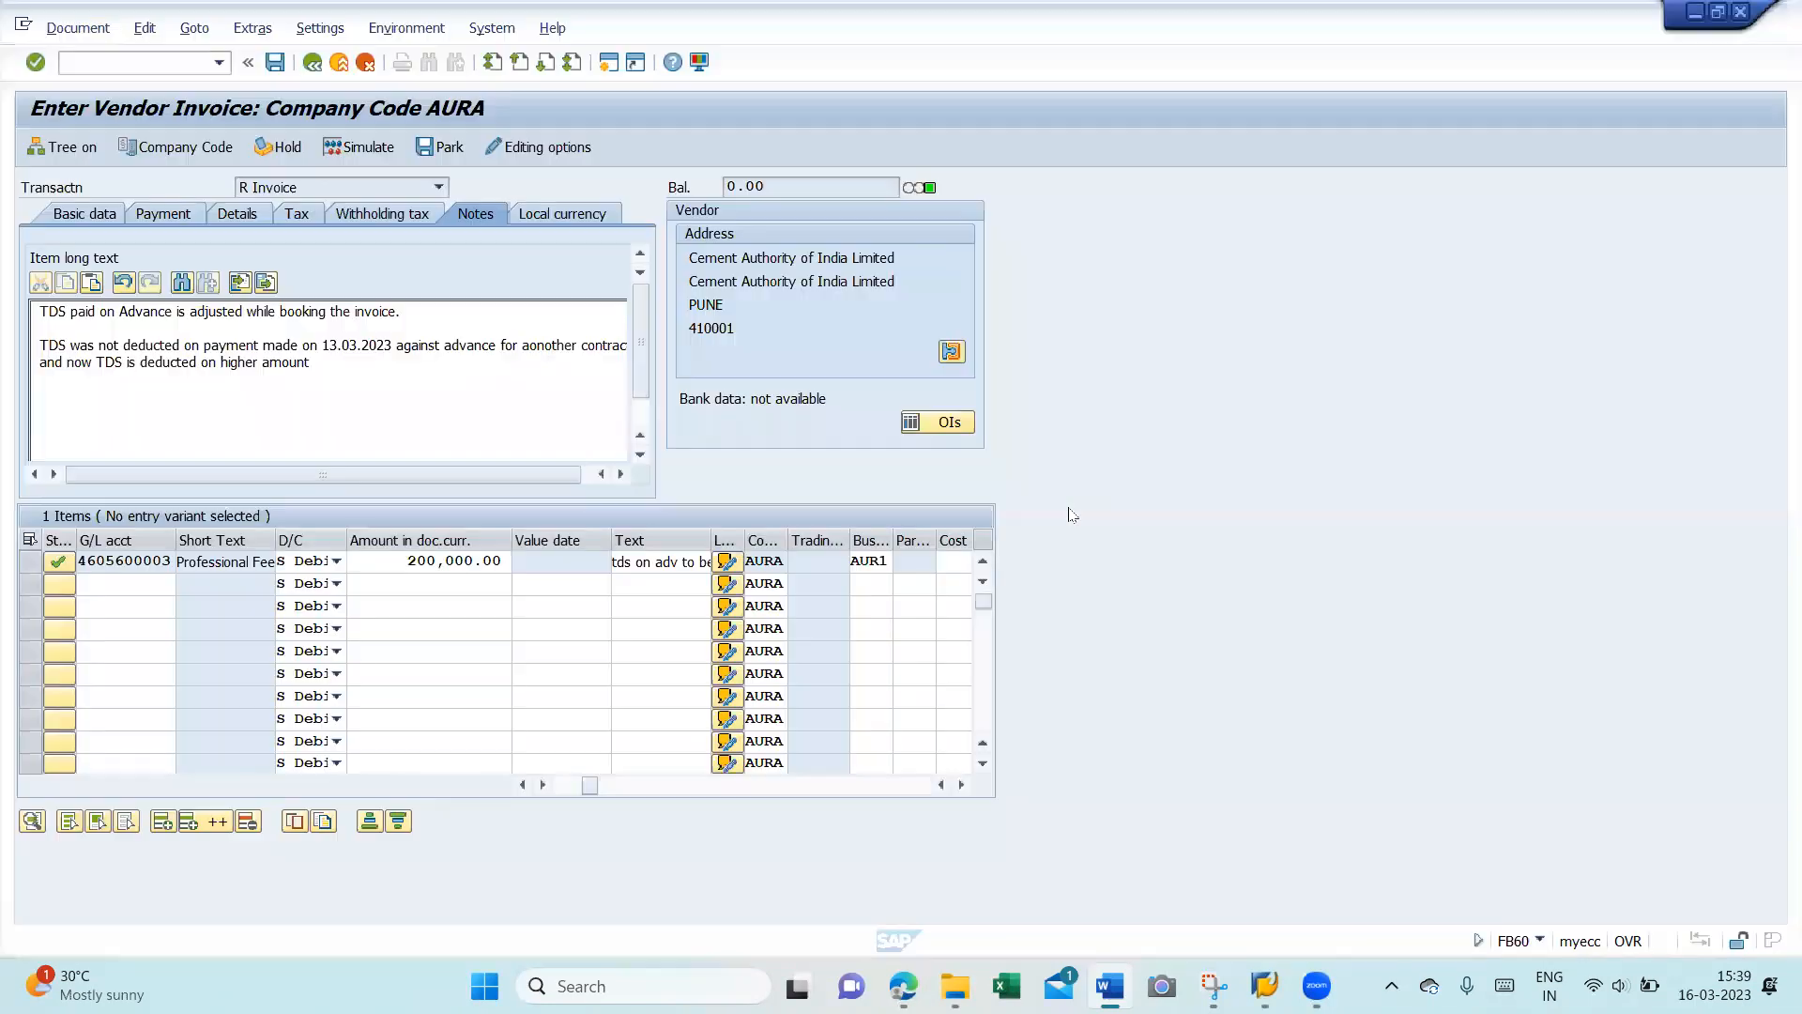
- Paste the What Is SAP? passage into the note and browse the save dialog to SAP FICO Class
key(ctrl+v)
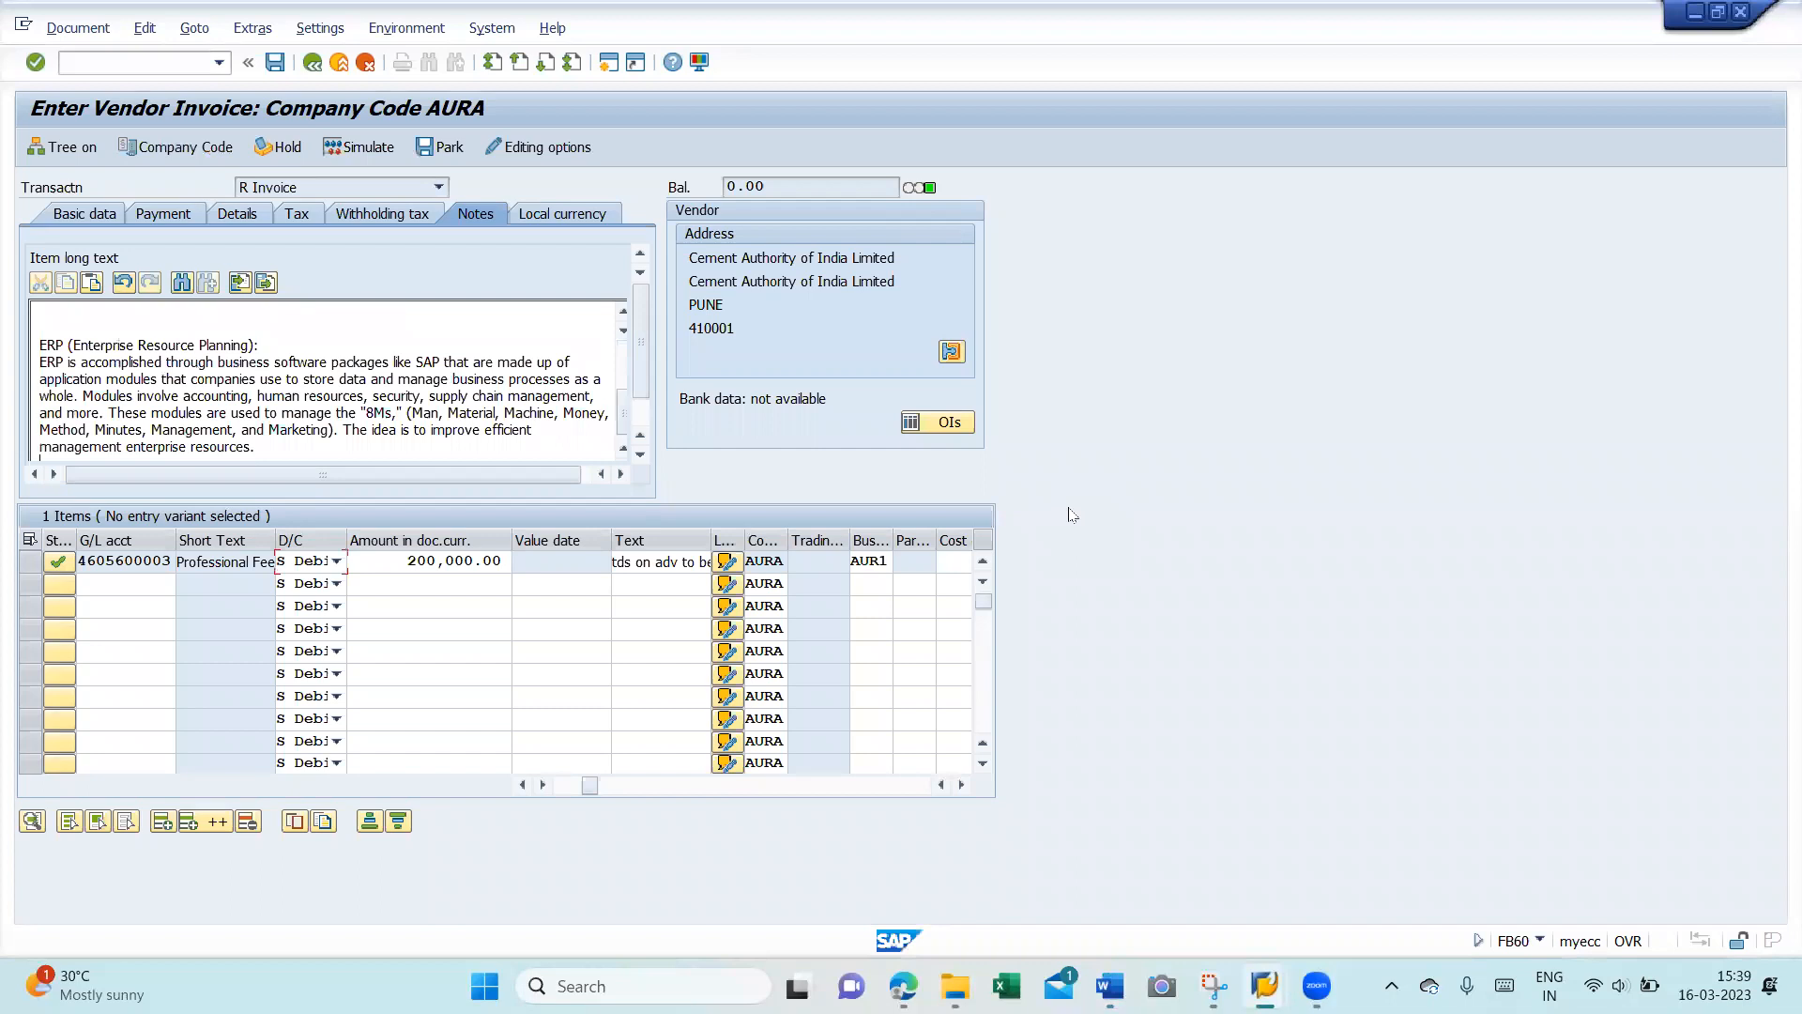
key(Page_Up)
key(Page_Up)
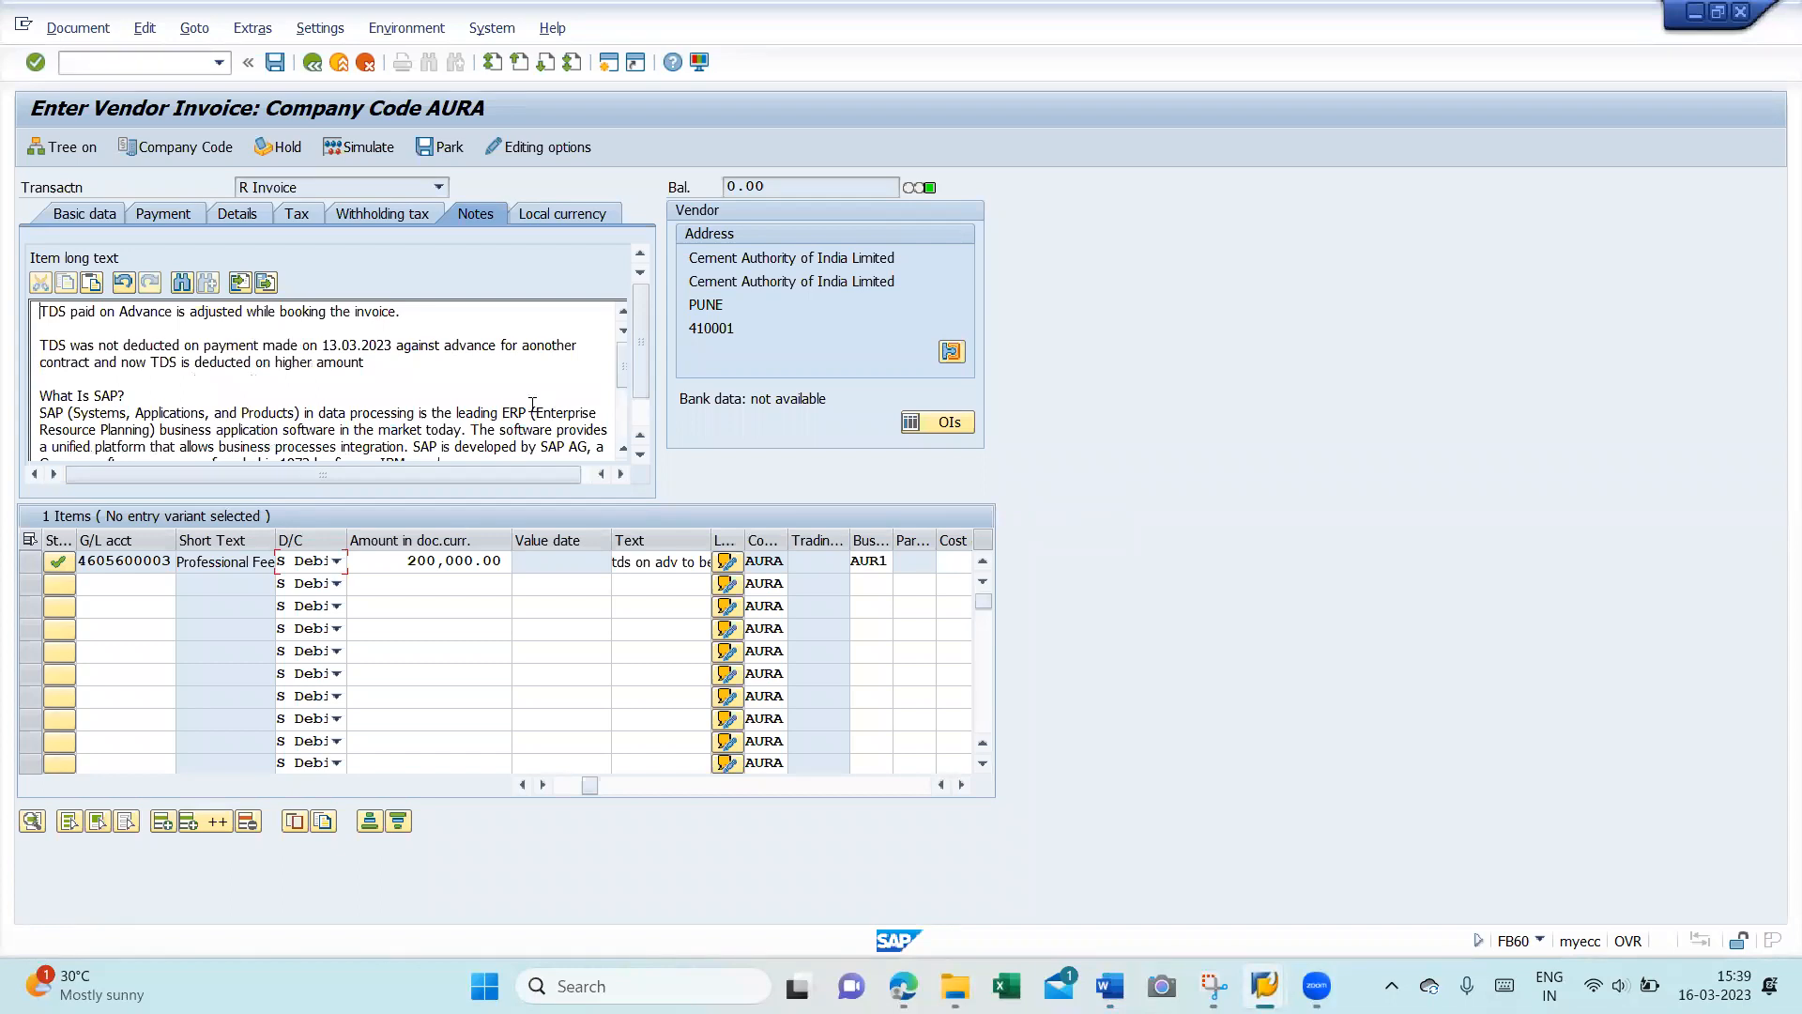
click(269, 284)
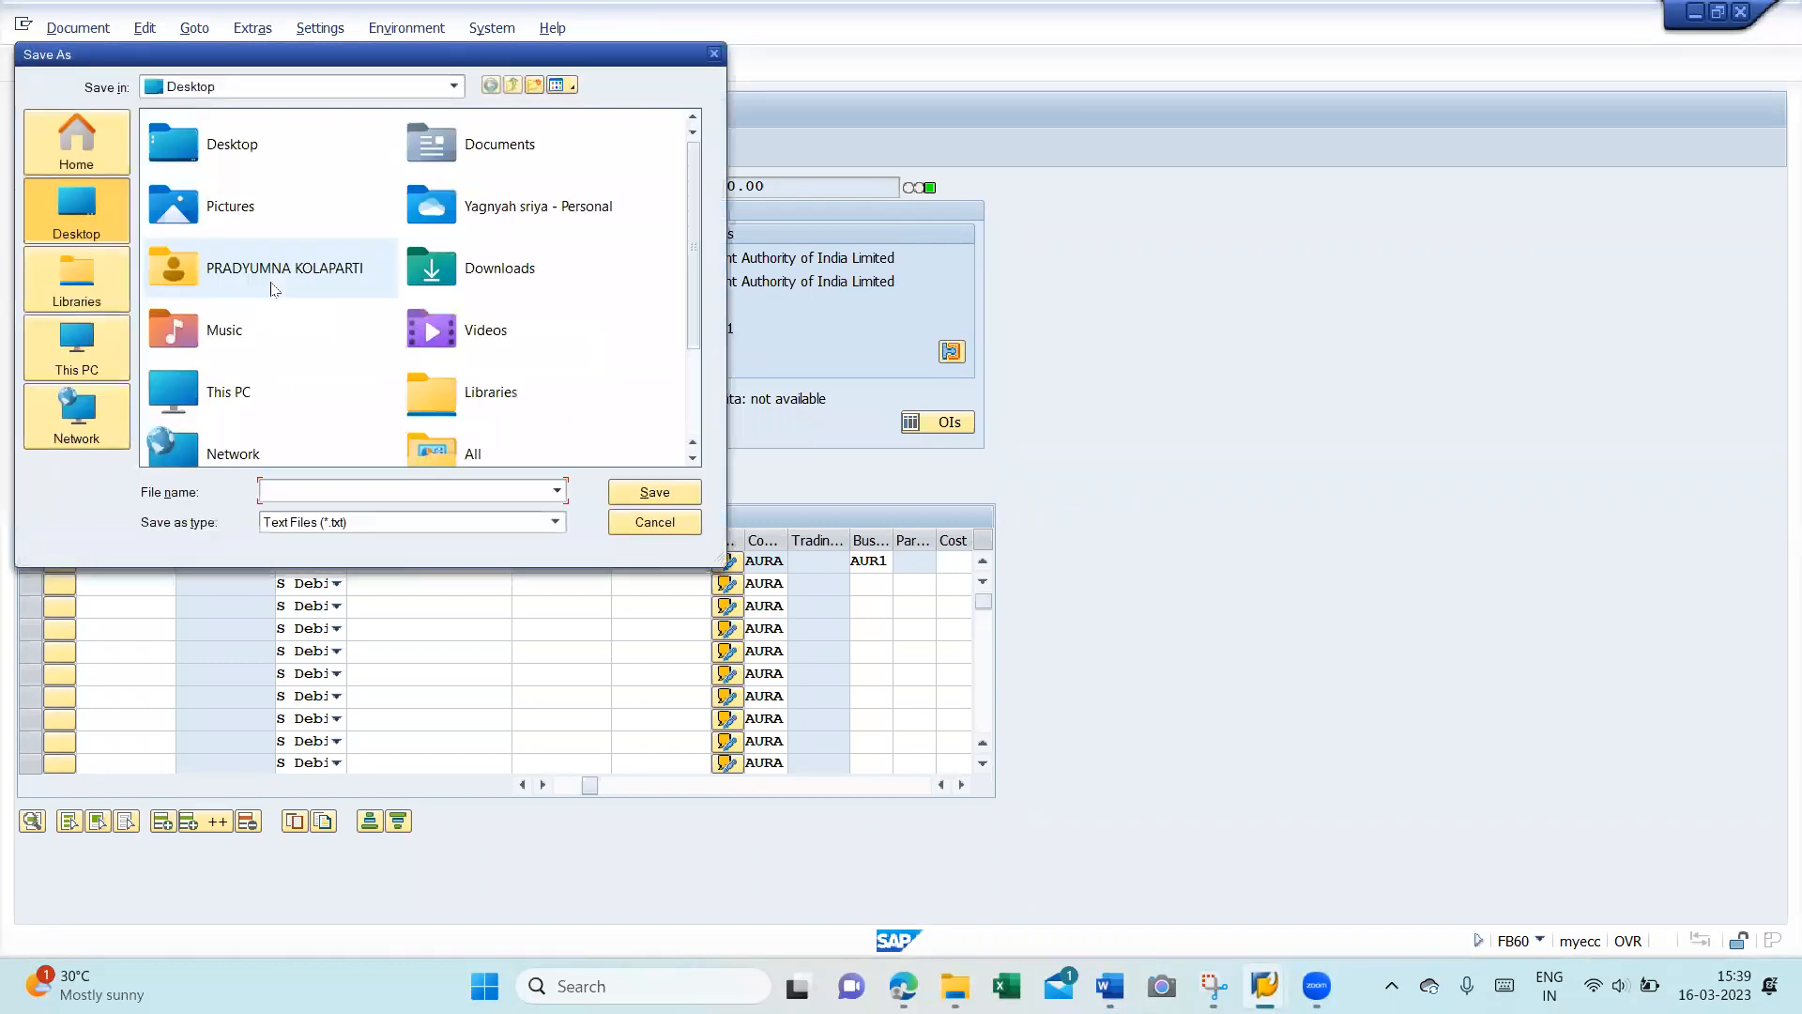
click(98, 346)
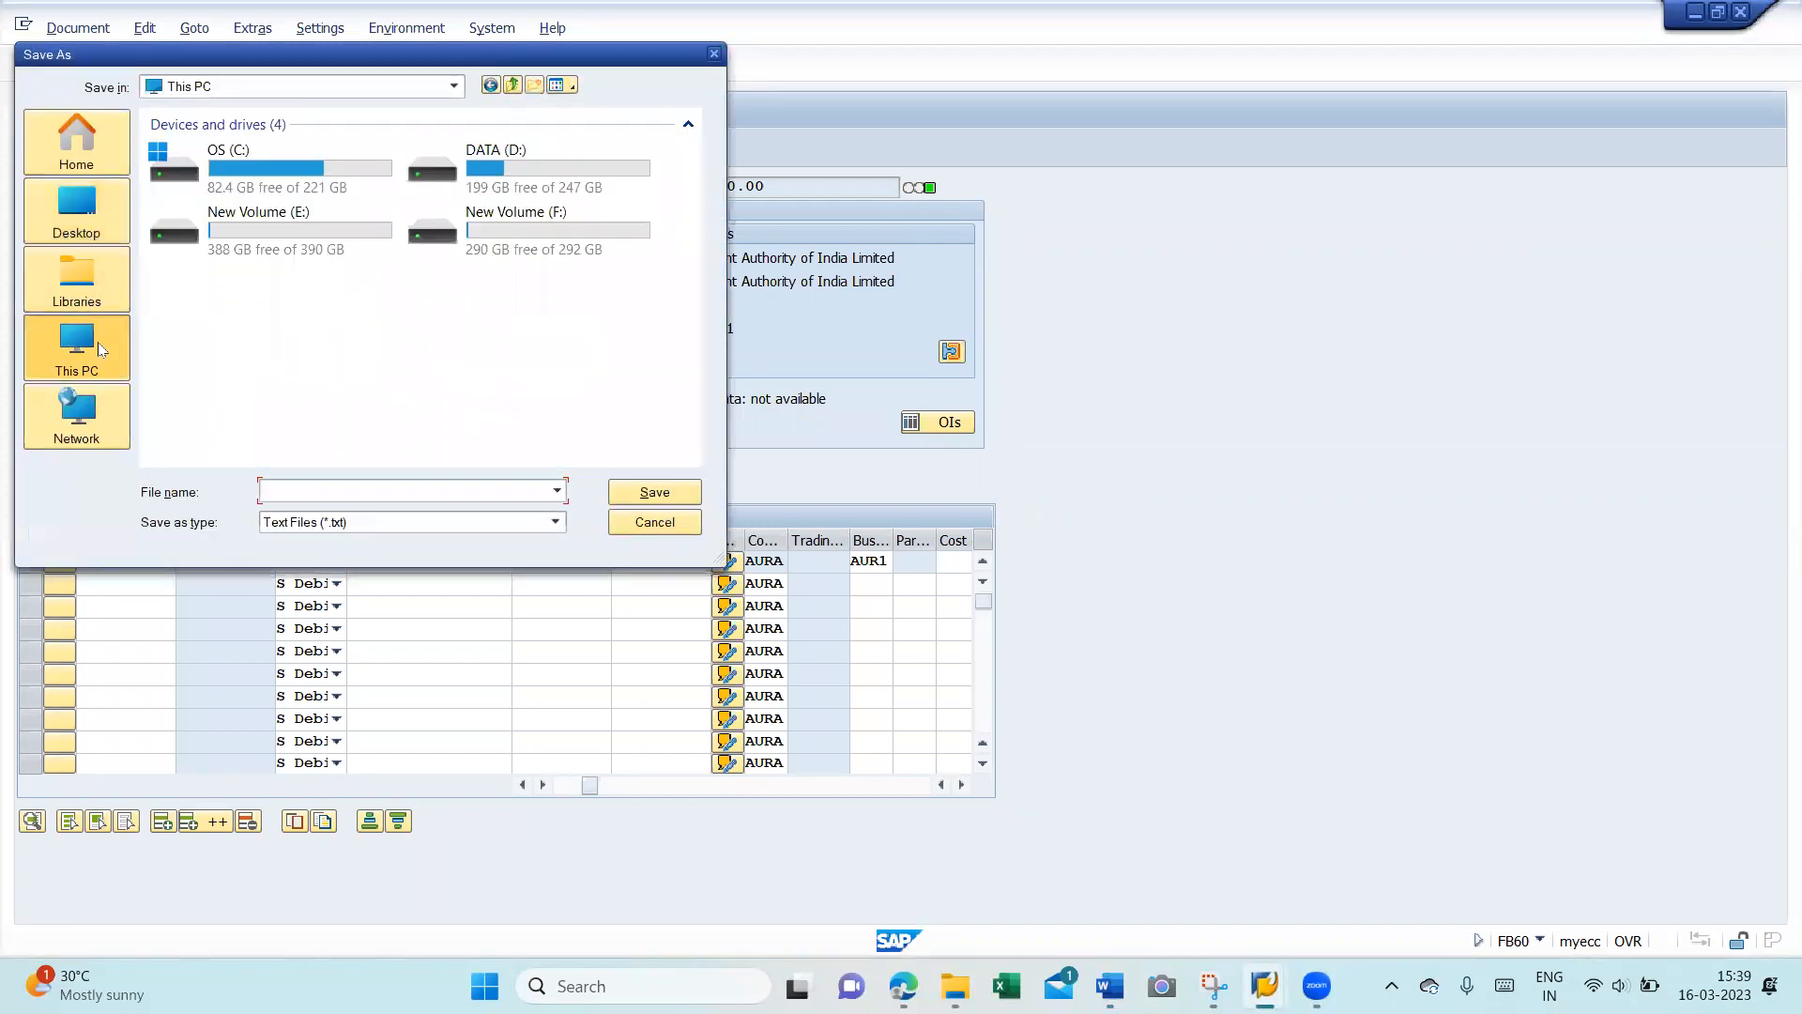
click(66, 169)
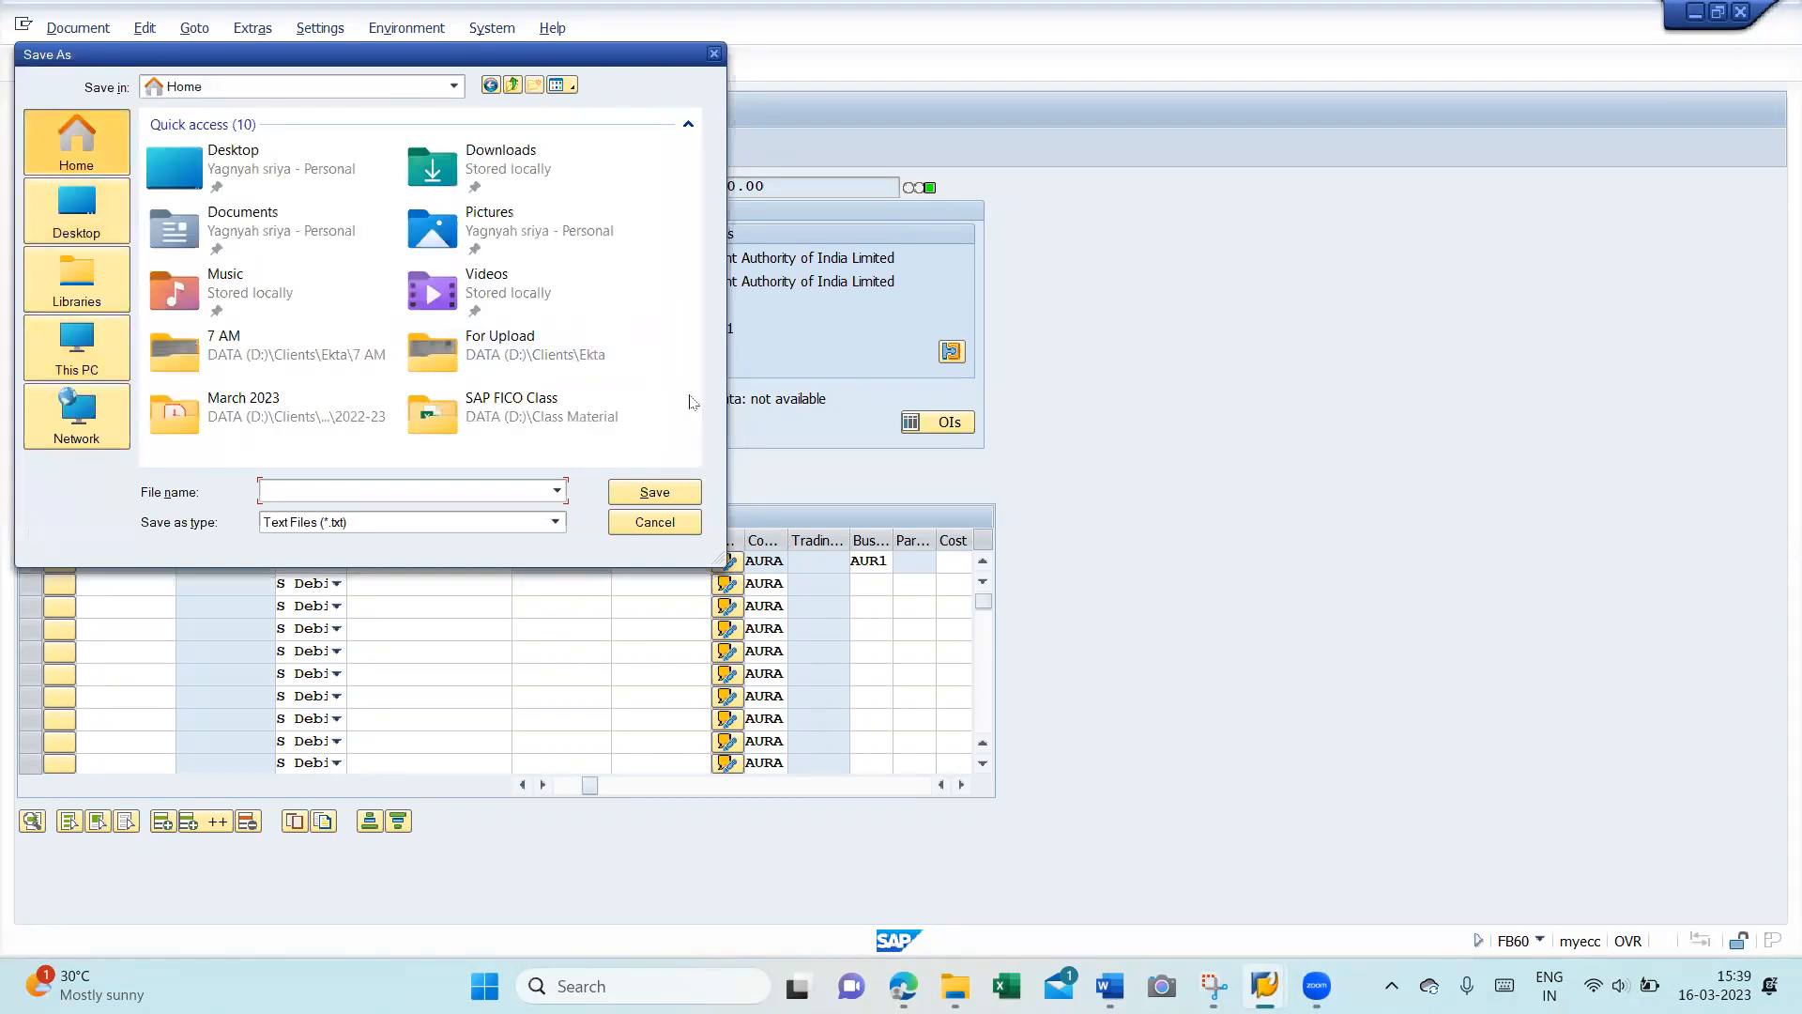
double_click(455, 402)
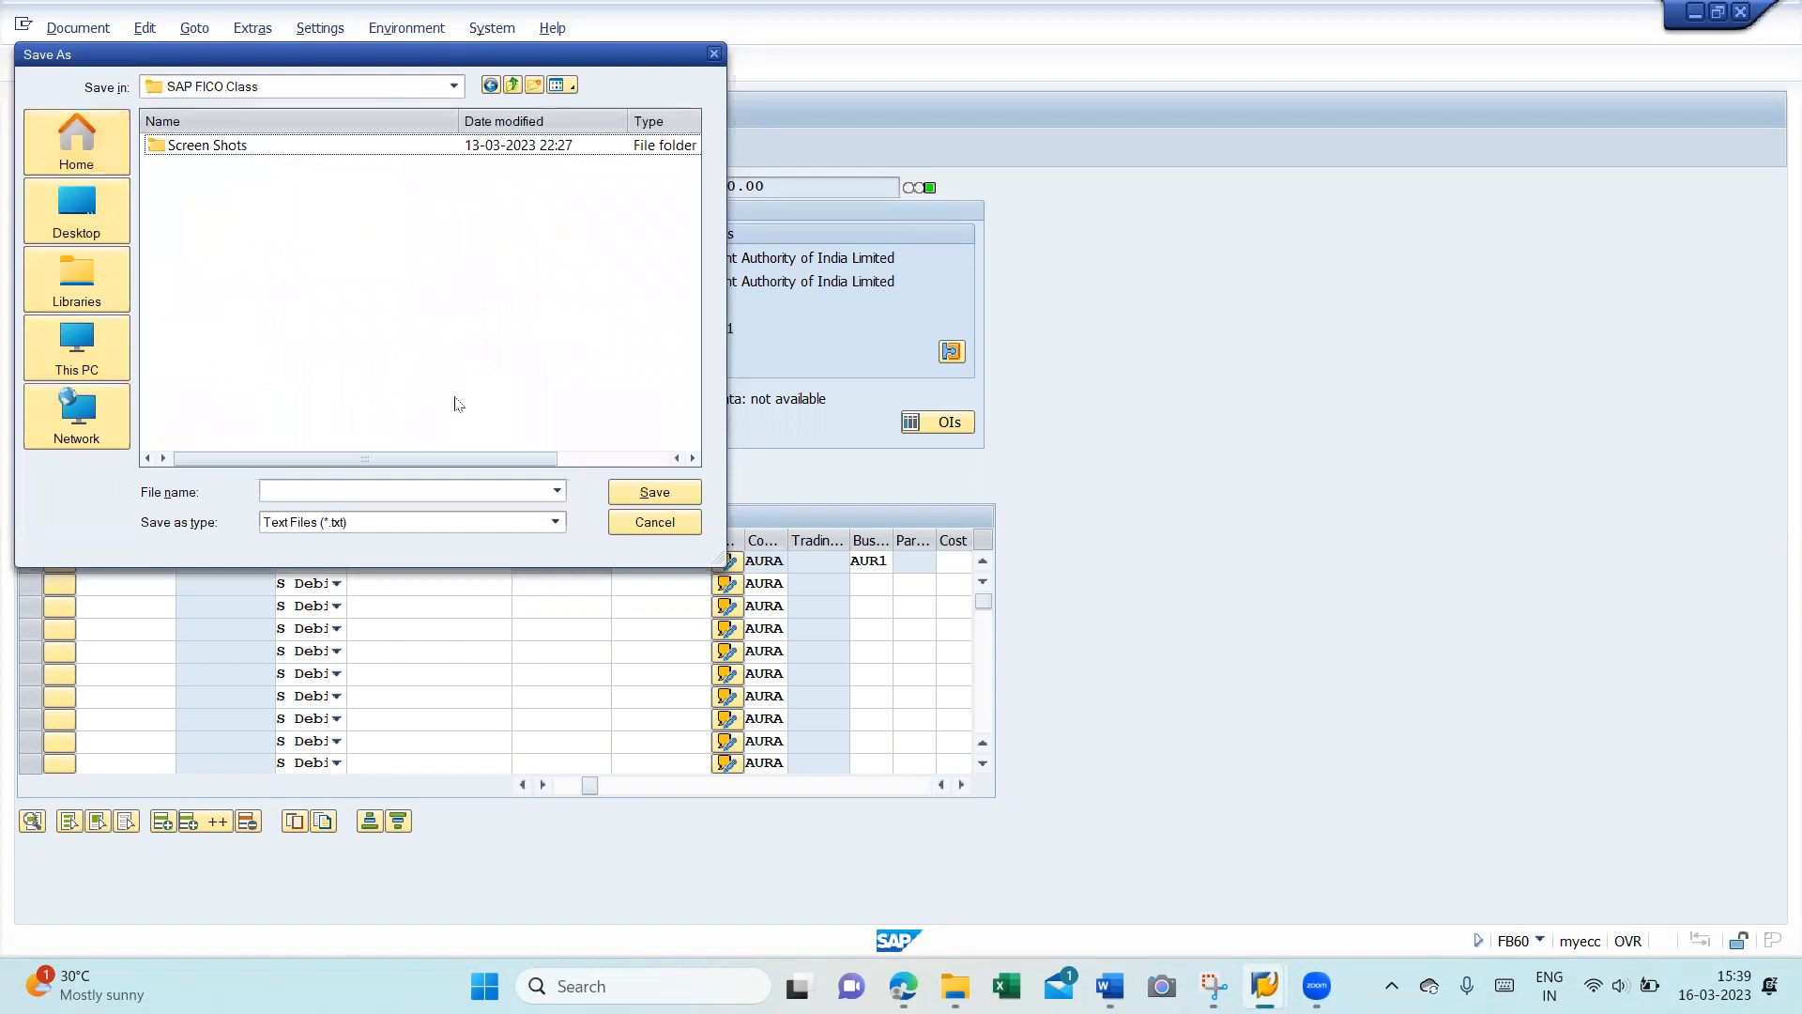
double_click(216, 146)
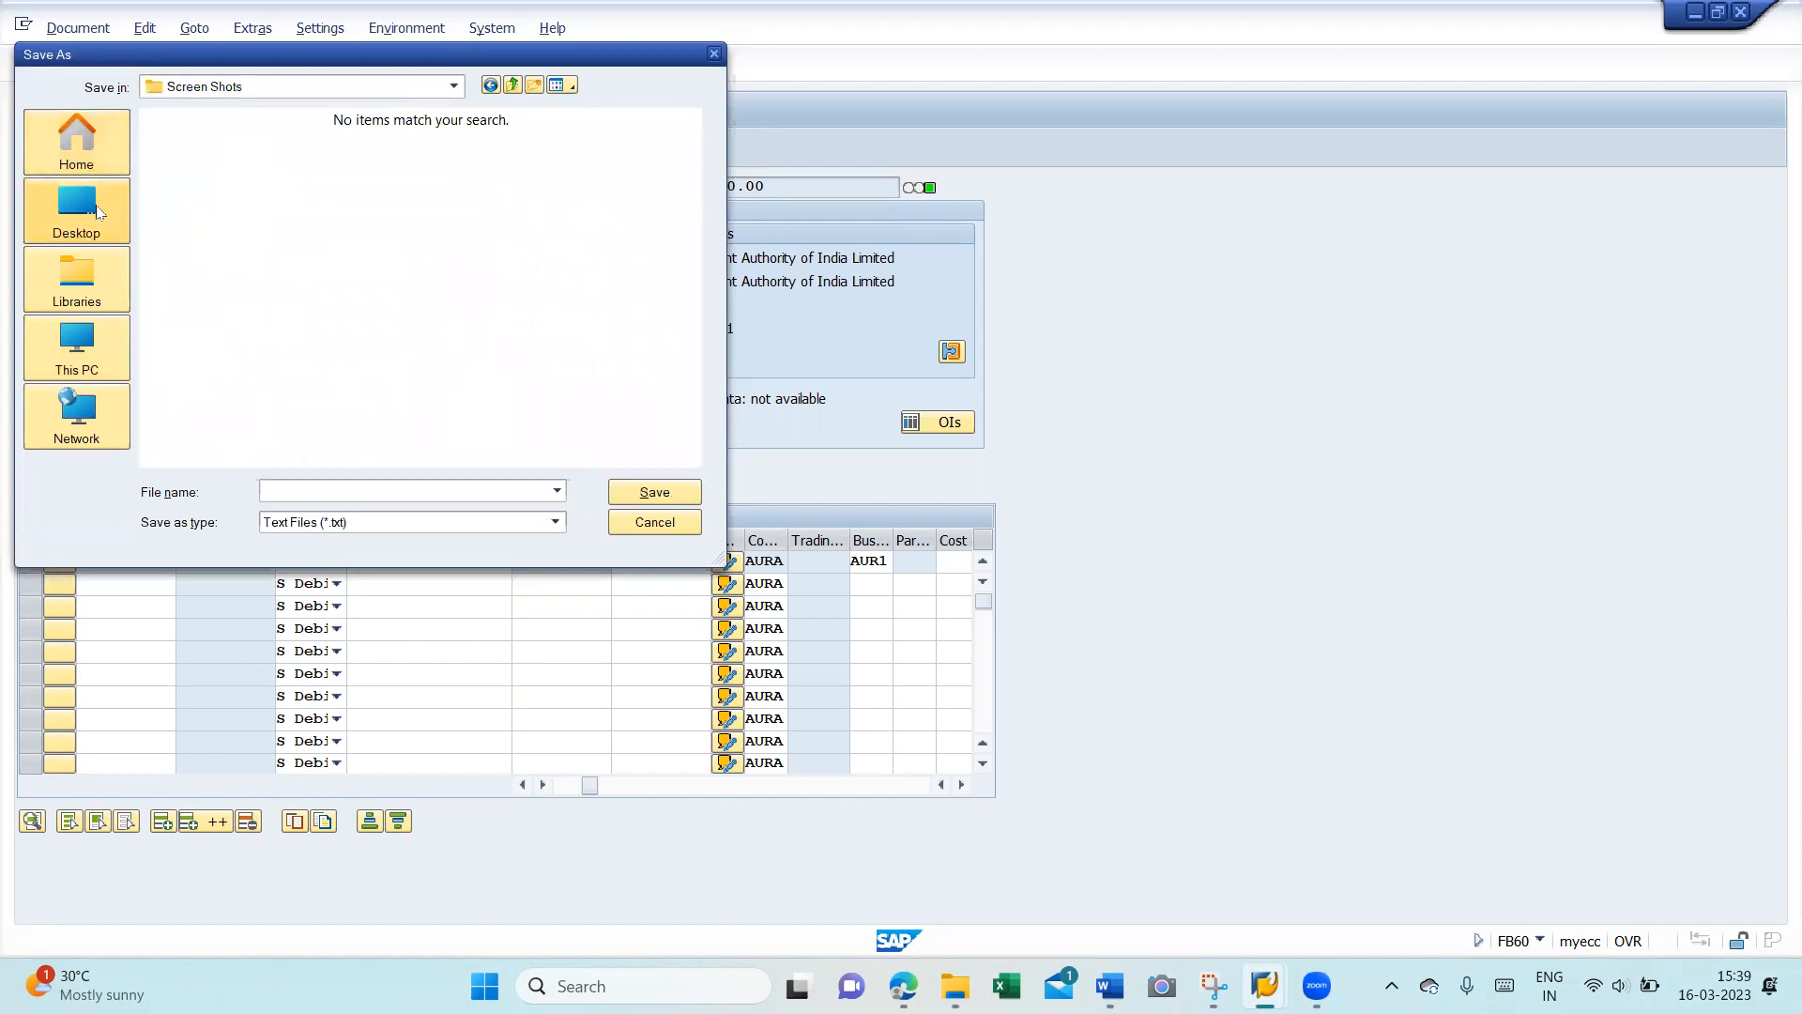
- Save the note as SAP Class Notes with All Files type, replacing the existing file
click(329, 525)
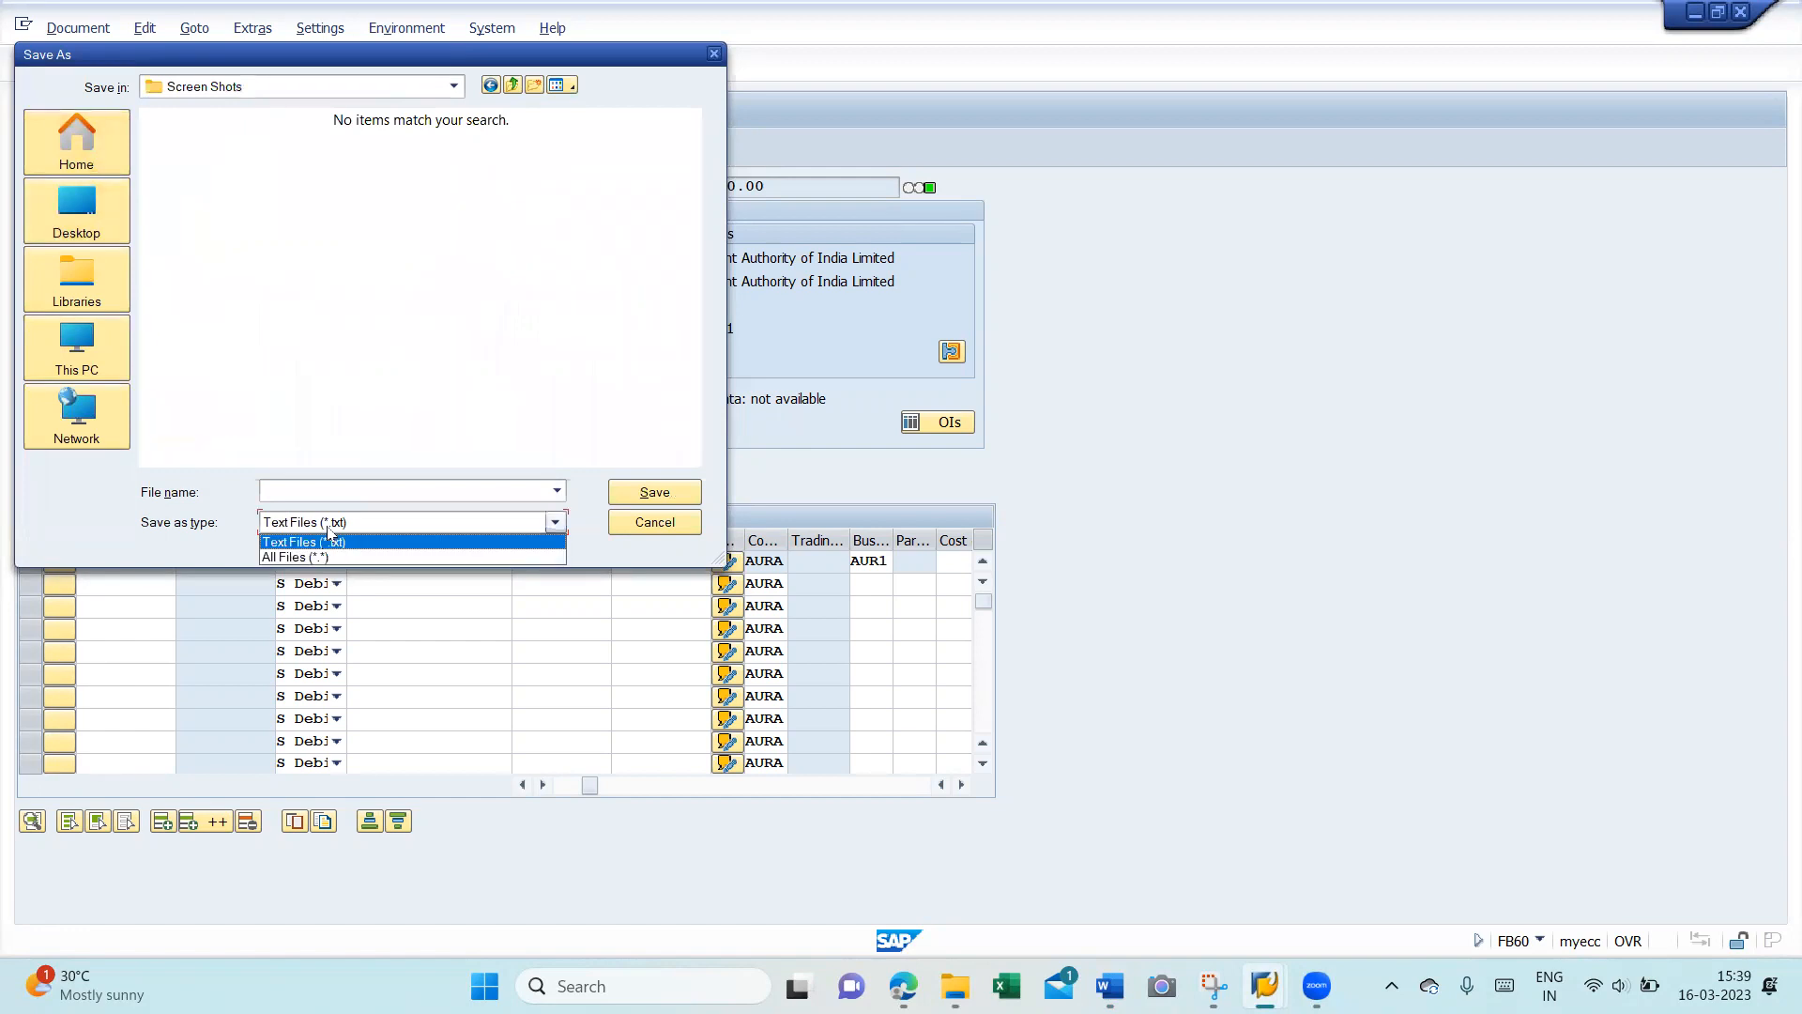
click(321, 556)
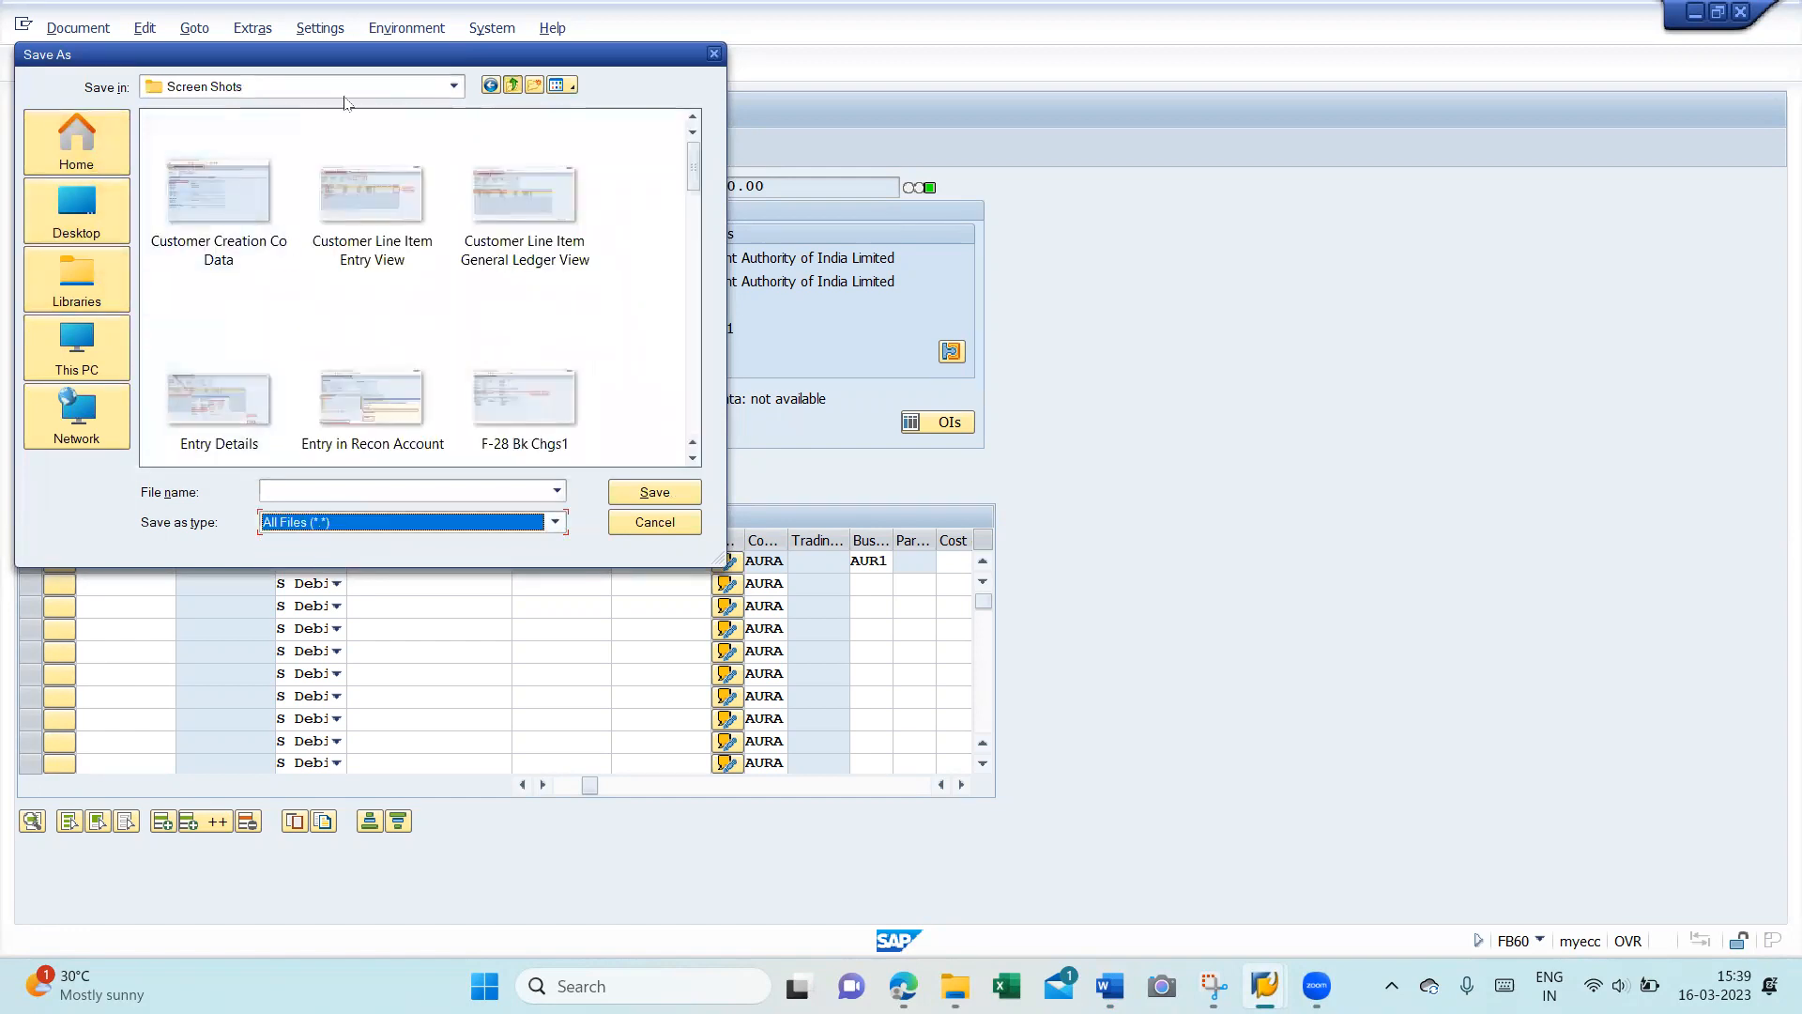
key(BackSpace)
click(259, 169)
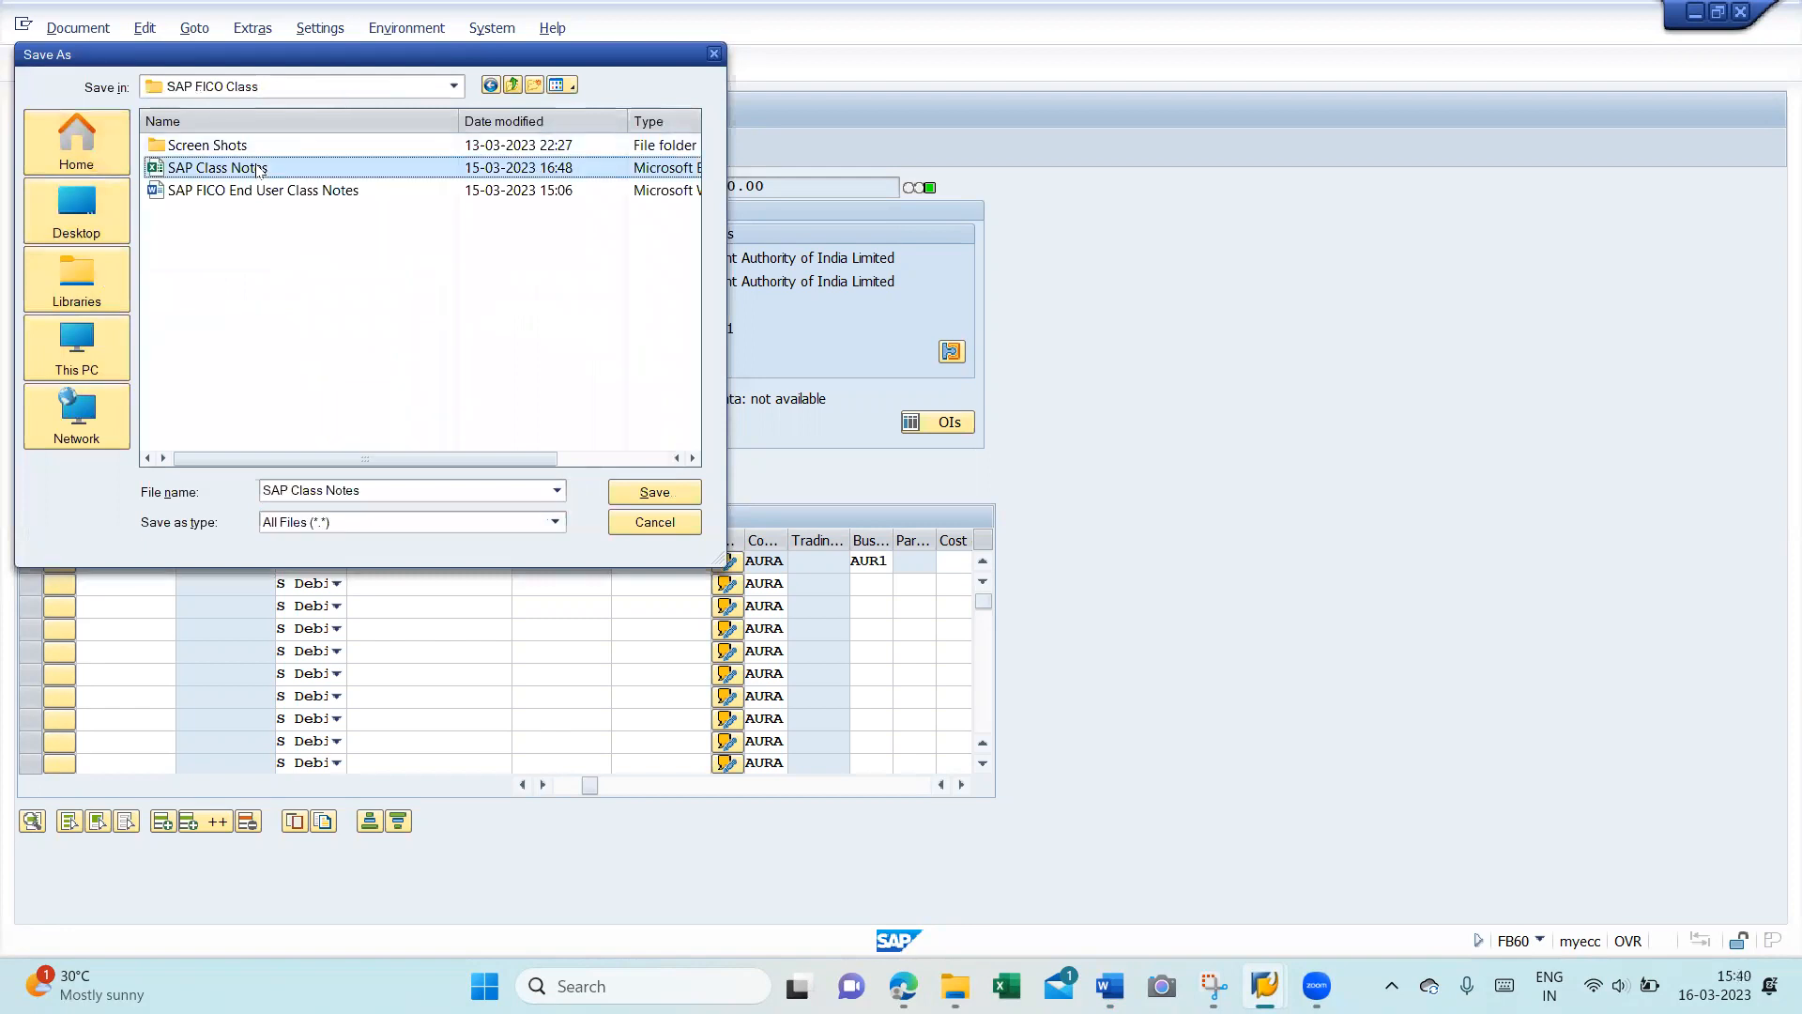
click(626, 494)
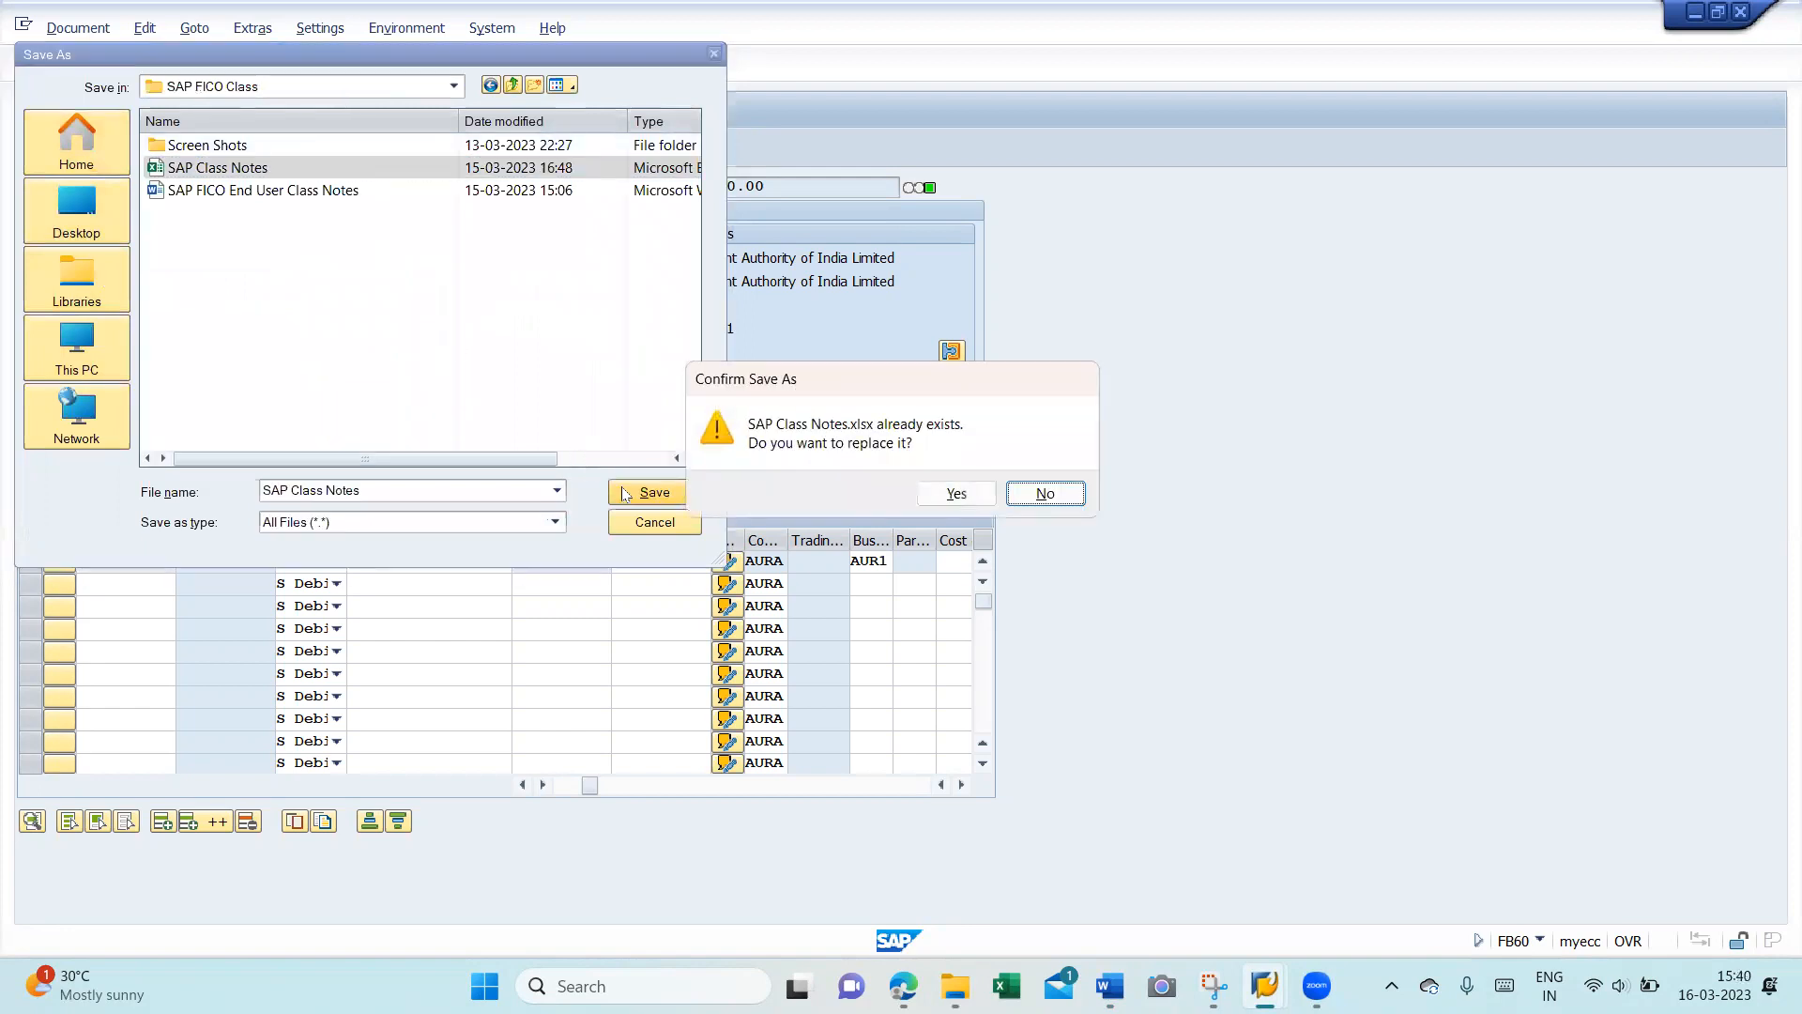
click(941, 495)
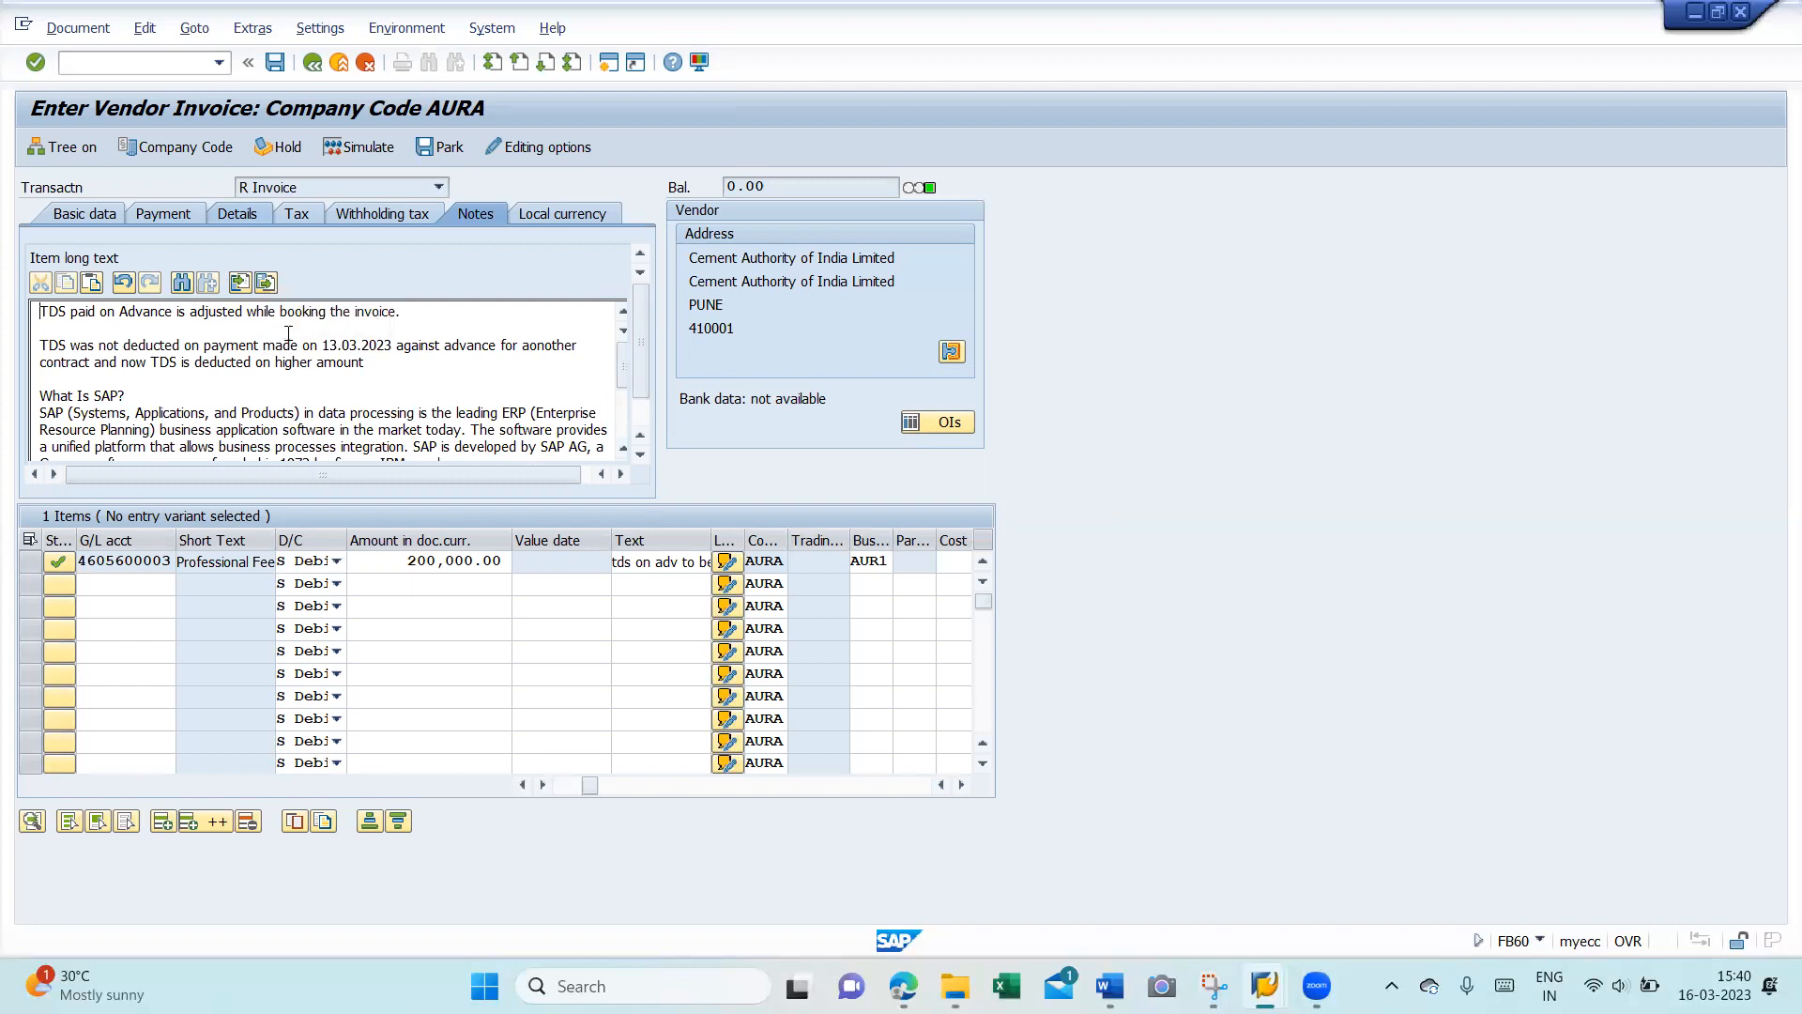
- Simulate the invoice with its 25,000.00 194J TDS line, then discard back to entry mode
click(80, 218)
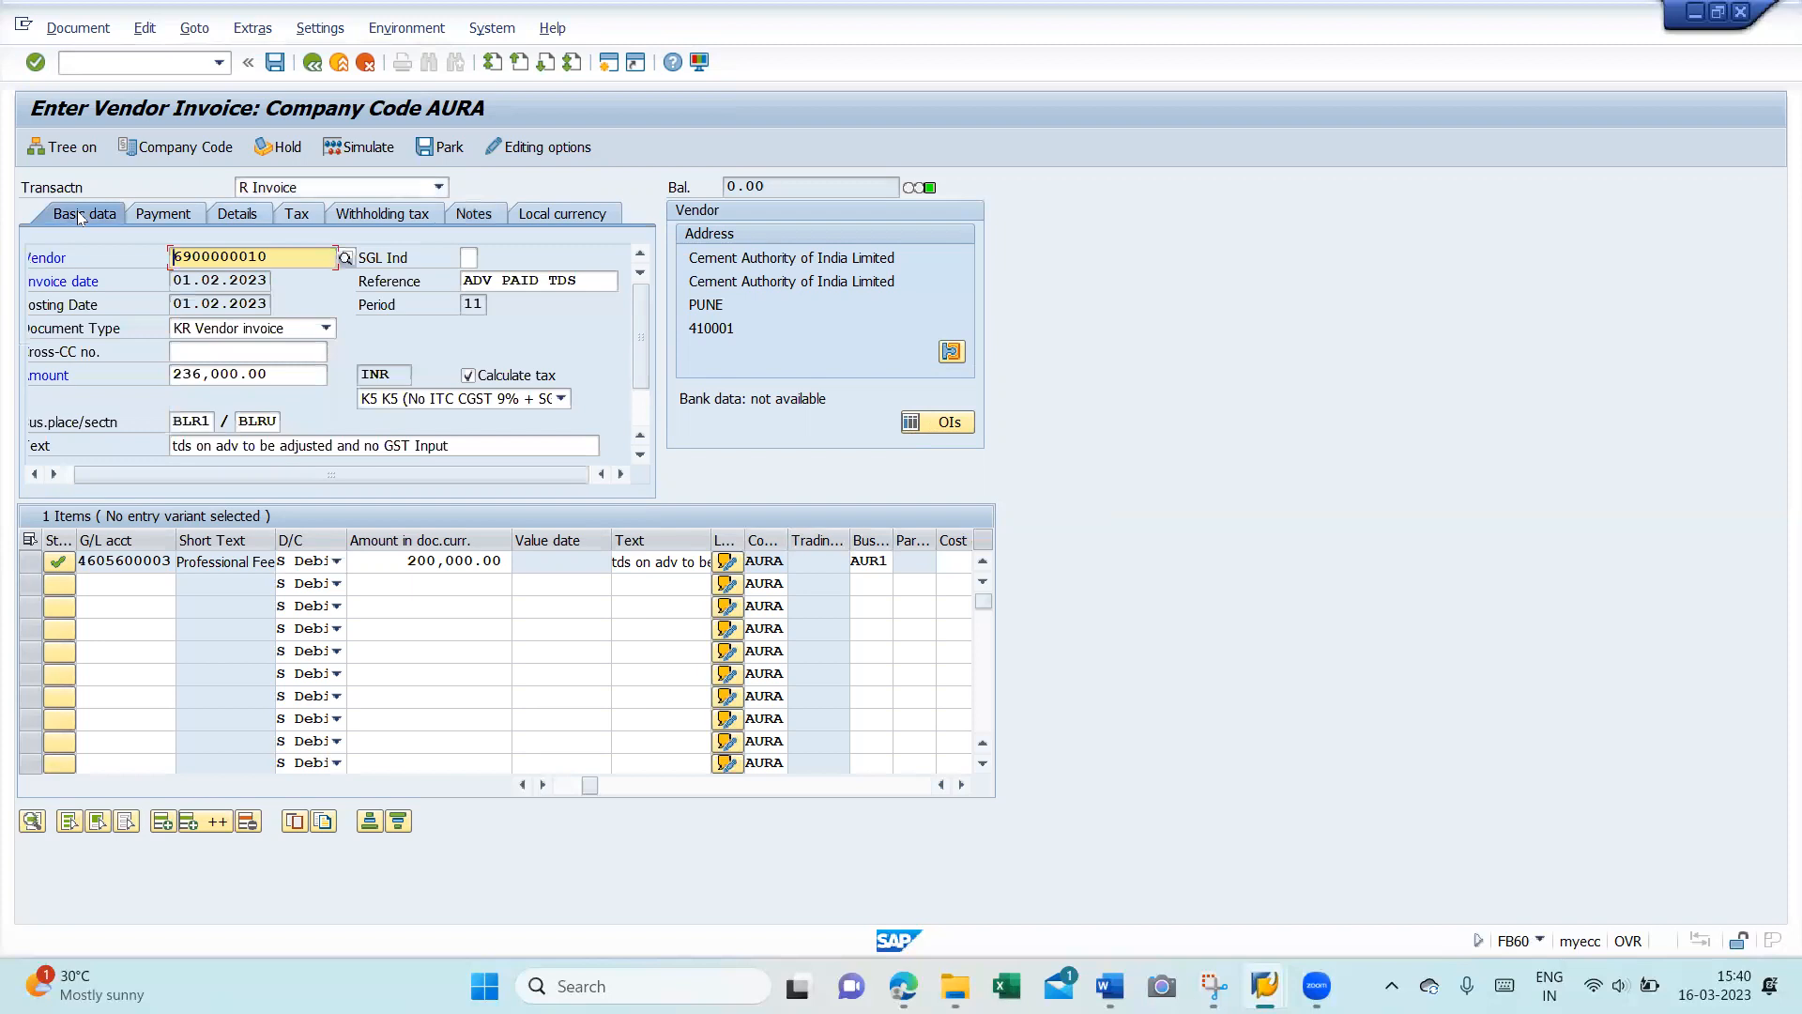
click(336, 150)
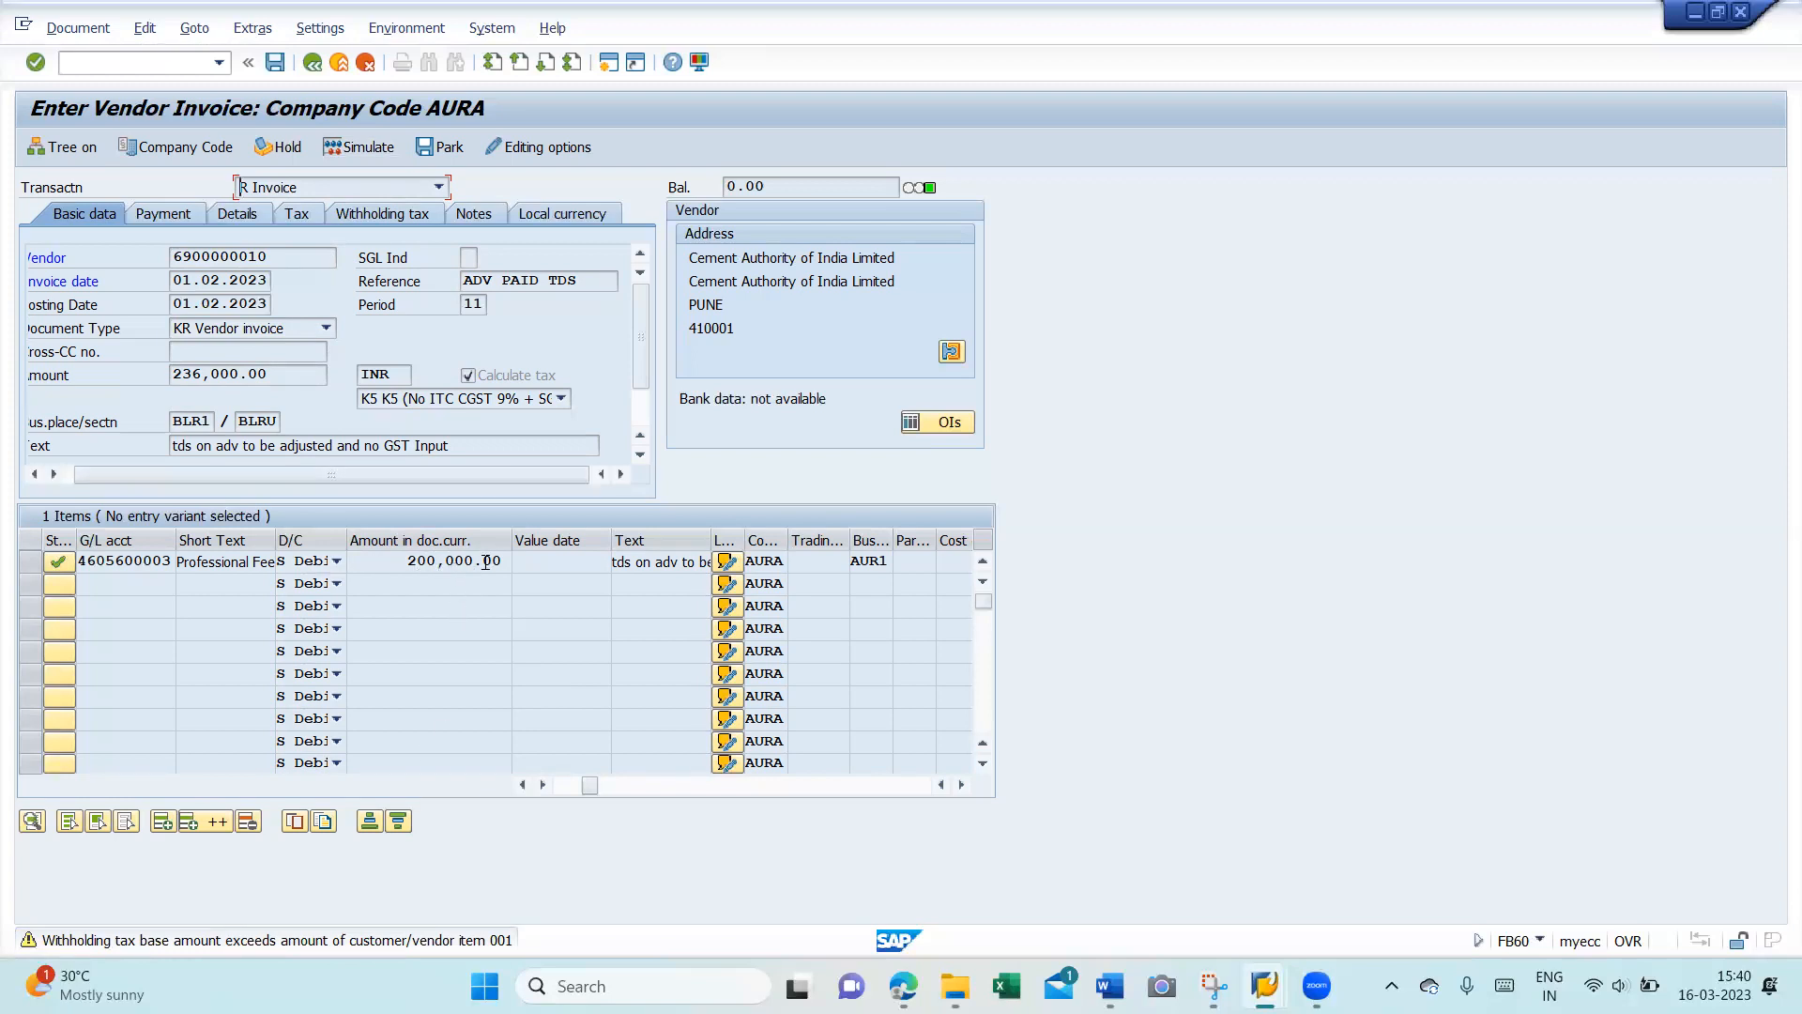
key(F9)
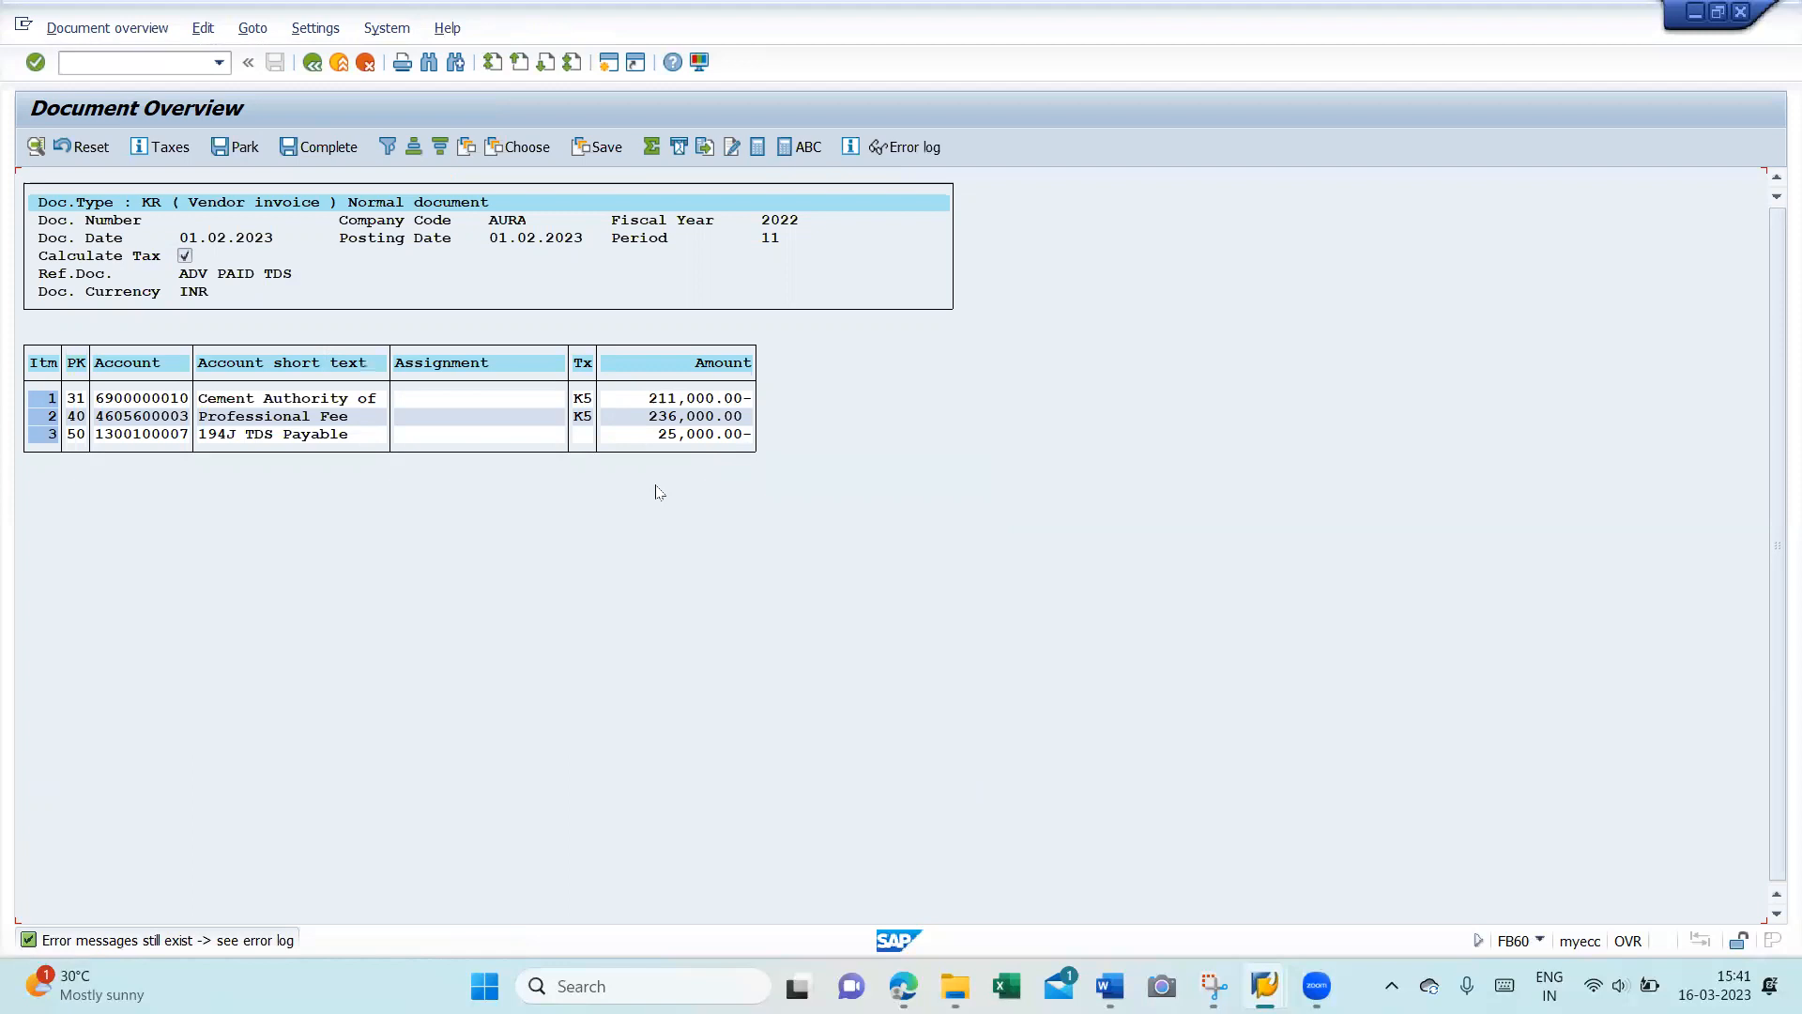
click(312, 64)
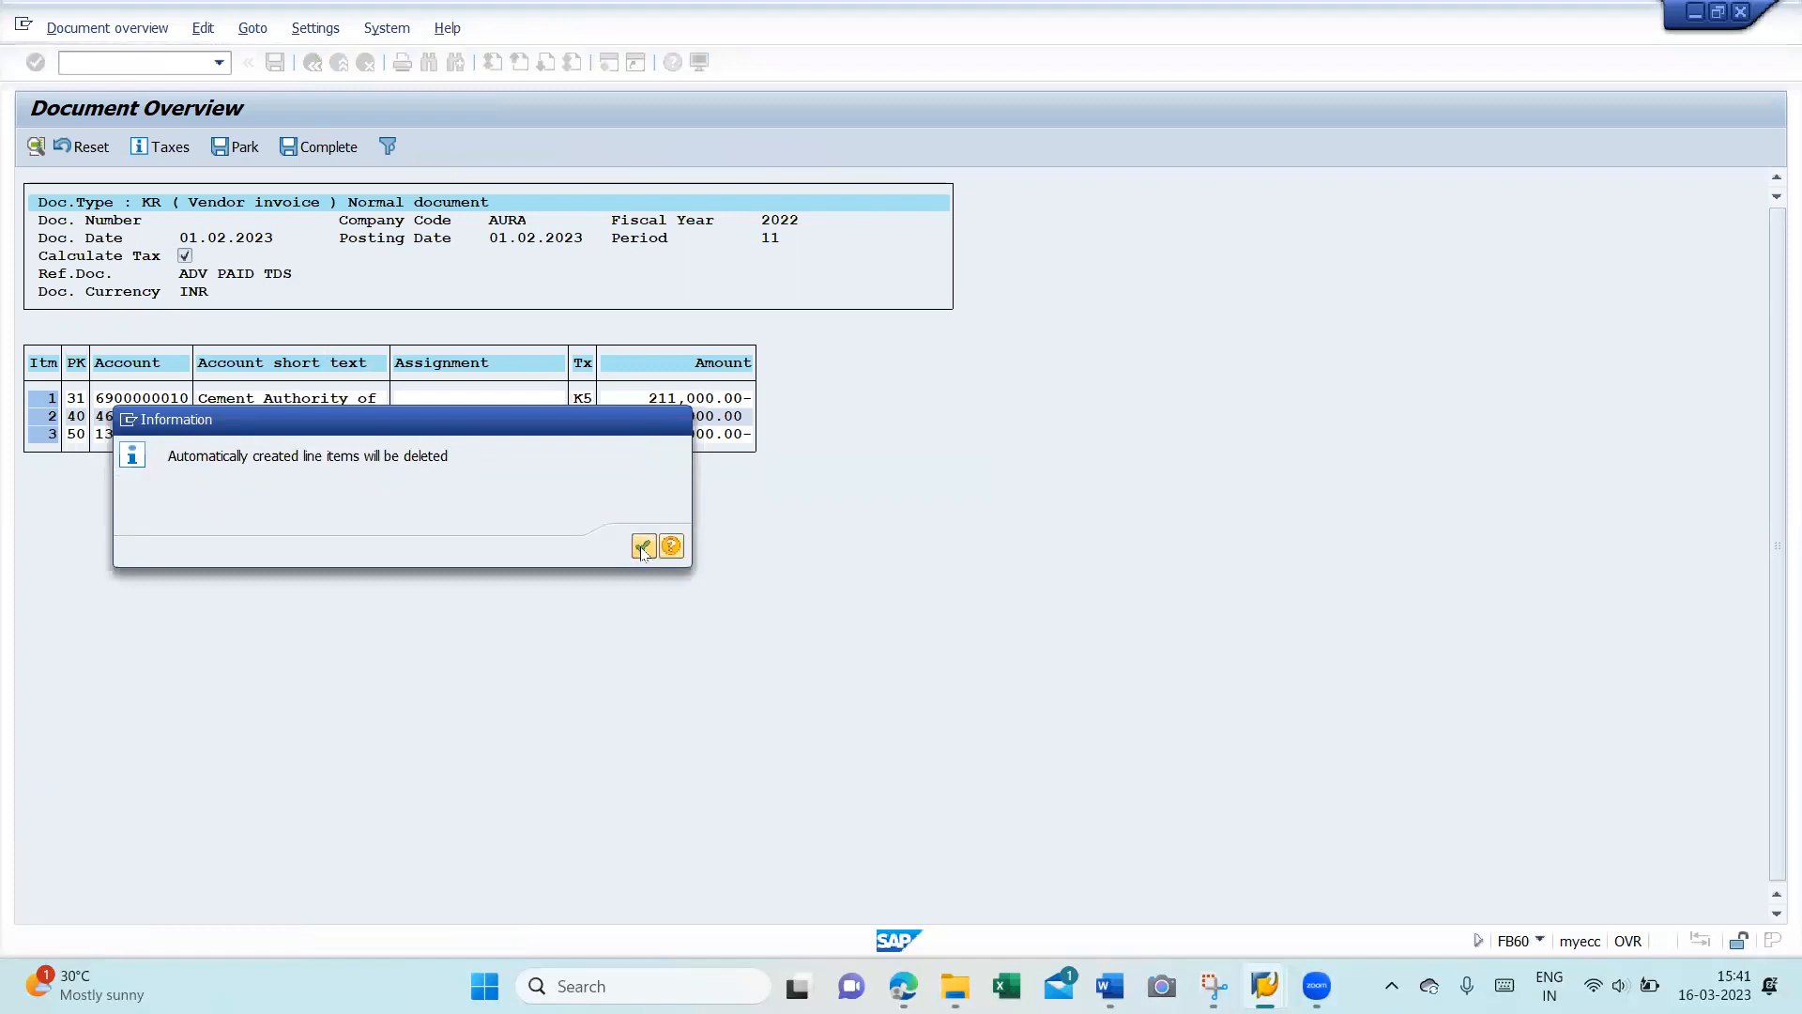
click(644, 548)
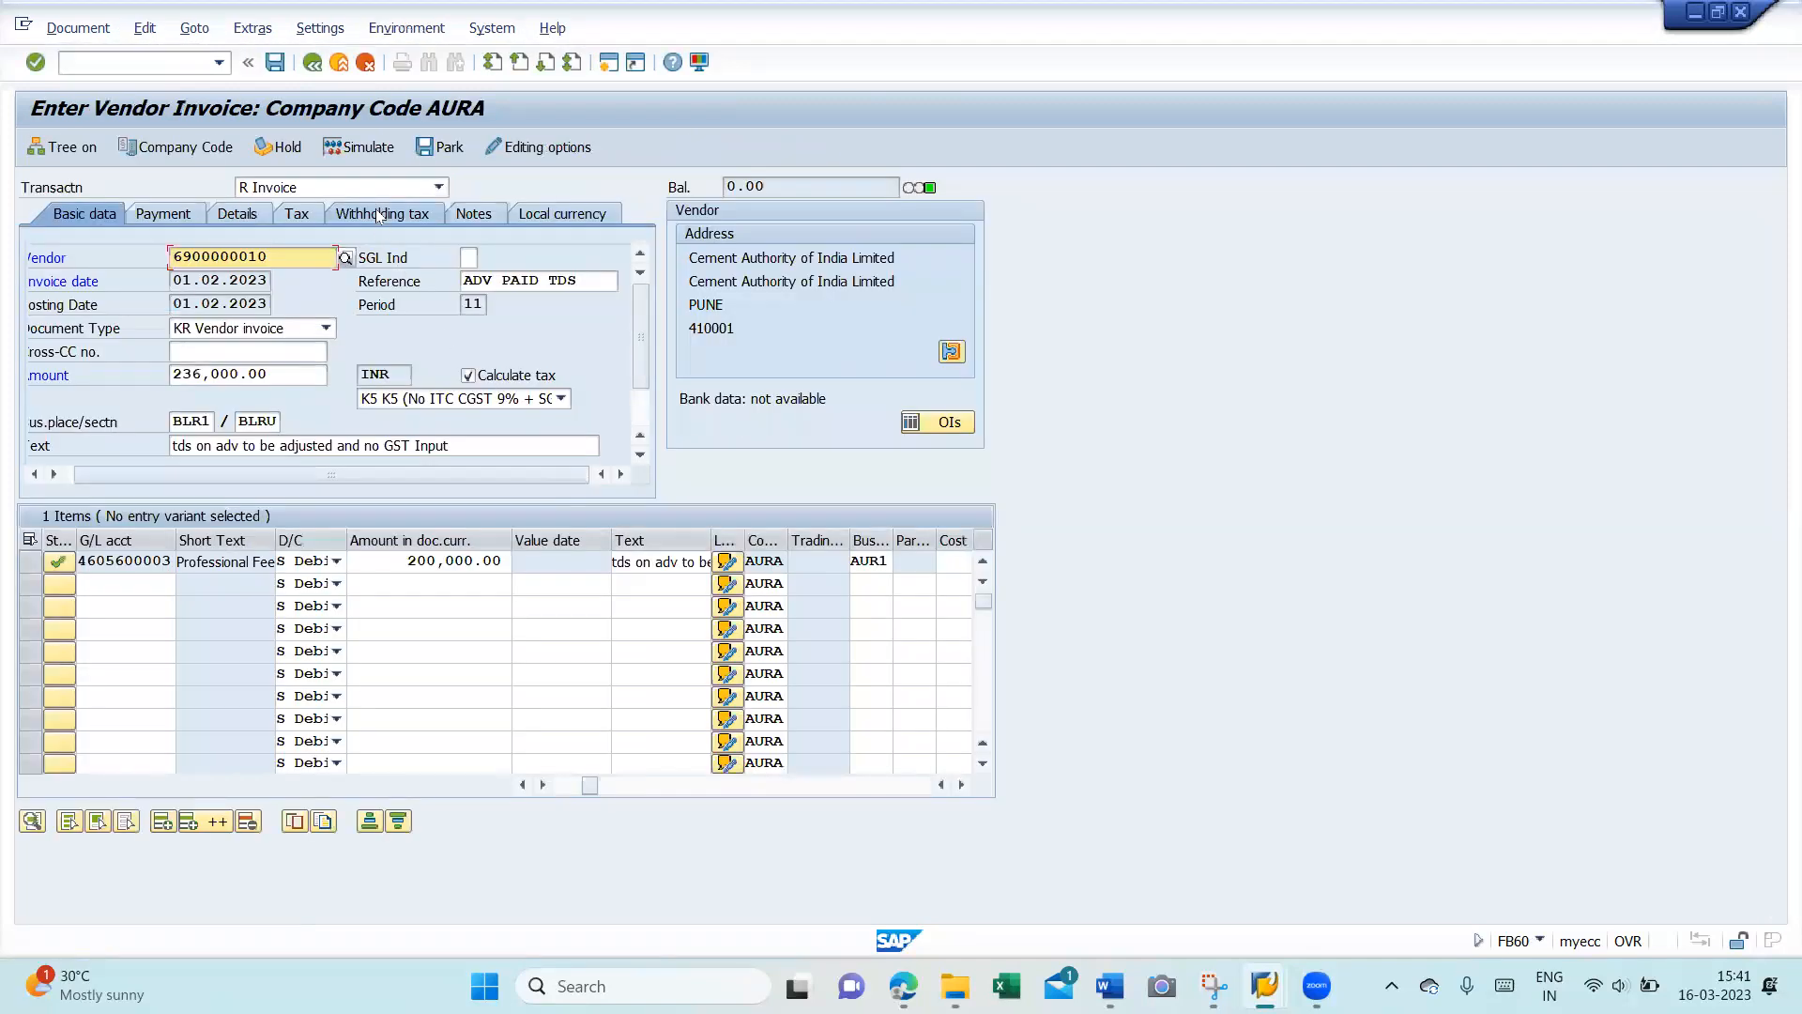
- Remove the J1 code and base from the 194J row and assign code C1 to the 194C row
click(379, 215)
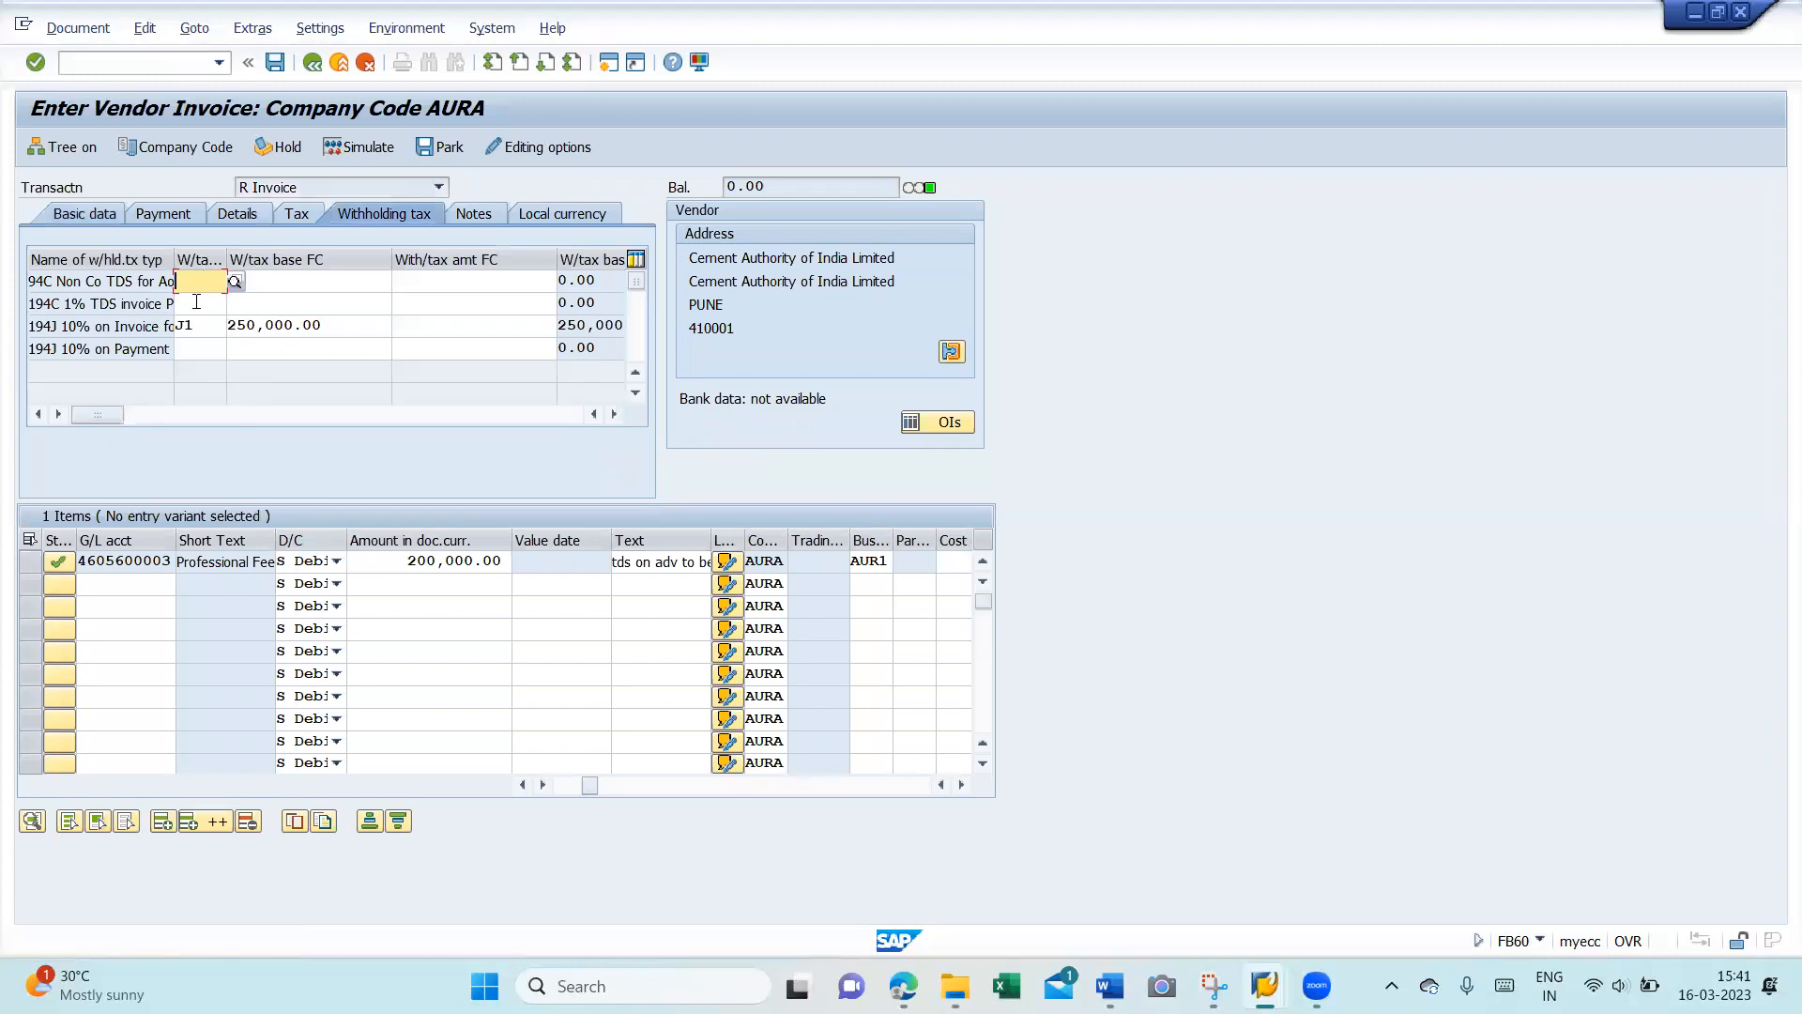
click(200, 330)
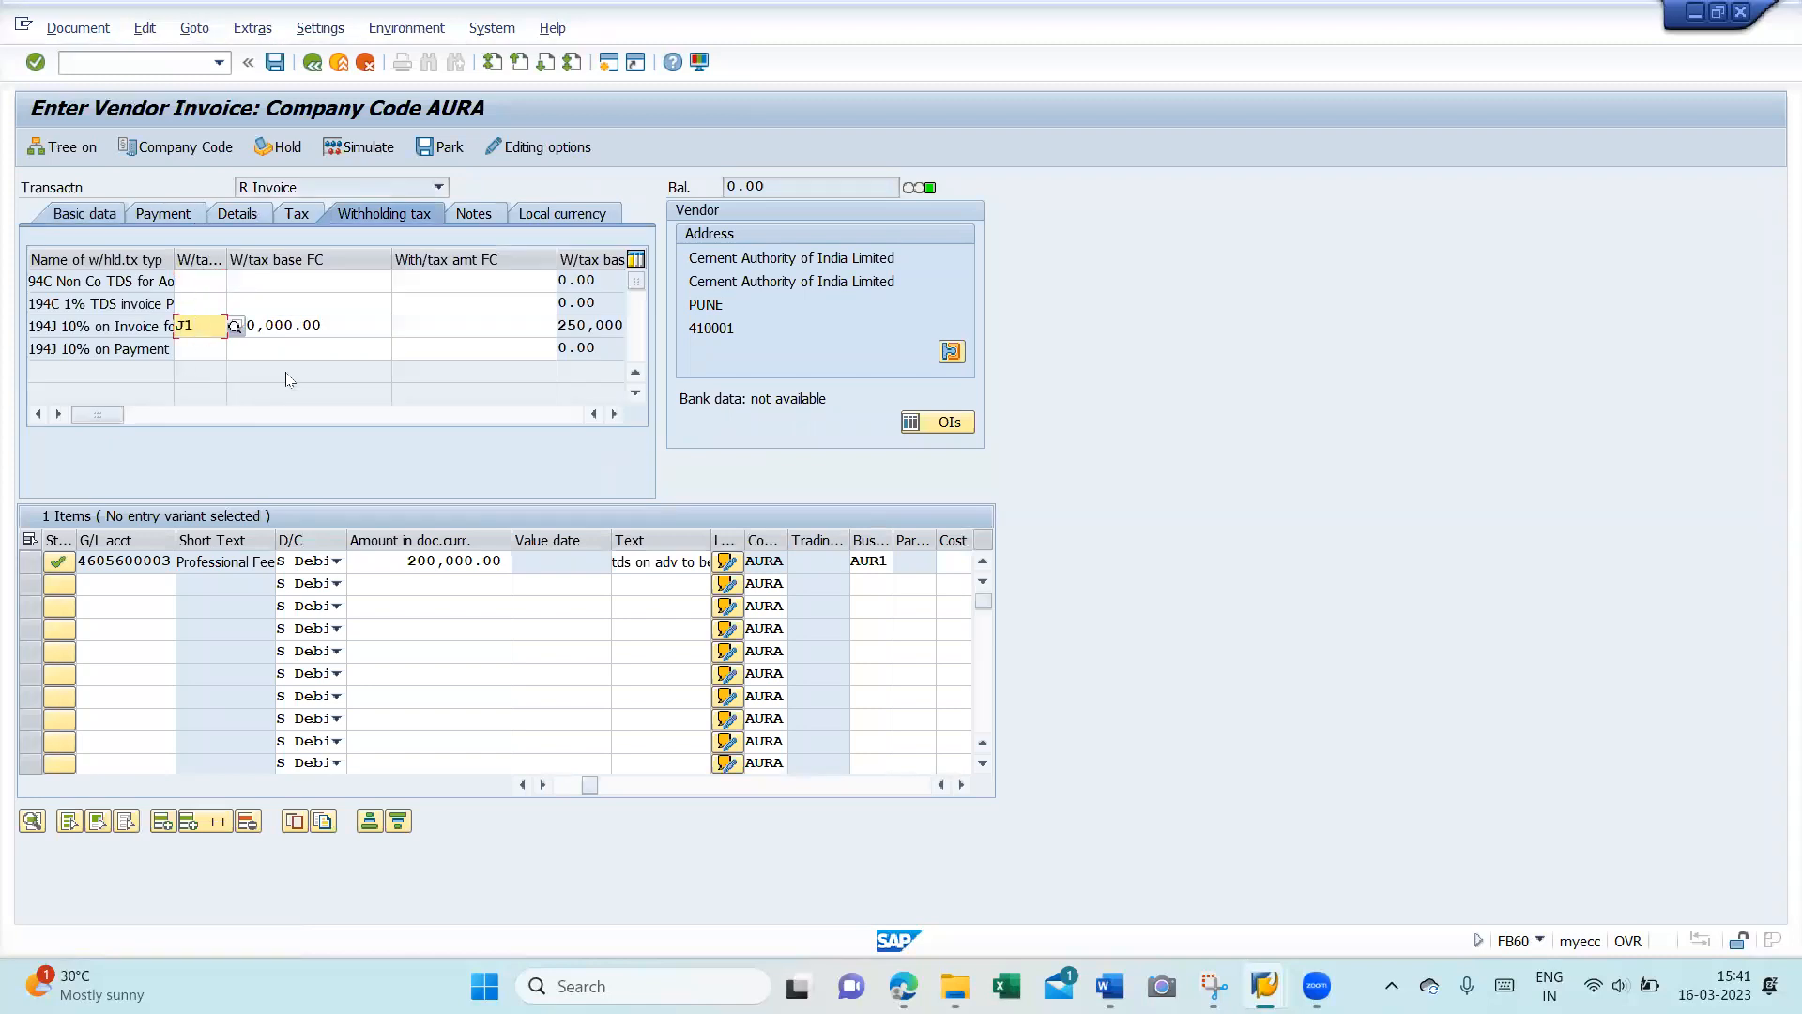
key(Tab)
key(Delete)
key(Delete)
key(Delete)
key(Delete)
key(Delete)
key(Delete)
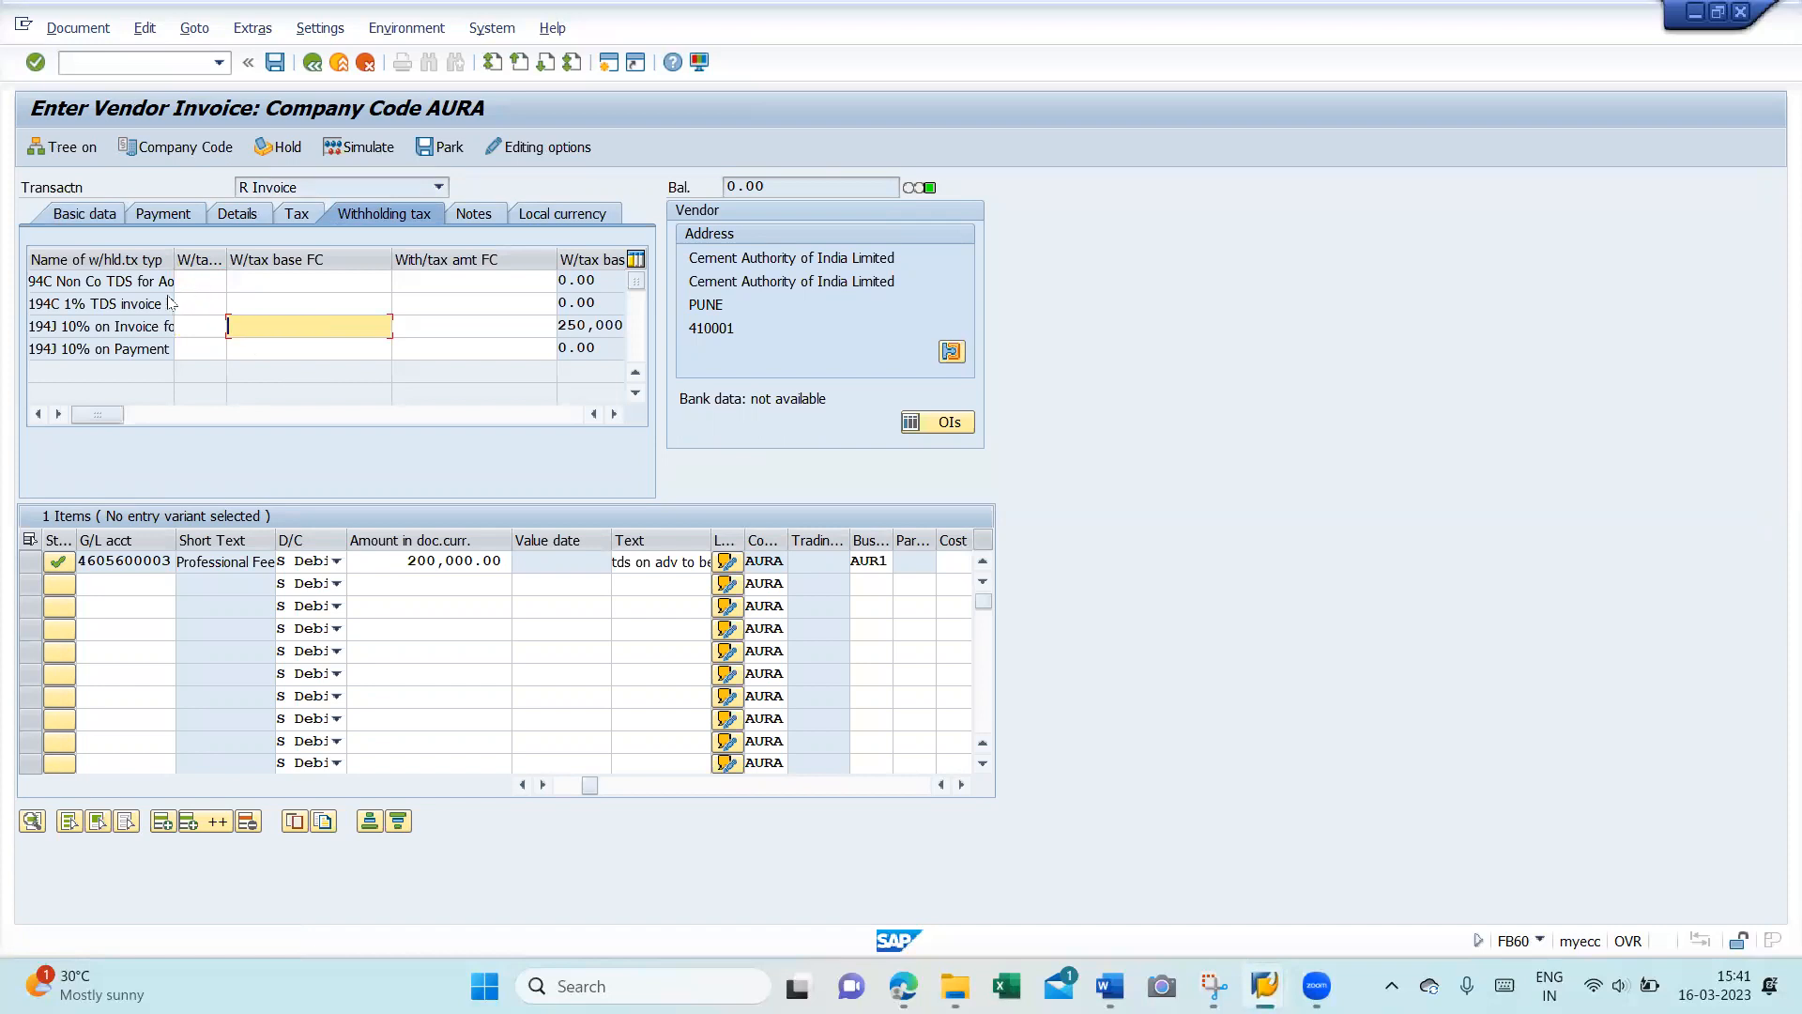
drag(173, 258, 217, 255)
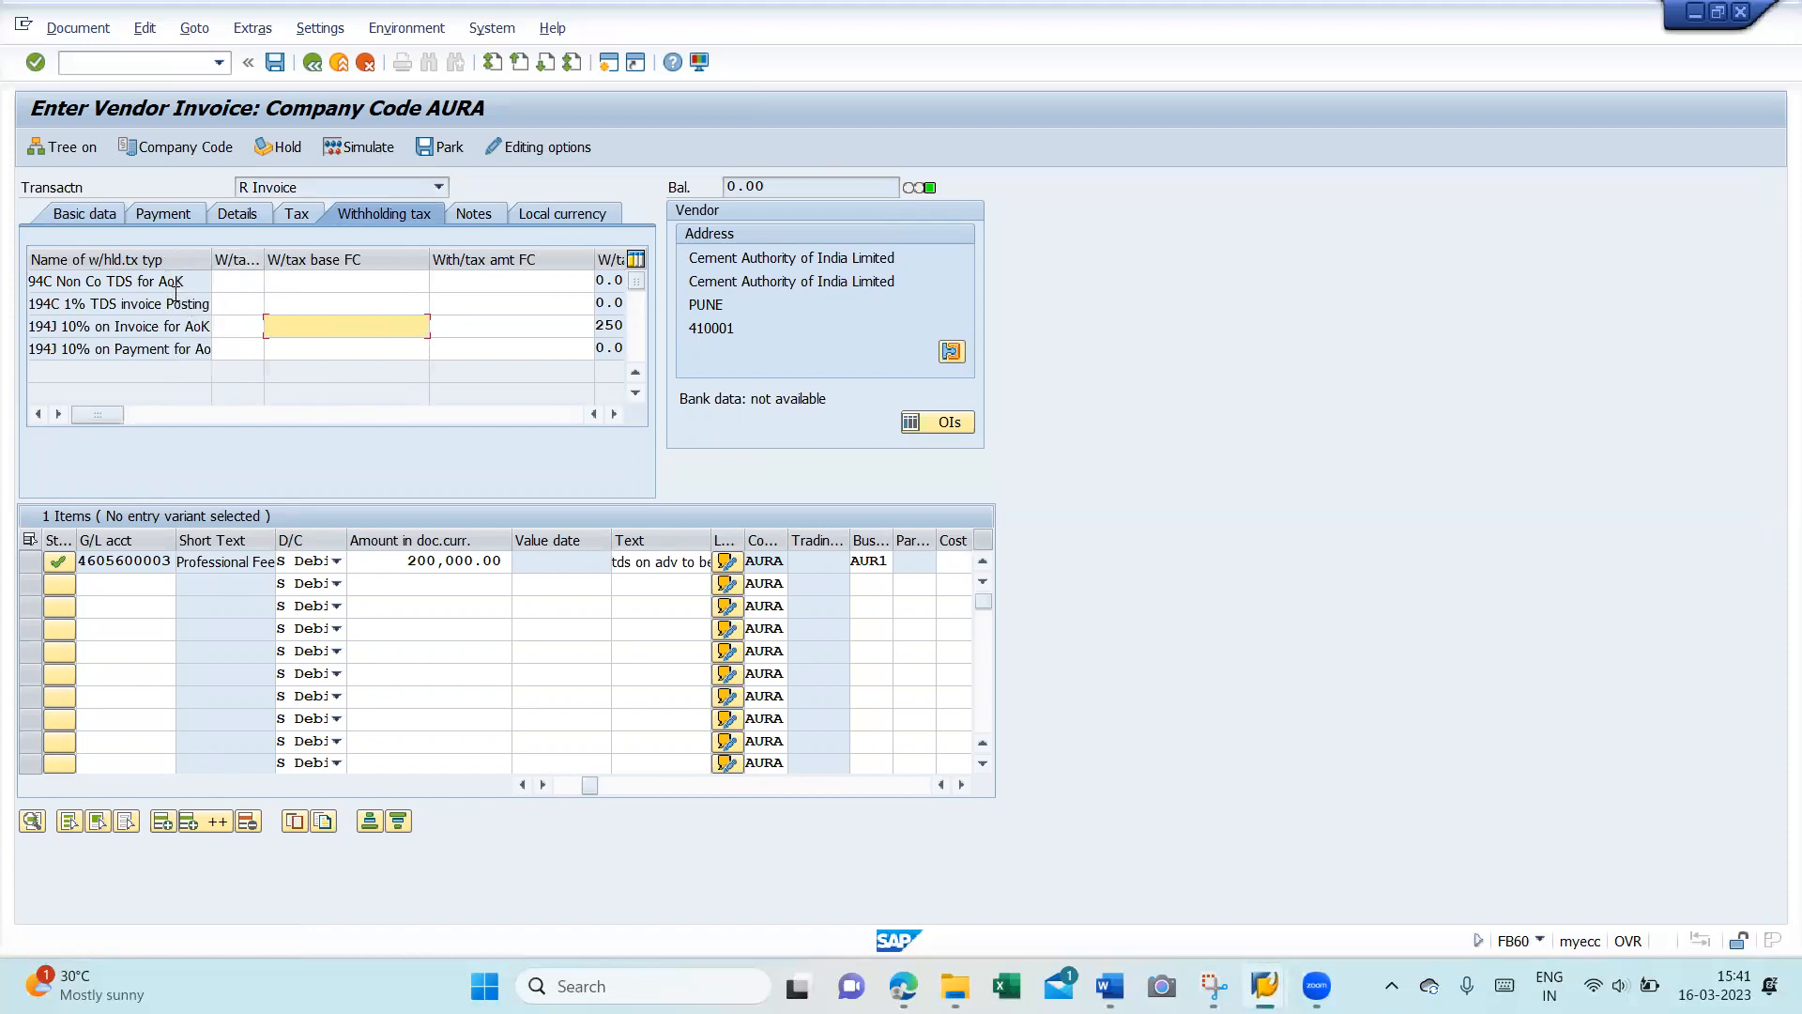
click(237, 301)
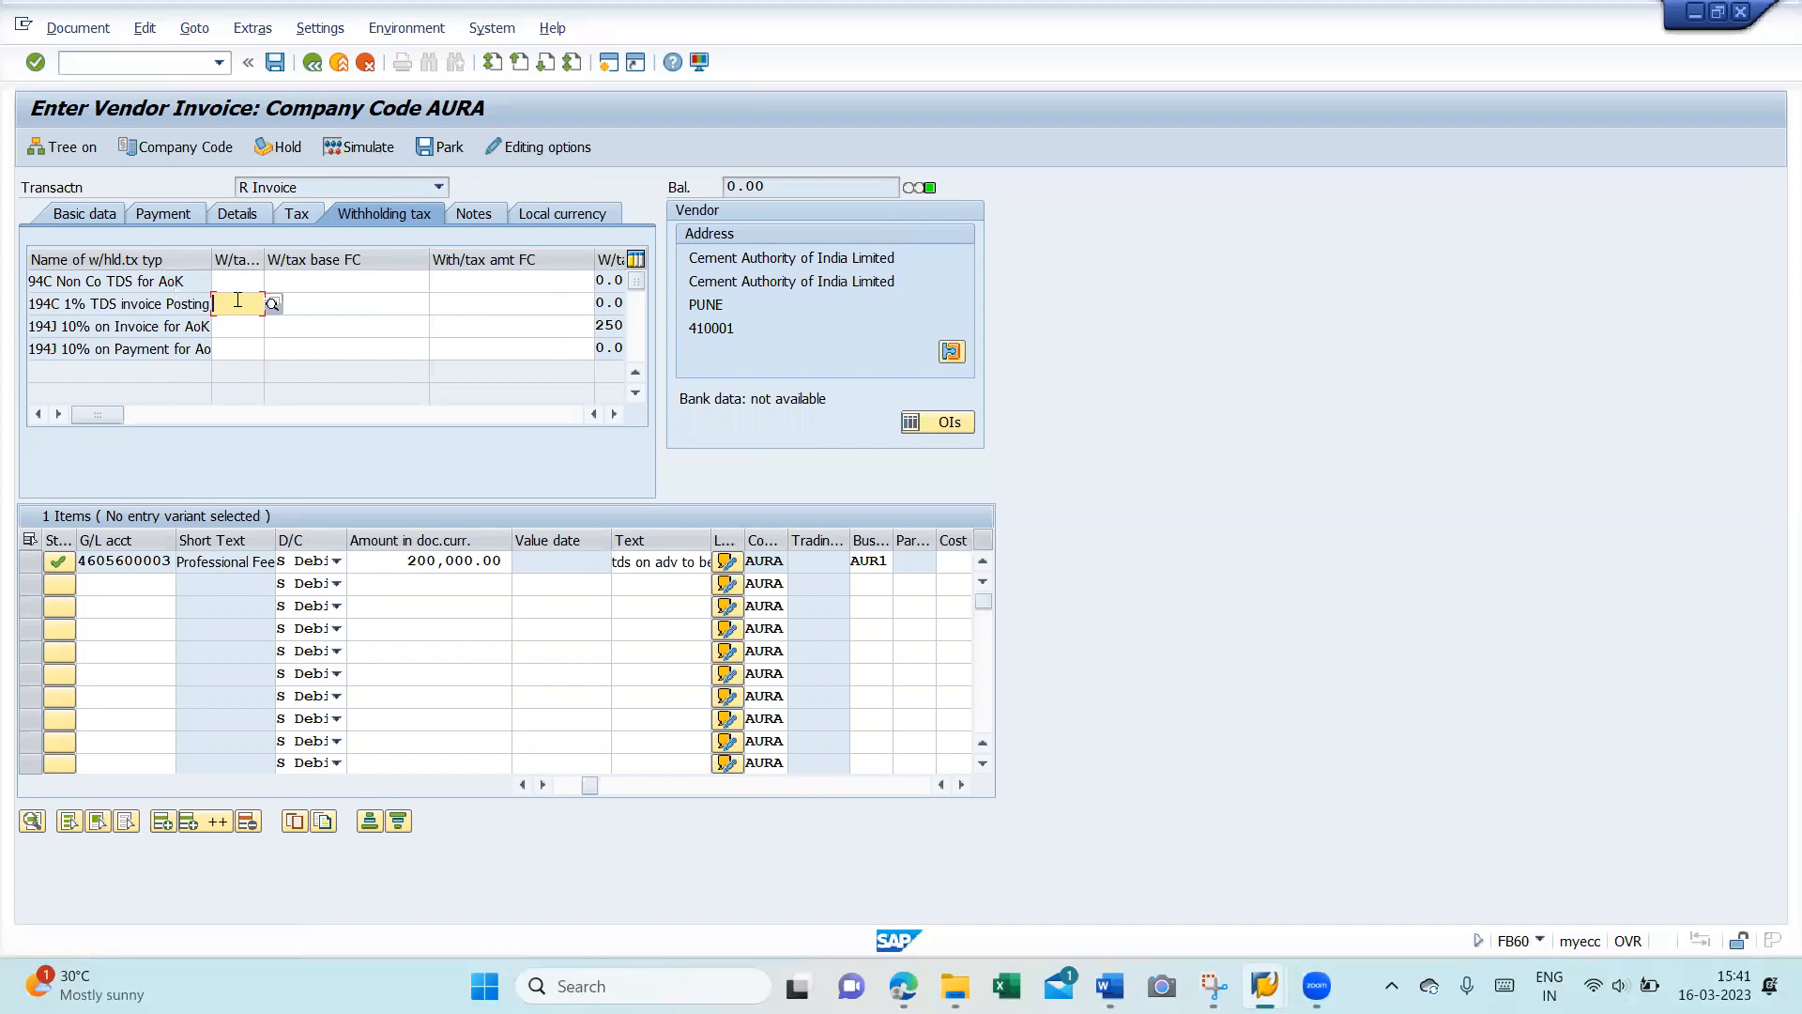
key(F4)
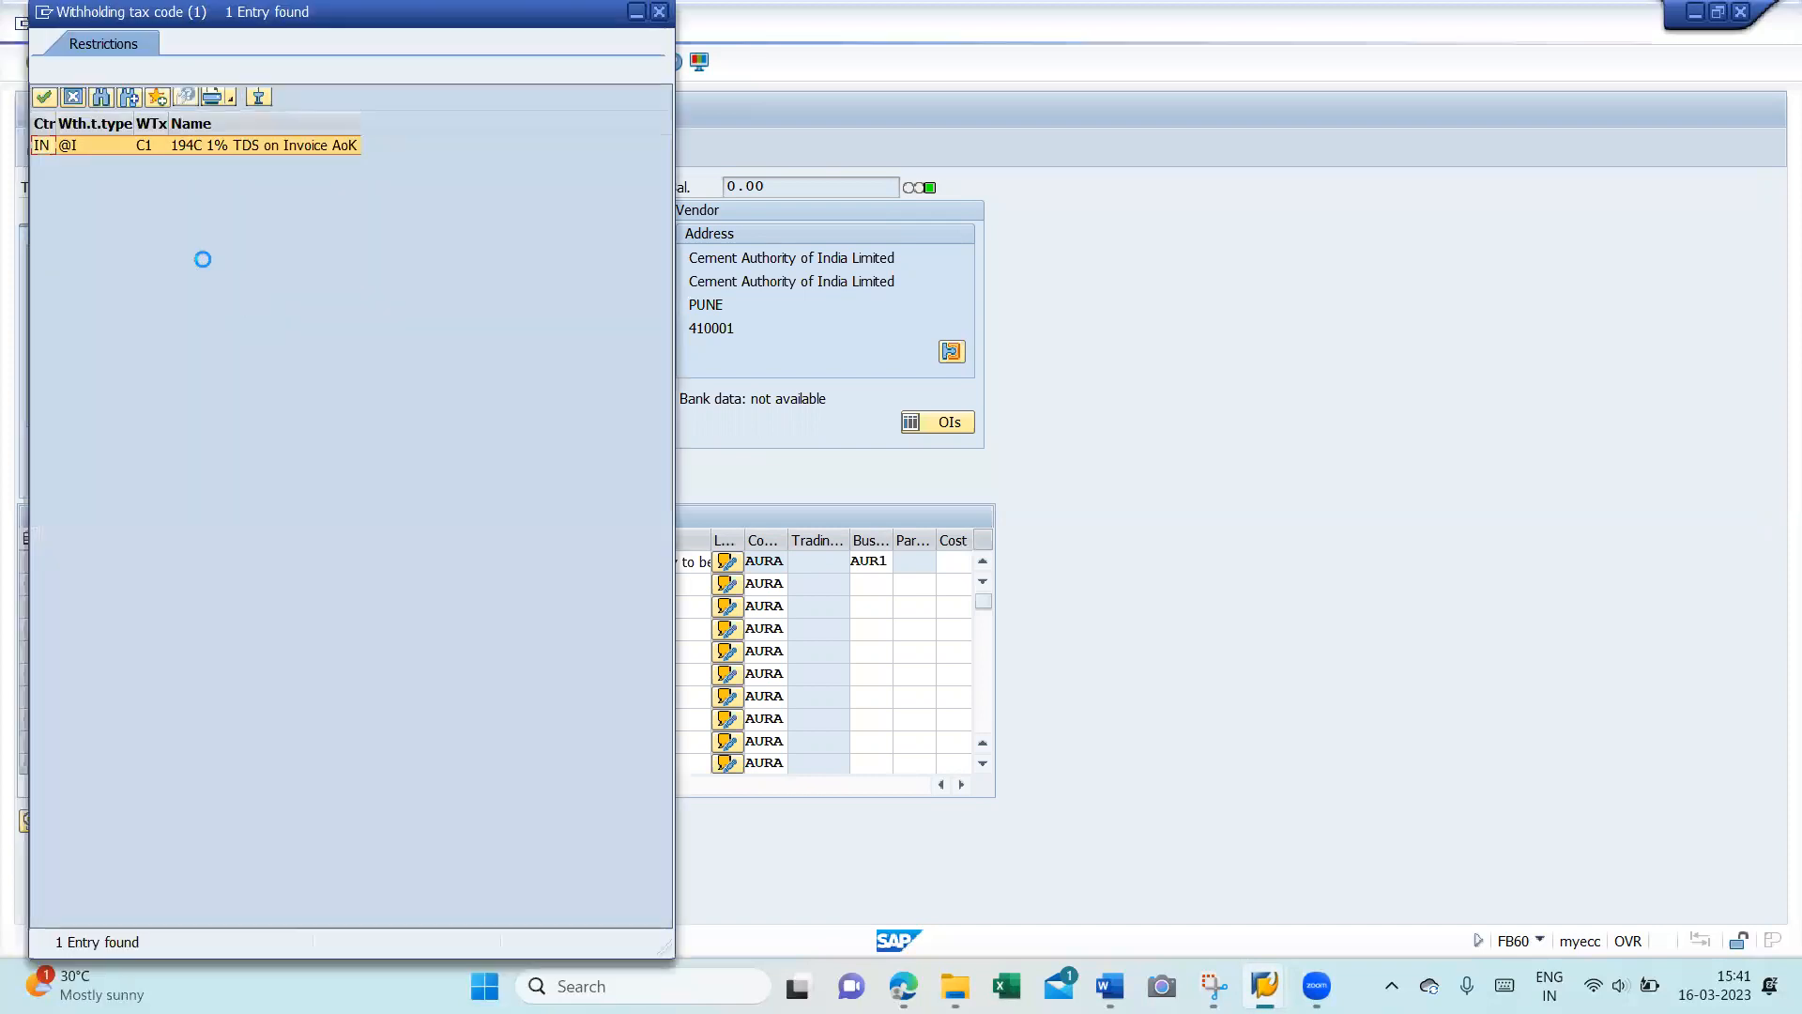
double_click(188, 144)
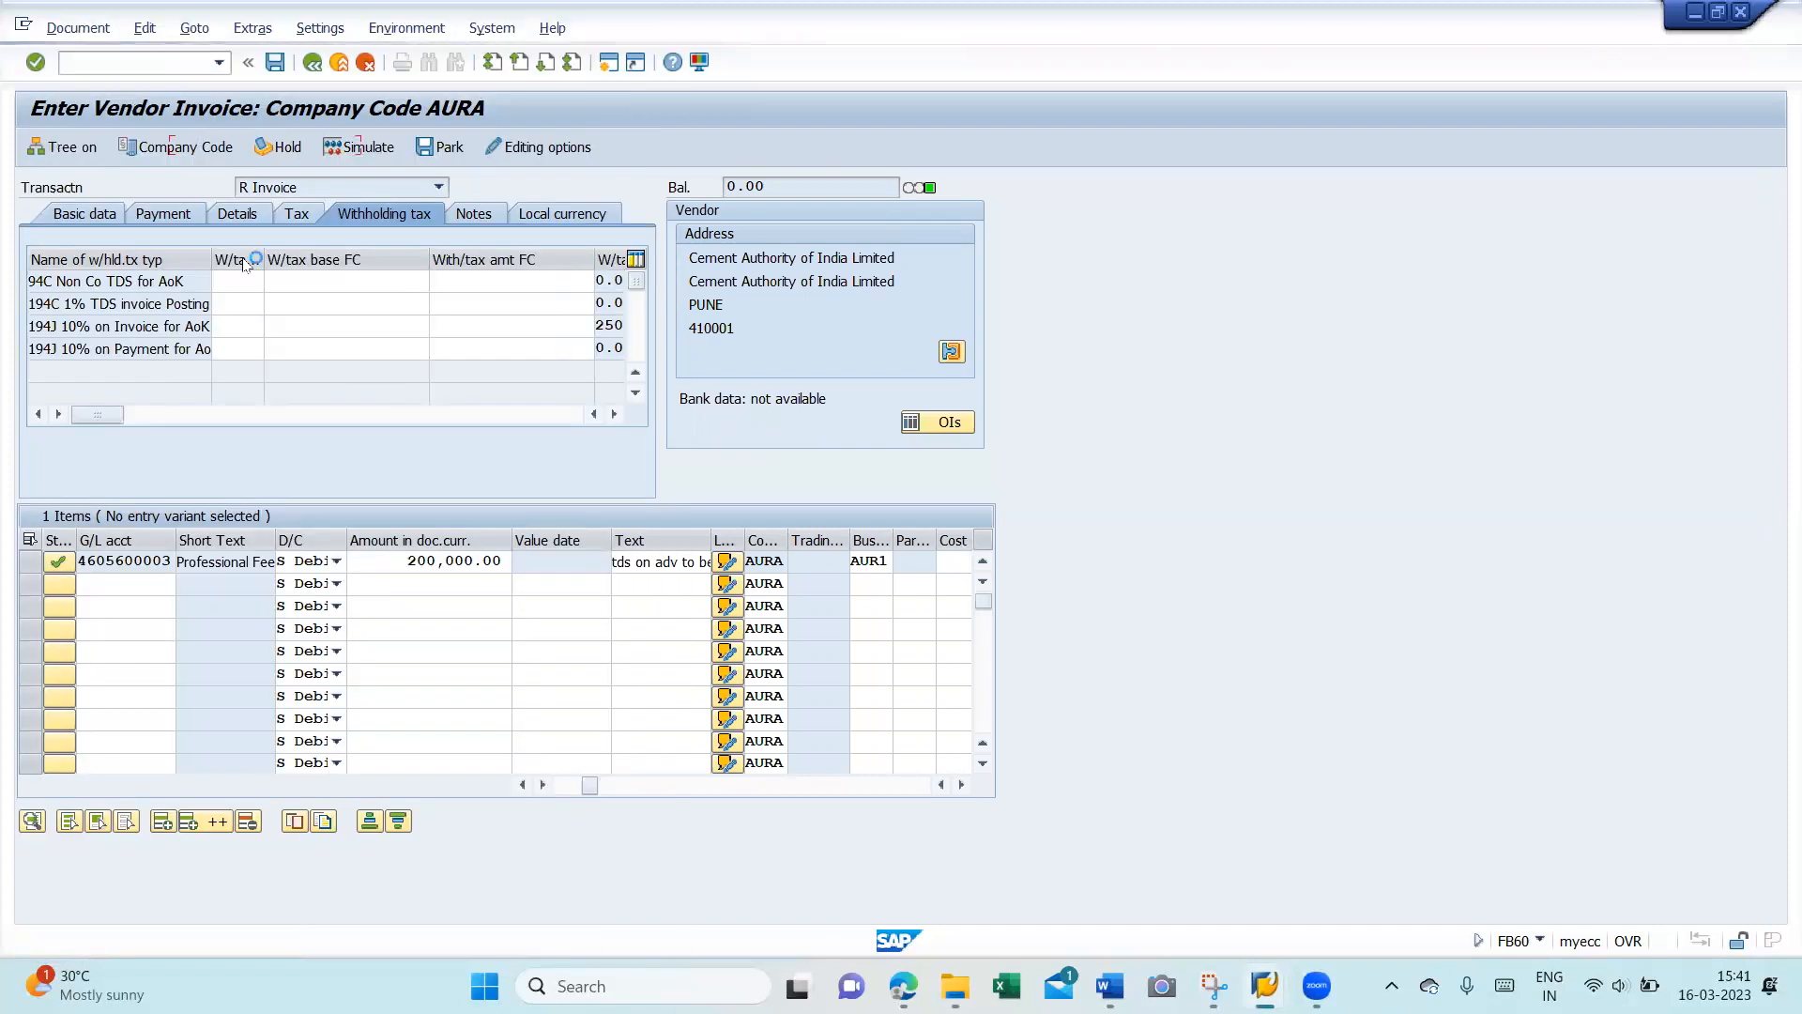
click(103, 218)
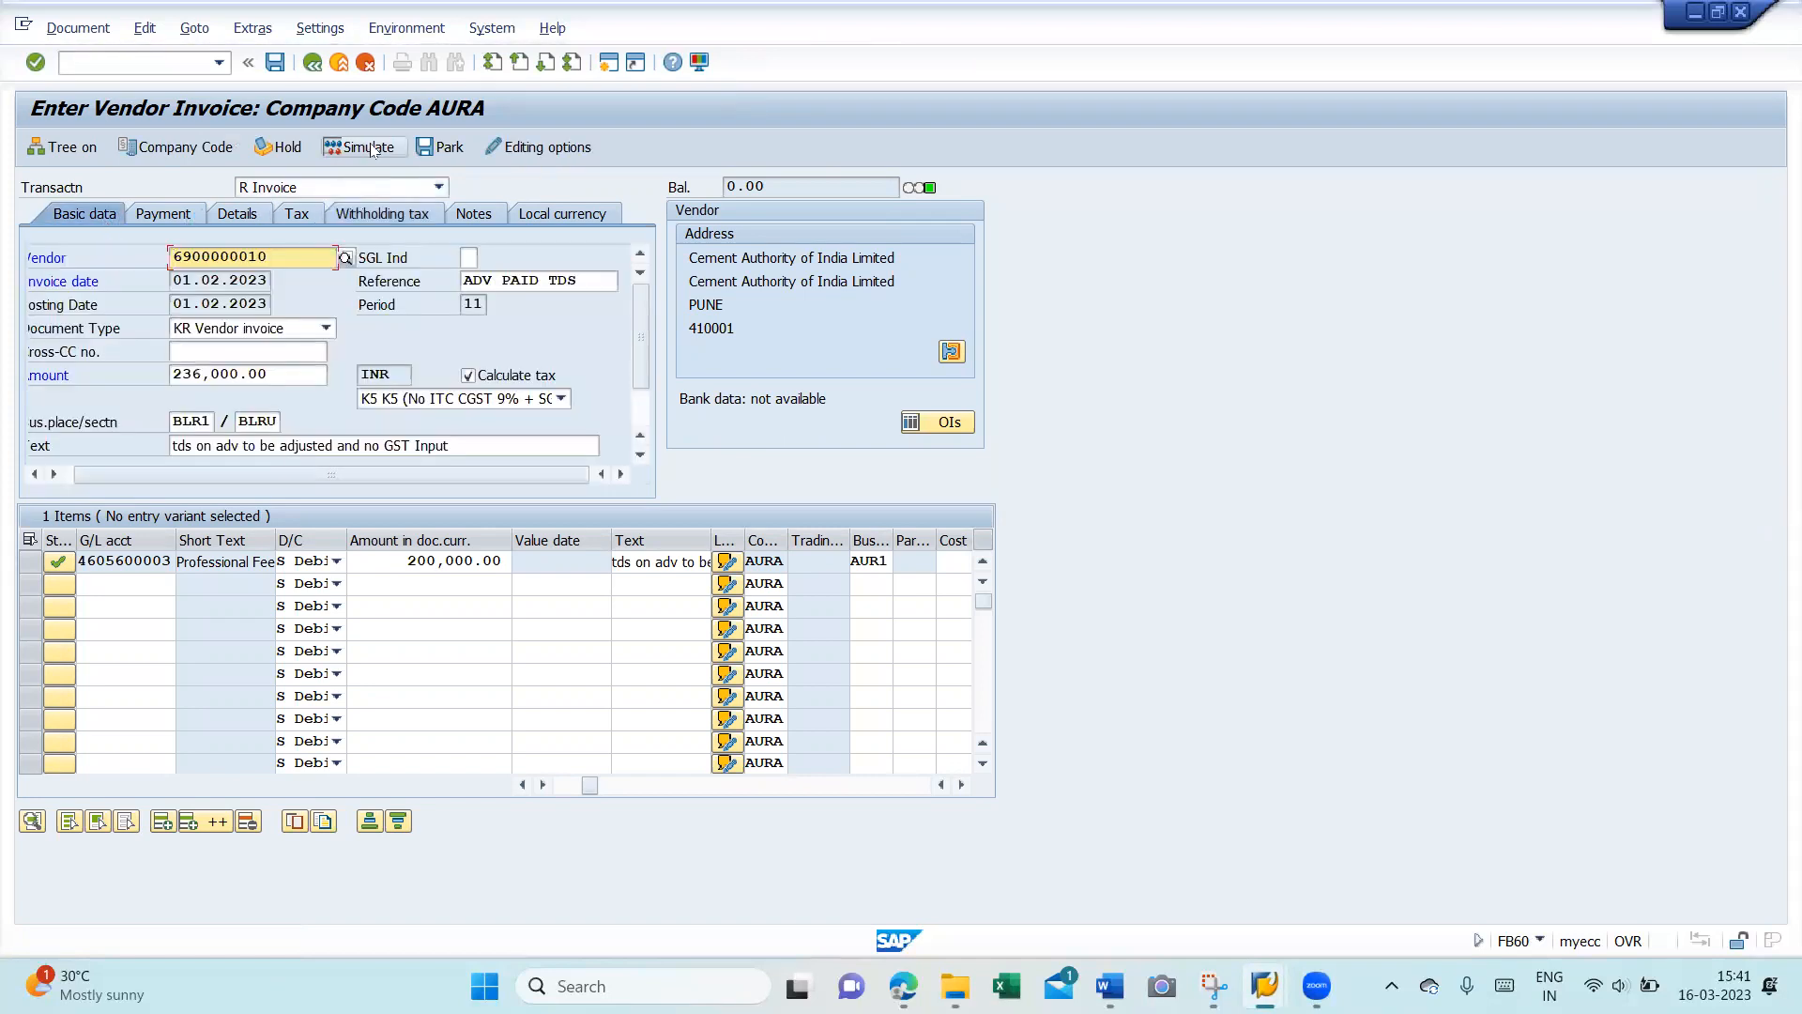
click(368, 149)
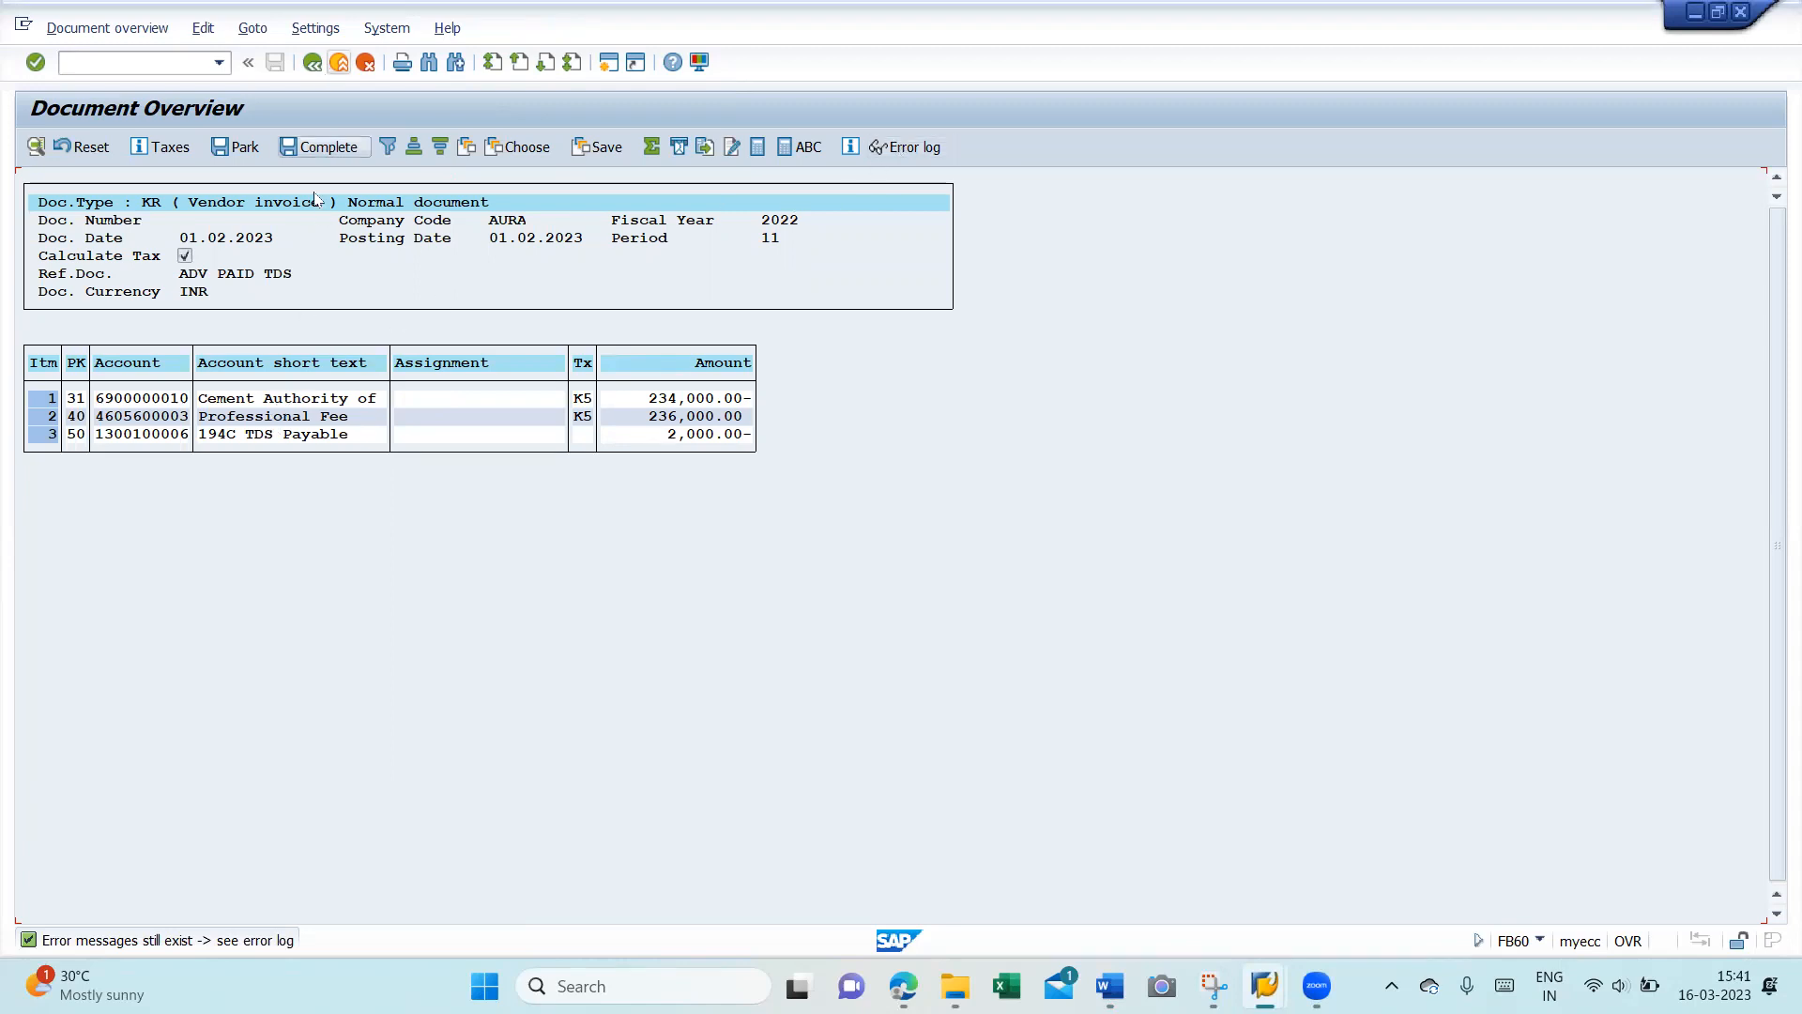
- Give the 2,000.00 194C TDS Payable line value date 16032023 and text 'prof feee'
double_click(279, 436)
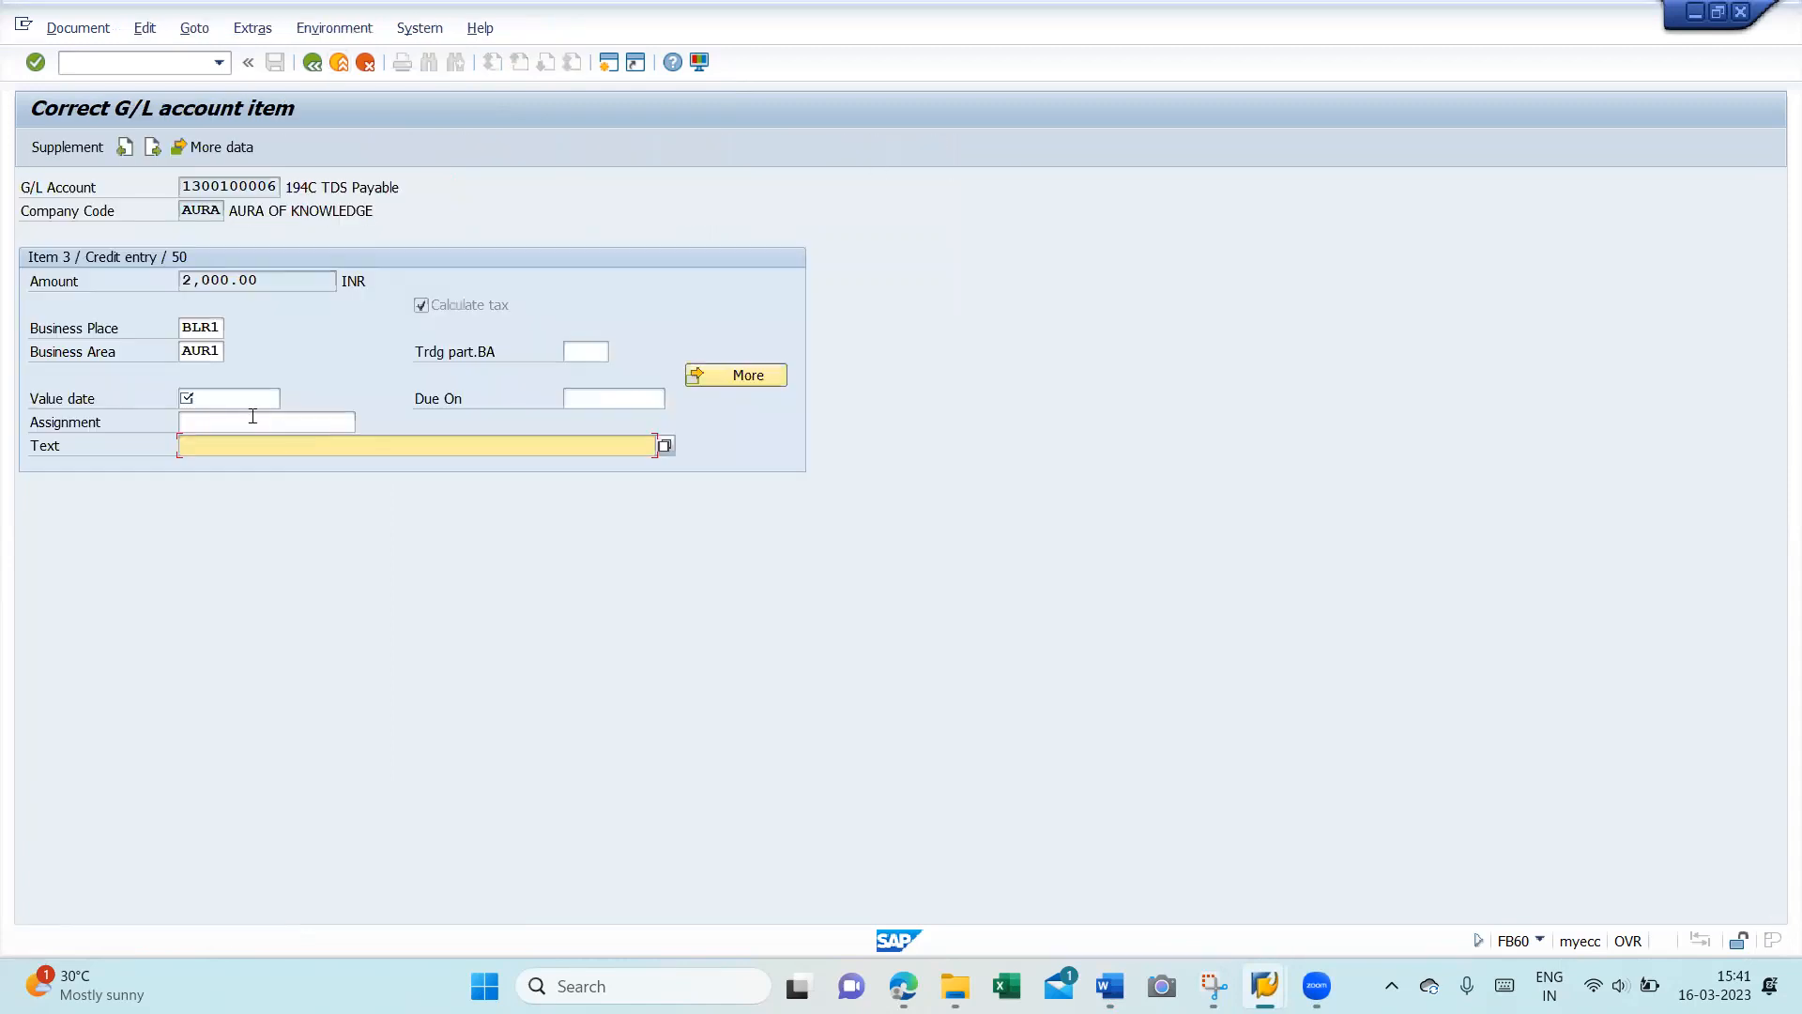
click(228, 399)
key(Down)
key(Return)
key(Tab)
key(Tab)
text(Int on loan)
key(BackSpace)
key(BackSpace)
key(BackSpace)
key(BackSpace)
key(BackSpace)
key(BackSpace)
key(BackSpace)
key(BackSpace)
key(BackSpace)
key(BackSpace)
key(BackSpace)
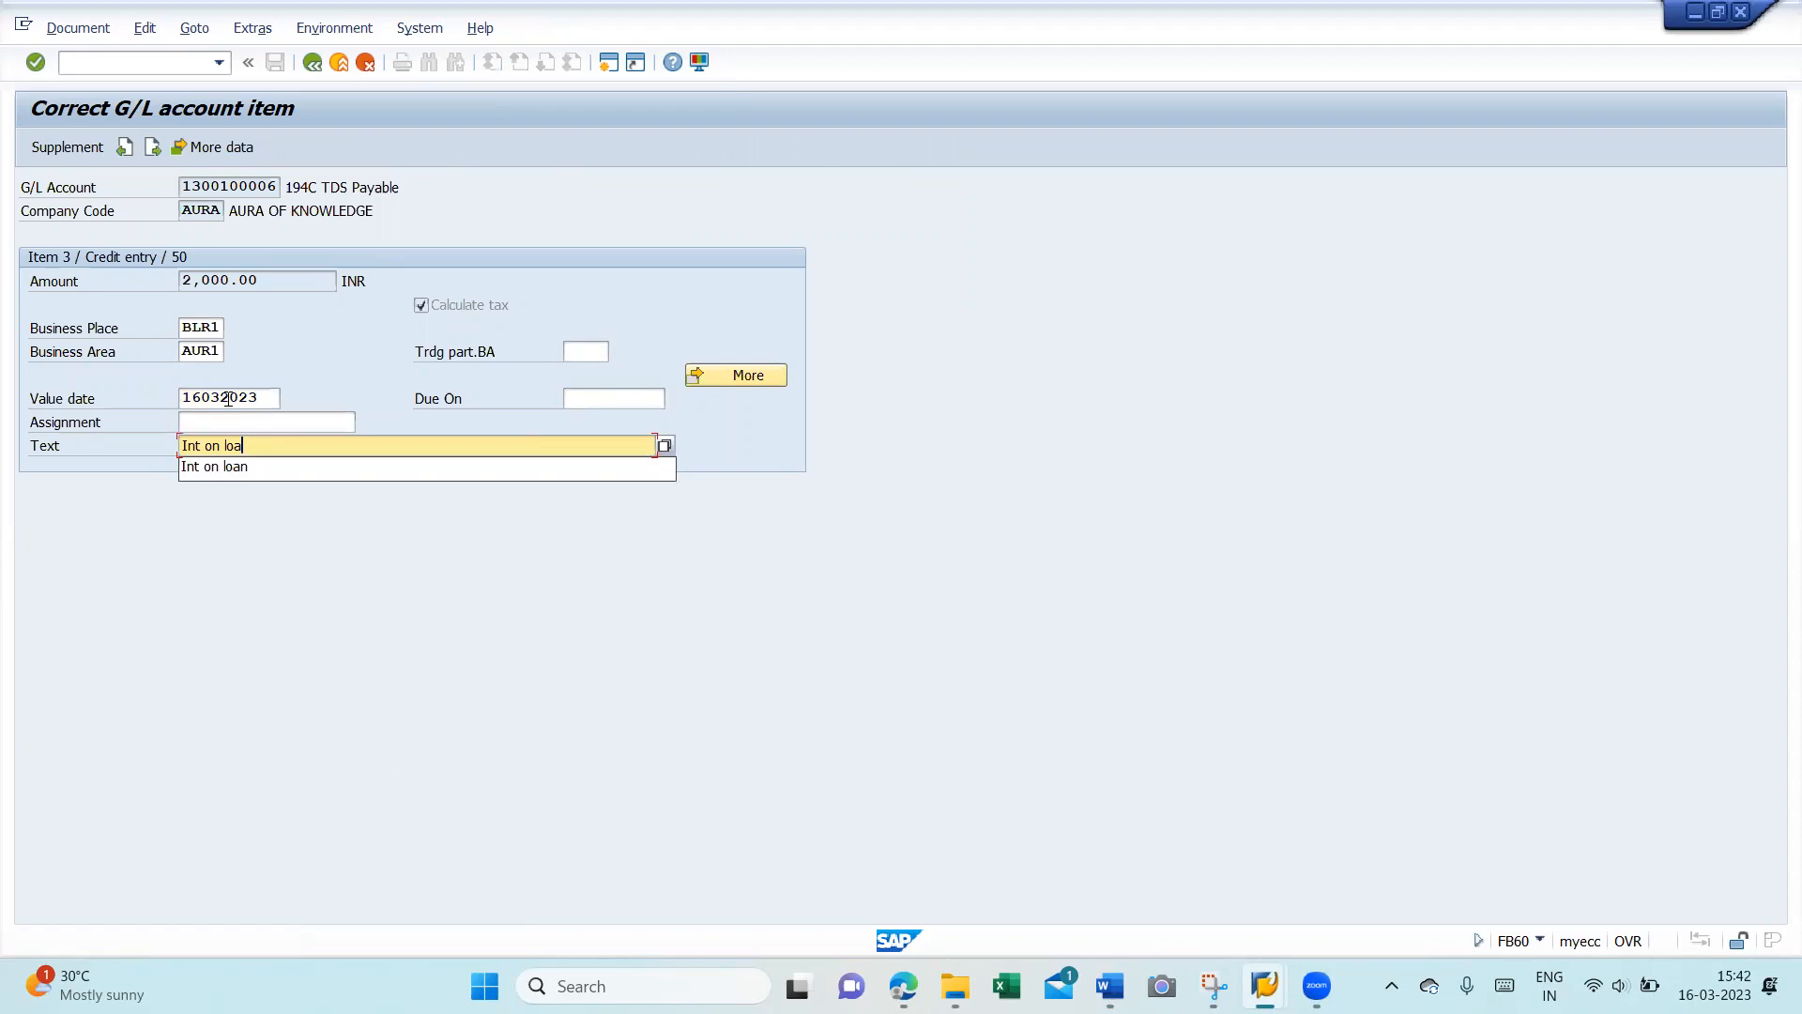
text(prof fe)
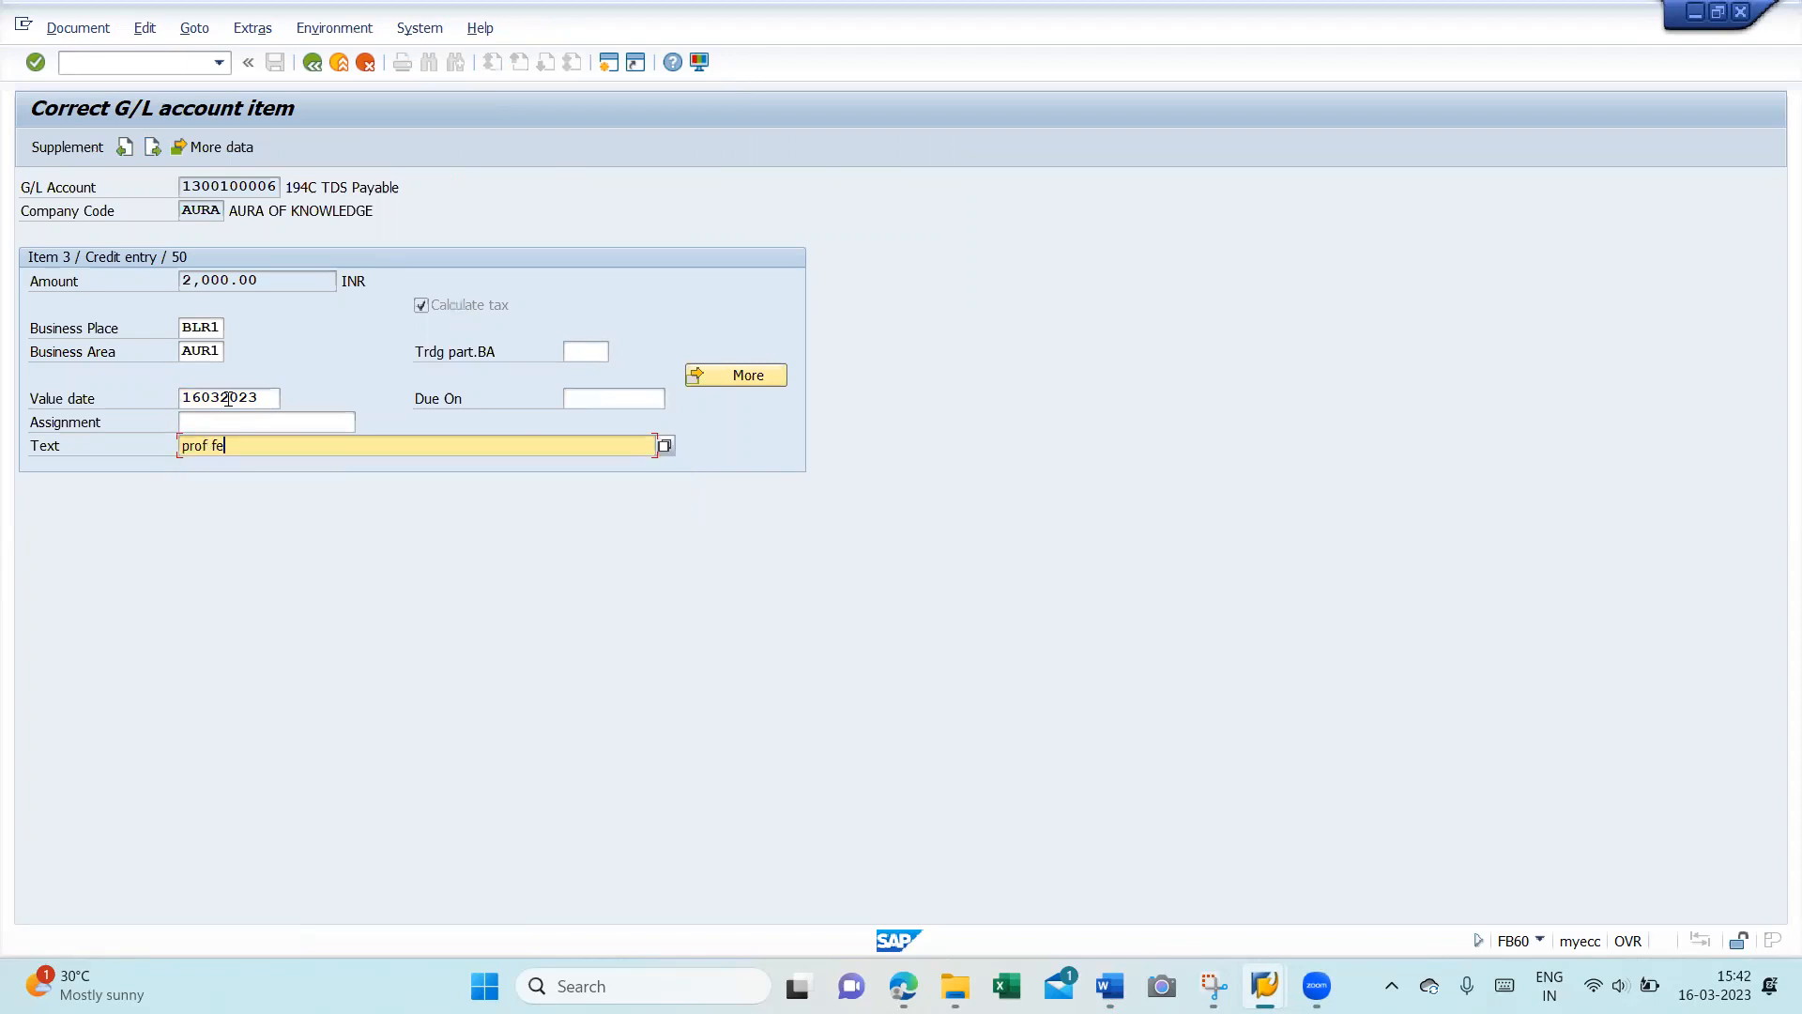
text(ee)
key(Return)
click(310, 63)
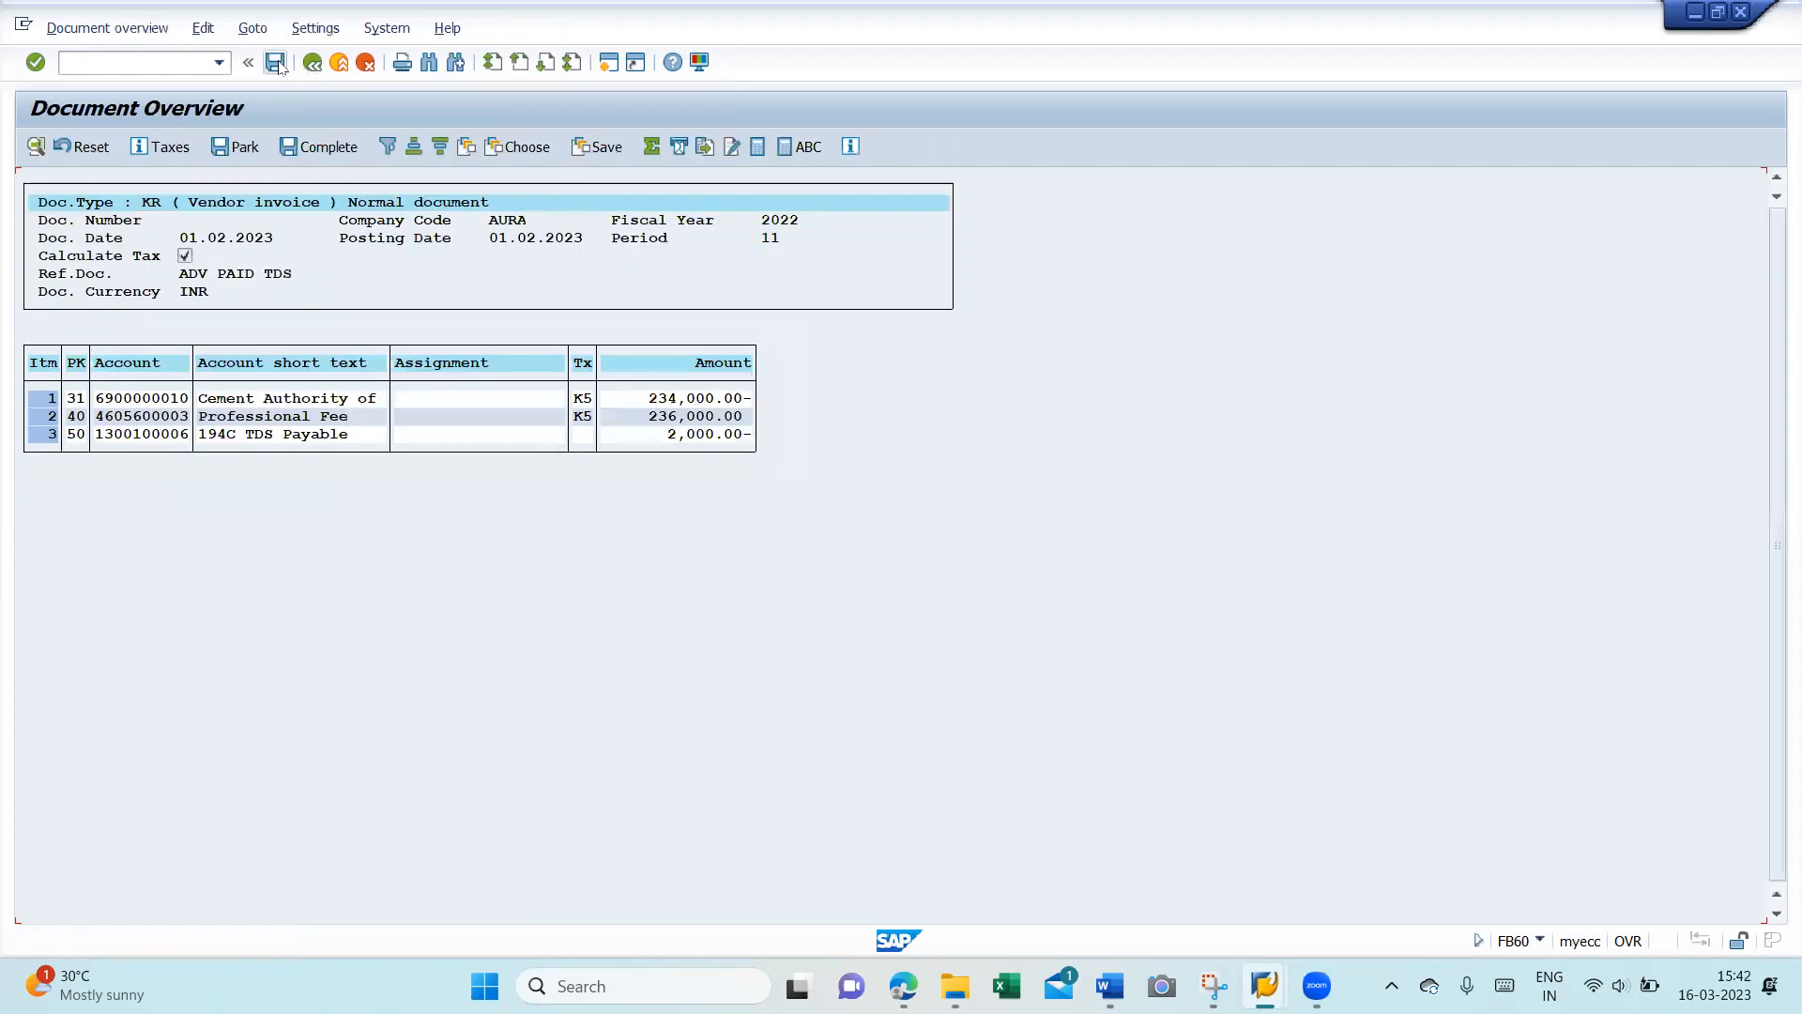
- Post the invoice as document 100001026 in company code AURA and display it via Document > Display
click(275, 62)
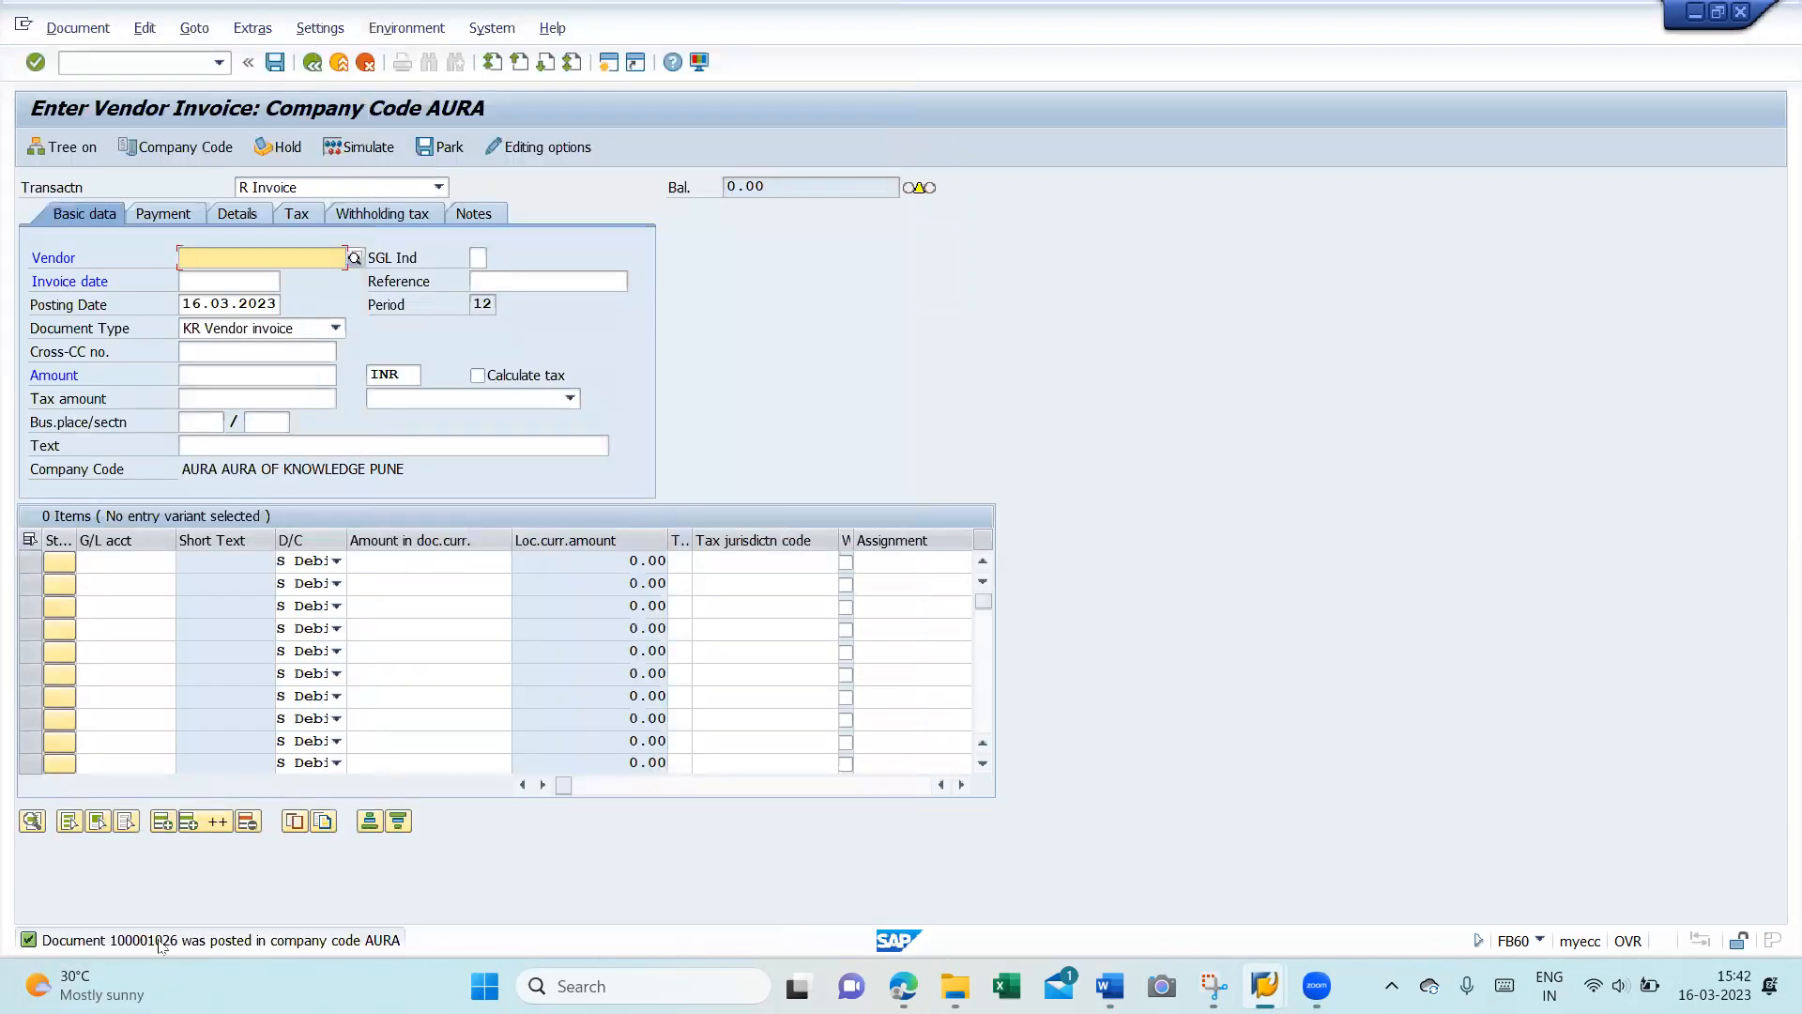
click(92, 31)
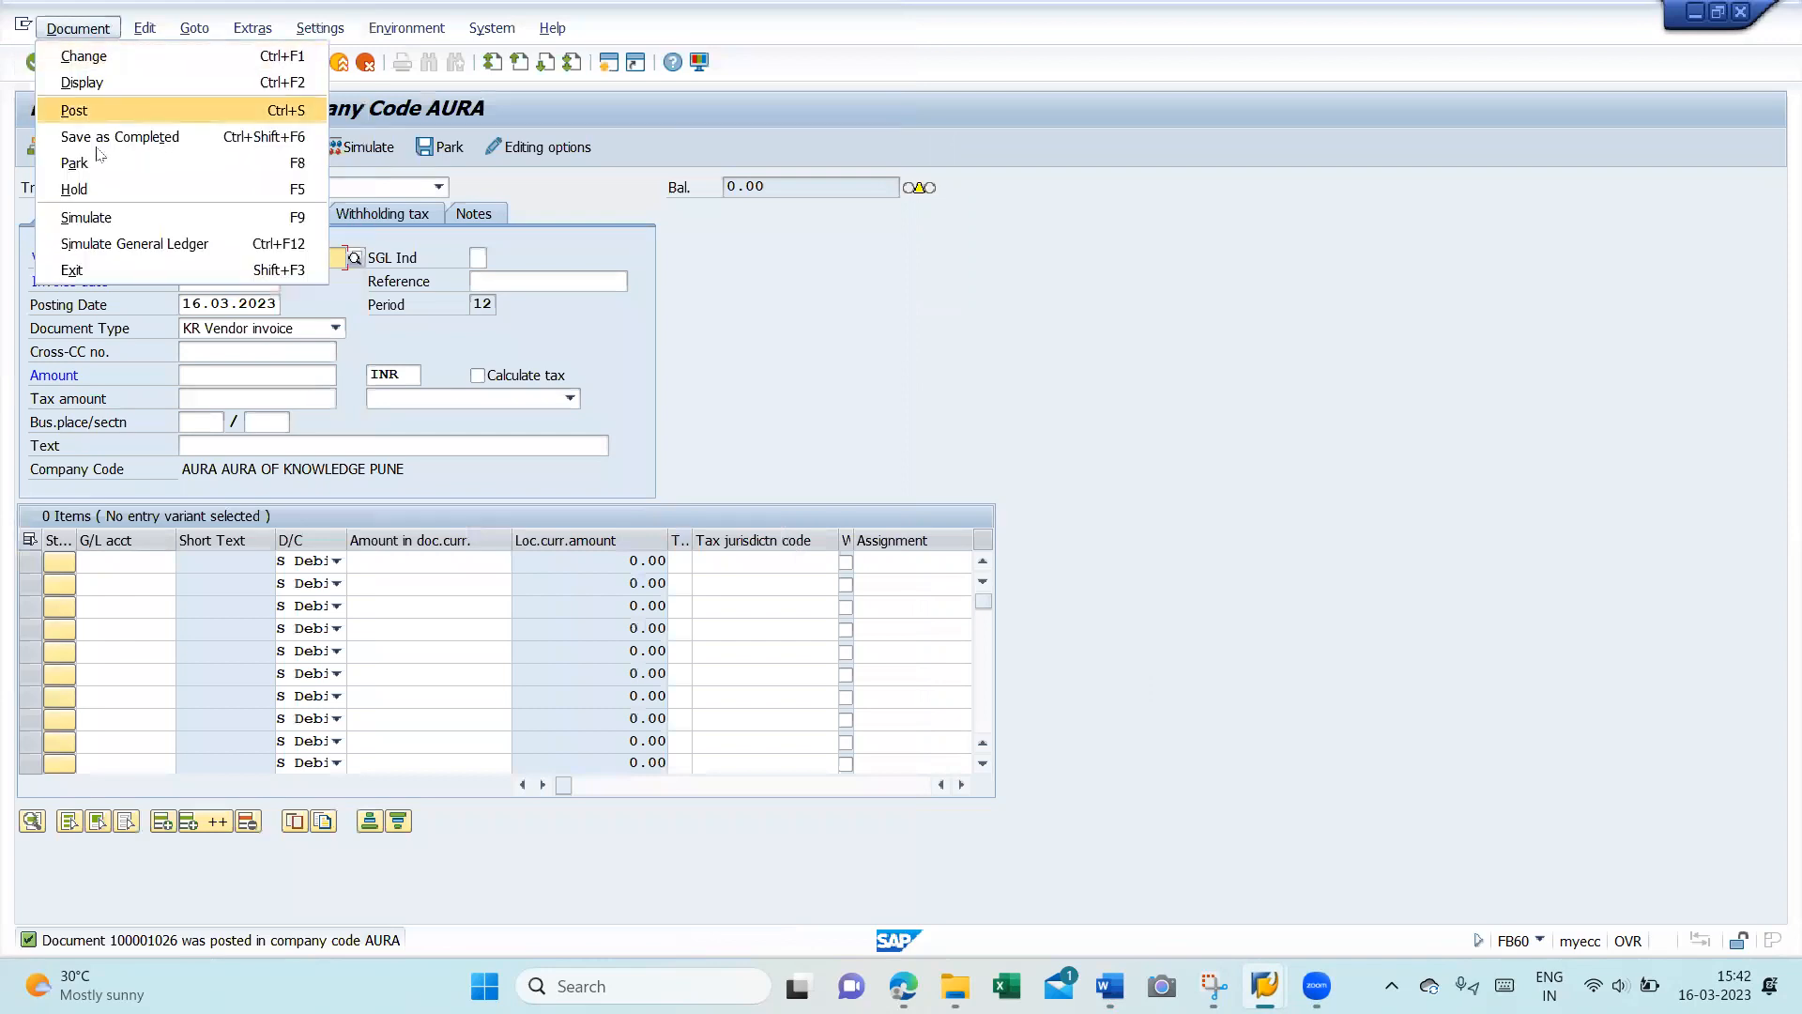
click(82, 82)
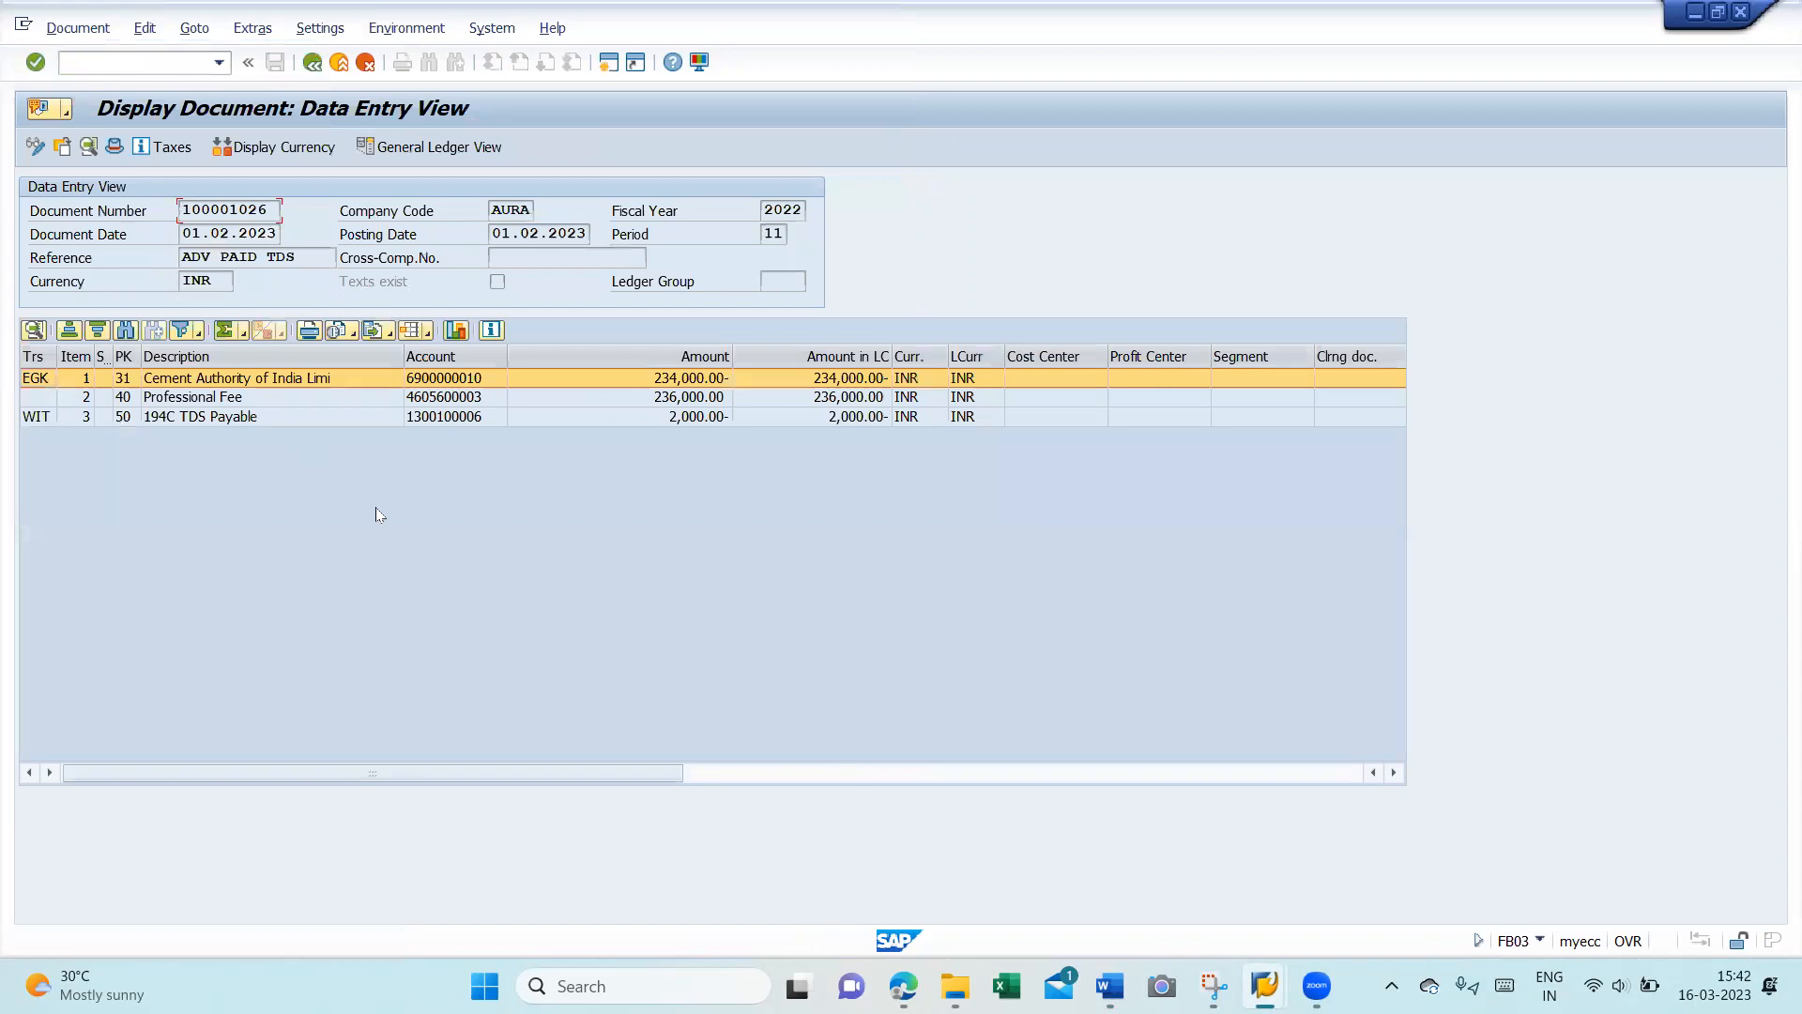